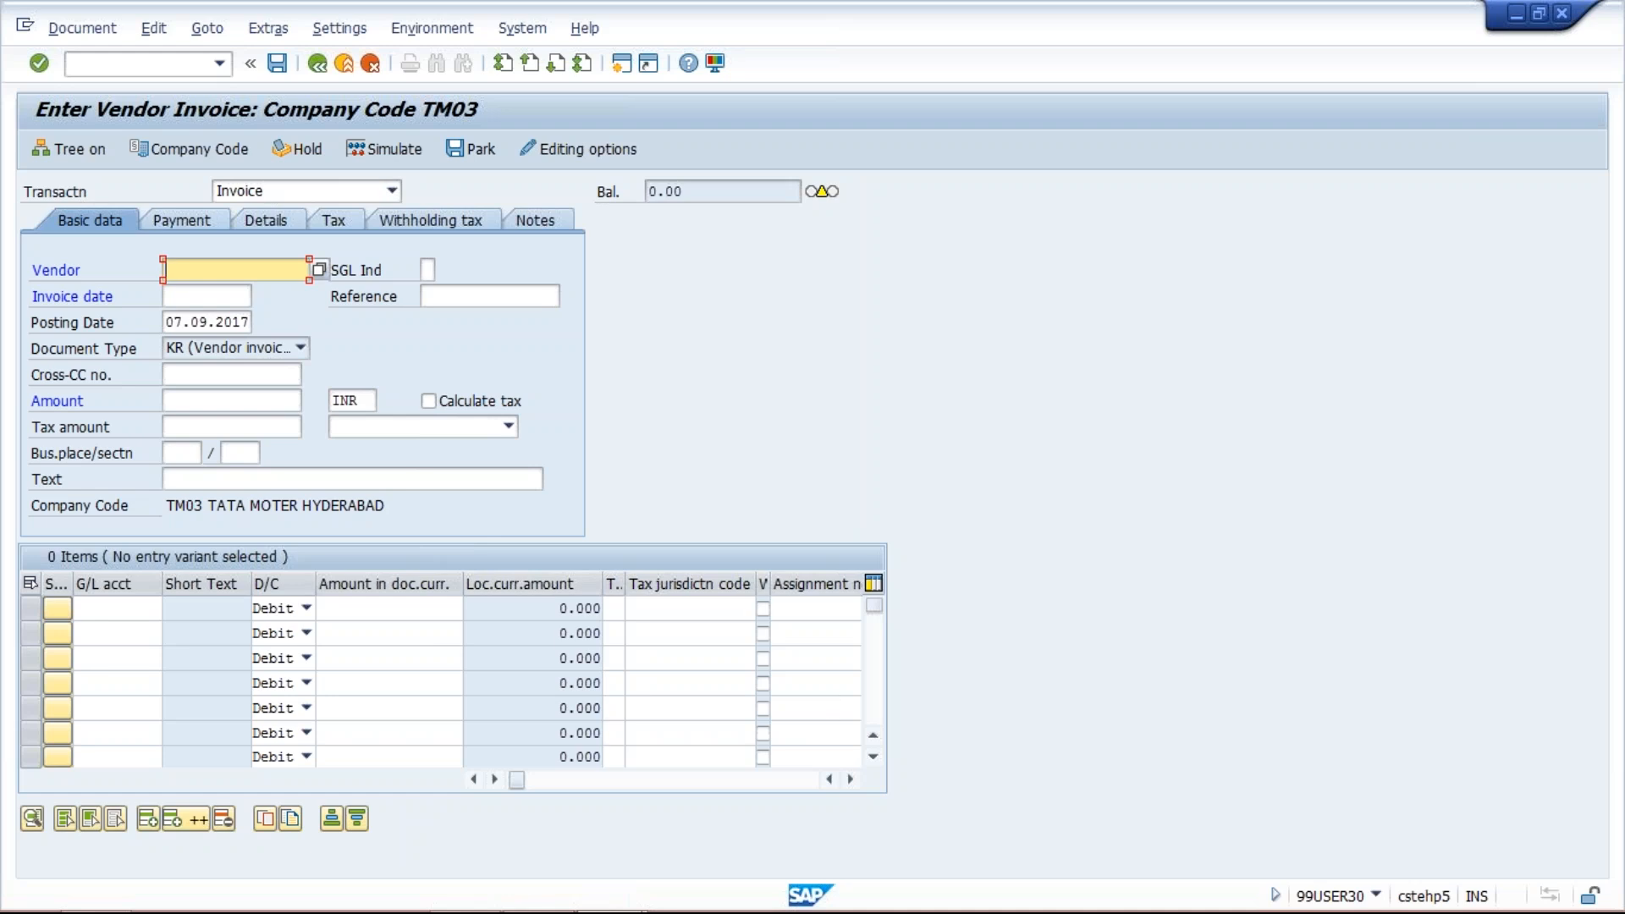
click(26, 607)
click(28, 631)
click(26, 657)
click(30, 682)
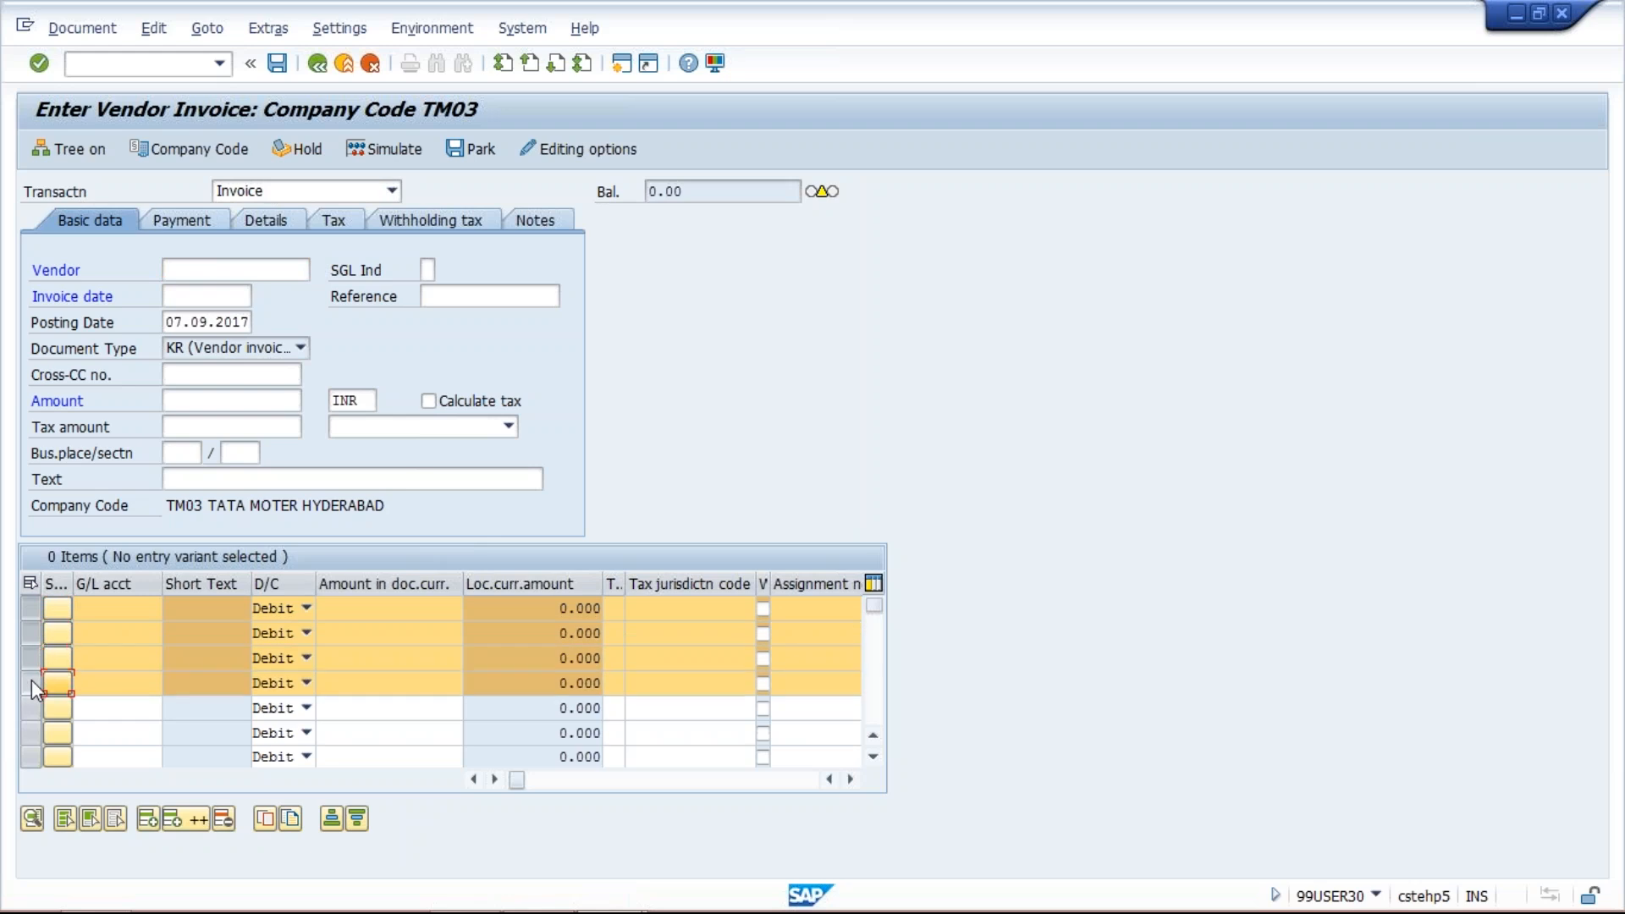
click(32, 682)
click(32, 659)
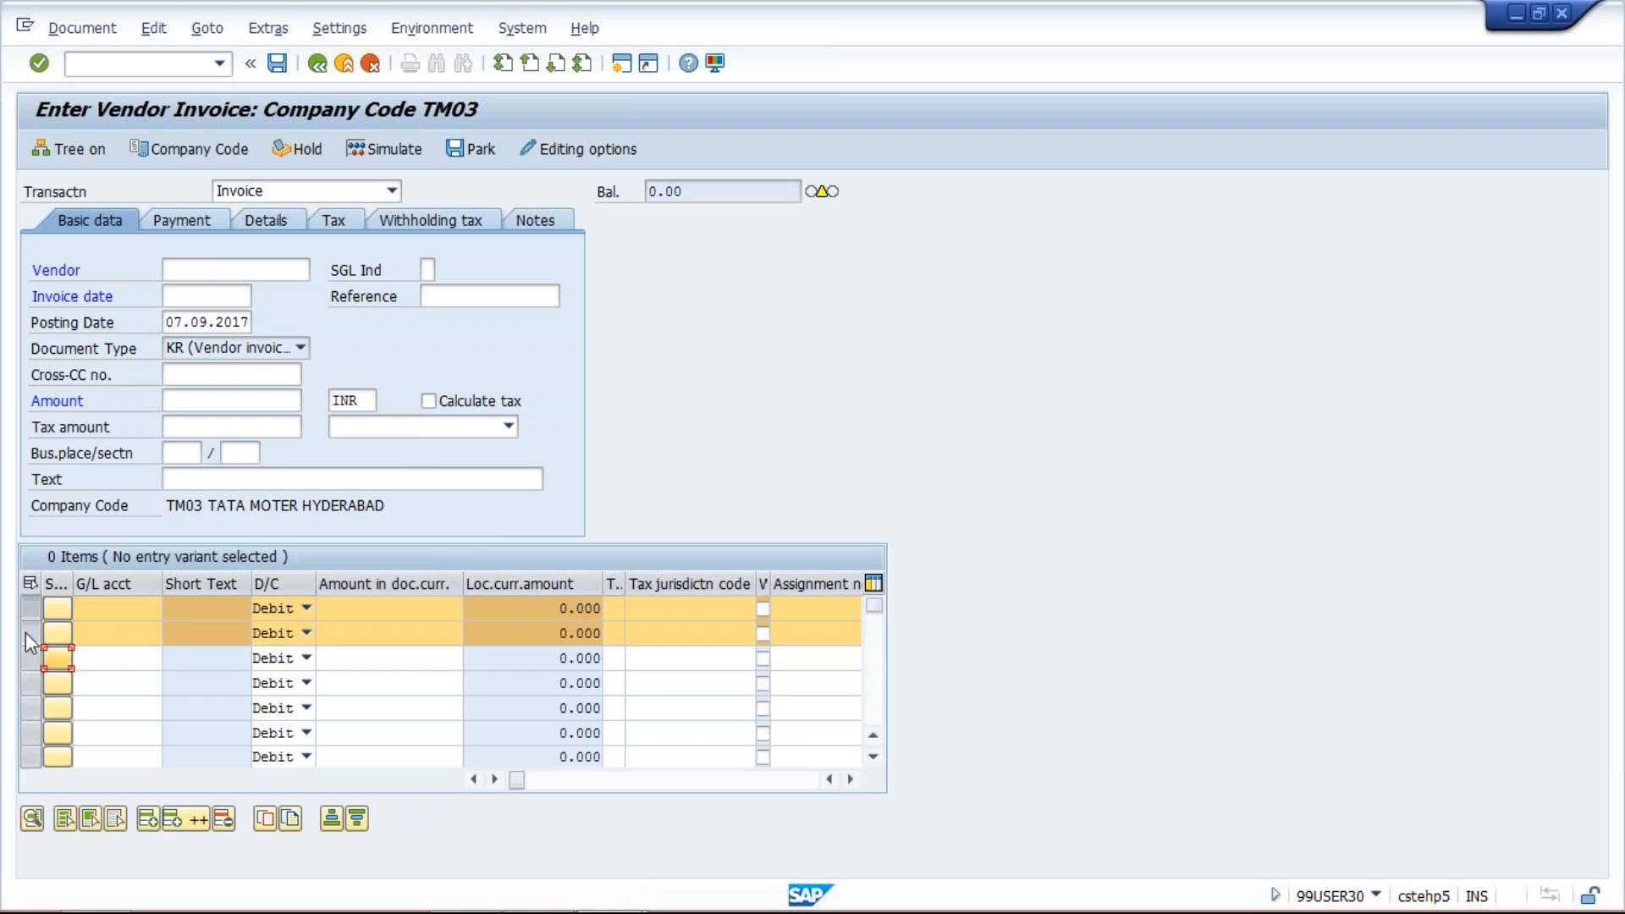
click(27, 632)
click(31, 607)
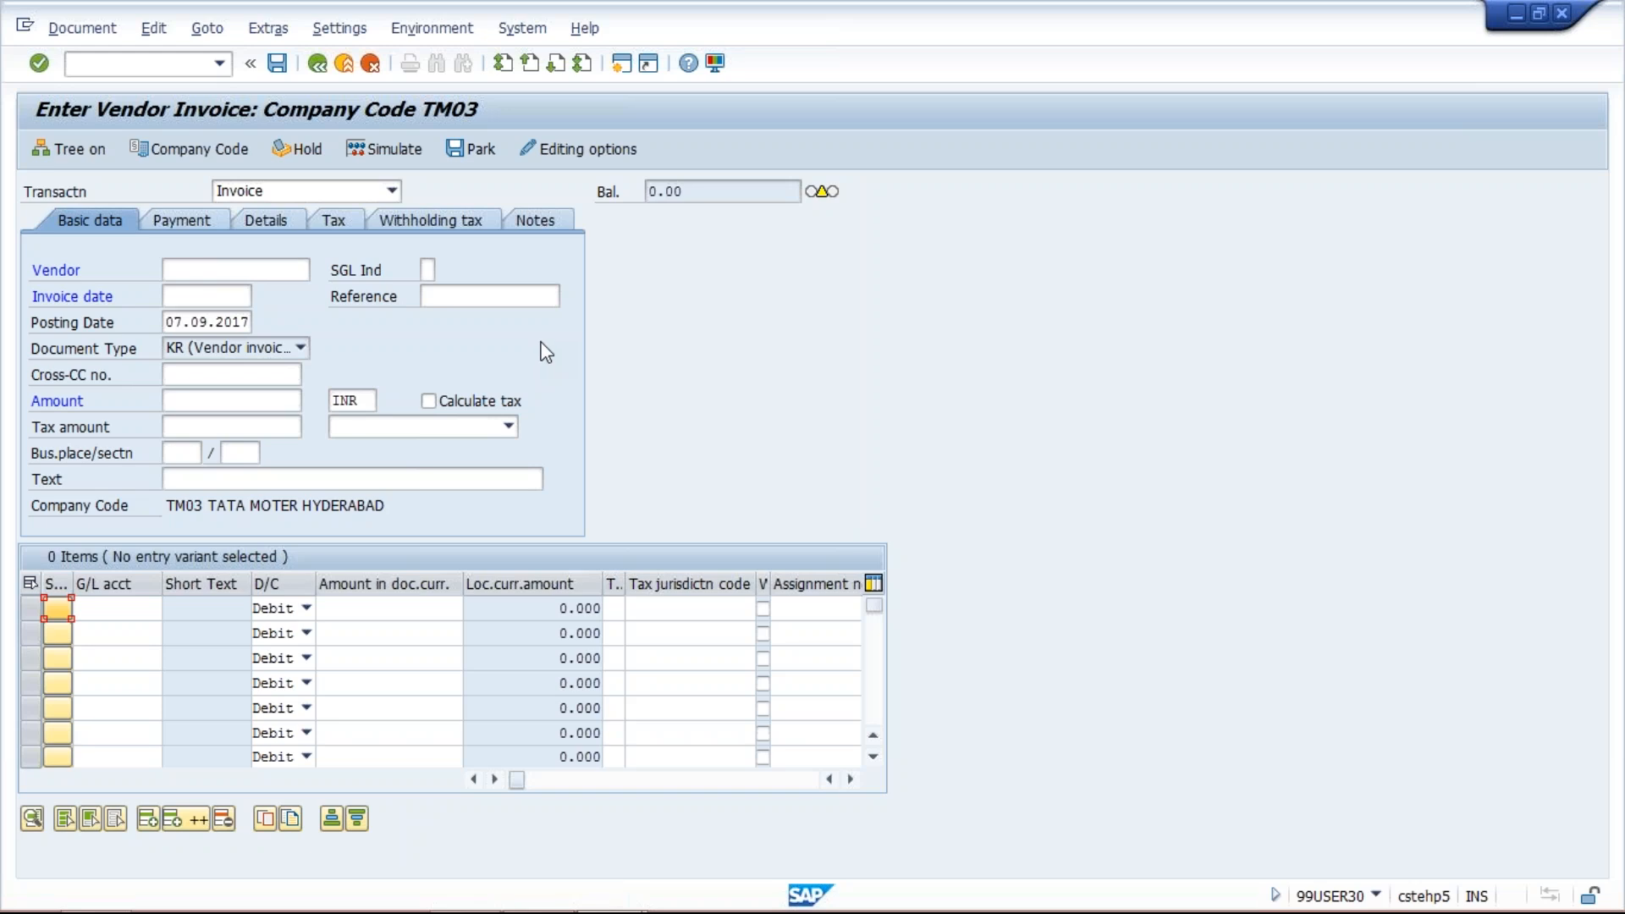
Change the company code for the vendor invoice to TM10.
click(208, 272)
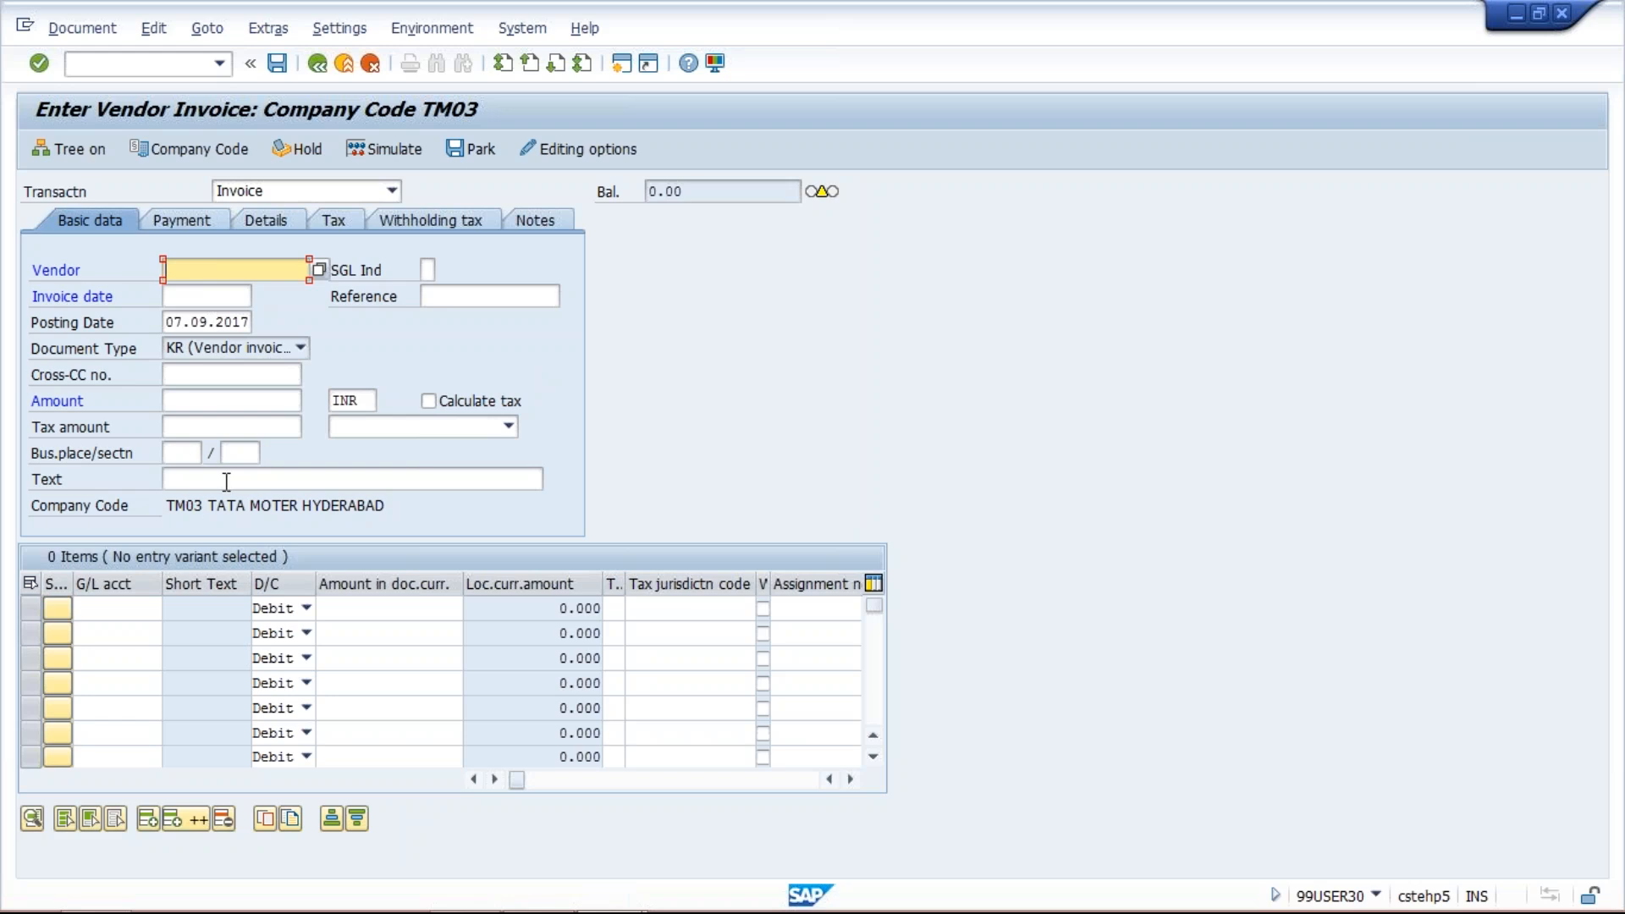
click(201, 149)
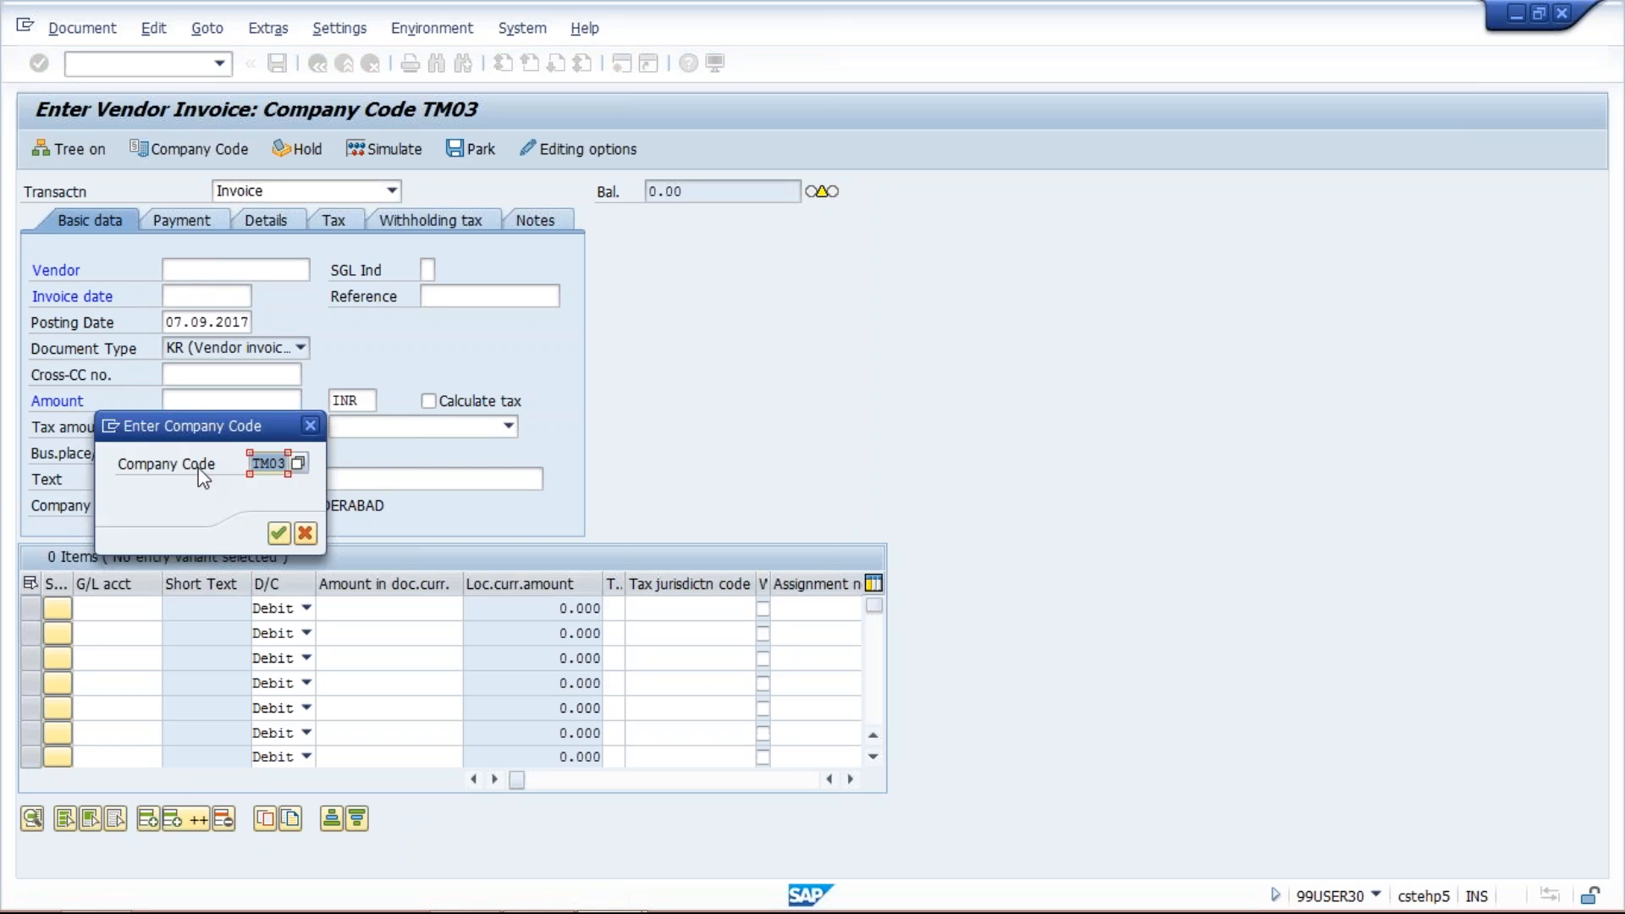
key(End)
key(BackSpace)
key(BackSpace)
text(10)
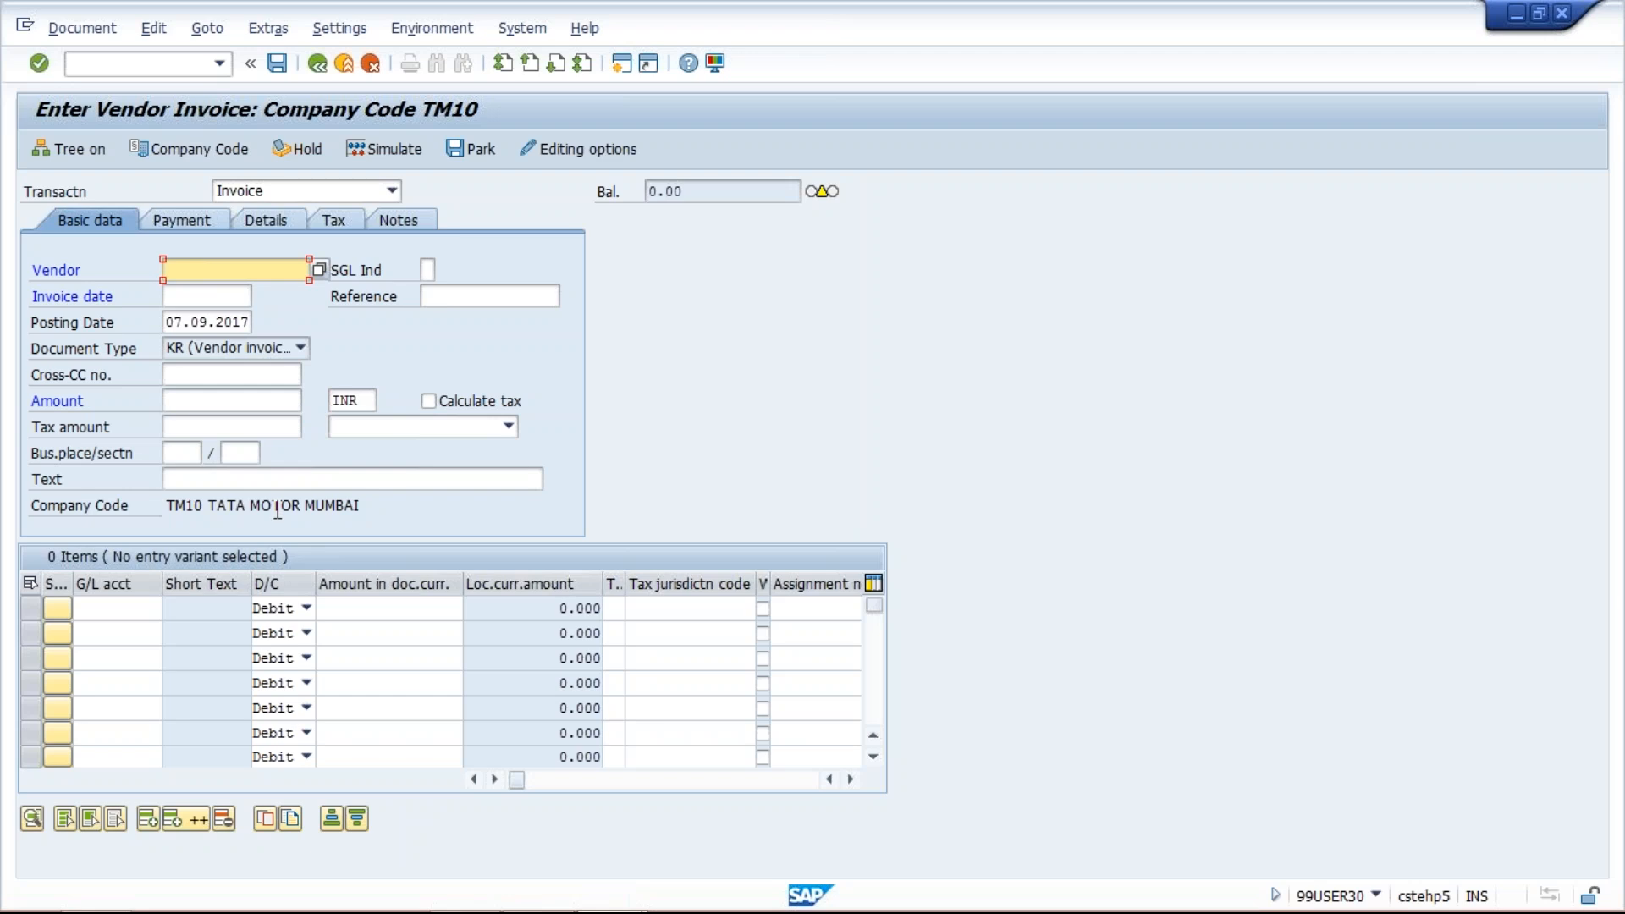
Look up the vendors of company code TM10 and choose PENTA INFOTECH INDIA as the invoice vendor.
click(321, 270)
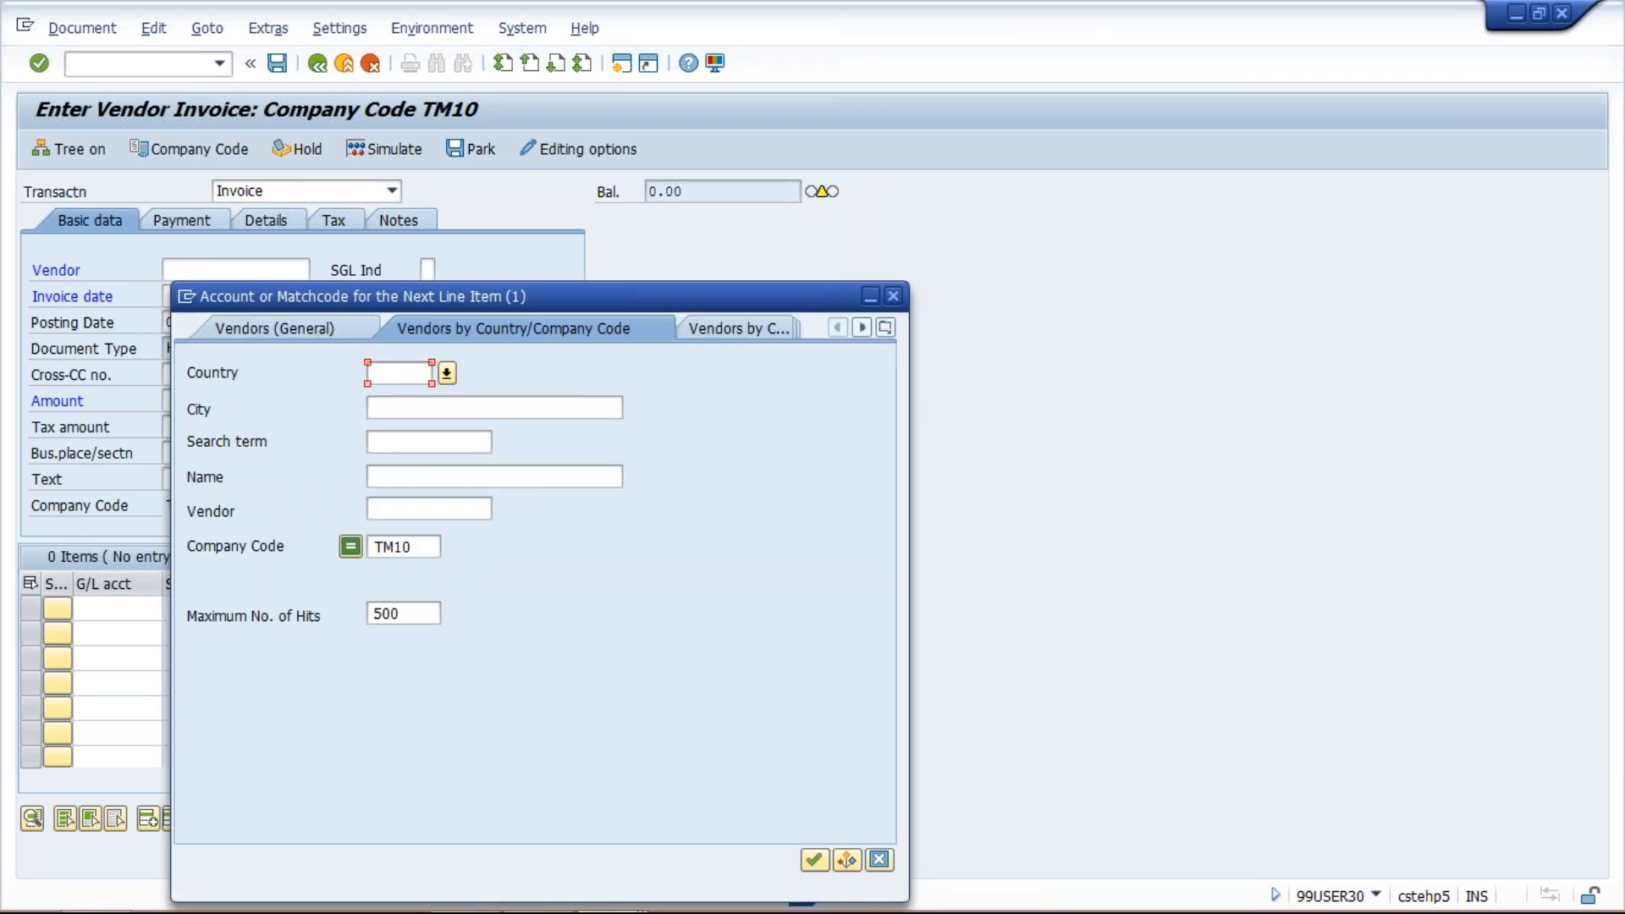
key(Return)
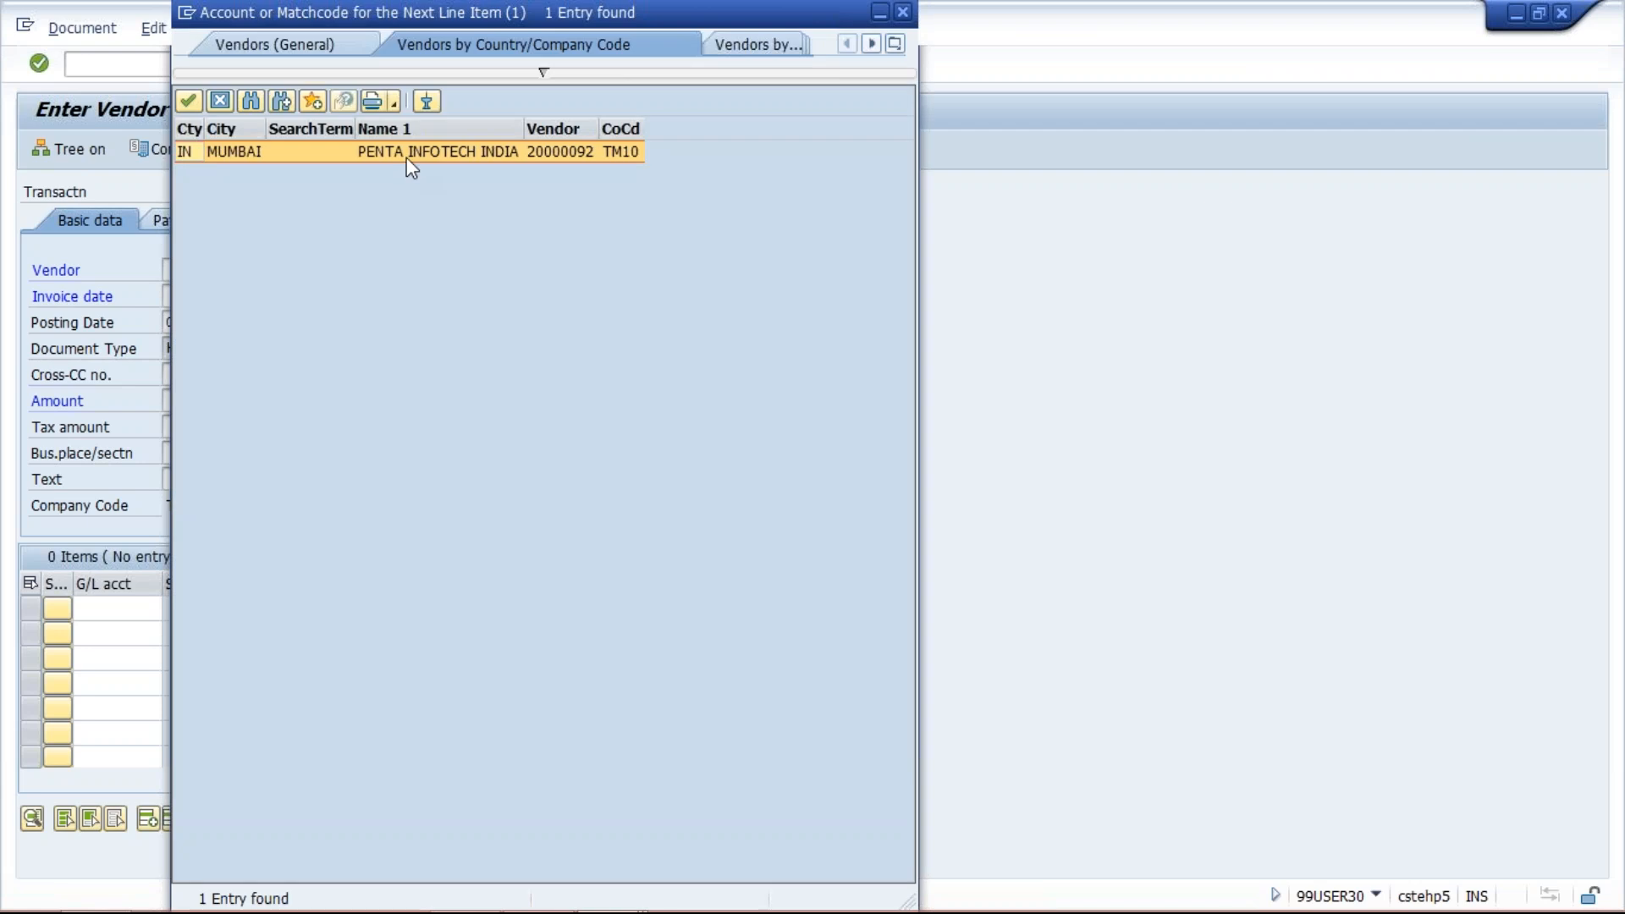
double_click(411, 154)
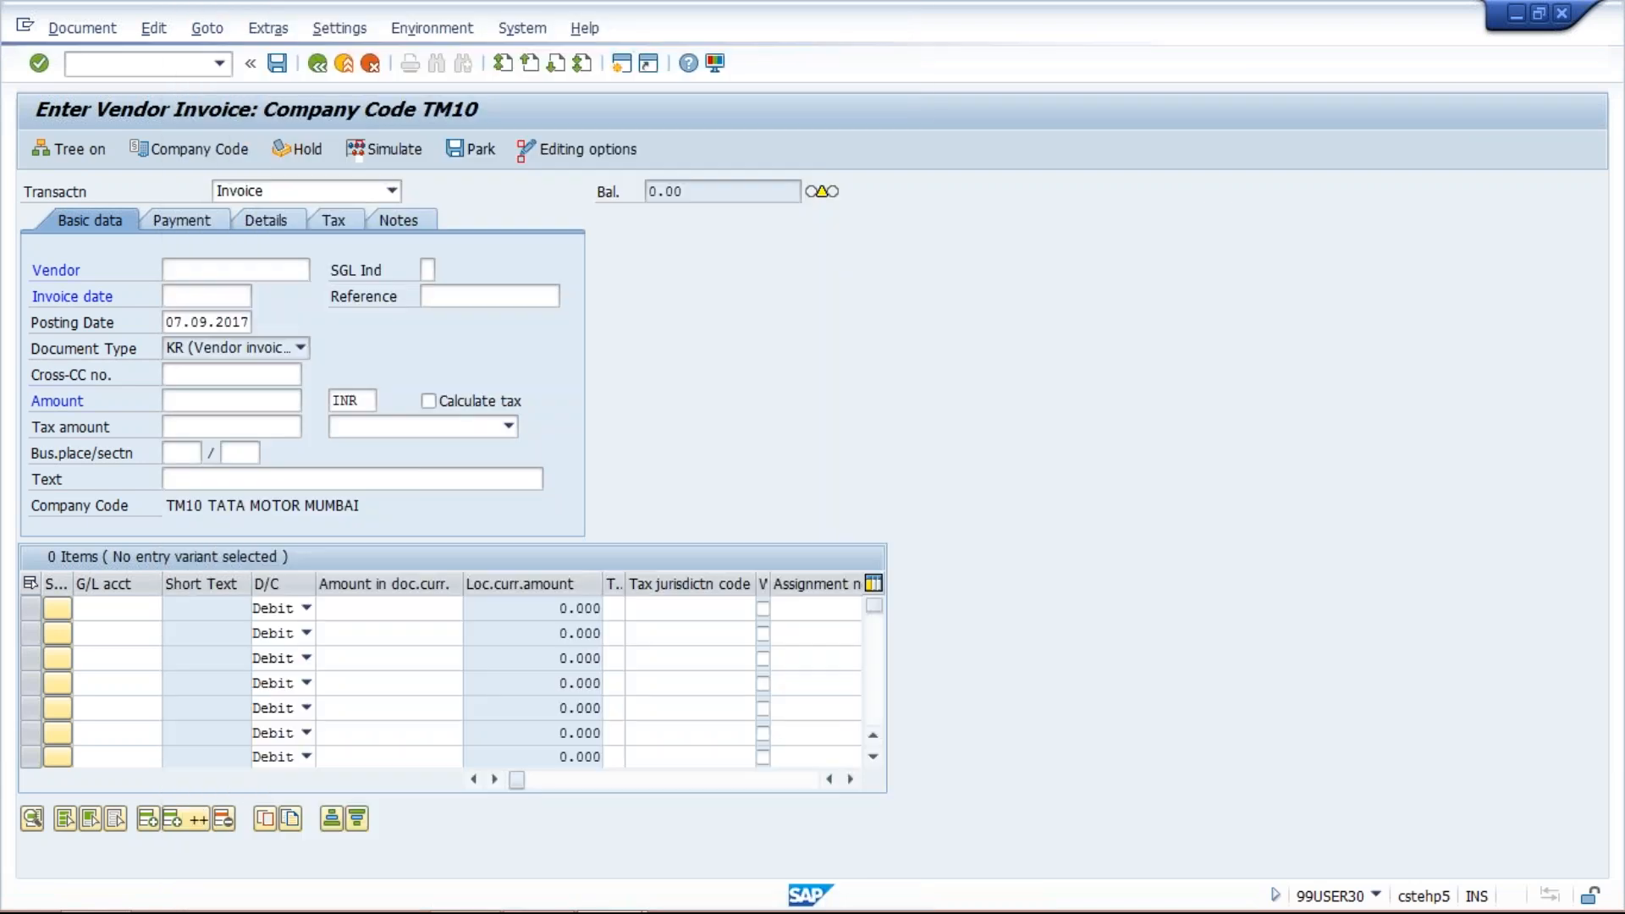
Set the invoice date to 07.08.2017 and the invoice amount to 1000 INR.
click(186, 290)
text(07.)
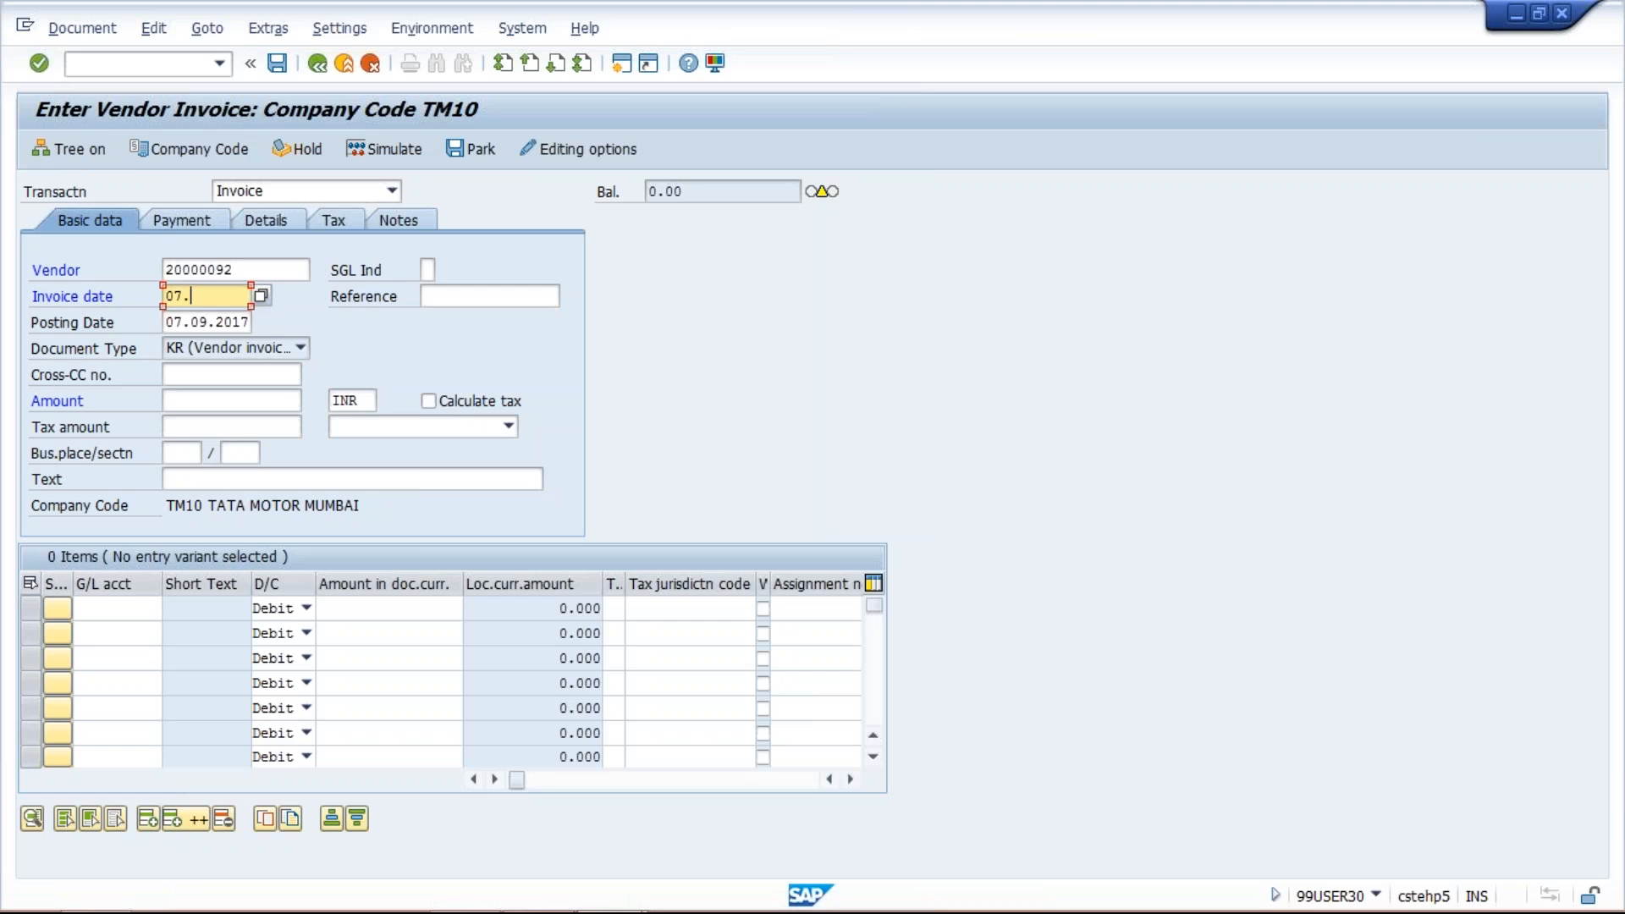
text(08.2017)
click(224, 403)
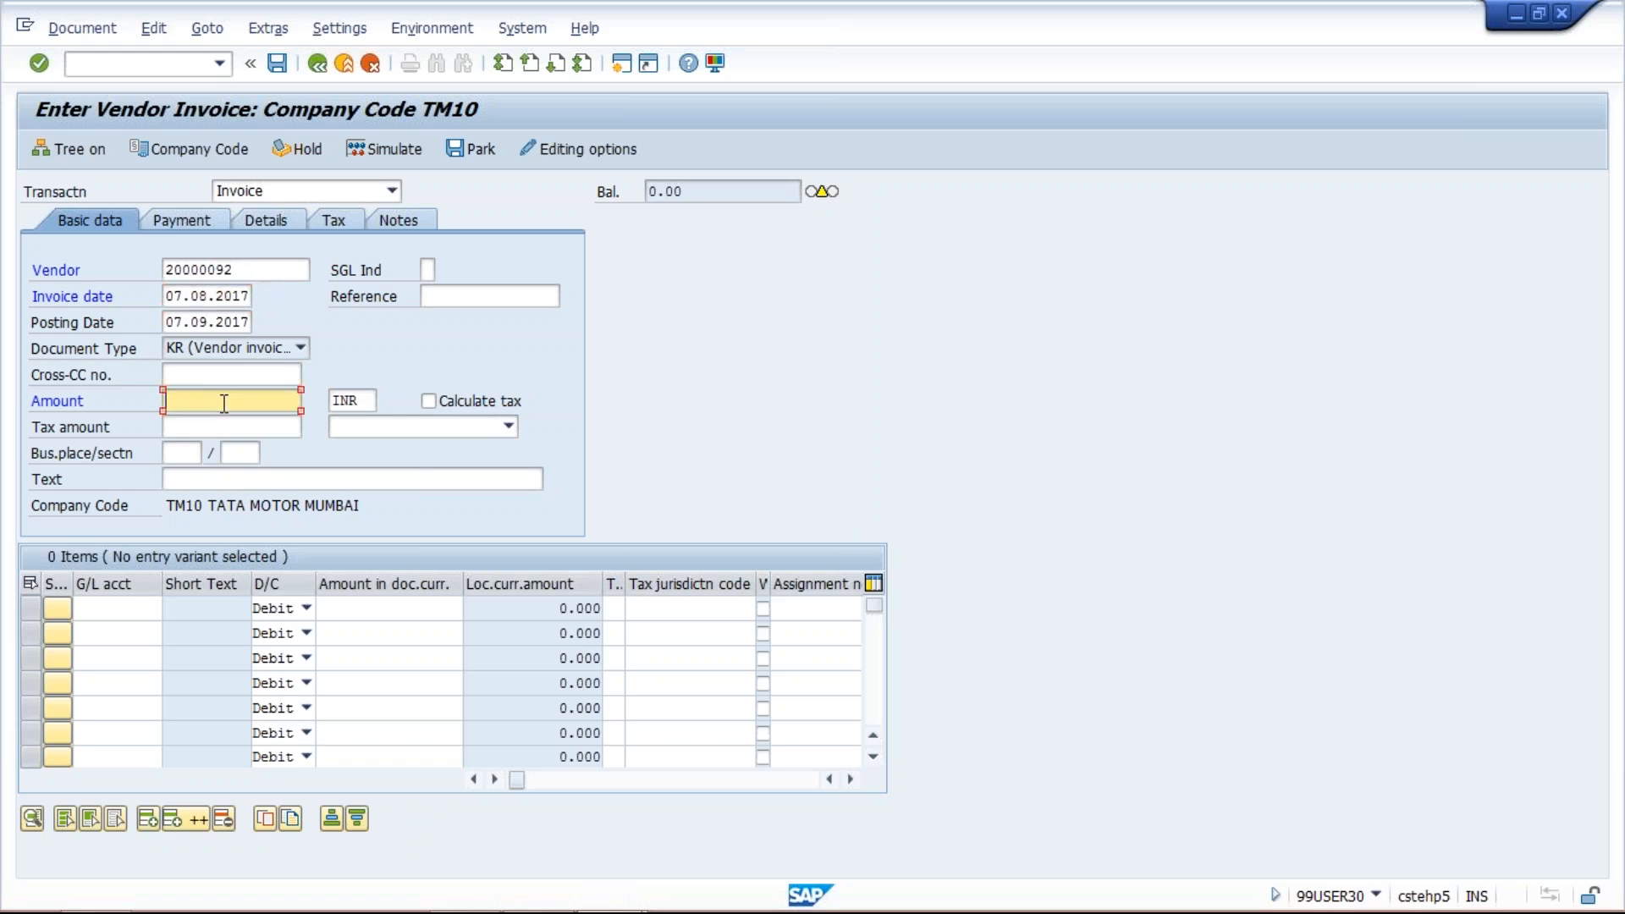
text(1000)
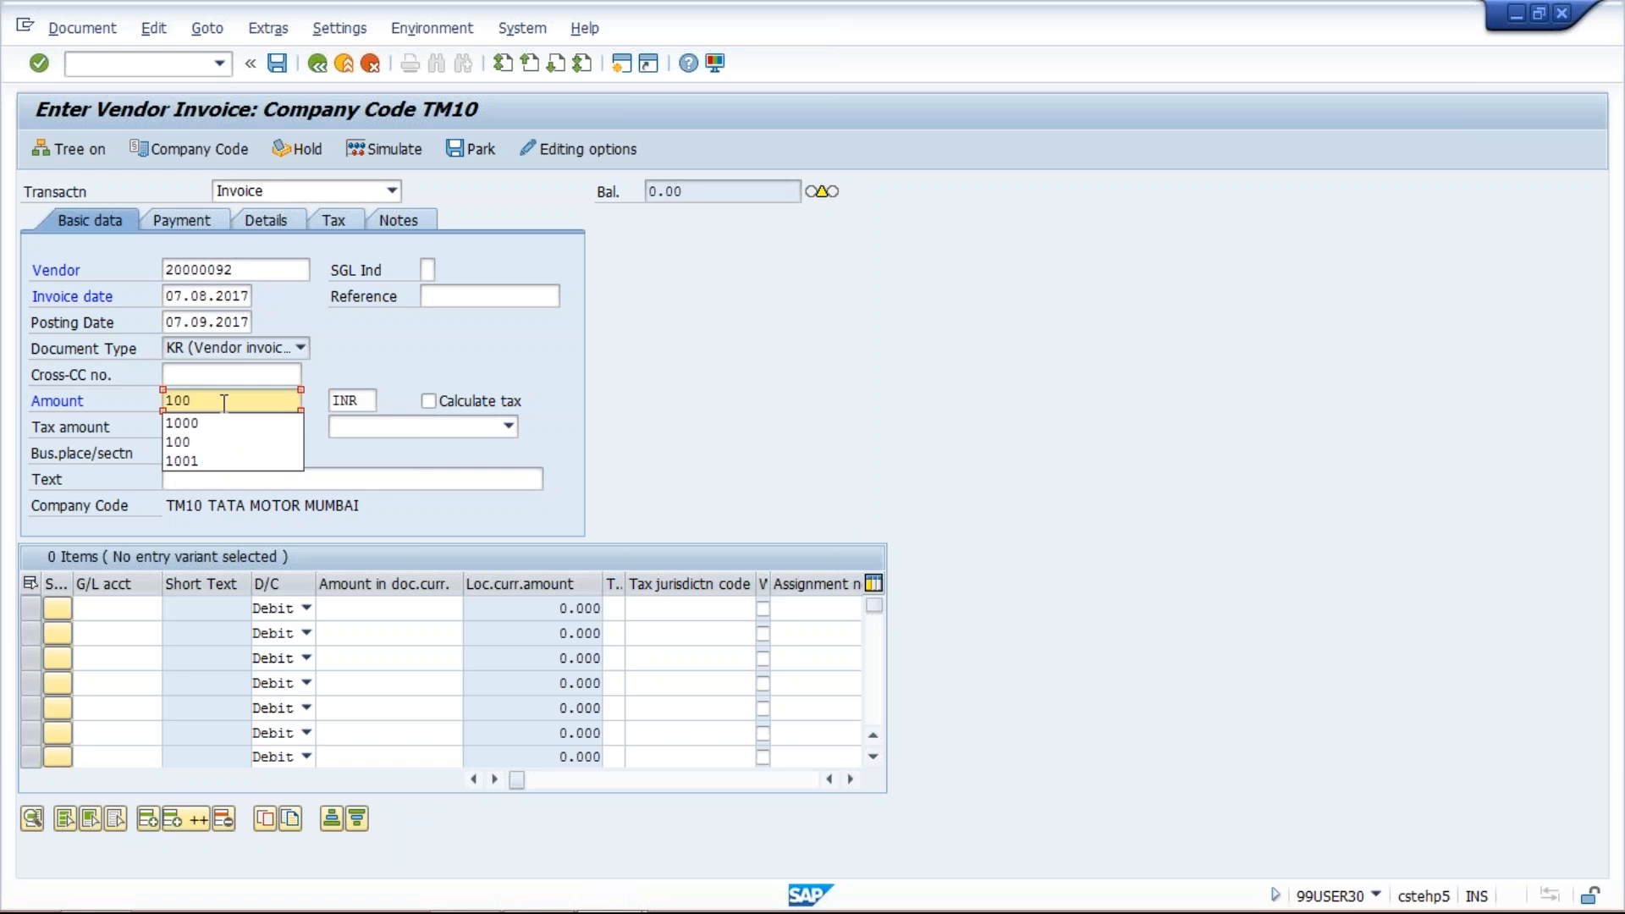
Enter the first line item as a debit of 1000 to the RENT ACT G/L account 4000, picked from the account search.
click(106, 599)
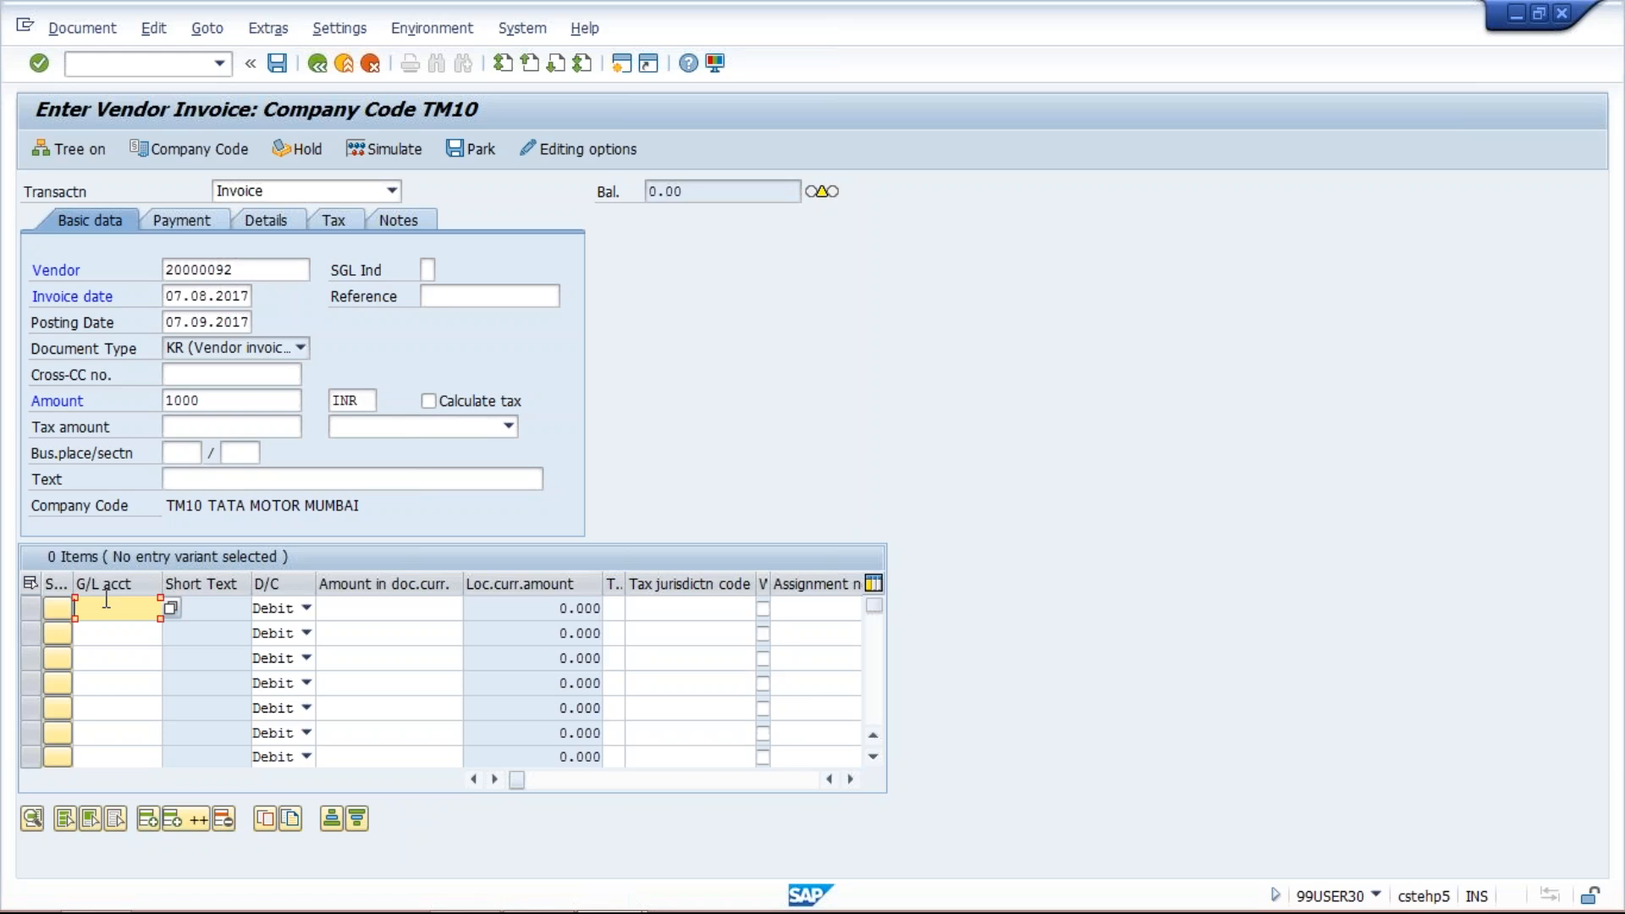
click(170, 608)
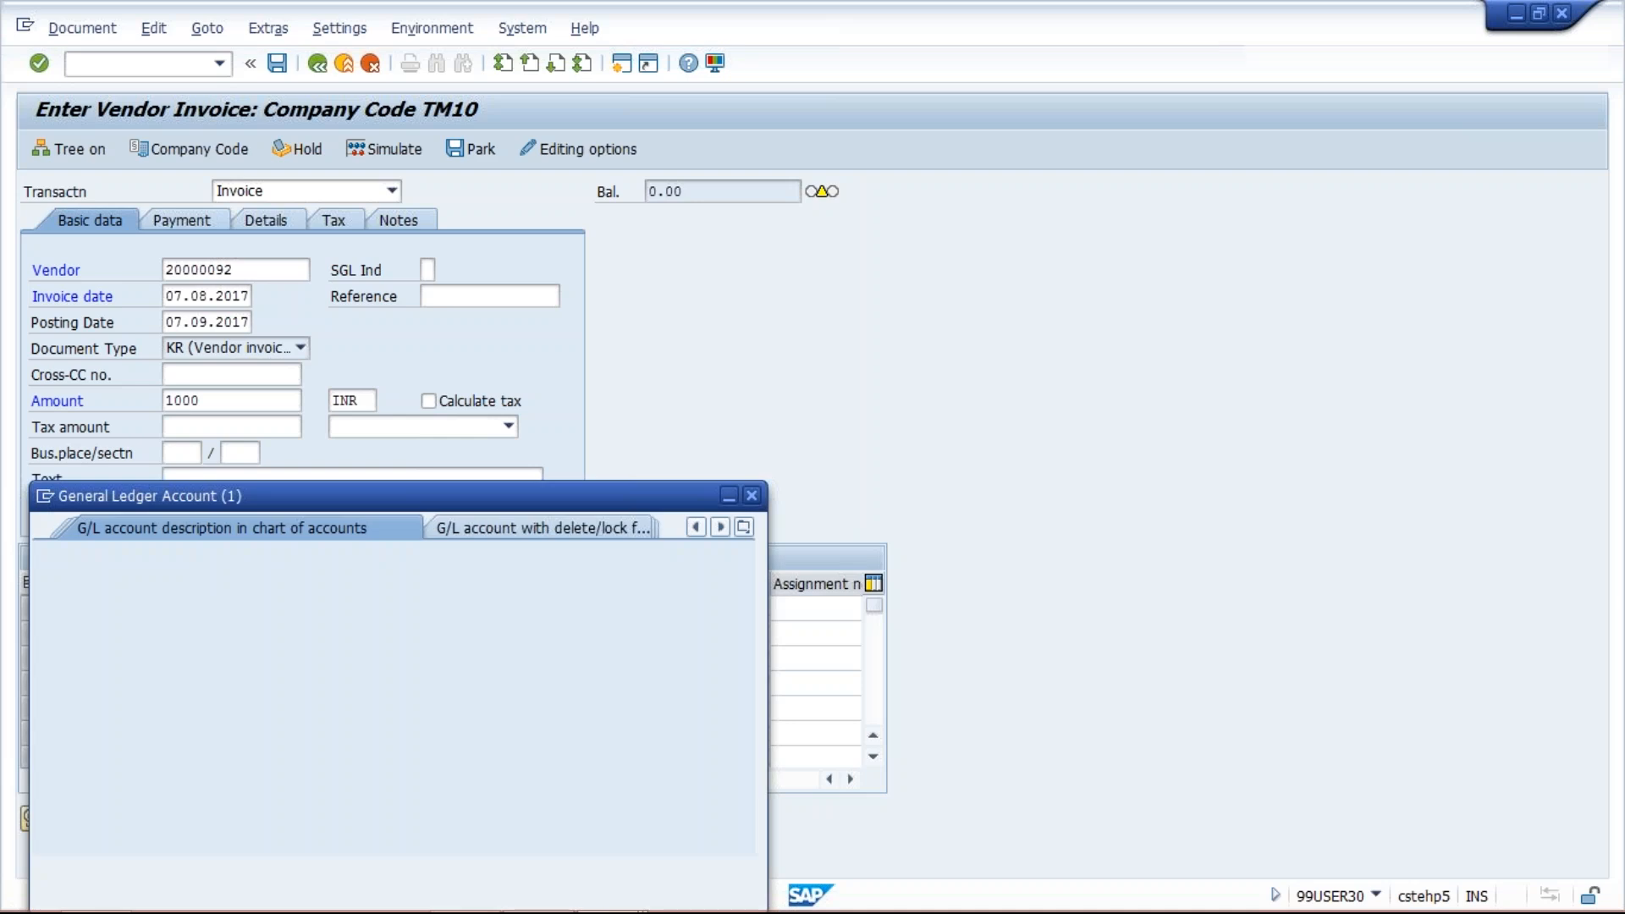
key(Return)
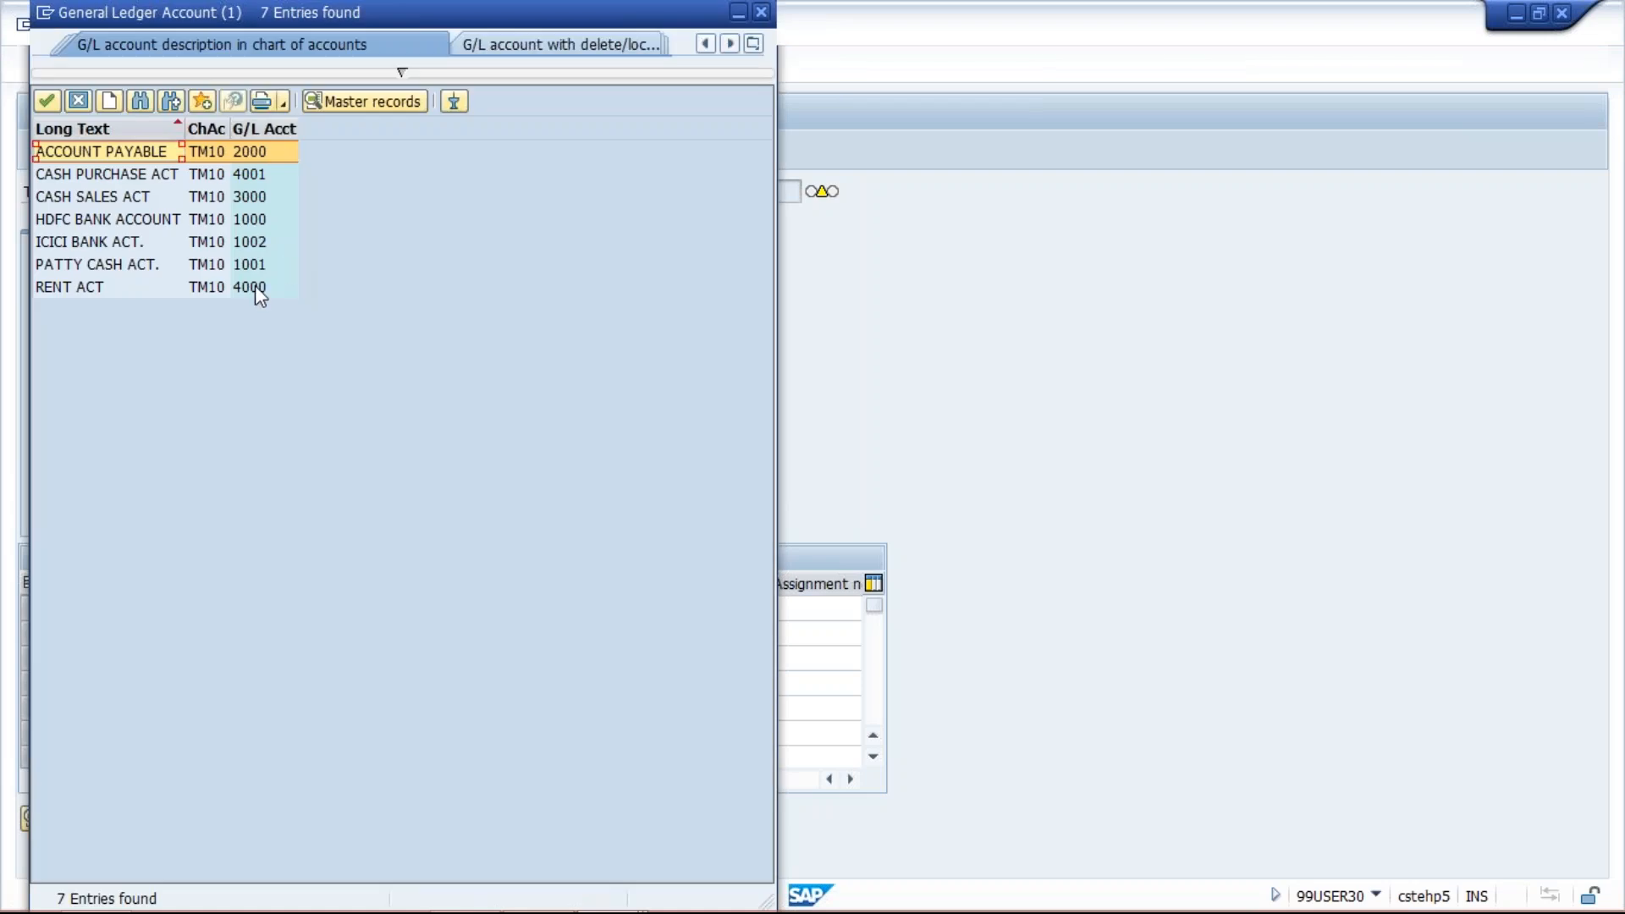
click(255, 286)
double_click(255, 286)
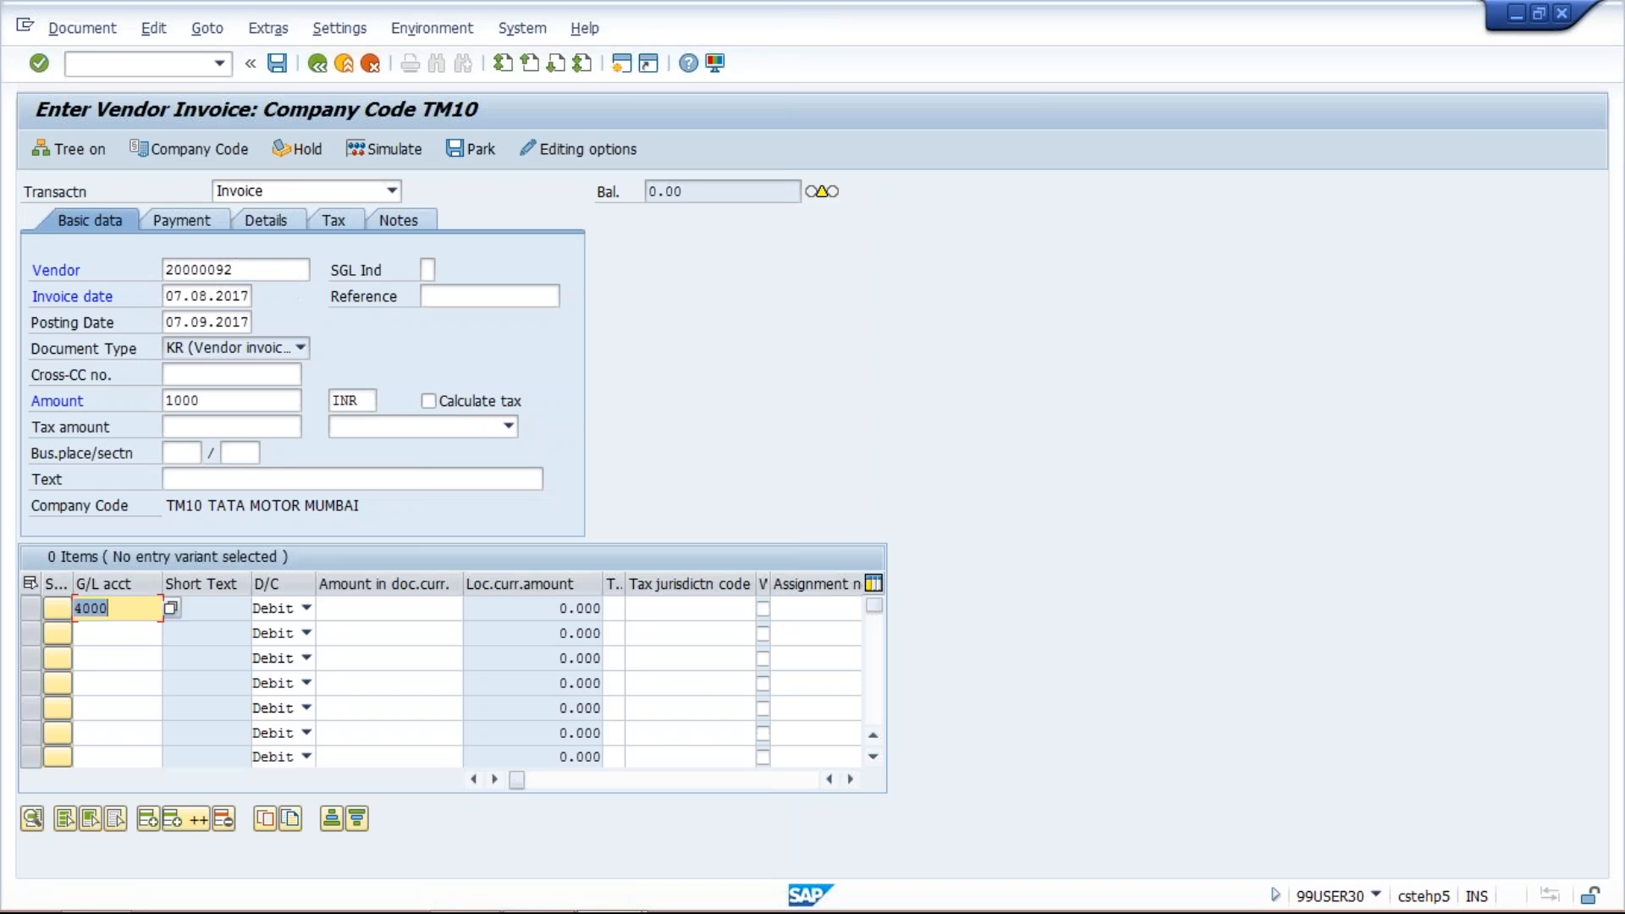
click(428, 608)
text(1000)
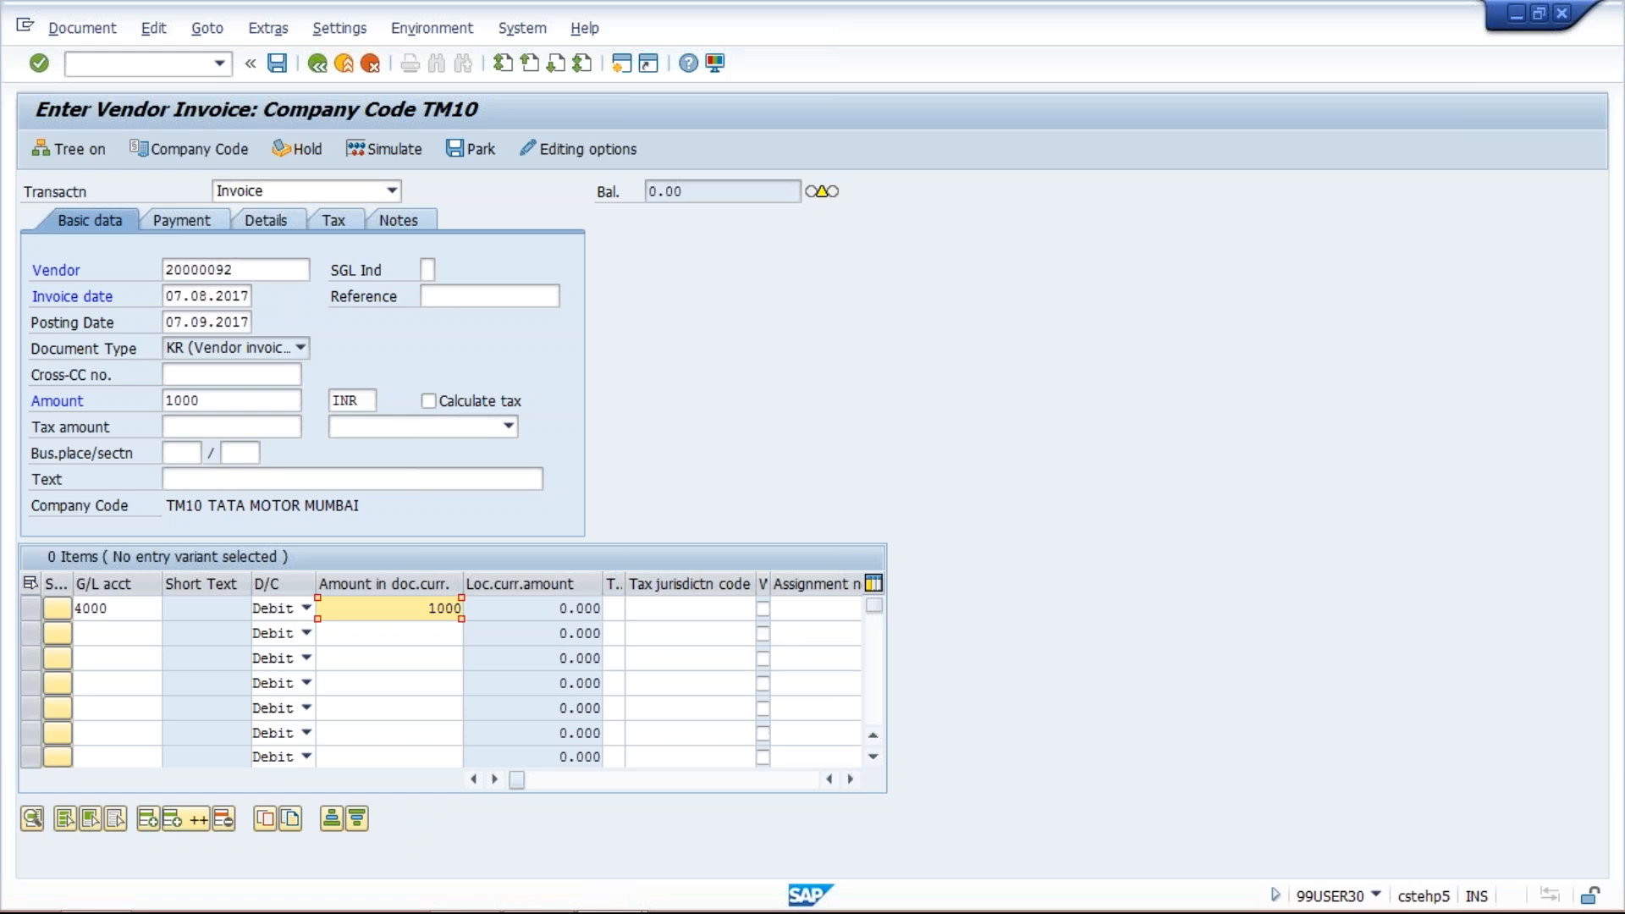
Simulate the invoice posting to view its document overview, and return to the invoice entry screen.
click(108, 609)
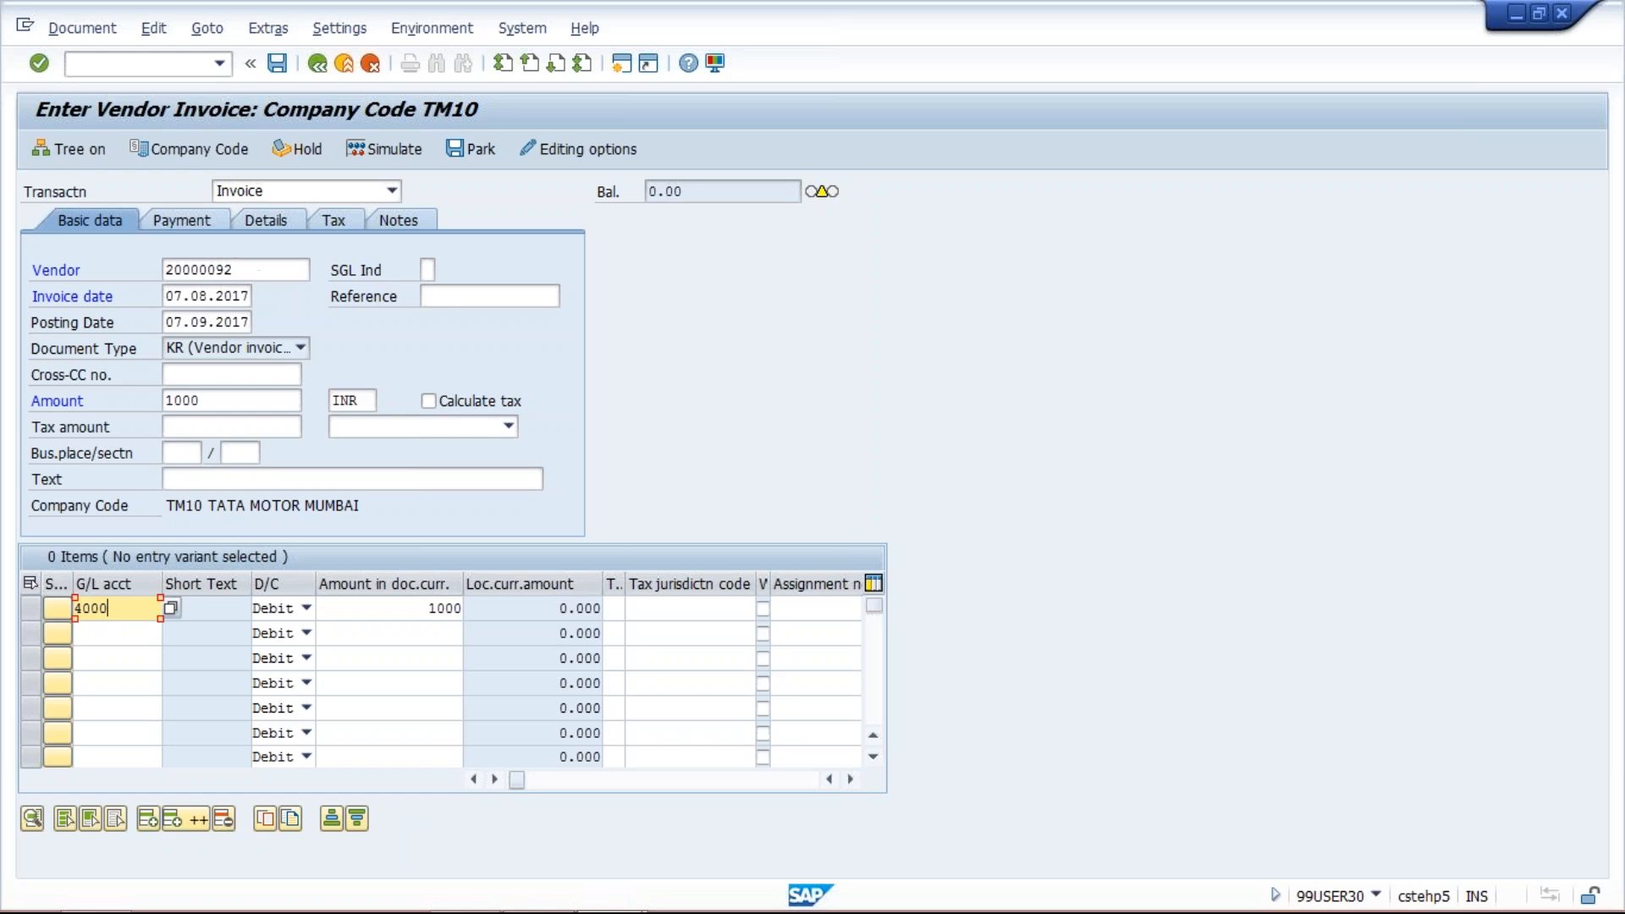
click(259, 270)
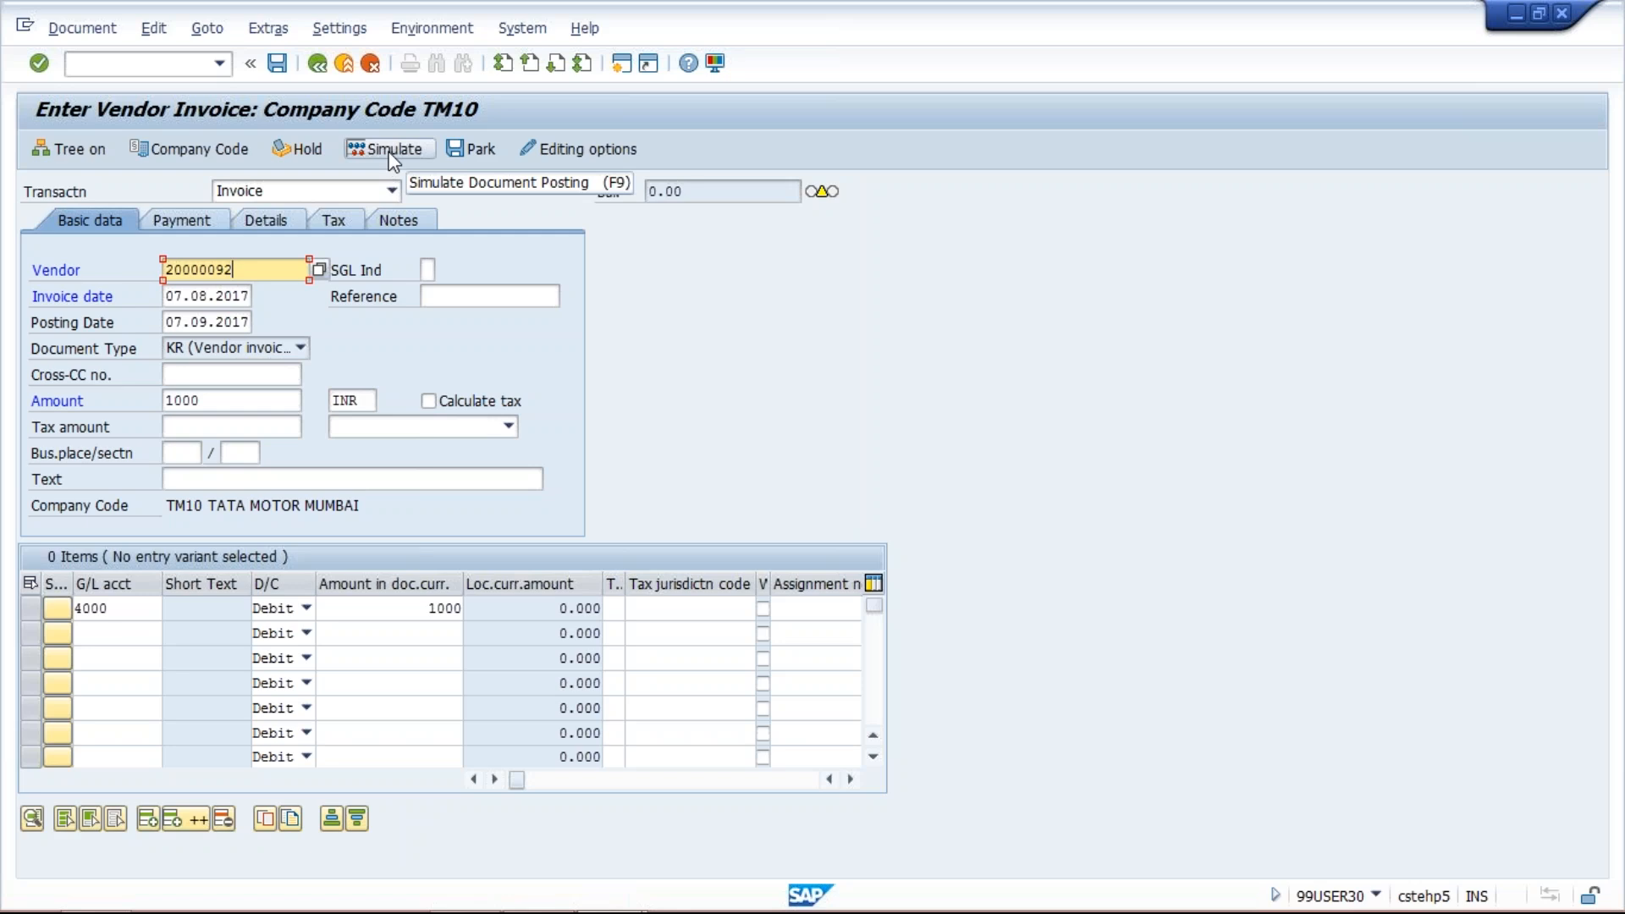
click(57, 35)
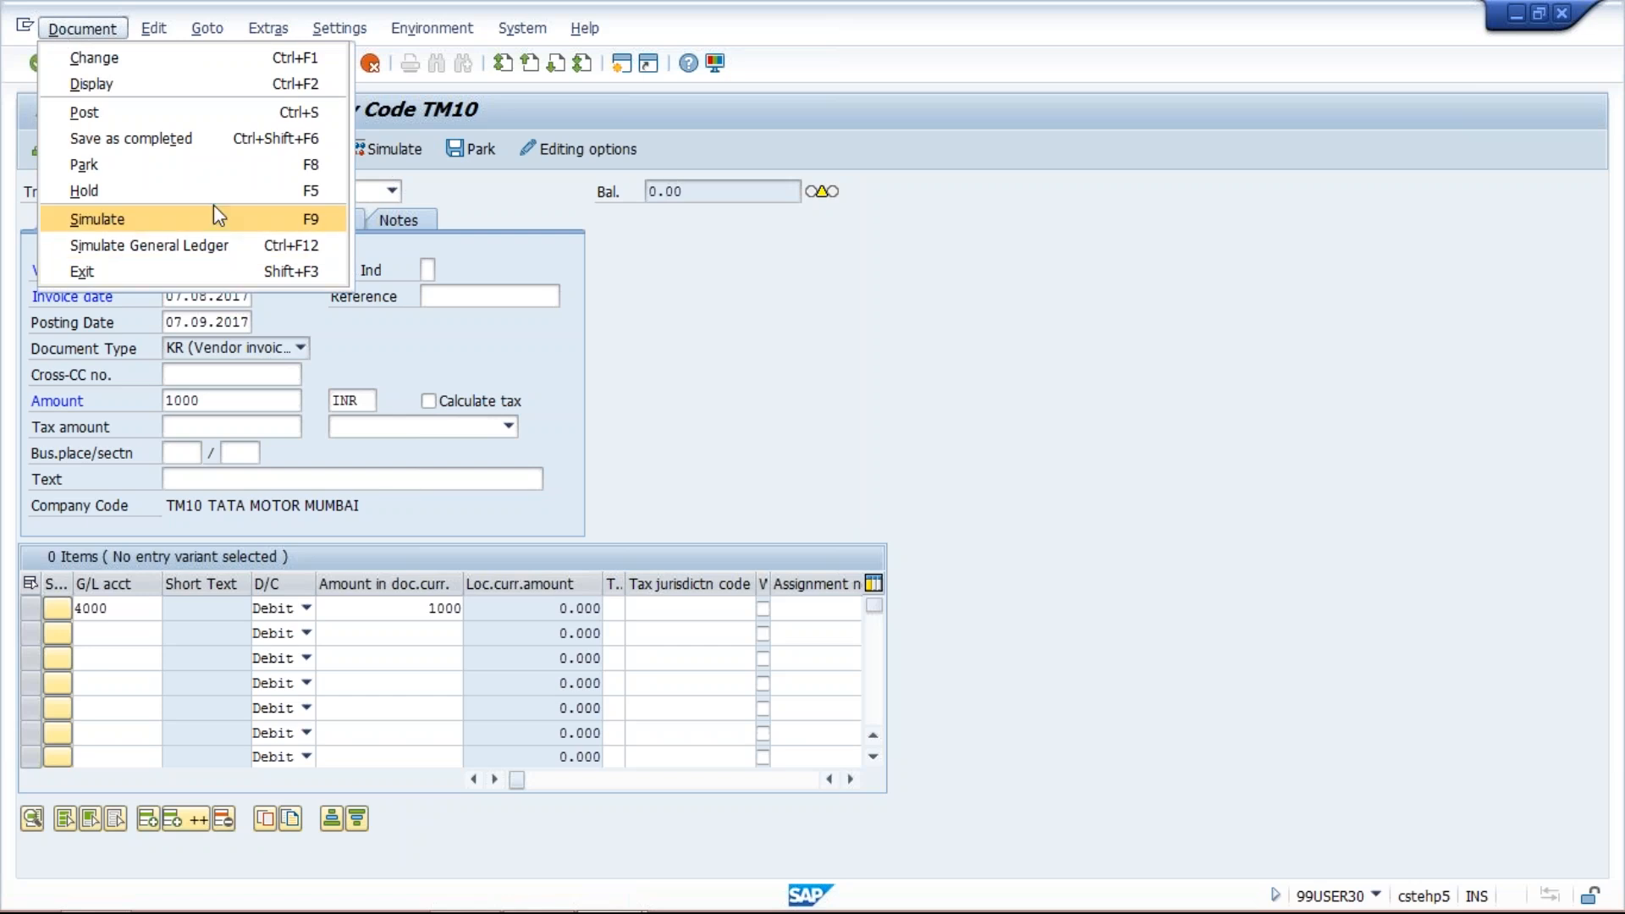
click(248, 221)
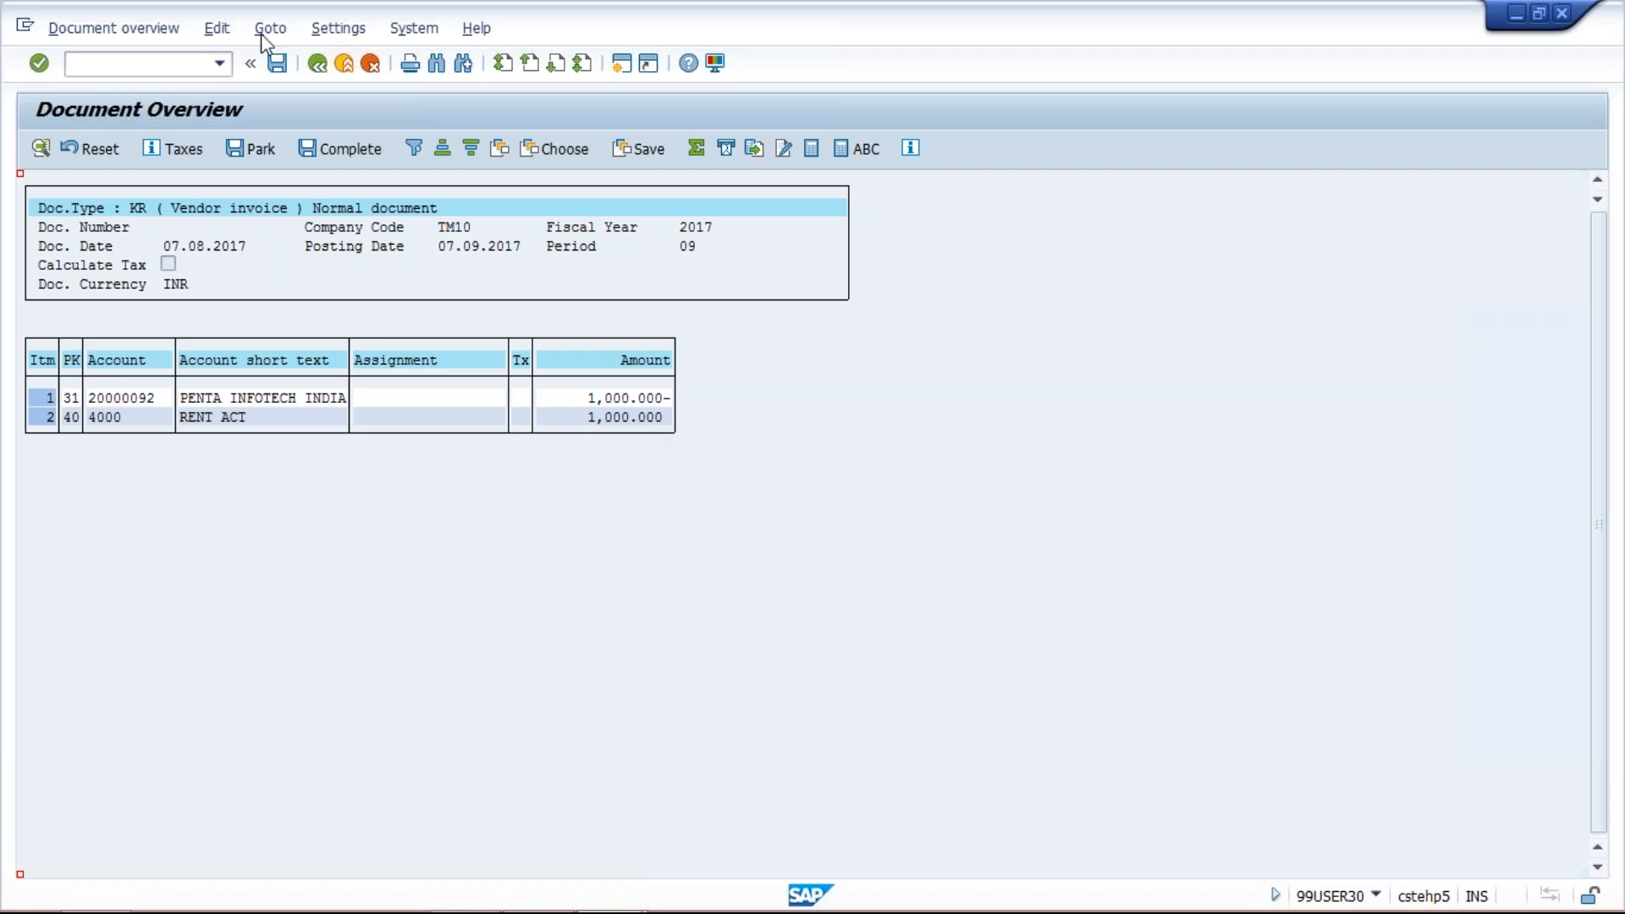
click(318, 65)
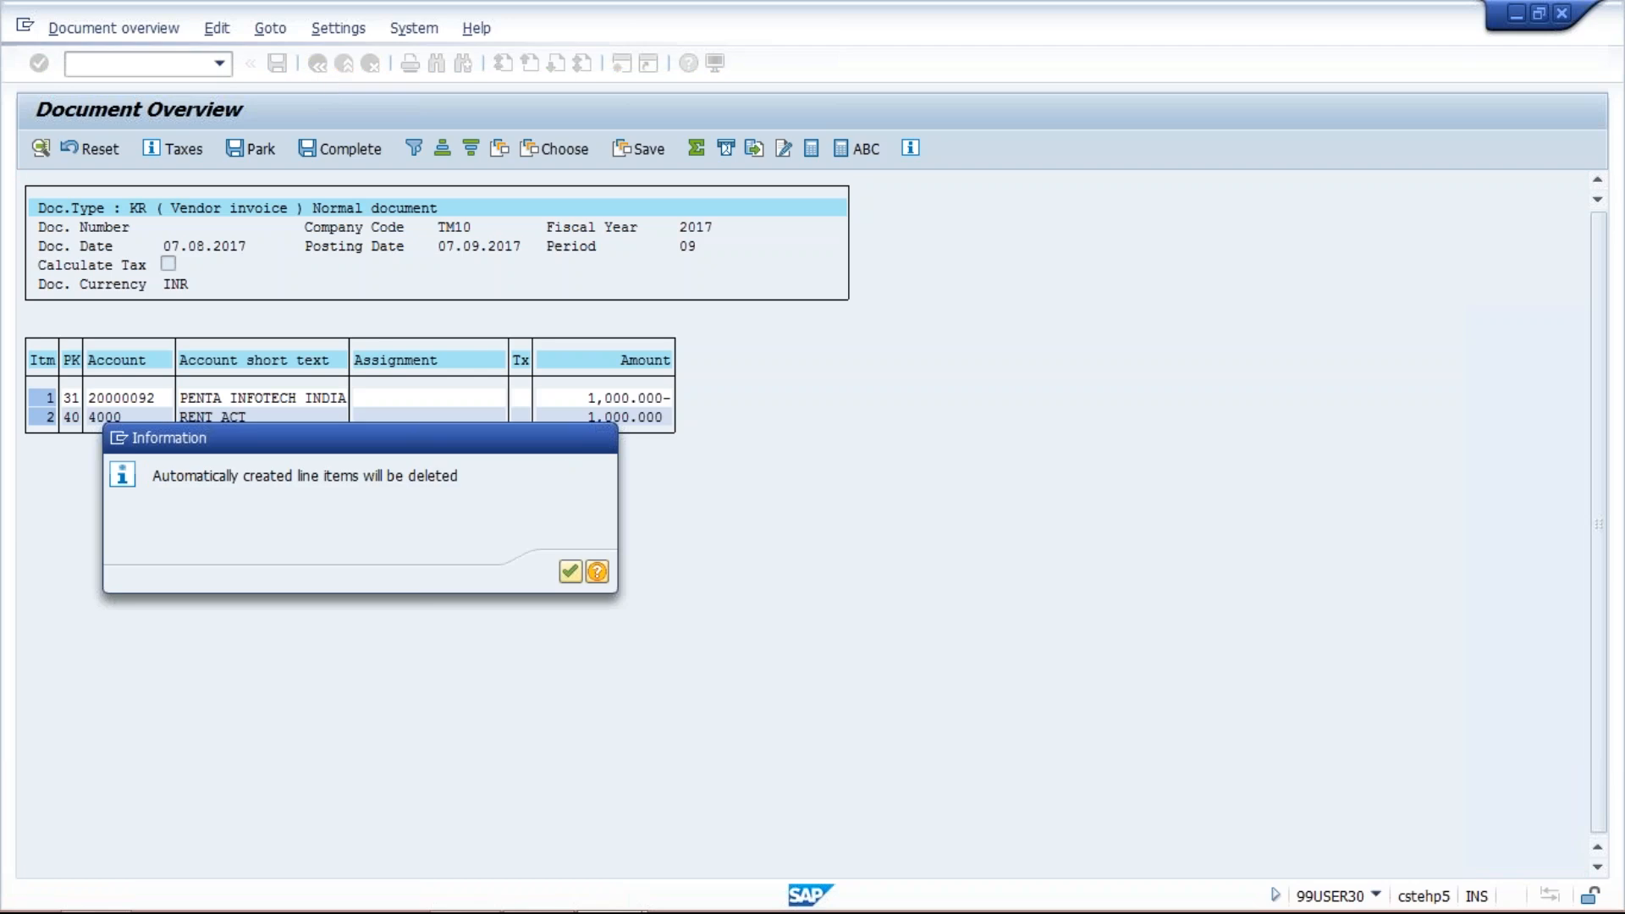
key(Return)
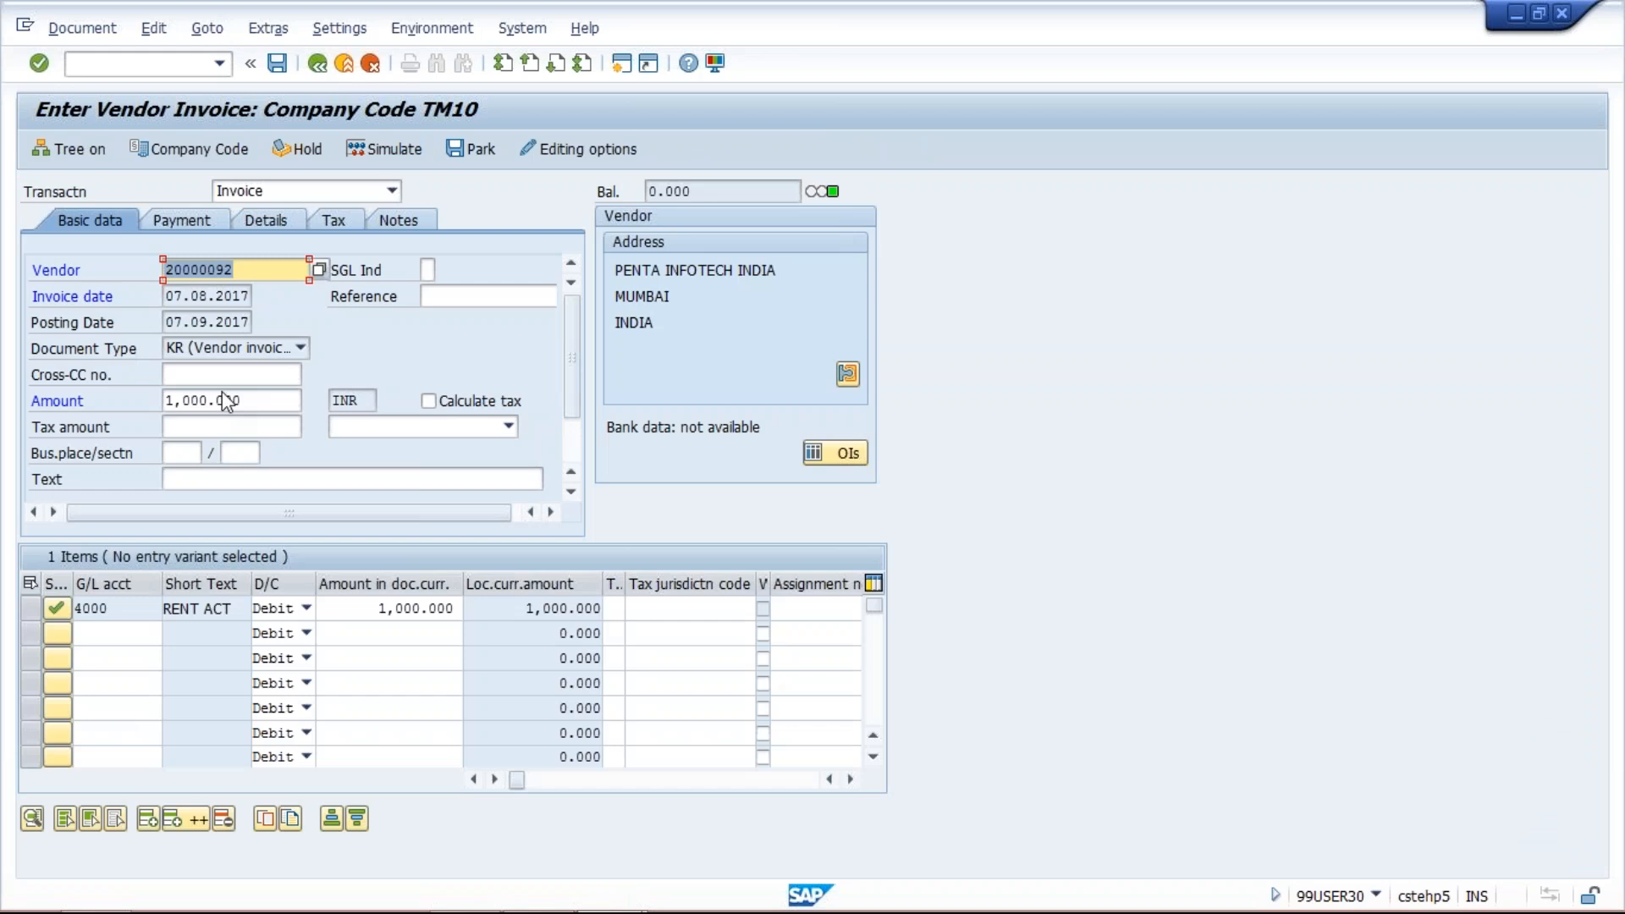
Review the invoice date, the vendor, and the vendor's bank data and address on the invoice.
click(242, 297)
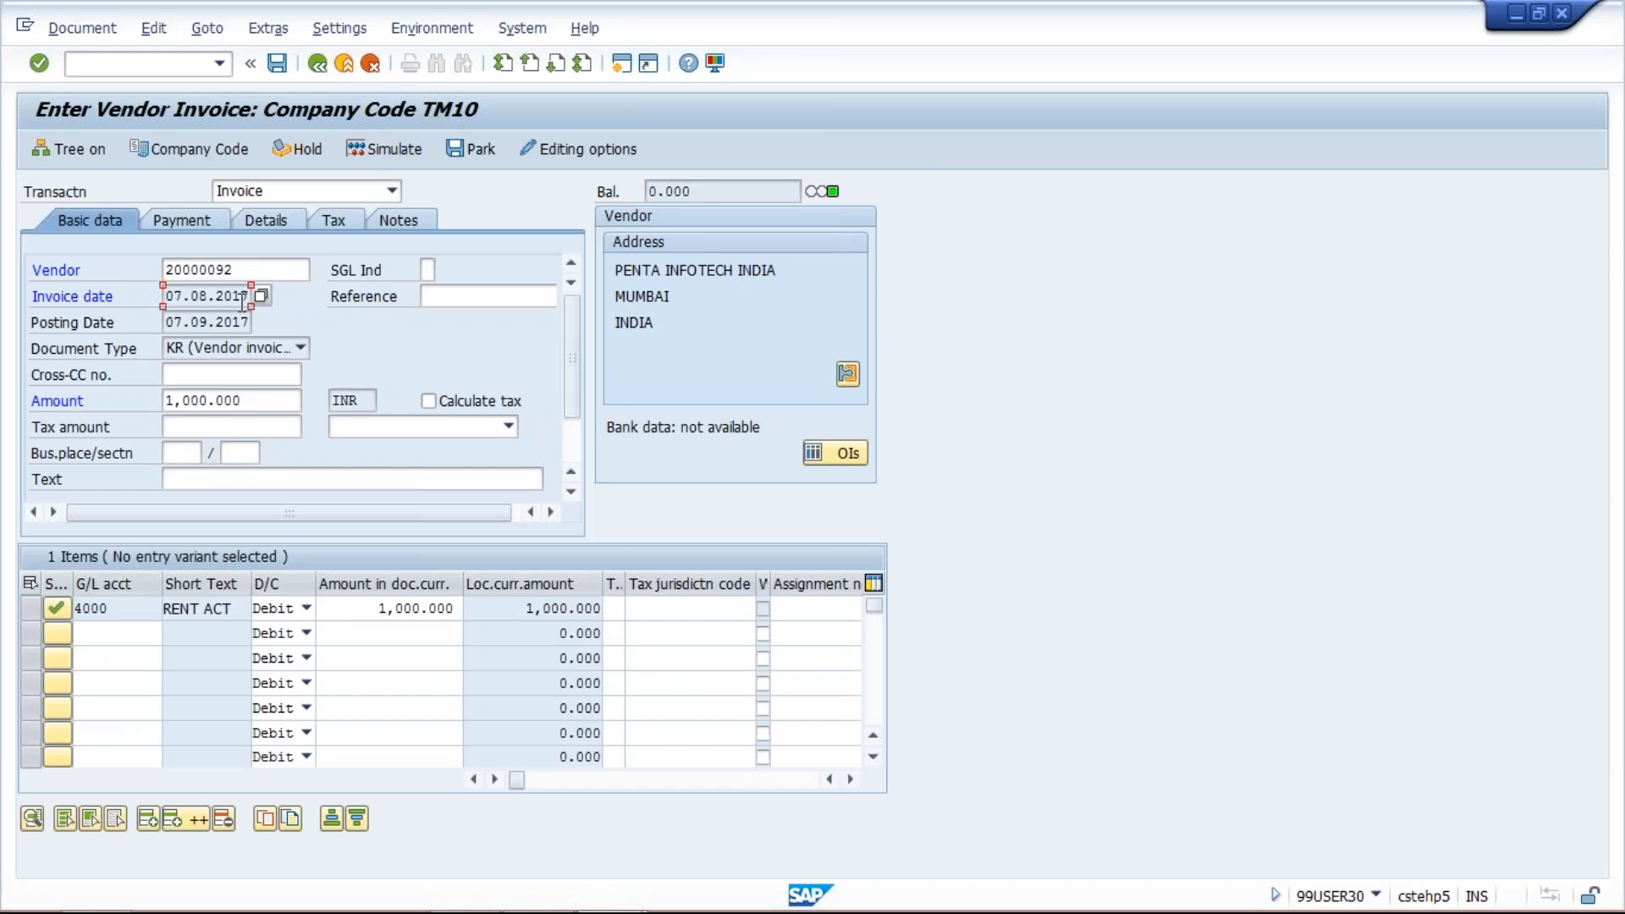
click(191, 296)
click(283, 277)
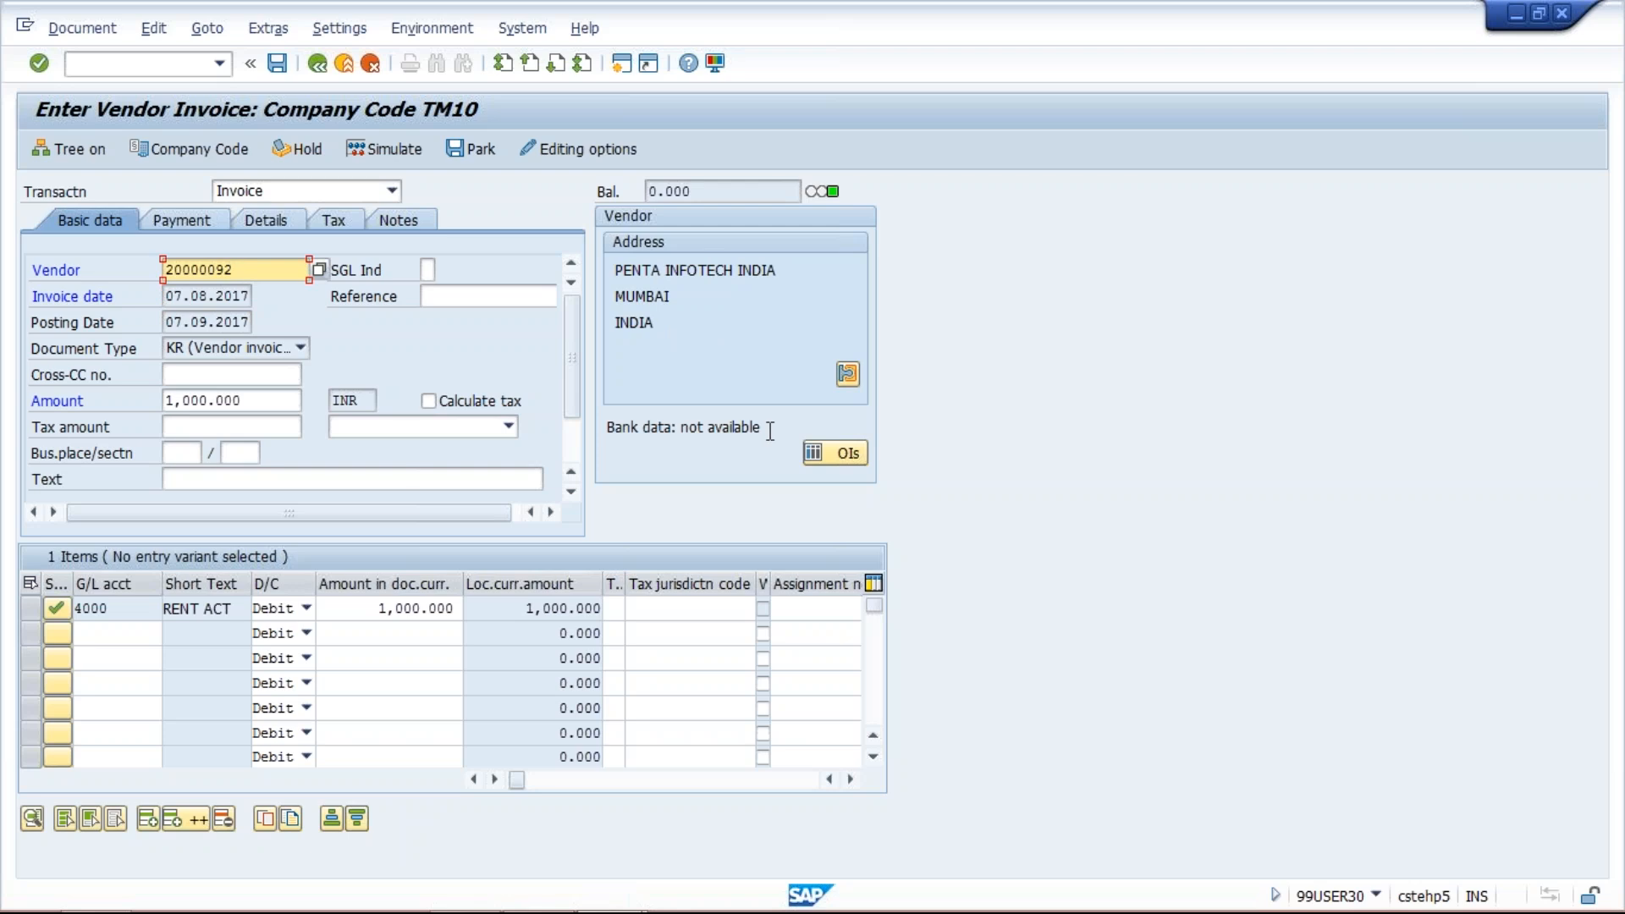
drag(770, 430, 610, 431)
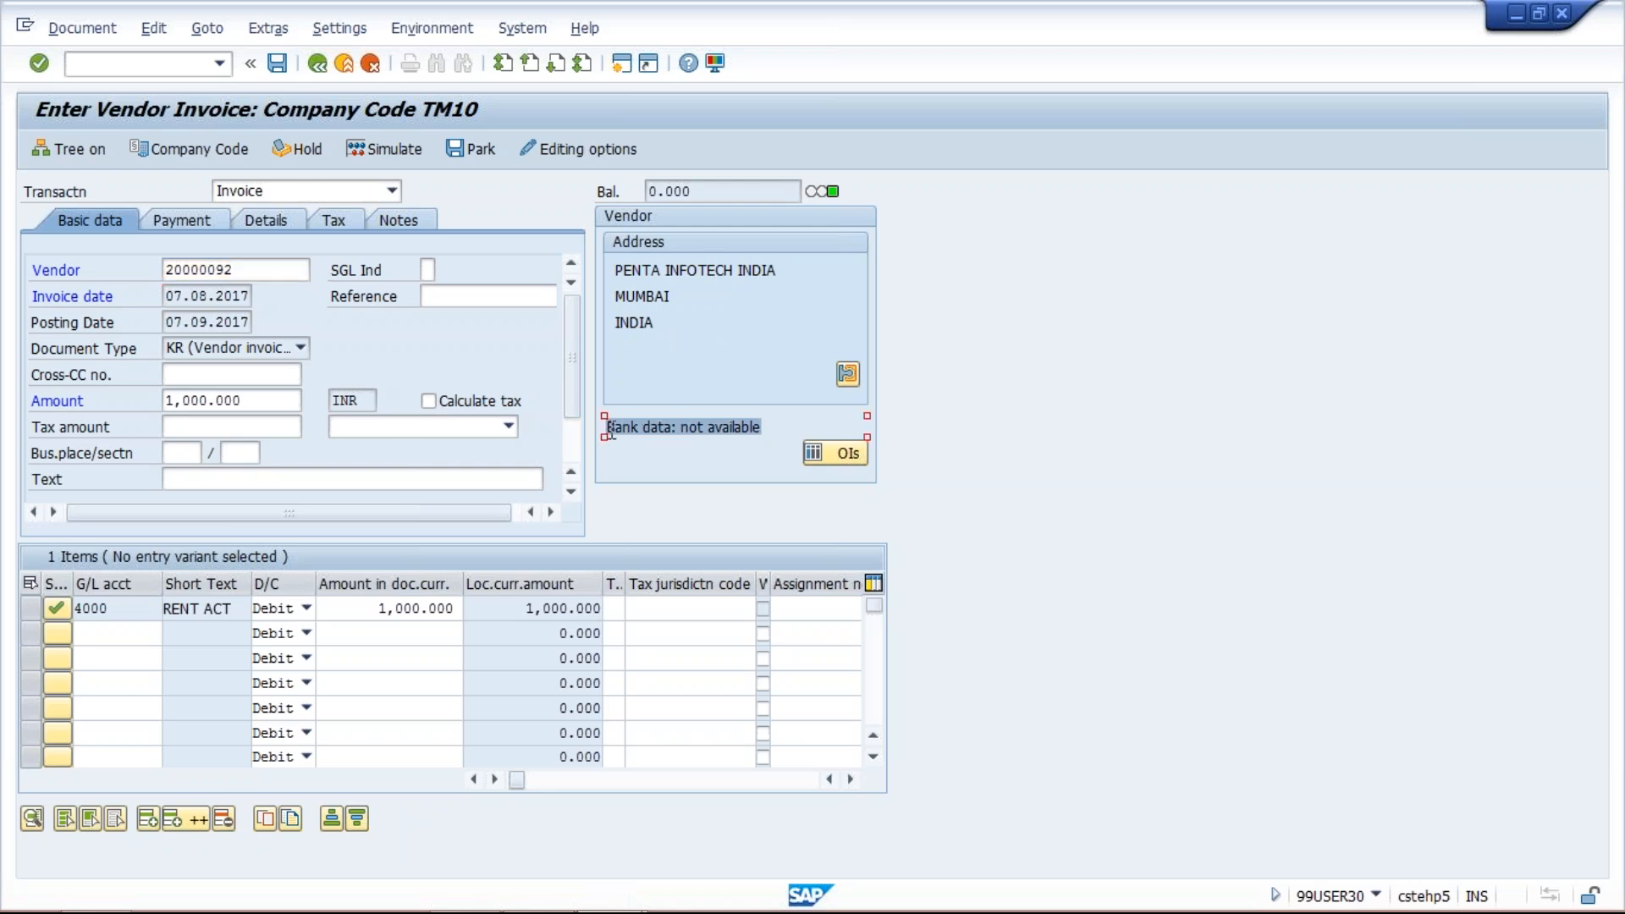
click(681, 427)
drag(721, 428, 763, 429)
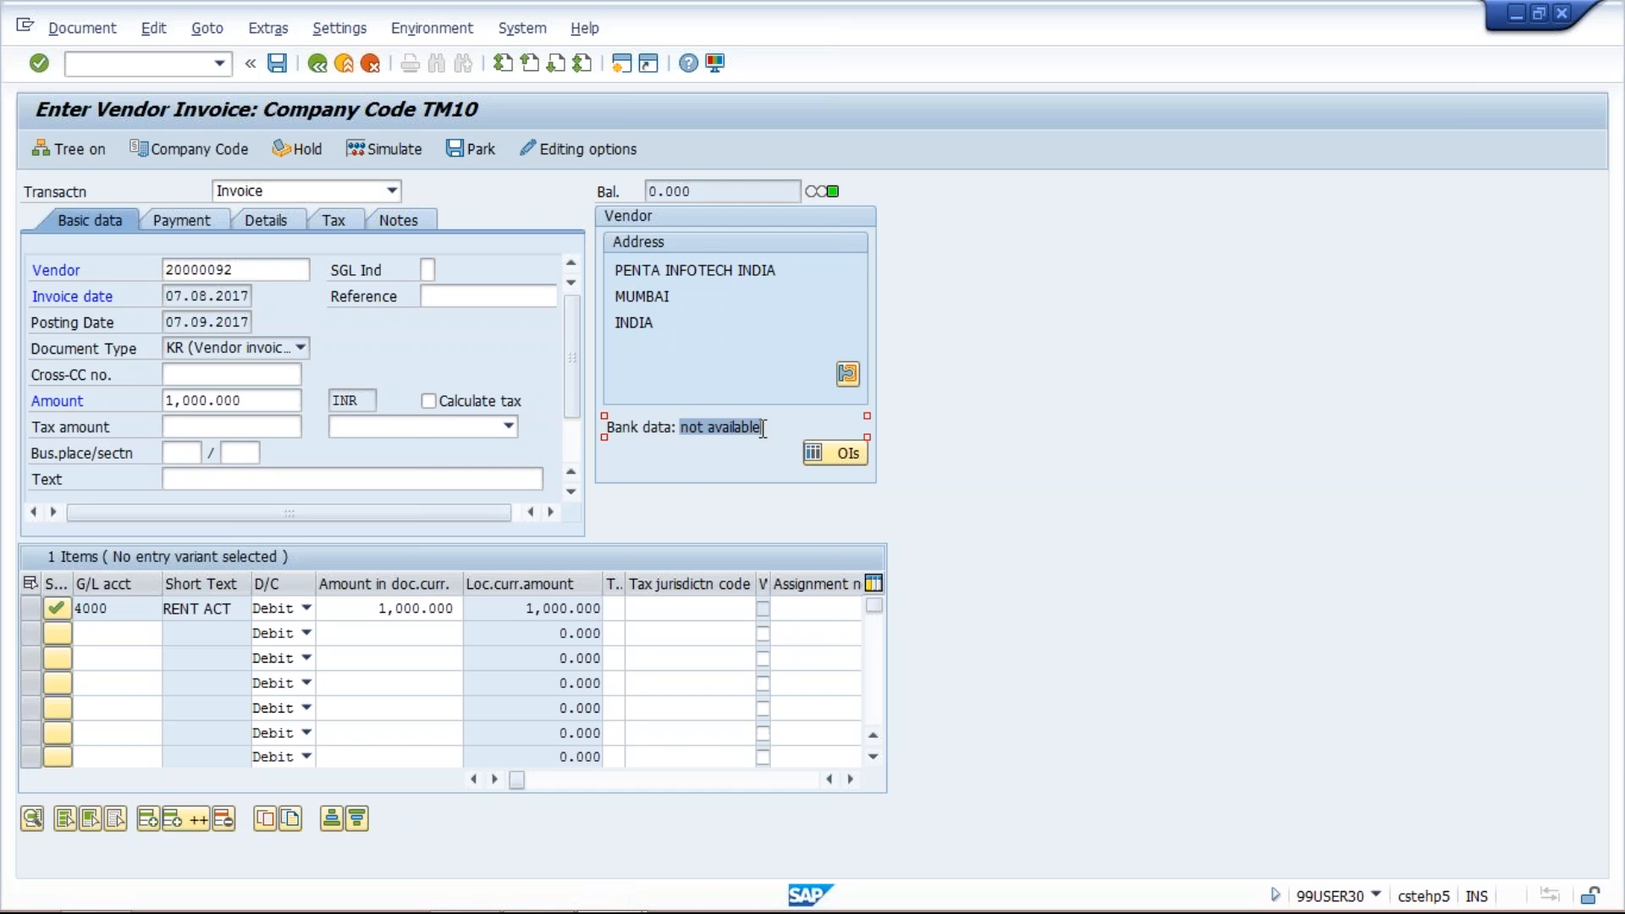
click(746, 324)
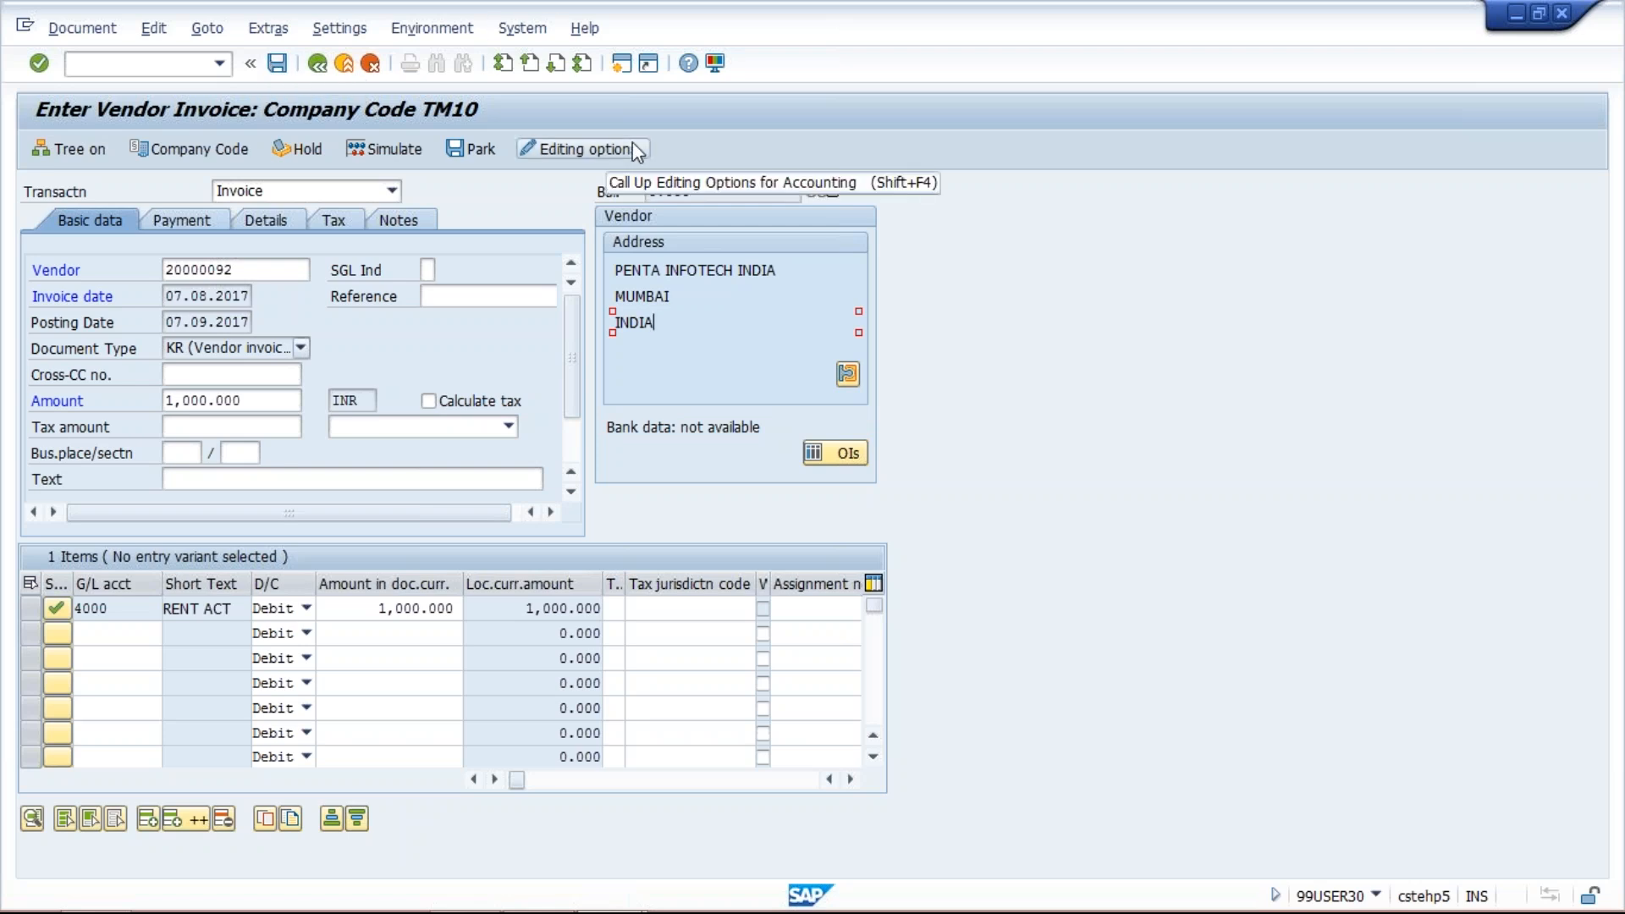
Open a new session and run transaction OBA7 to maintain document types.
click(622, 67)
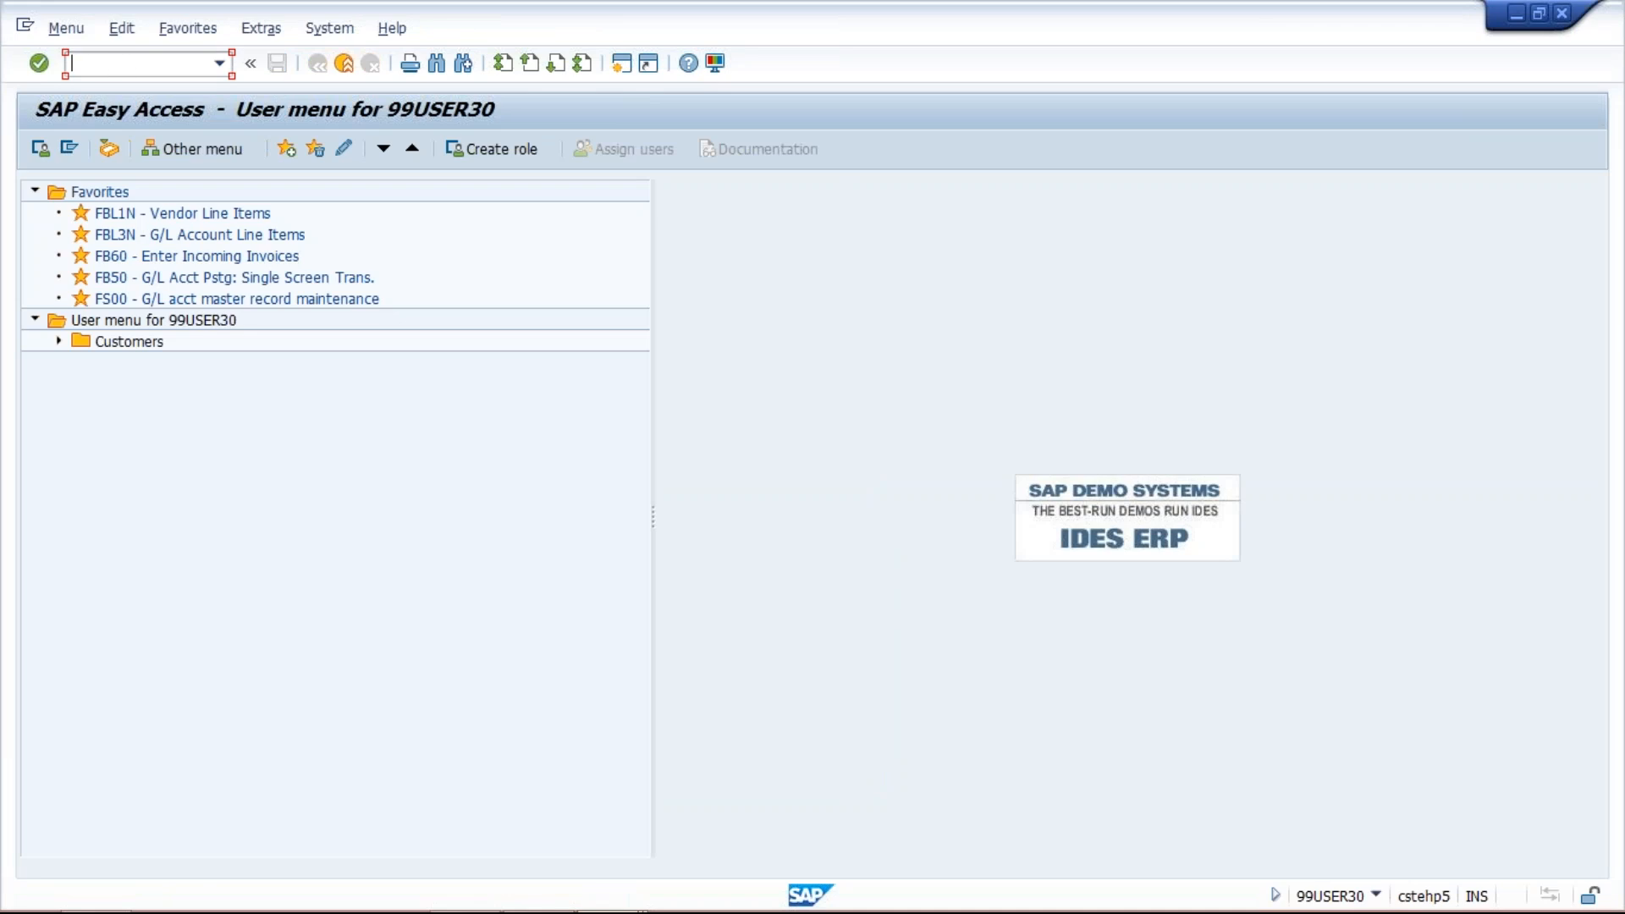
text(OBA7)
key(Return)
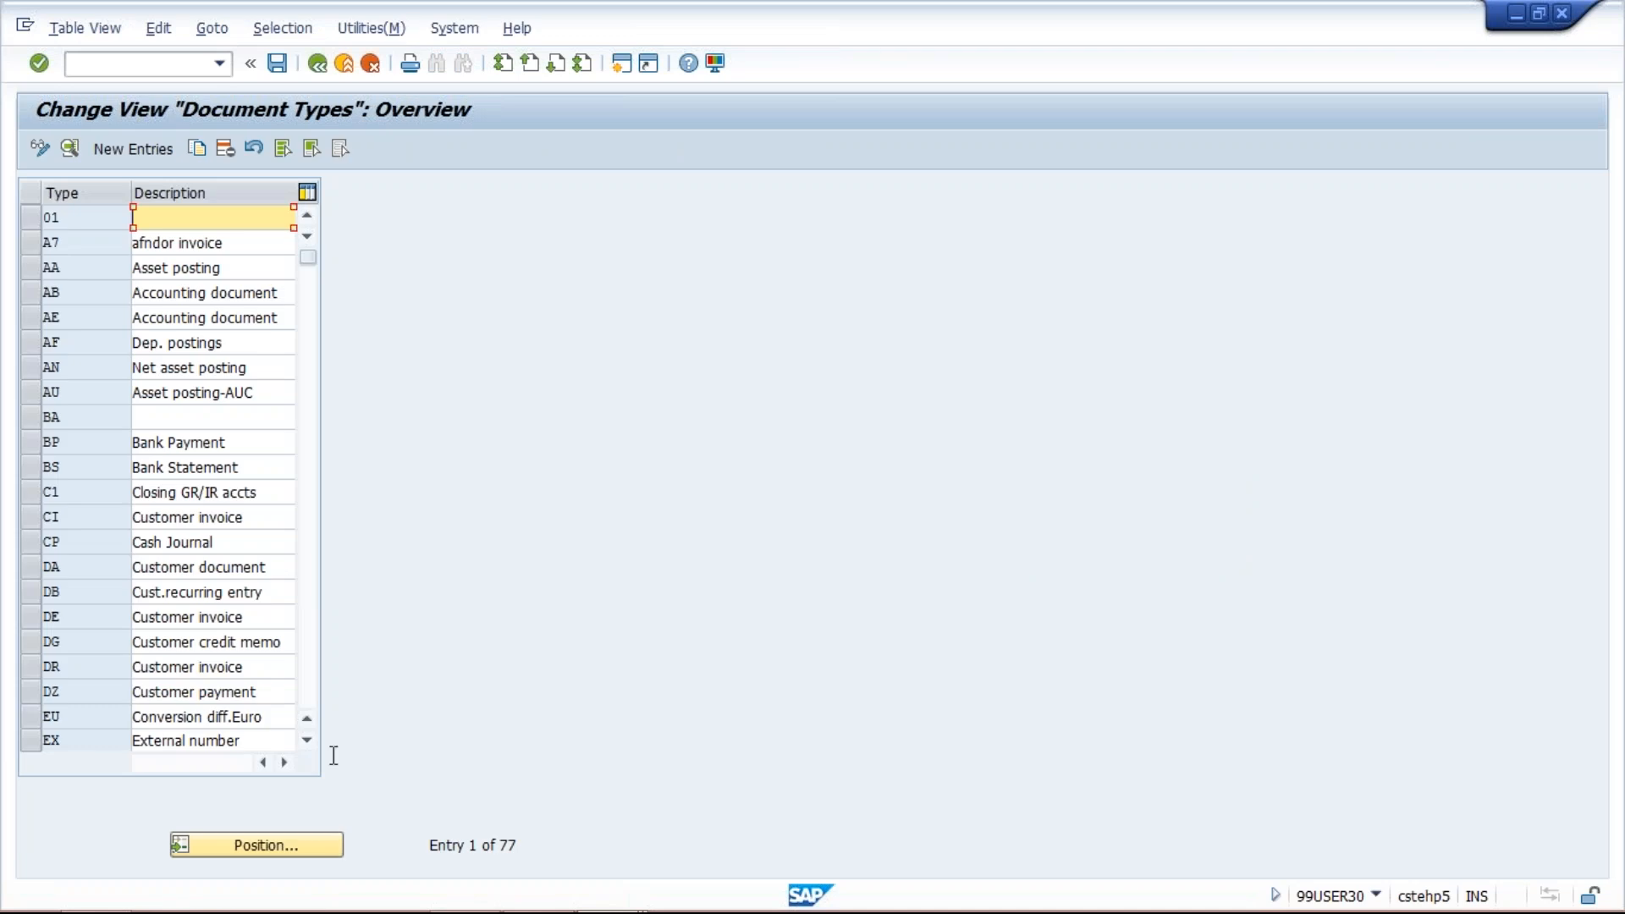
Check the document type in the vendor invoice session and return to the Document Types overview session.
mouse_move(633, 897)
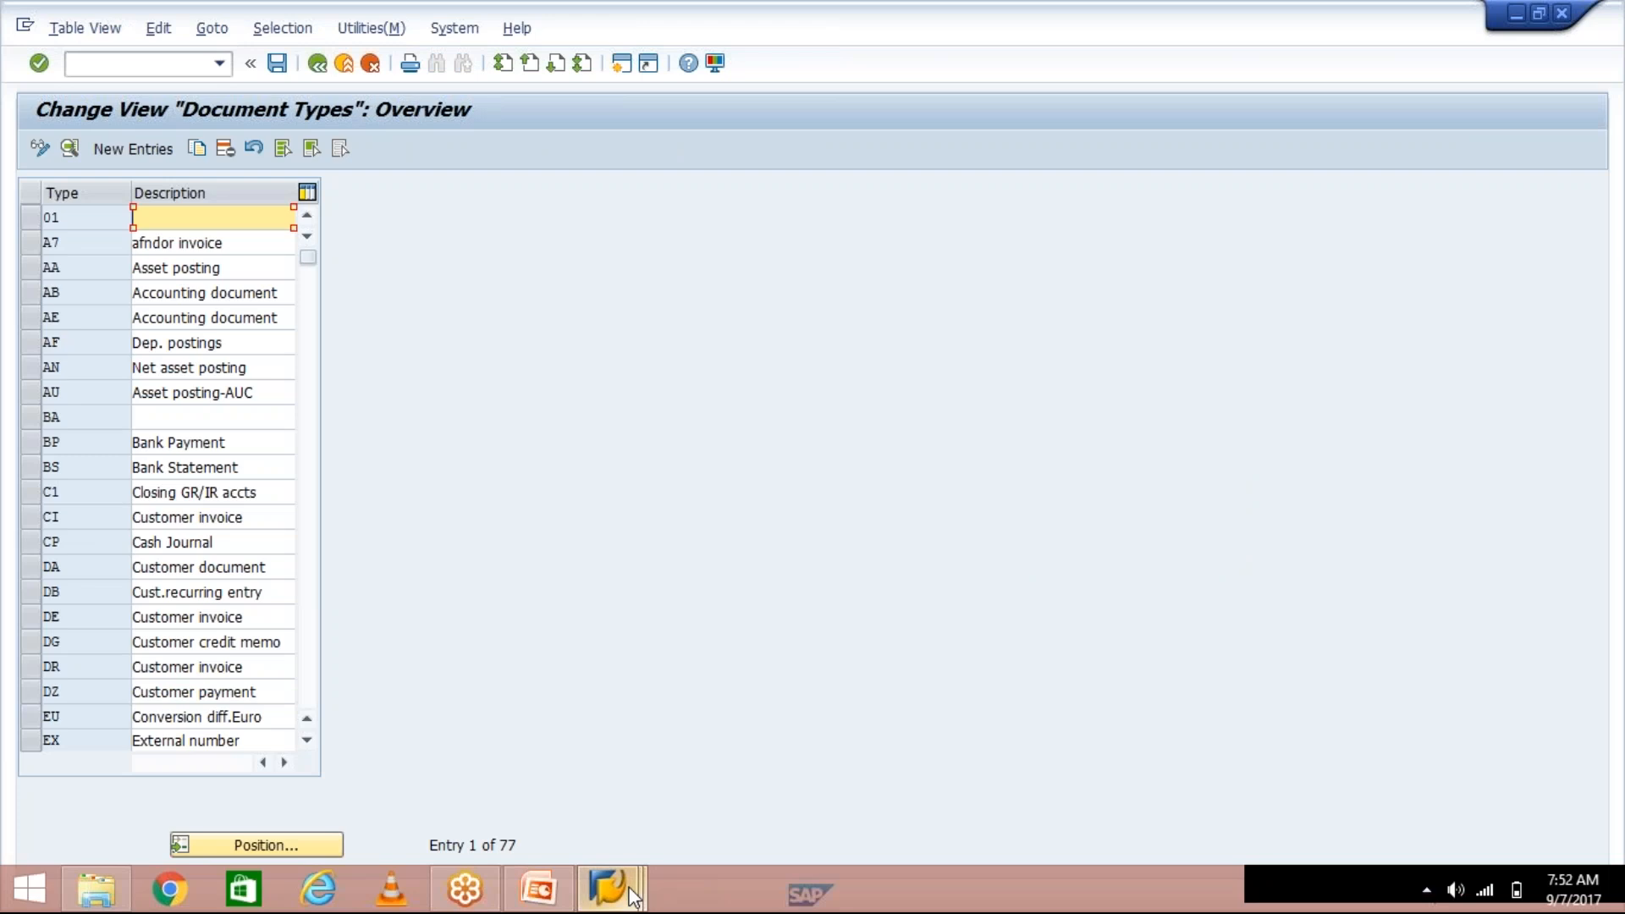
click(633, 897)
click(658, 758)
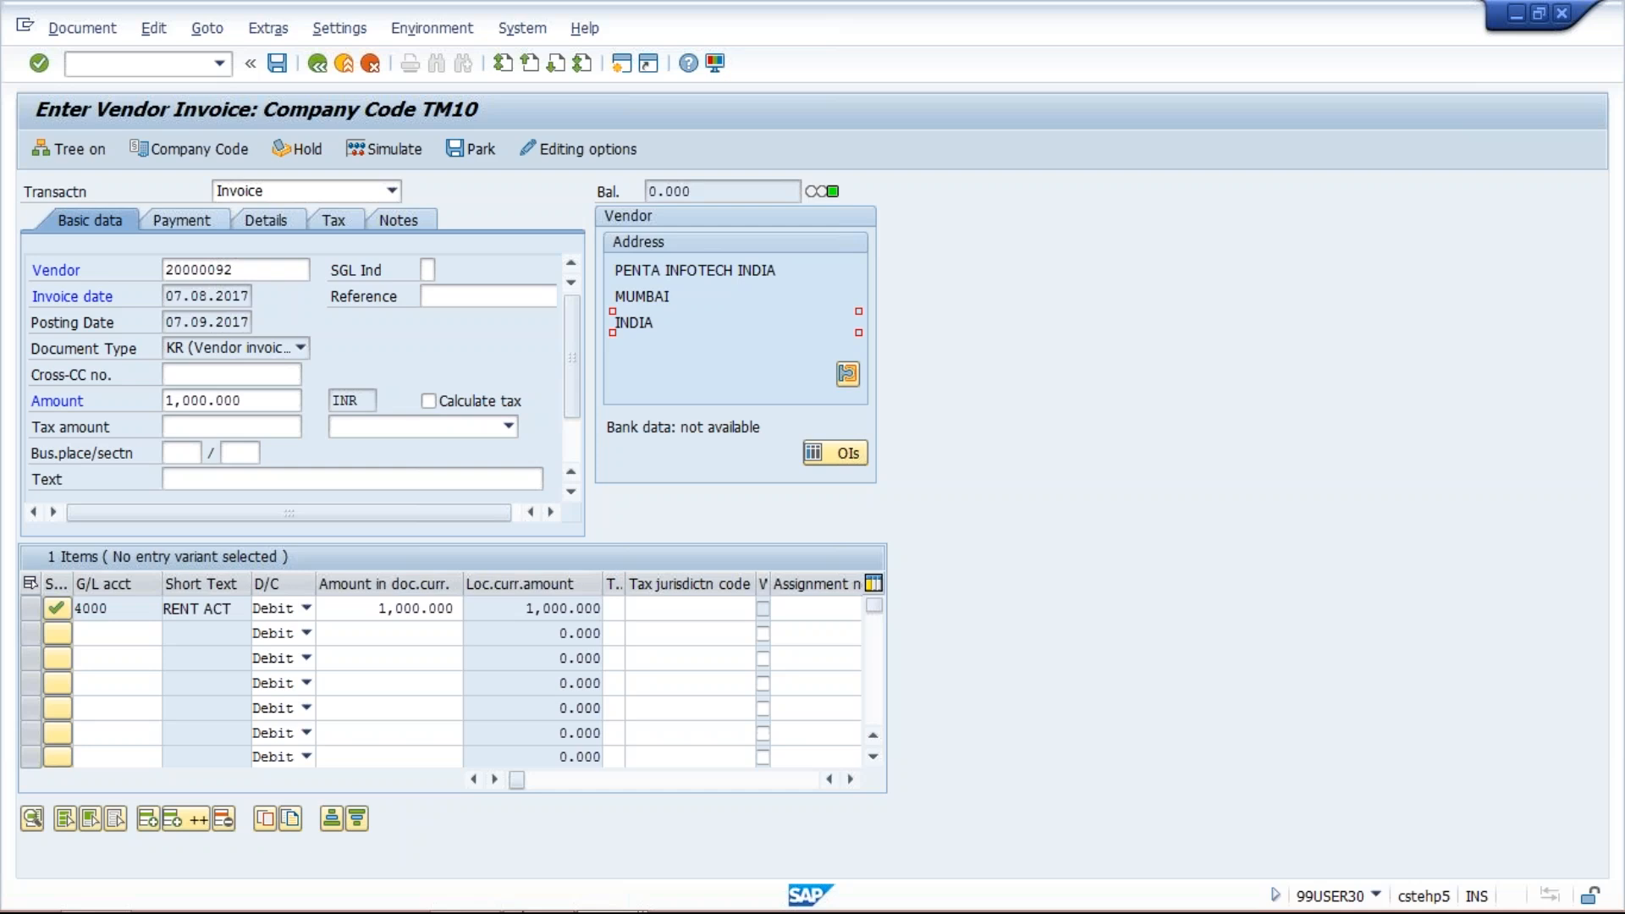
mouse_move(555, 907)
click(639, 902)
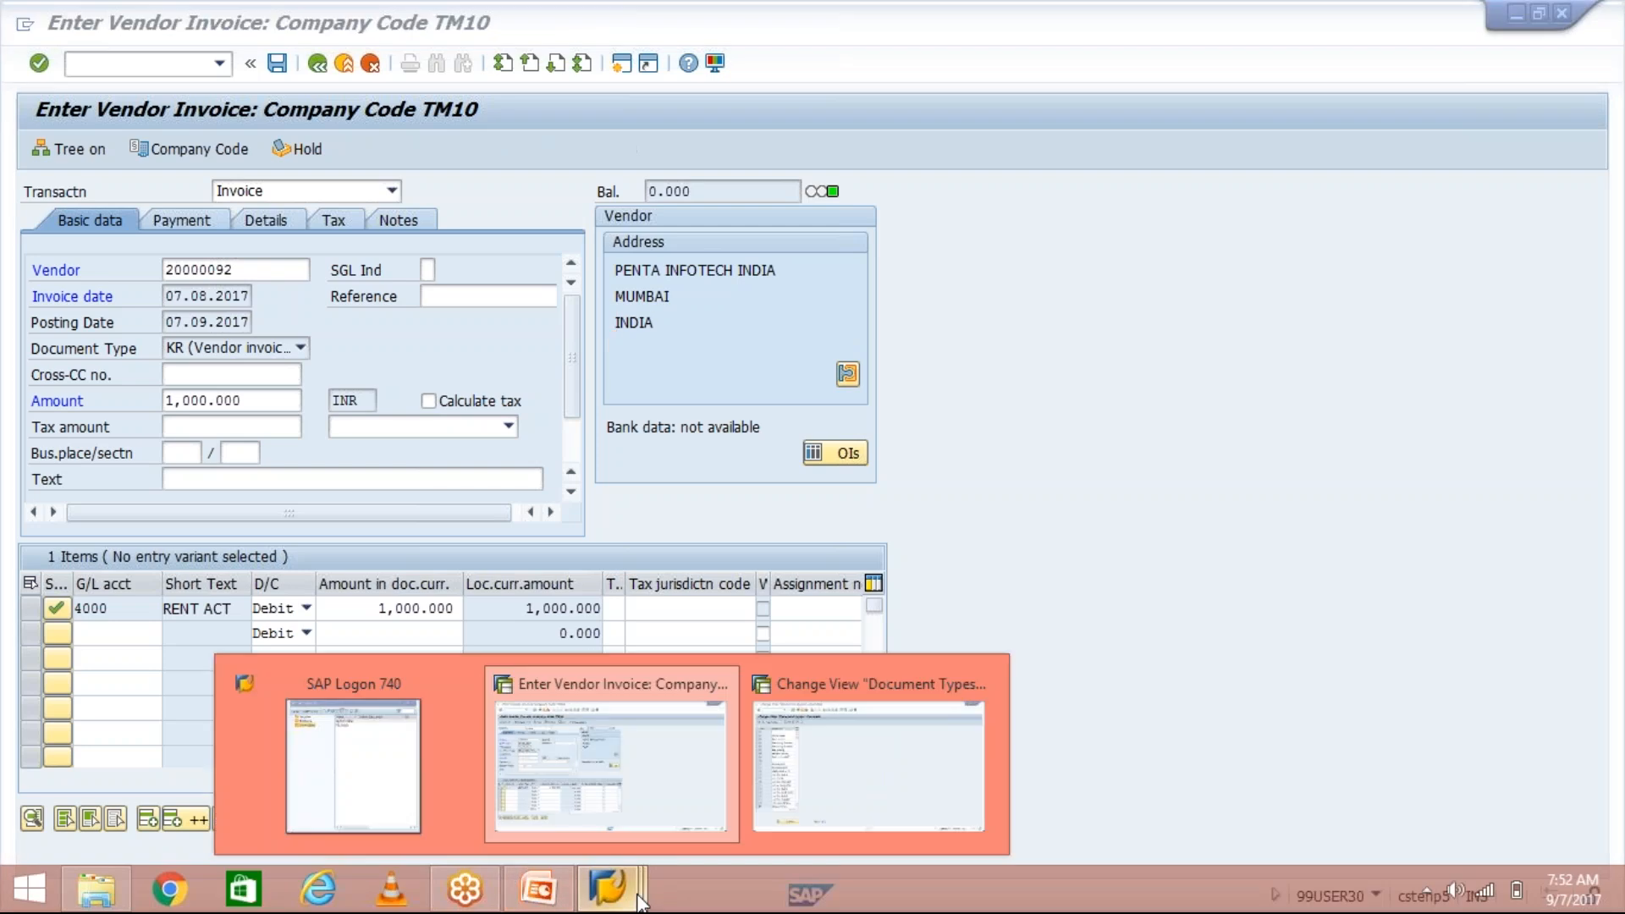
click(868, 762)
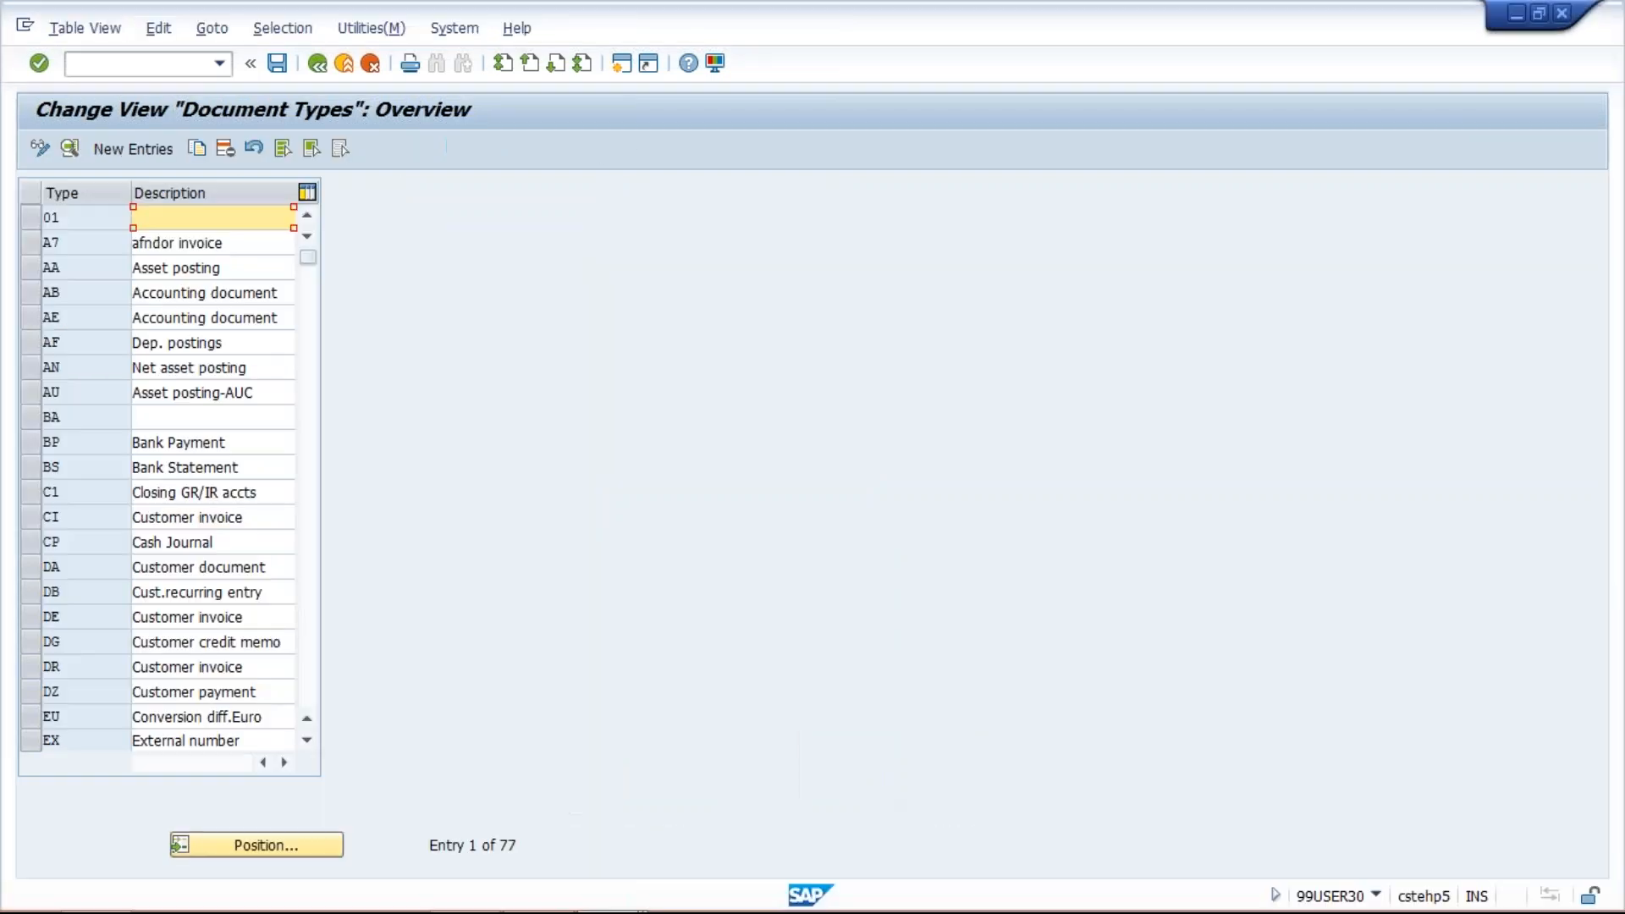
Position the document types list at type KR.
click(255, 846)
text(KR)
key(Return)
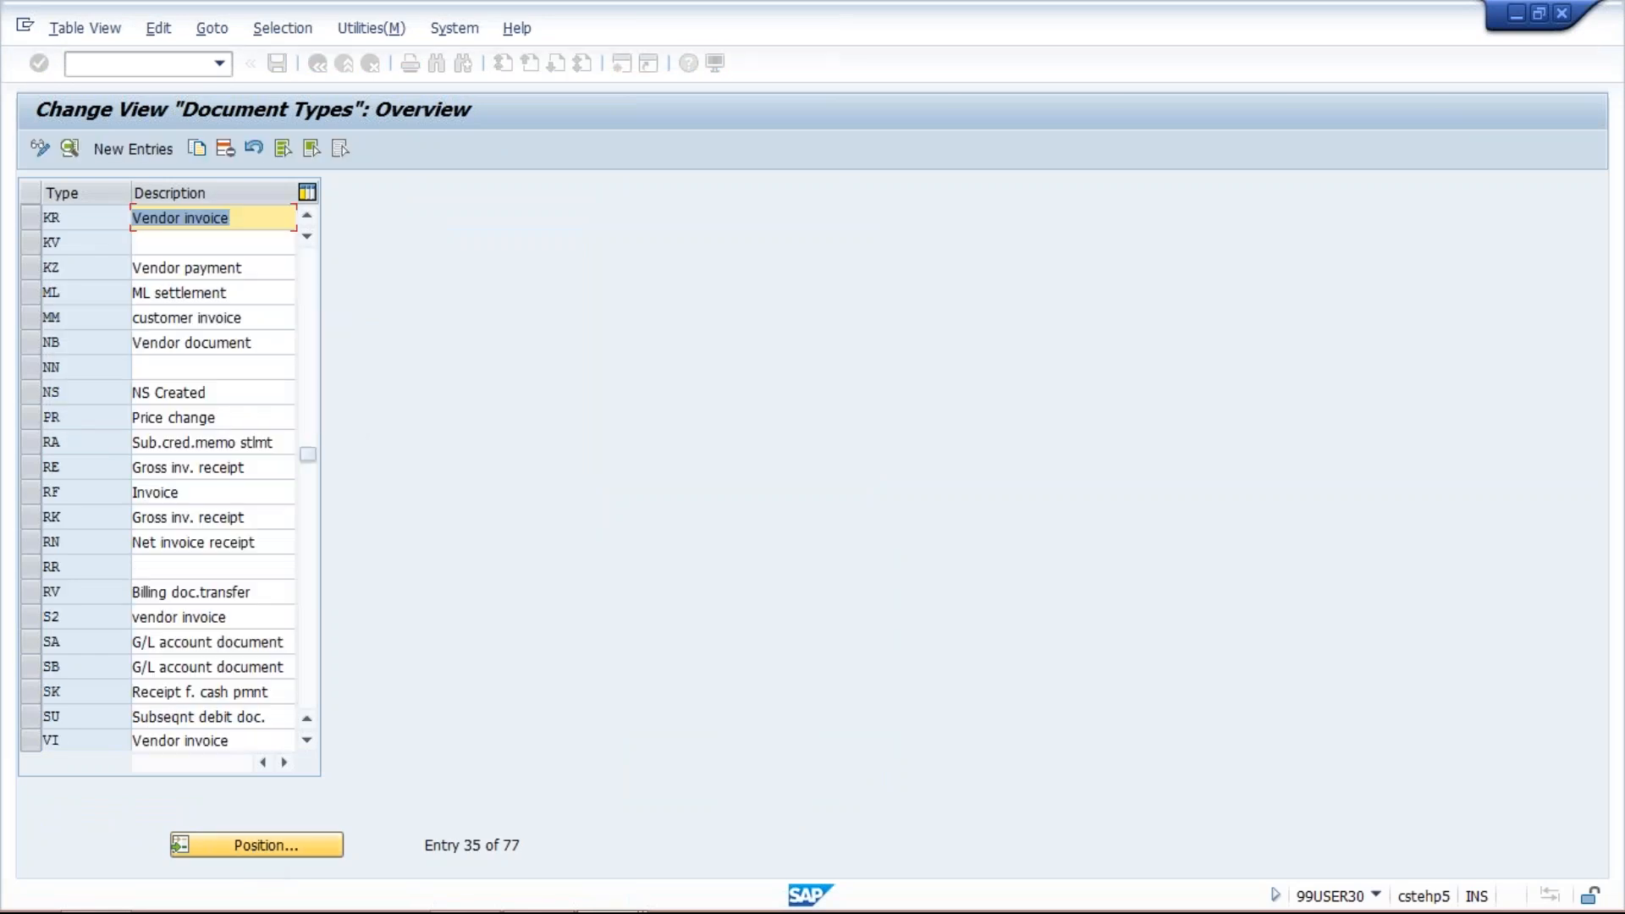
Open the details of document type KR, set its number range to 19, and save it with the proposed customizing request.
key(F2)
text(19)
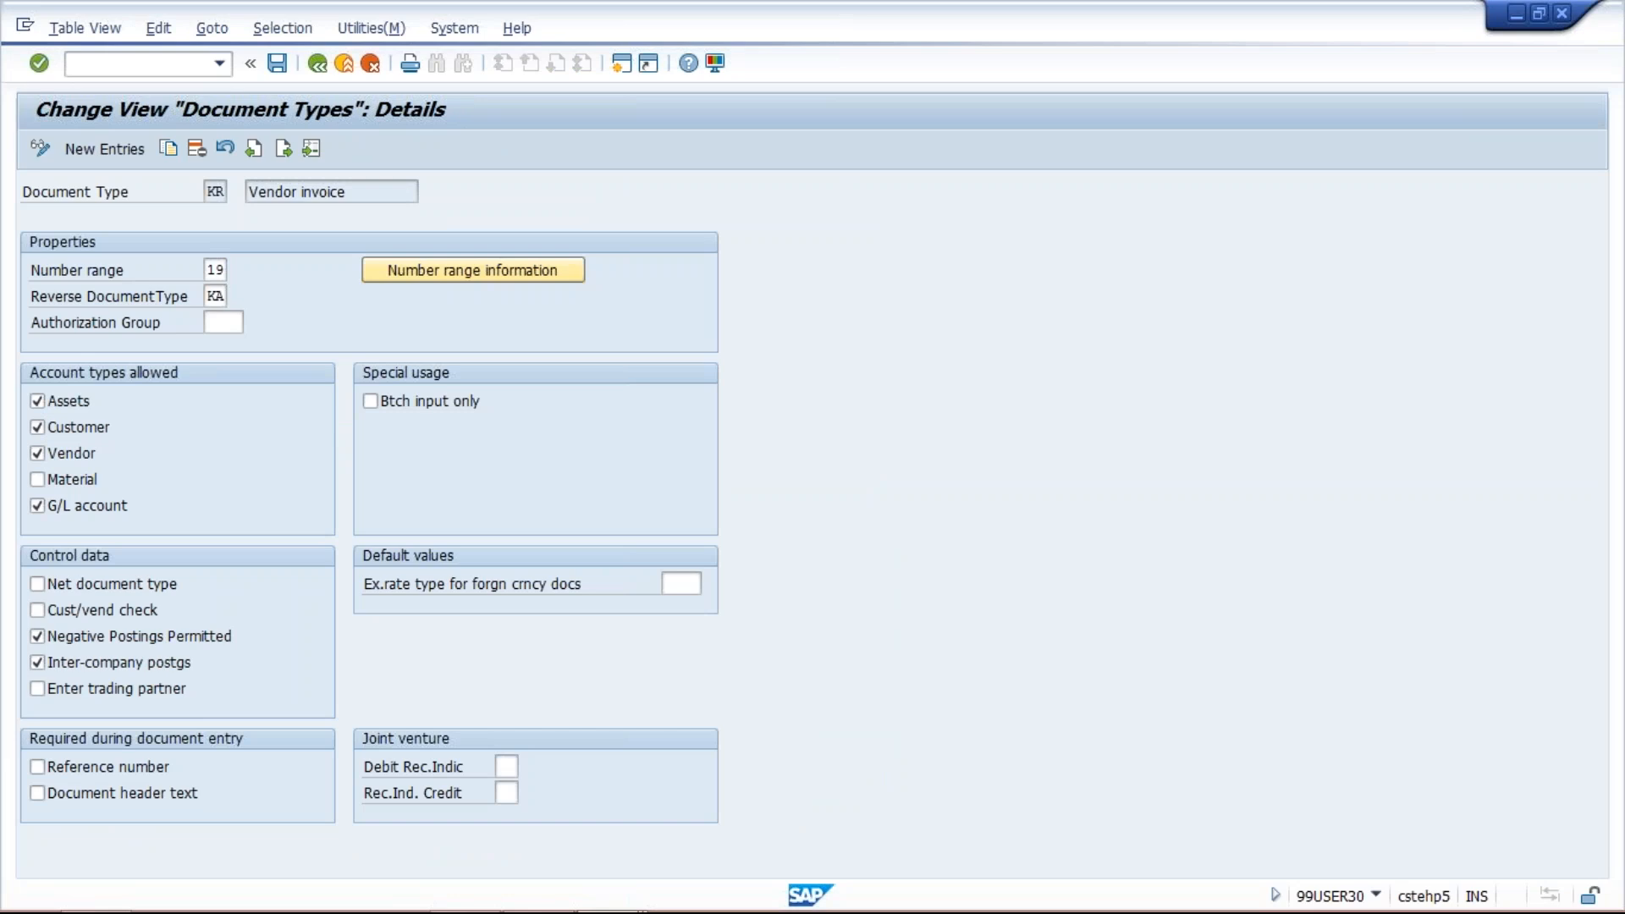
key(ctrl+s)
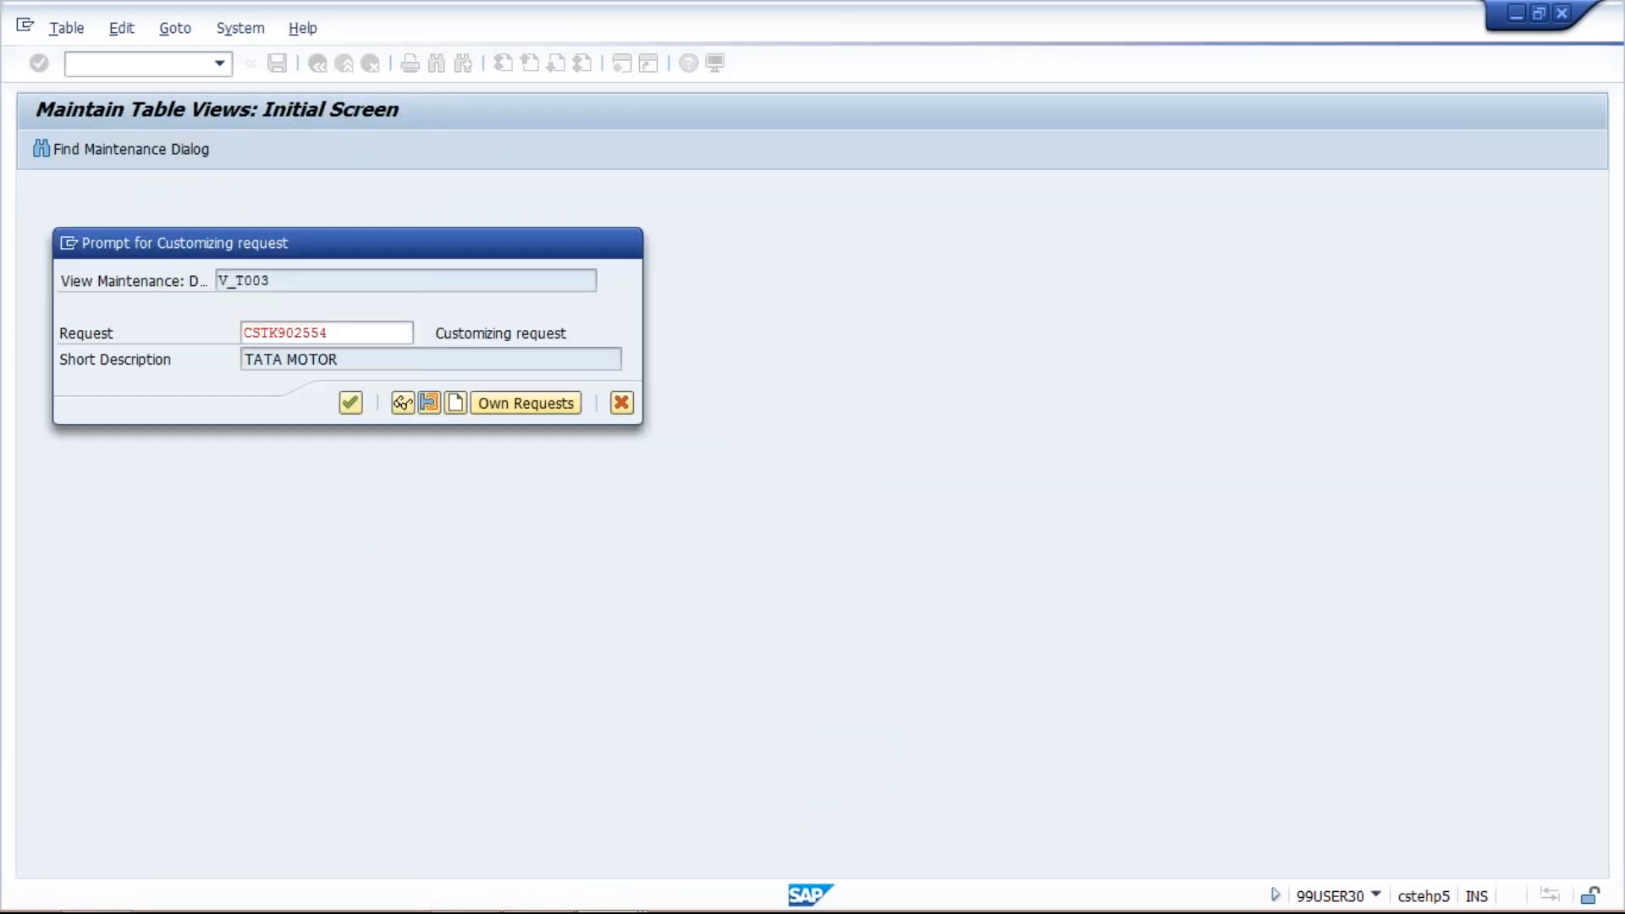
key(Return)
Return to the vendor invoice session and post the entered invoice.
mouse_move(625, 905)
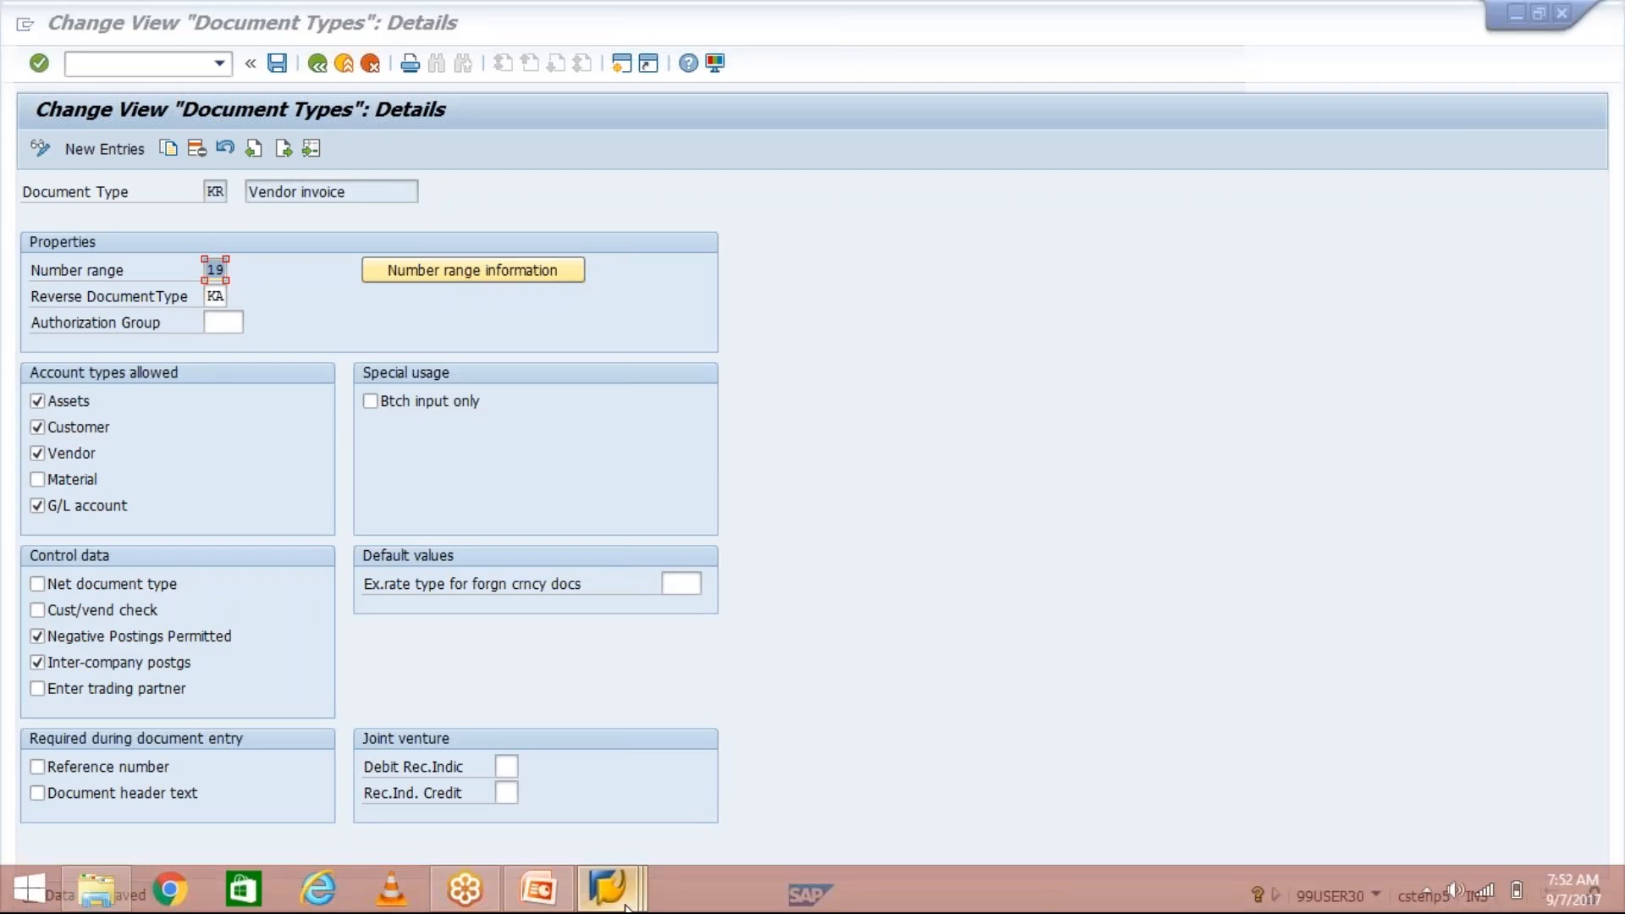
click(633, 795)
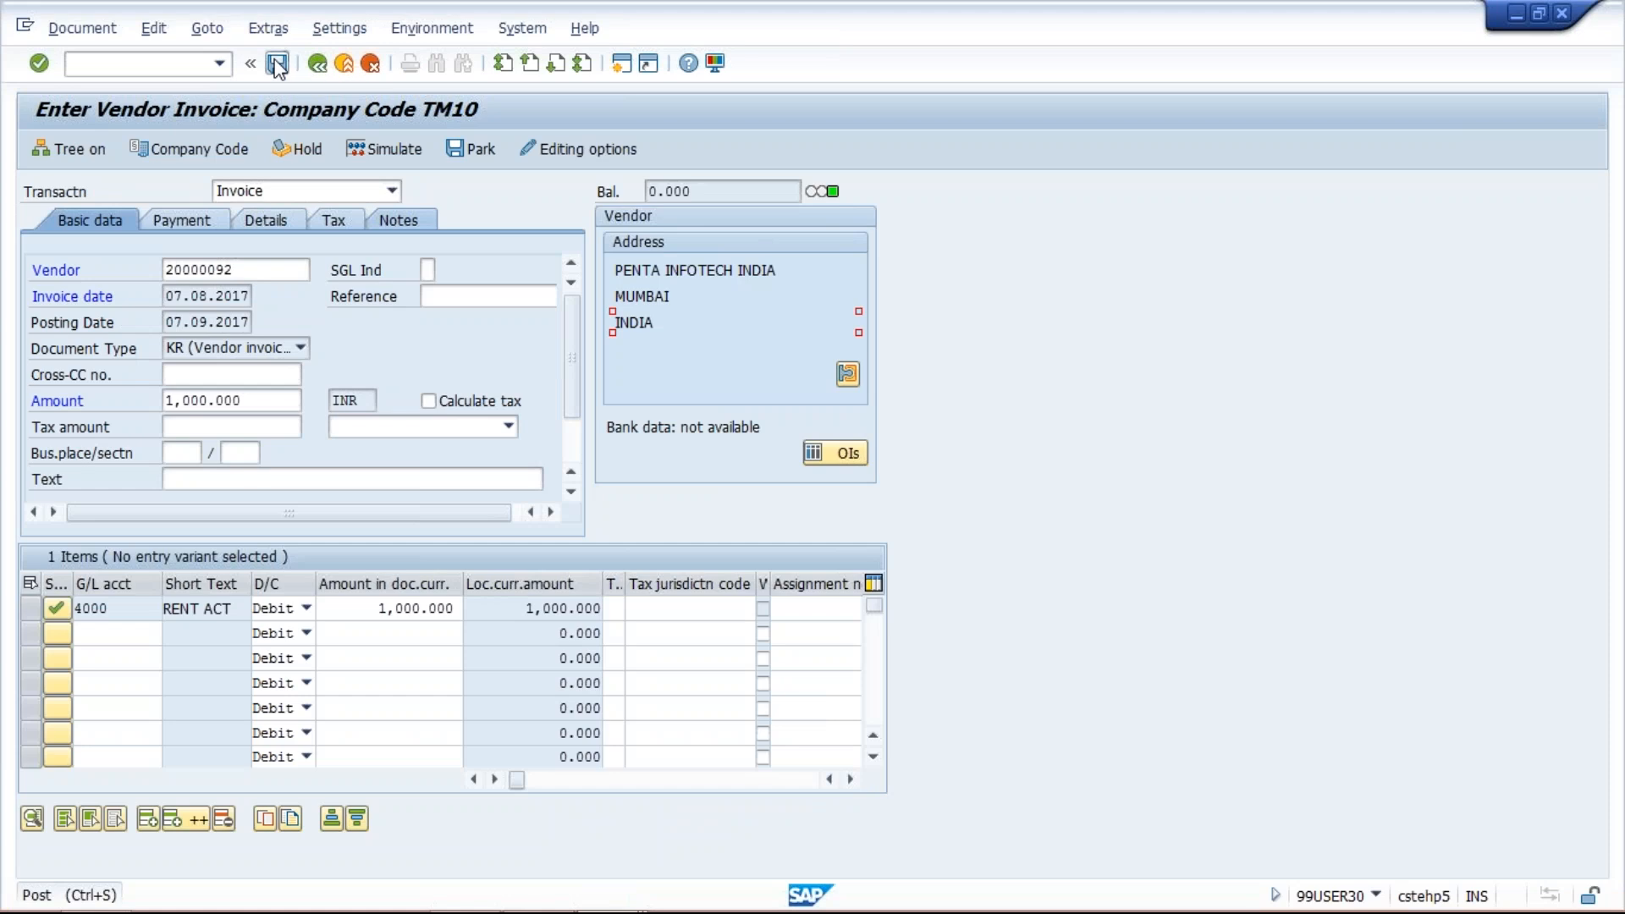
click(277, 64)
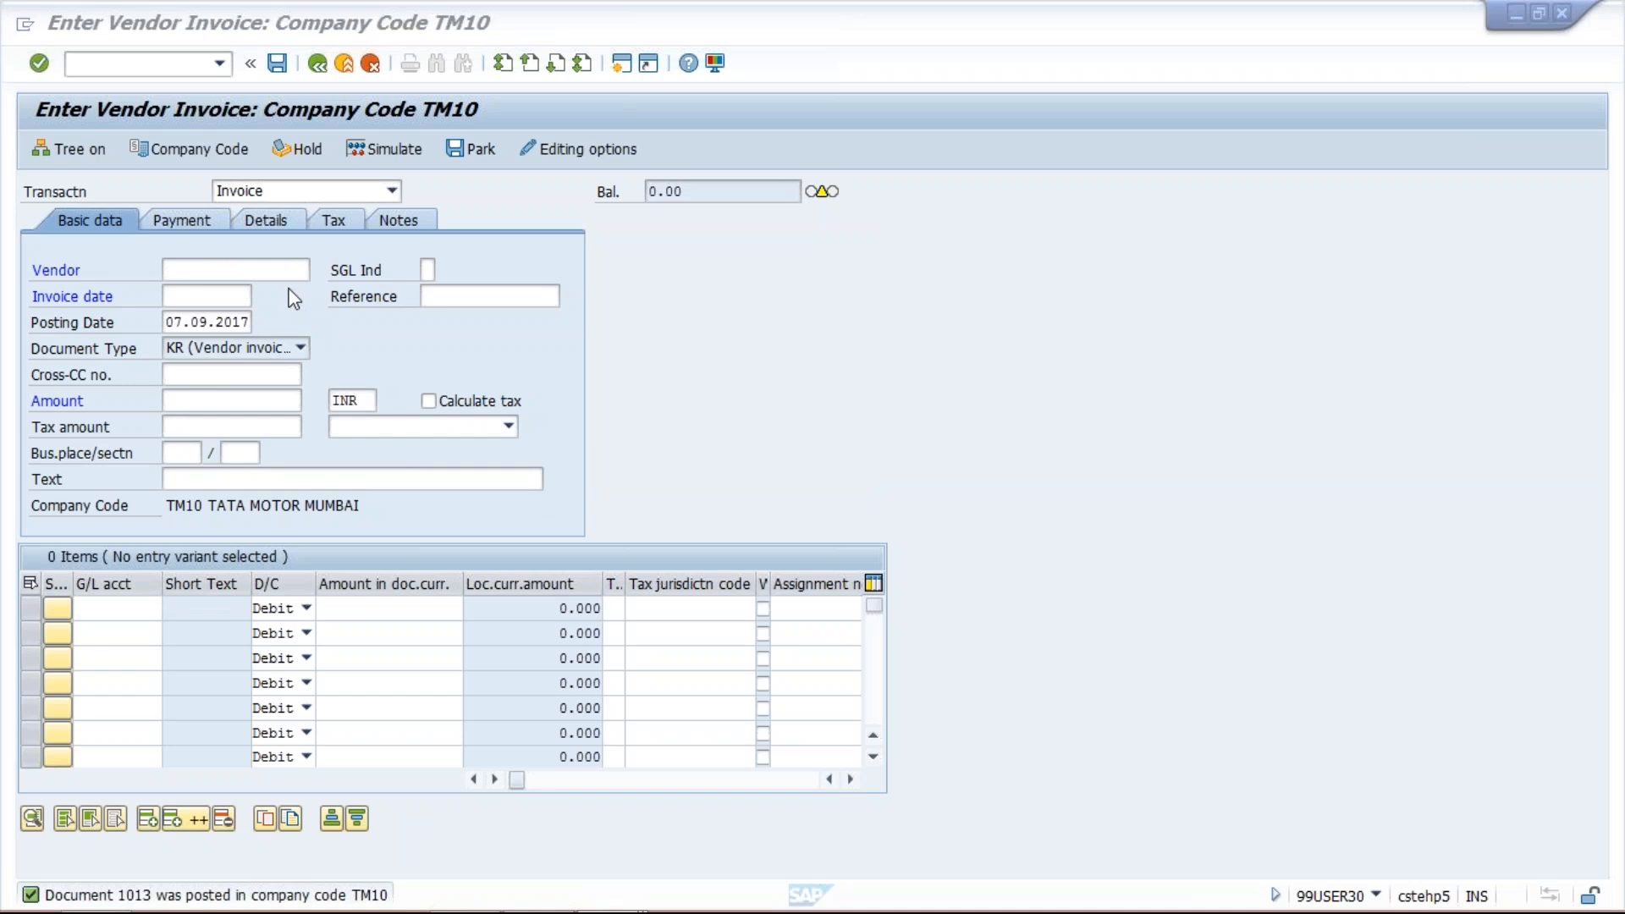
Fill in the new invoice's basic data with the same vendor as before, invoice date 05.09.2017 and amount 1000.
click(262, 268)
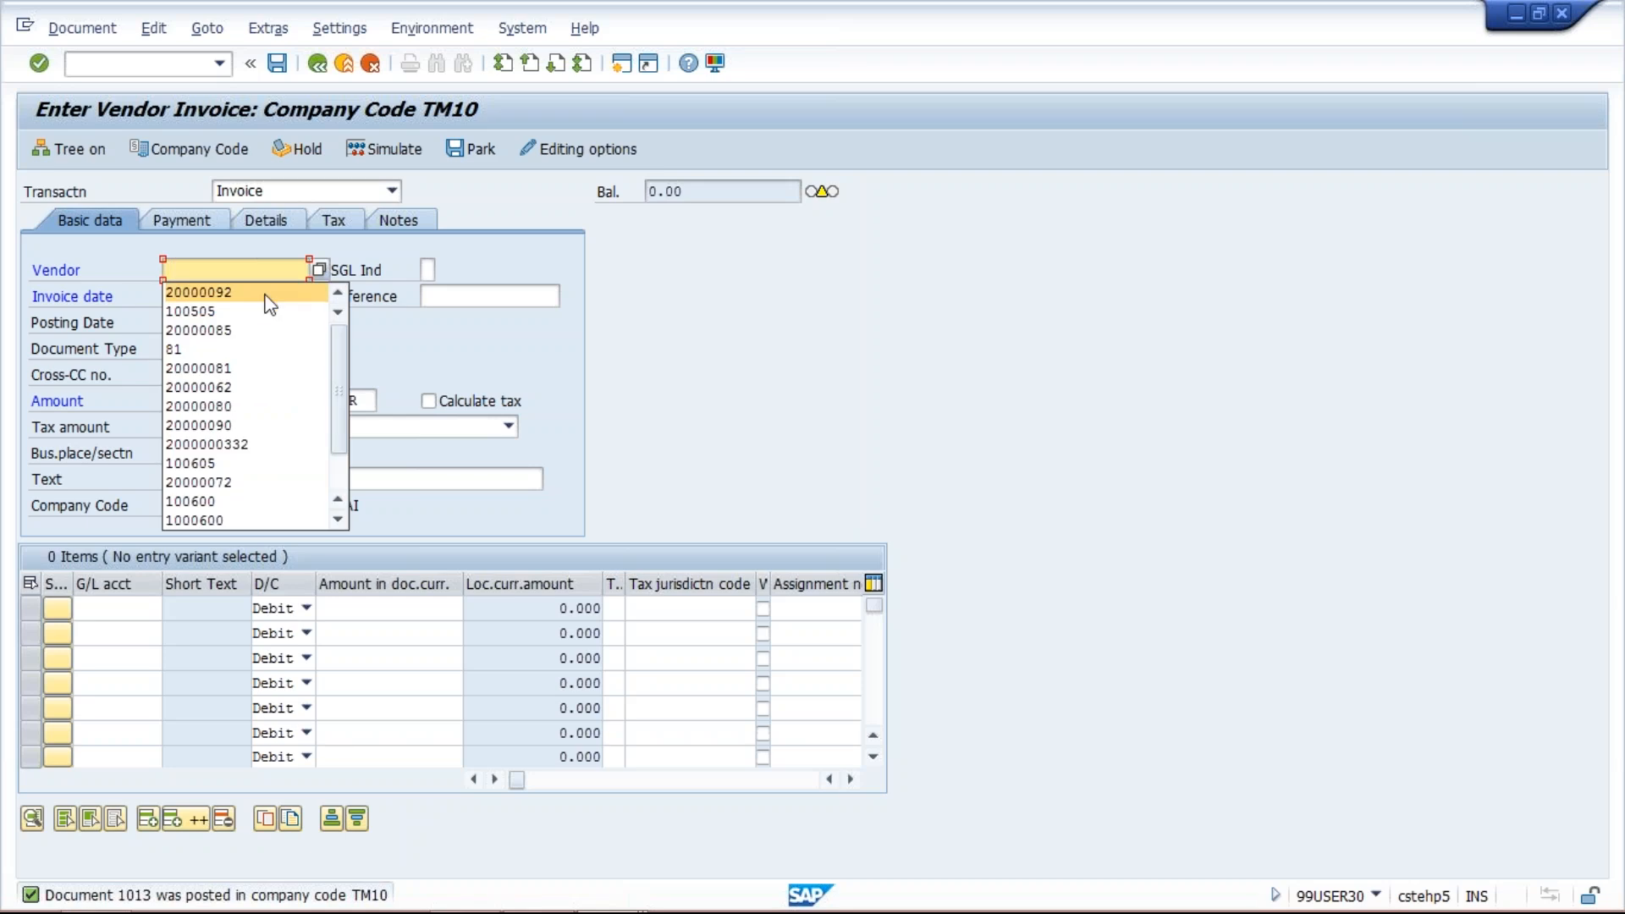
click(269, 304)
key(Tab)
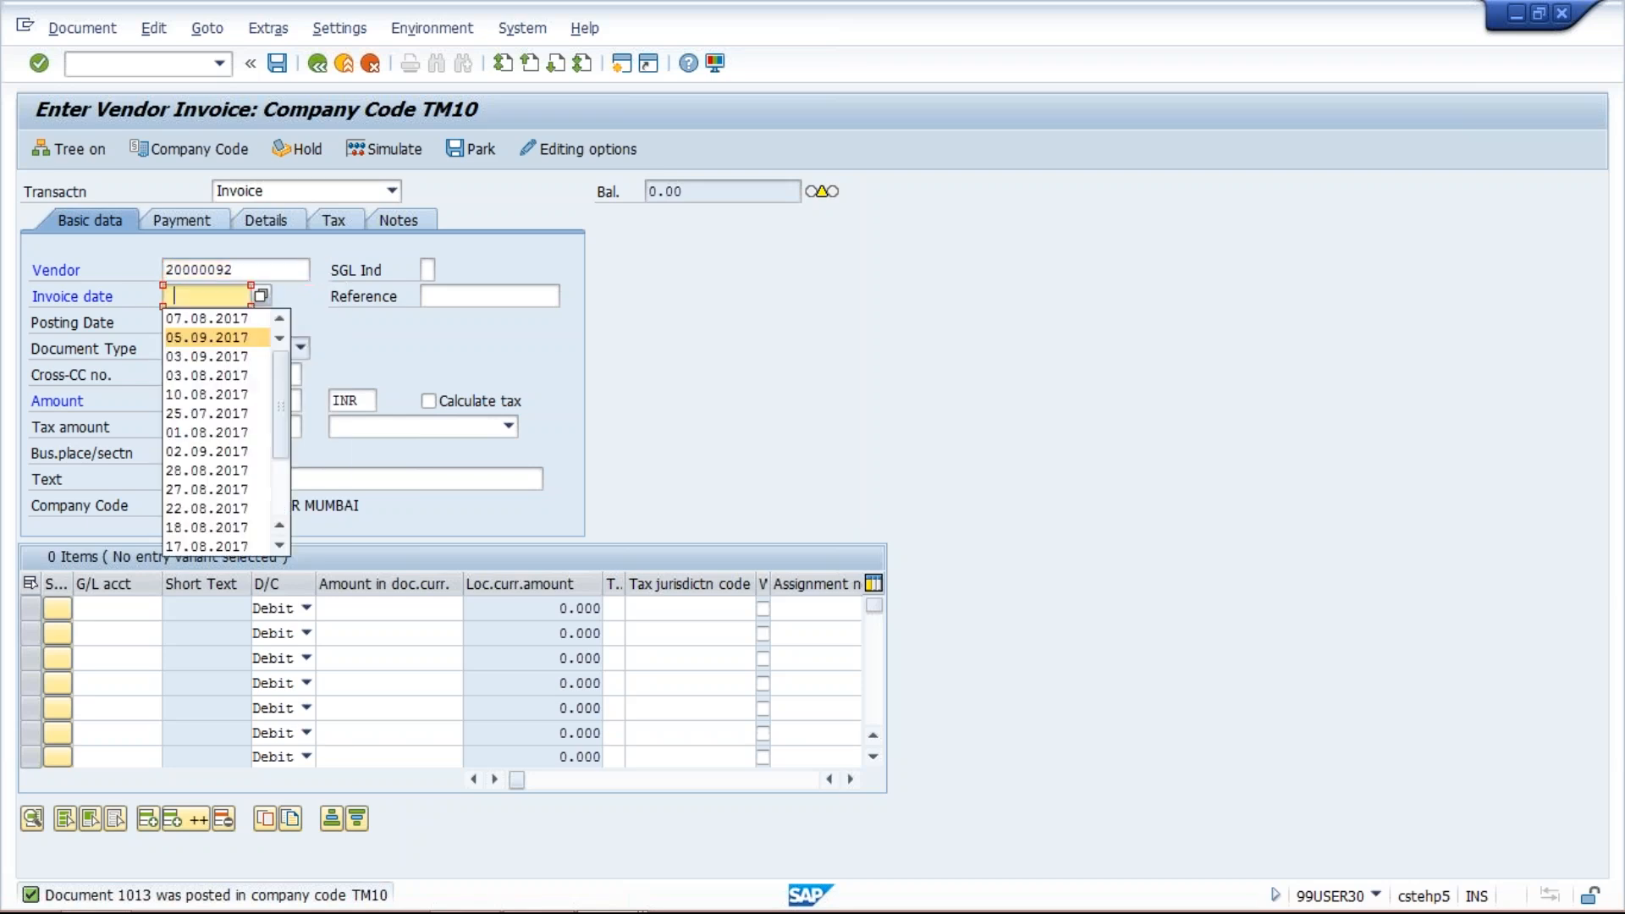
click(216, 338)
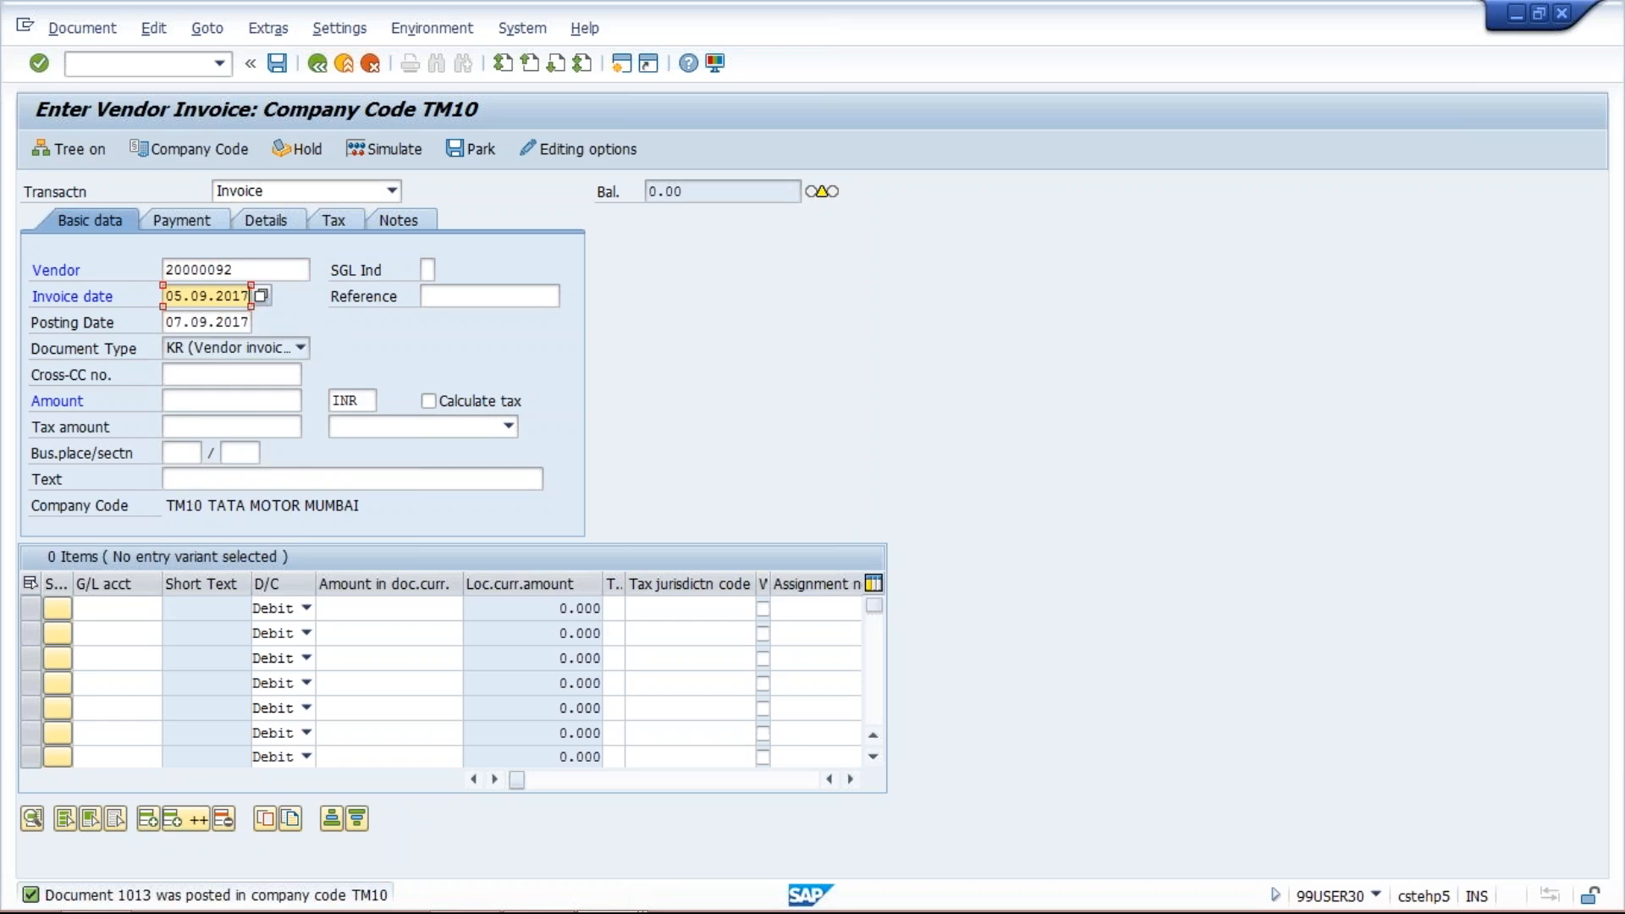
click(196, 400)
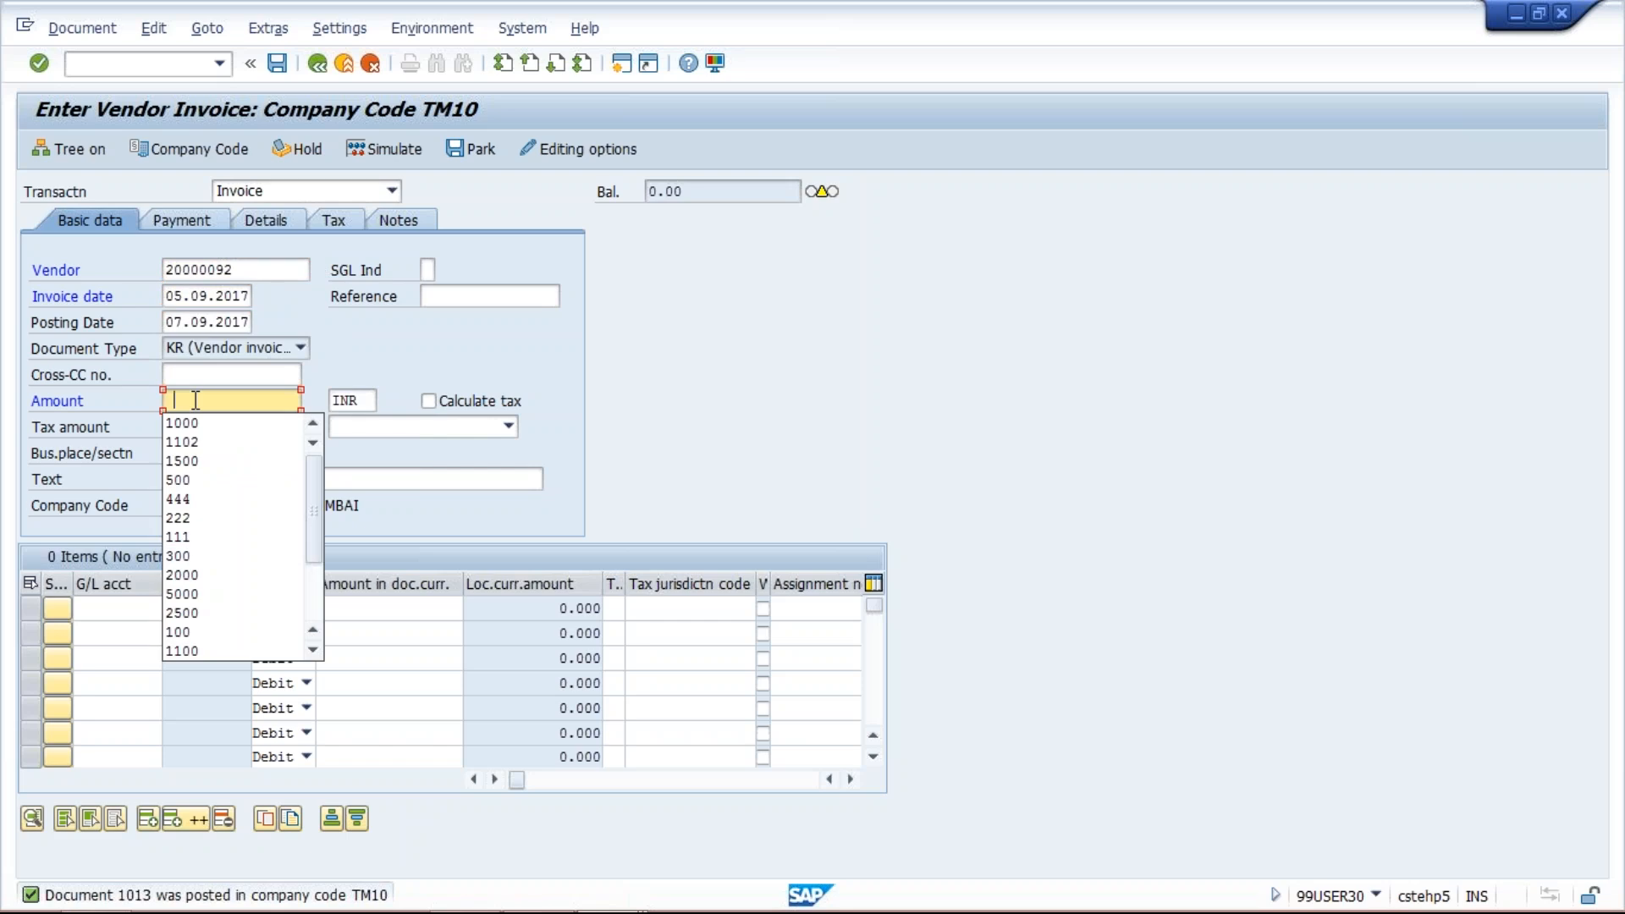
click(183, 423)
Add a debit line item for G/L account 4000 with amount 1000 and simulate the invoice.
click(117, 609)
click(125, 633)
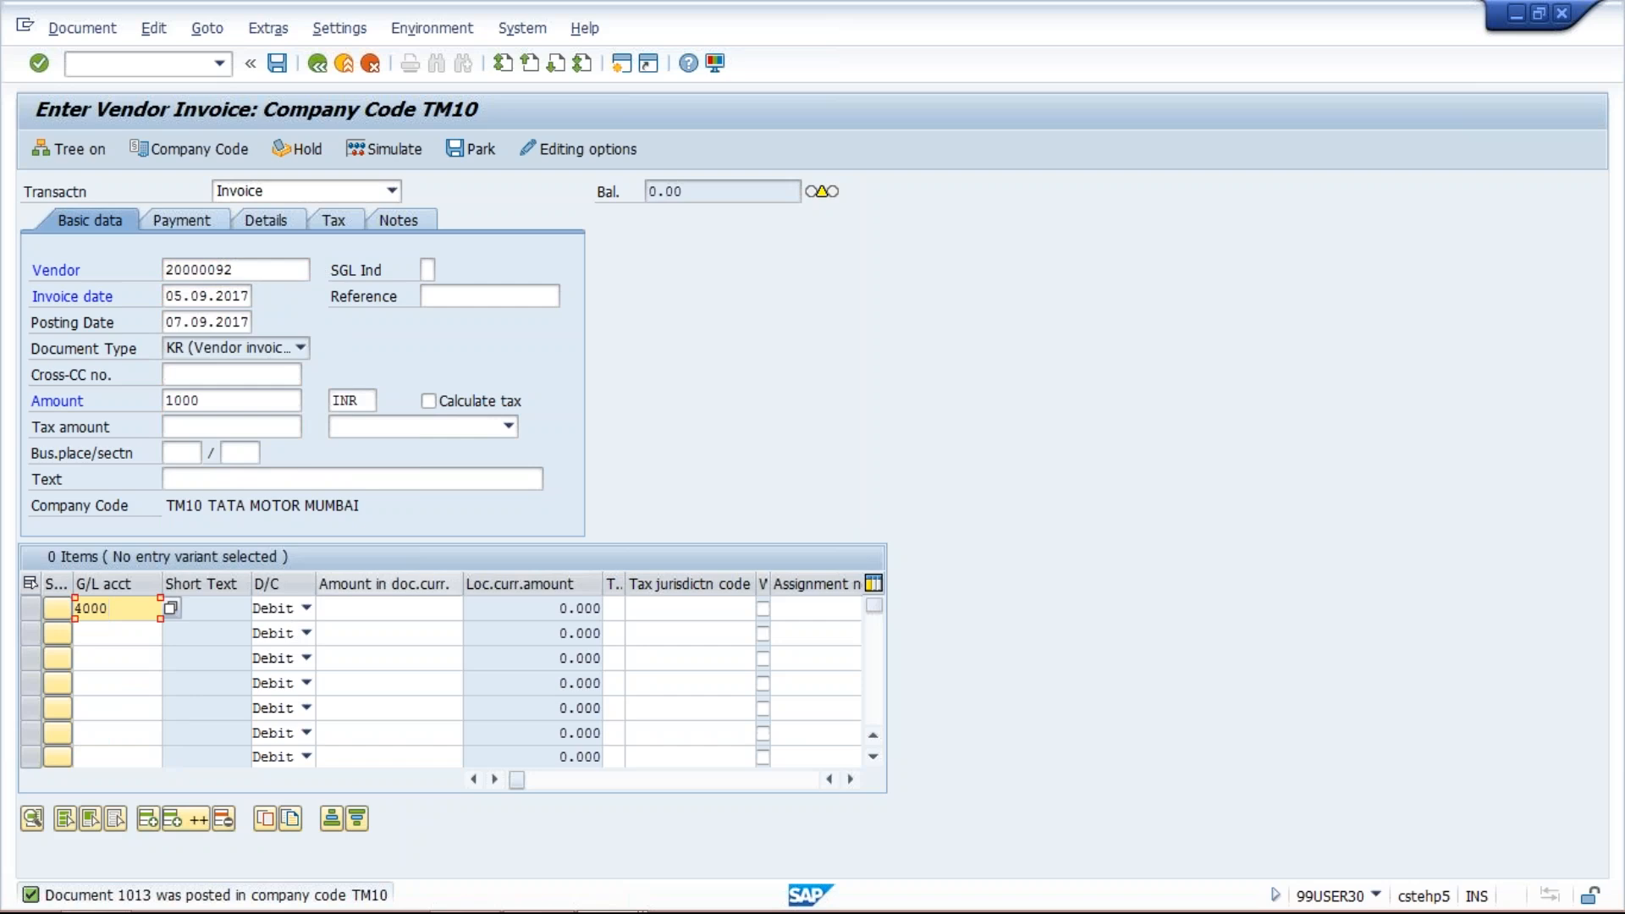
click(377, 608)
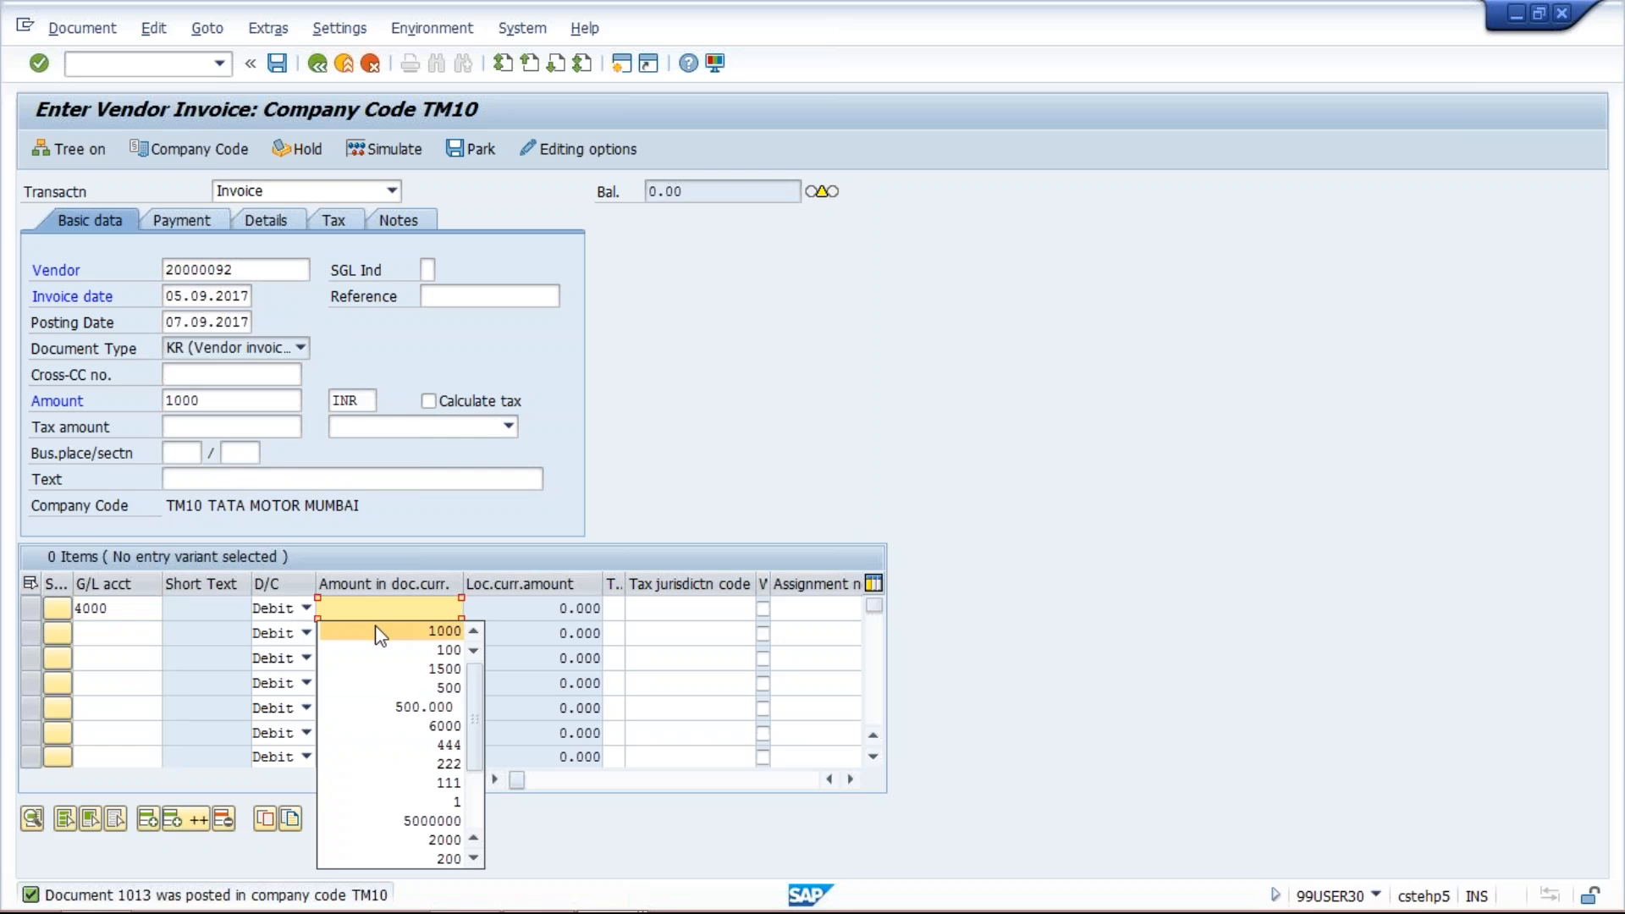
click(379, 631)
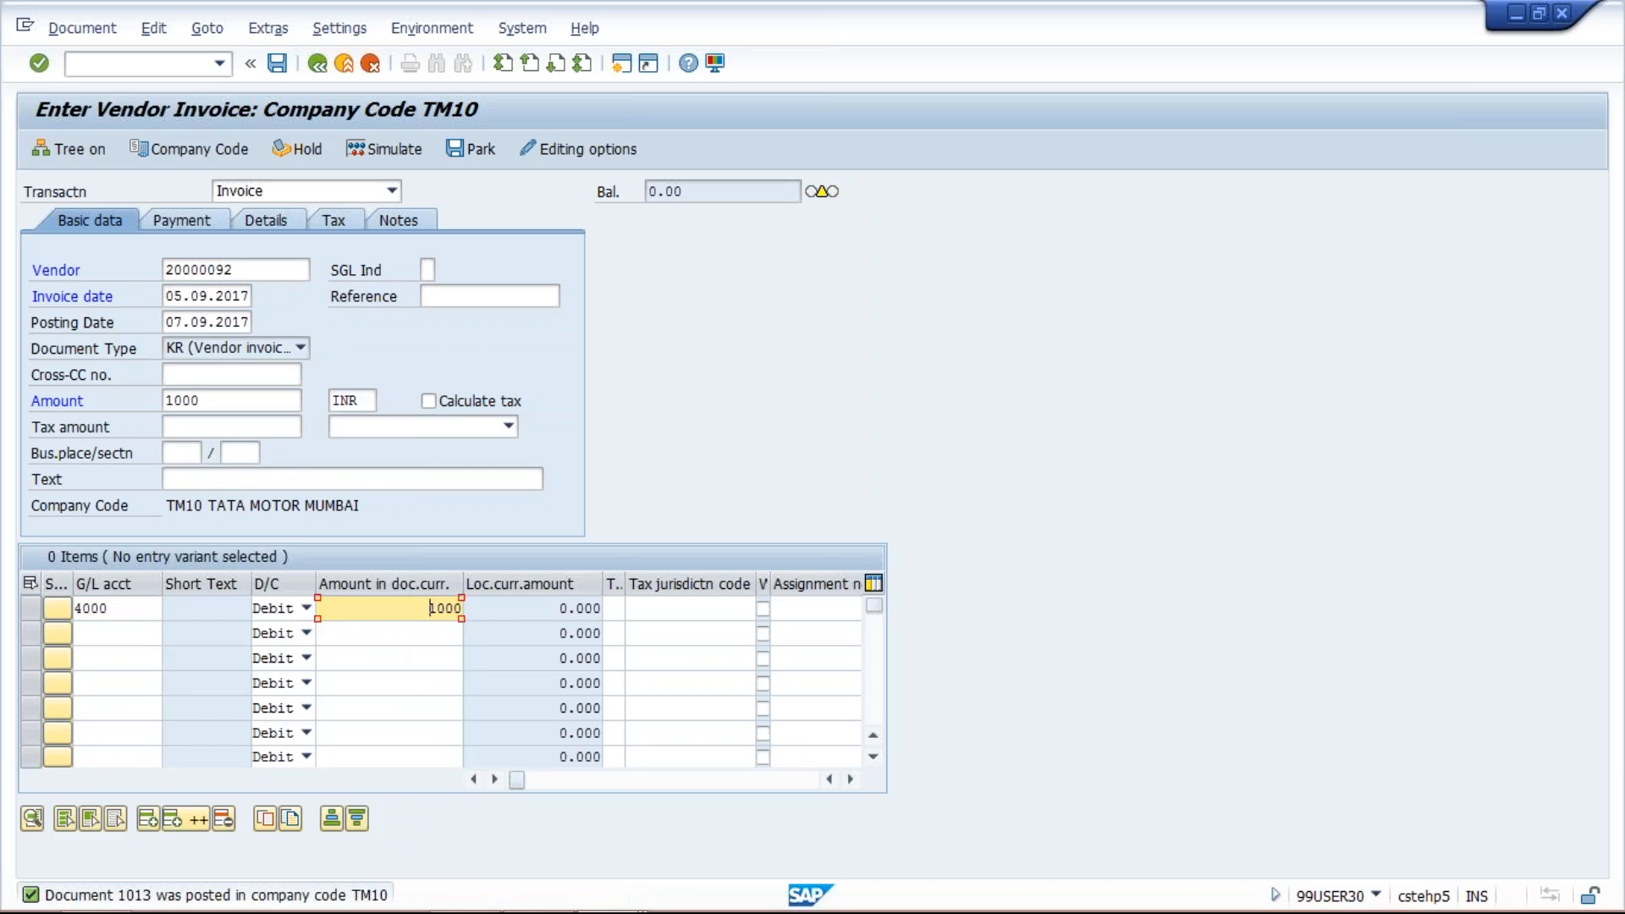
click(393, 151)
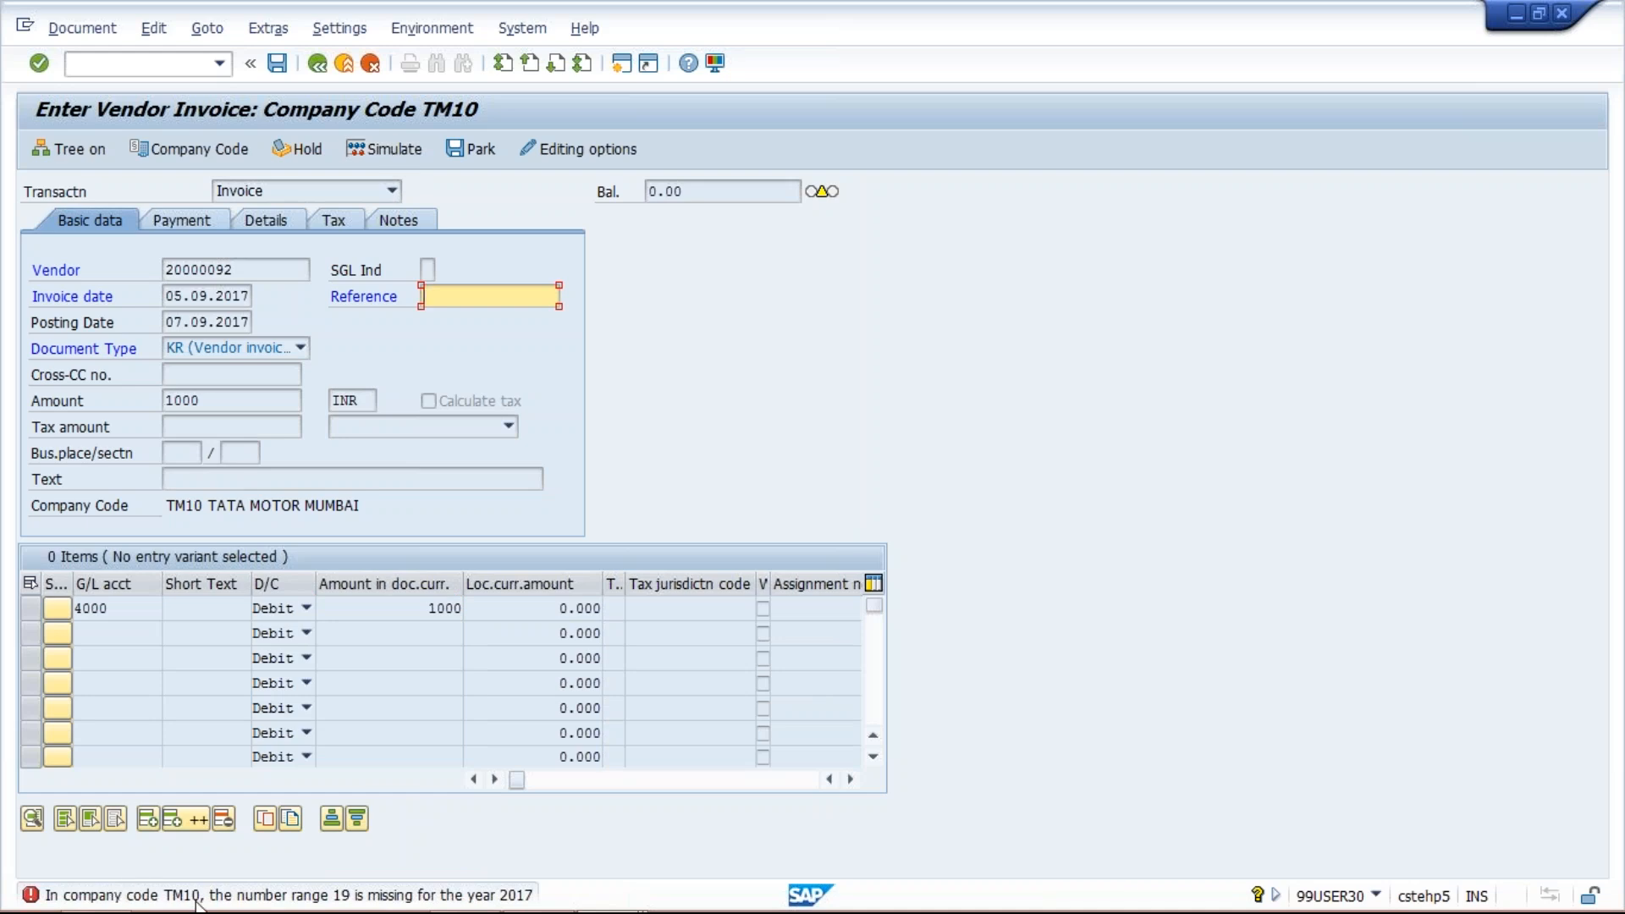
mouse_move(149, 905)
Switch to the Document Types session, go back to the overview, and reopen the details of document type KR.
mouse_move(546, 911)
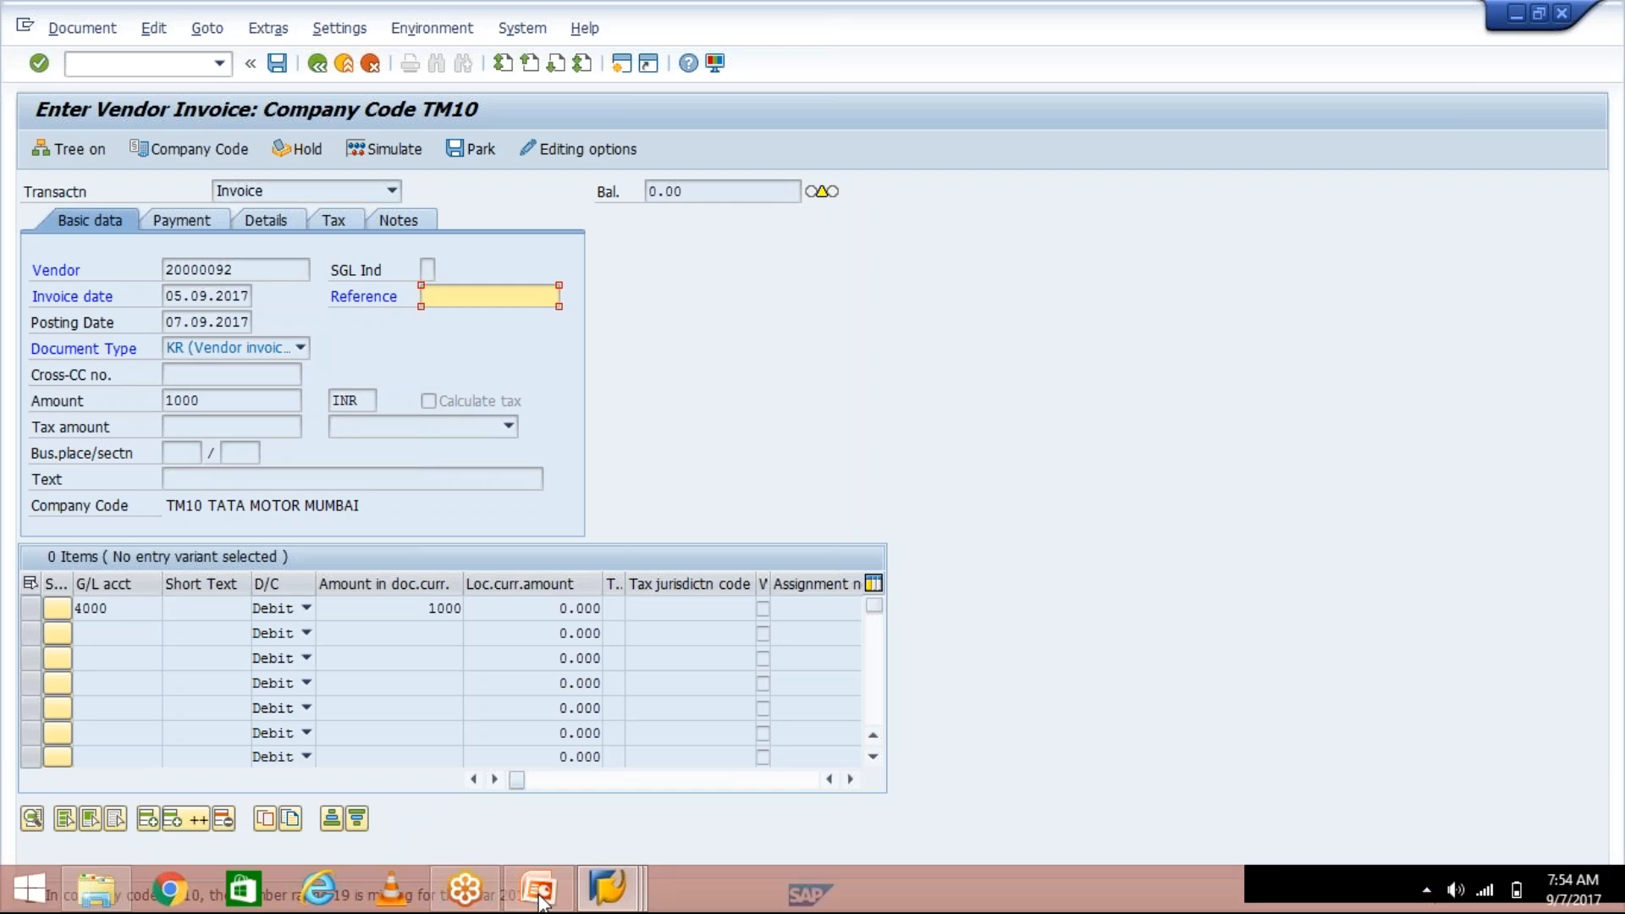
click(605, 903)
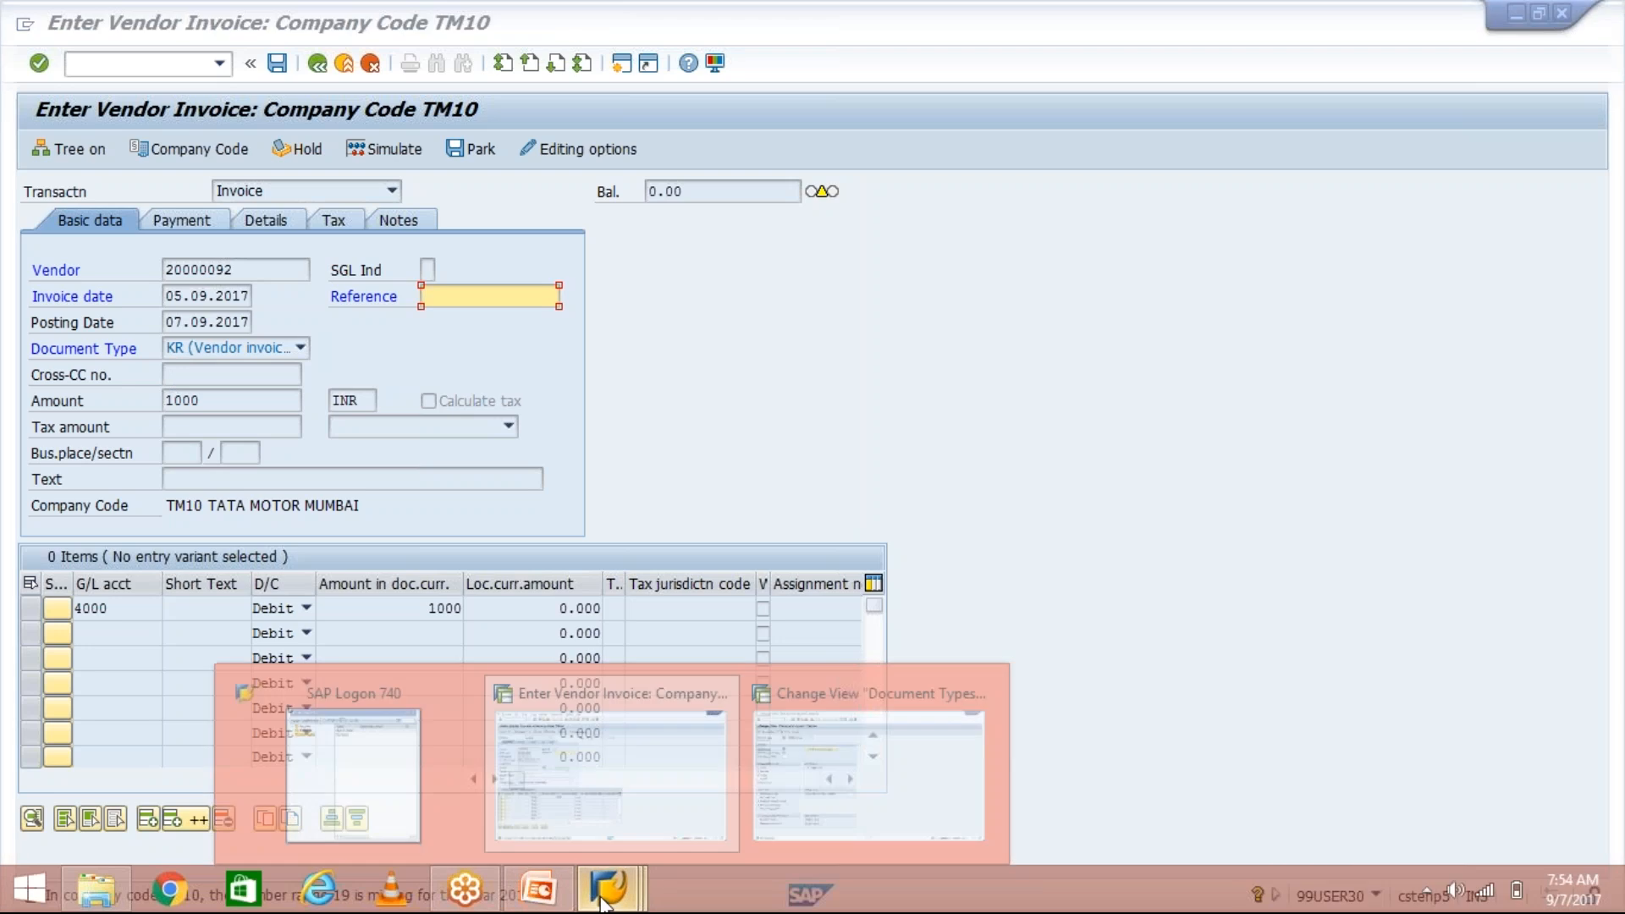
click(838, 787)
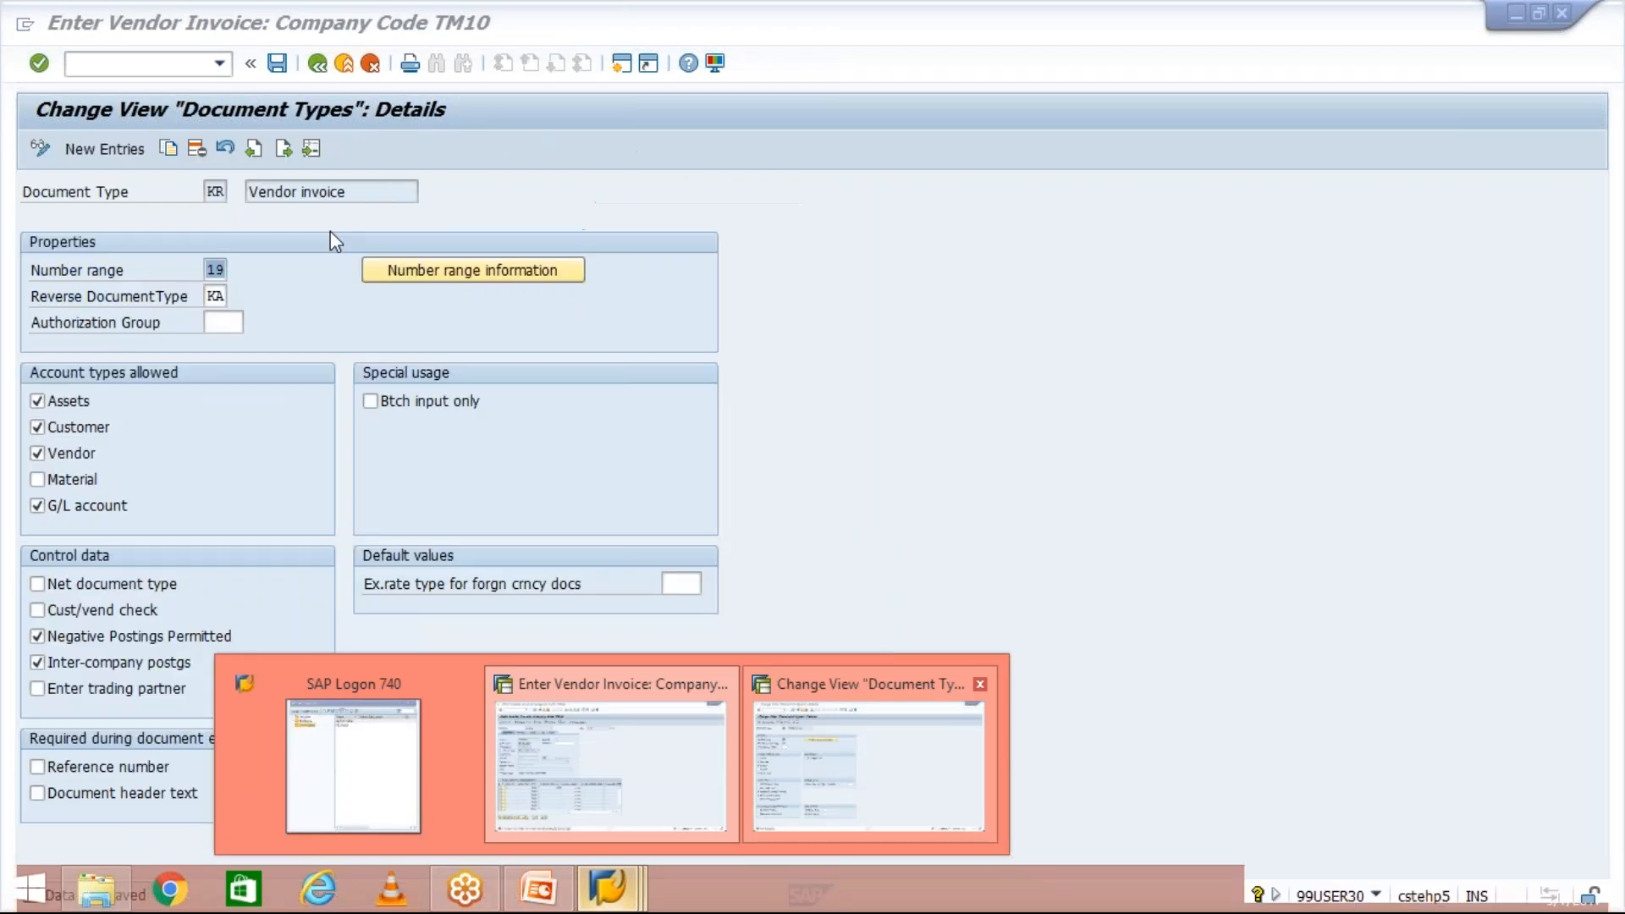
click(318, 64)
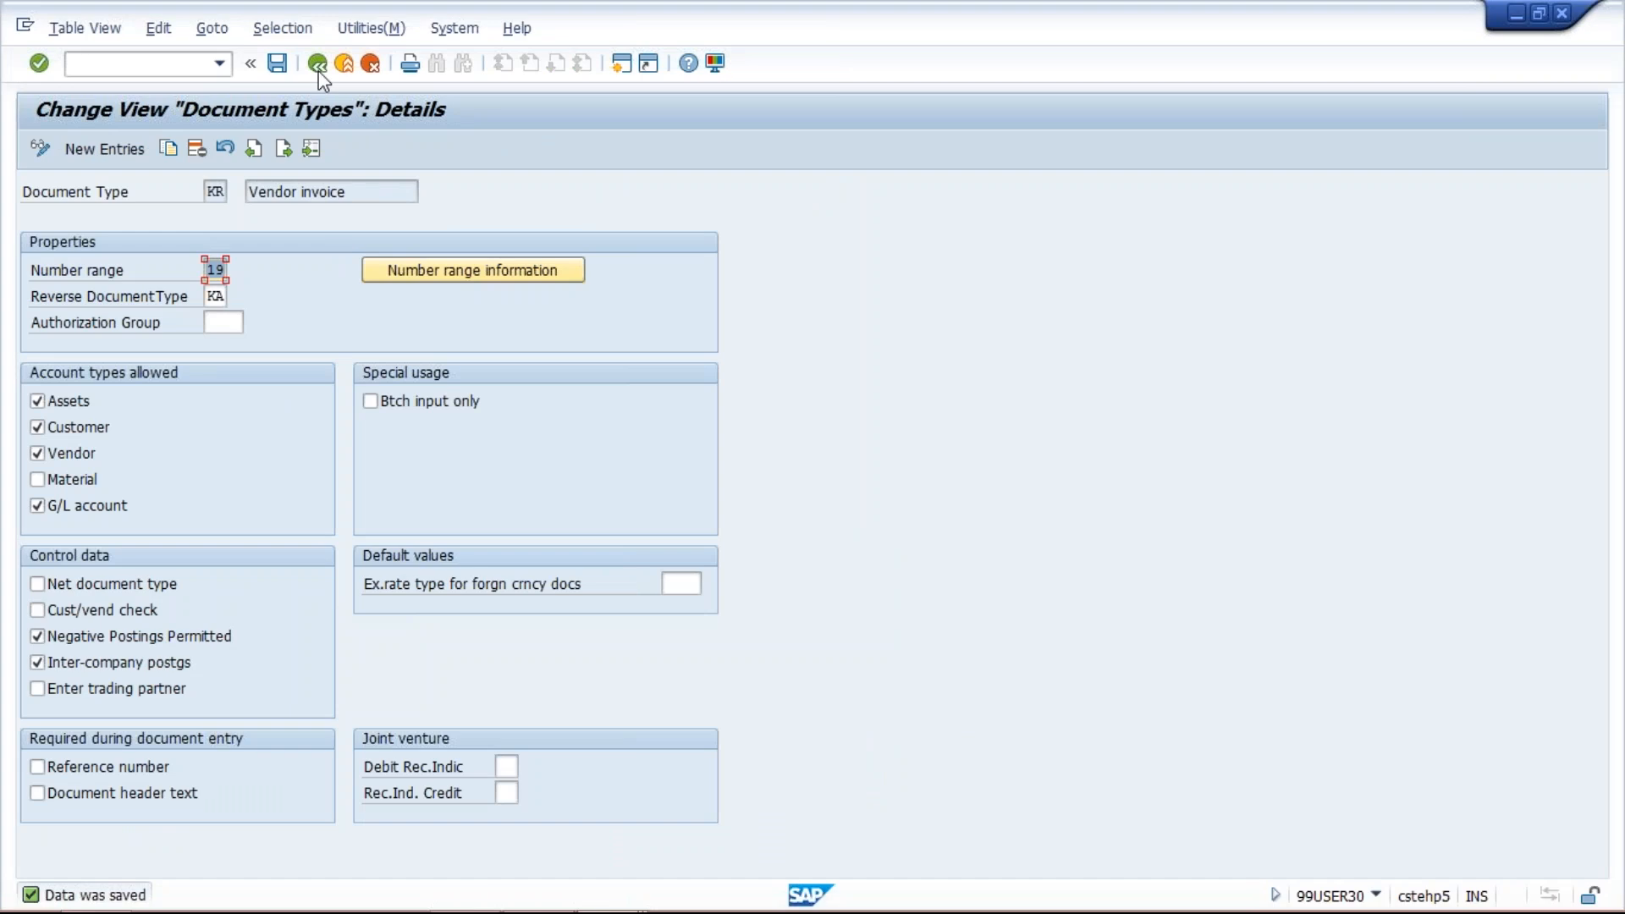
mouse_move(274, 862)
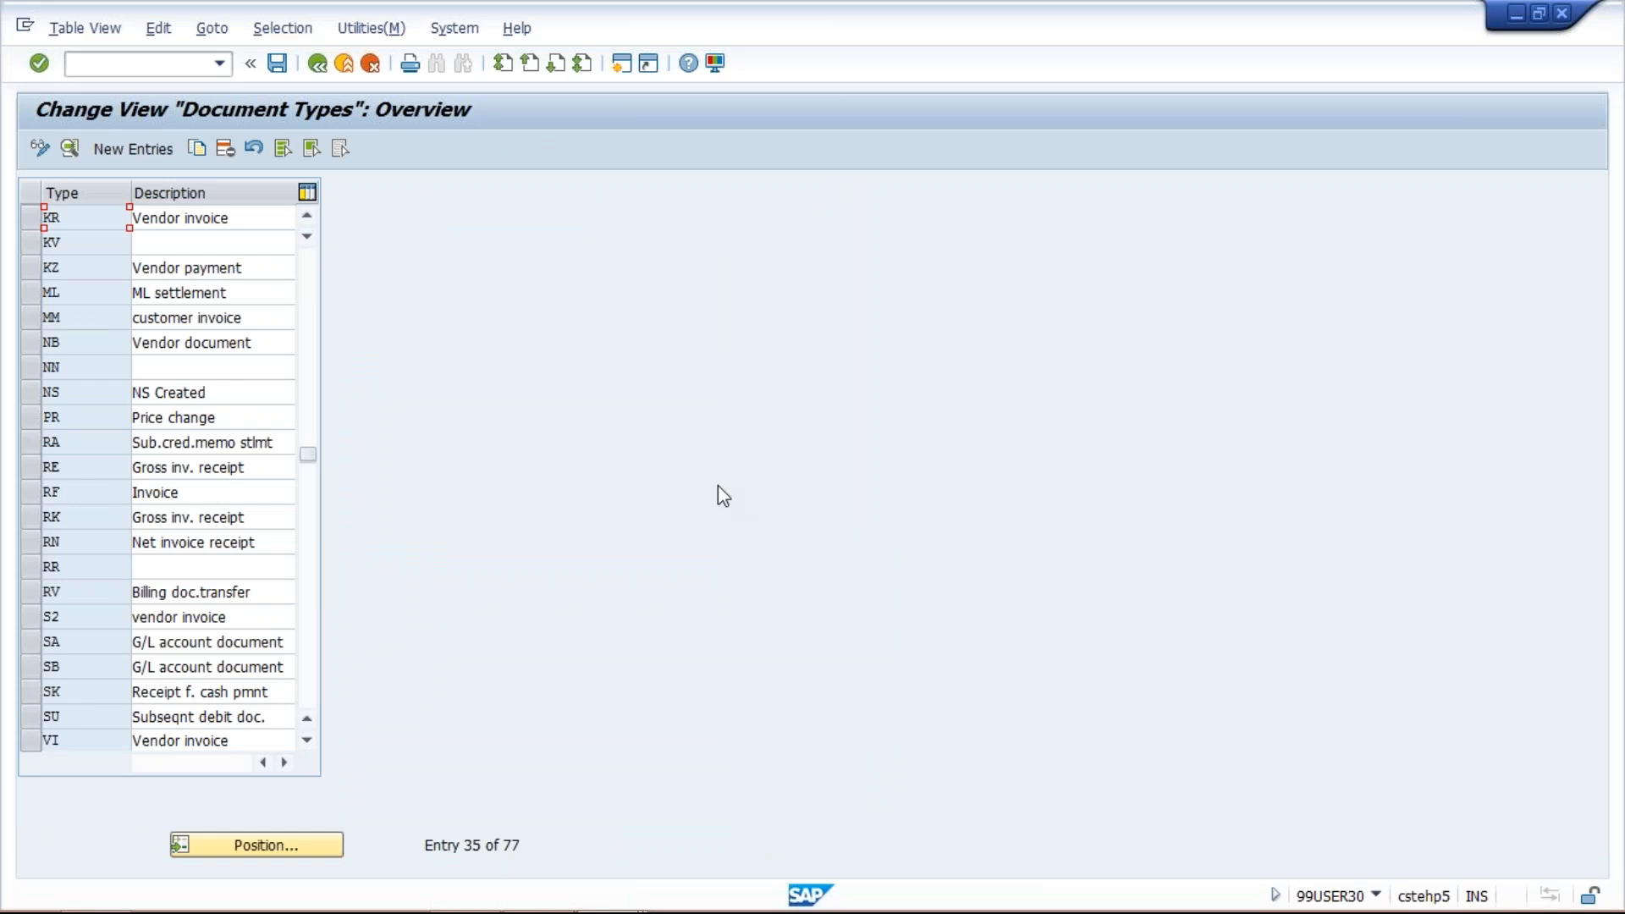
double_click(85, 219)
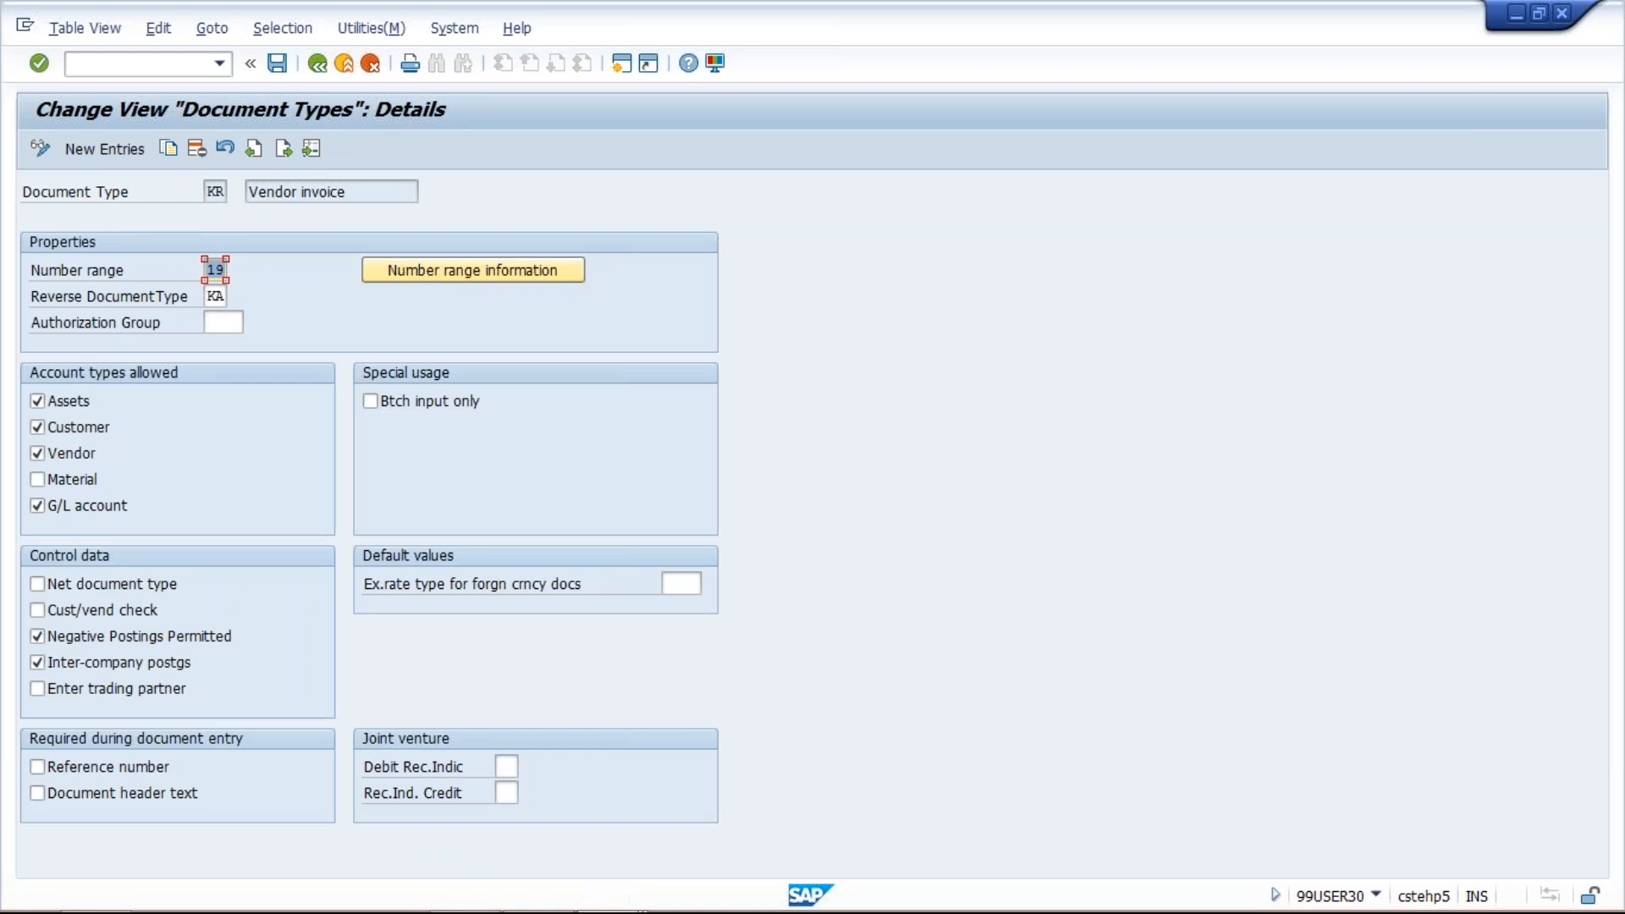
Examine the accounting document number range intervals of company code TM10 and return to the KR details.
click(458, 269)
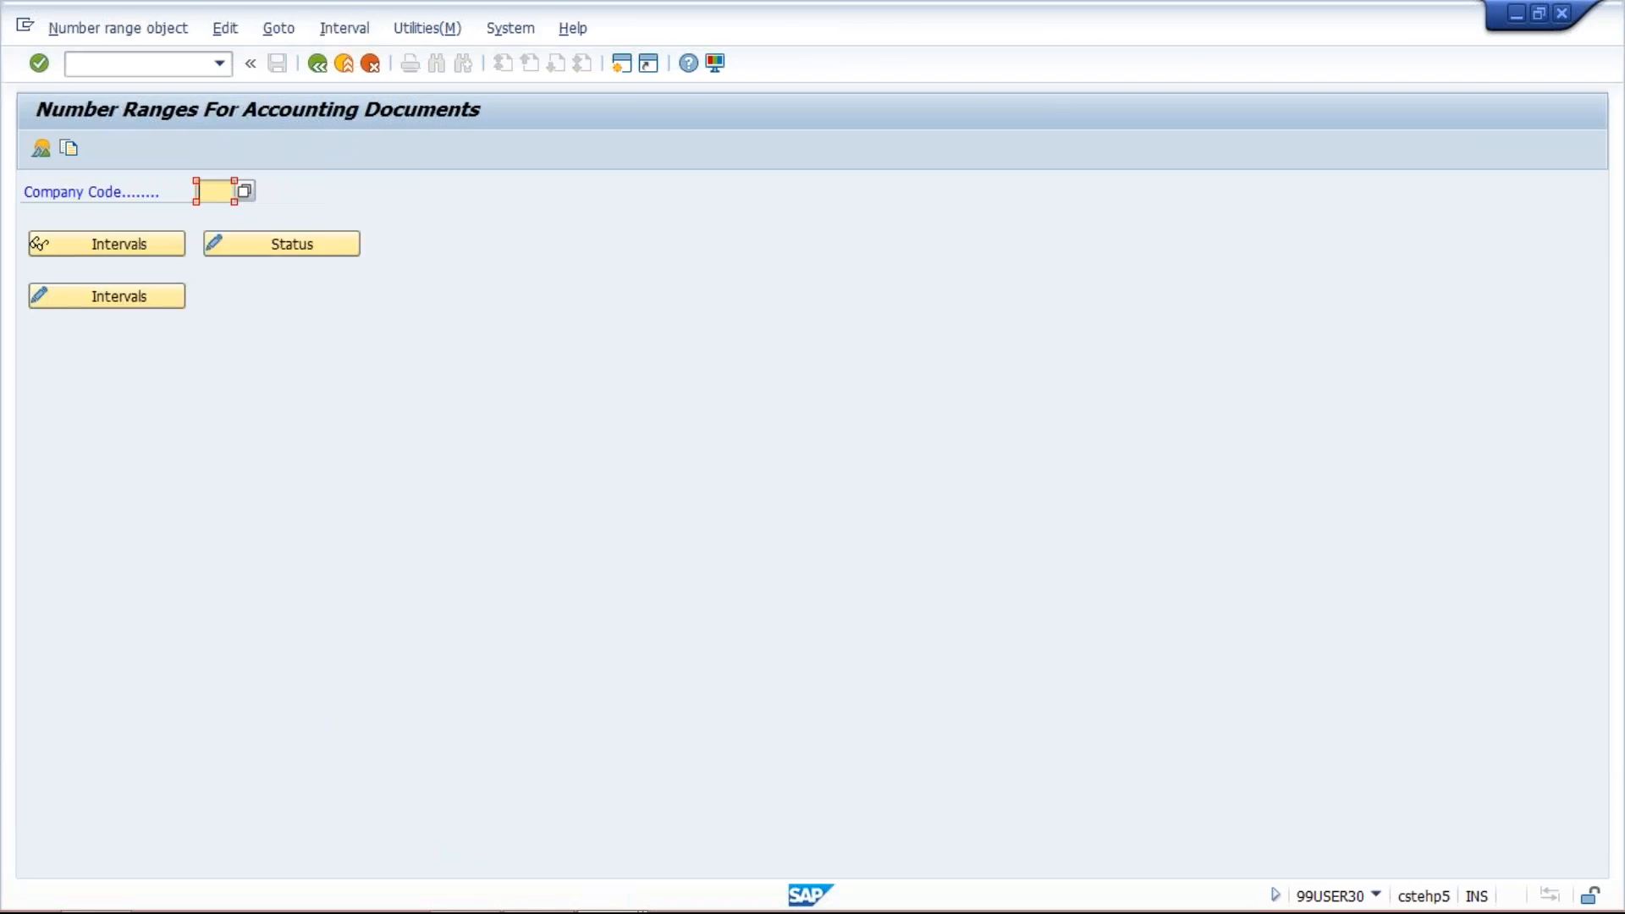
text(TM10)
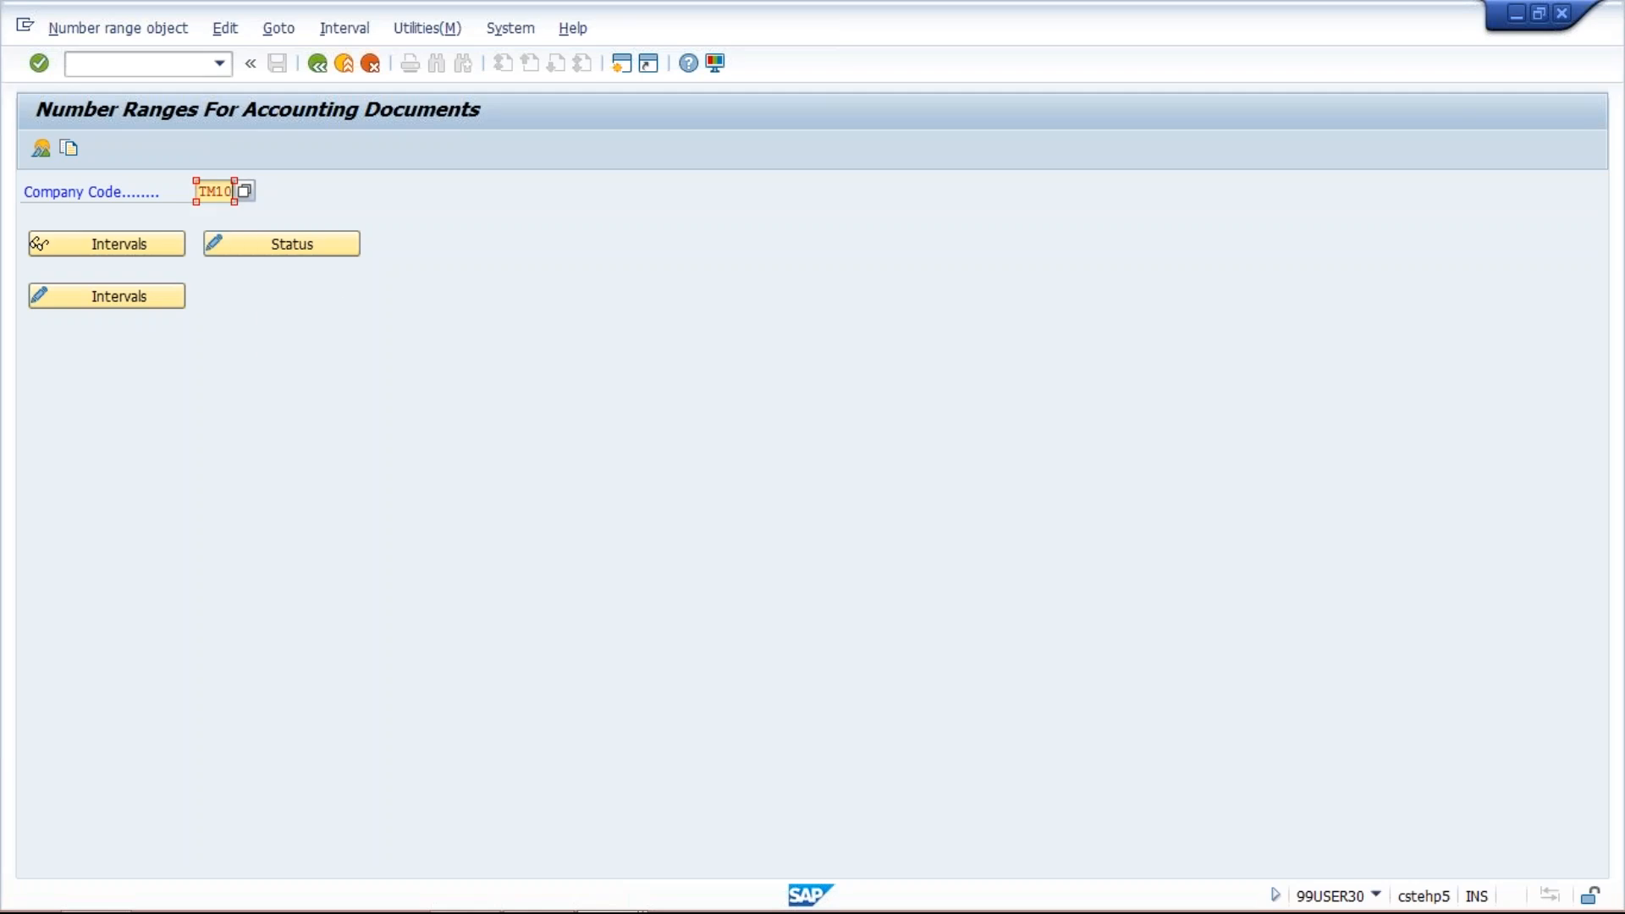
click(81, 294)
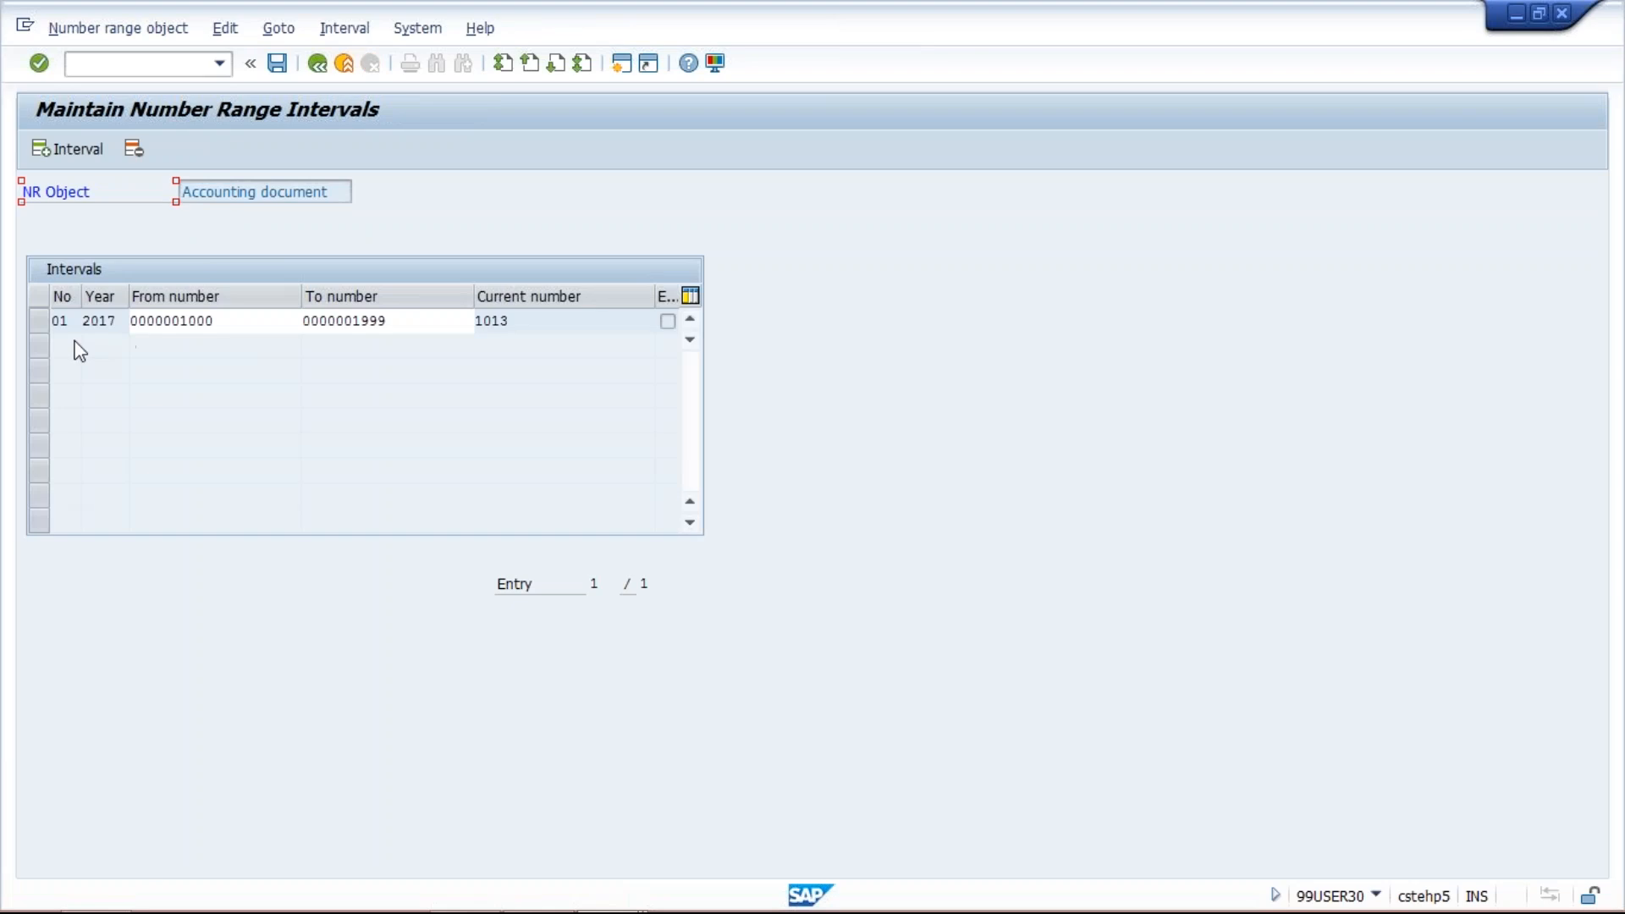
click(72, 321)
click(317, 72)
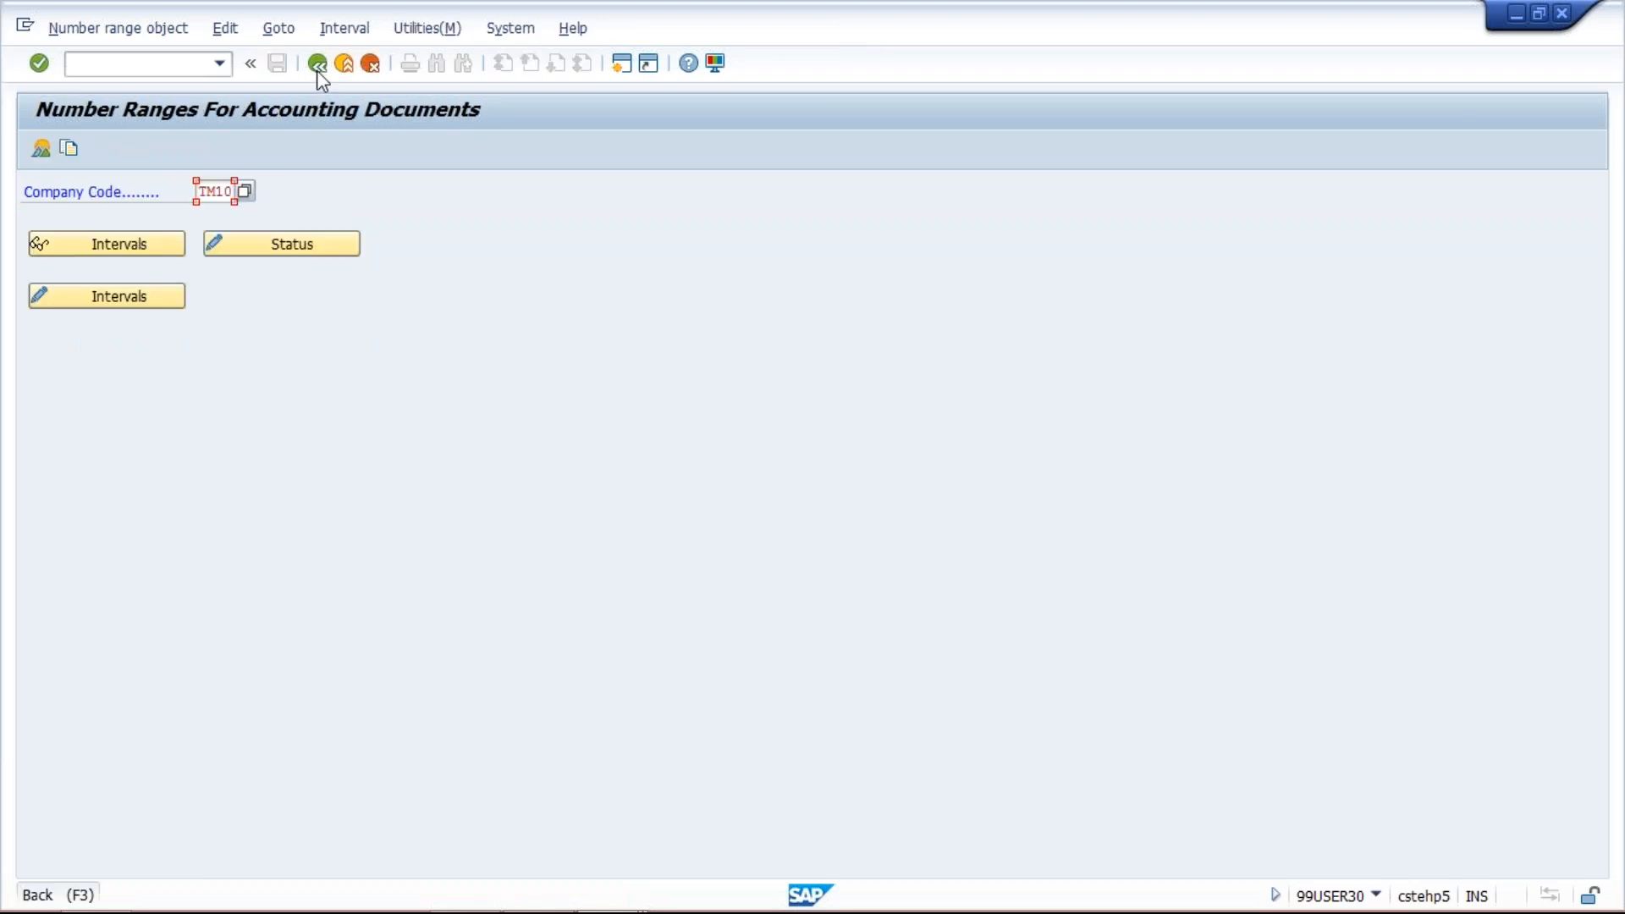
click(319, 71)
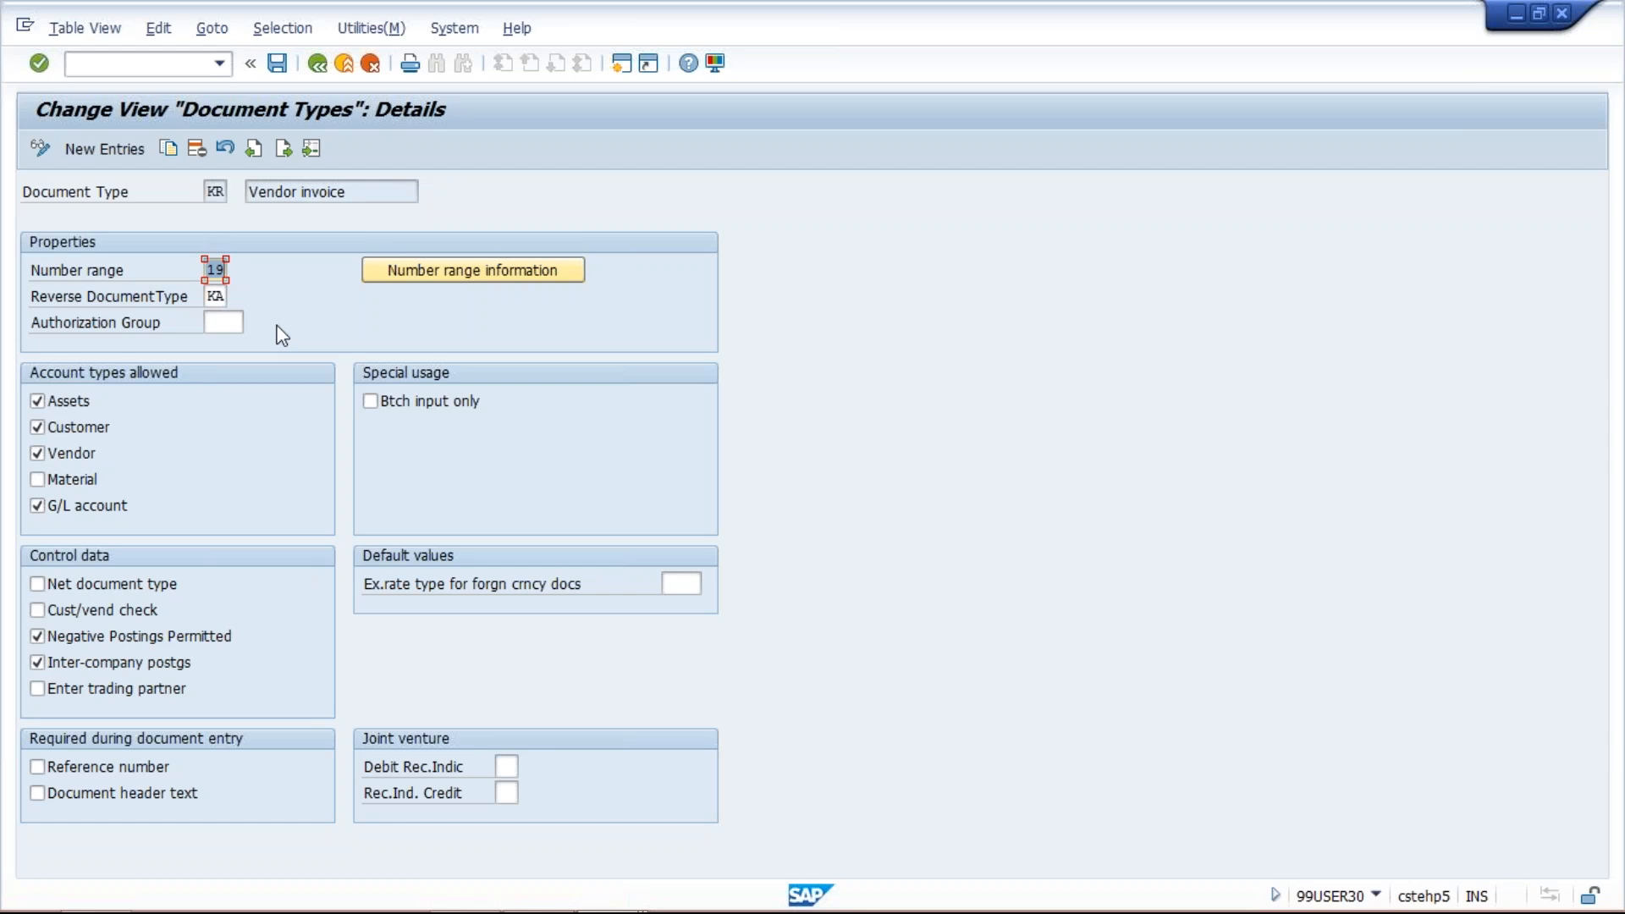
Review the error message in the vendor invoice session and return to the document type details session.
mouse_move(586, 892)
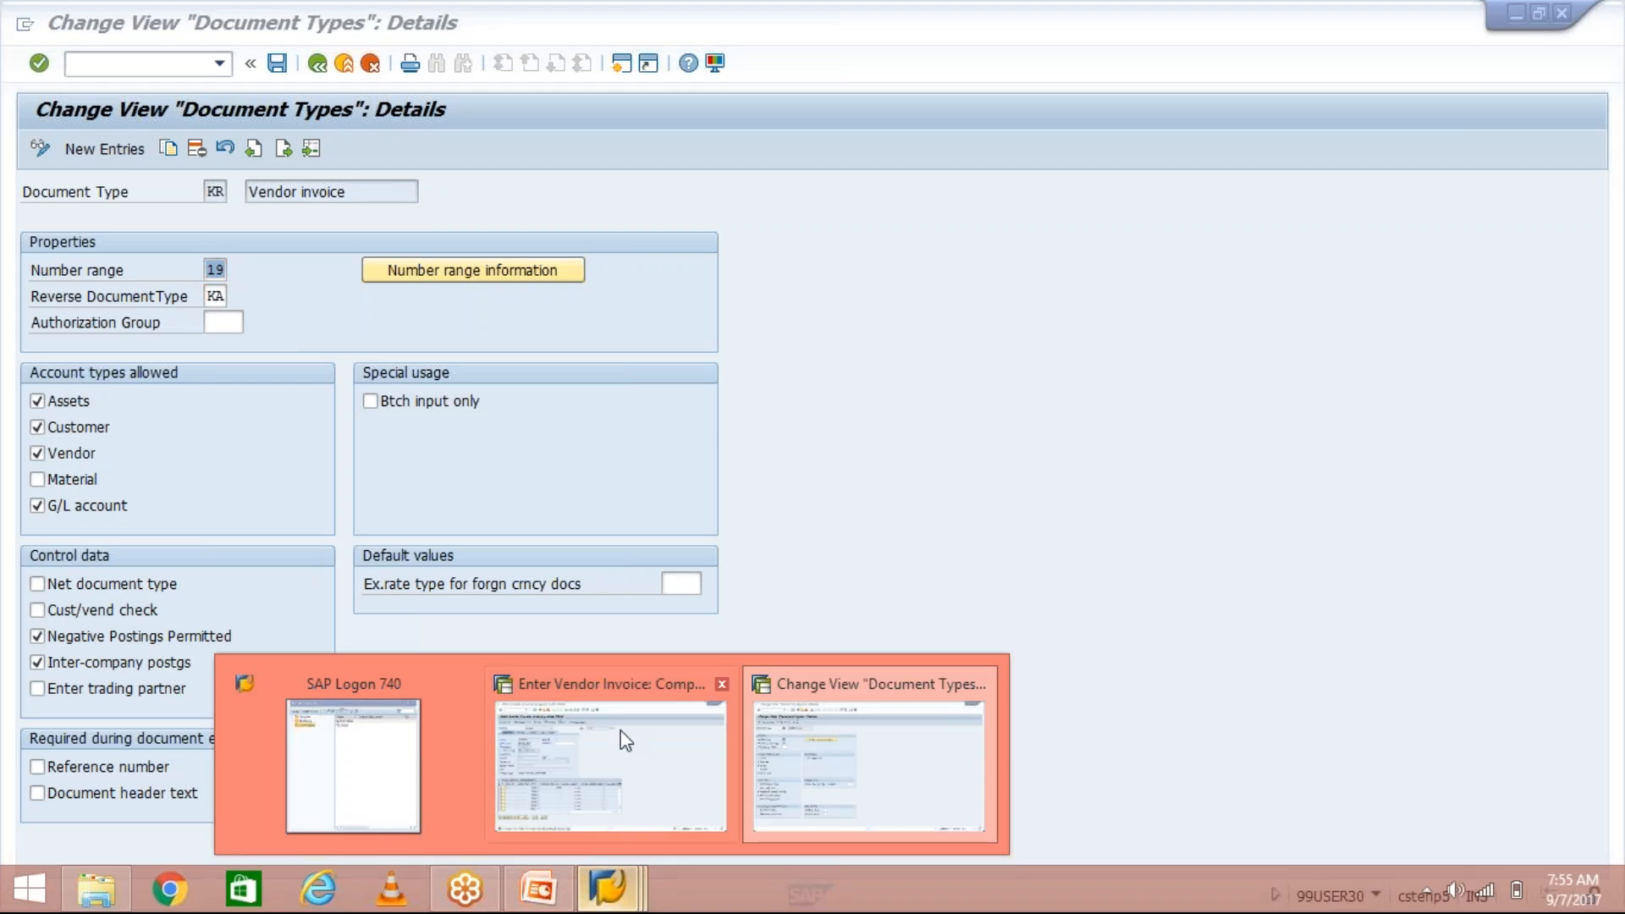
click(627, 744)
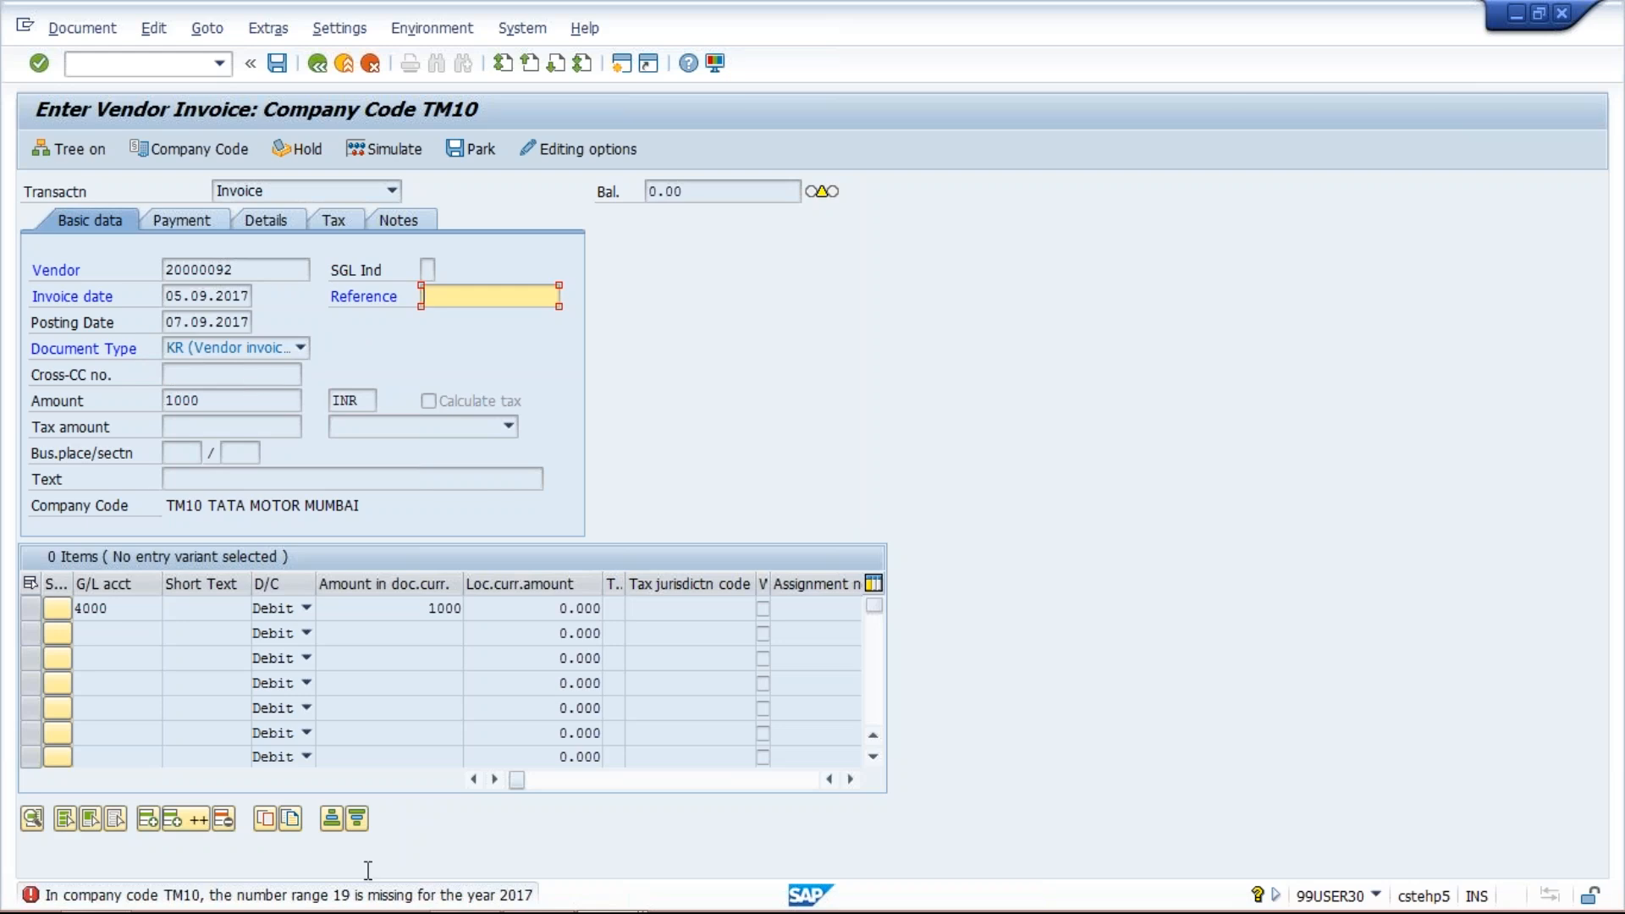
click(608, 887)
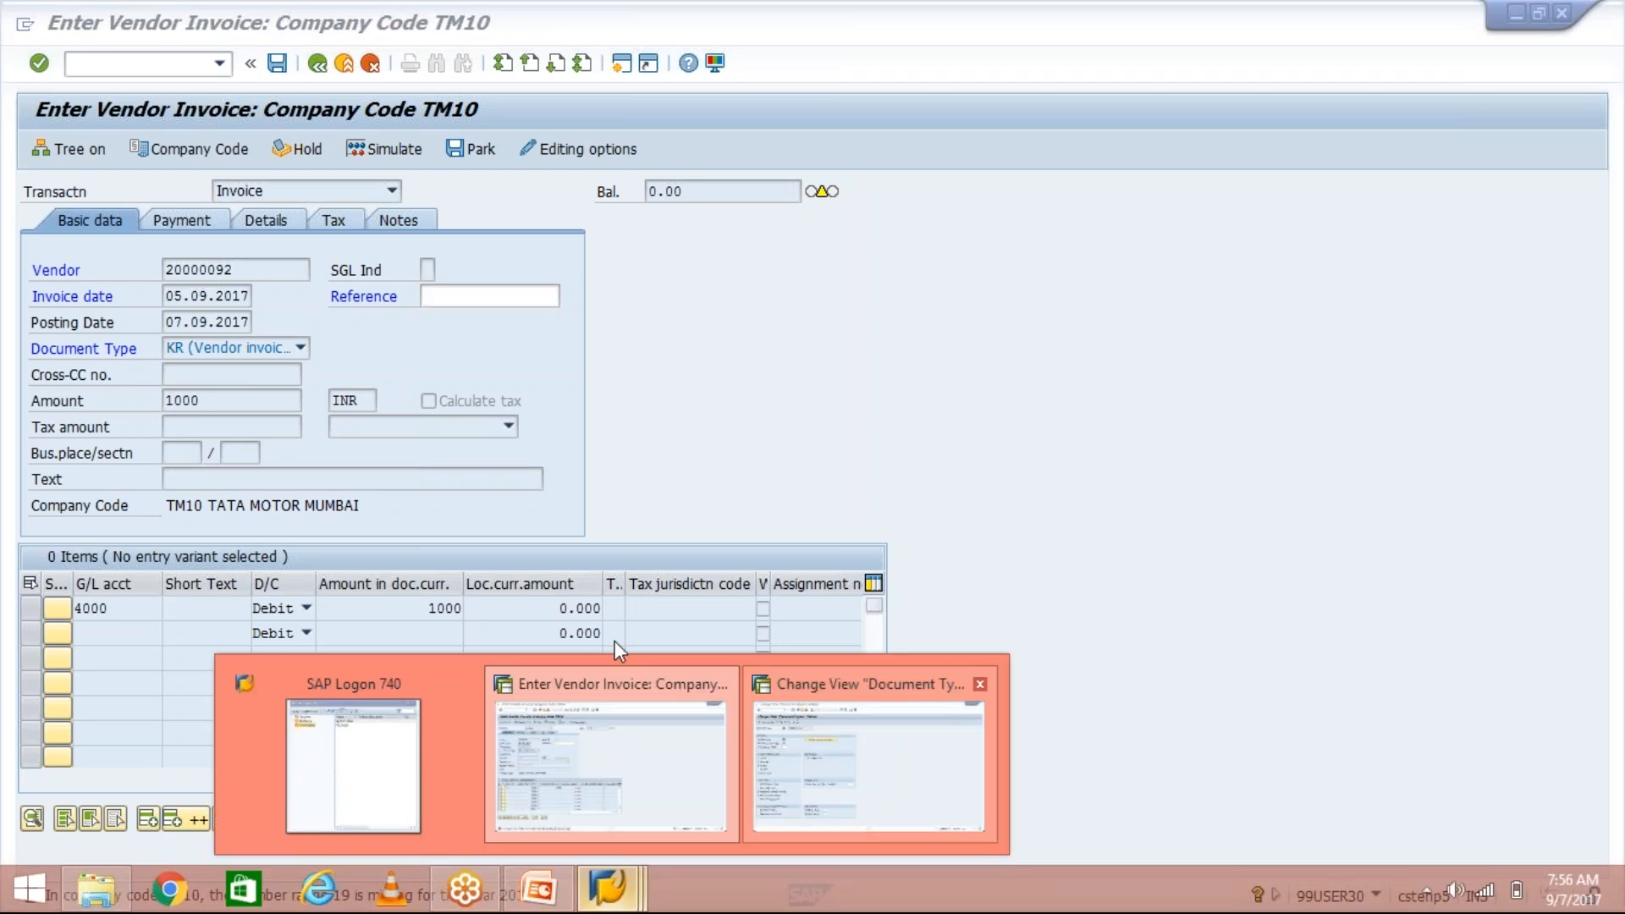
click(775, 805)
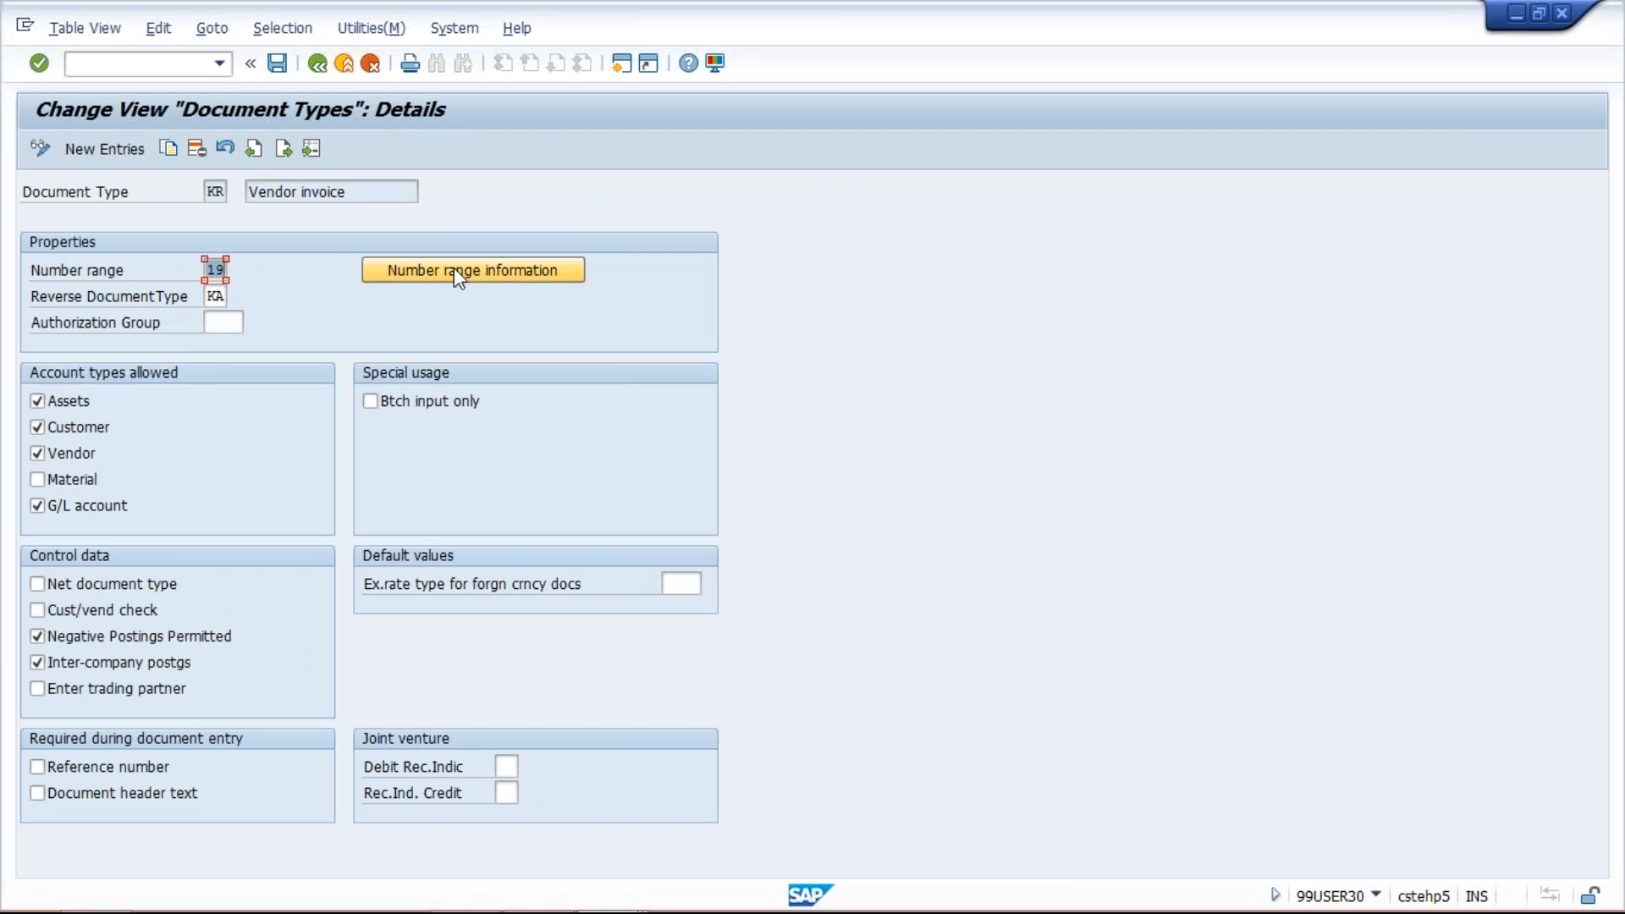
Recheck which number range intervals are maintained for company code TM10, then go back to document type KR.
click(482, 273)
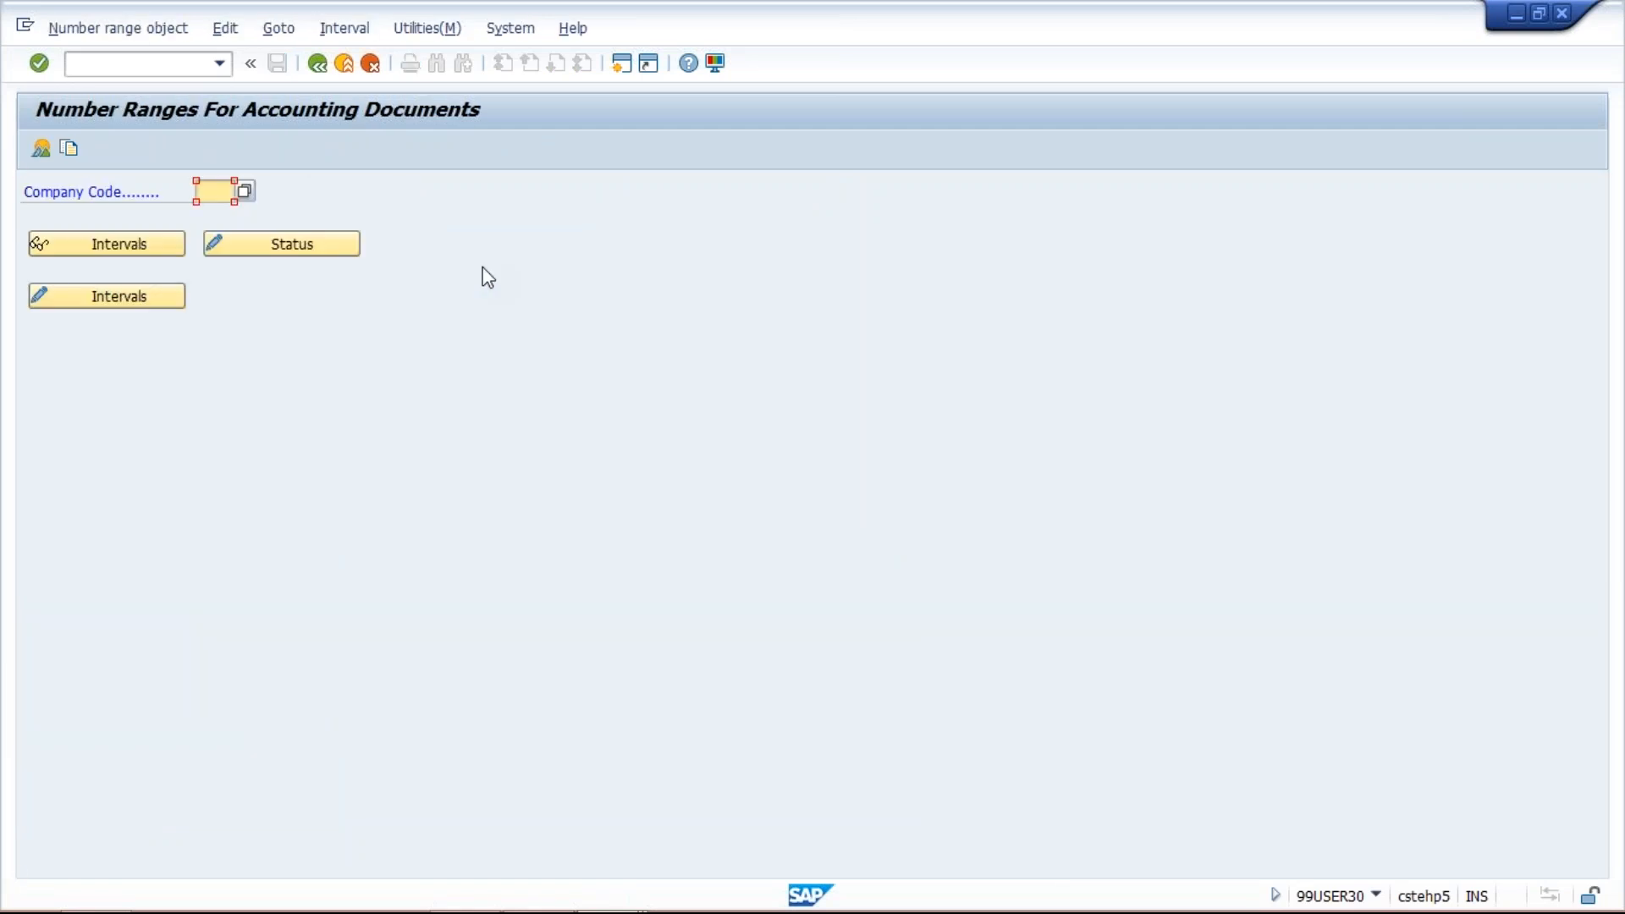
click(230, 214)
click(123, 294)
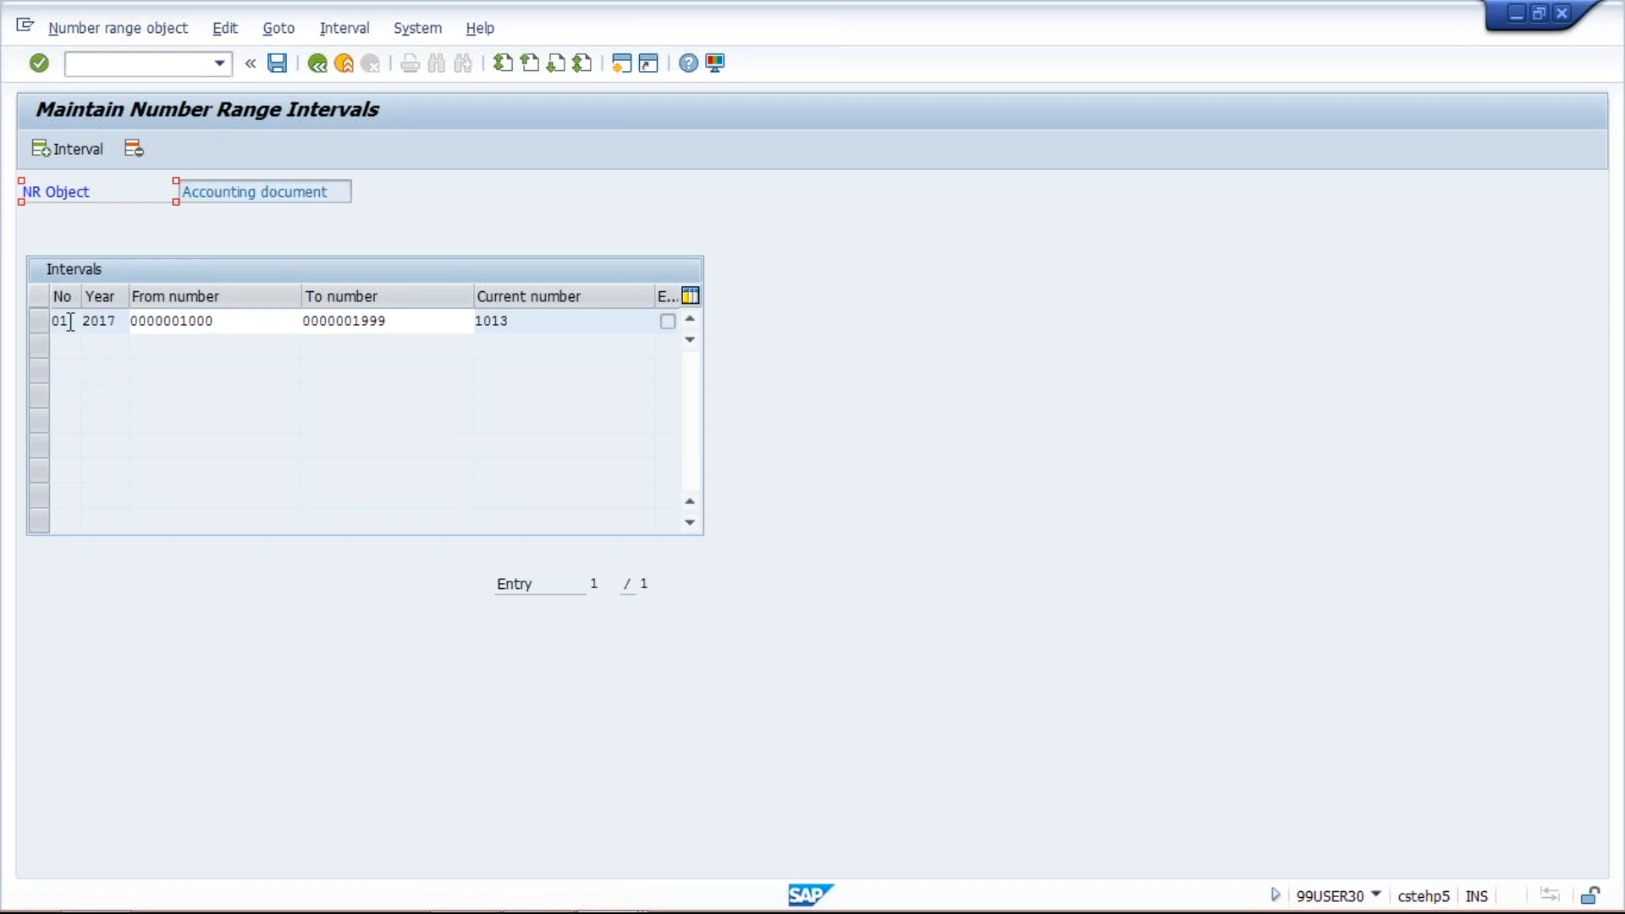
click(317, 63)
click(317, 64)
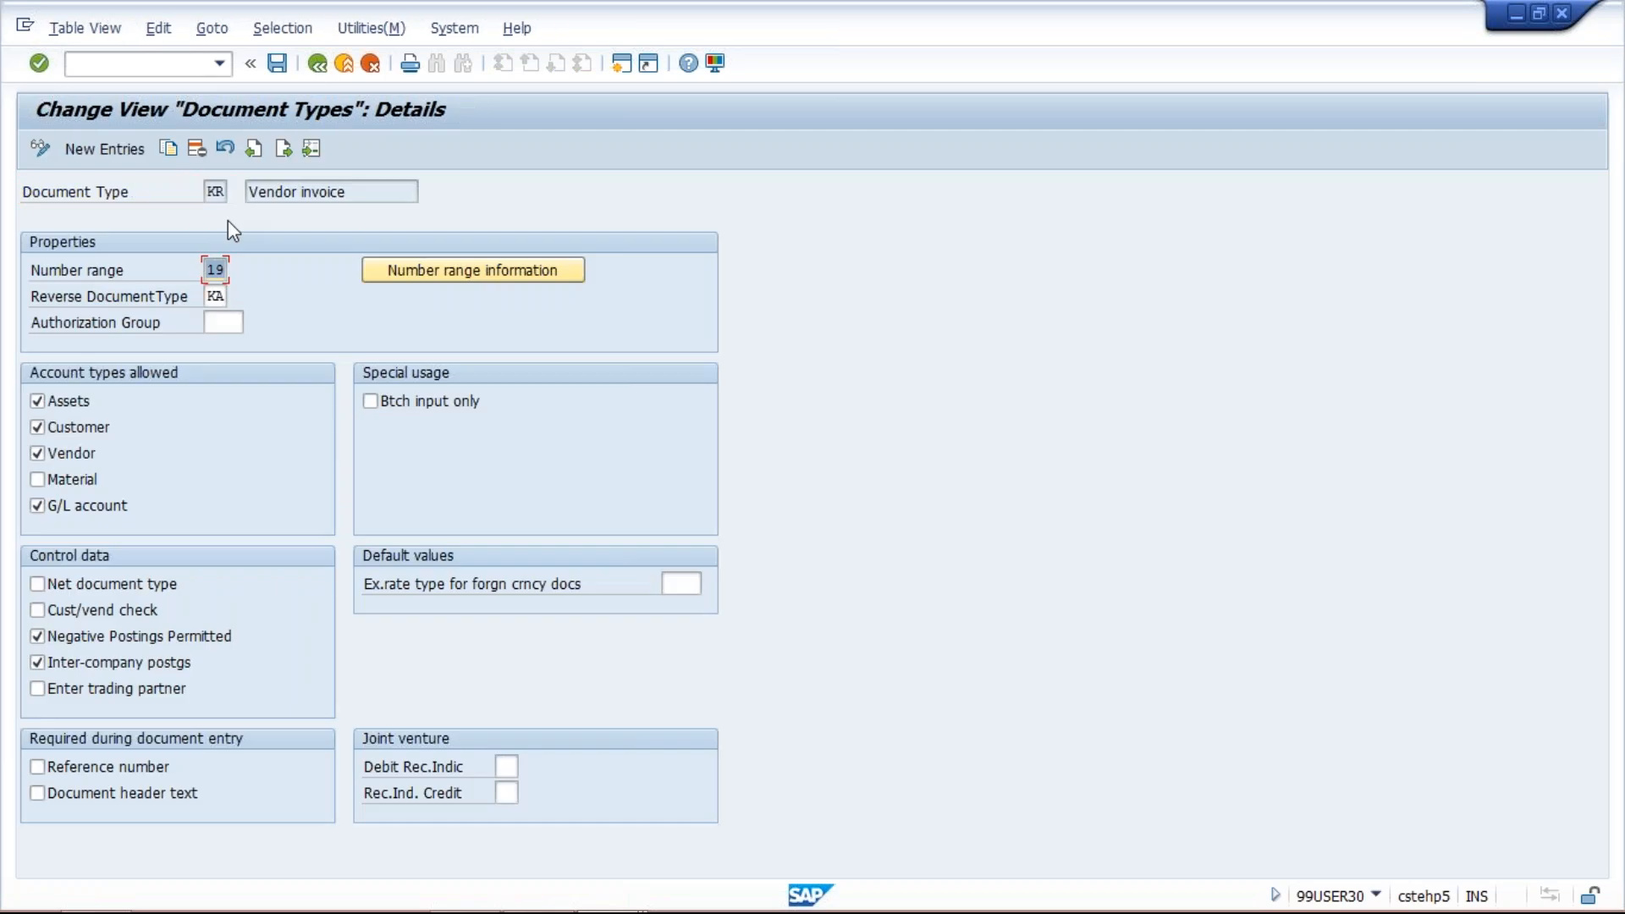
Set the number range of document type KR to 01 and save the change.
text(01)
key(ctrl+s)
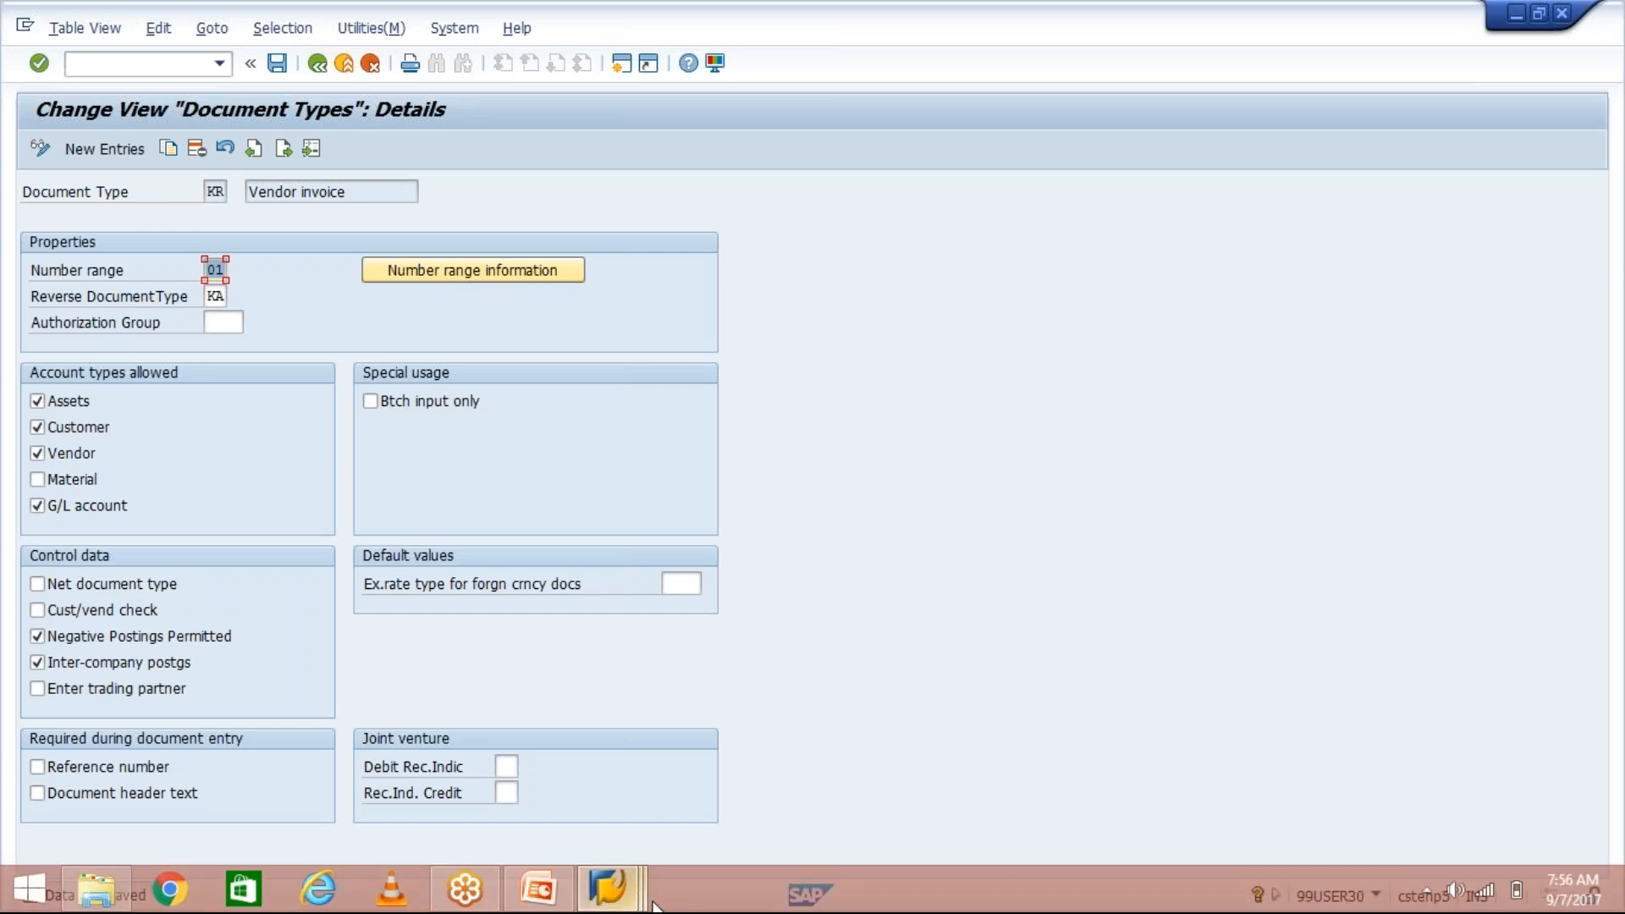
Switch to the vendor invoice session and restart the invoice entry with transaction /nfb60.
click(603, 898)
click(600, 806)
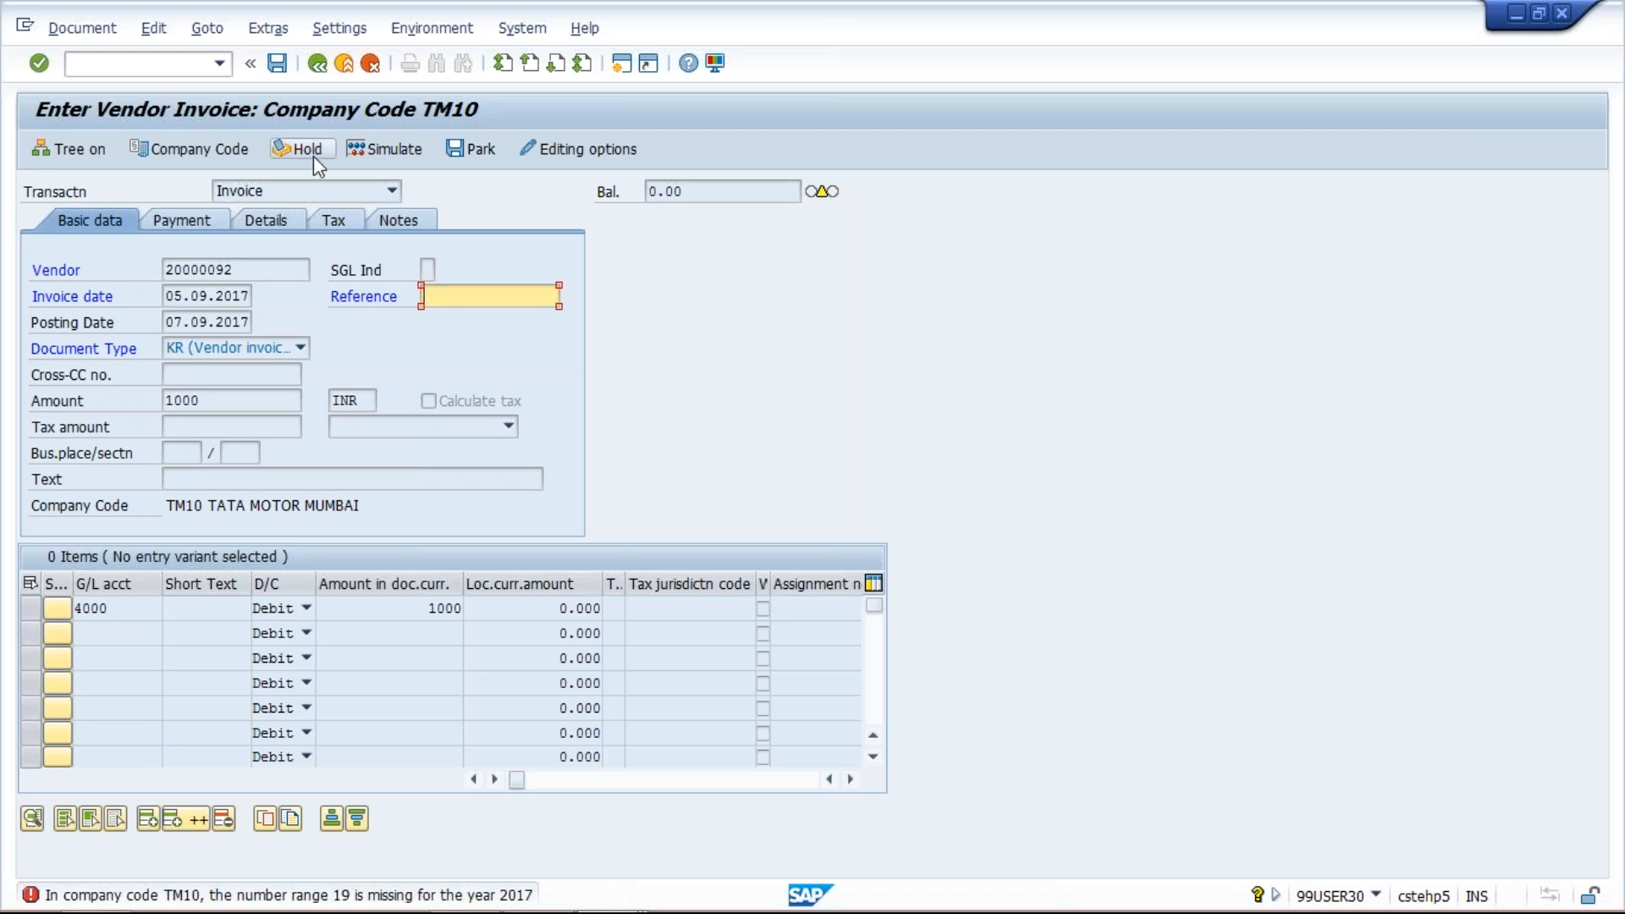
click(219, 63)
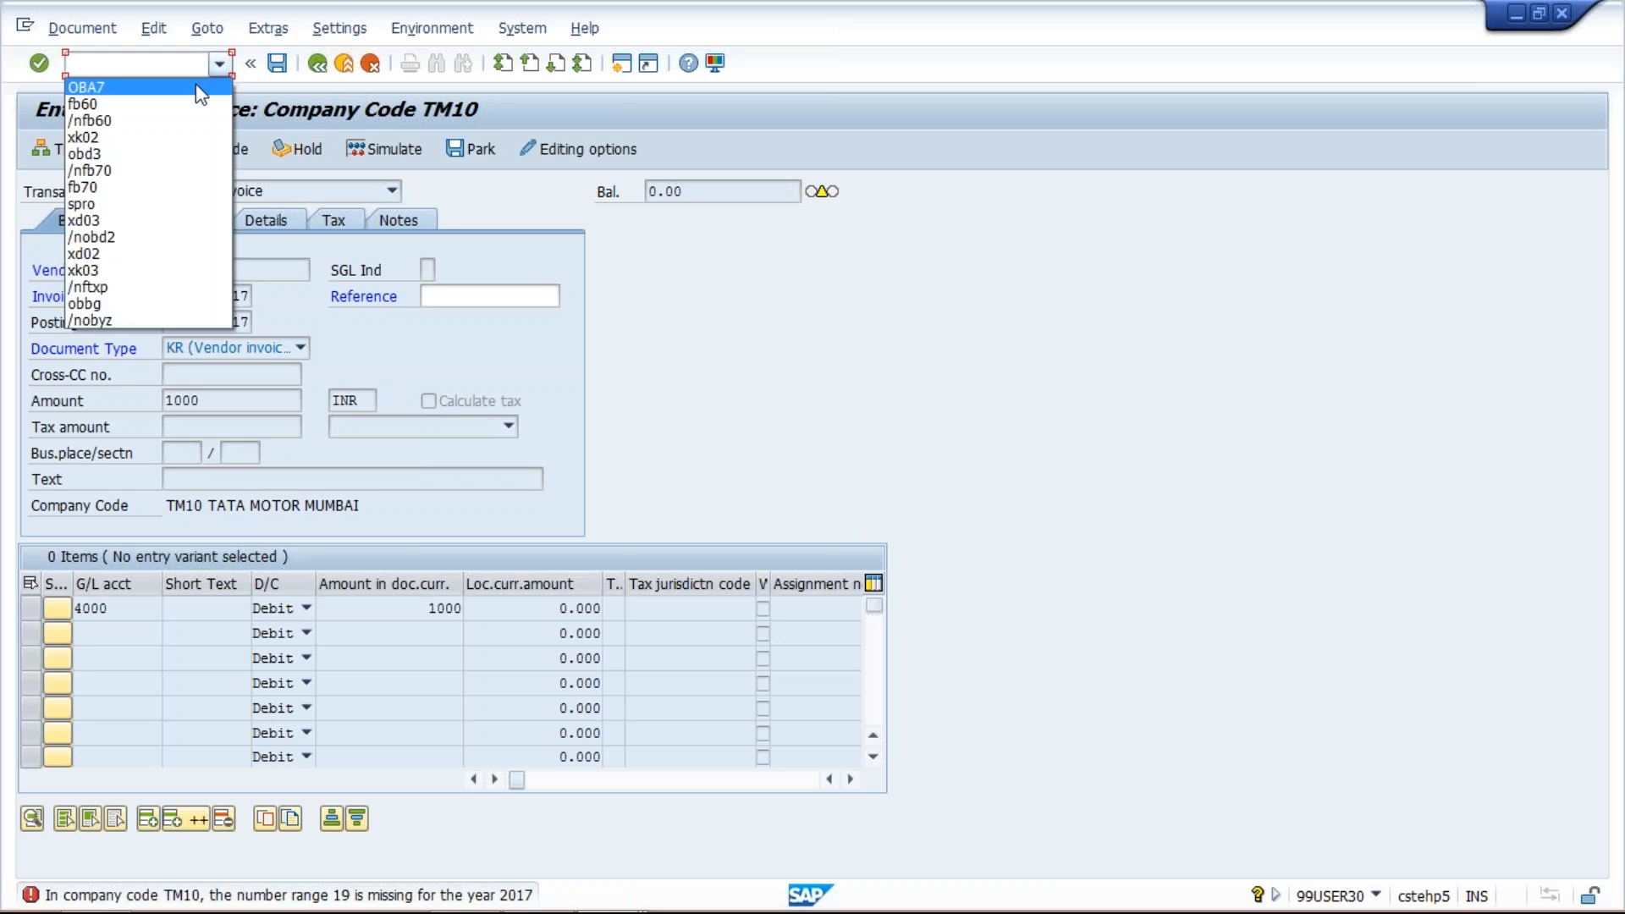
click(190, 104)
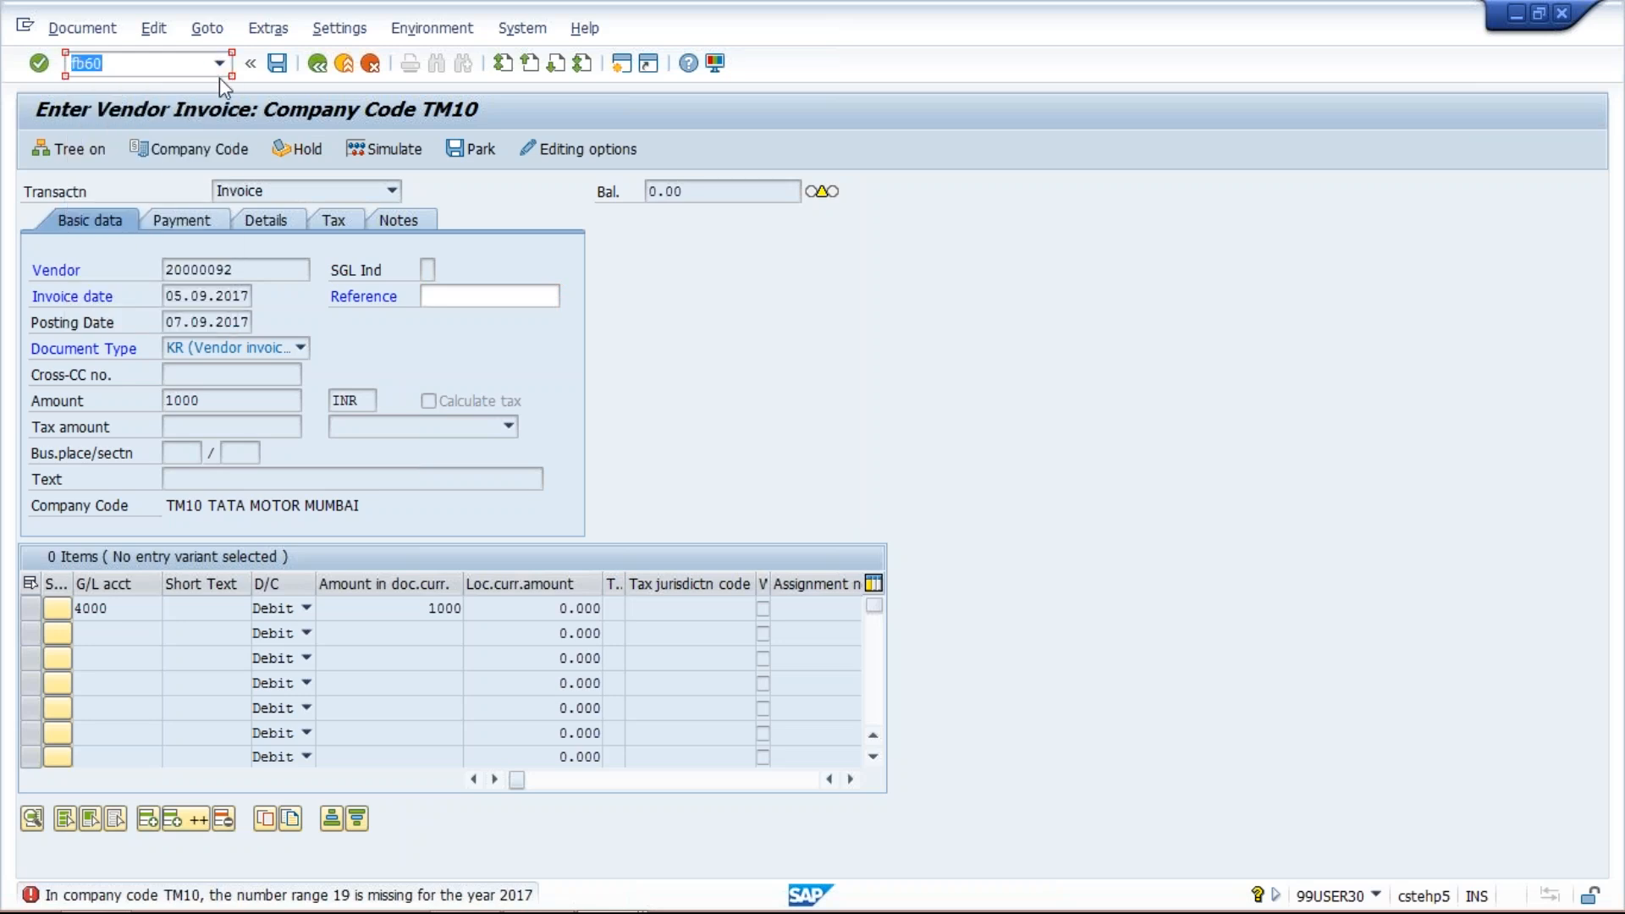
click(220, 66)
click(193, 121)
key(Return)
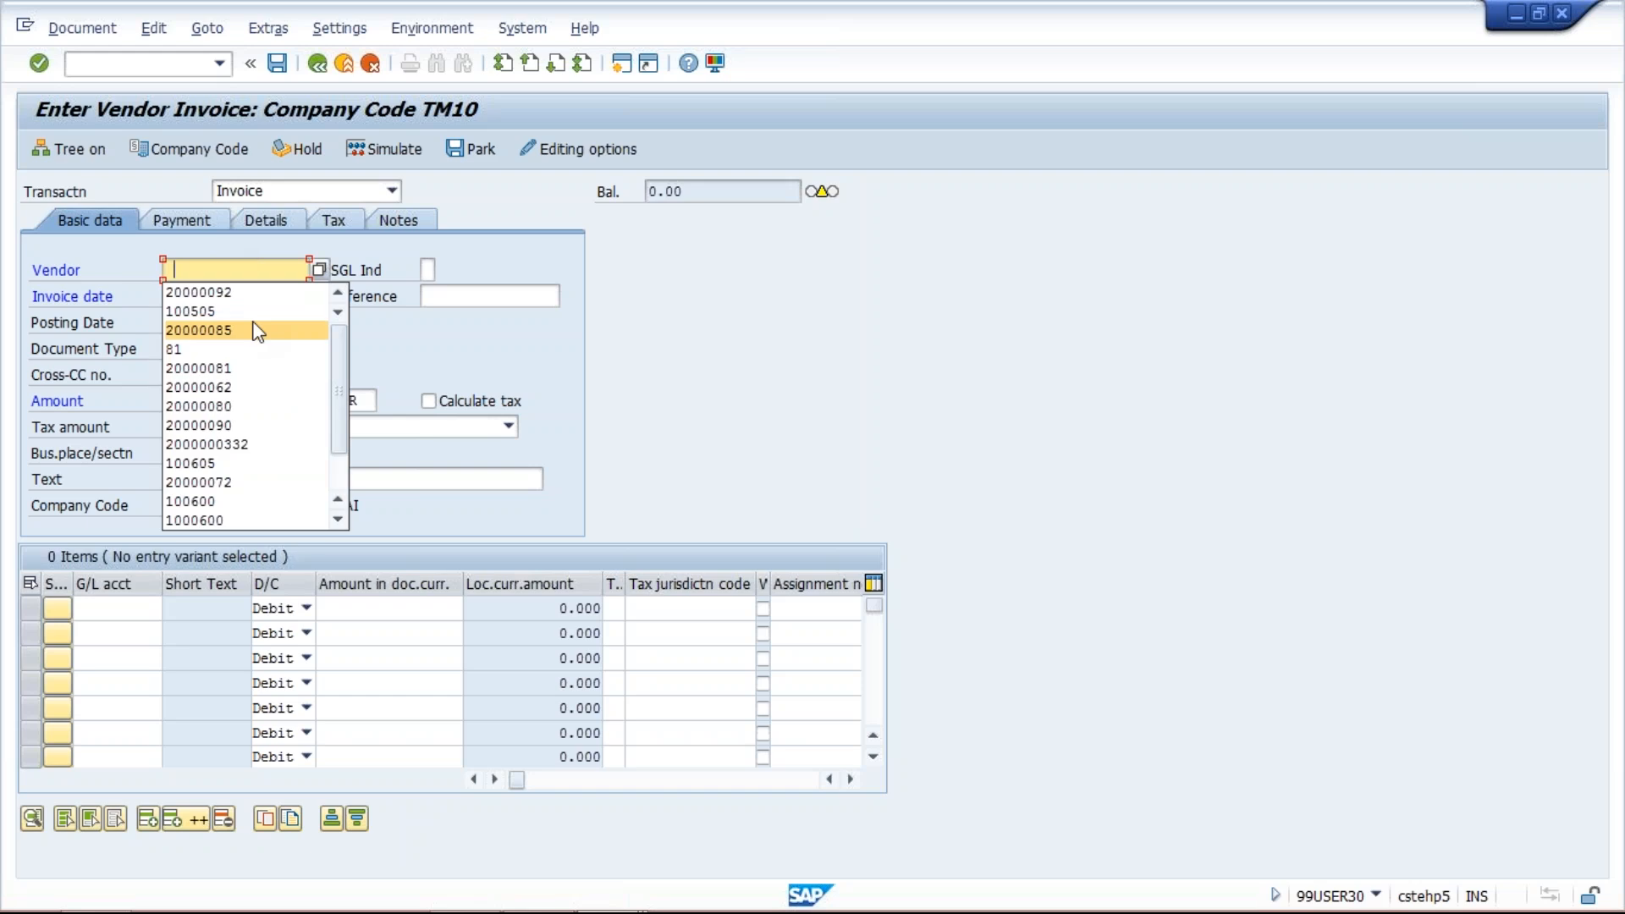
Fill in the invoice header with the most recently used vendor, invoice date 05.09.2017 and amount 1000.
click(242, 292)
click(209, 298)
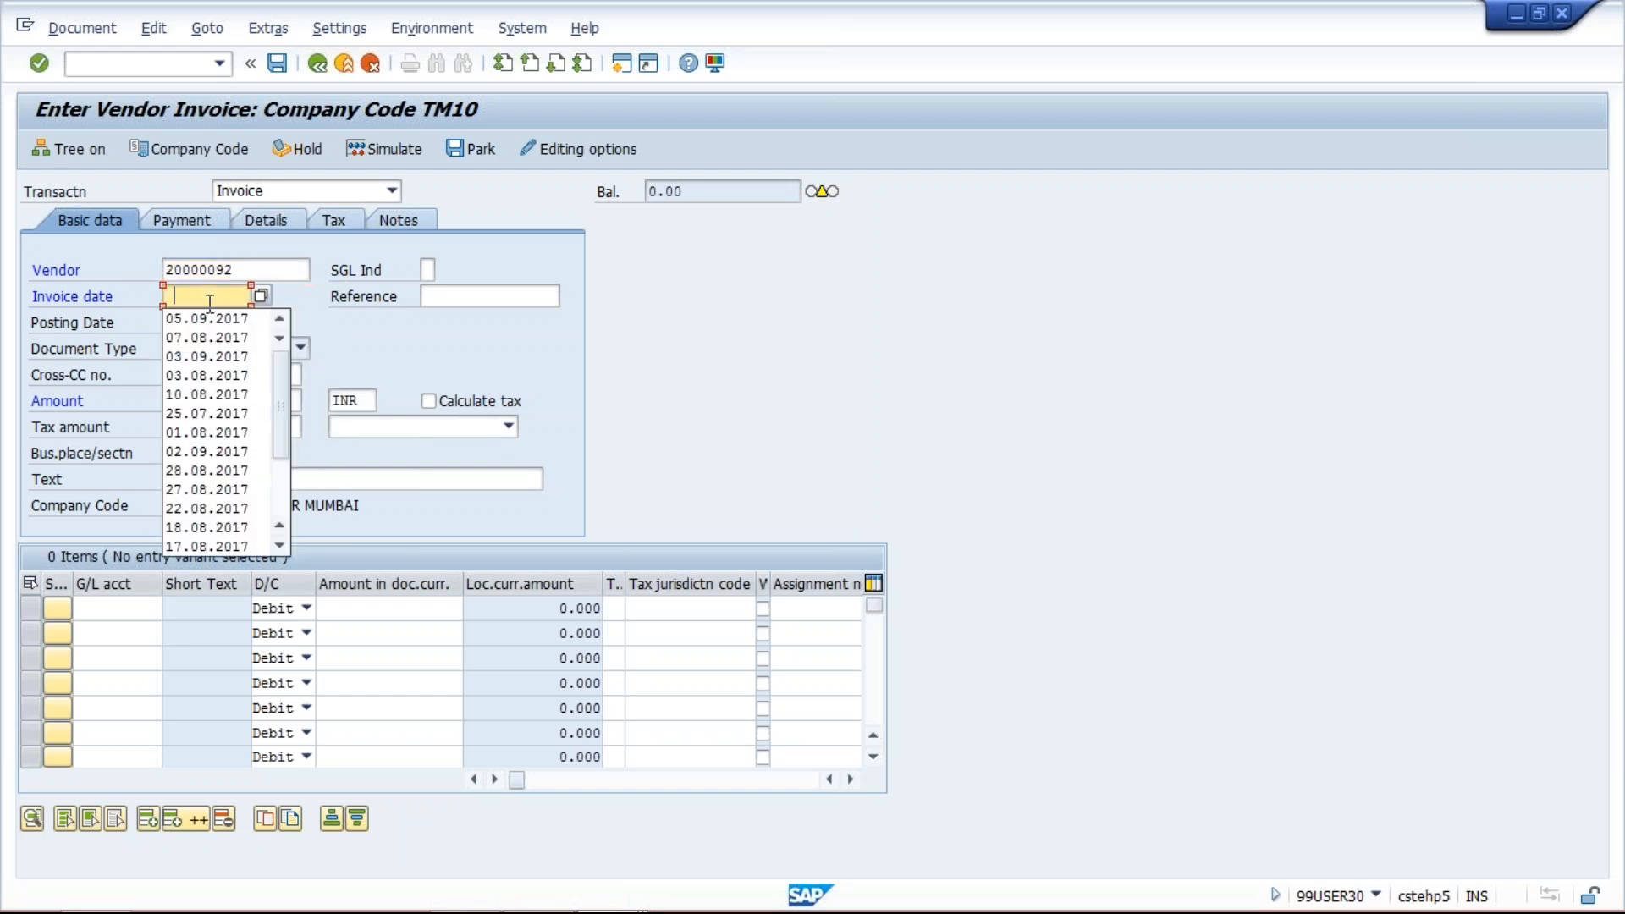
click(208, 318)
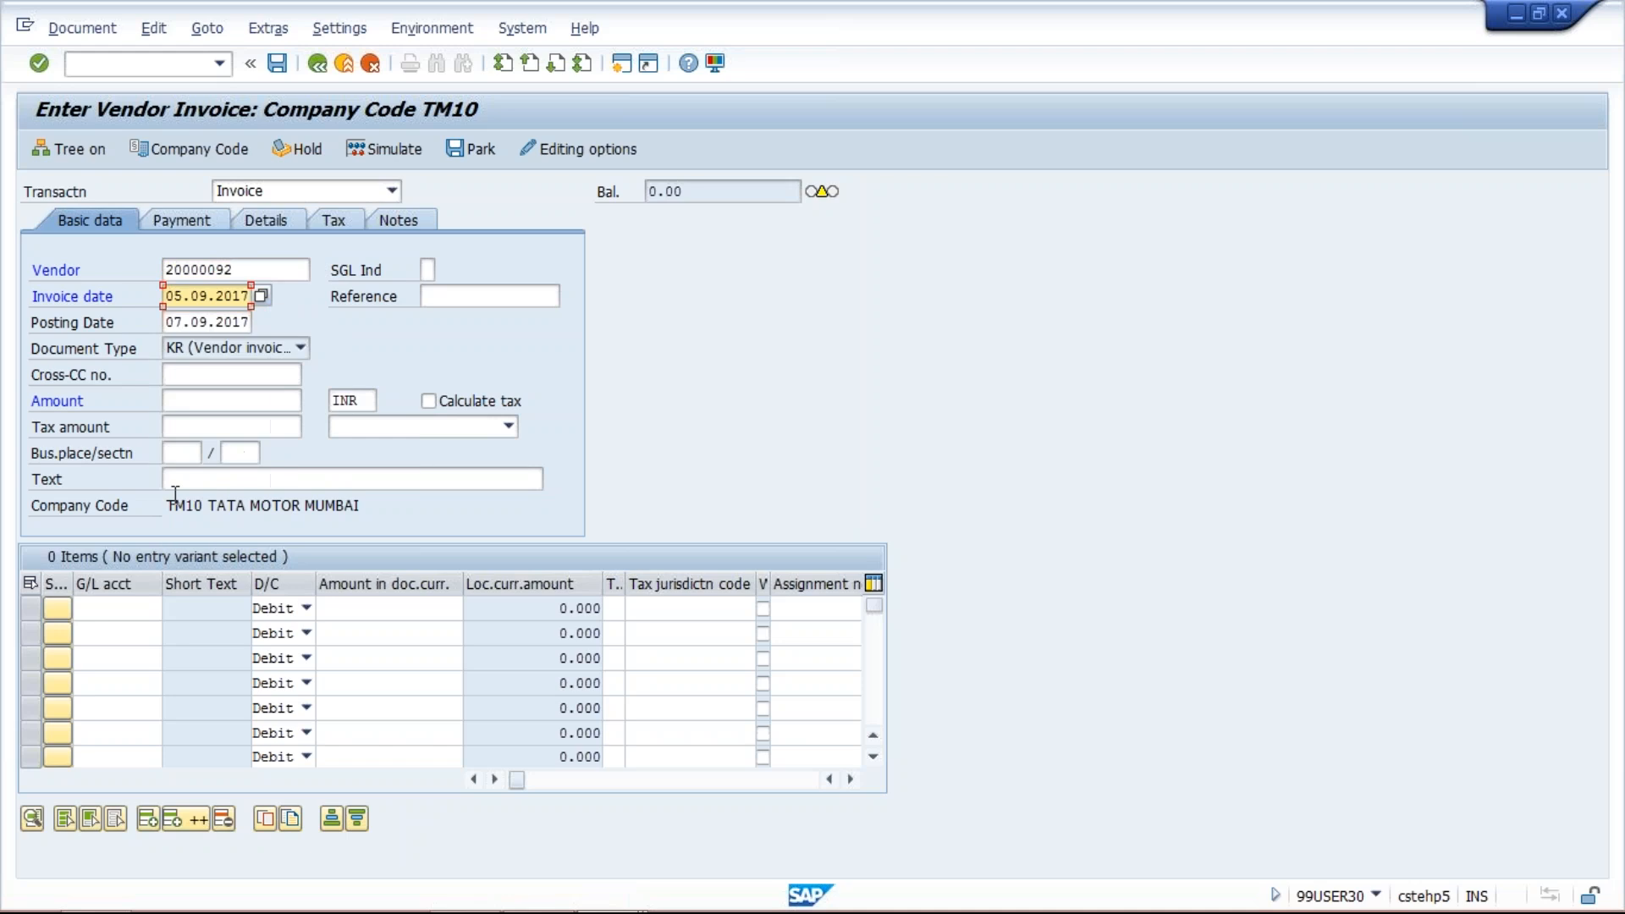
click(194, 401)
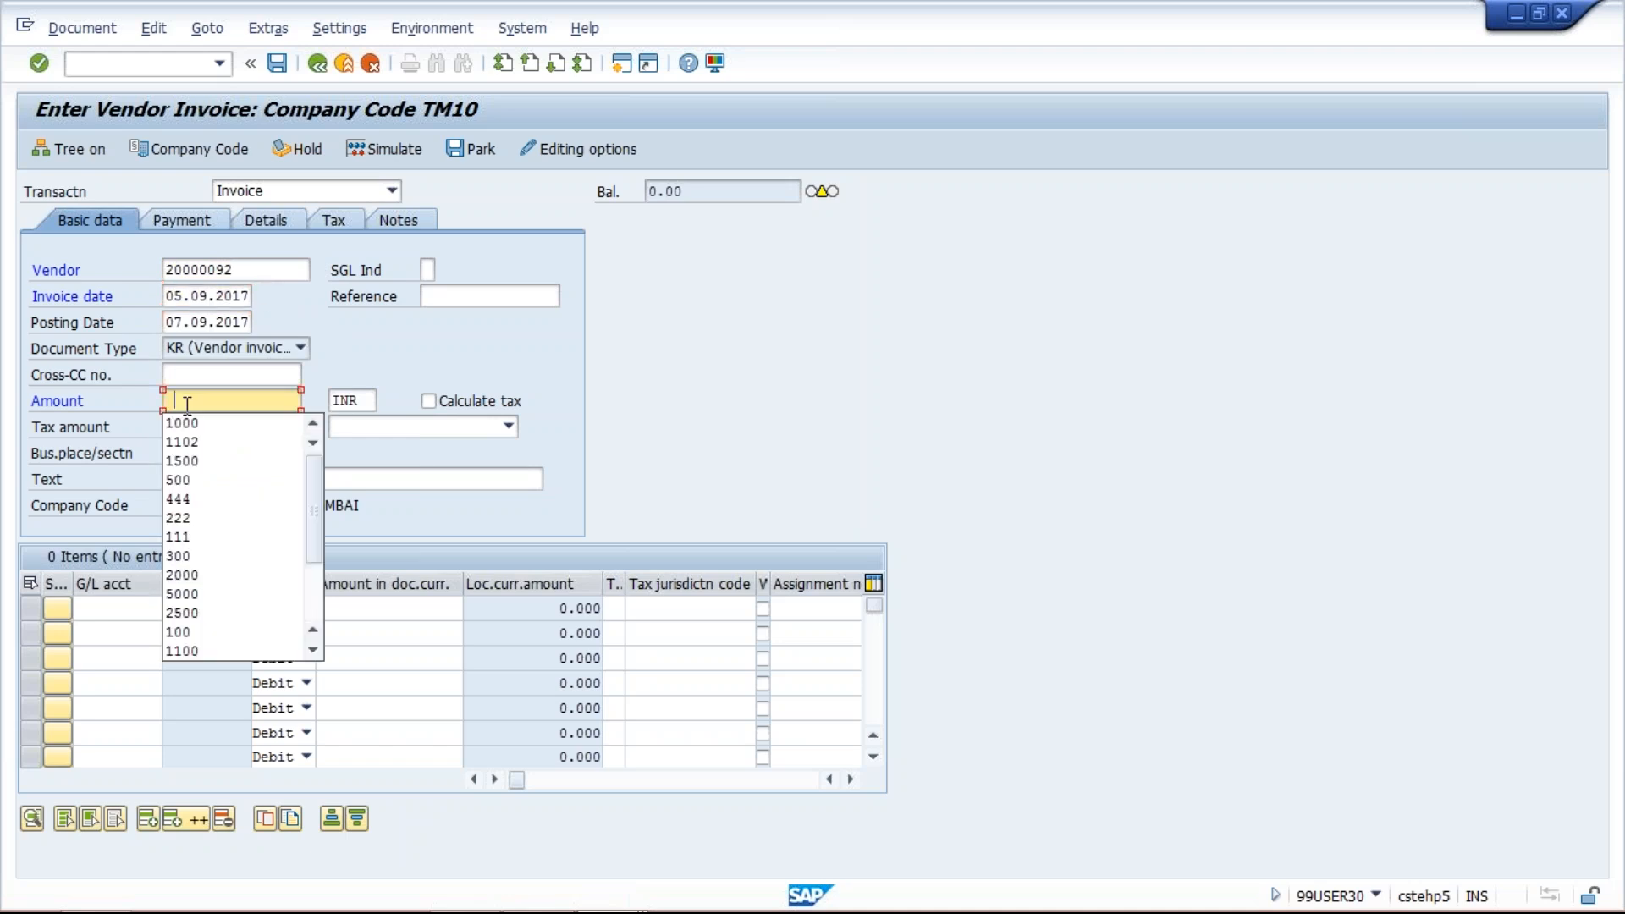
click(192, 423)
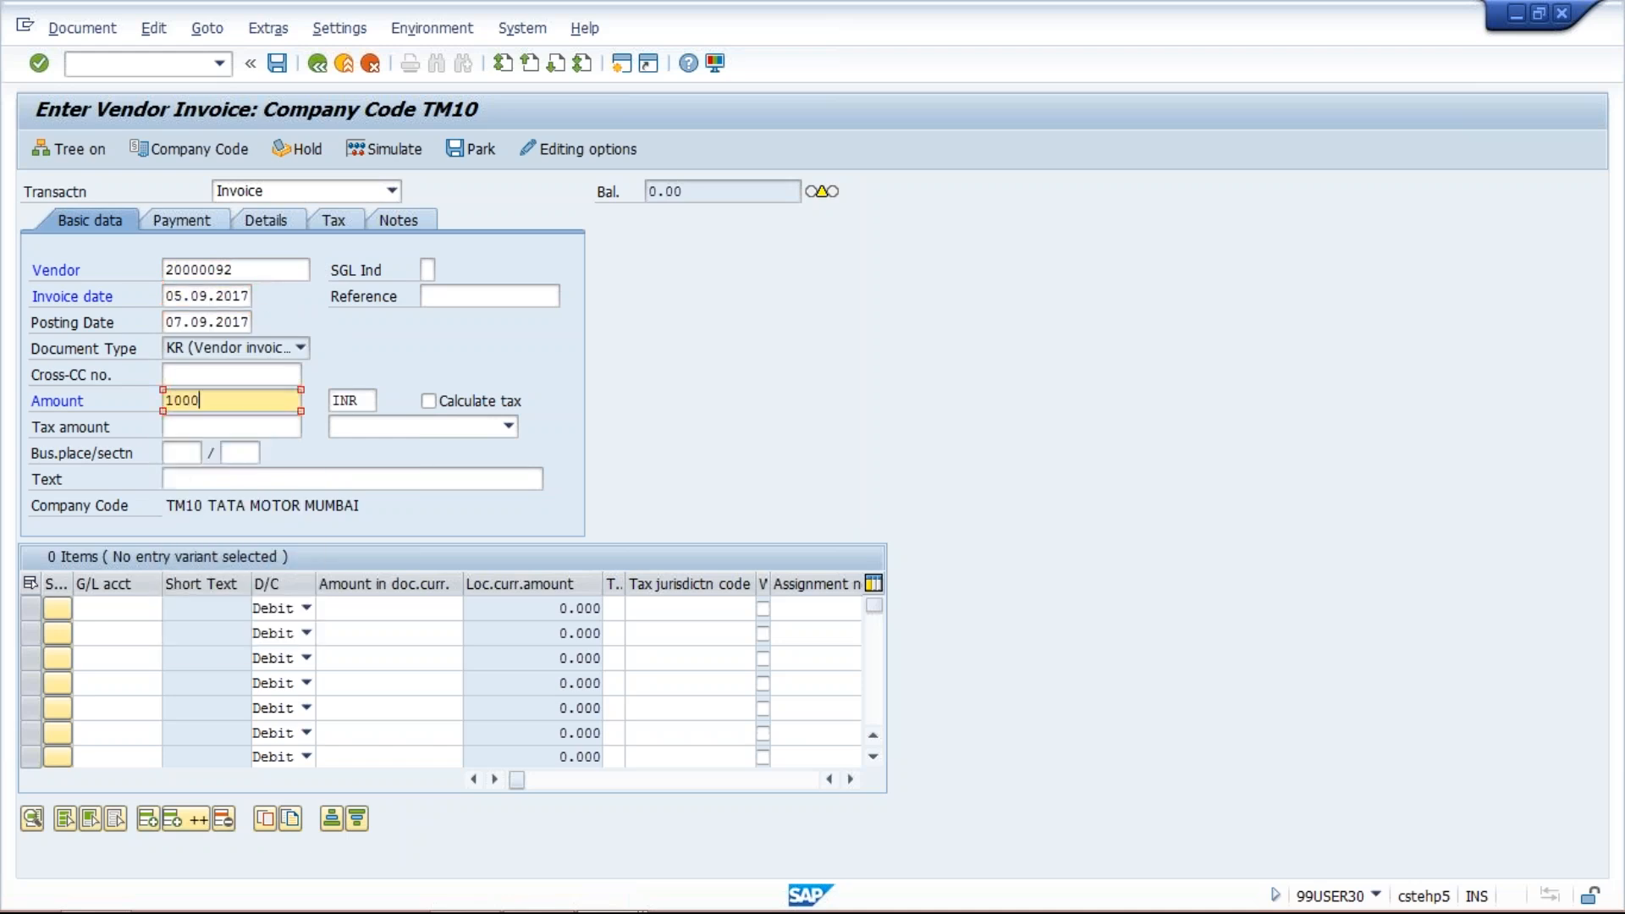
Add a debit line item of 1000 on G/L account 4000 and simulate the invoice.
click(127, 607)
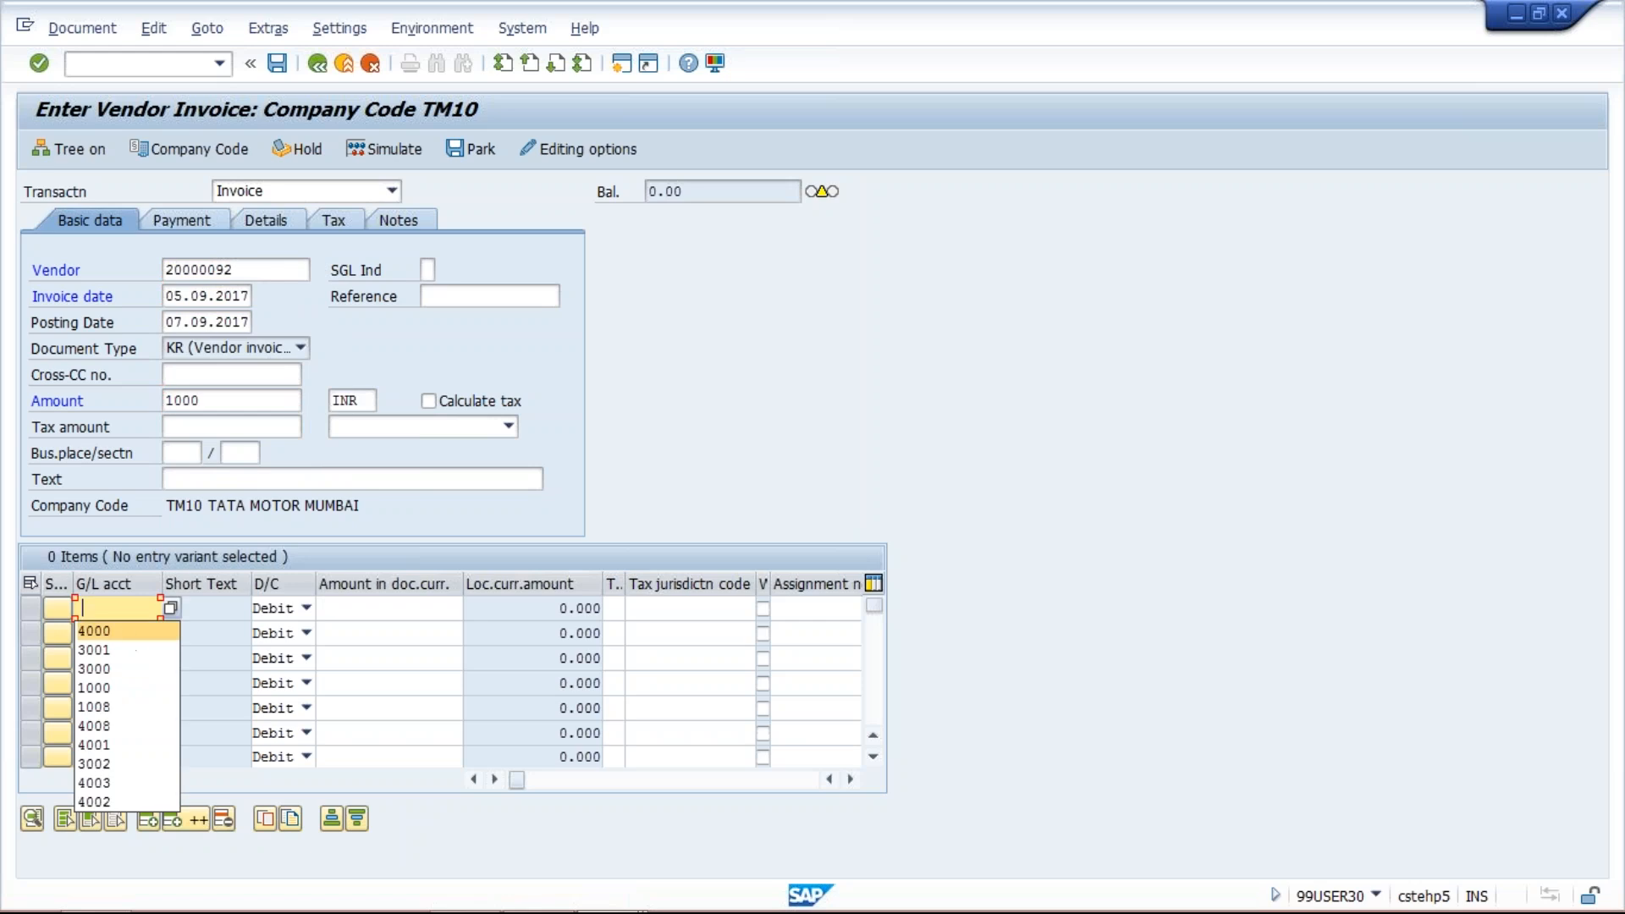
click(110, 631)
click(356, 607)
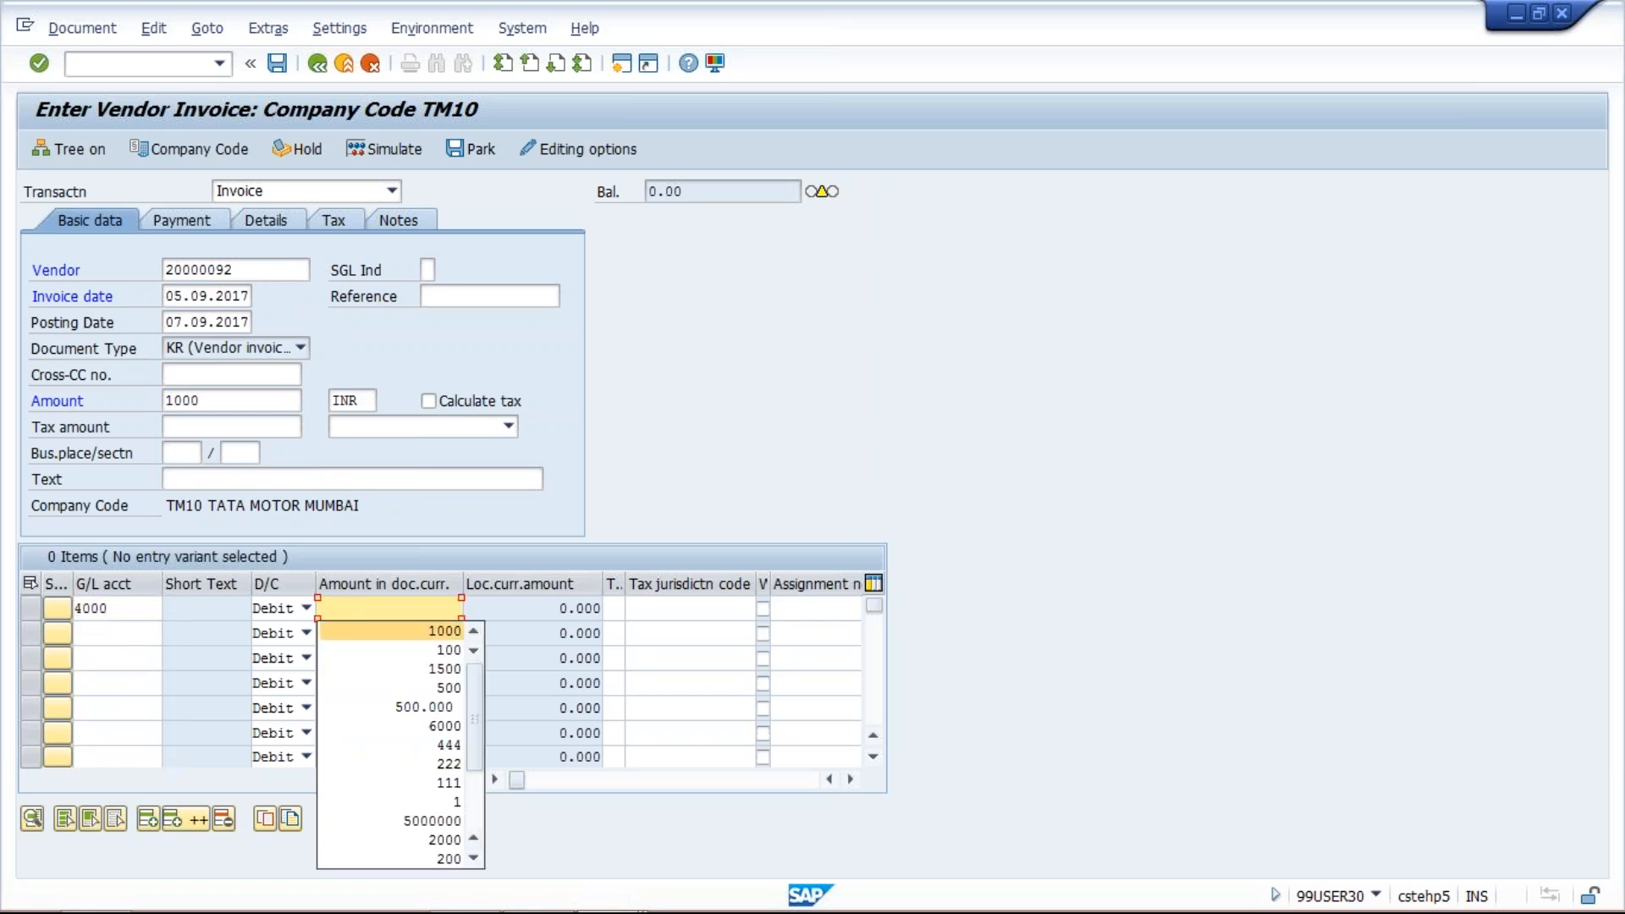
click(389, 630)
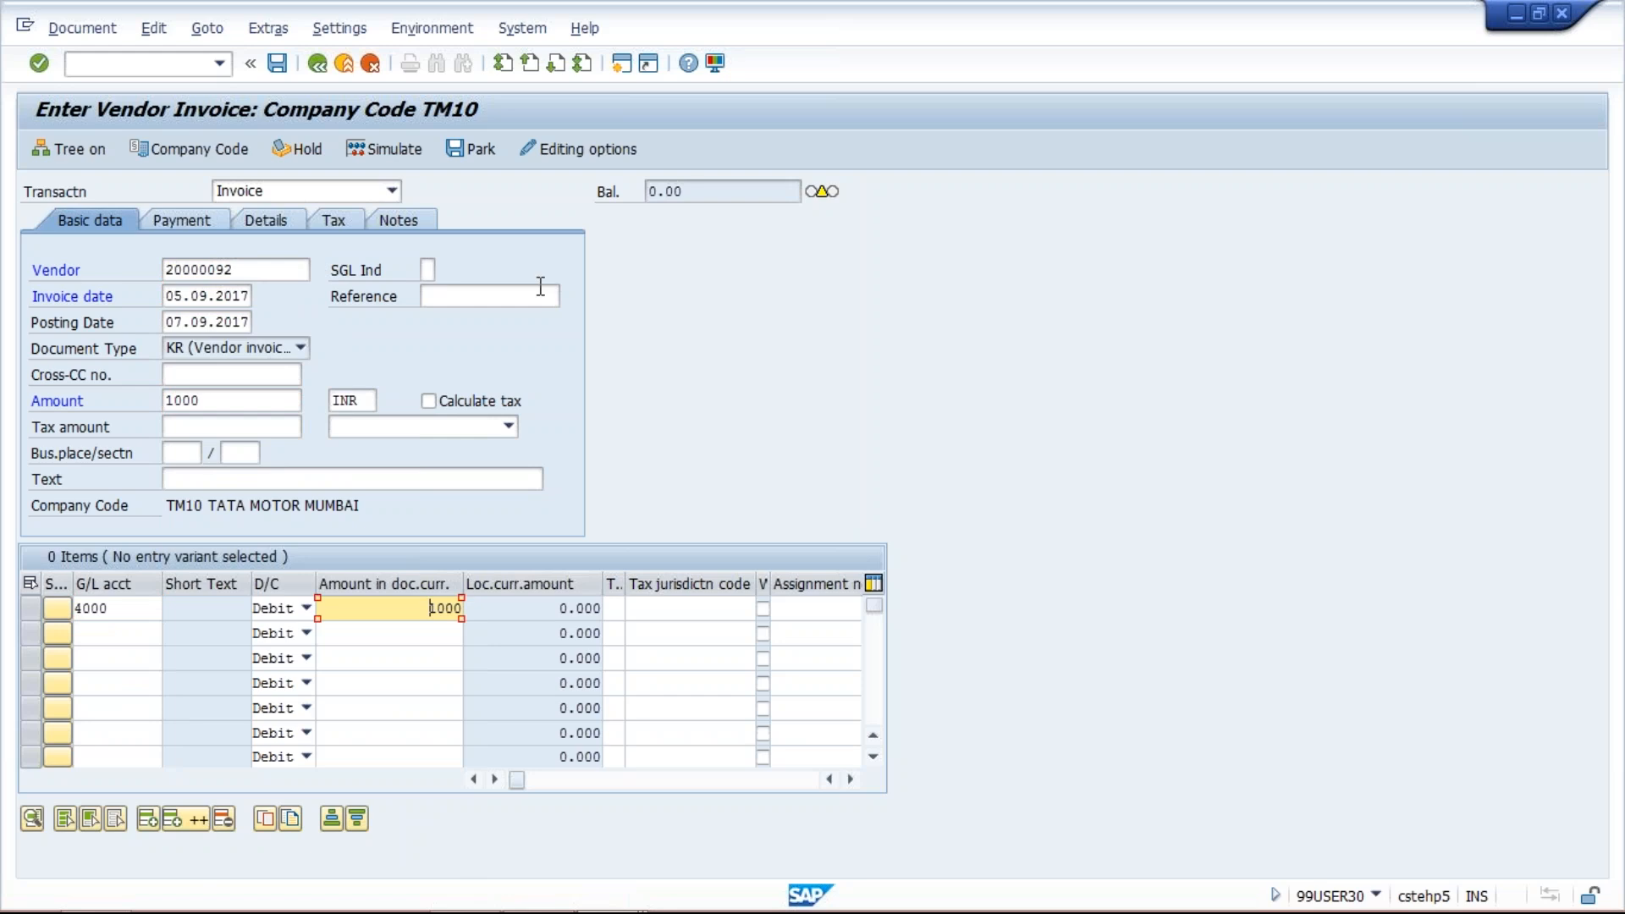
click(378, 149)
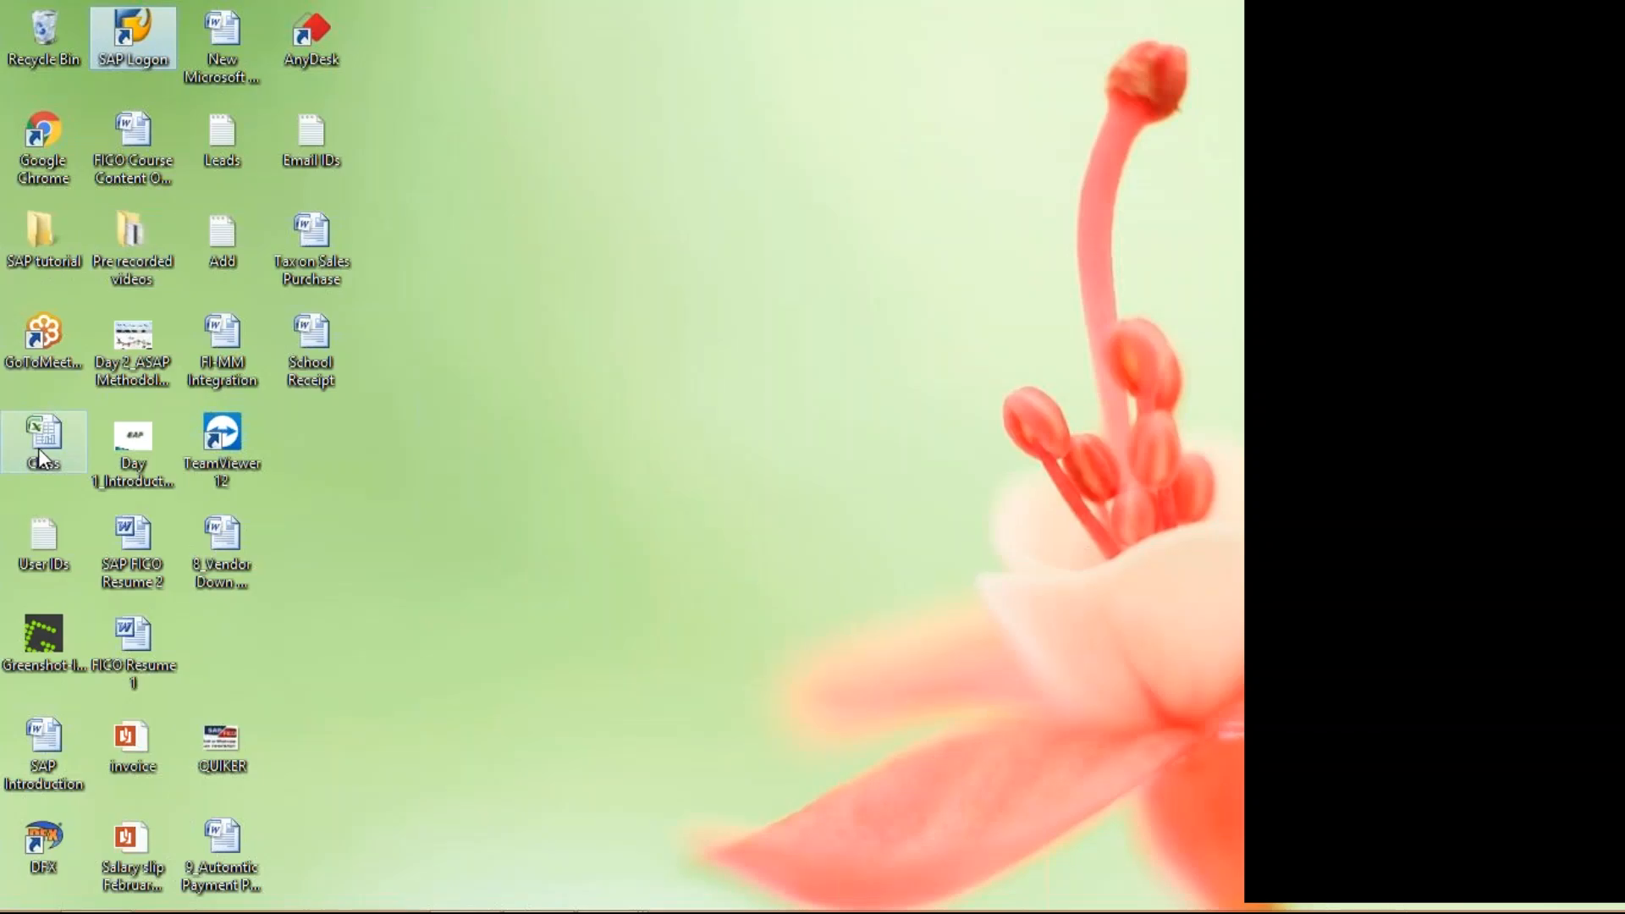
Open the Class workbook from the desktop in a maximized Excel window and enter 1000 in cell I4.
click(38, 448)
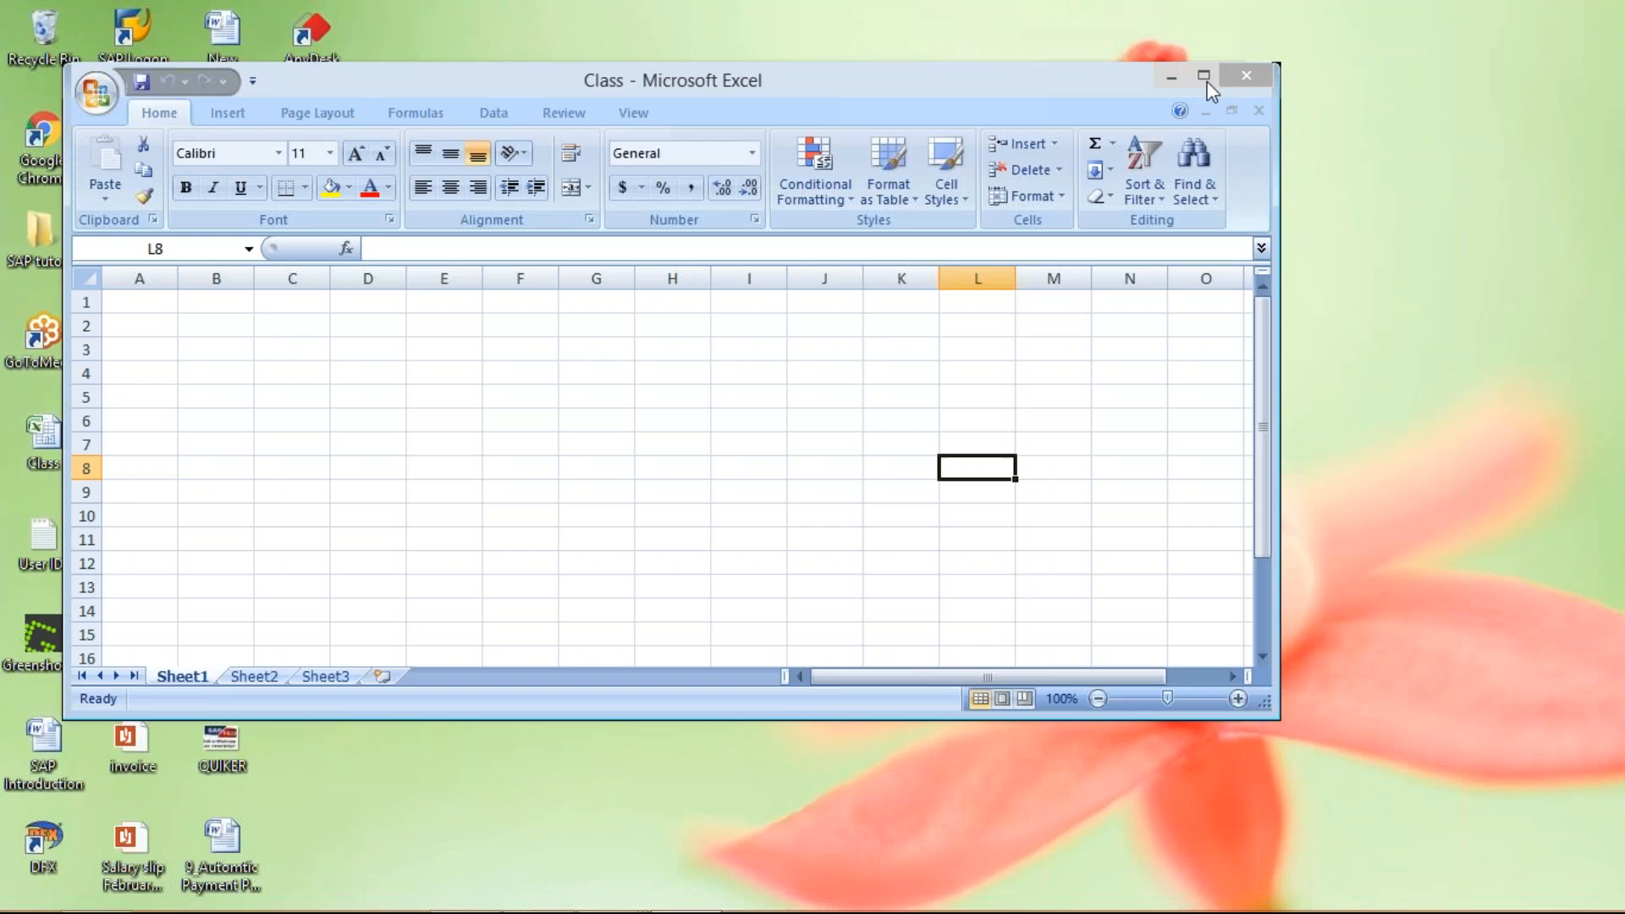
click(1206, 79)
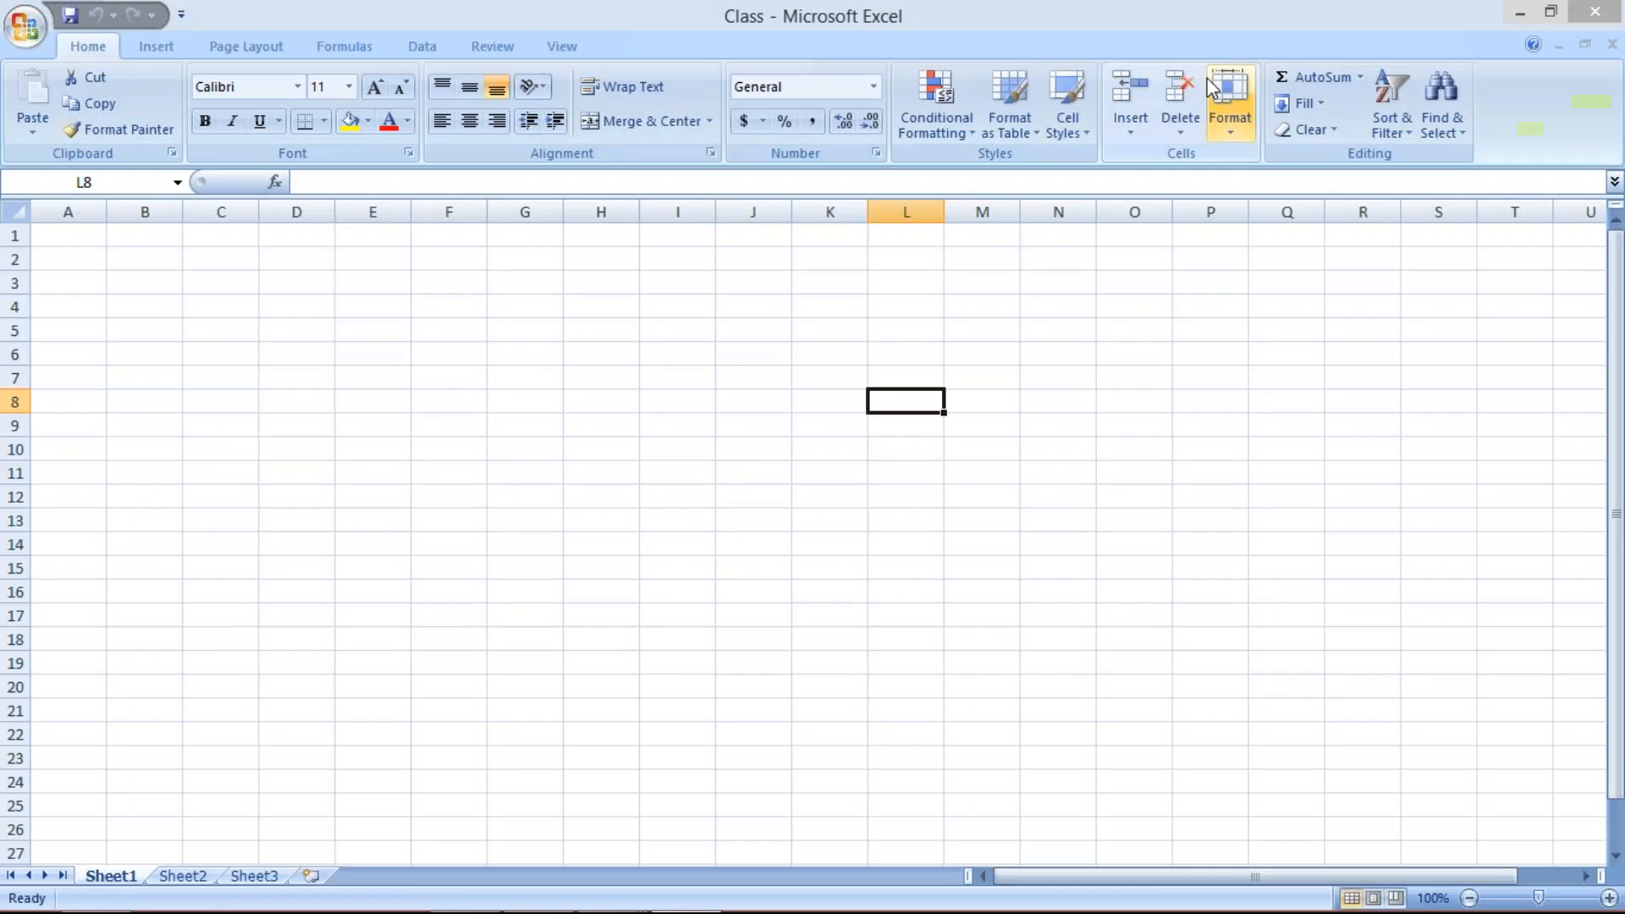
click(692, 313)
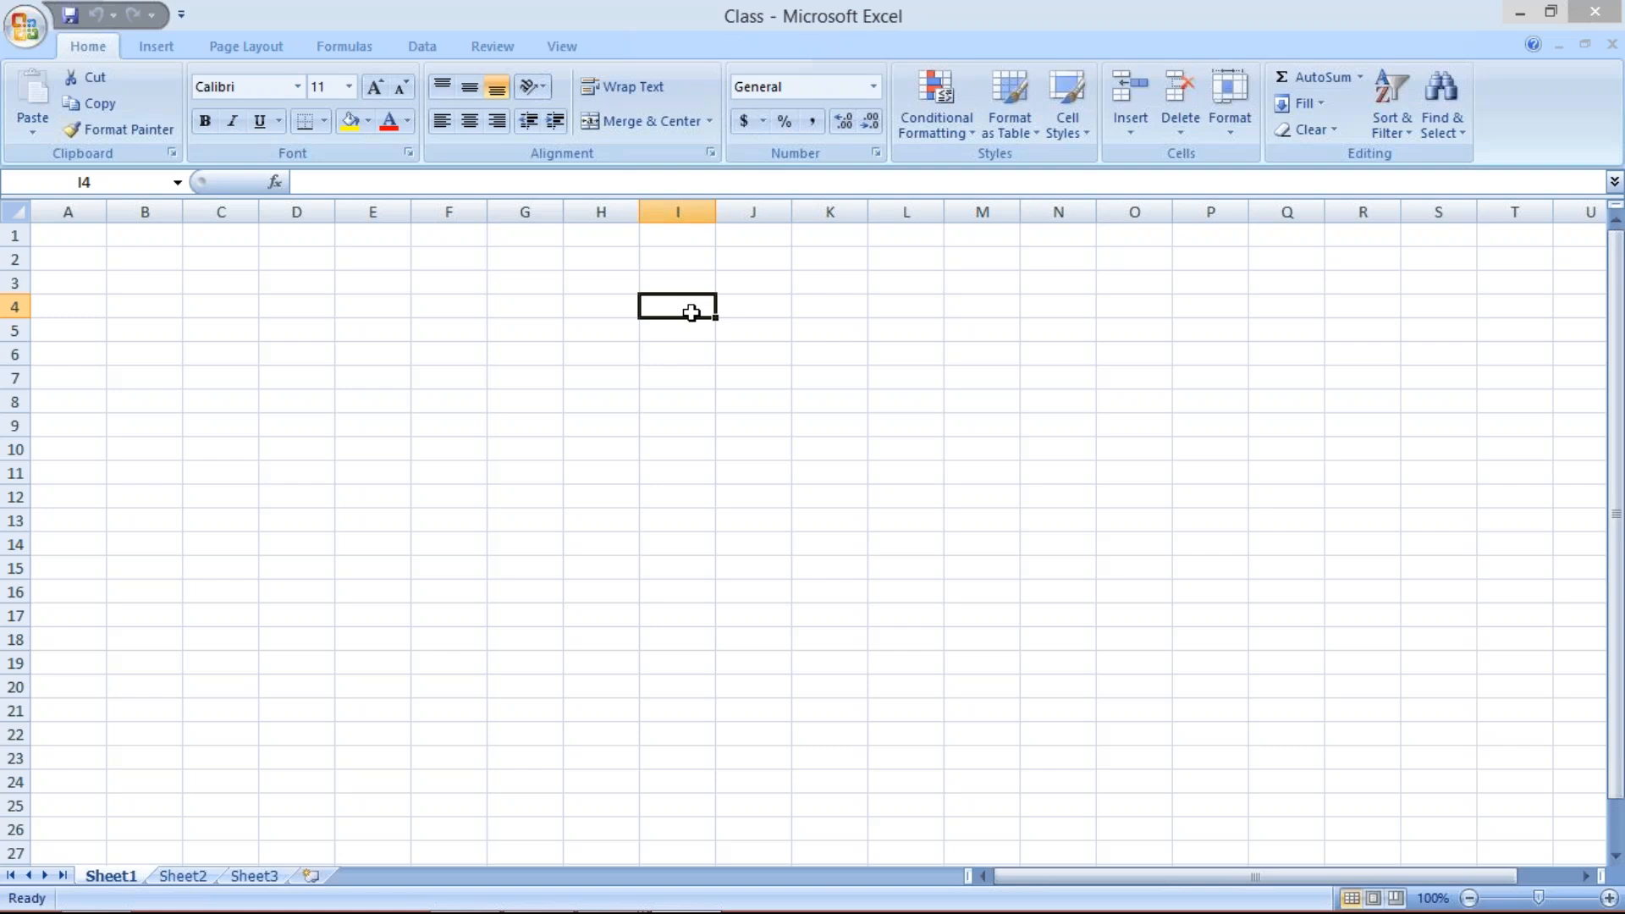
text(1000)
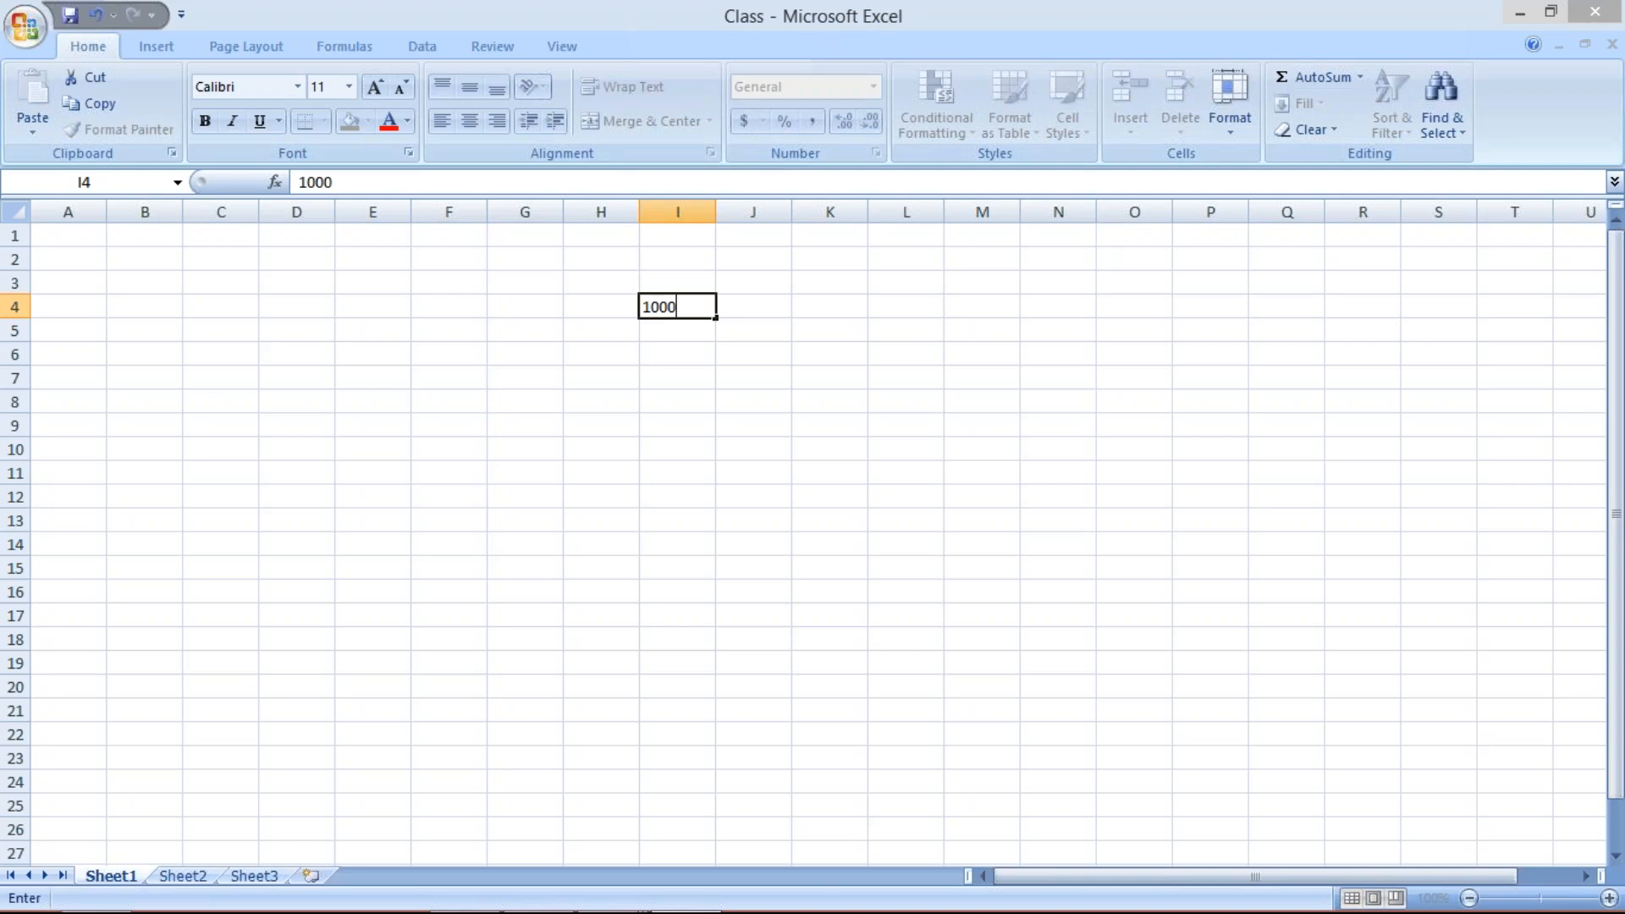
key(Return)
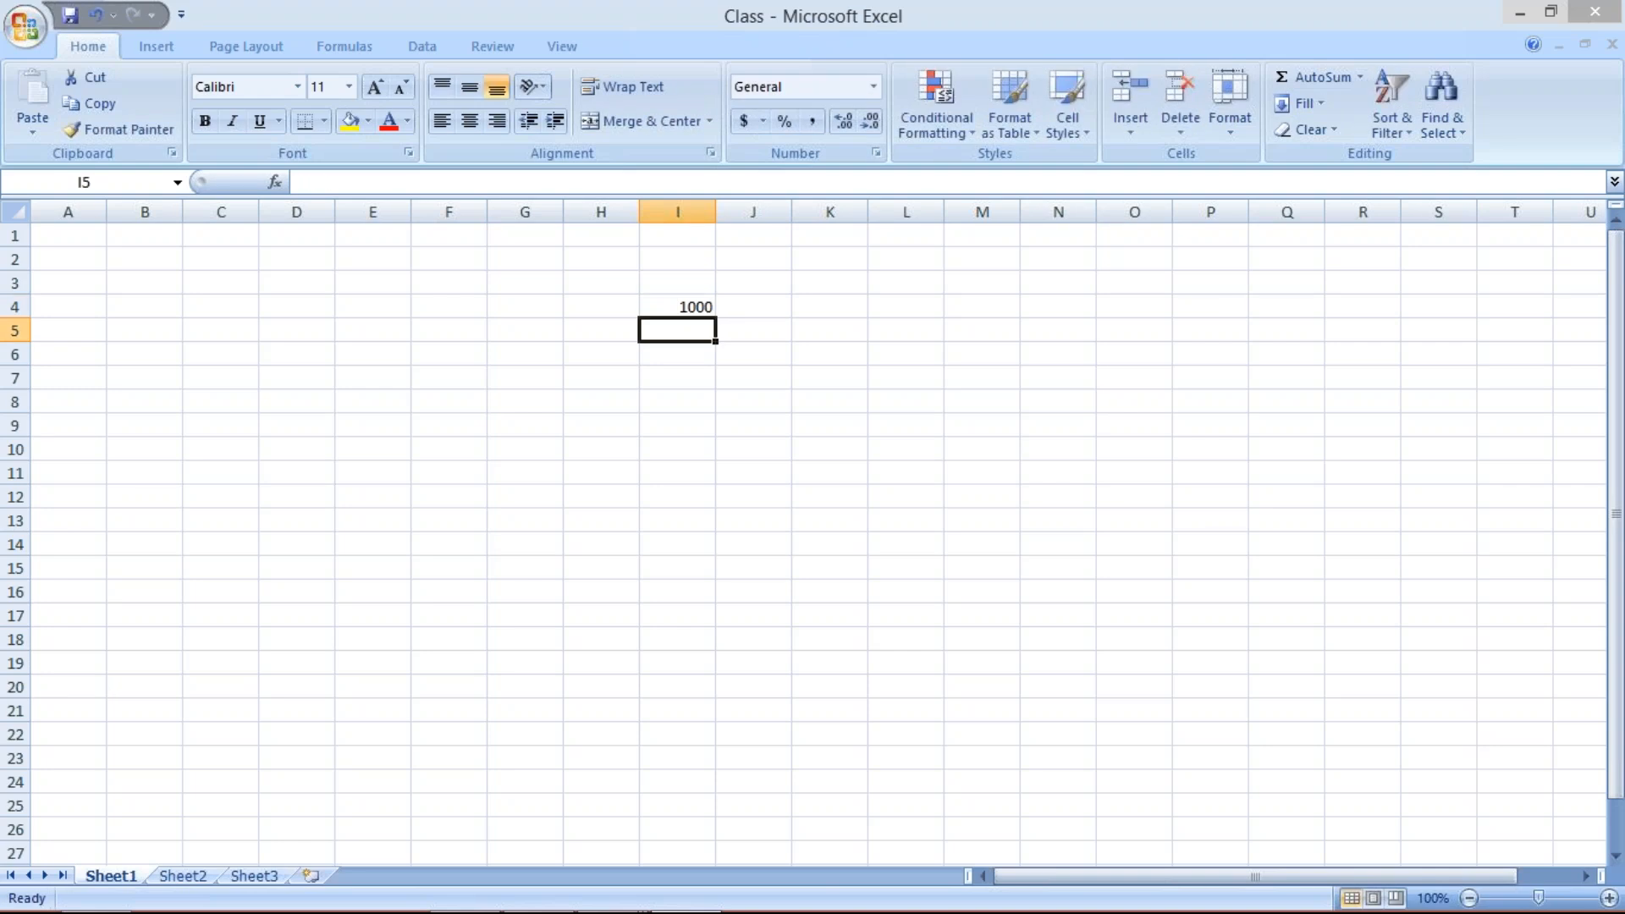
Label the amount in row 4 by entering INV. in cell J4.
click(767, 305)
text(I)
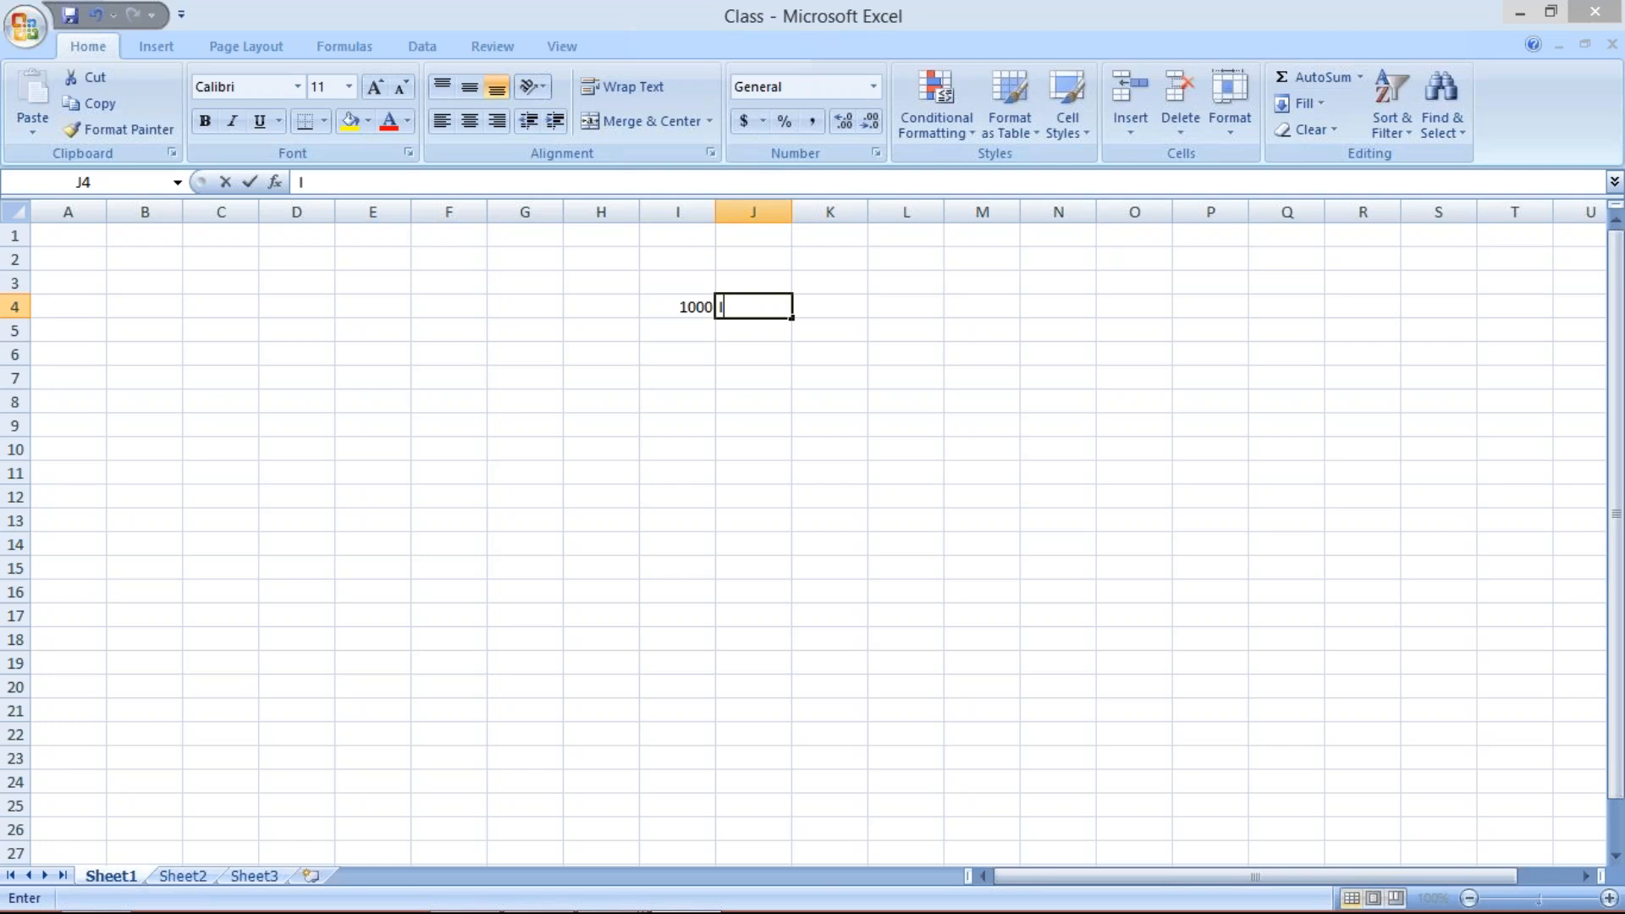
text(NV.)
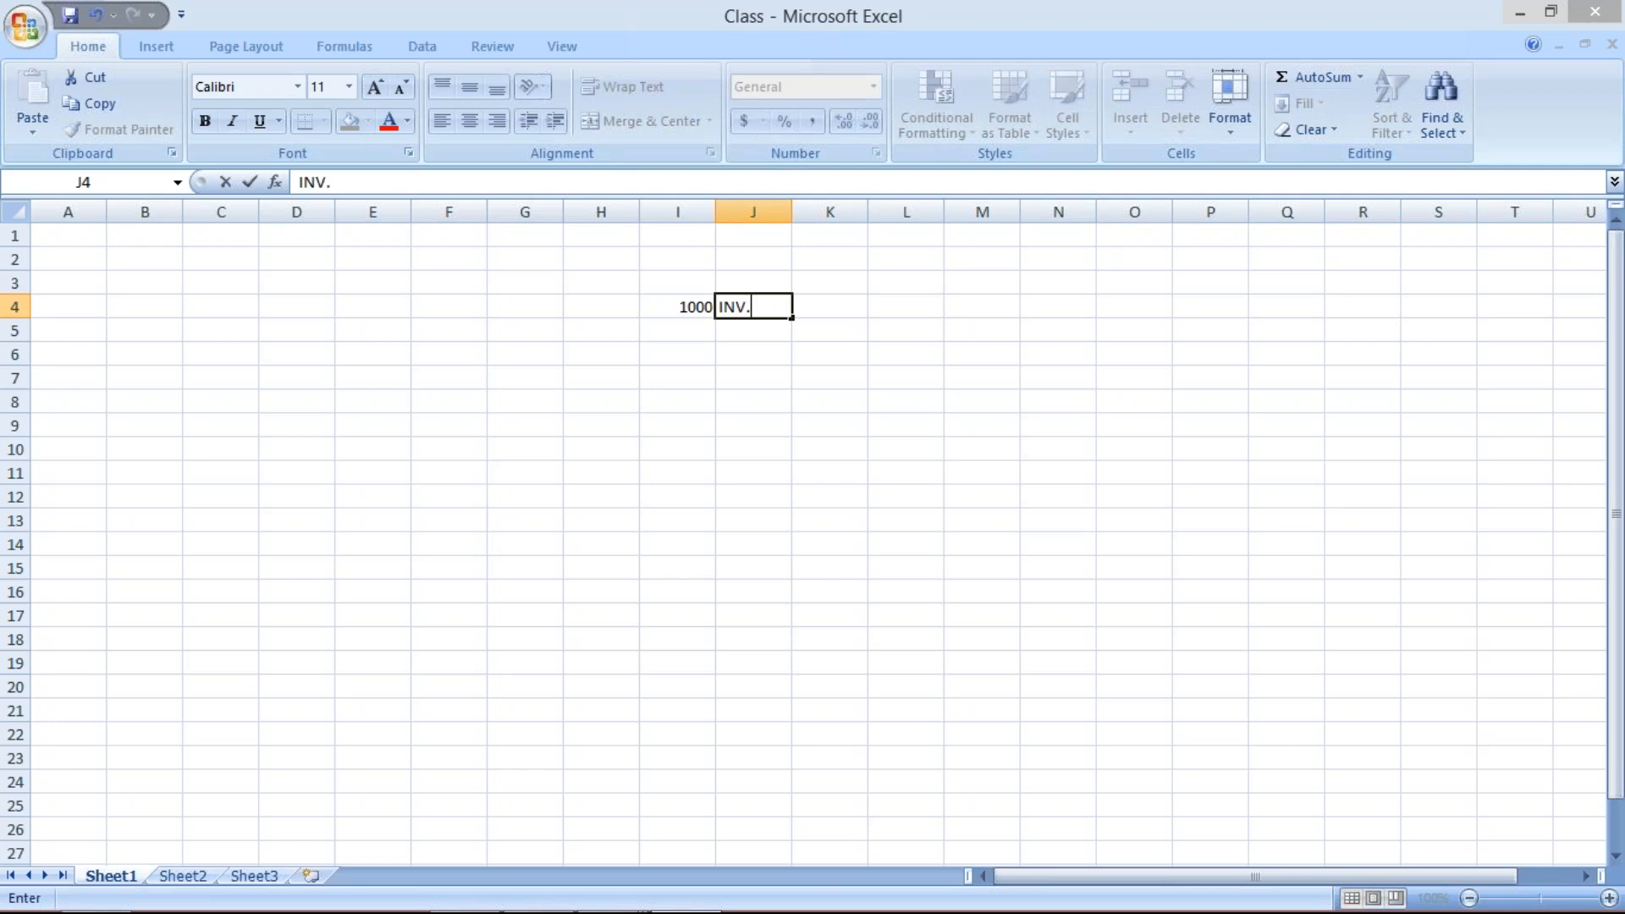
key(Return)
click(668, 333)
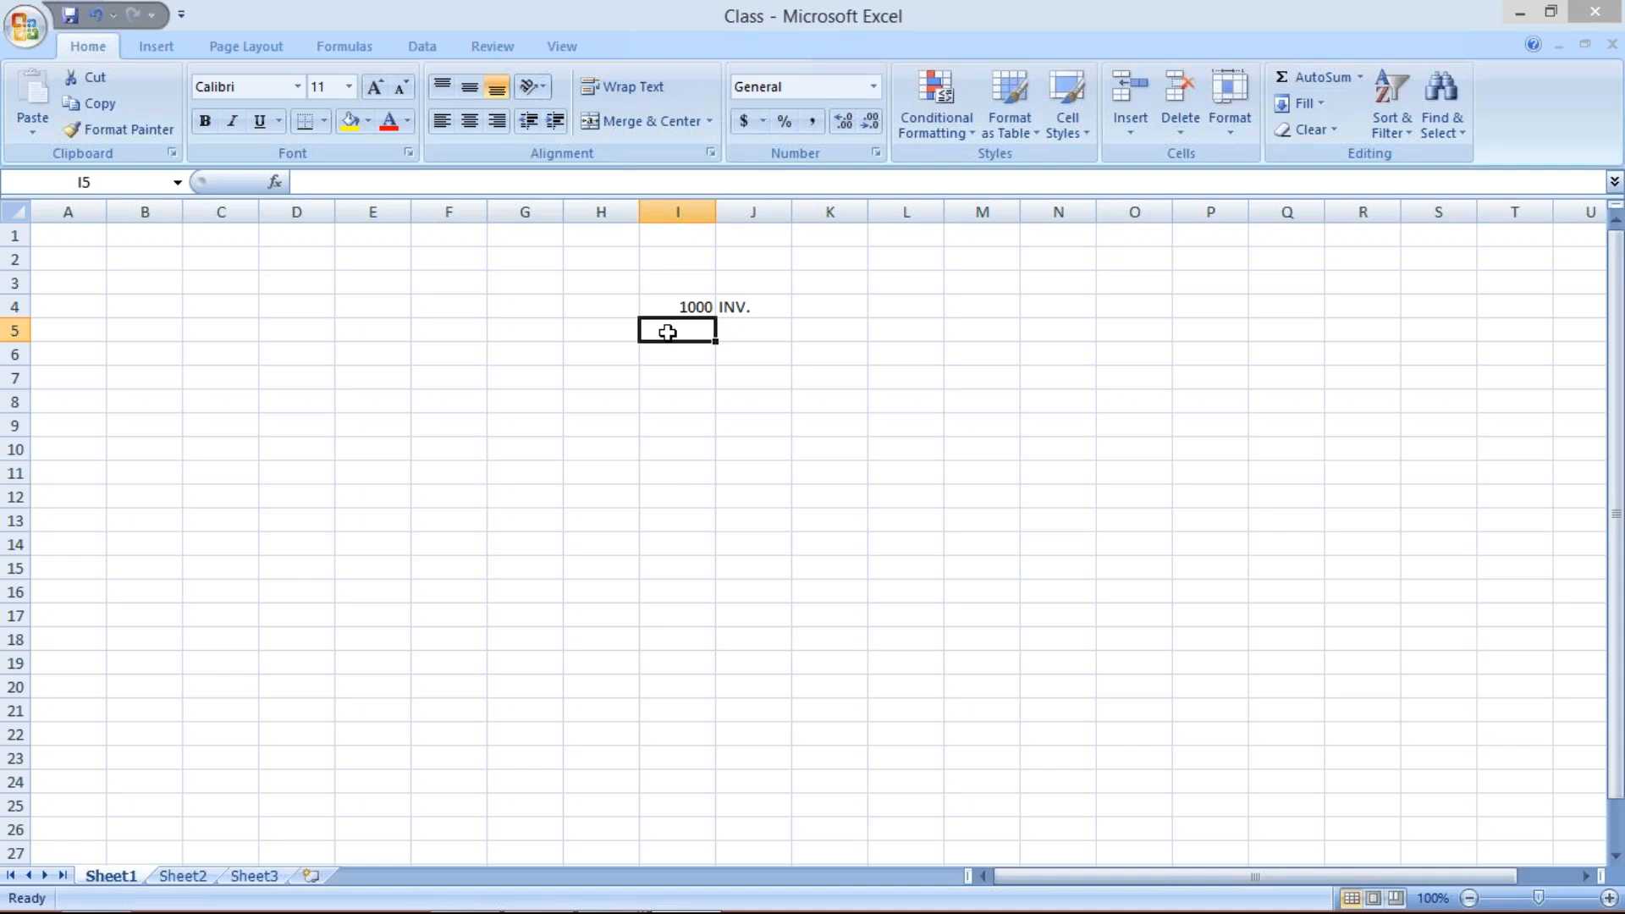
click(754, 332)
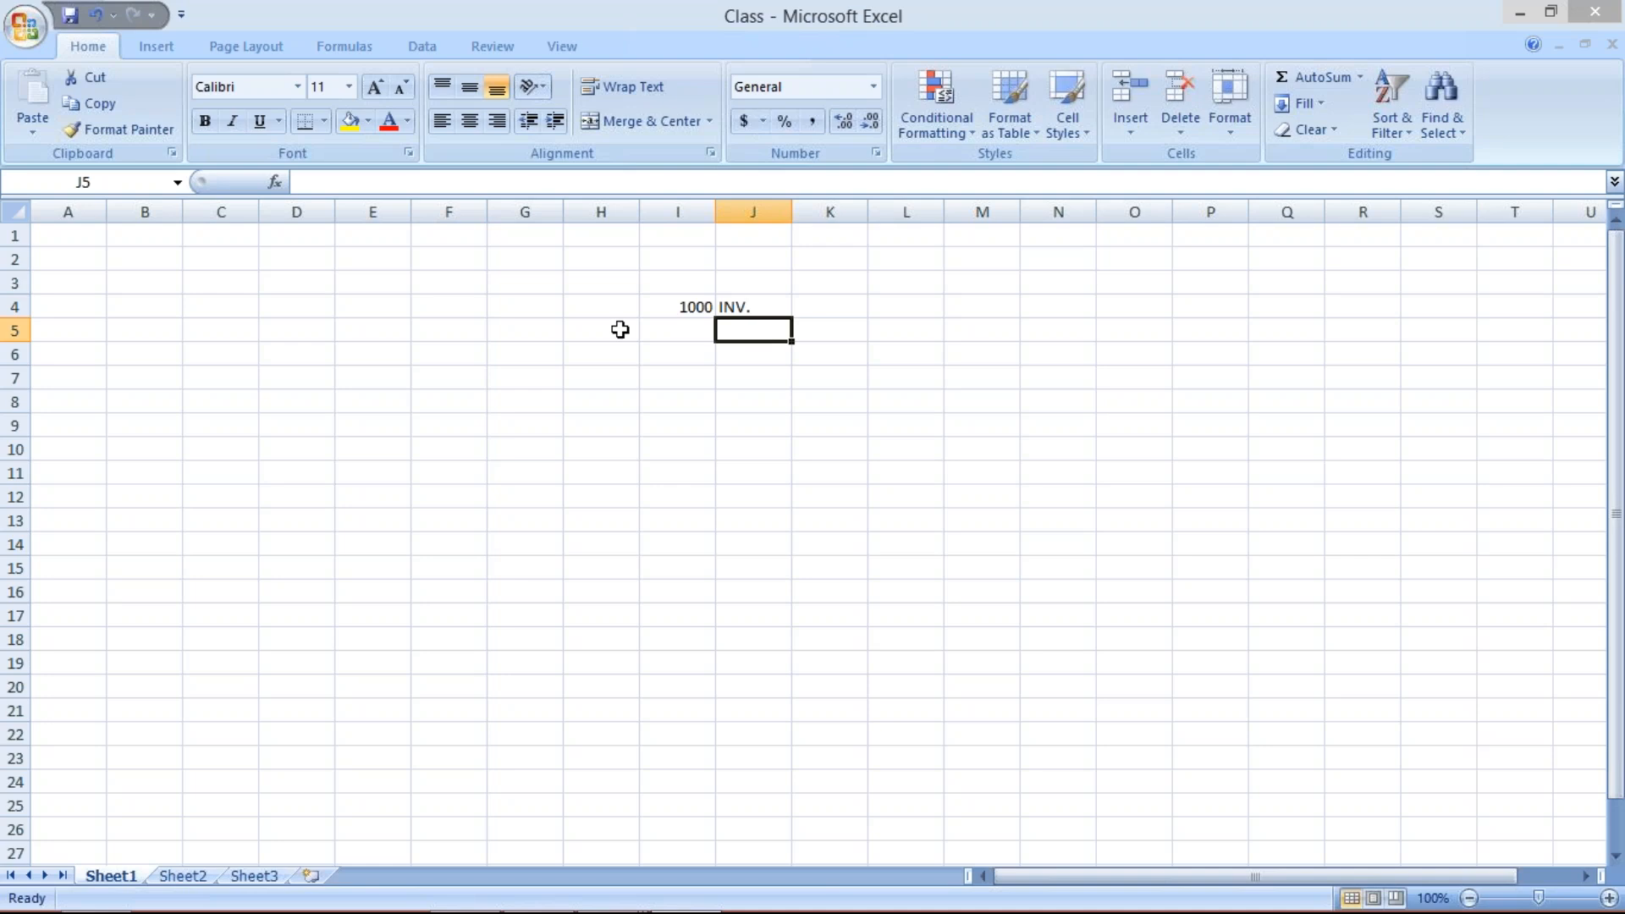
click(610, 310)
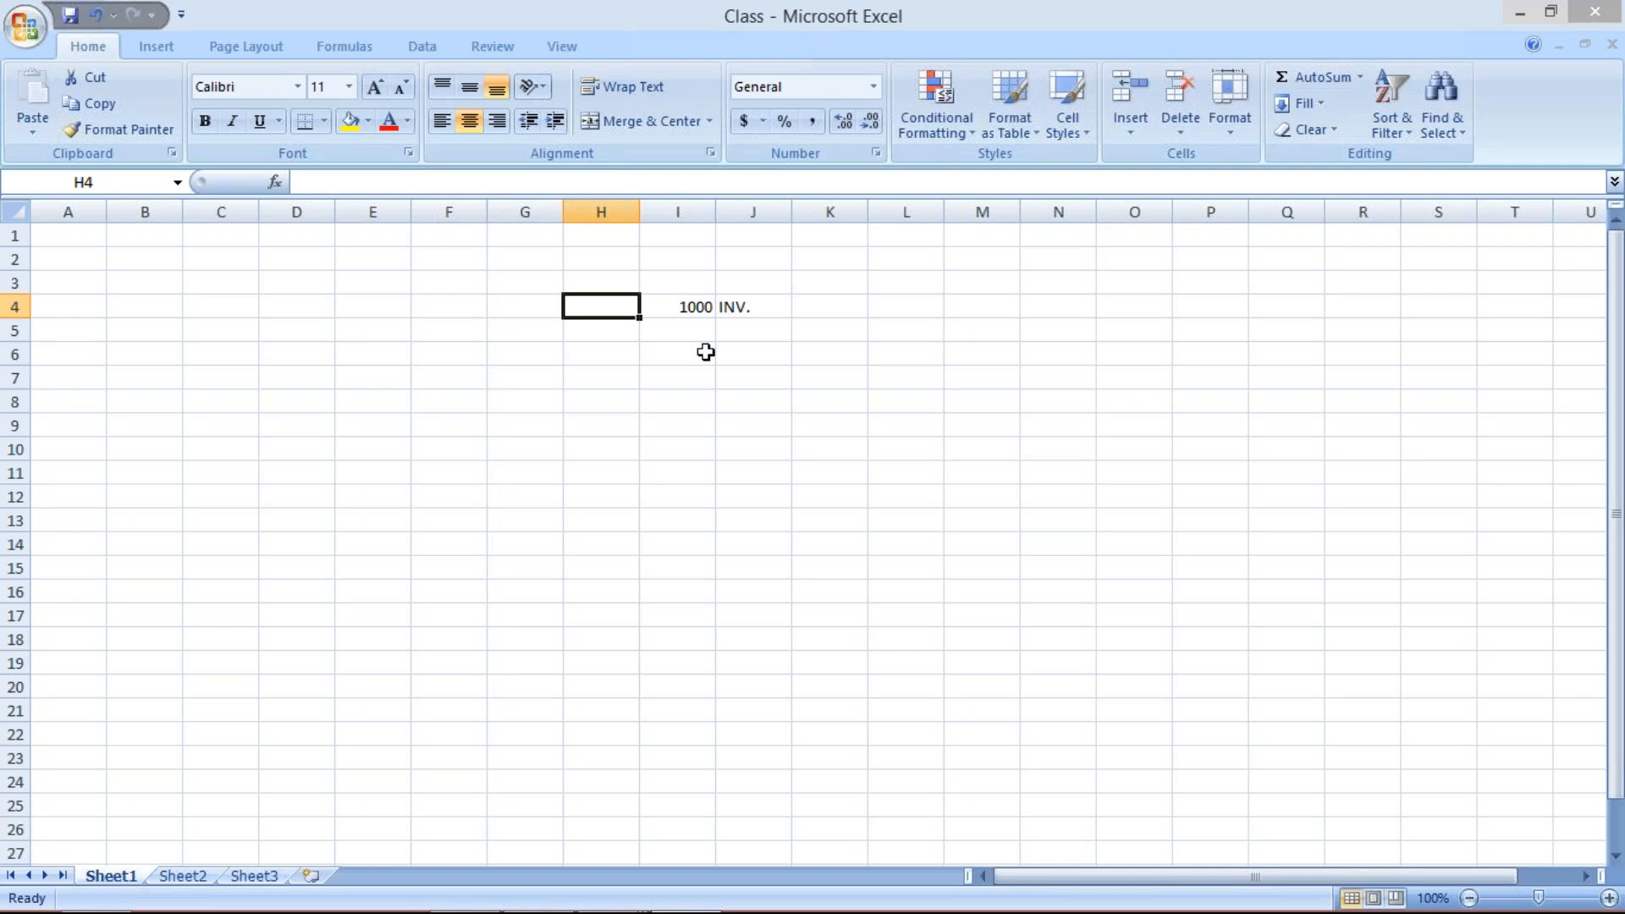
click(695, 337)
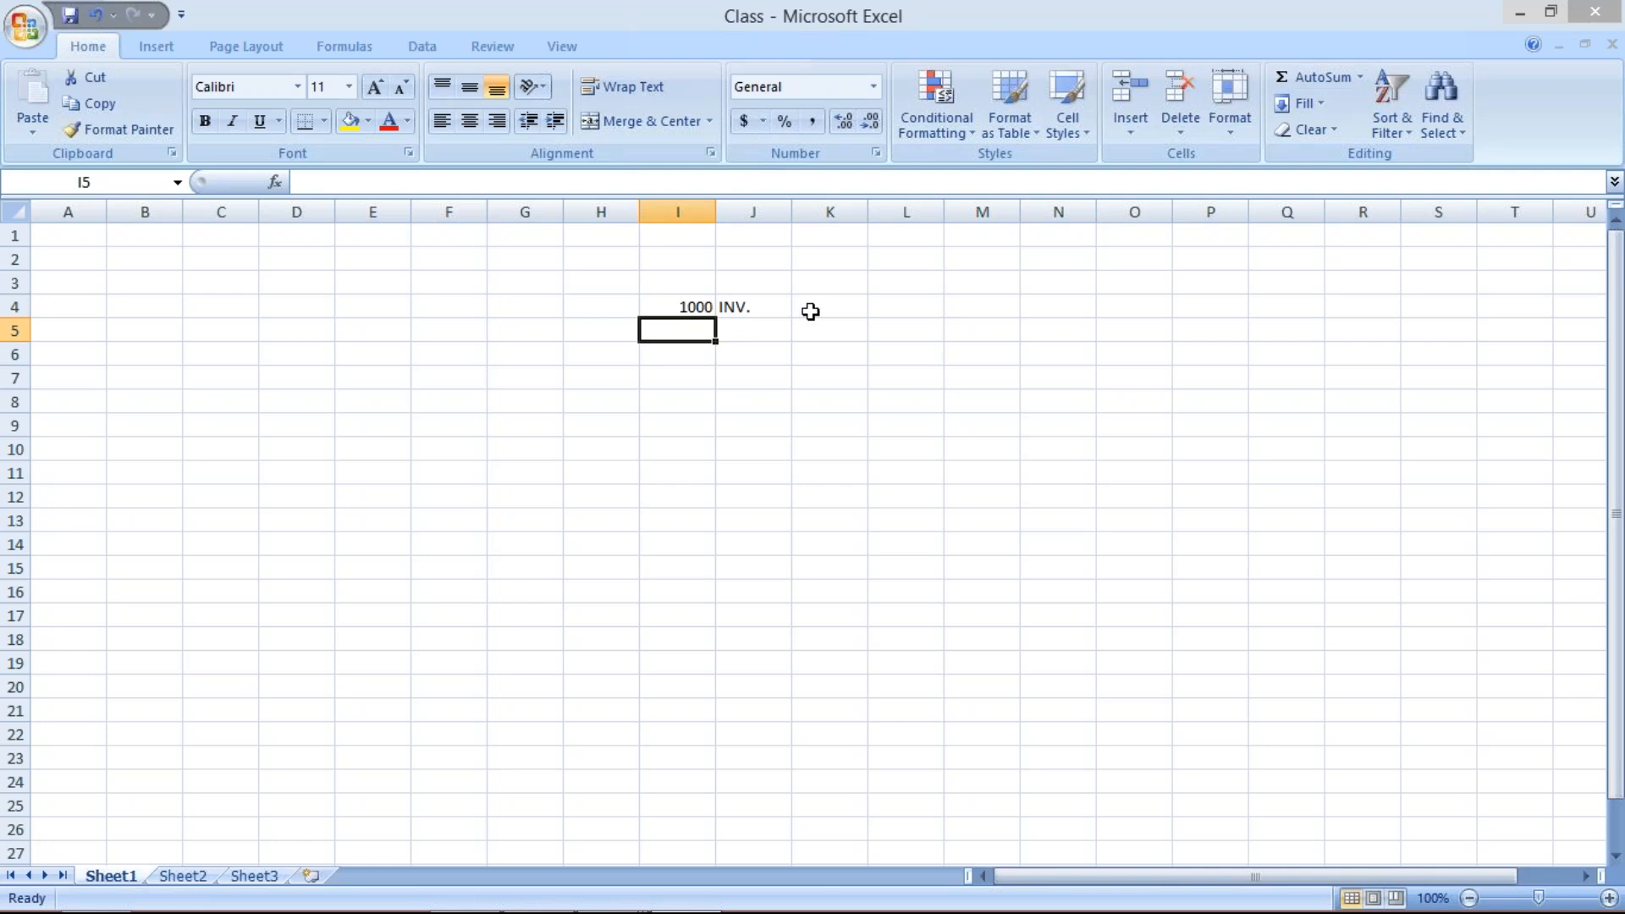
click(608, 307)
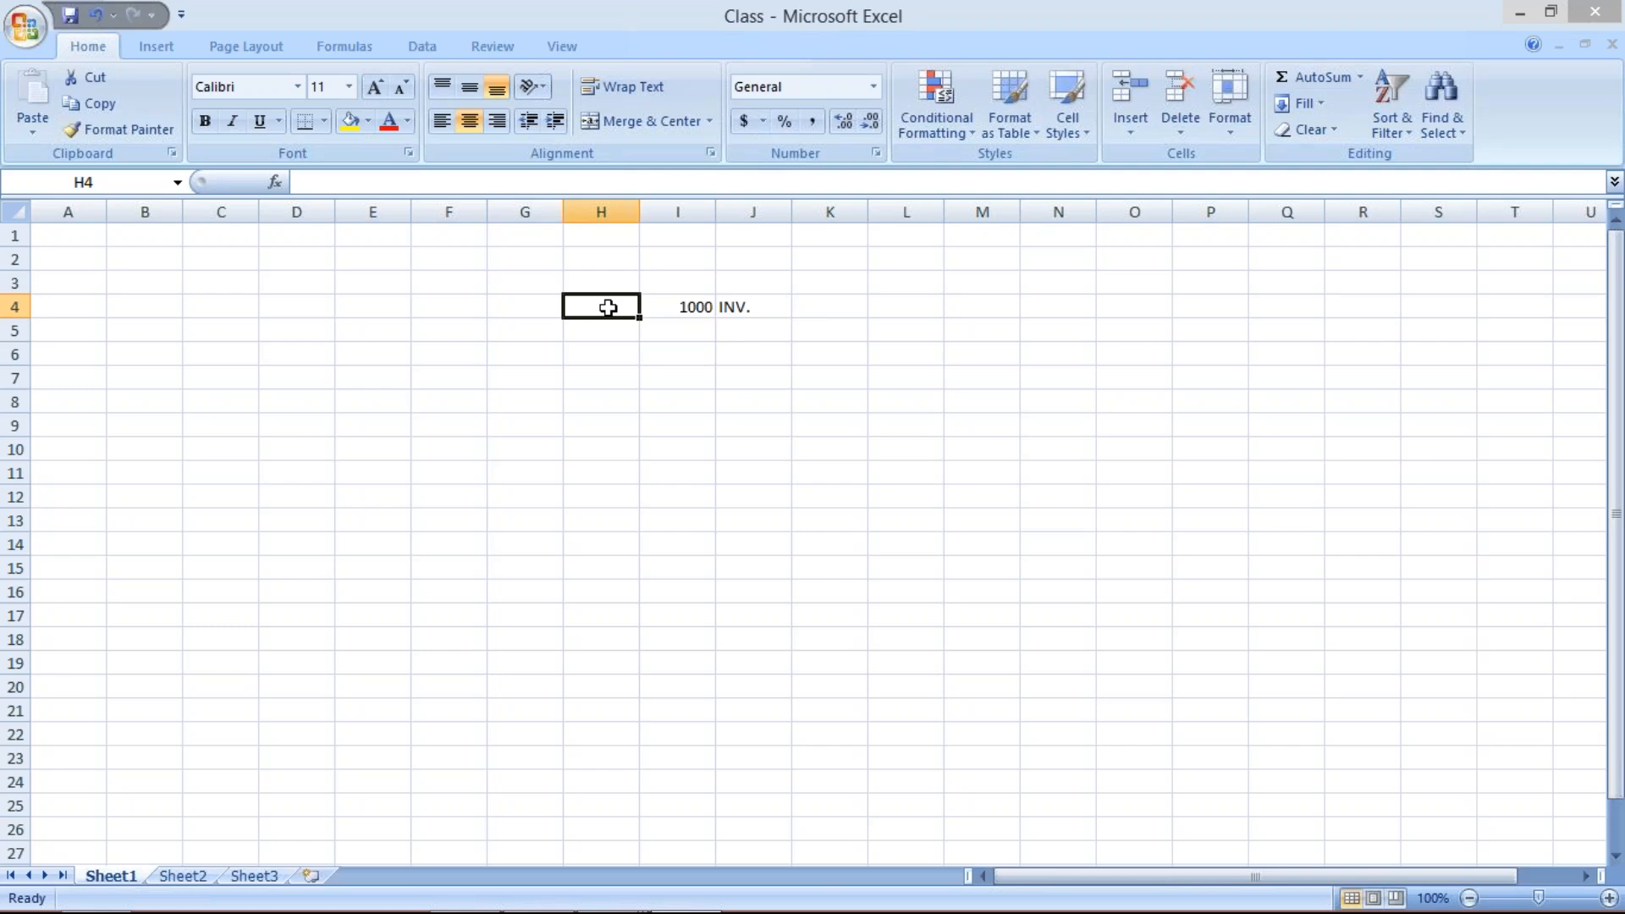
click(672, 307)
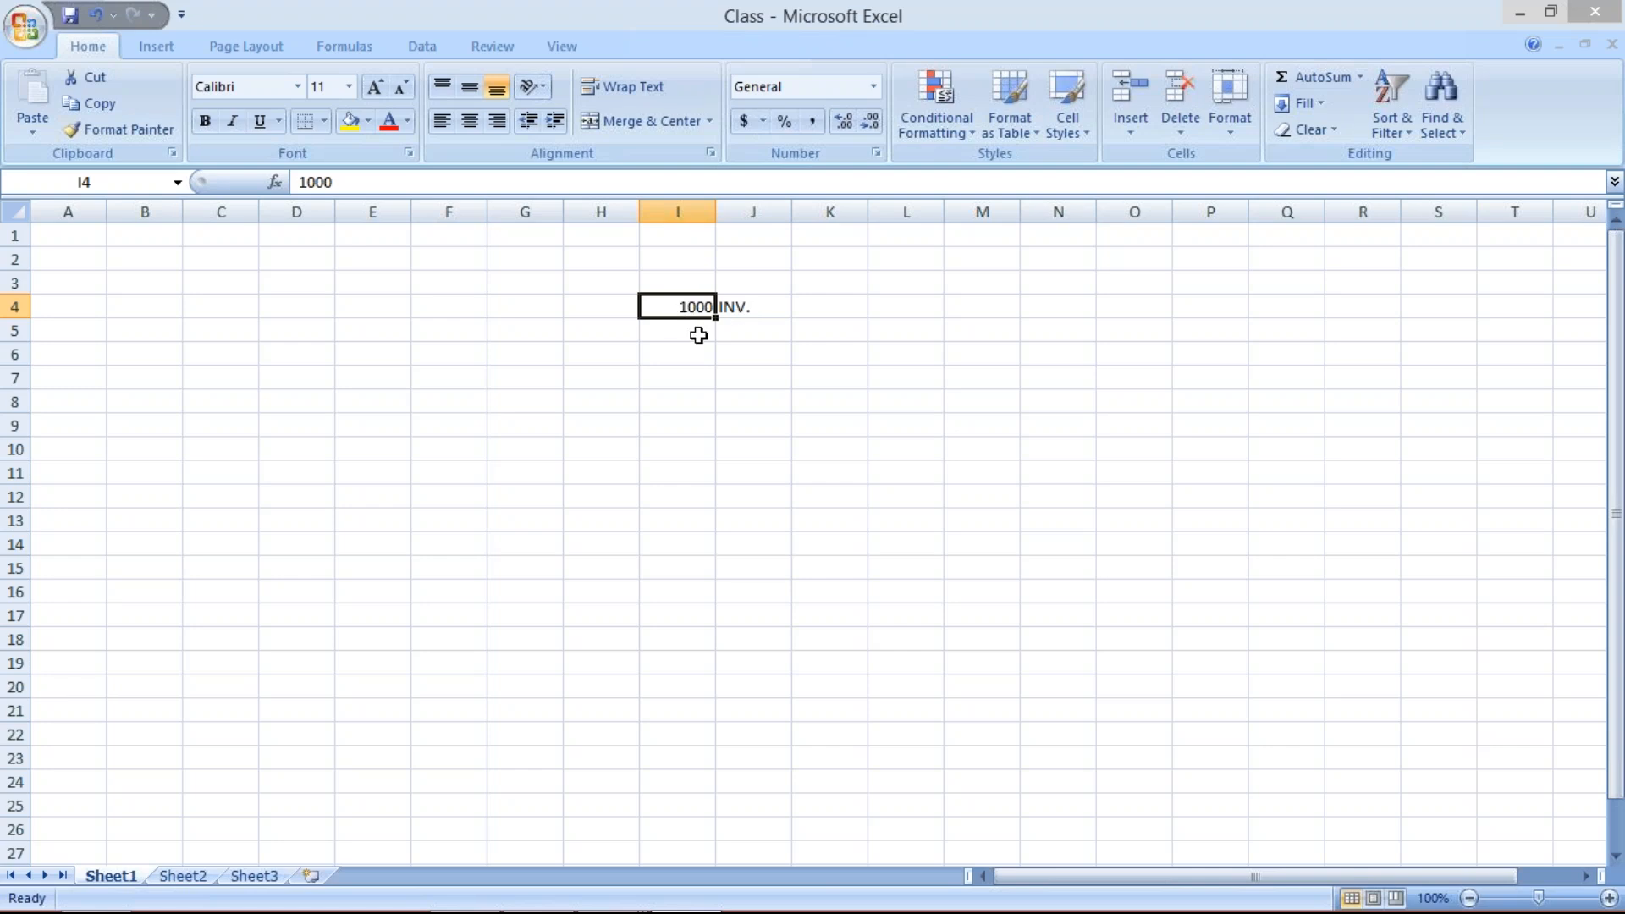
Enter the amounts 300 and 700 in cells I5 and I6 below the invoice amount.
click(698, 336)
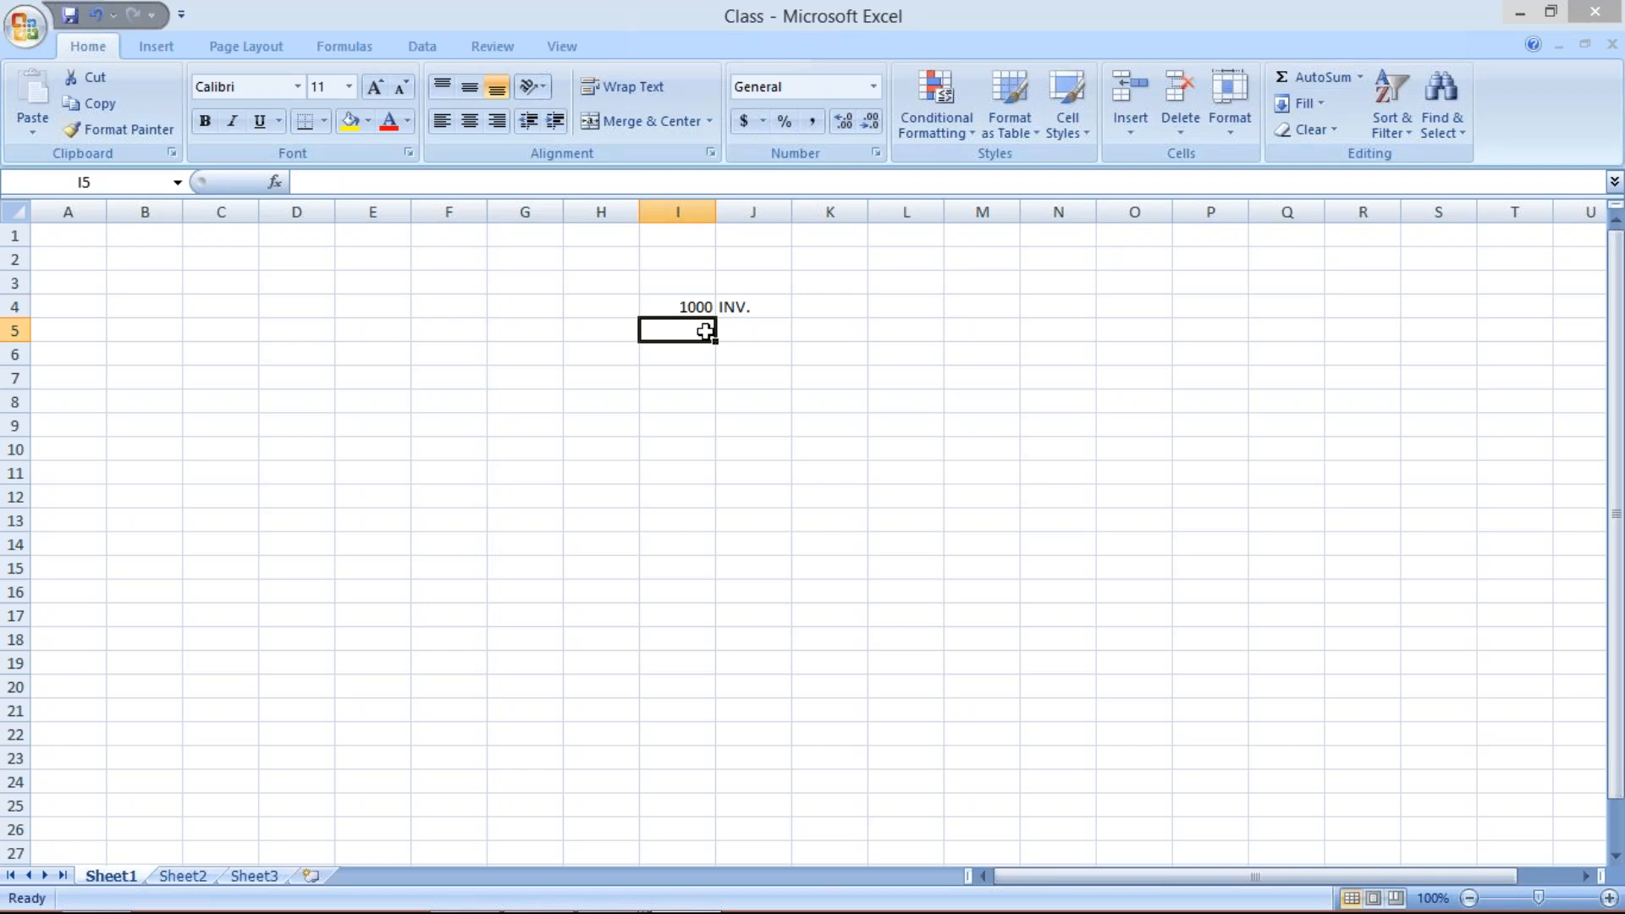
text(300)
key(Return)
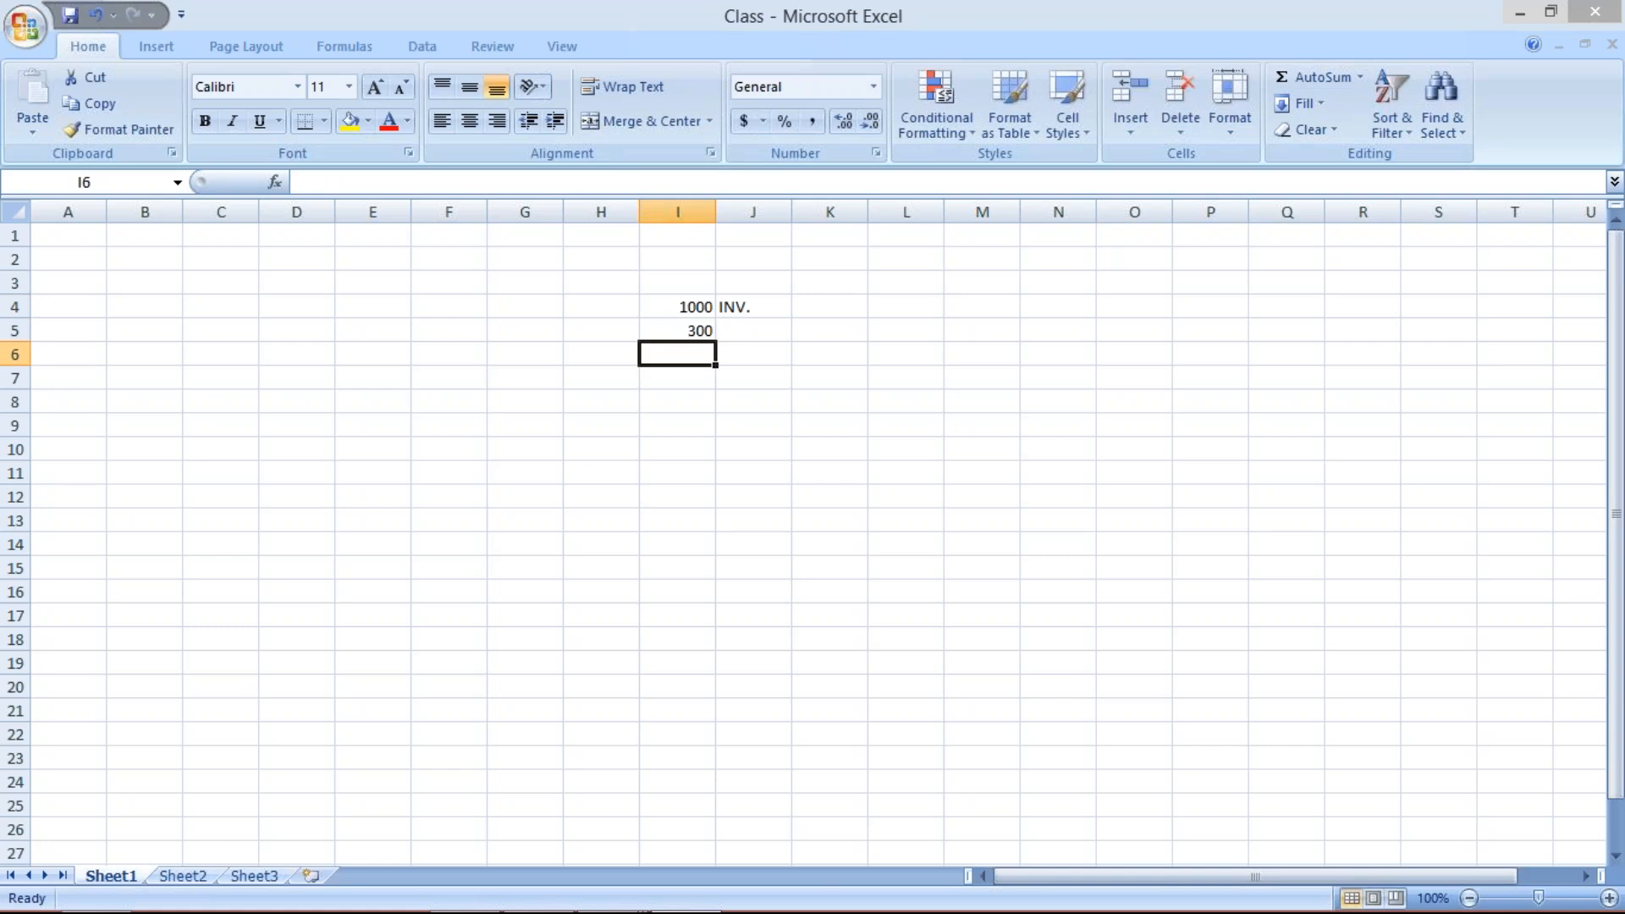
text(700)
key(Return)
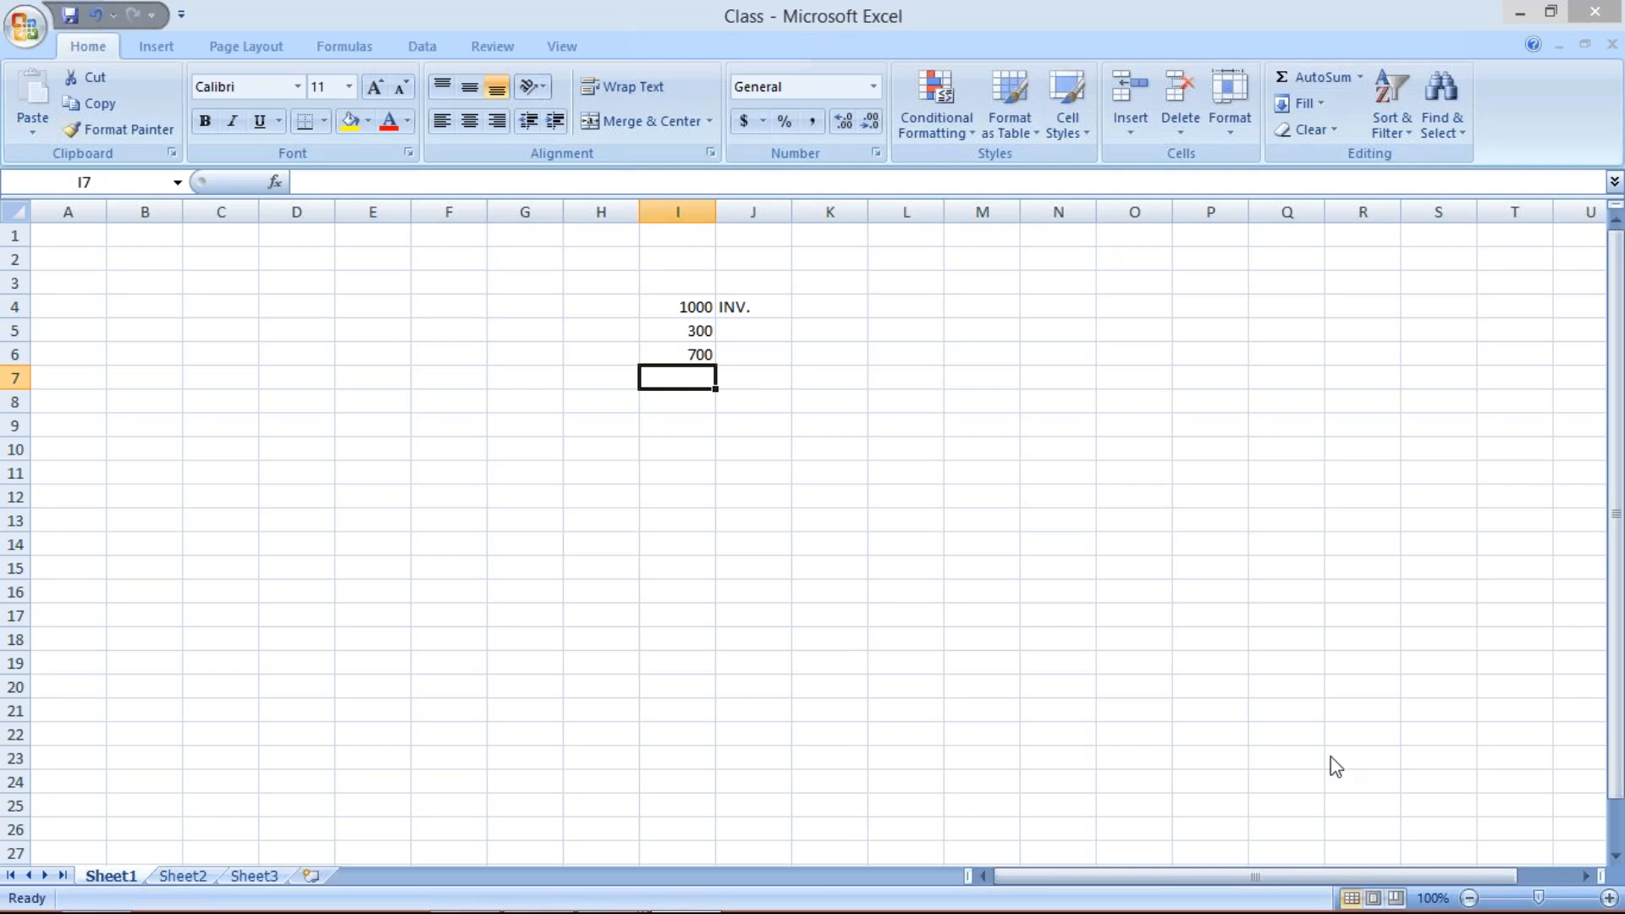
click(1392, 785)
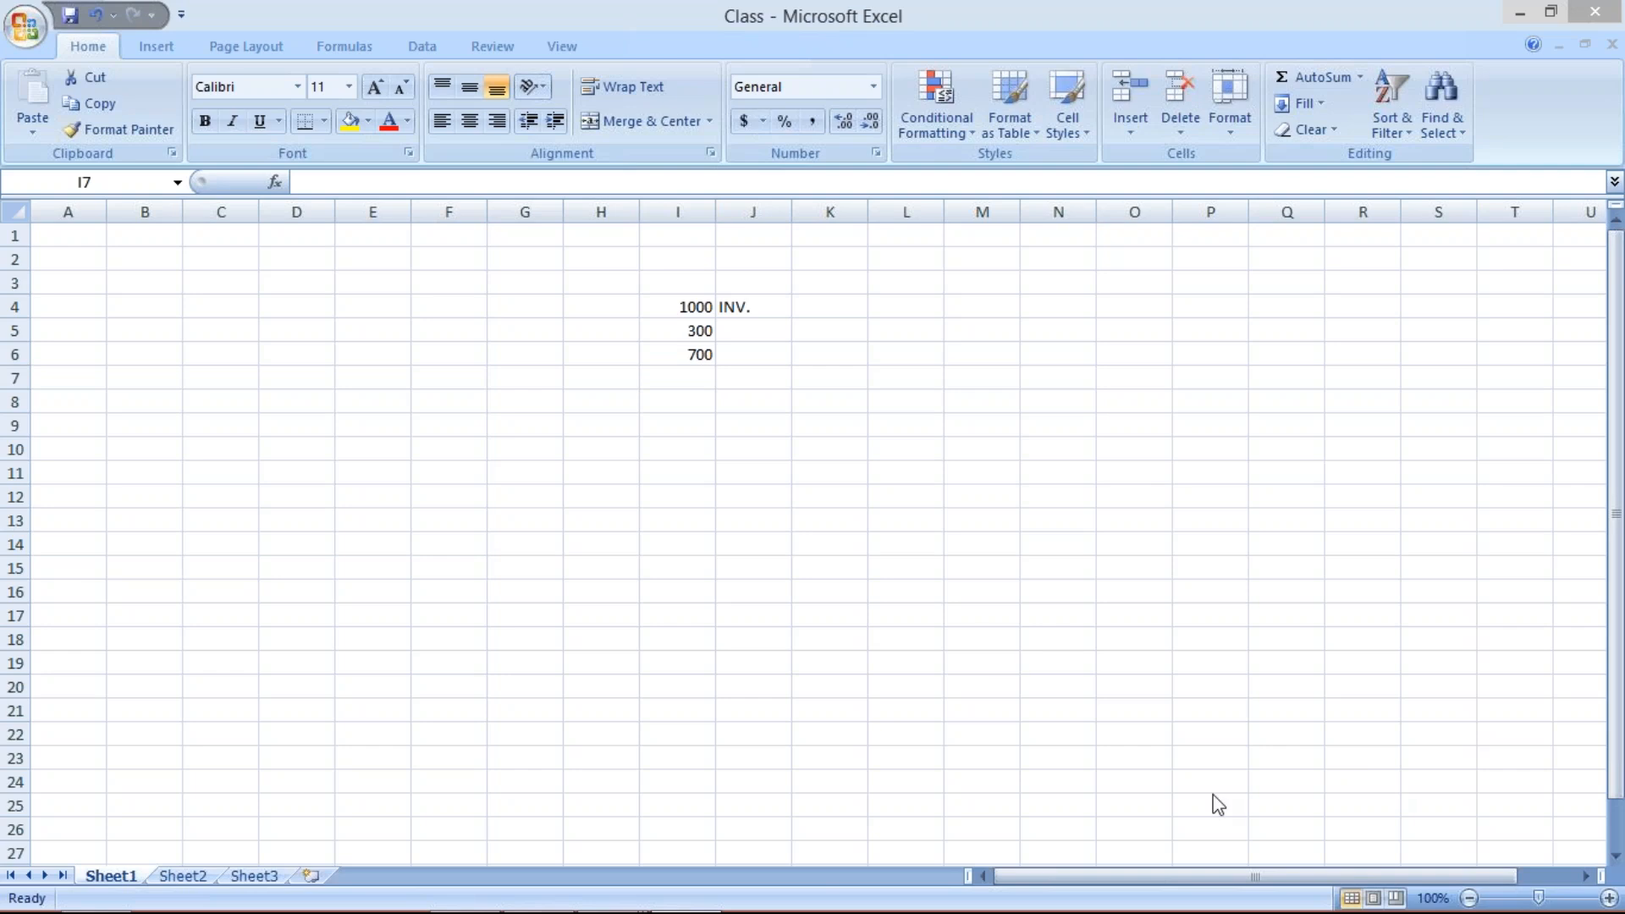
click(987, 637)
click(837, 745)
Switch back to SAP's Document Overview session, try to start transaction /NFB65 and decline the detailed error description.
mouse_move(660, 892)
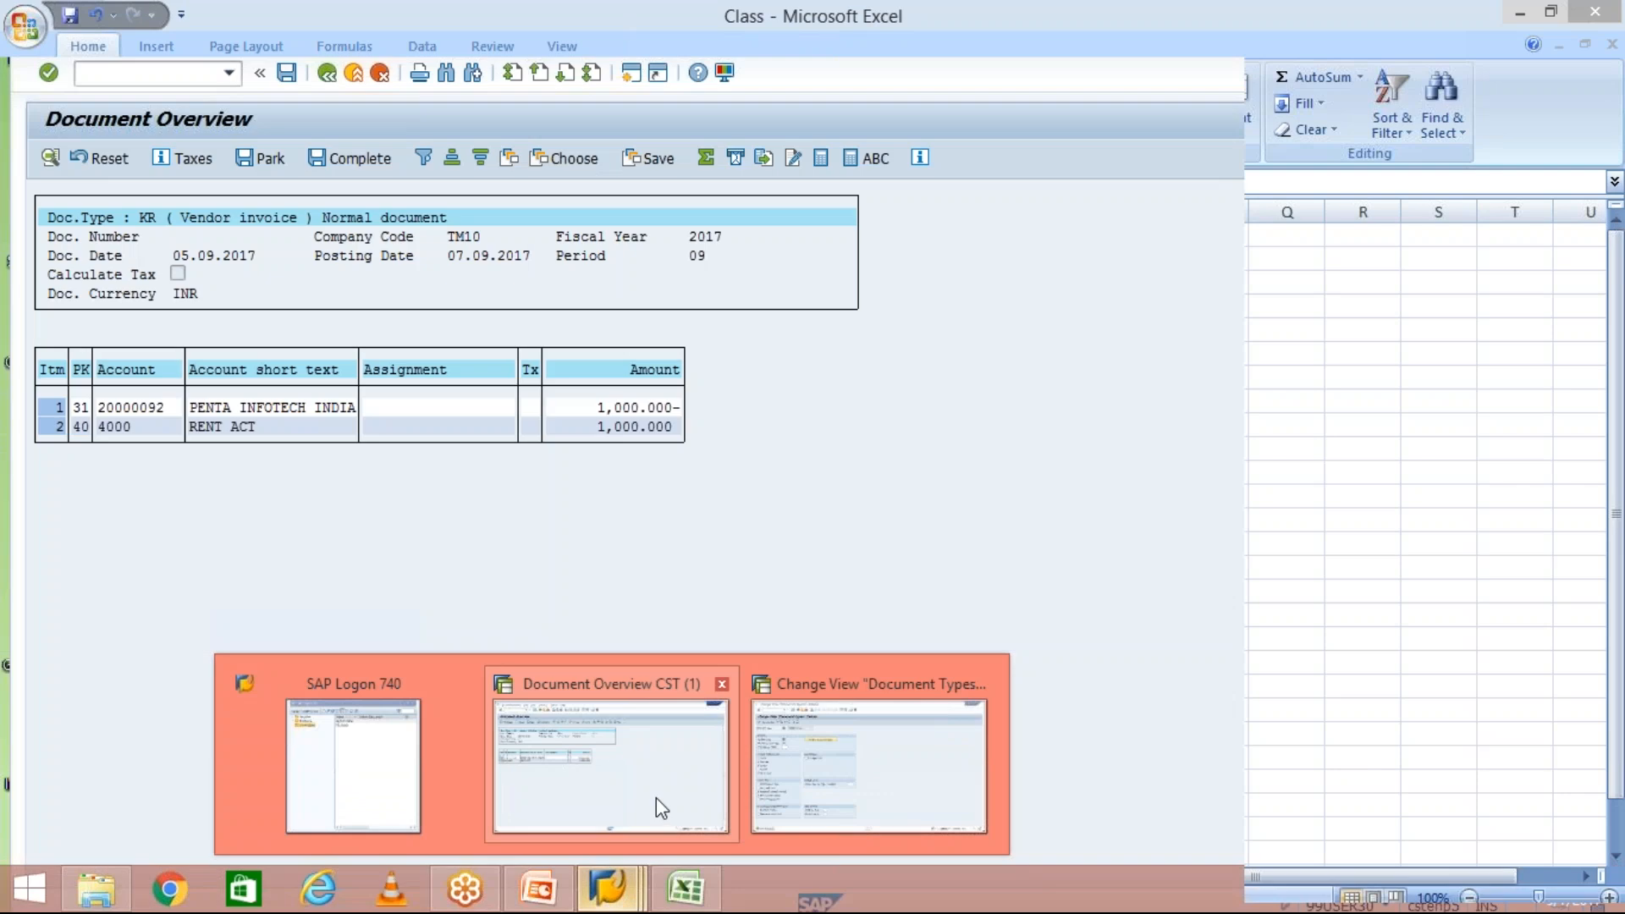
click(657, 797)
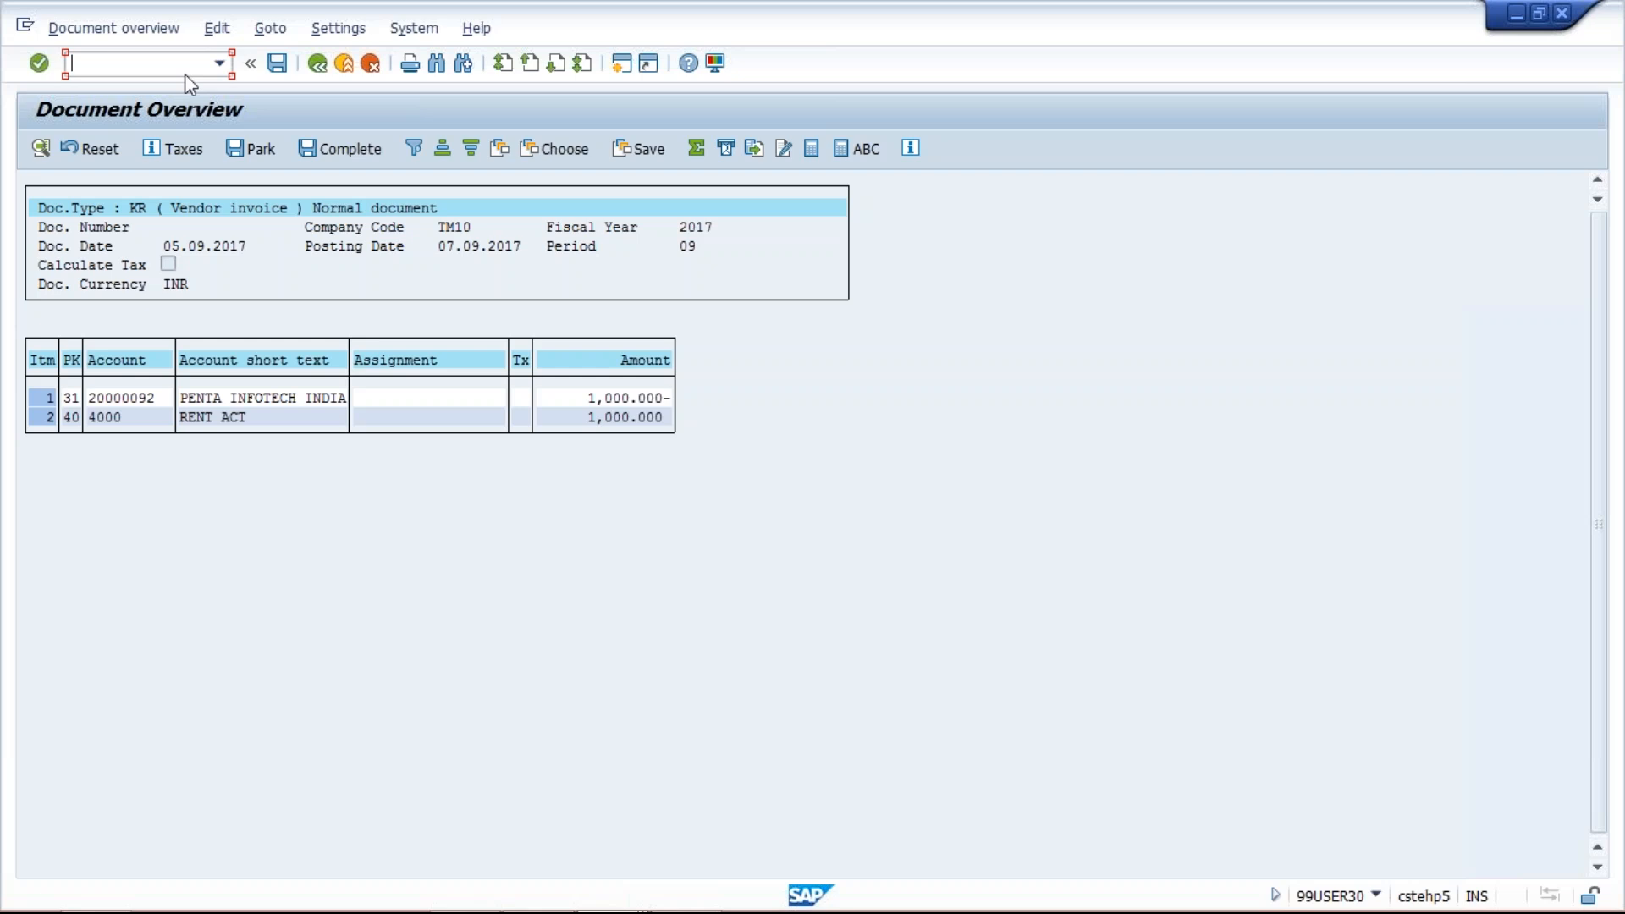
click(168, 68)
text(/NFB65)
key(Return)
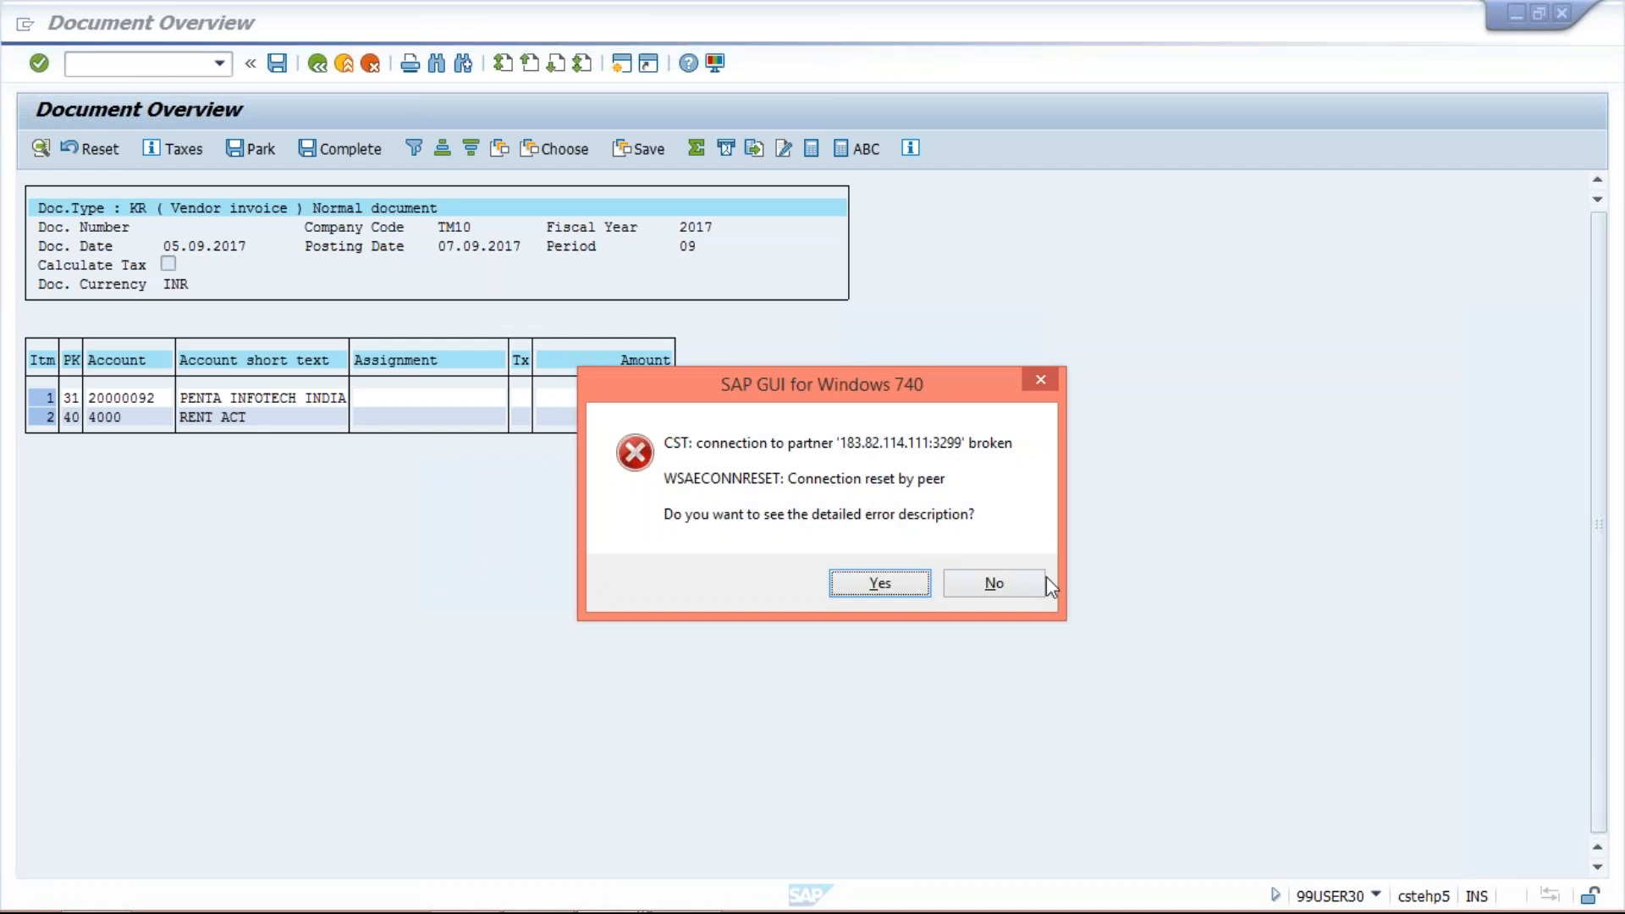
click(984, 573)
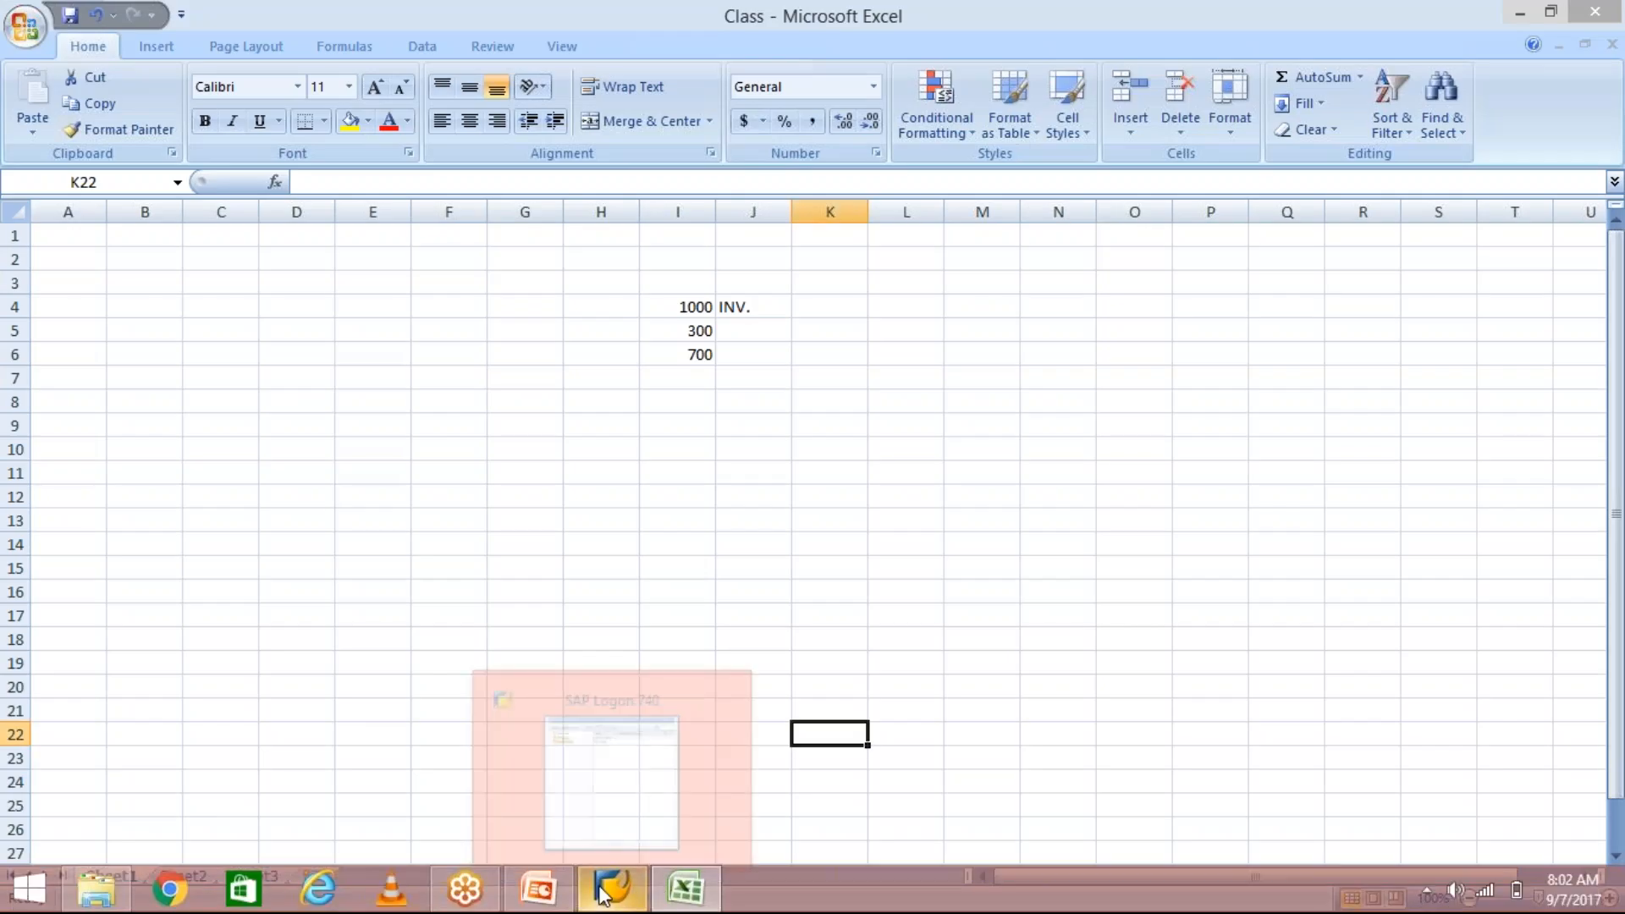
Switch to SAP Logon, log on to the Functional system with the user name and account password, and continue by ending other logons.
click(603, 895)
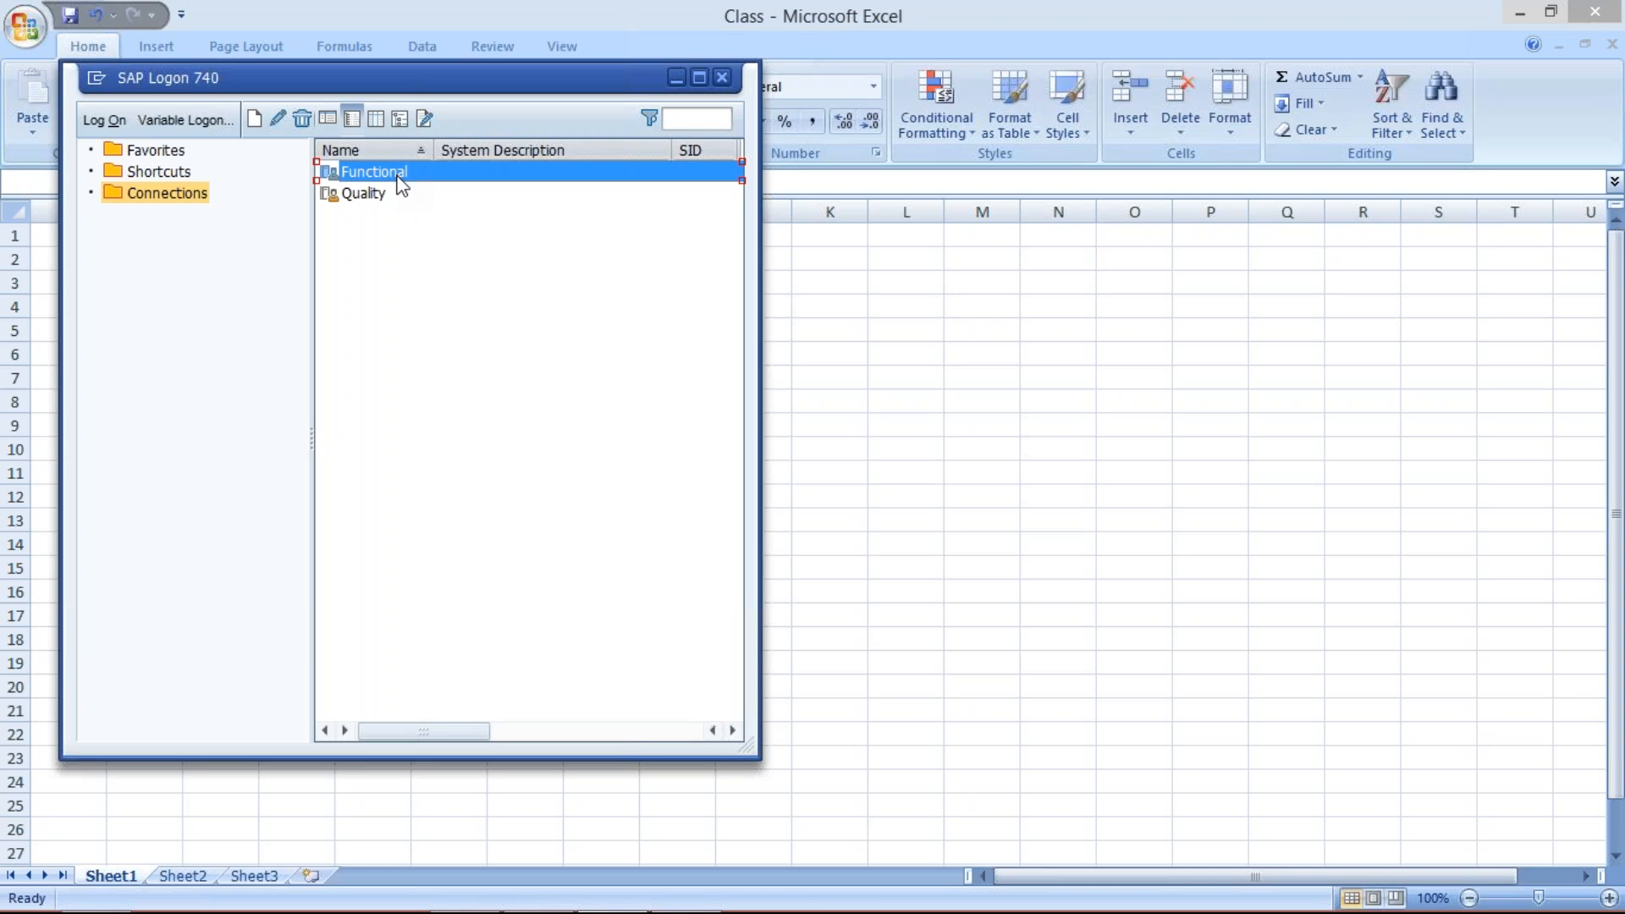
double_click(401, 178)
click(241, 243)
click(254, 270)
key(Tab)
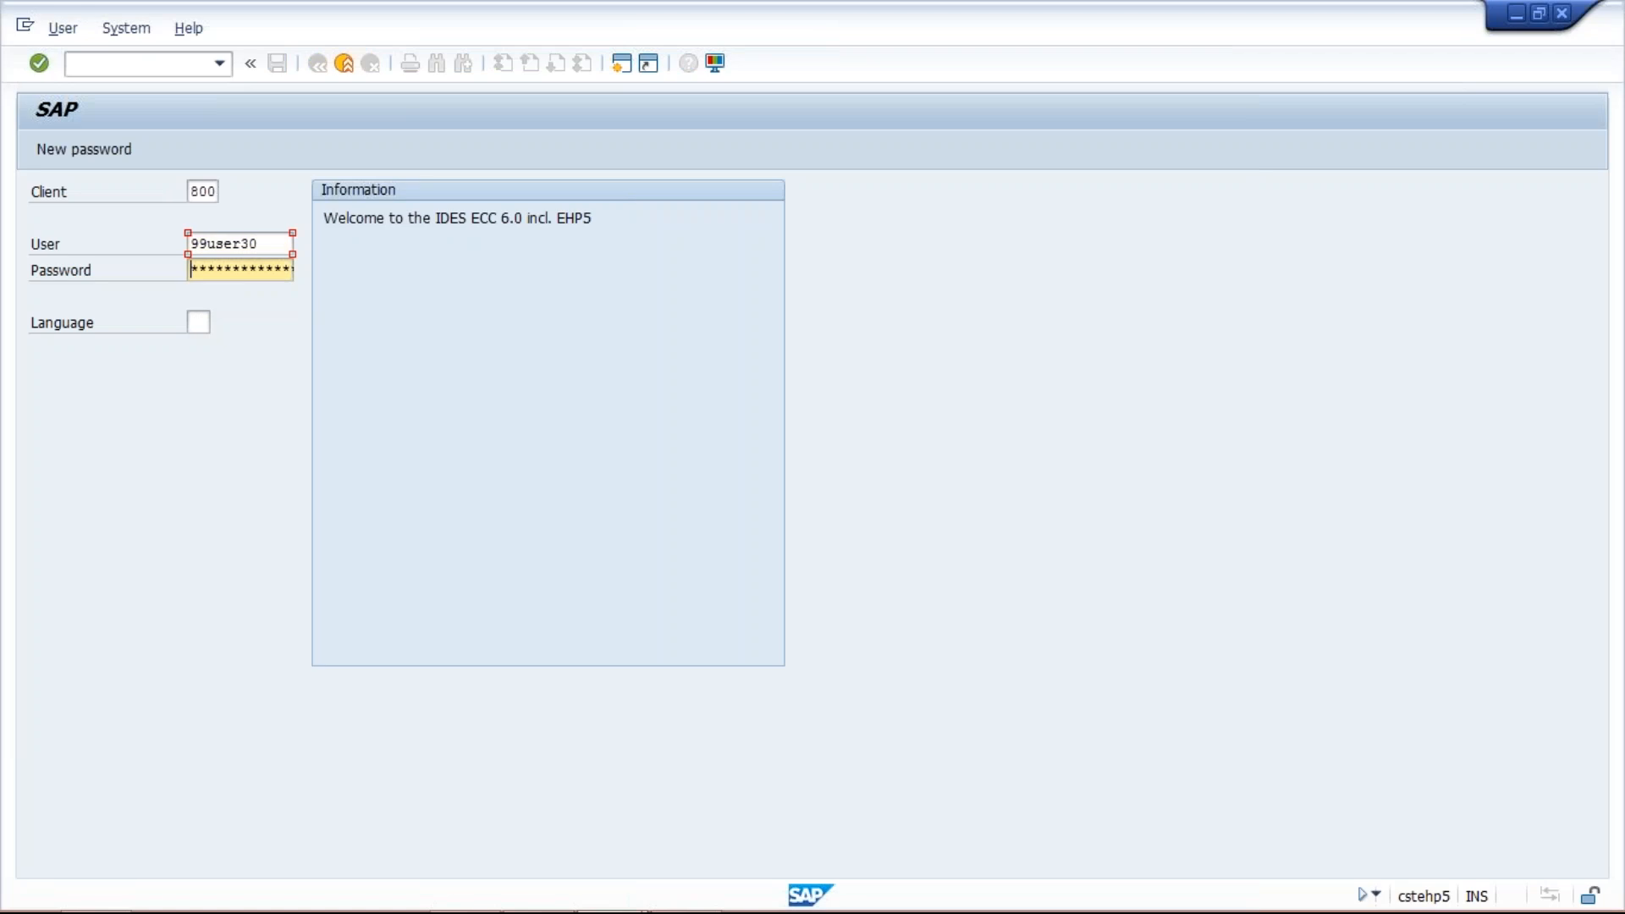
text(*****)
key(Return)
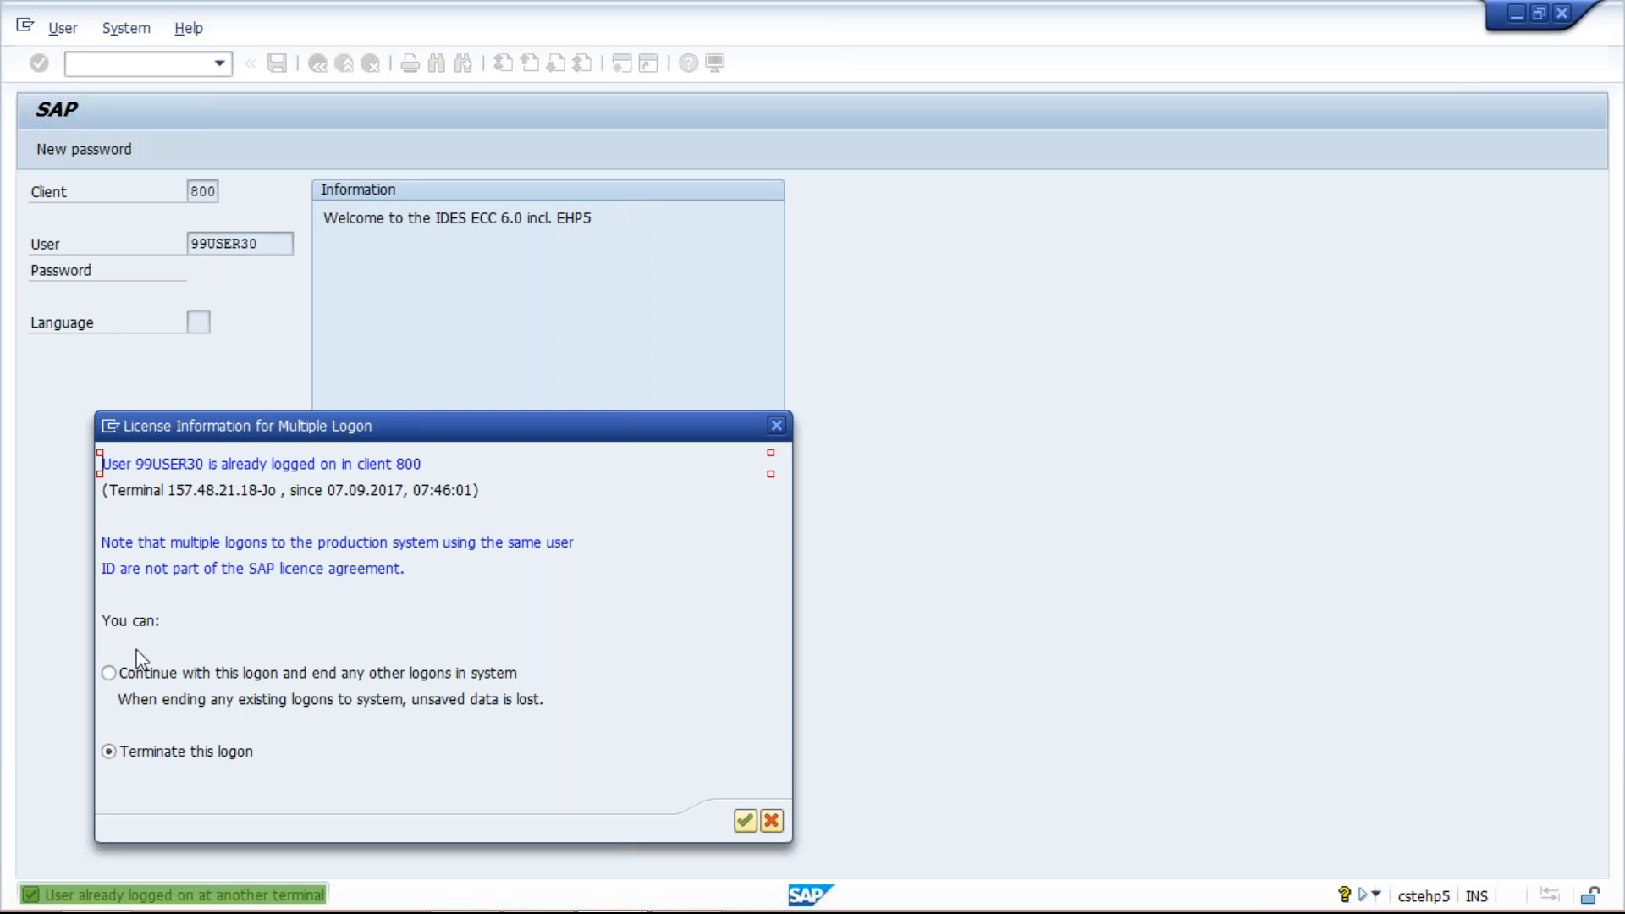
click(110, 674)
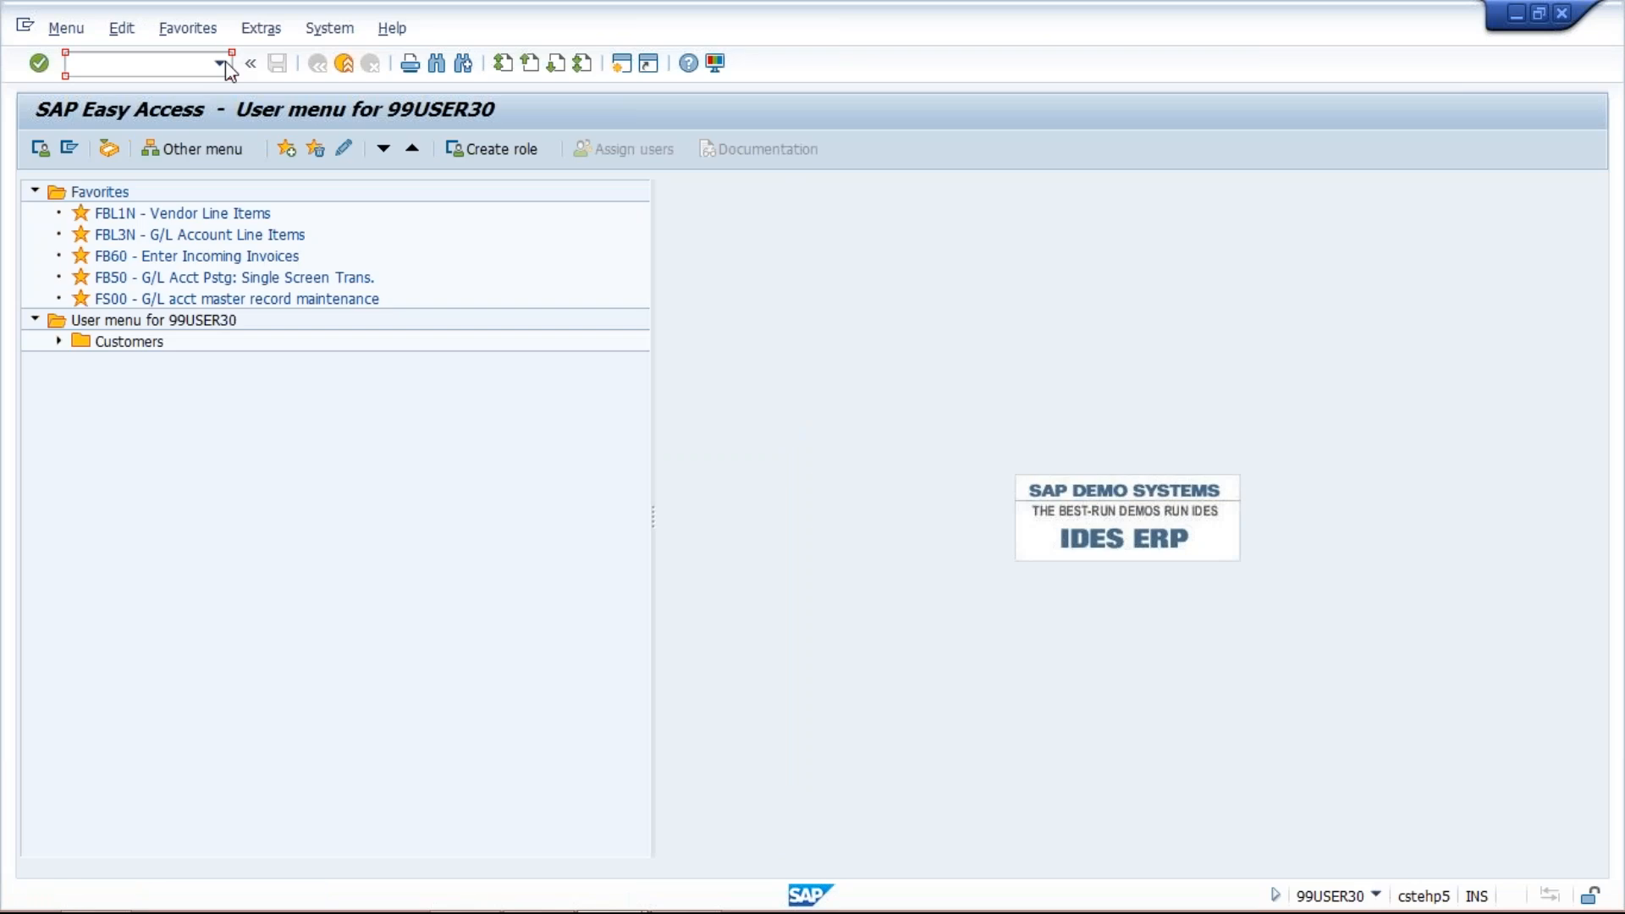
Start the vendor credit memo entry transaction for company code TM10 from the command history.
click(219, 63)
click(209, 89)
key(Return)
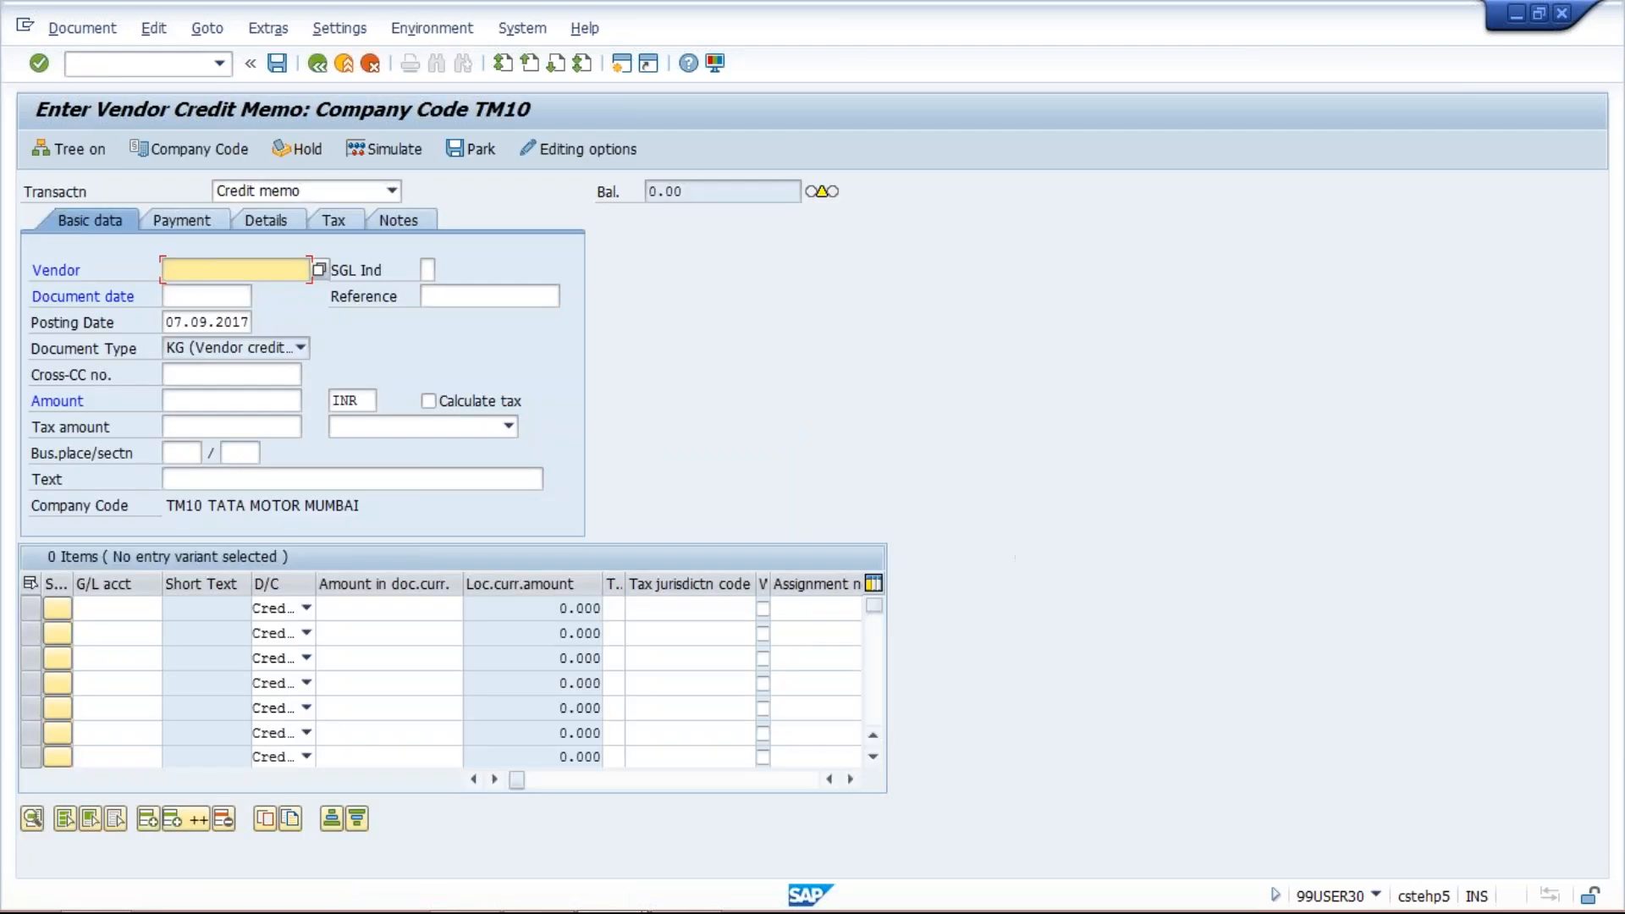
Select Penta Infotech India's vendor account for the credit memo and set the document date to 05.09.2017.
key(space)
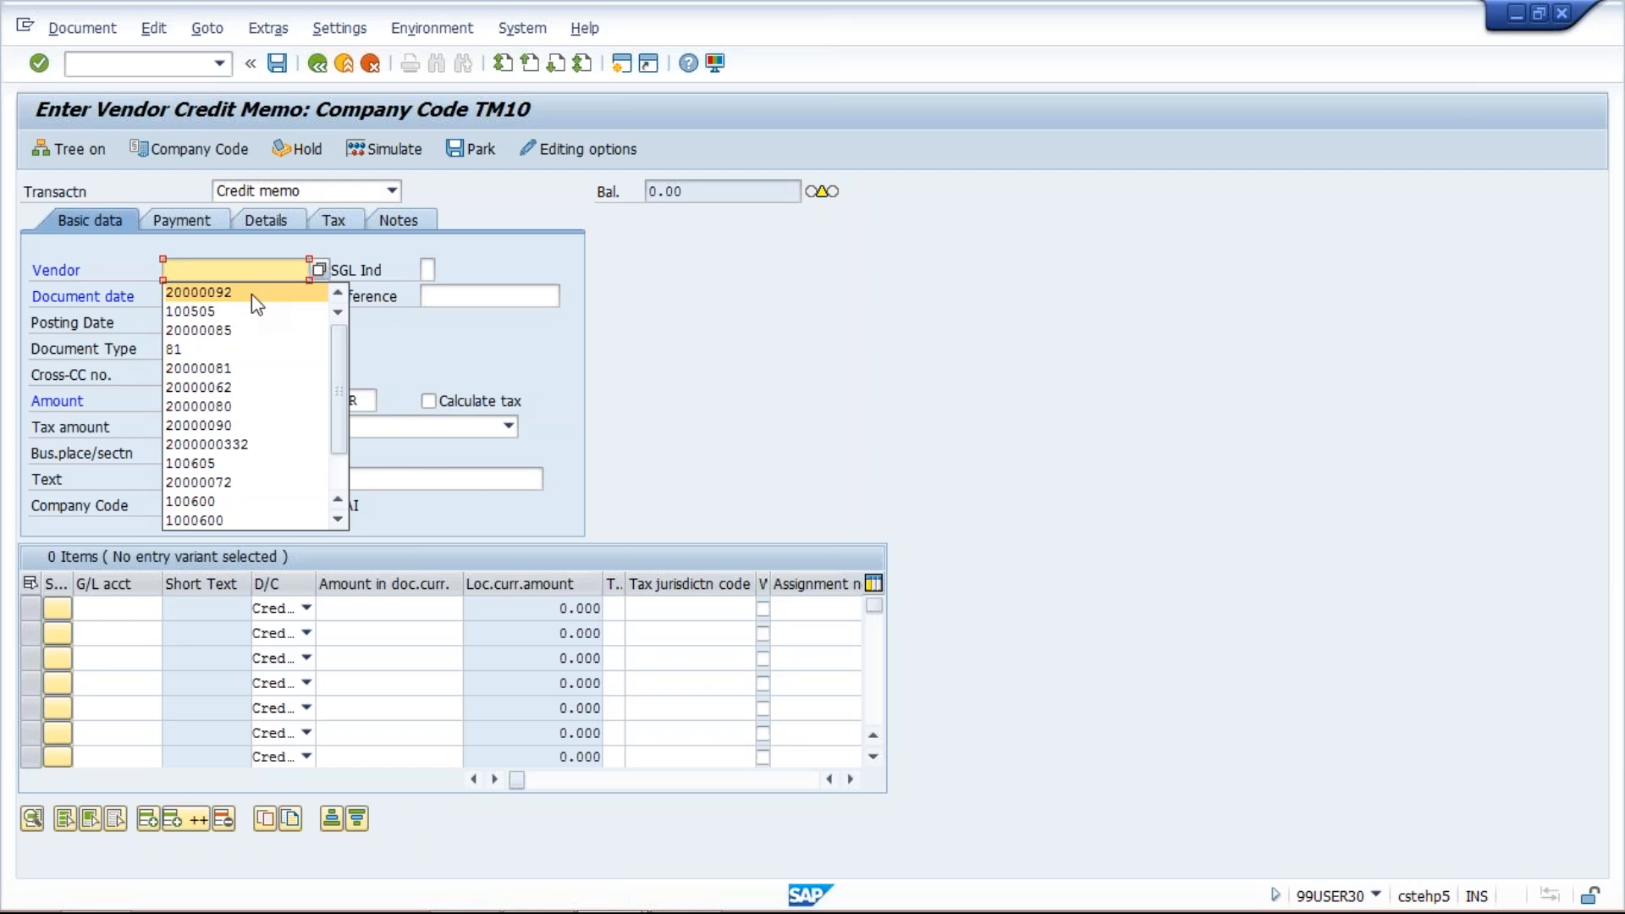
click(244, 267)
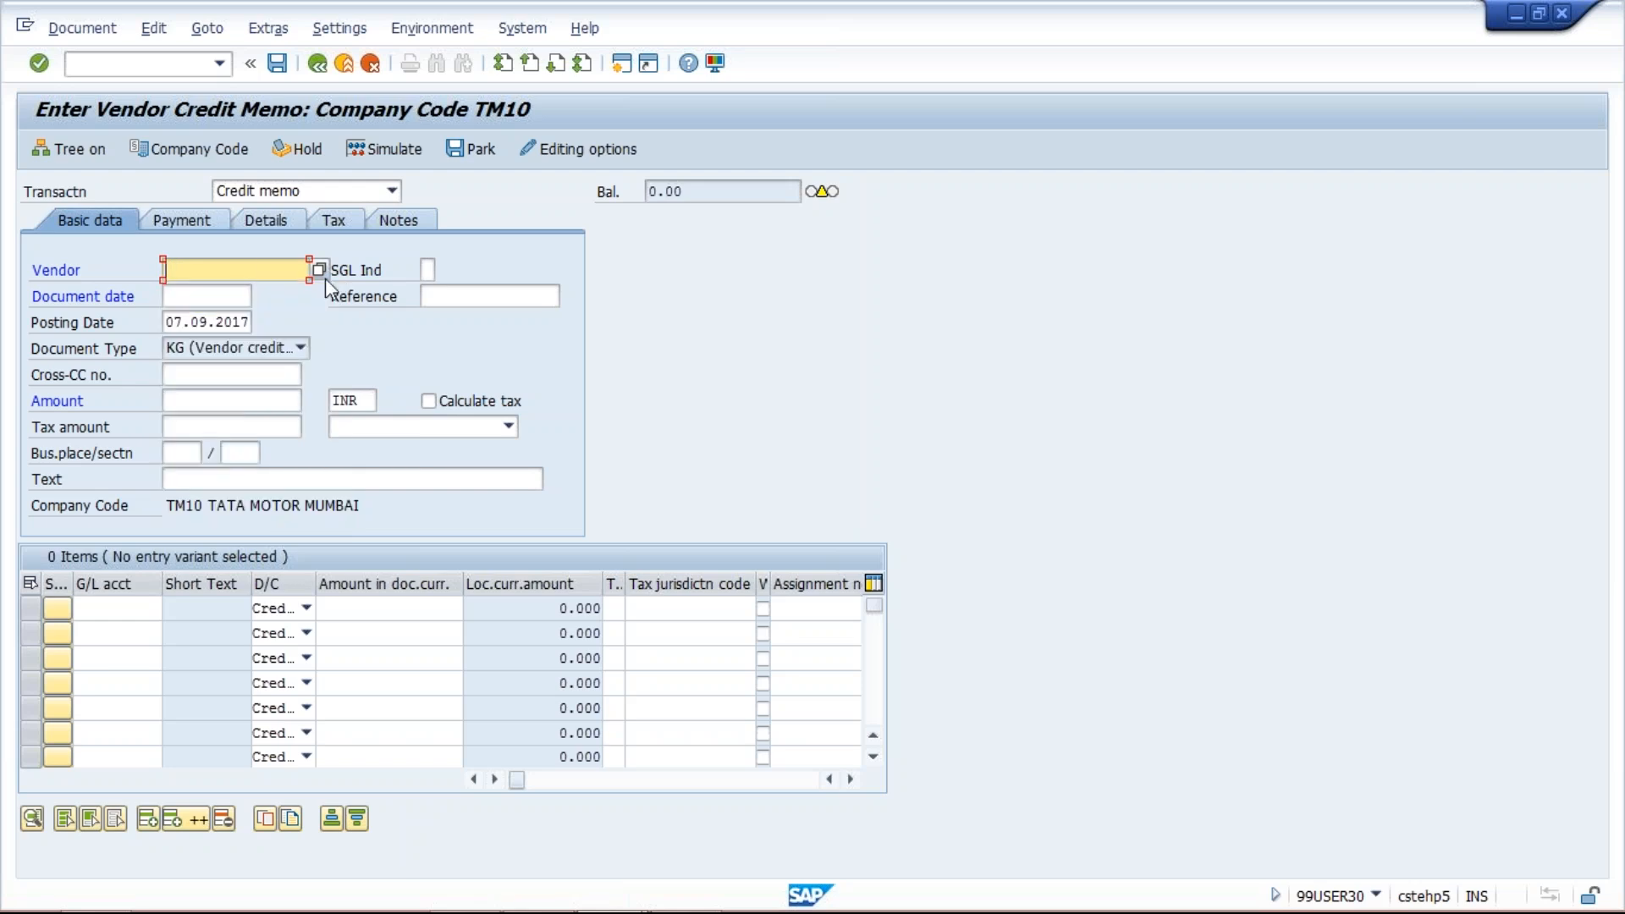
click(234, 270)
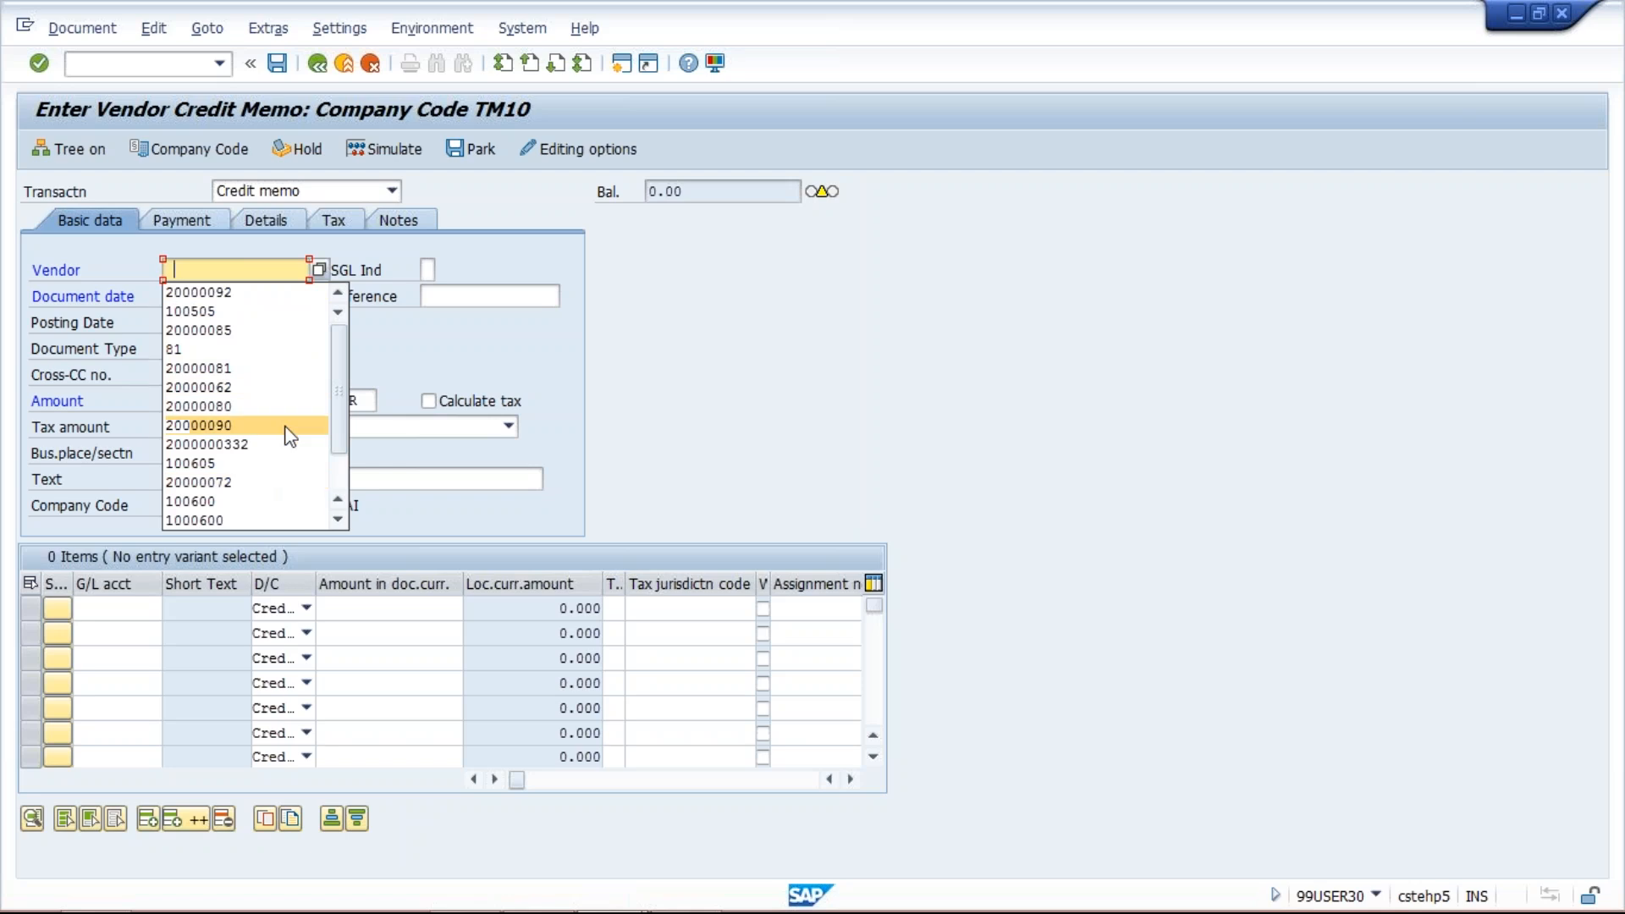
click(232, 296)
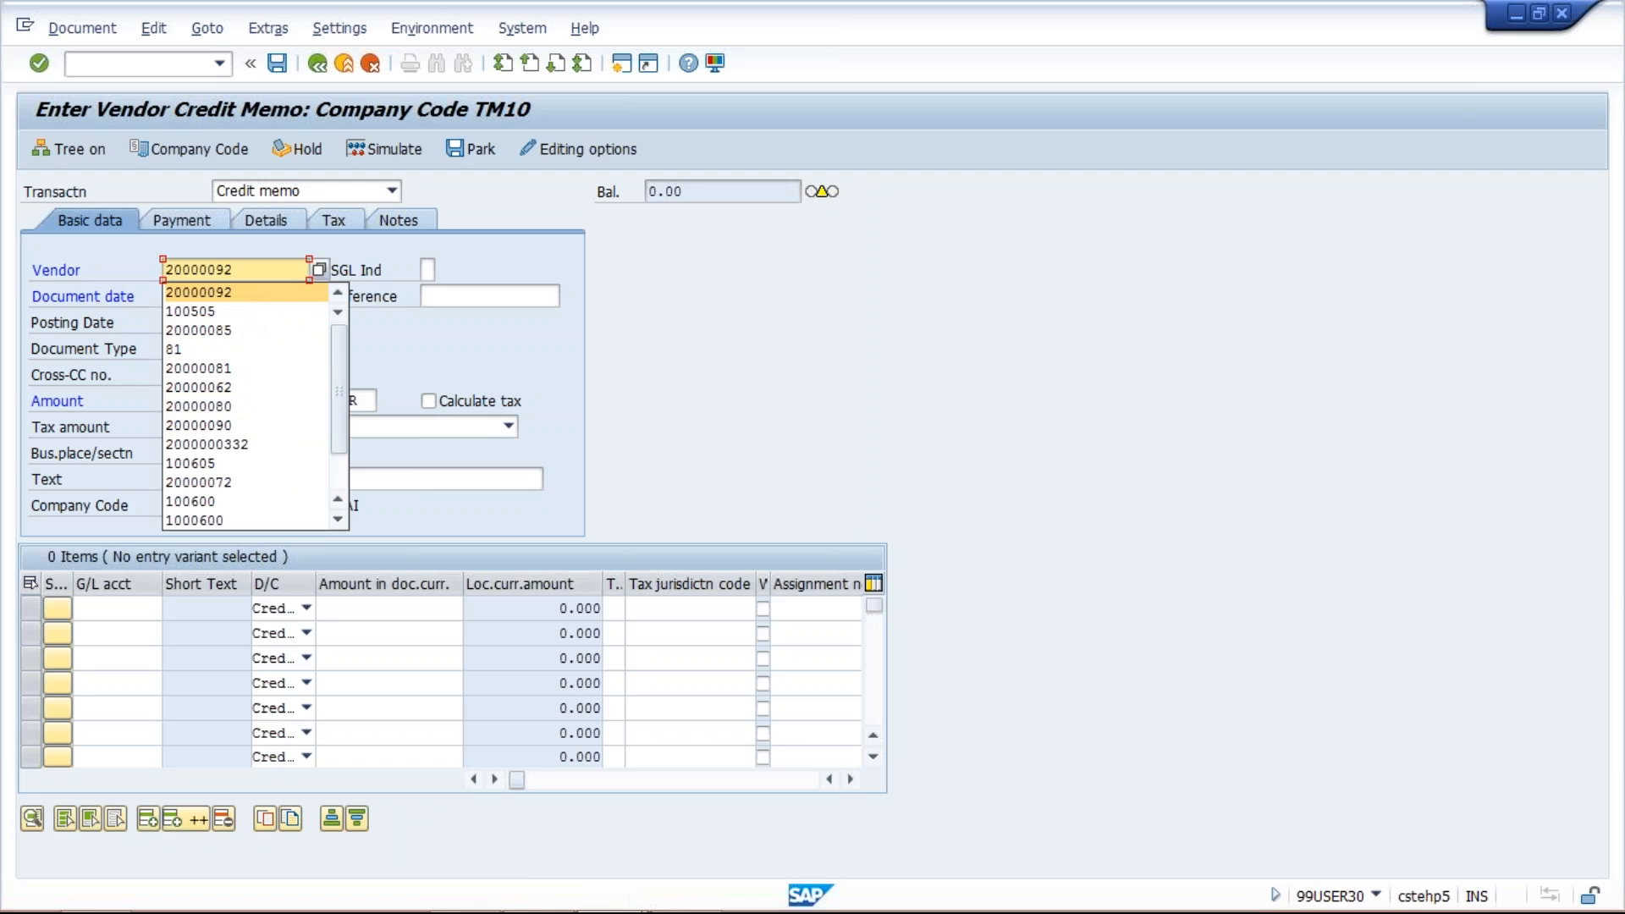
click(232, 296)
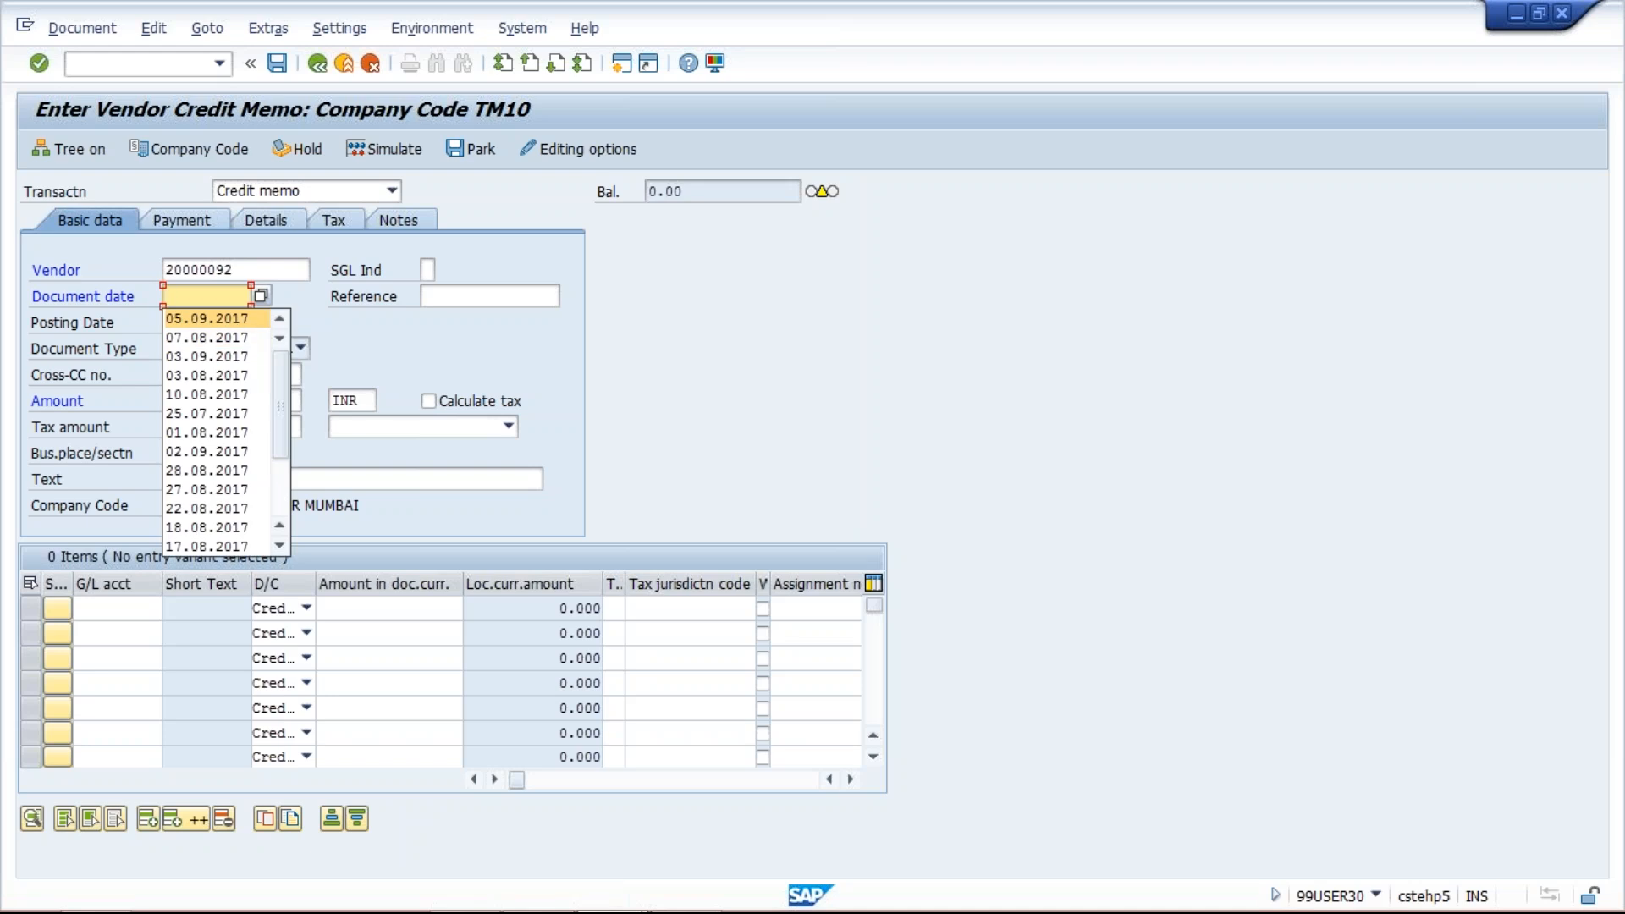
click(235, 319)
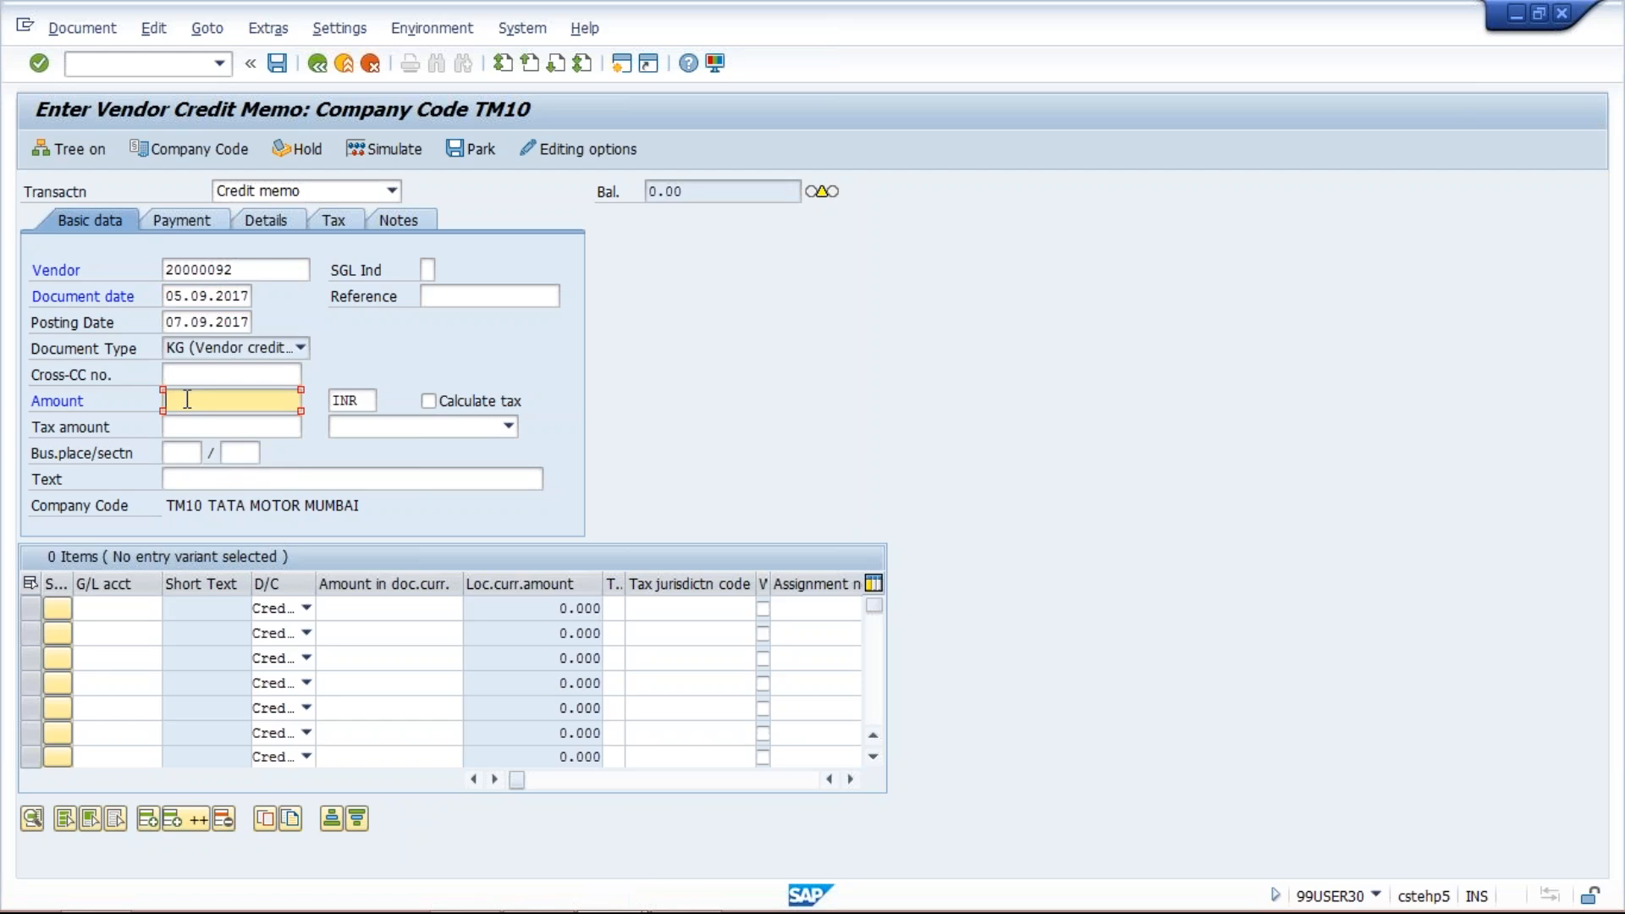
Set the credit memo amount to 300 INR and add a line for G/L account 4000 with 300 in document currency.
text(300)
click(111, 610)
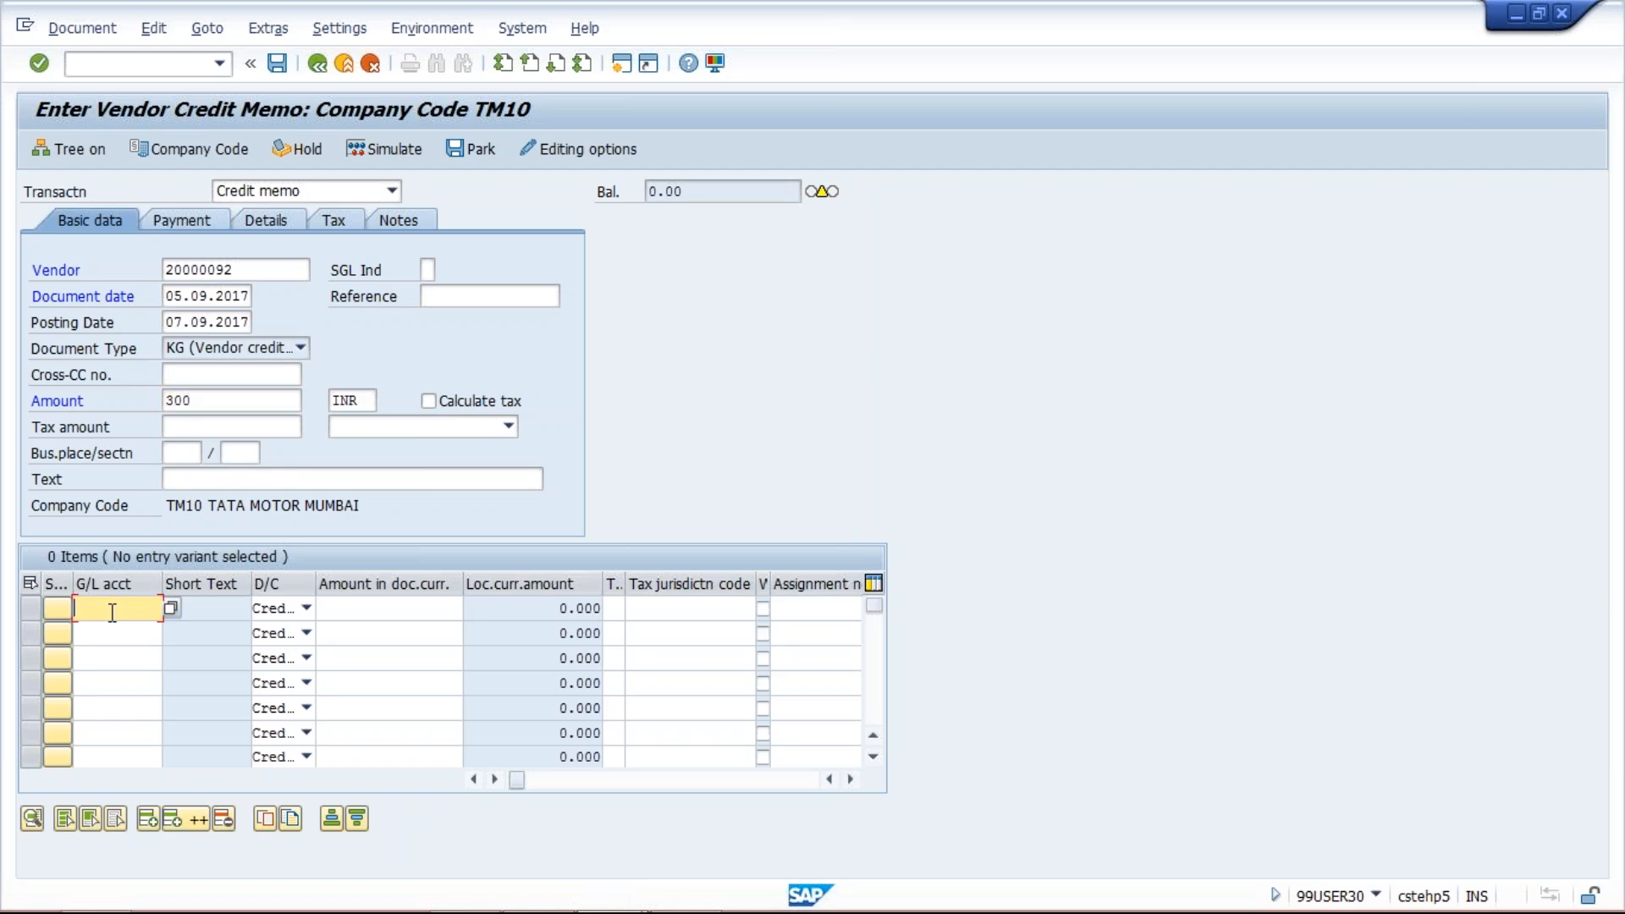
click(93, 631)
click(457, 607)
click(435, 605)
text(300)
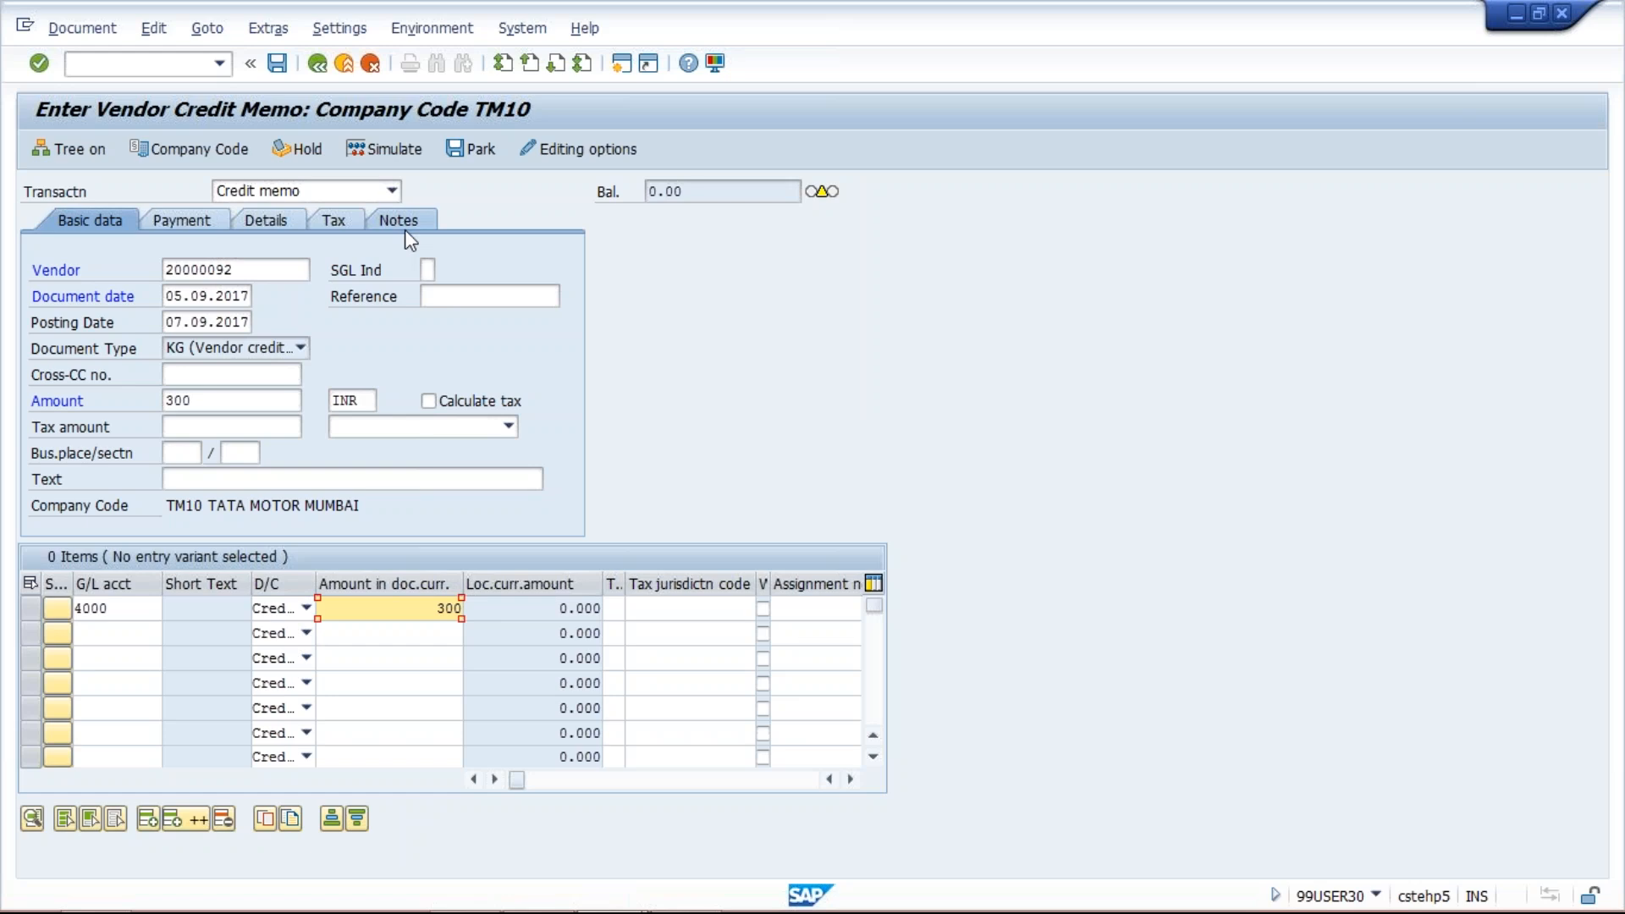
Simulate the vendor credit memo and post it.
click(388, 147)
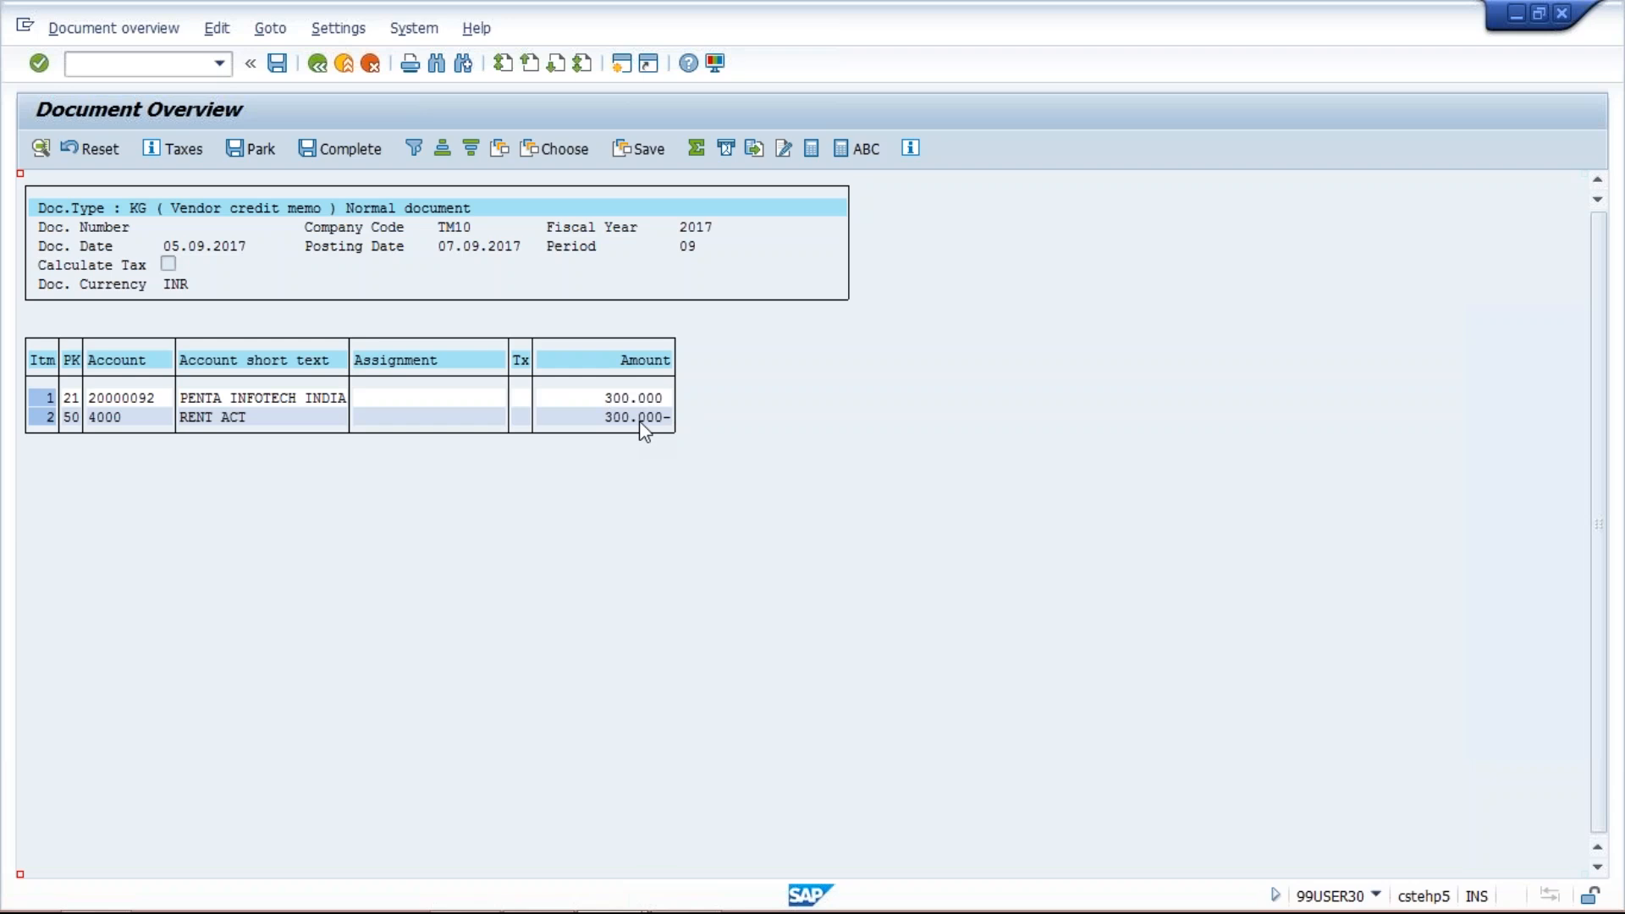
click(278, 64)
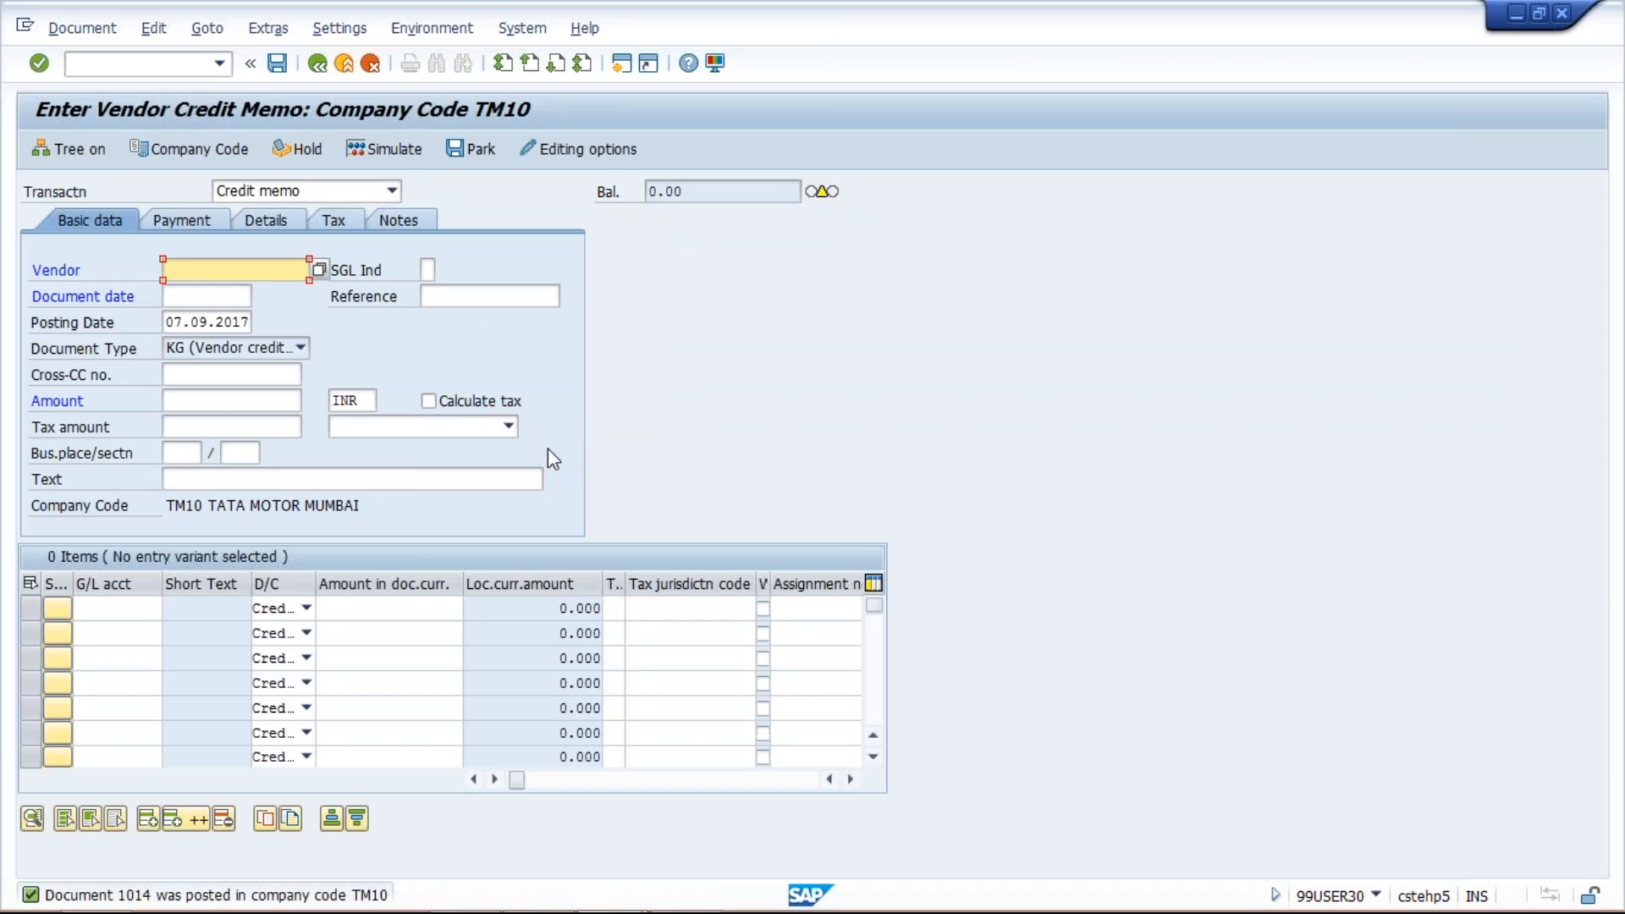
Create a new SAP session and start transaction FBL1N for vendor line items.
click(622, 64)
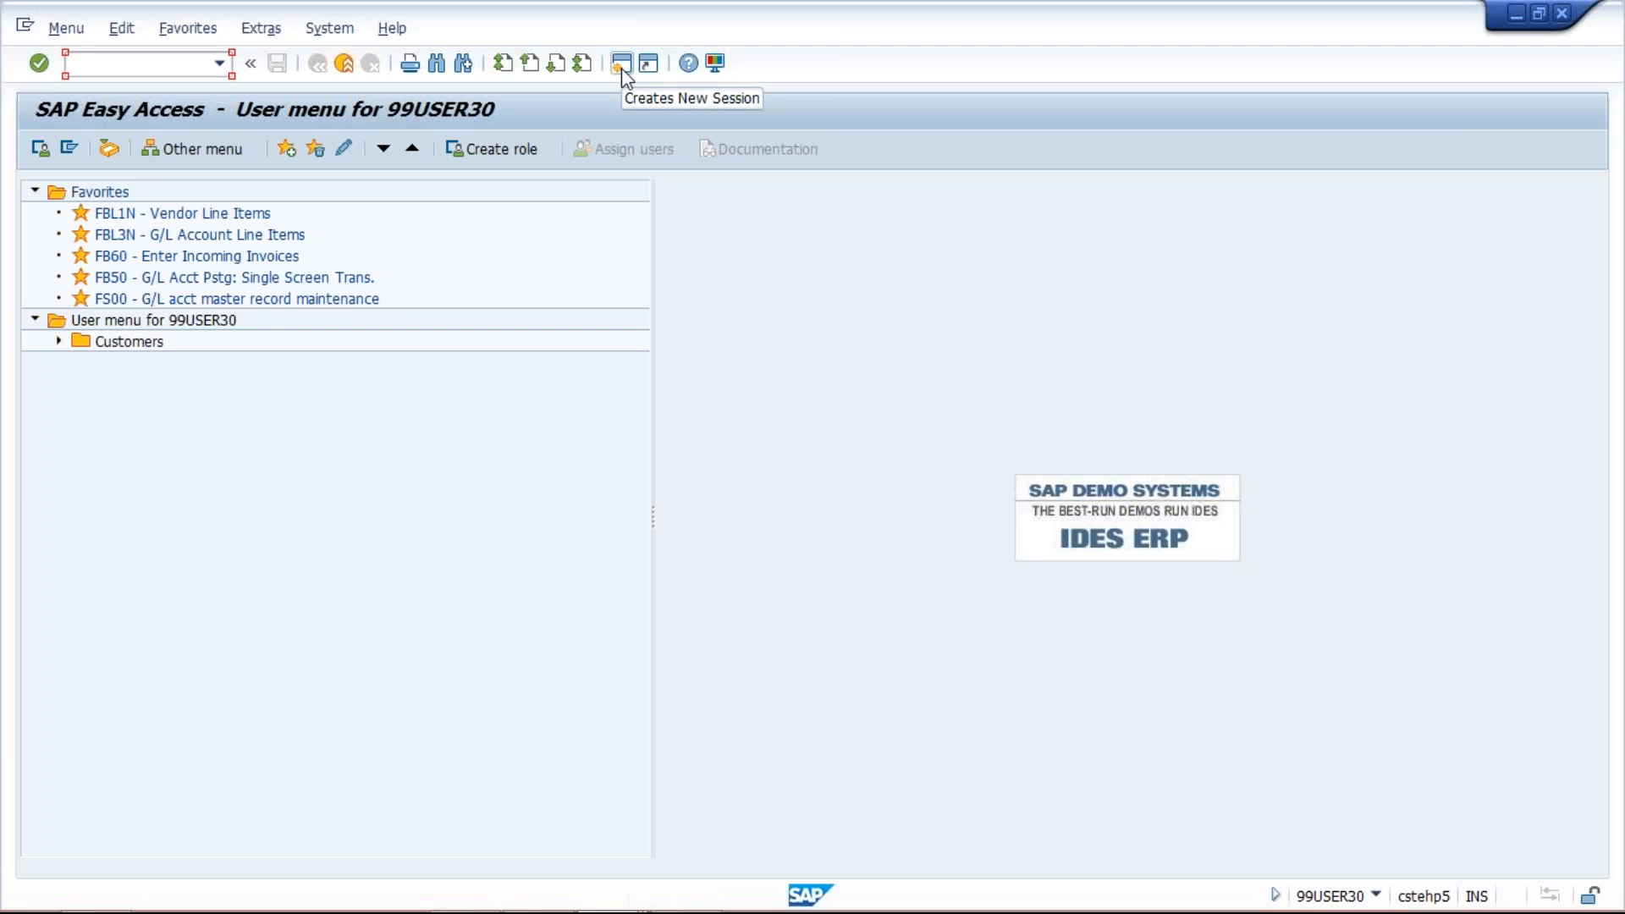
text(FBL)
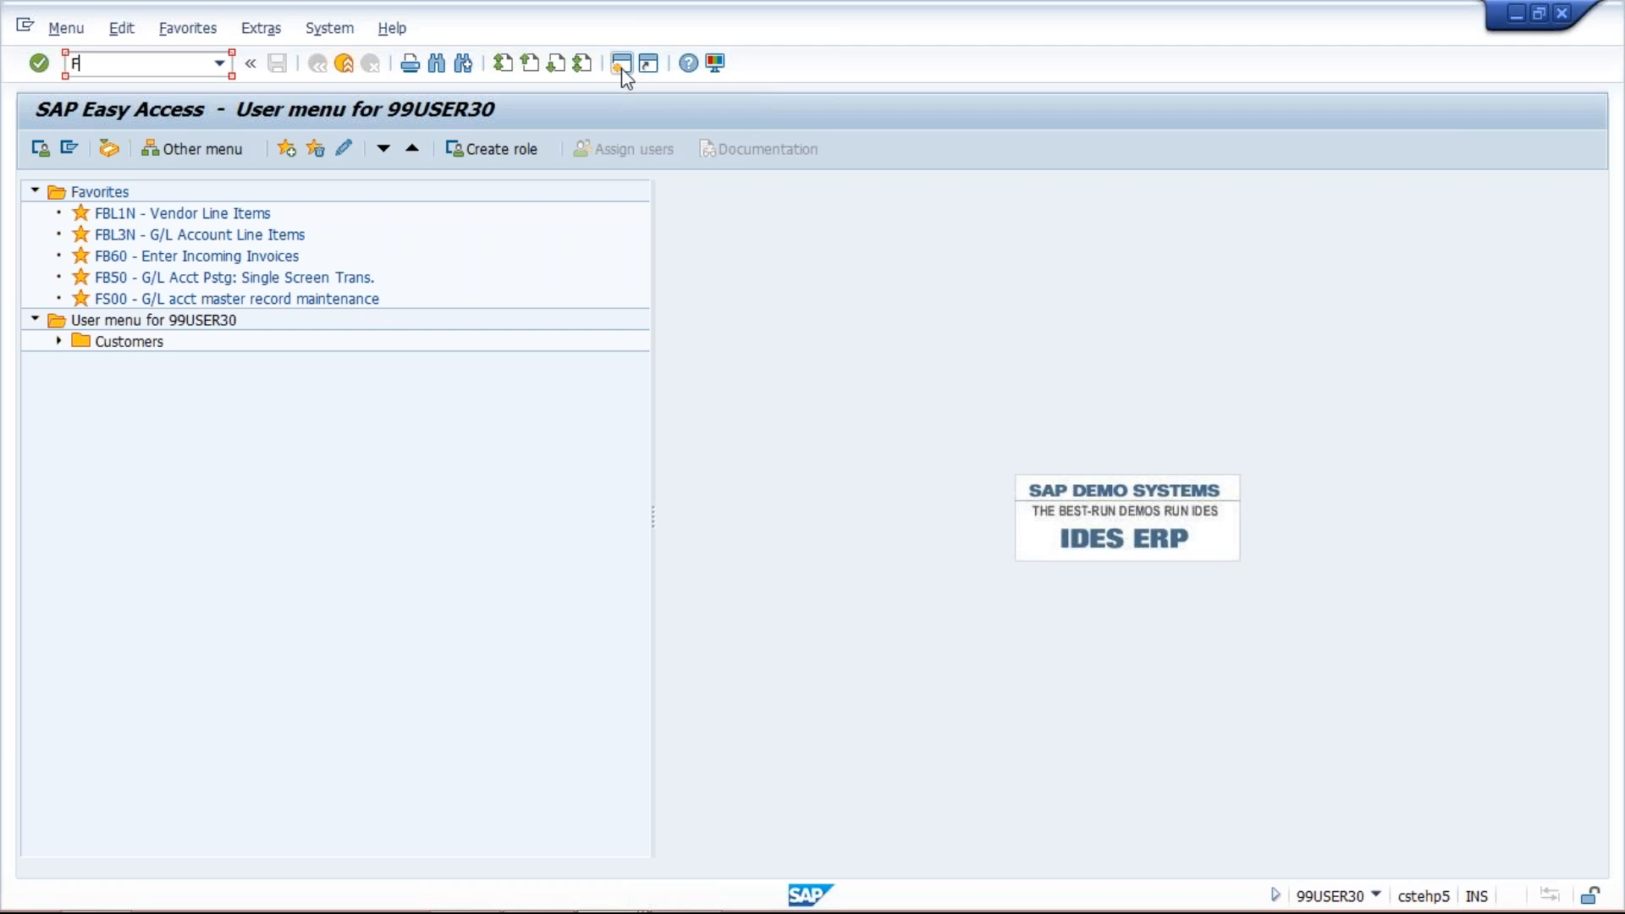
text(1N)
key(Return)
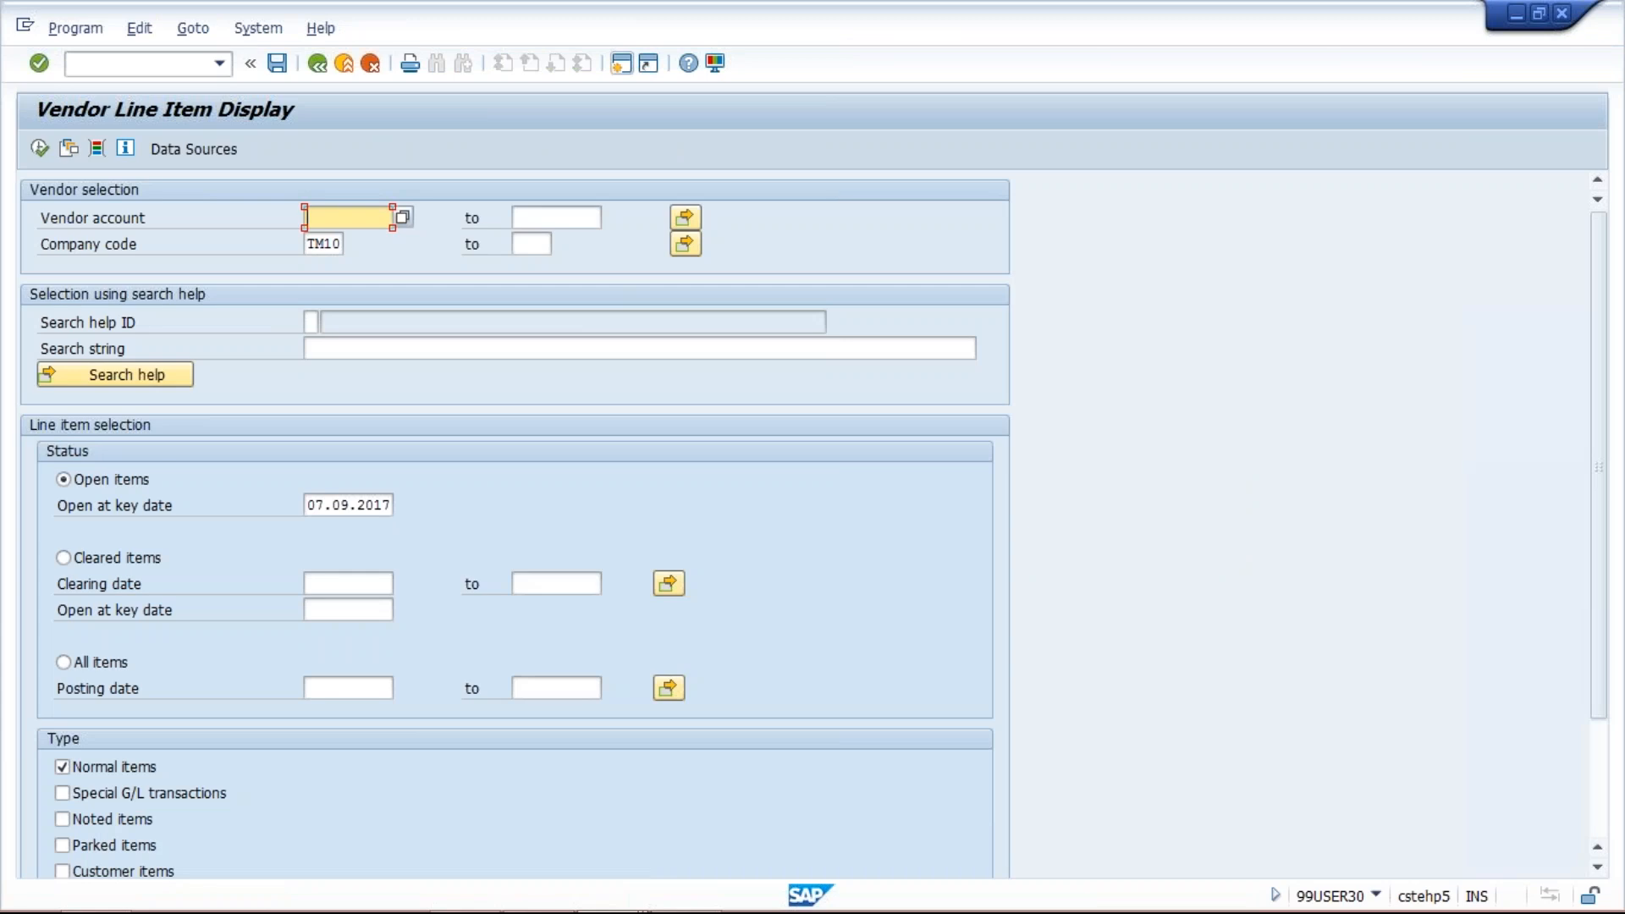
Pick vendor Penta Infotech India through the TM10 vendor search and display its open line items at key date 07.09.2017.
click(405, 217)
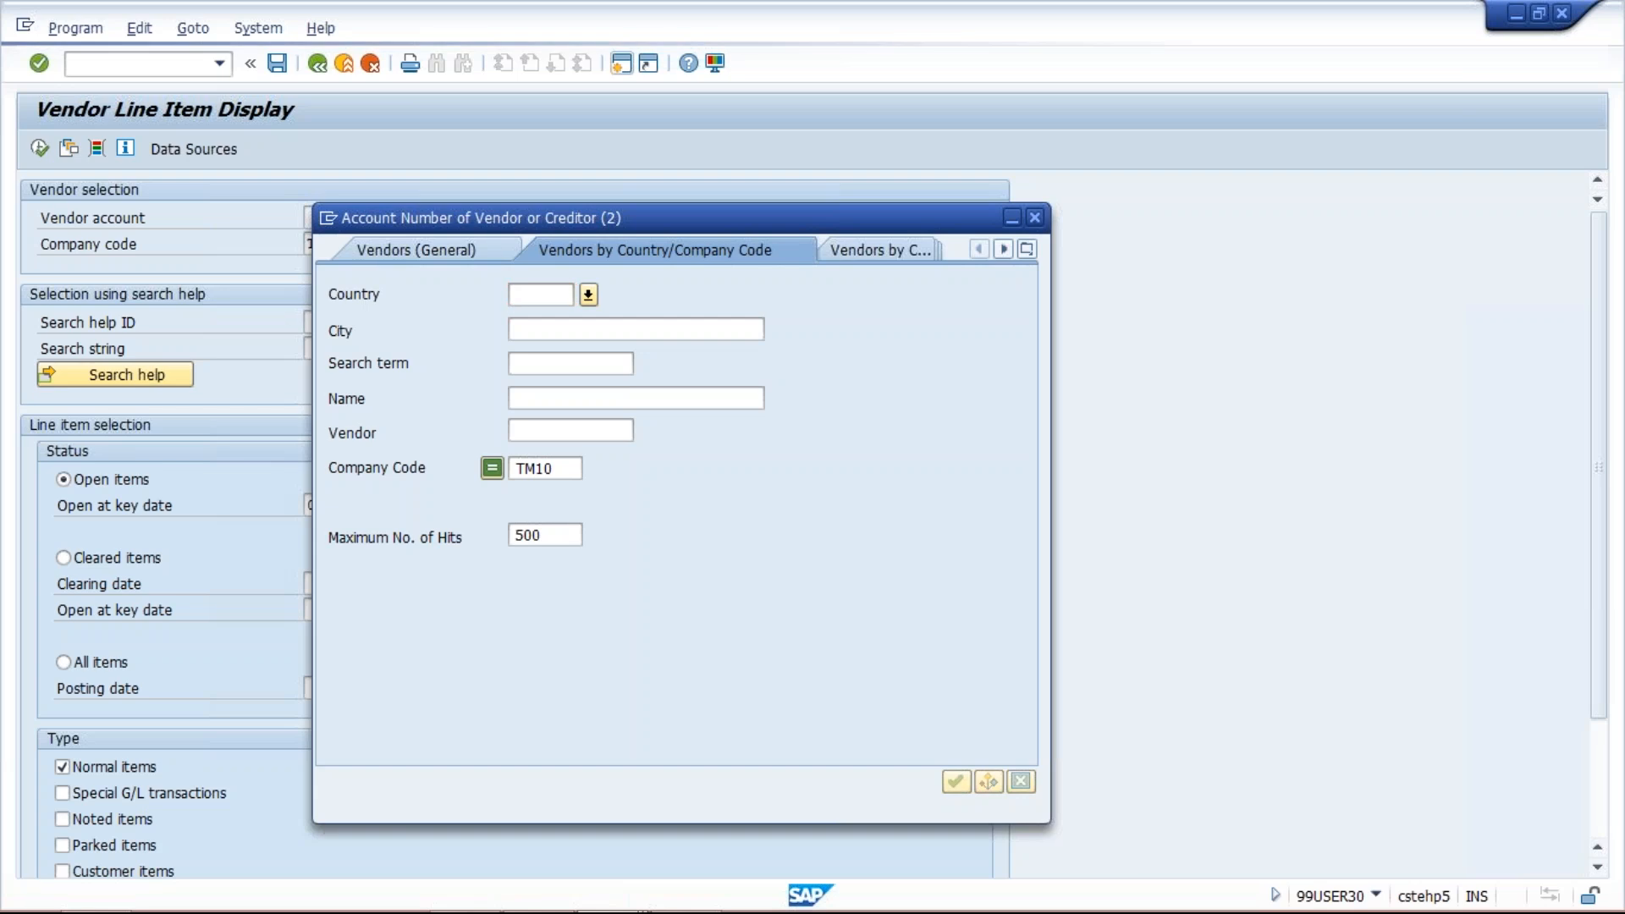
key(Return)
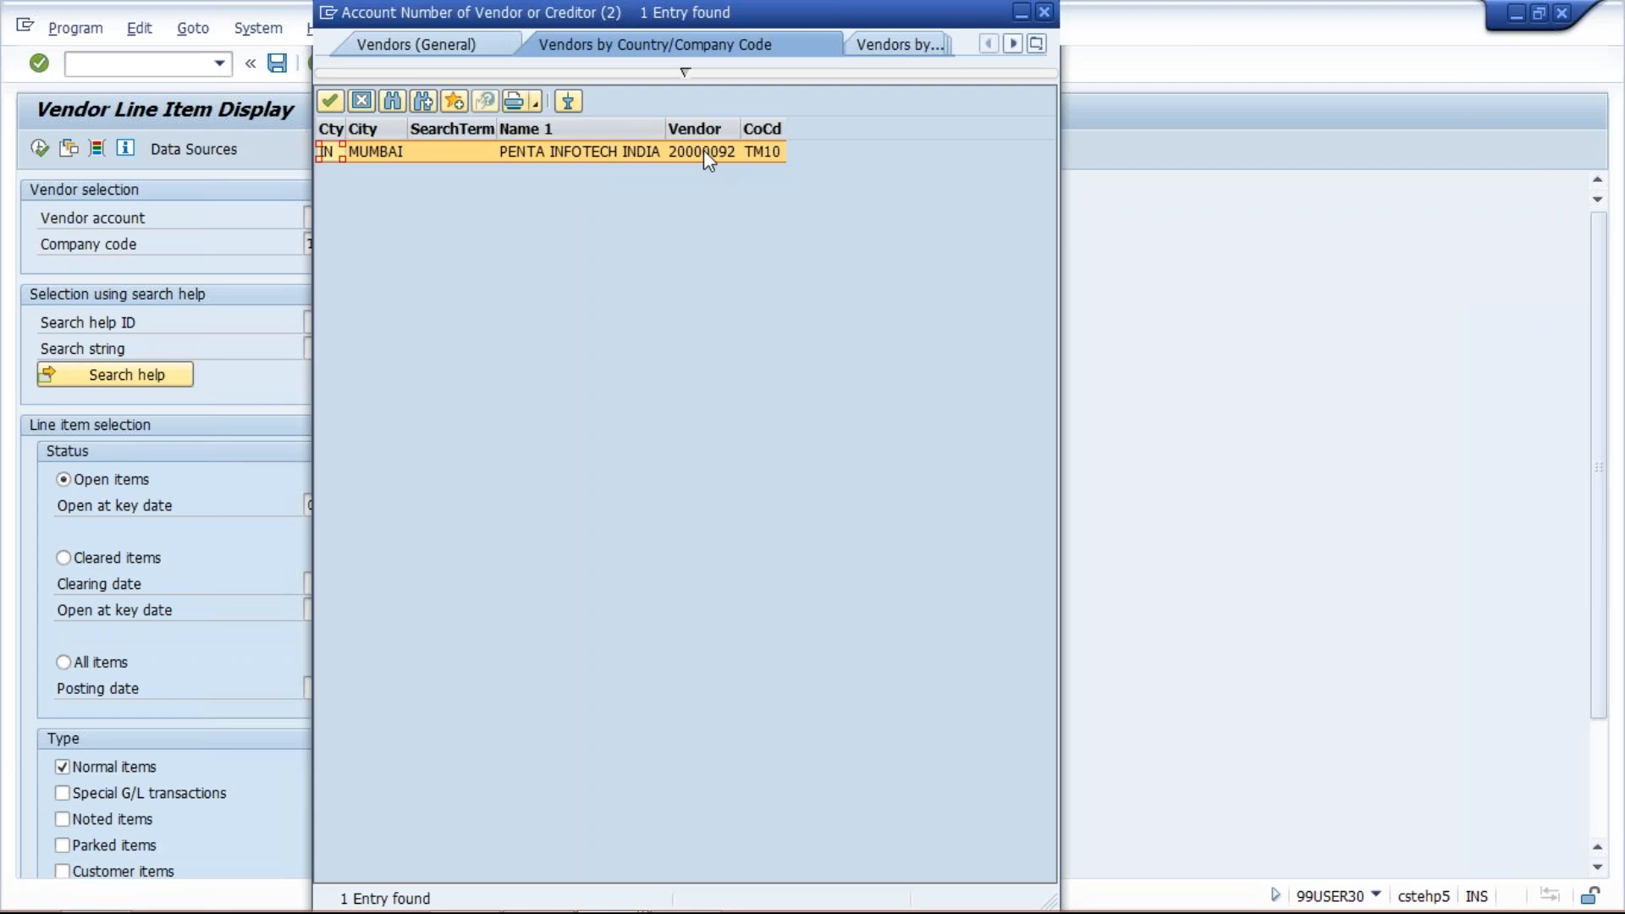
double_click(703, 150)
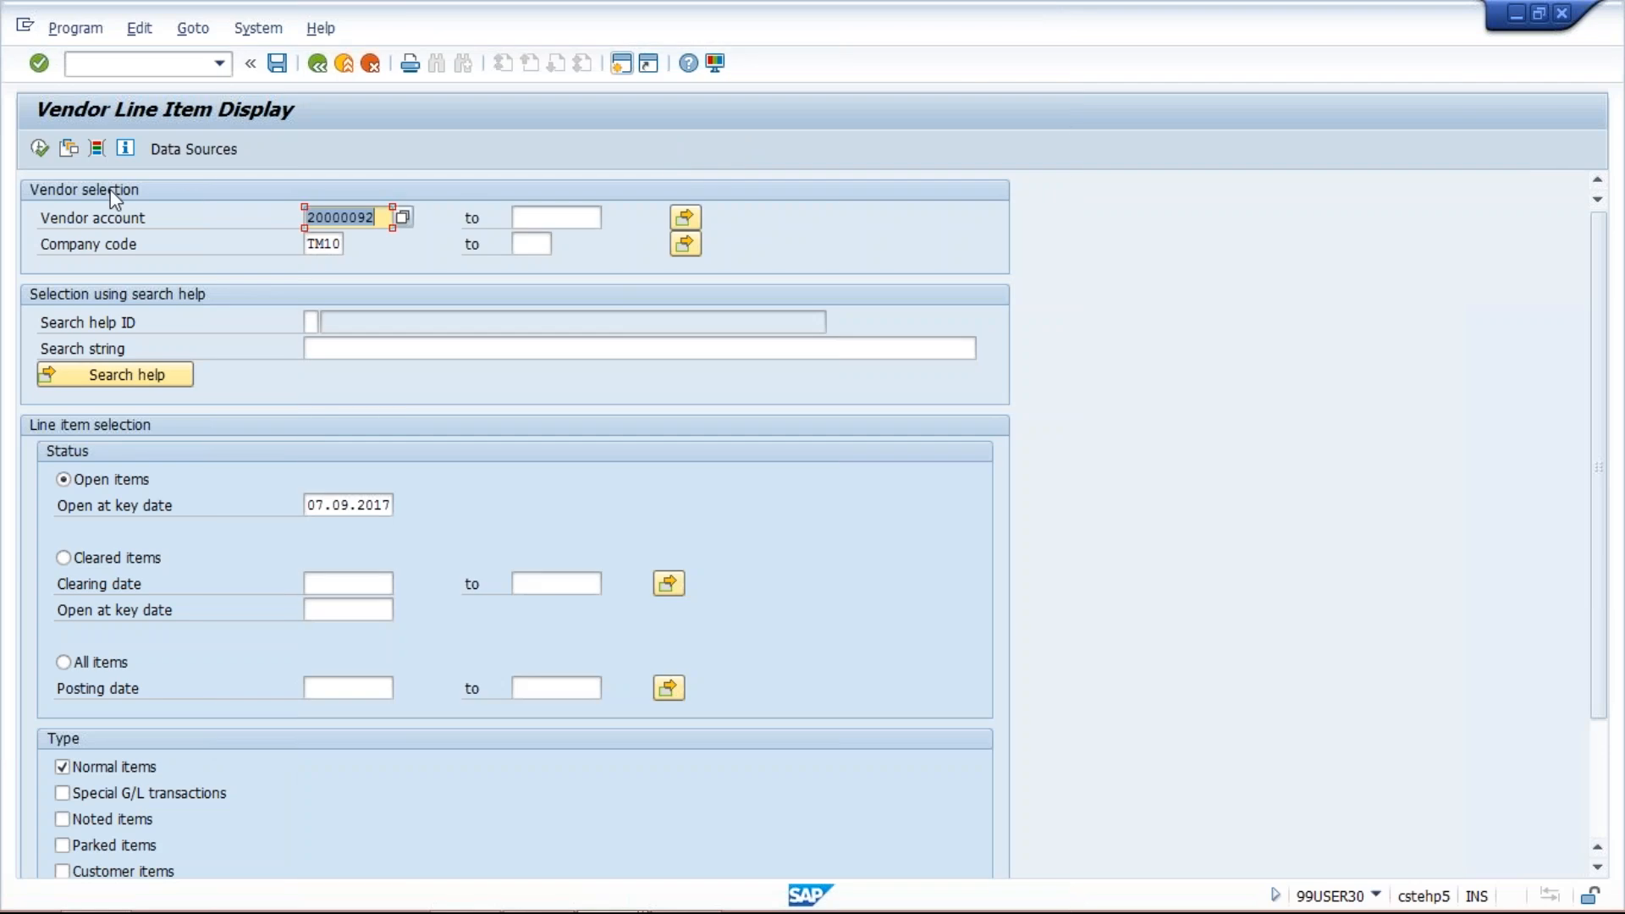
click(39, 151)
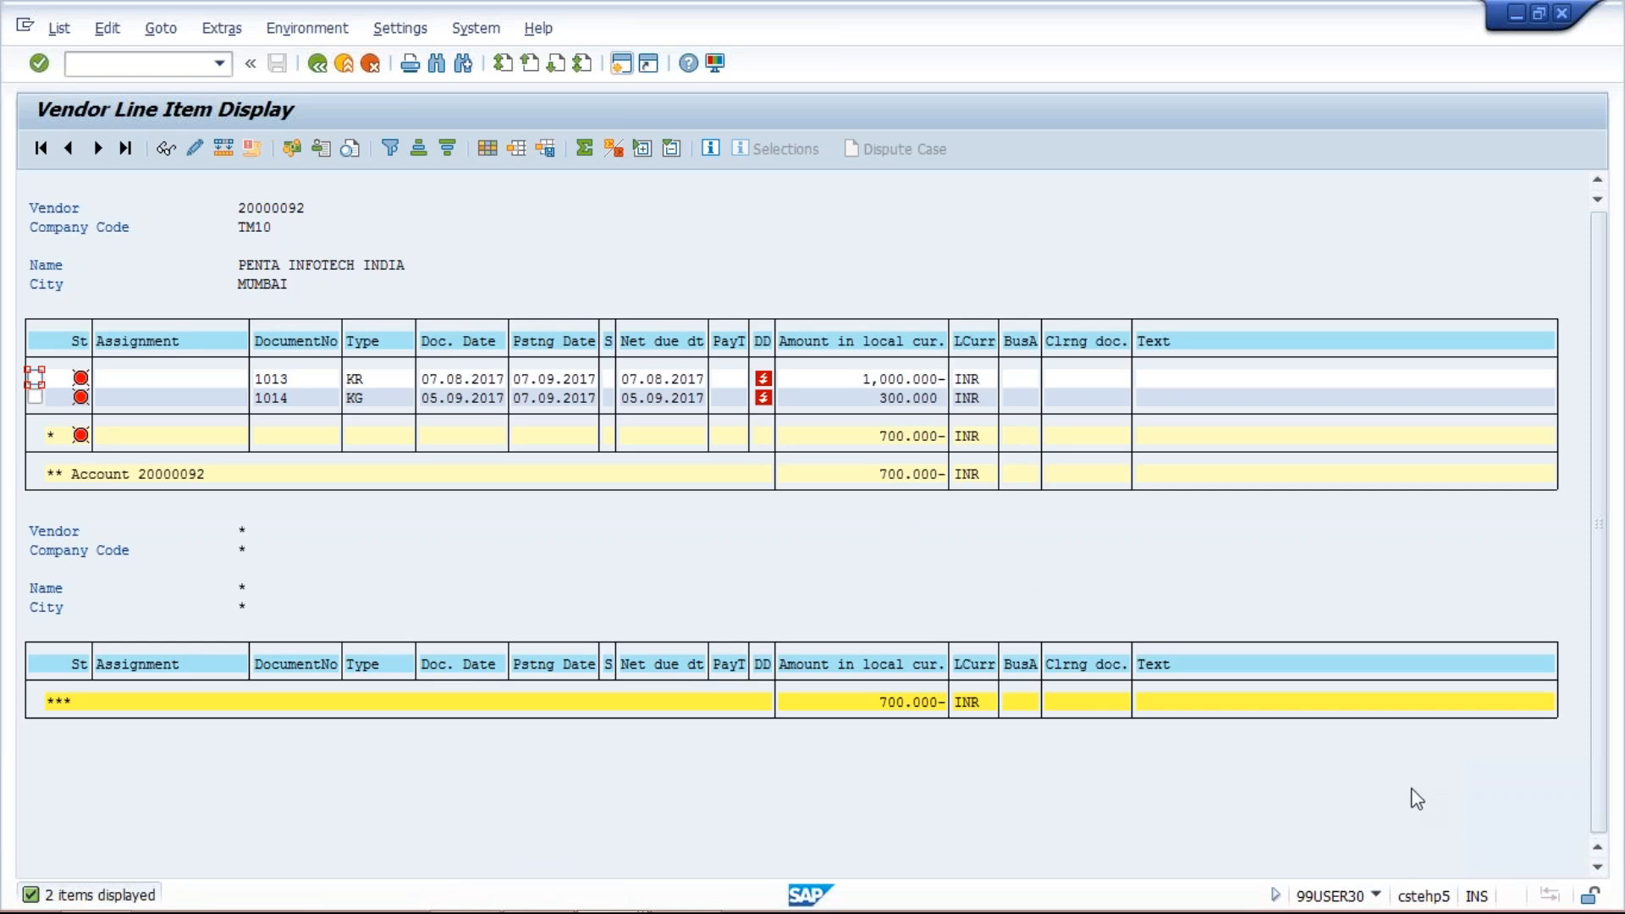
click(1142, 799)
Return to the Enter Vendor Credit Memo session and set the text of the new credit memo to TEST1.
mouse_move(894, 911)
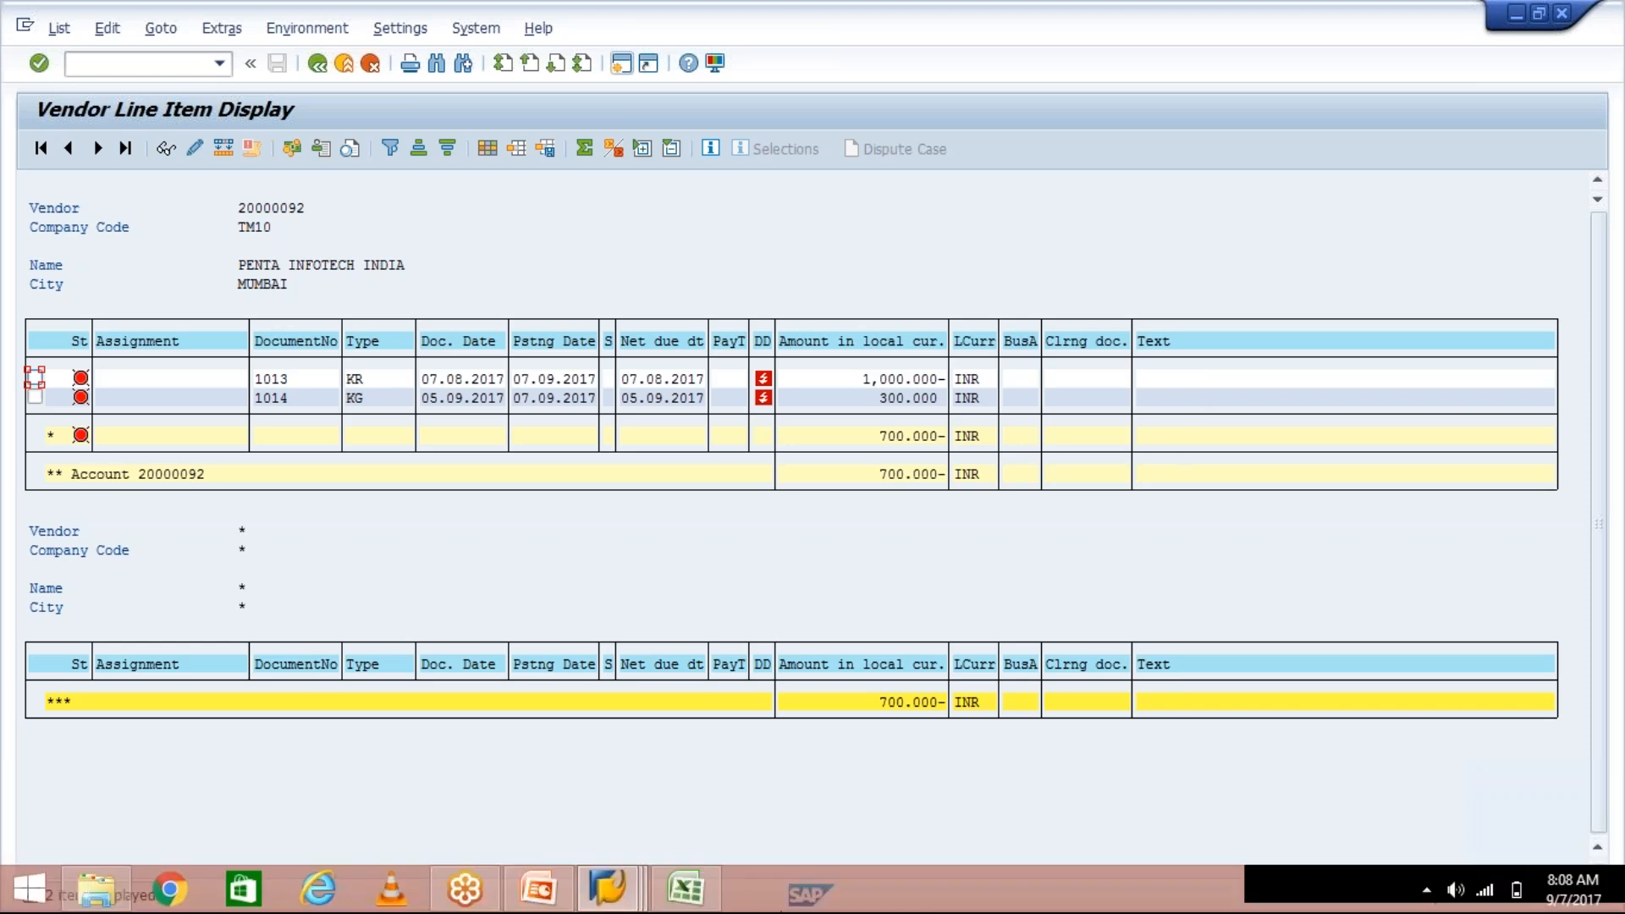
click(628, 900)
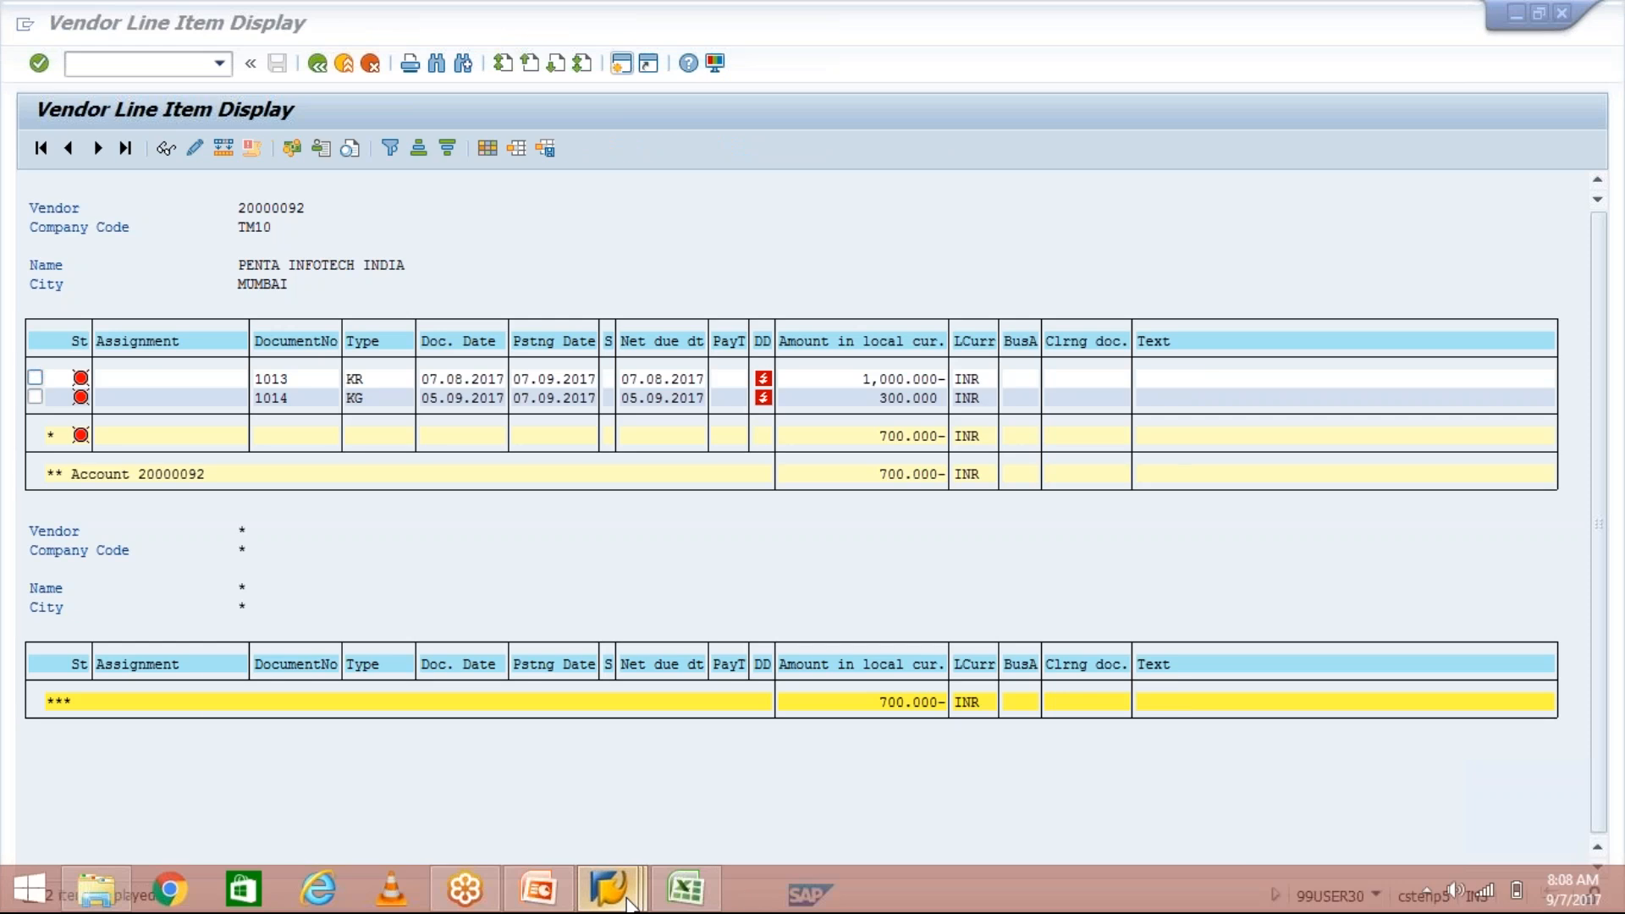
click(650, 789)
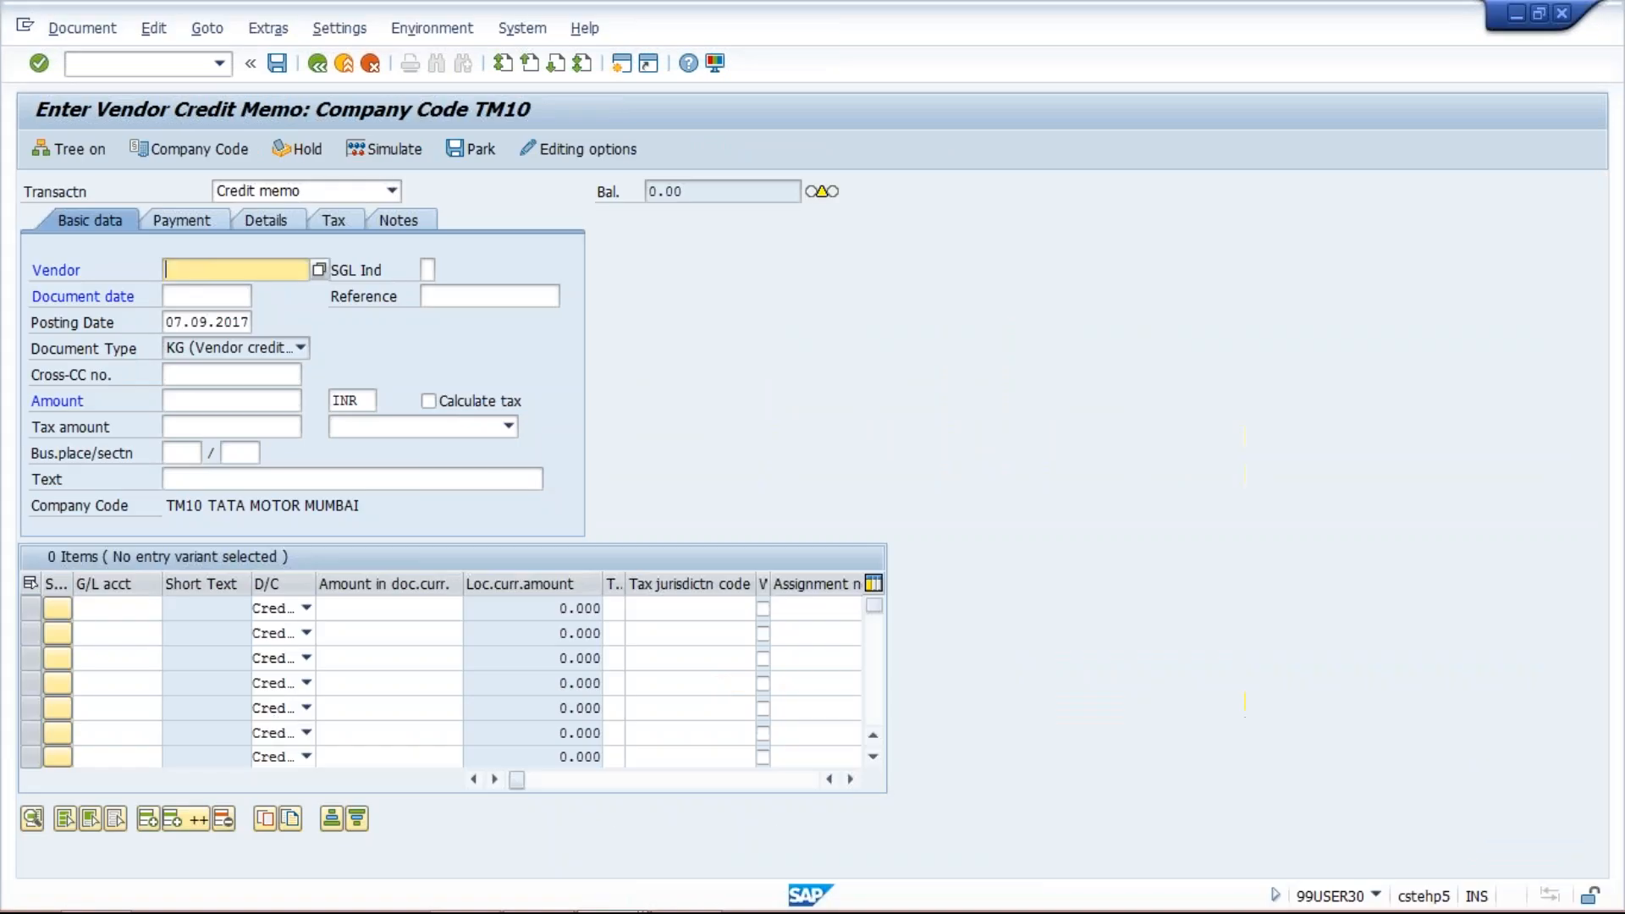
click(196, 472)
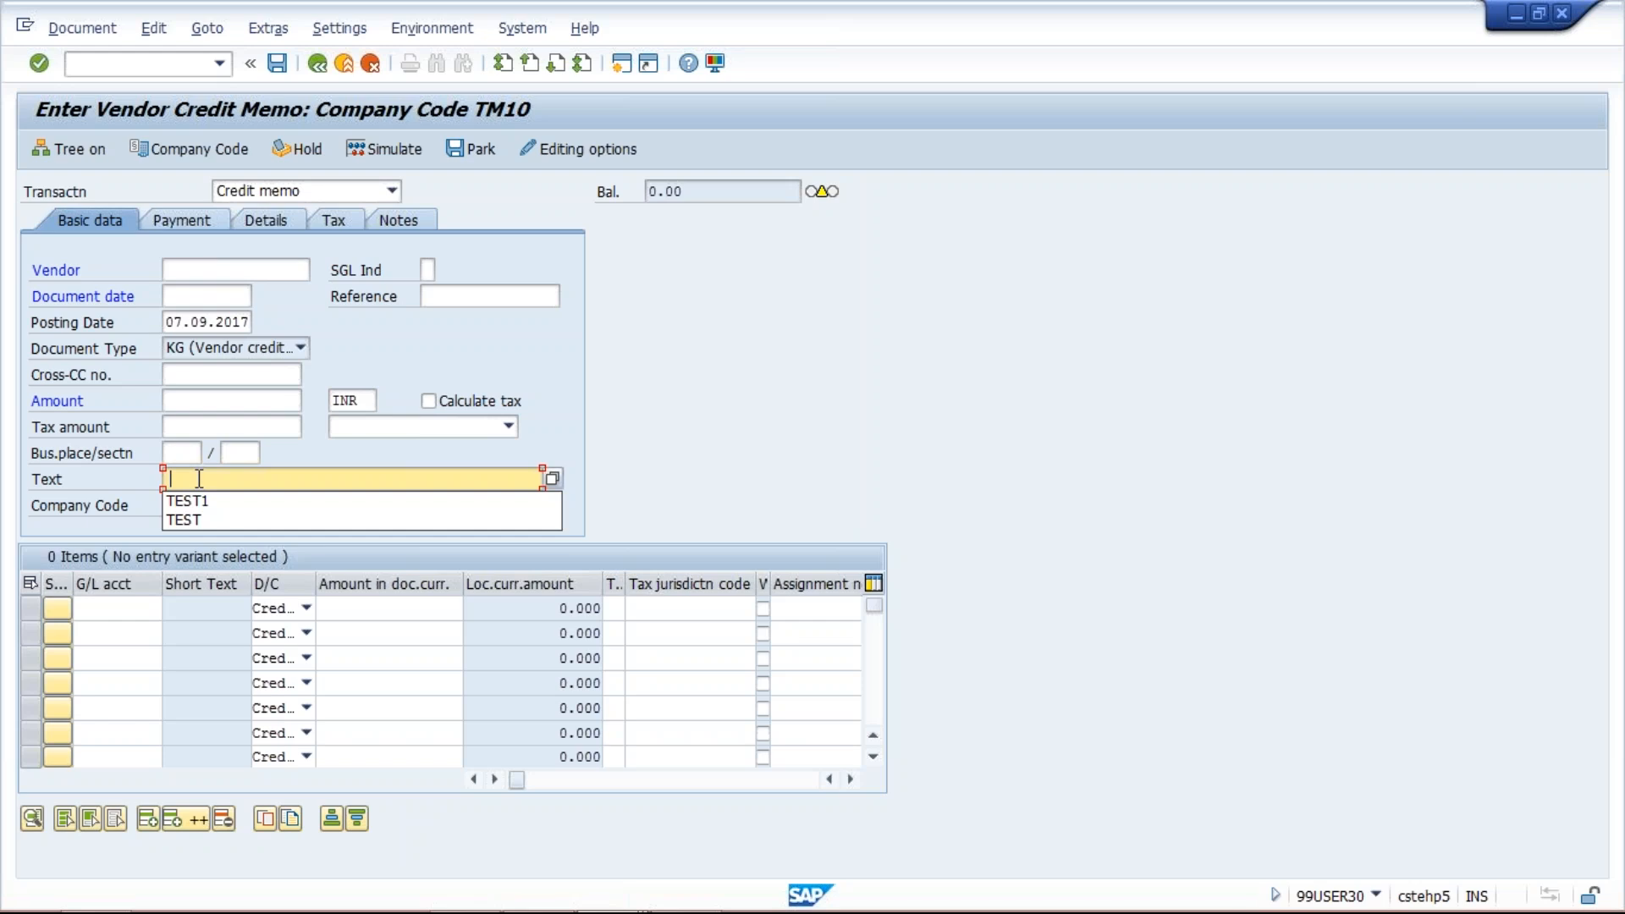
click(209, 503)
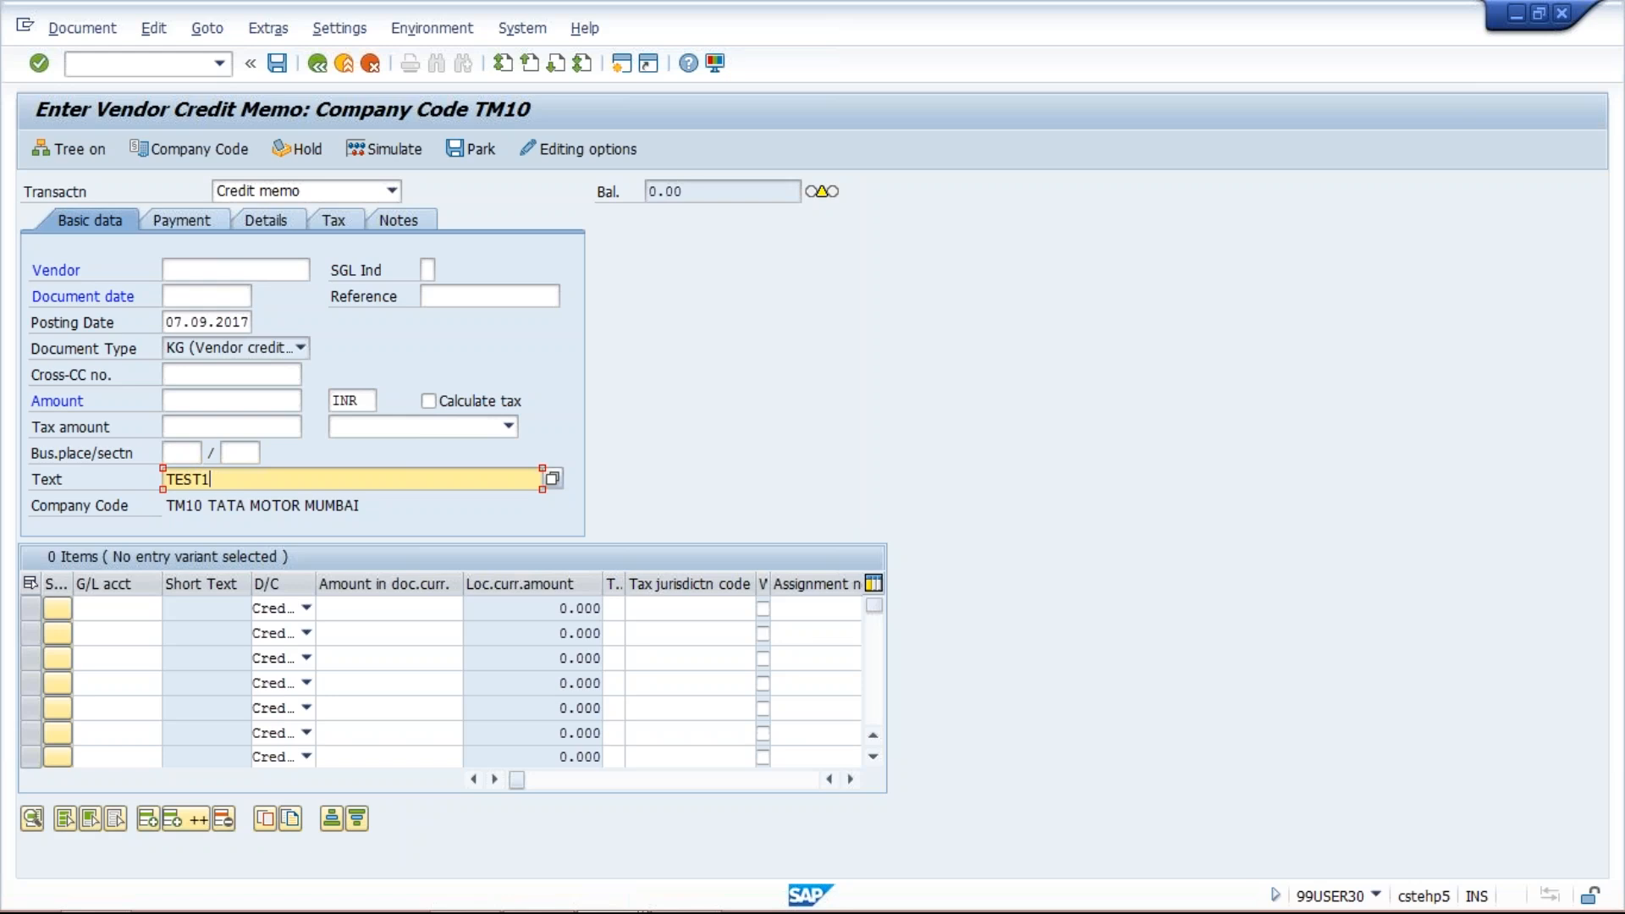
Switch to the Vendor Line Item Display session and review the vendor's open invoice and credit memo amounts.
mouse_move(677, 911)
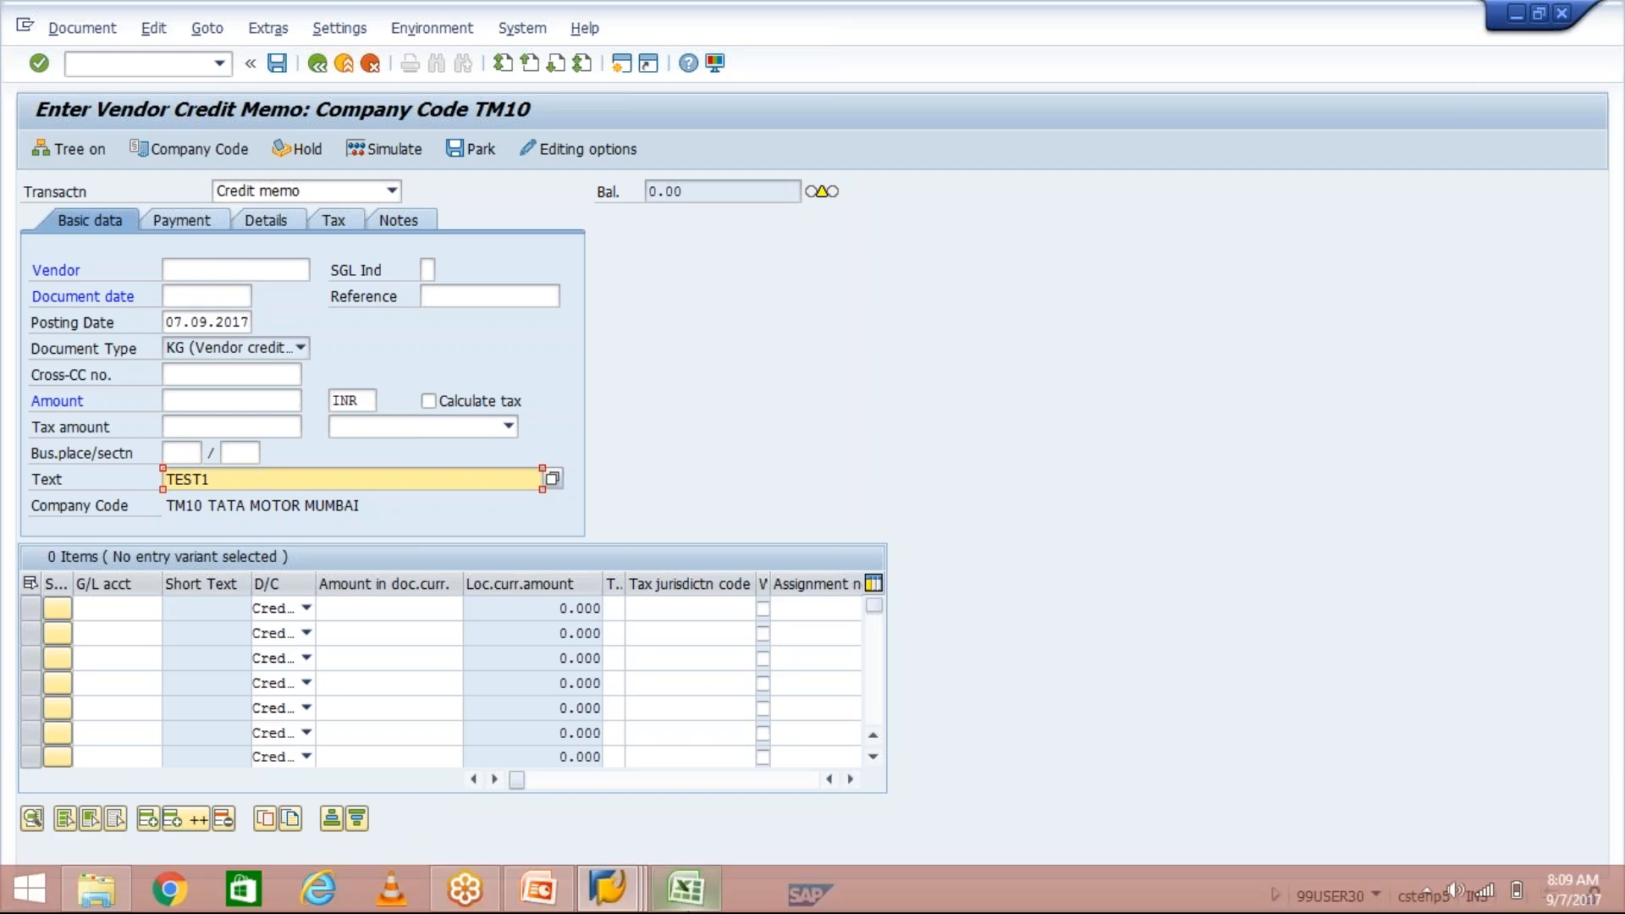
click(640, 899)
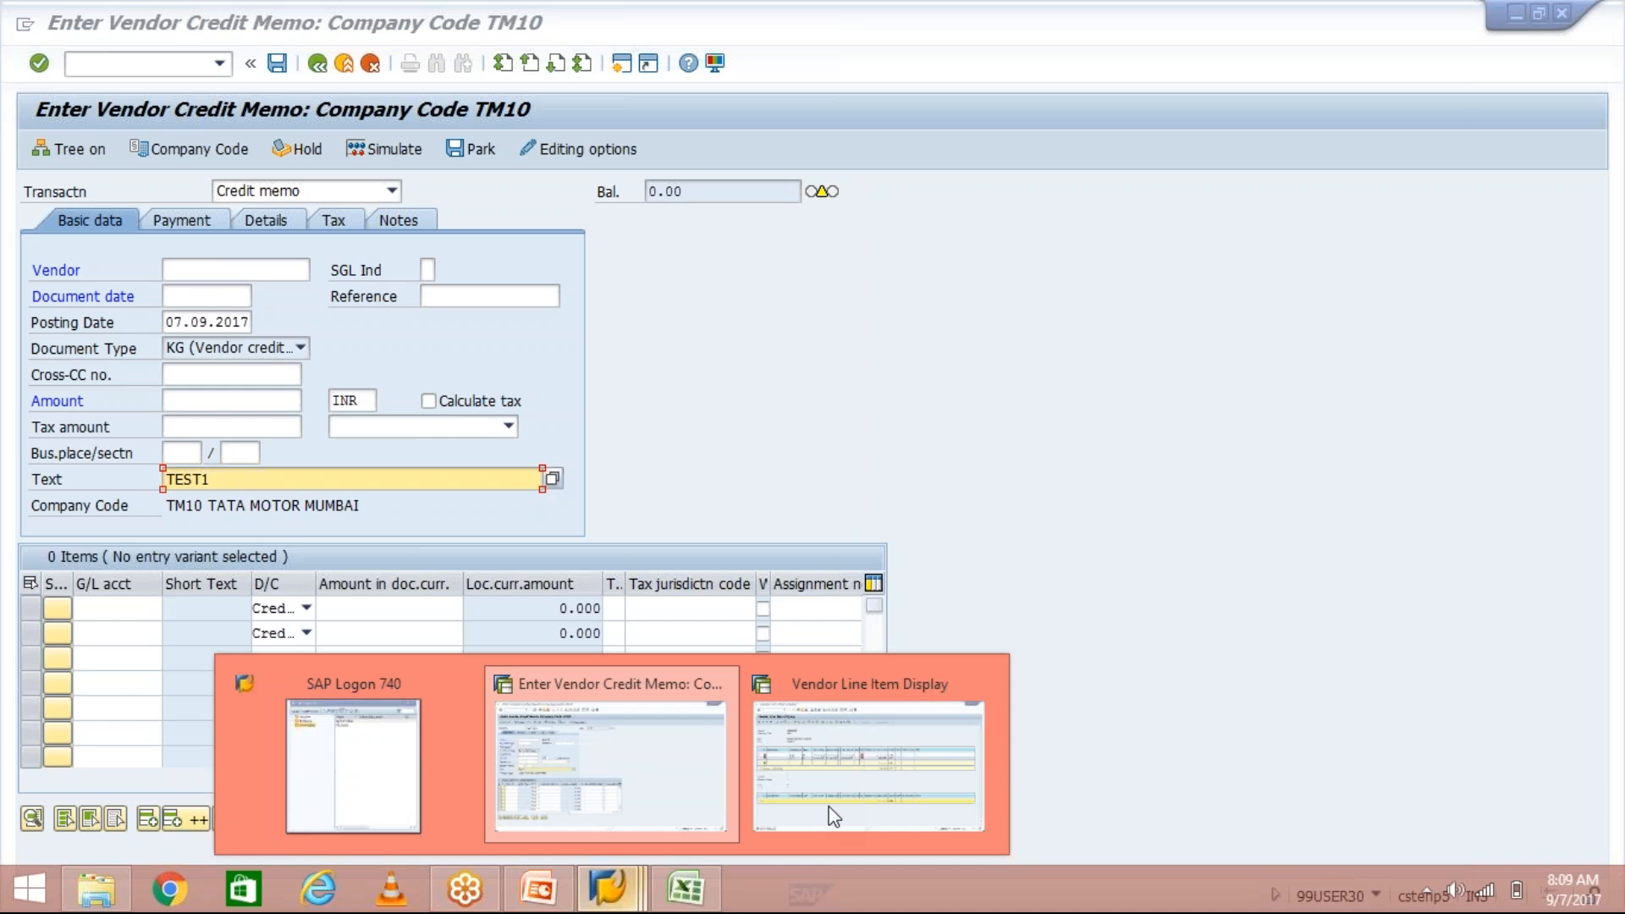
click(833, 817)
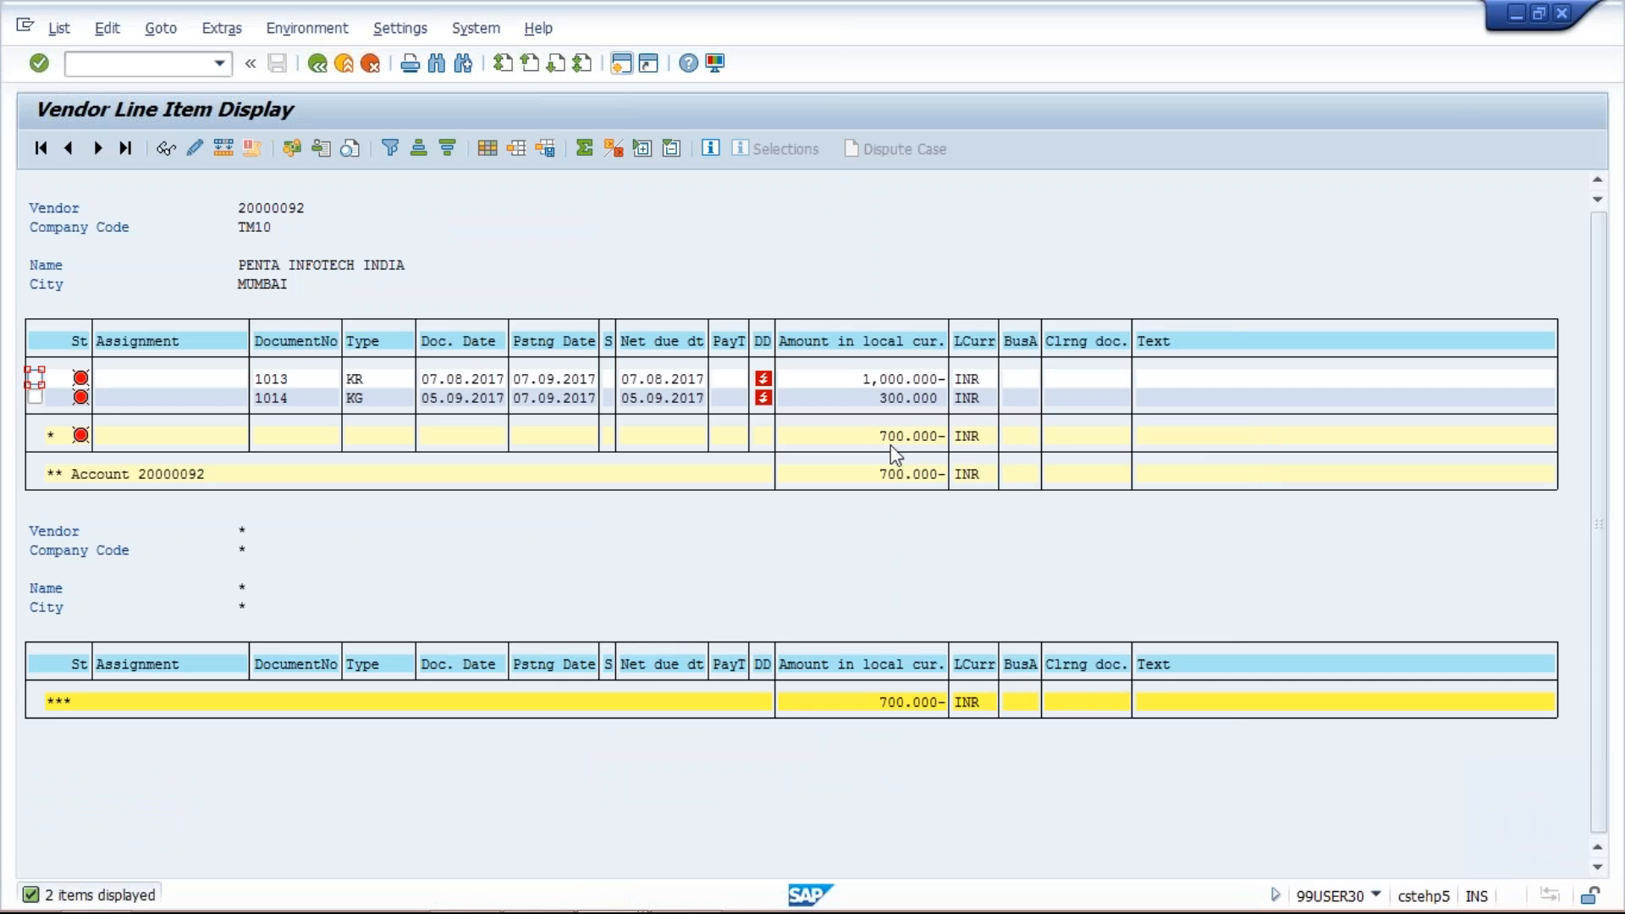
mouse_move(616, 907)
mouse_move(750, 912)
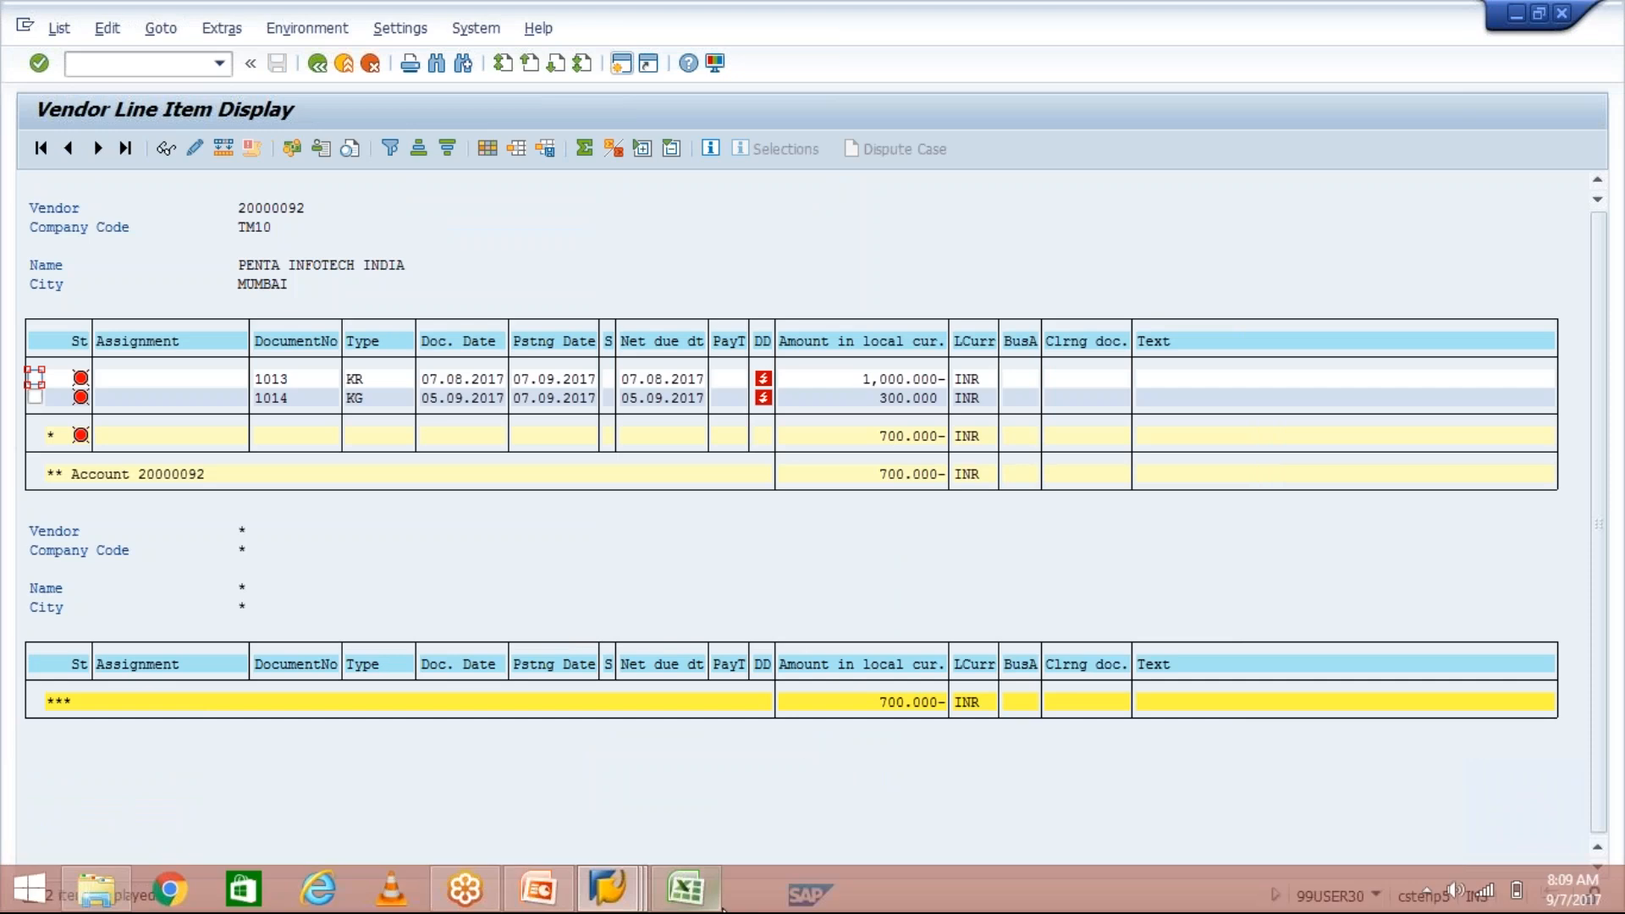
click(808, 609)
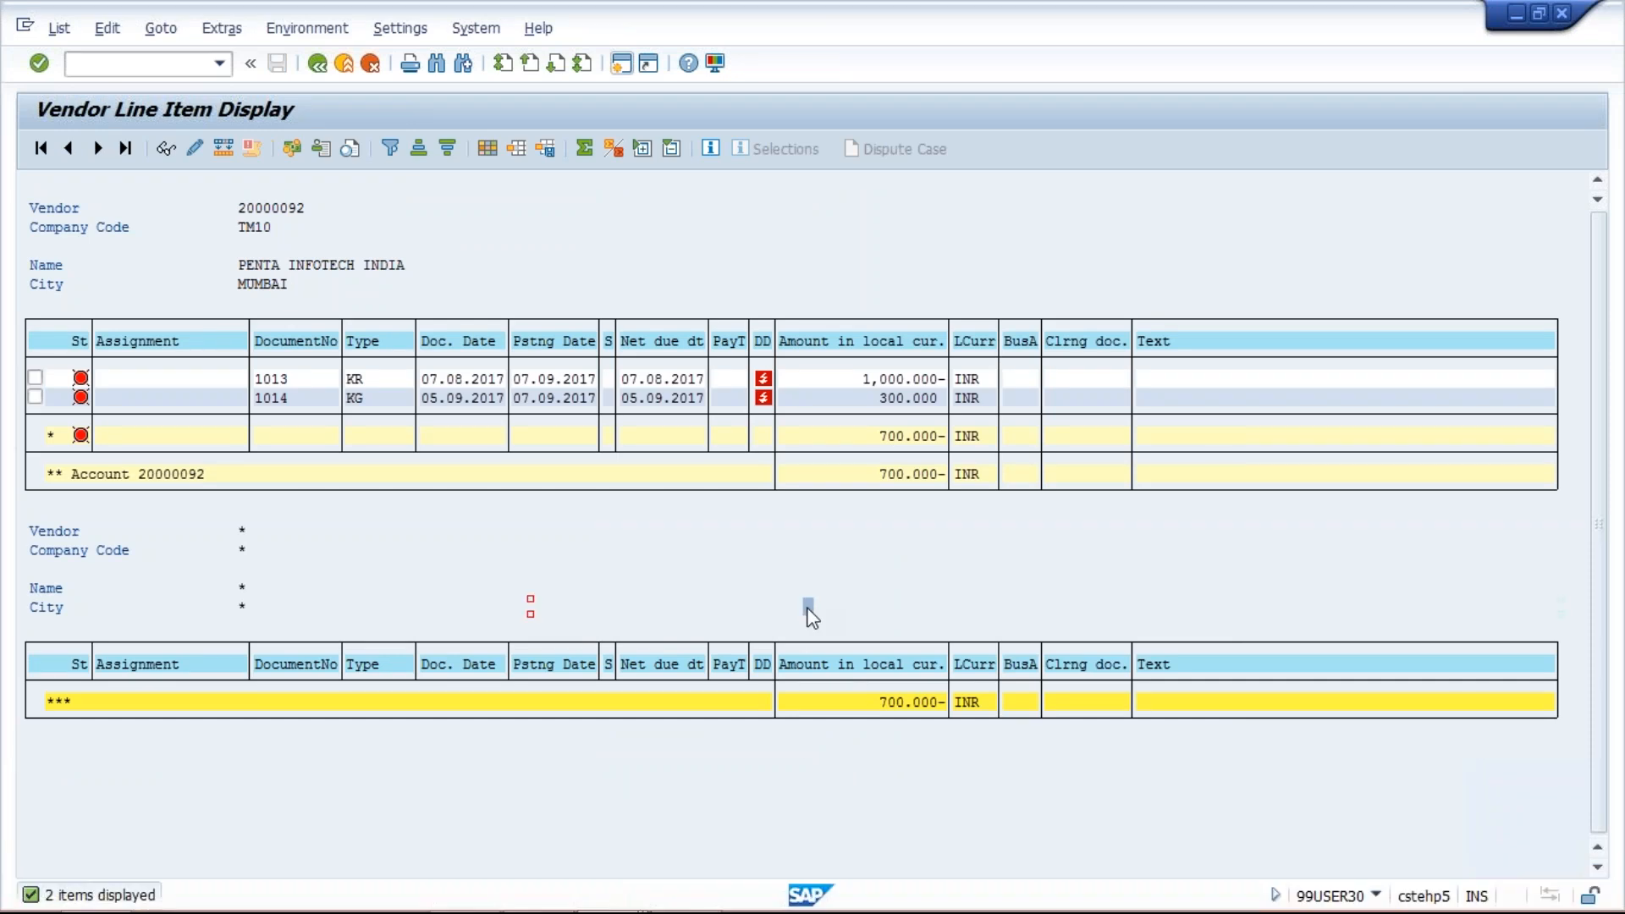
Return to the credit memo session and enter vendor Penta Infotech India, document date 05.09.2017 and amount 300 INR.
click(581, 902)
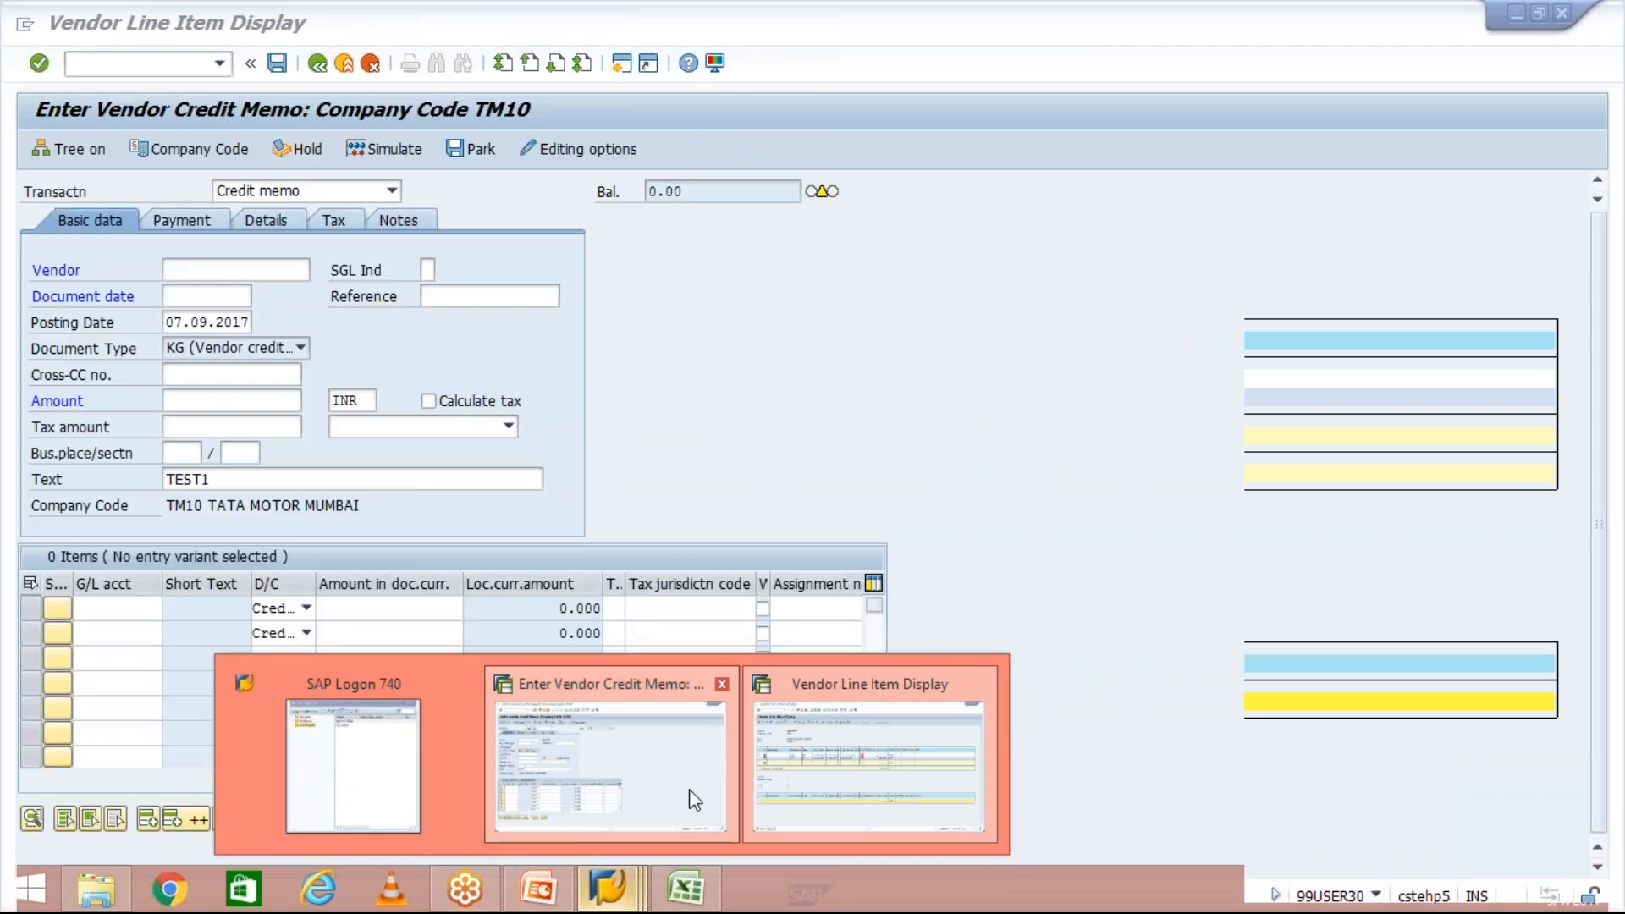
click(689, 789)
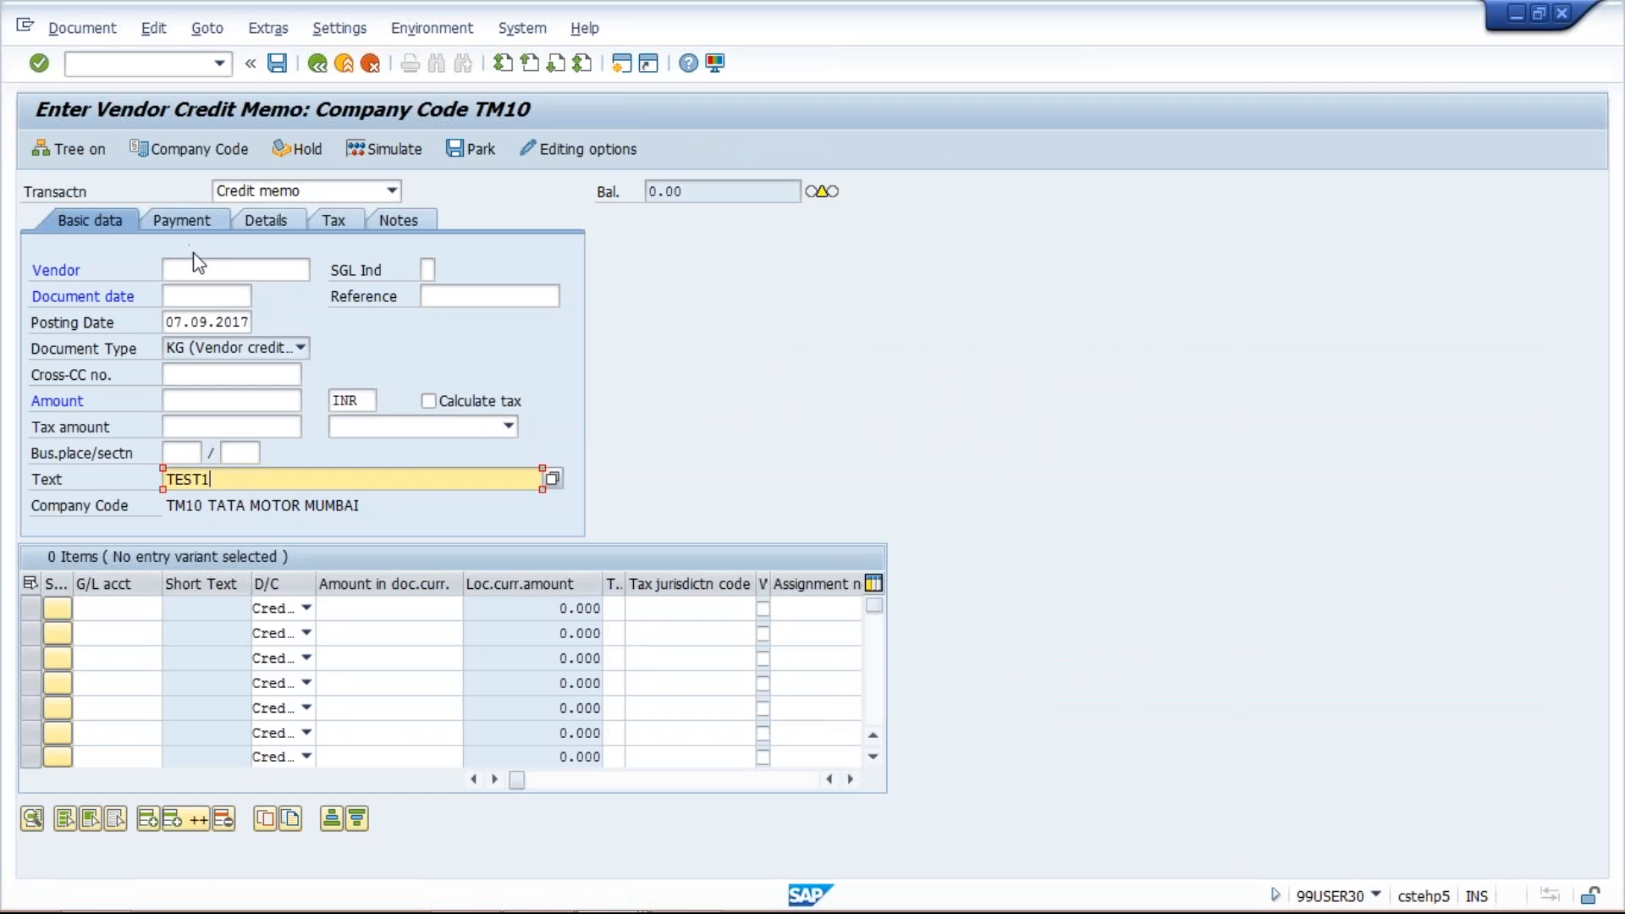
click(206, 268)
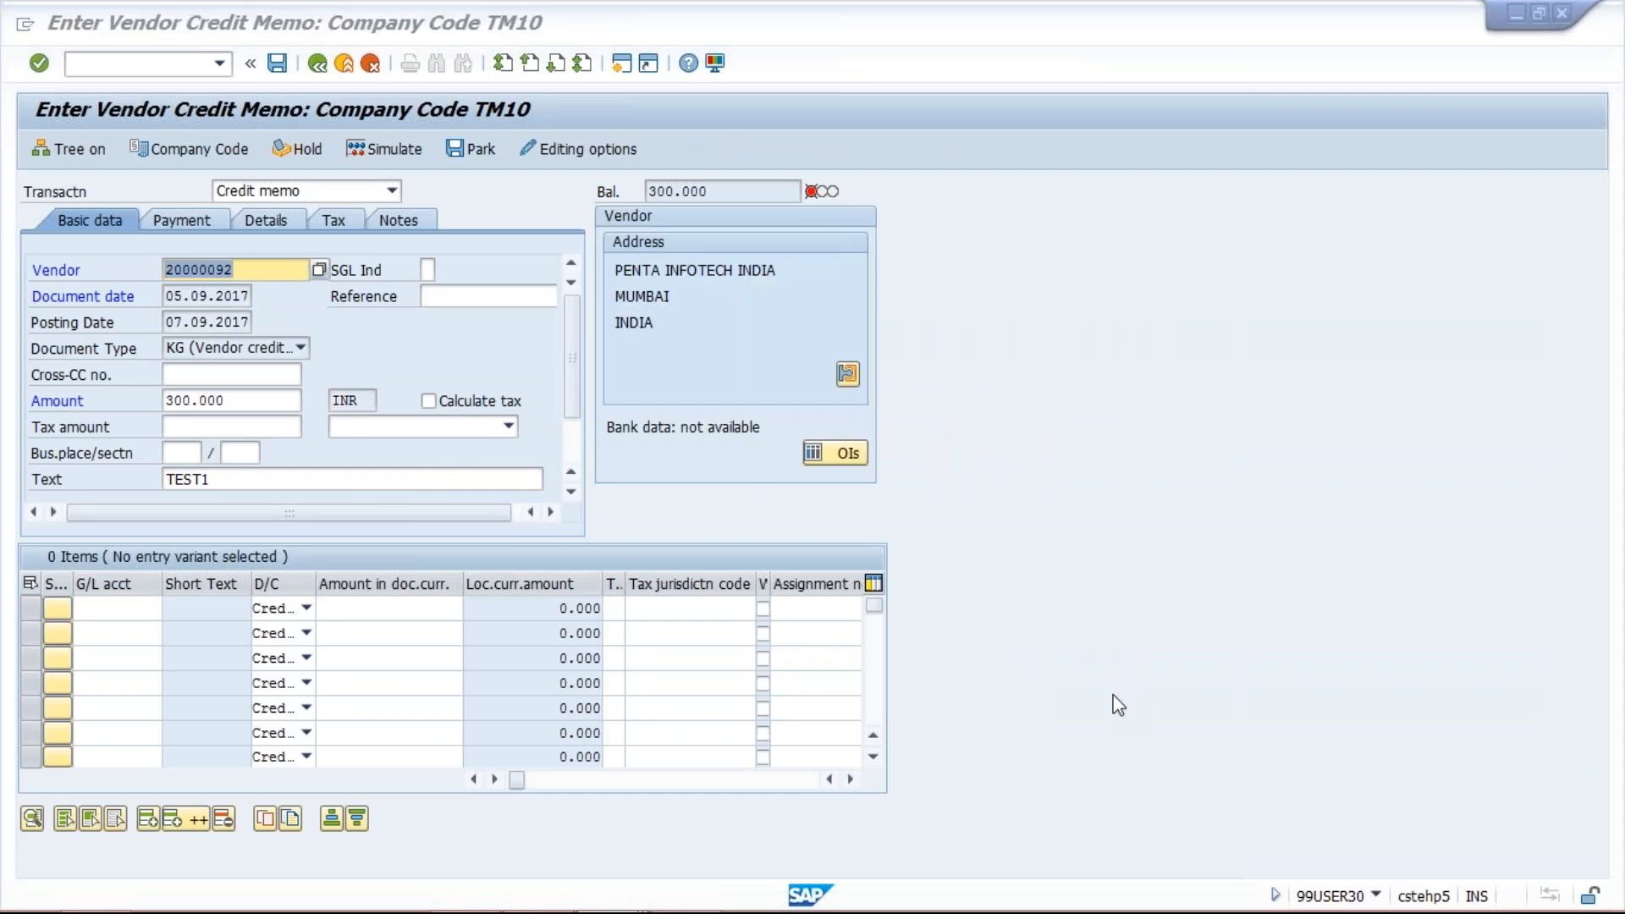
Set the amount of the vendor credit memo to 2000 INR.
click(337, 239)
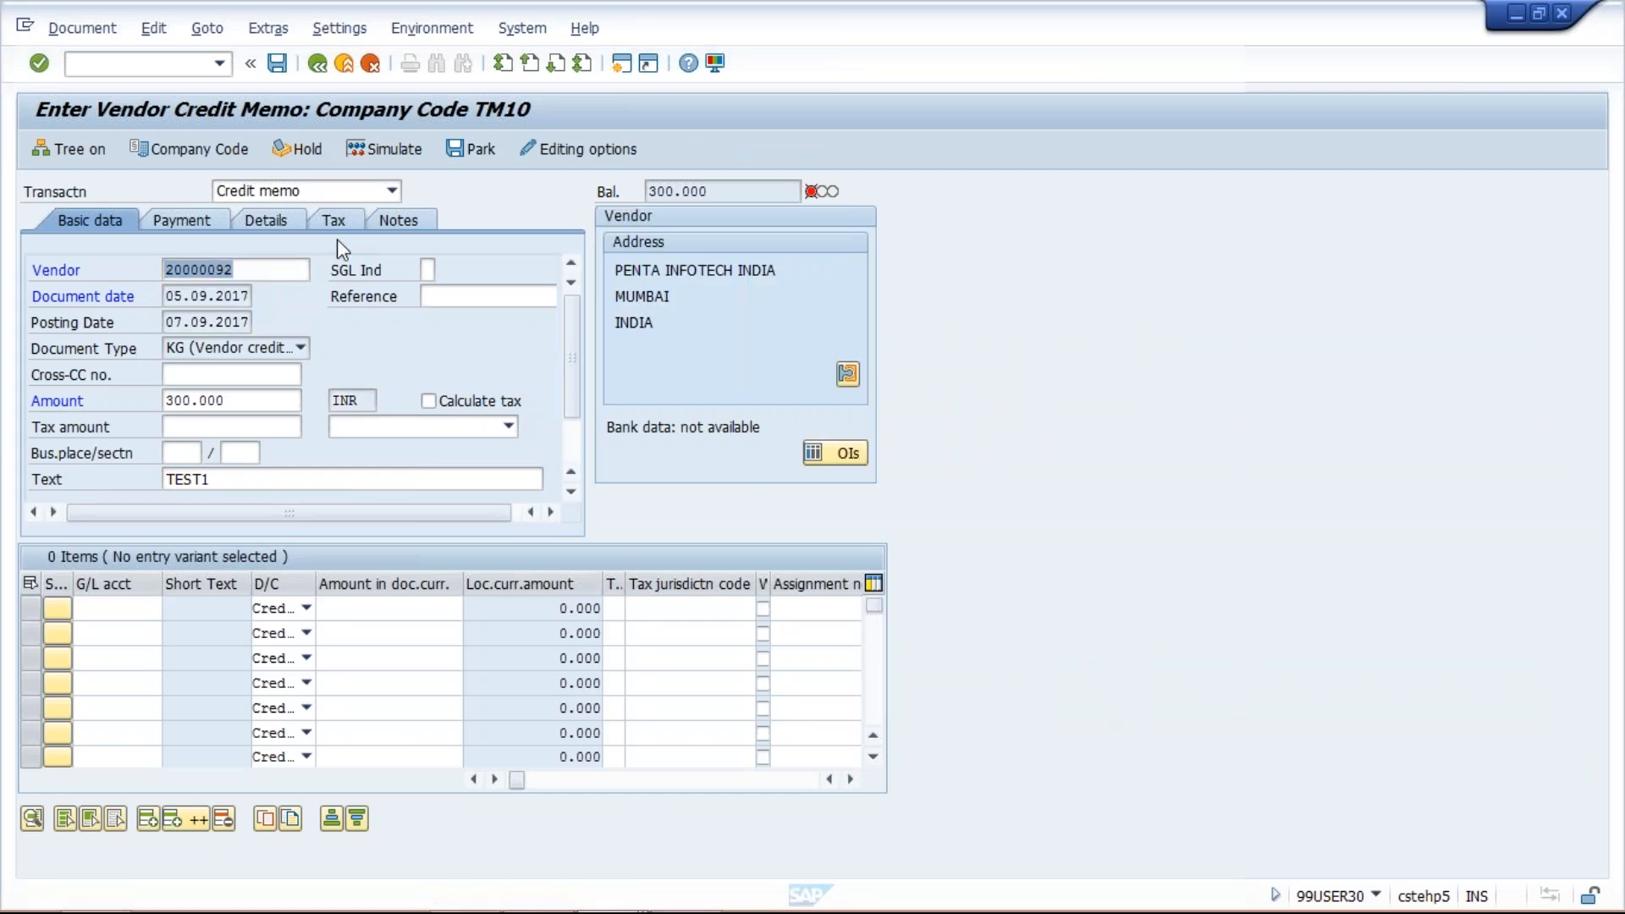
click(252, 396)
key(BackSpace)
key(BackSpace)
key(BackSpace)
key(BackSpace)
key(BackSpace)
key(BackSpace)
key(BackSpace)
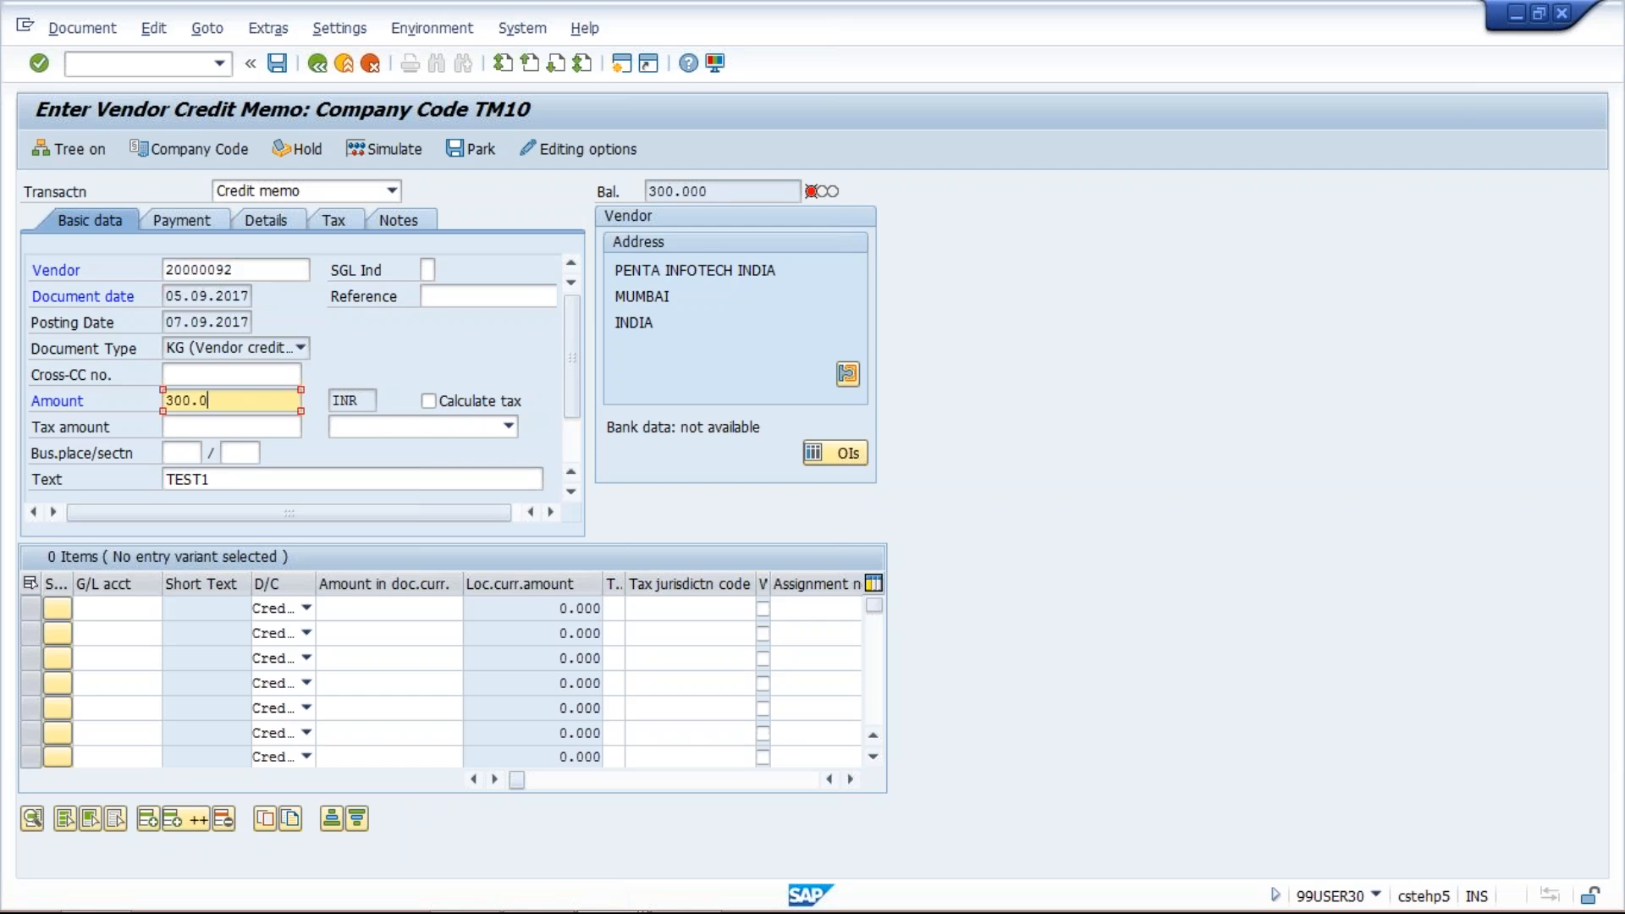
text(2000)
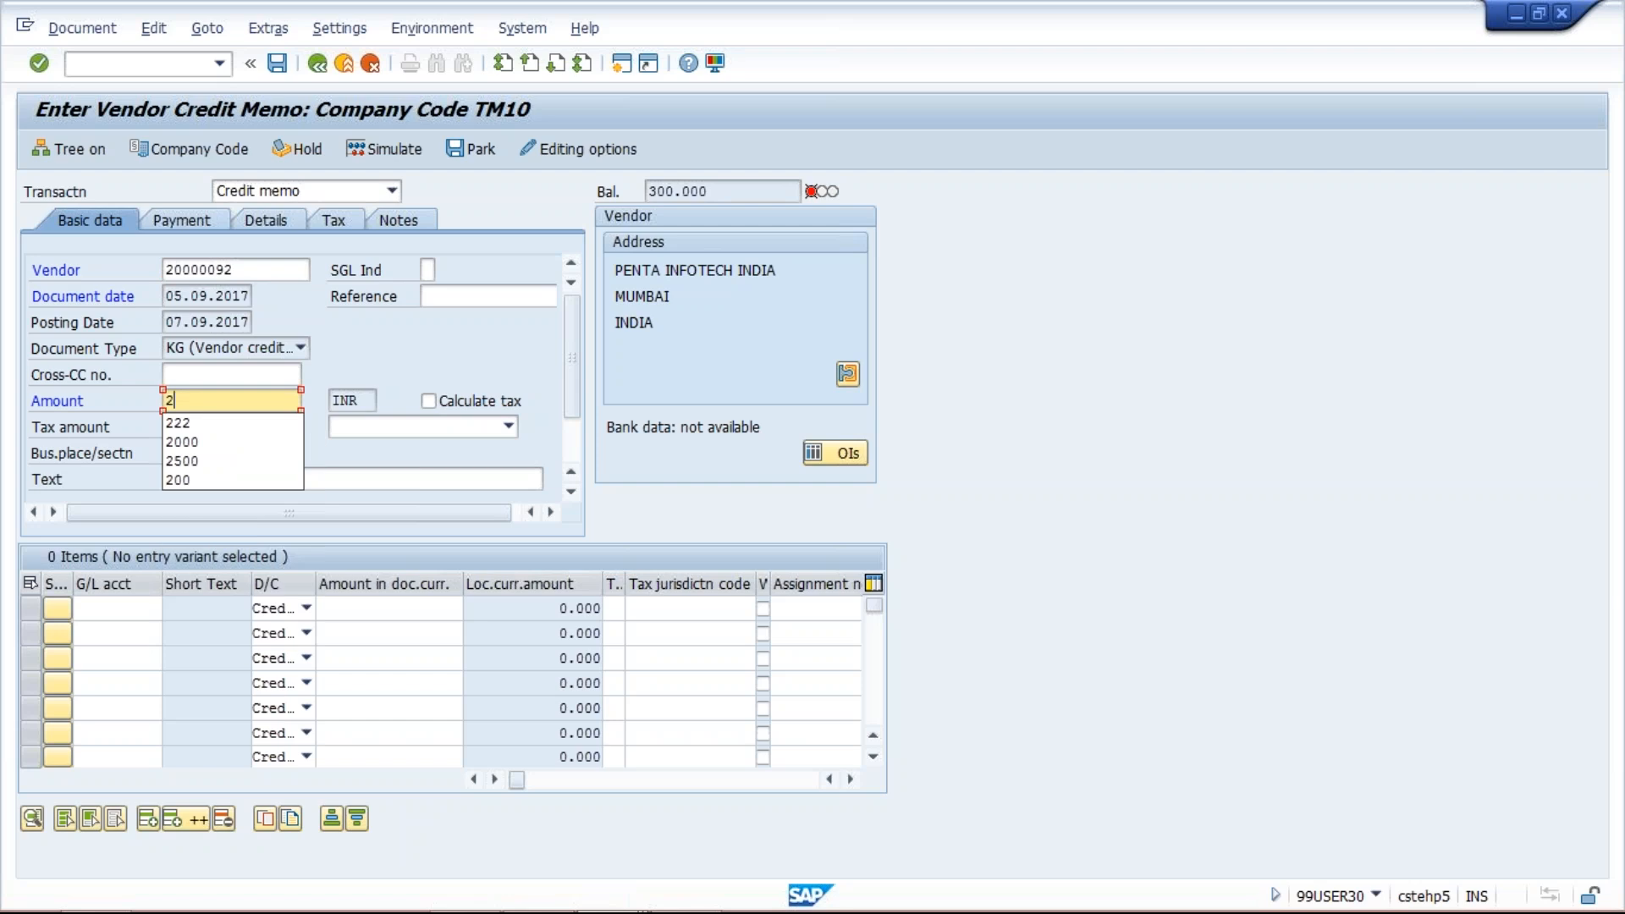
Add a credit line for G/L account 4000 with amount 2000, simulate the credit memo and post it.
click(146, 609)
text(4000)
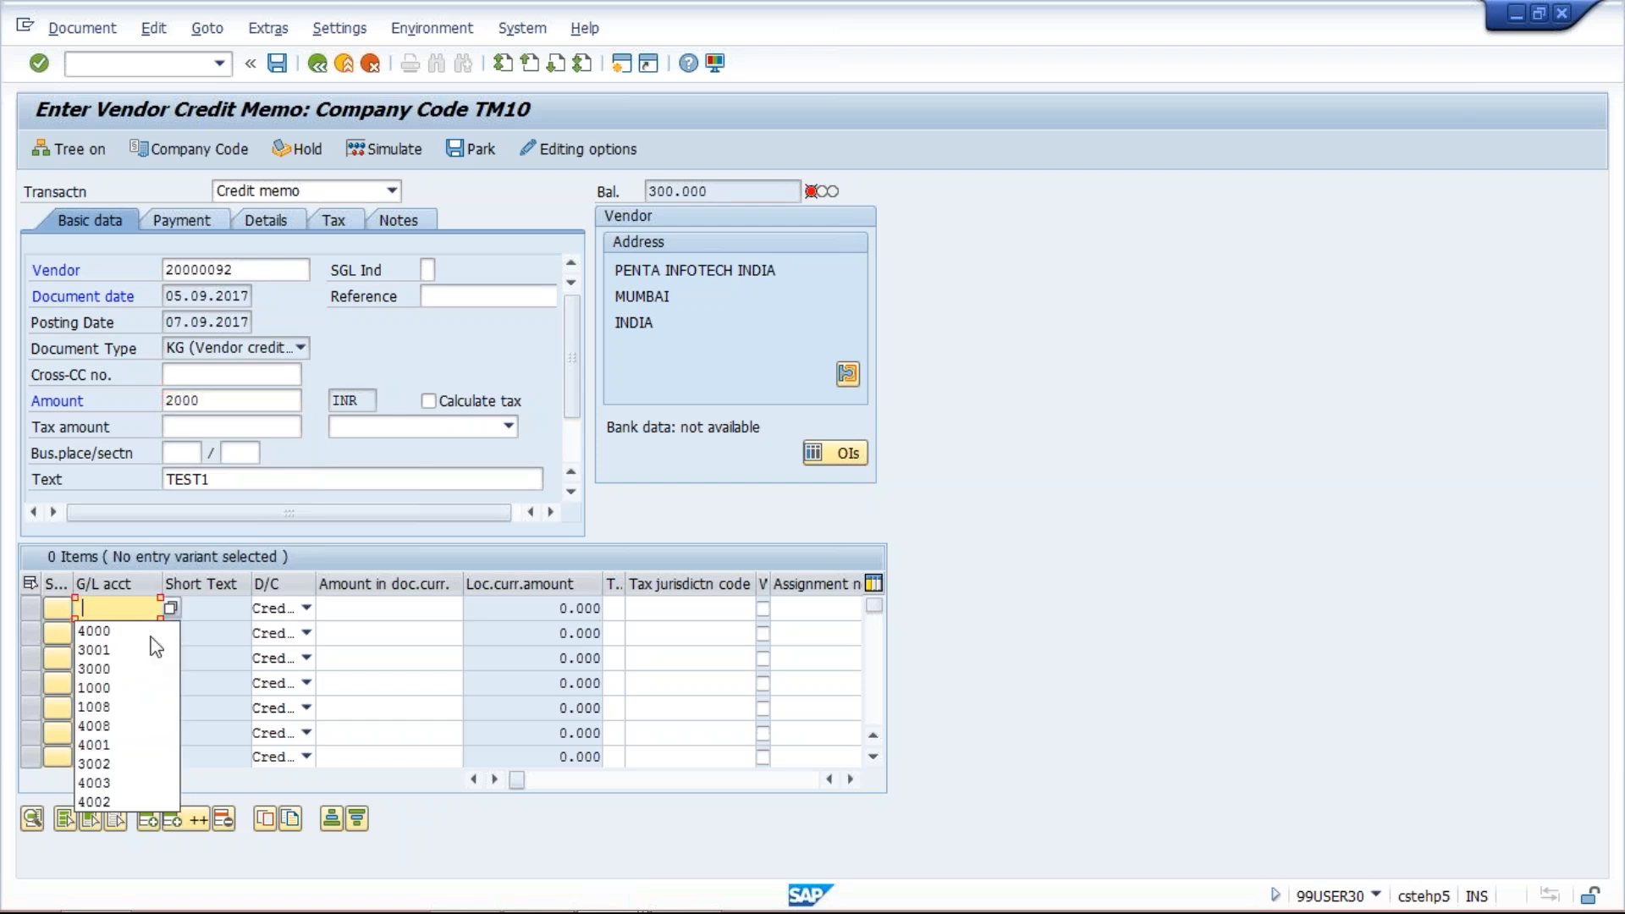
key(Tab)
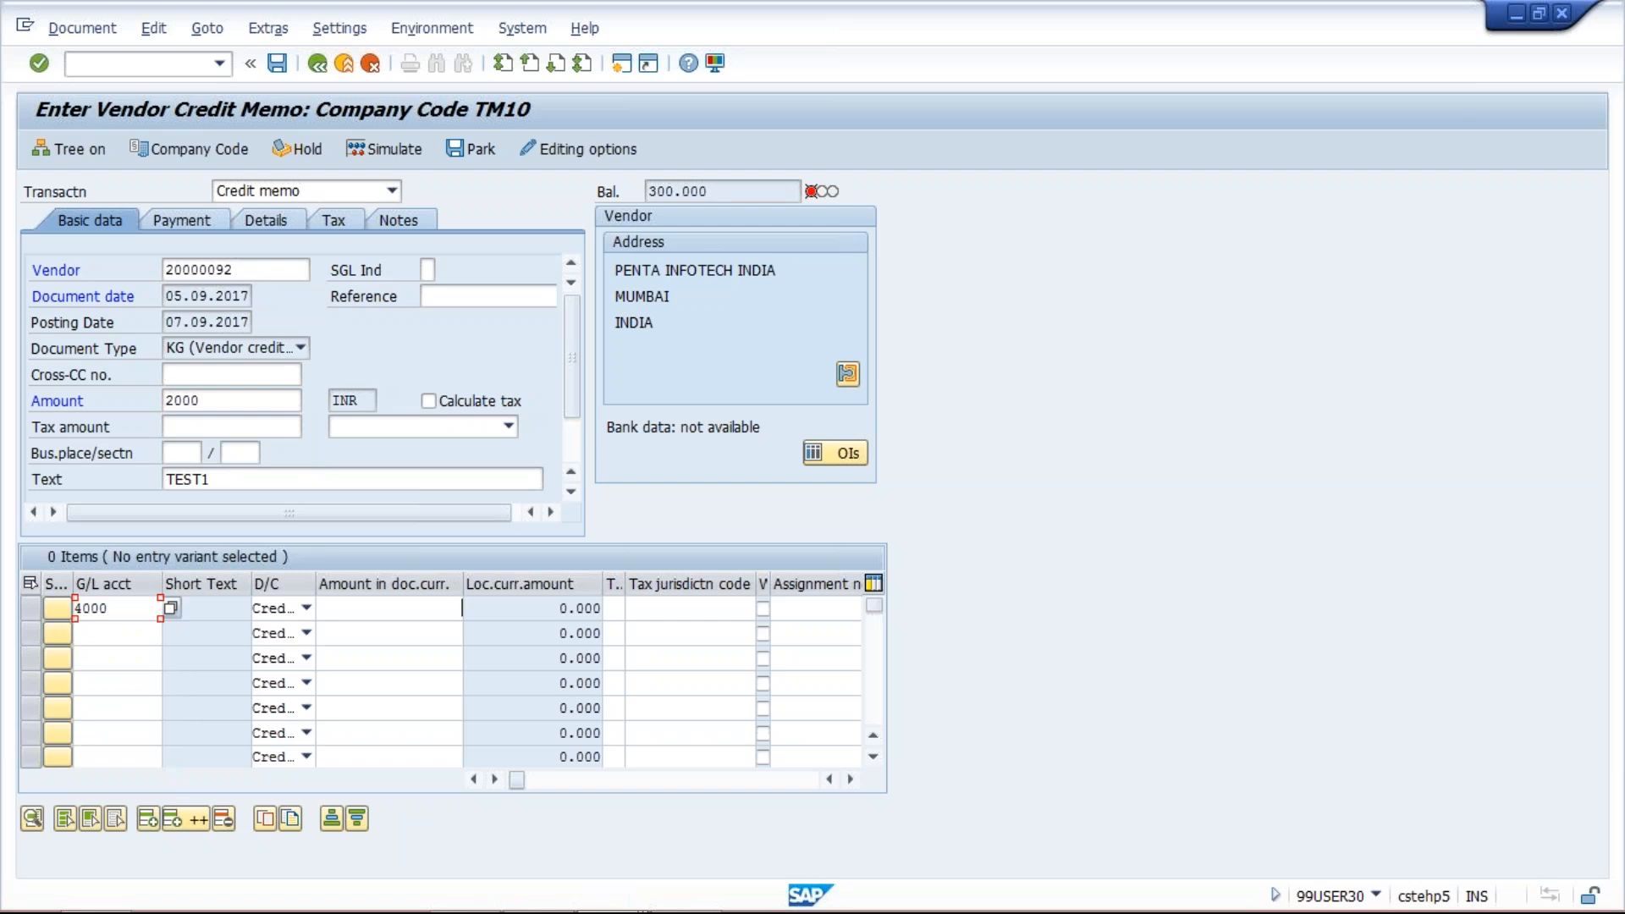
text(2000)
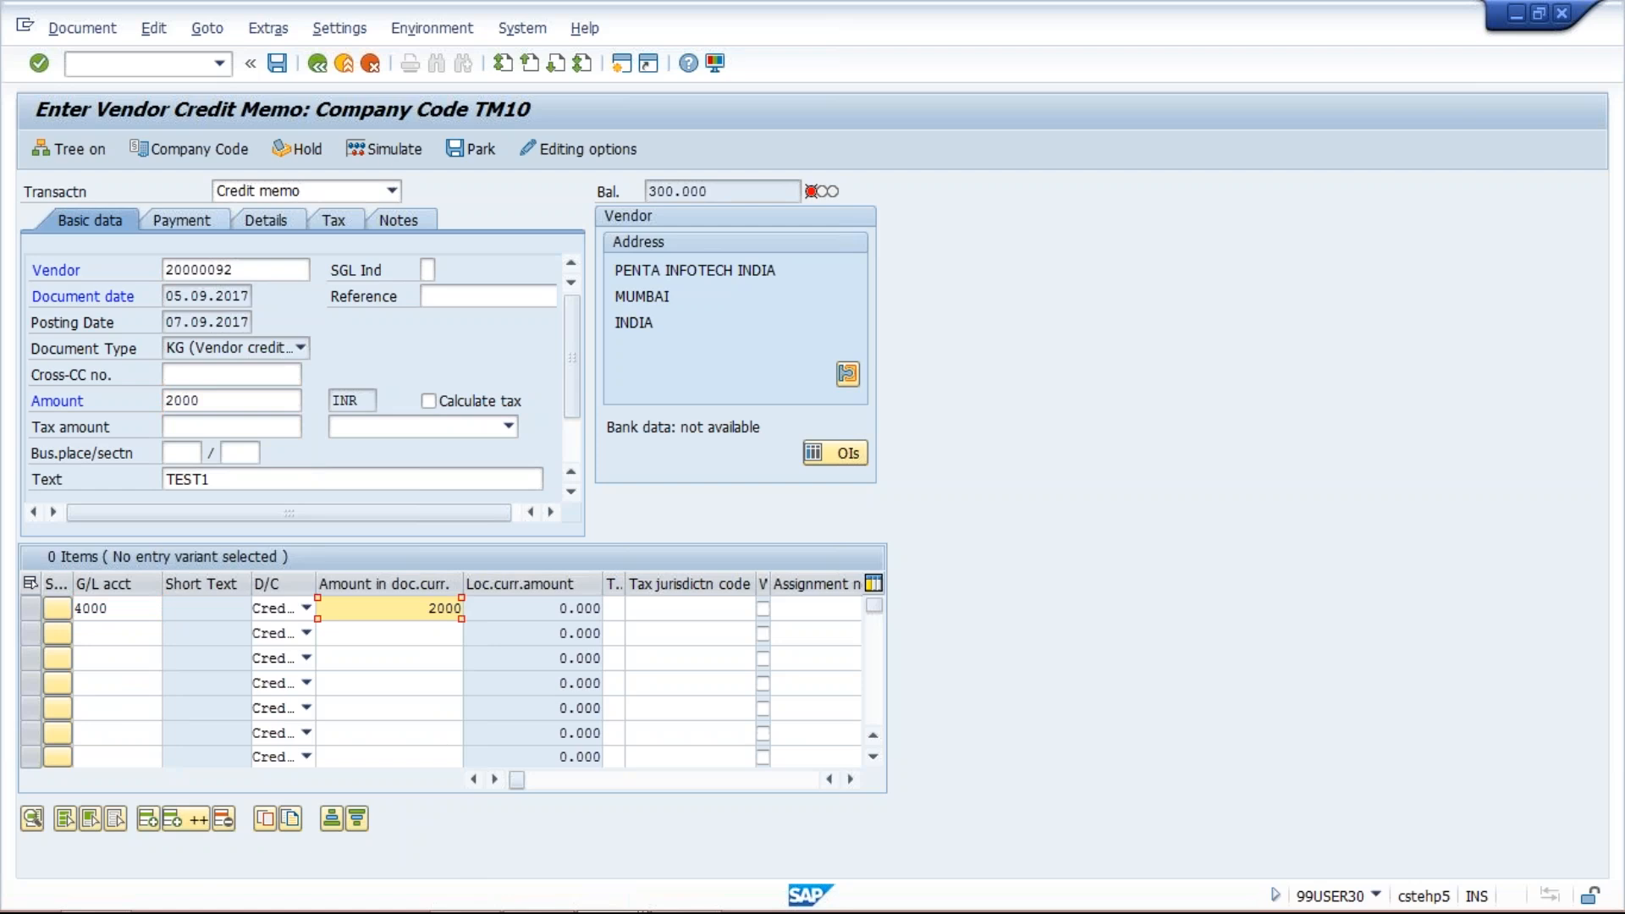
click(379, 147)
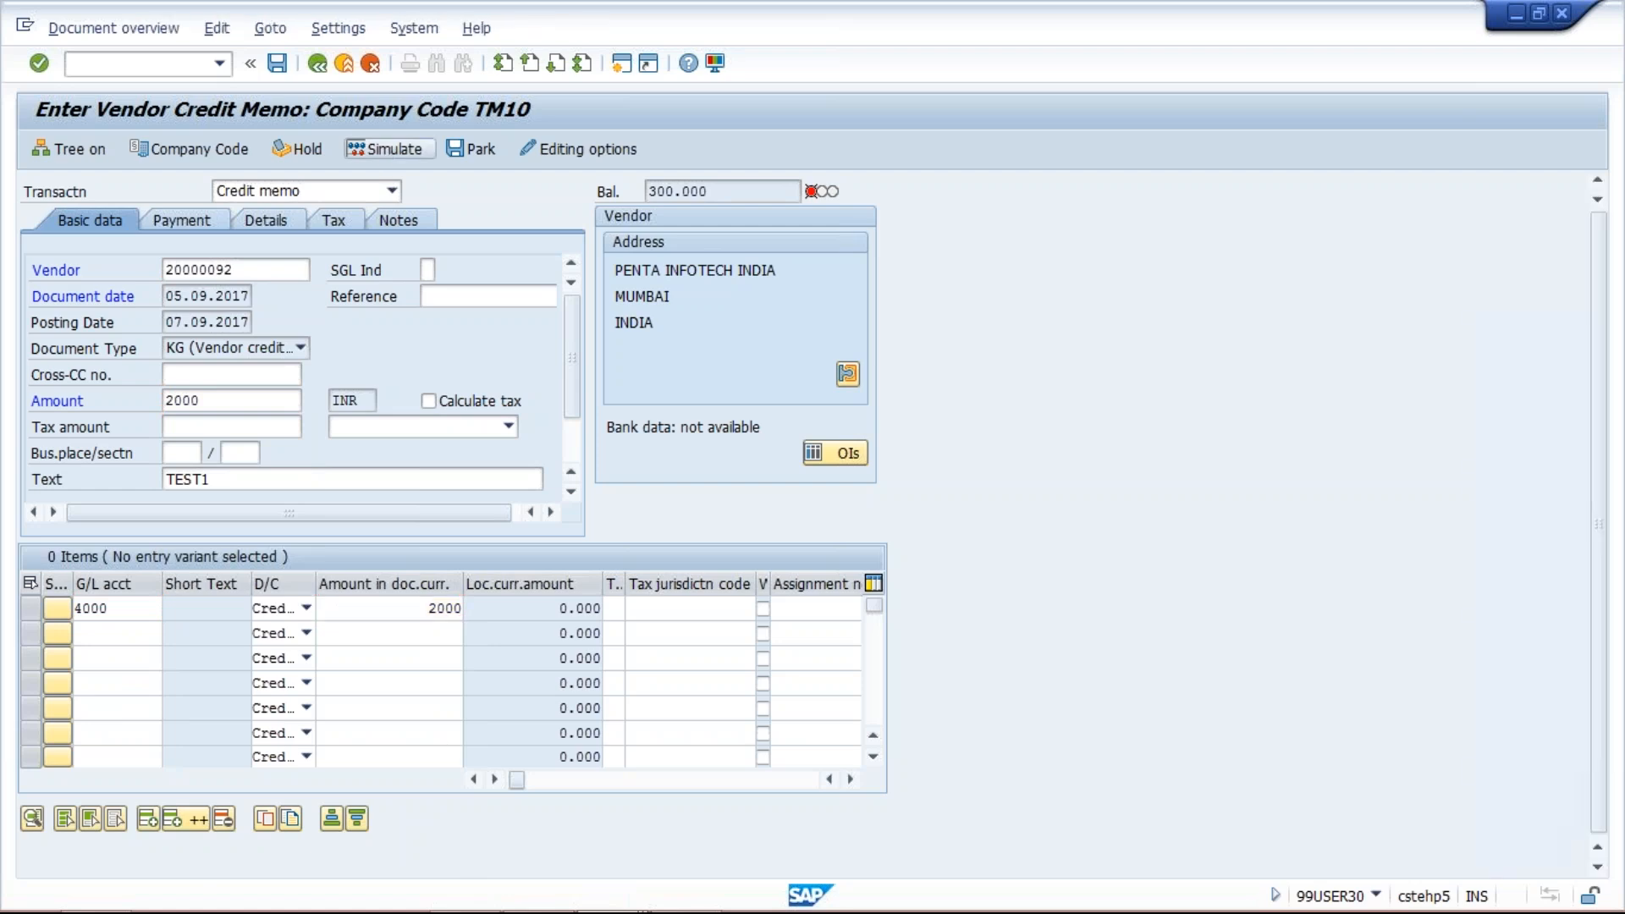
click(279, 65)
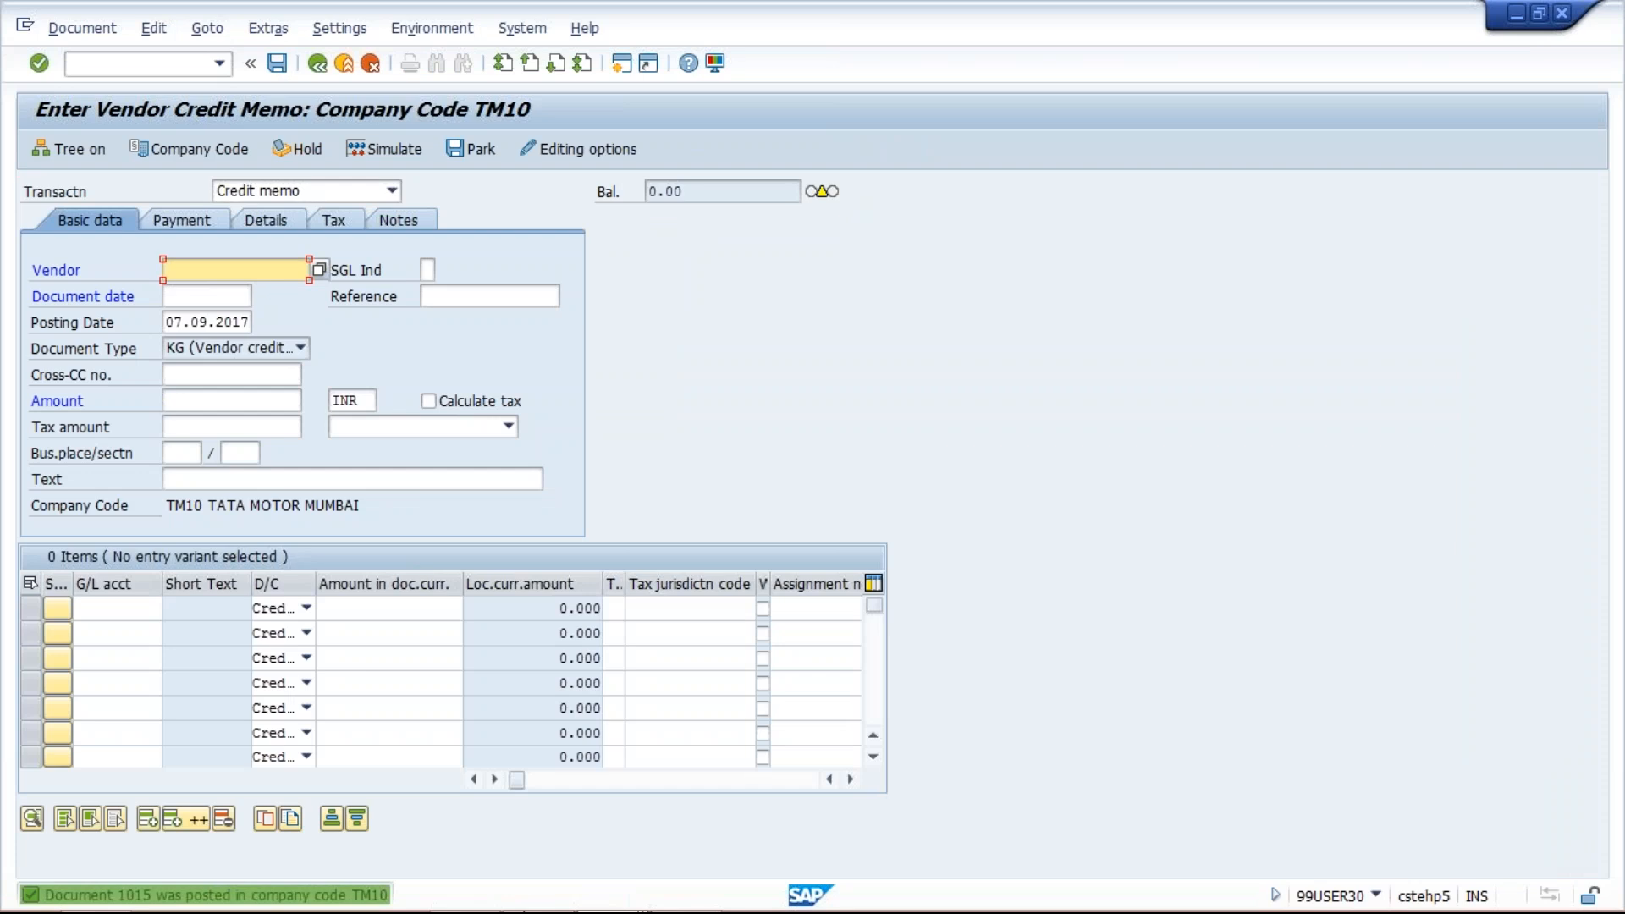
Switch to the Vendor Line Item Display session and display Penta Infotech India's open items at key date 07.09.2017.
click(586, 900)
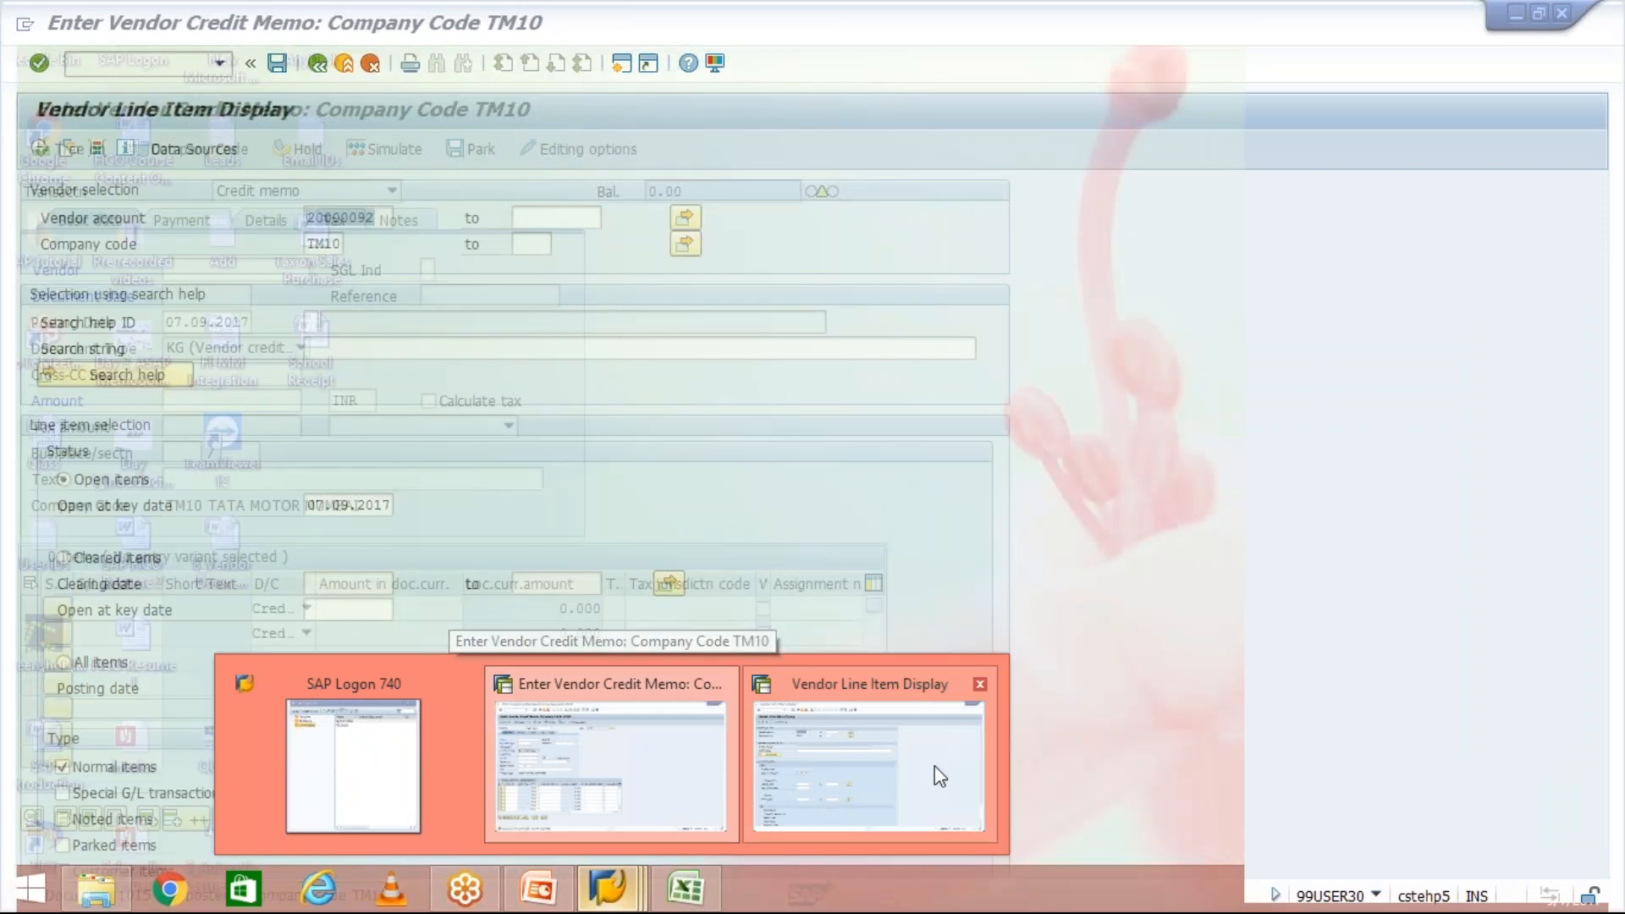
click(935, 765)
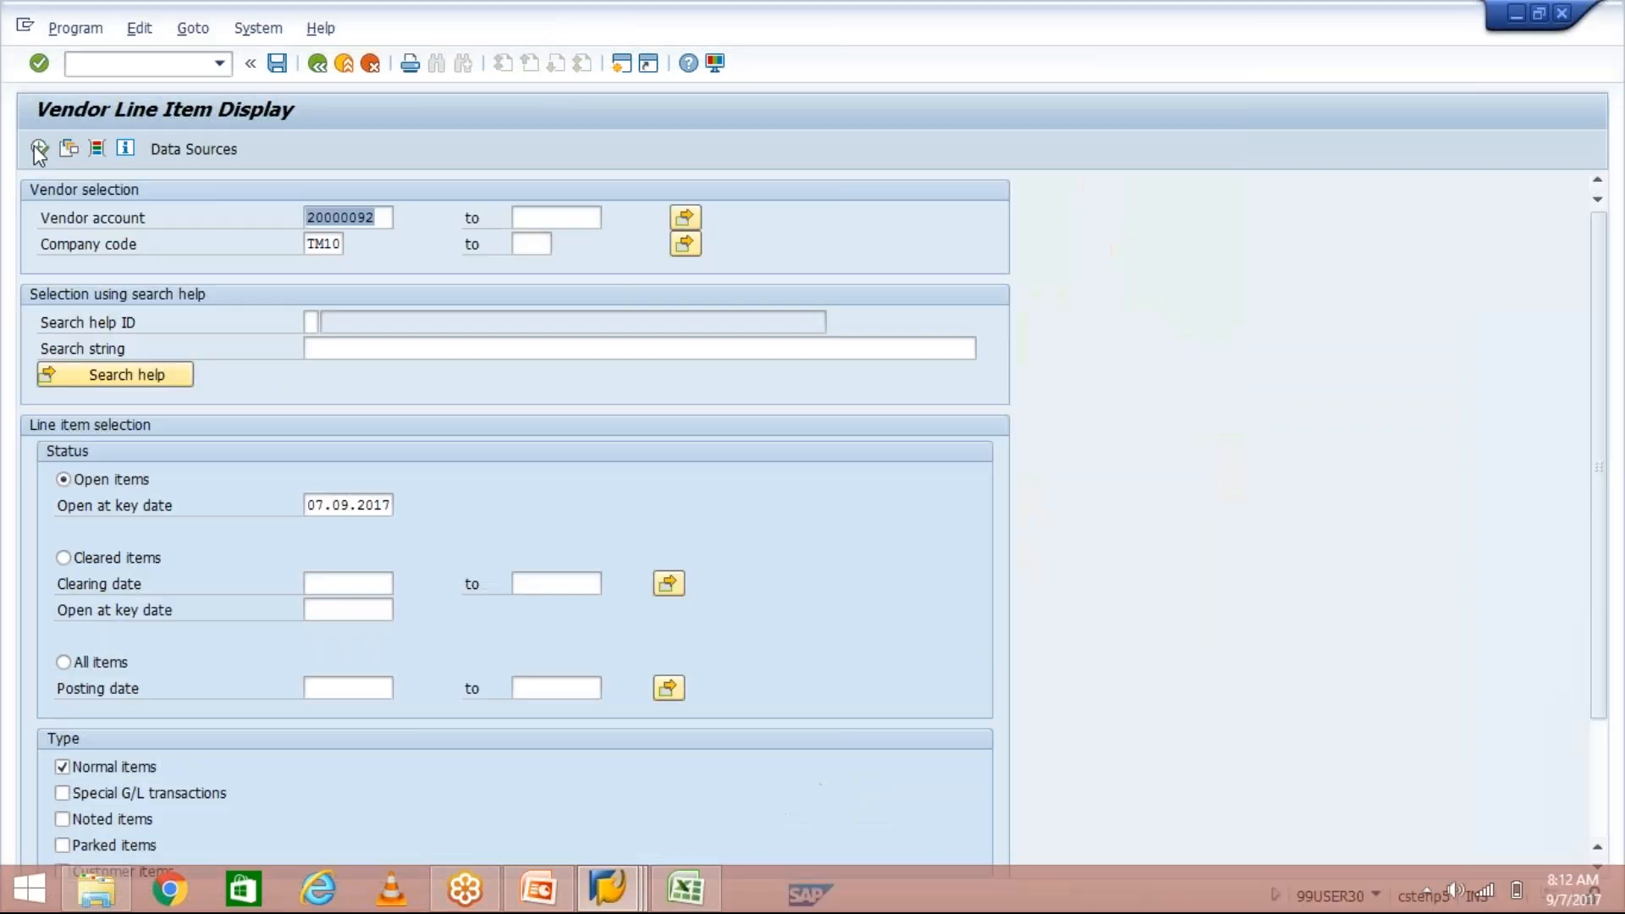
click(38, 145)
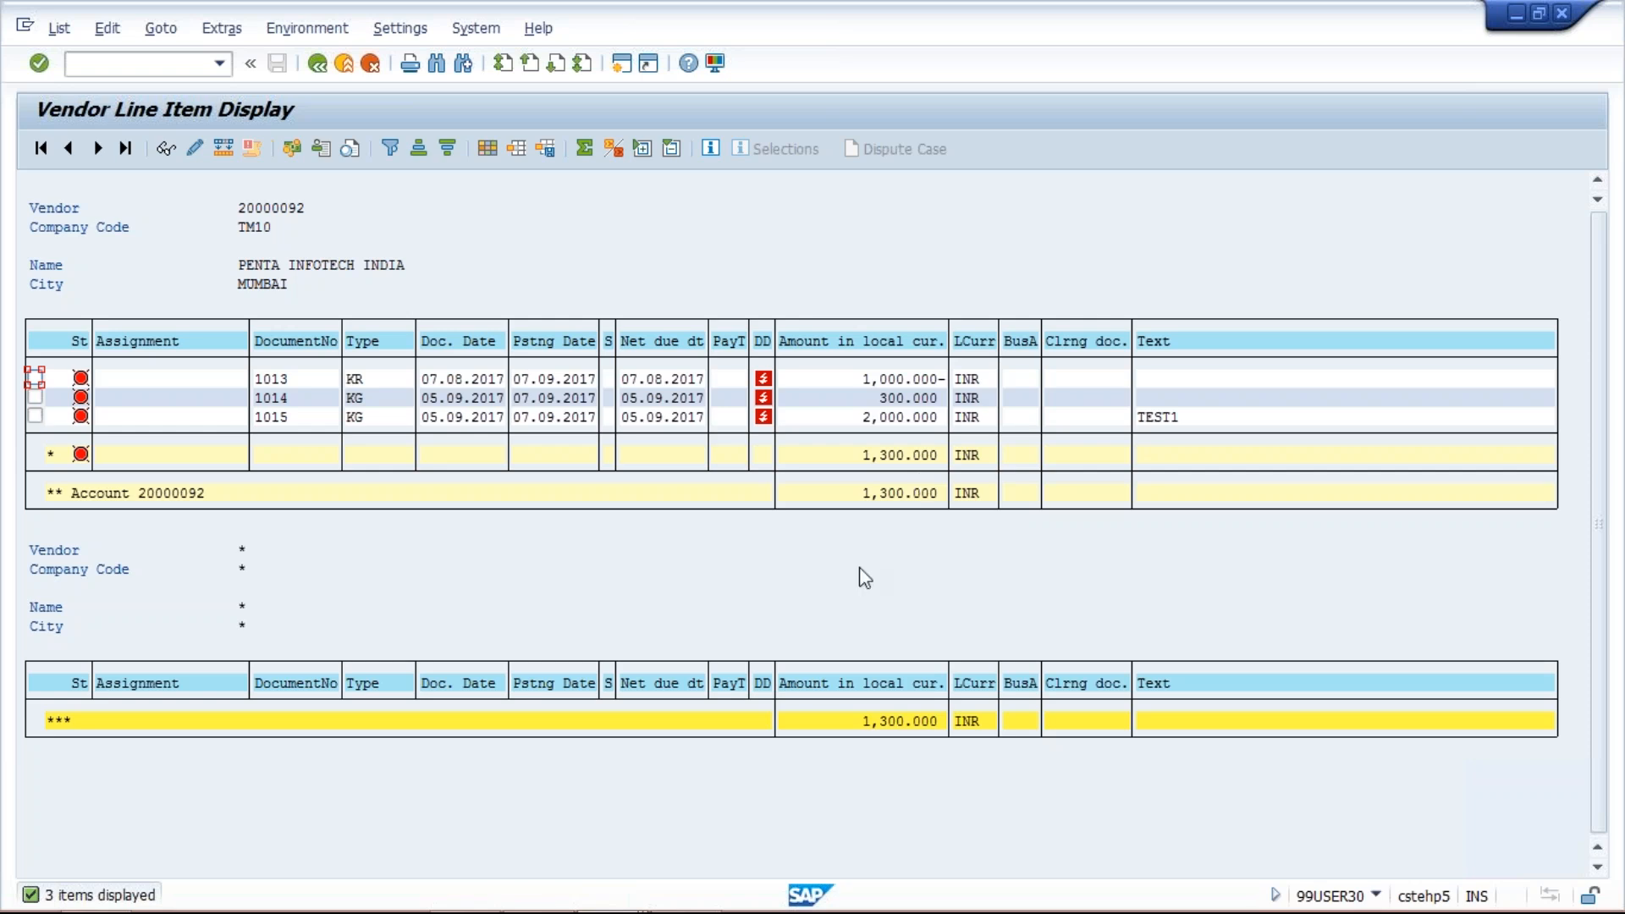
Return to the Enter Vendor Credit Memo session and start vendor invoice entry with transaction /nfb60.
mouse_move(602, 889)
click(601, 890)
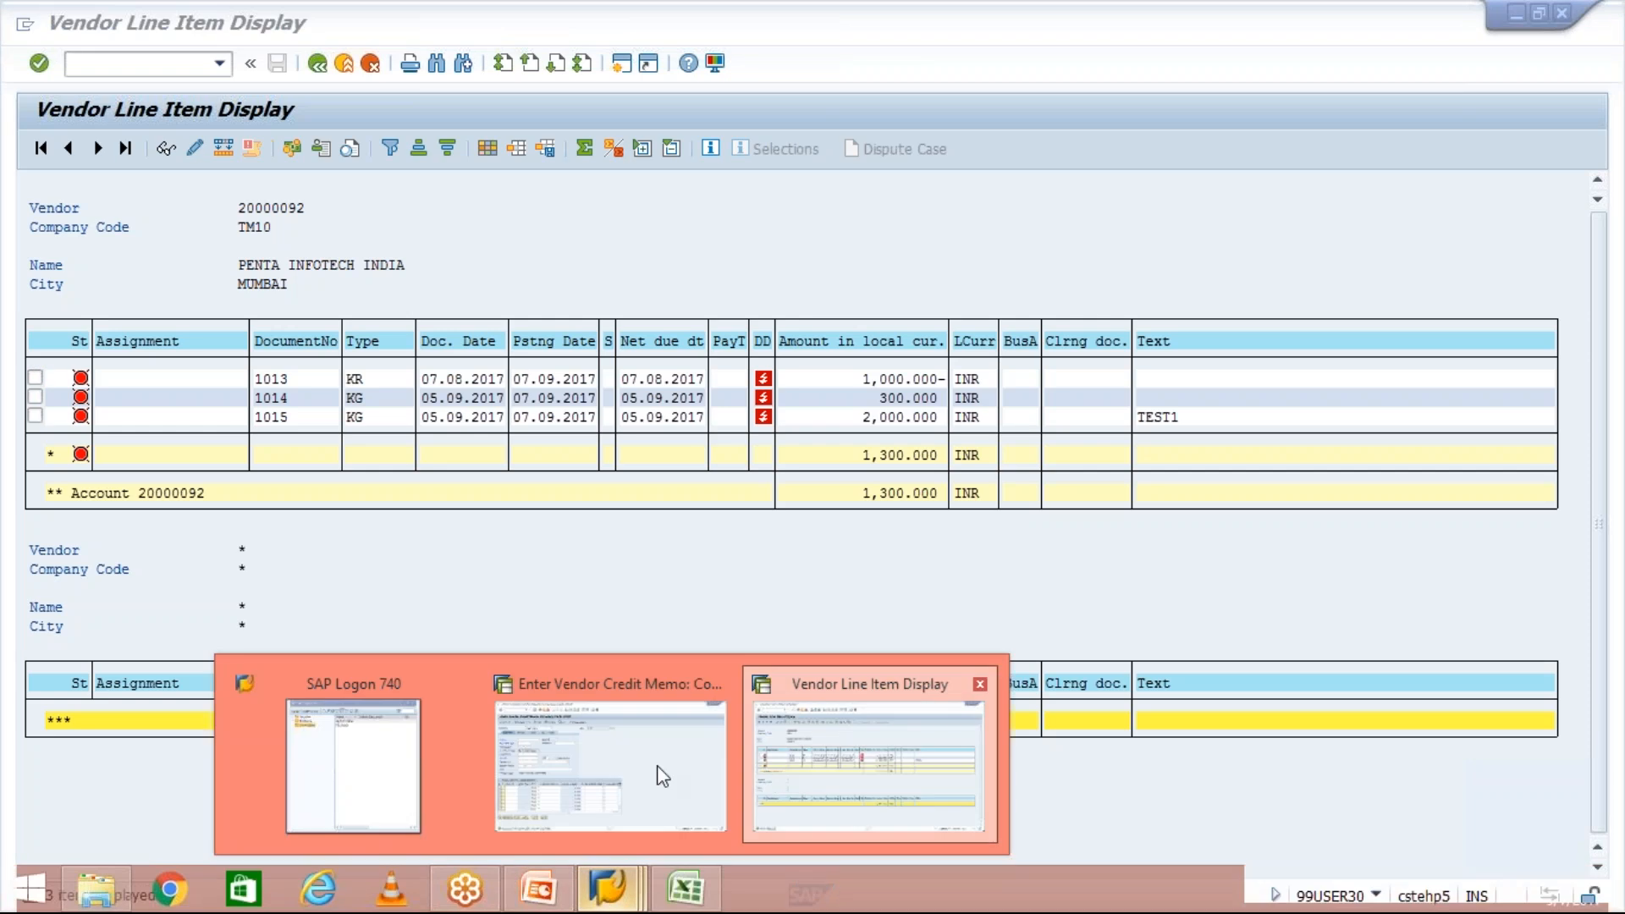
click(662, 775)
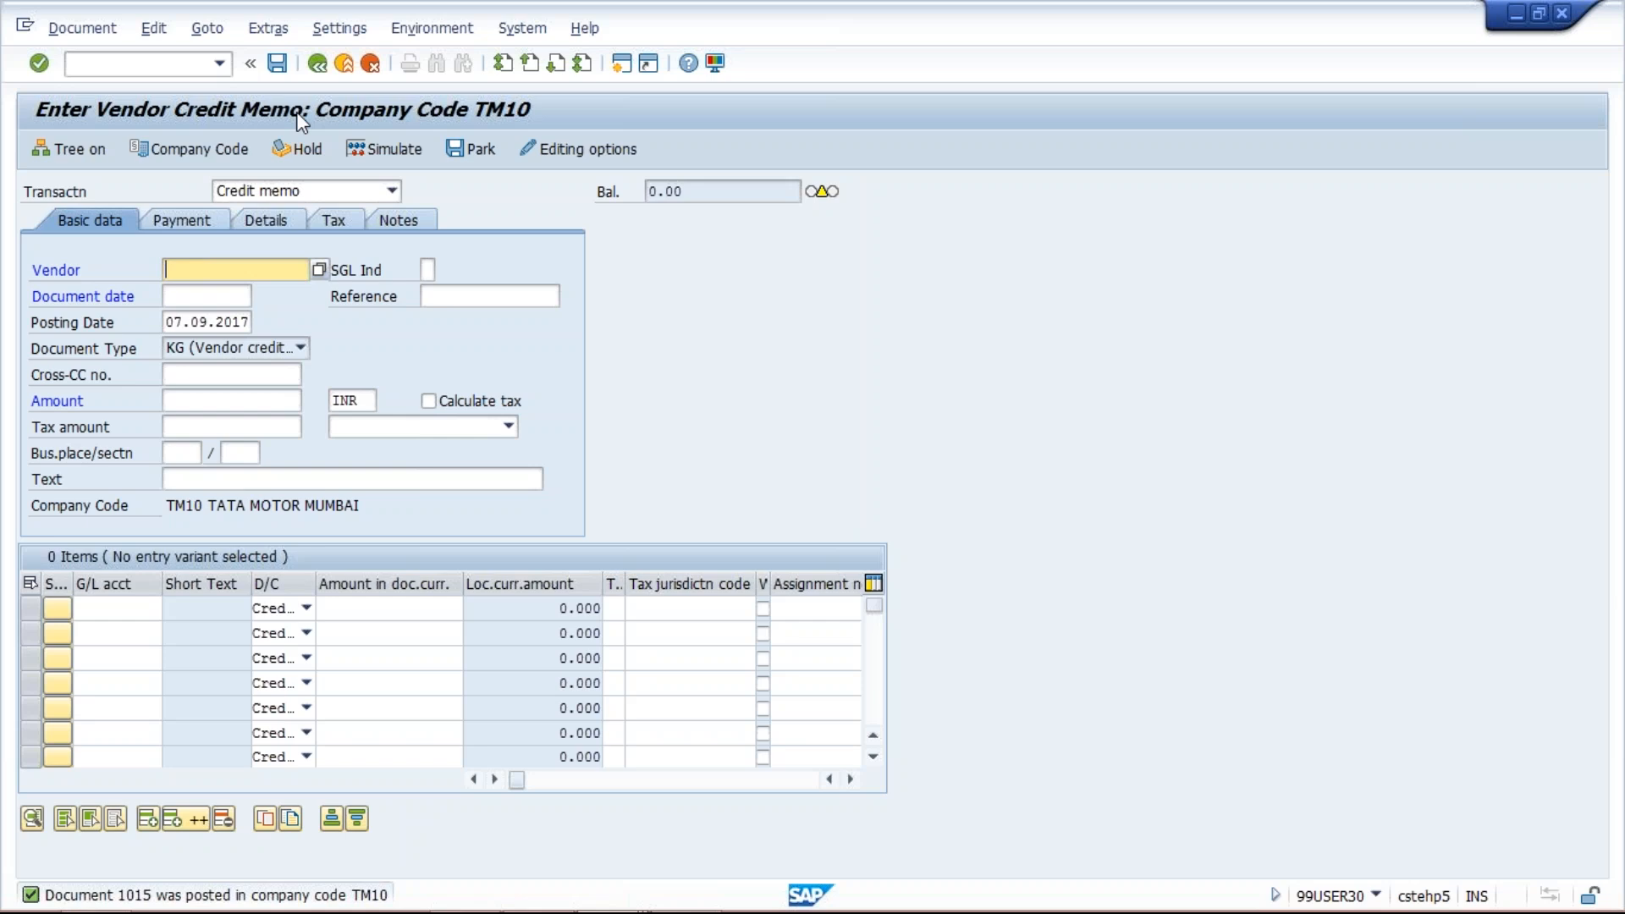
click(210, 68)
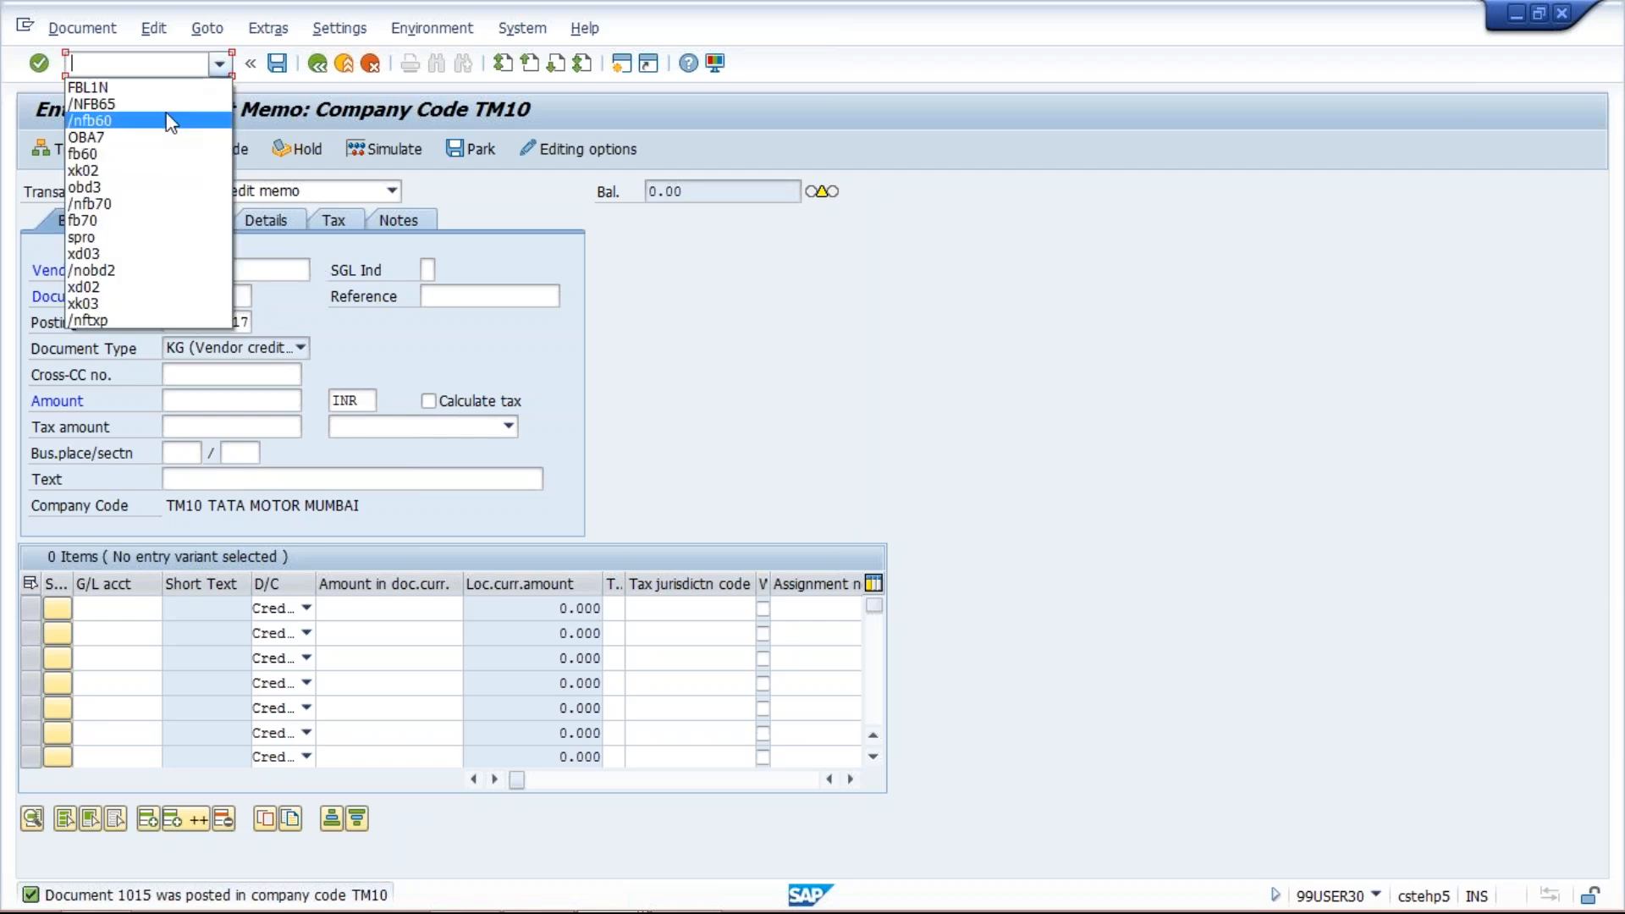
click(166, 118)
key(Return)
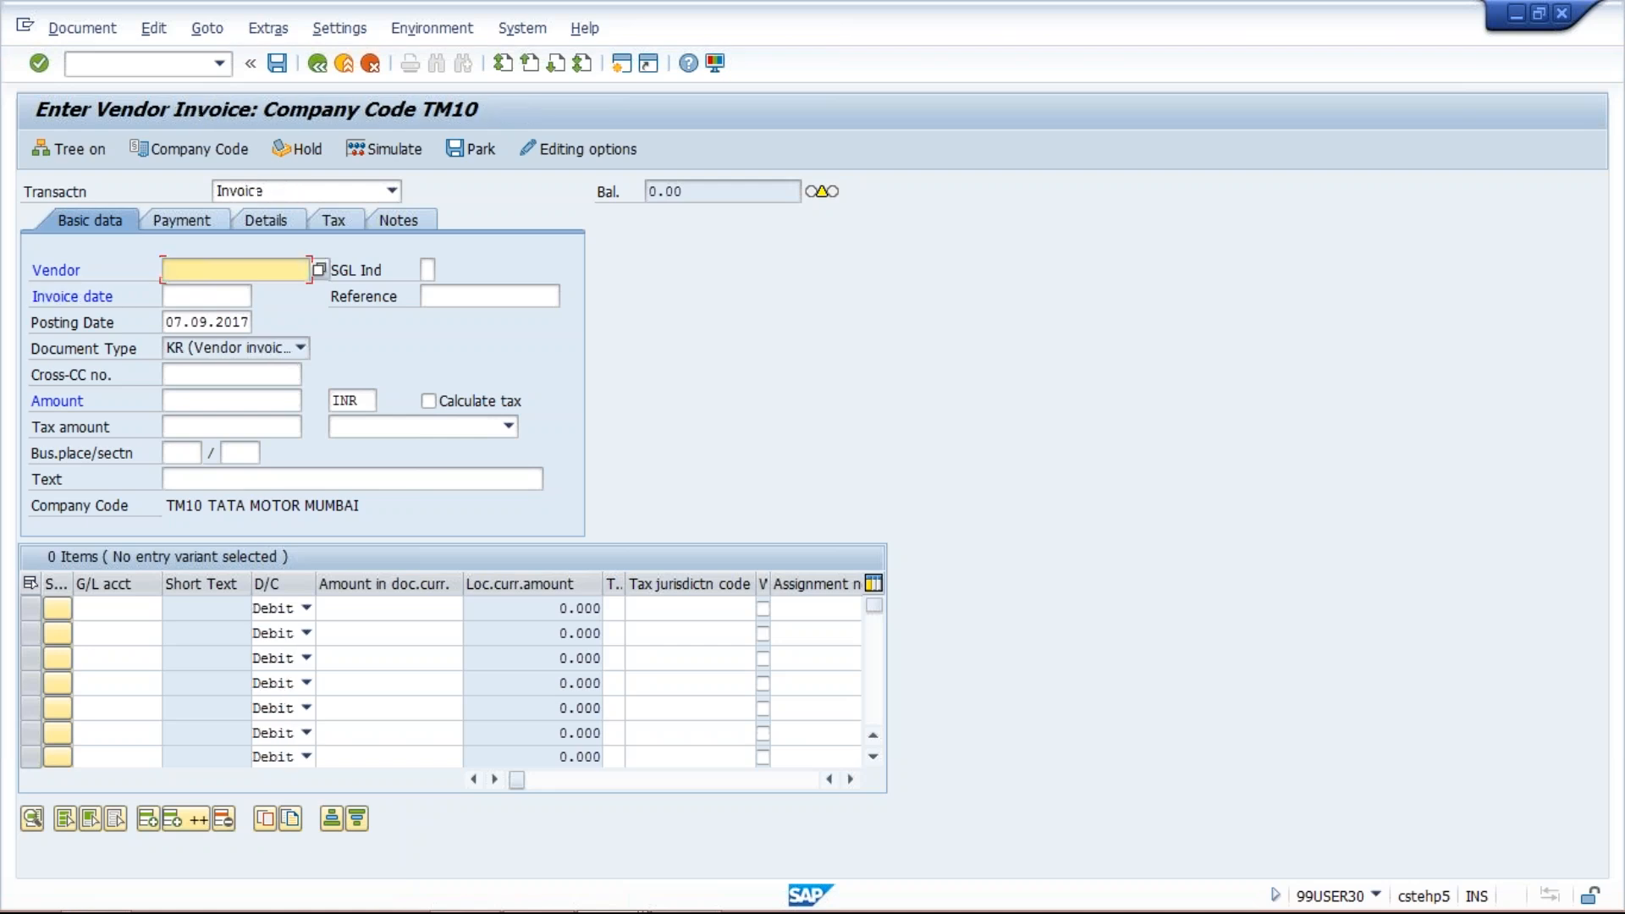
Enter vendor Penta Infotech India, invoice date 05.09.2017 and amount 5000 INR for the new invoice.
key(space)
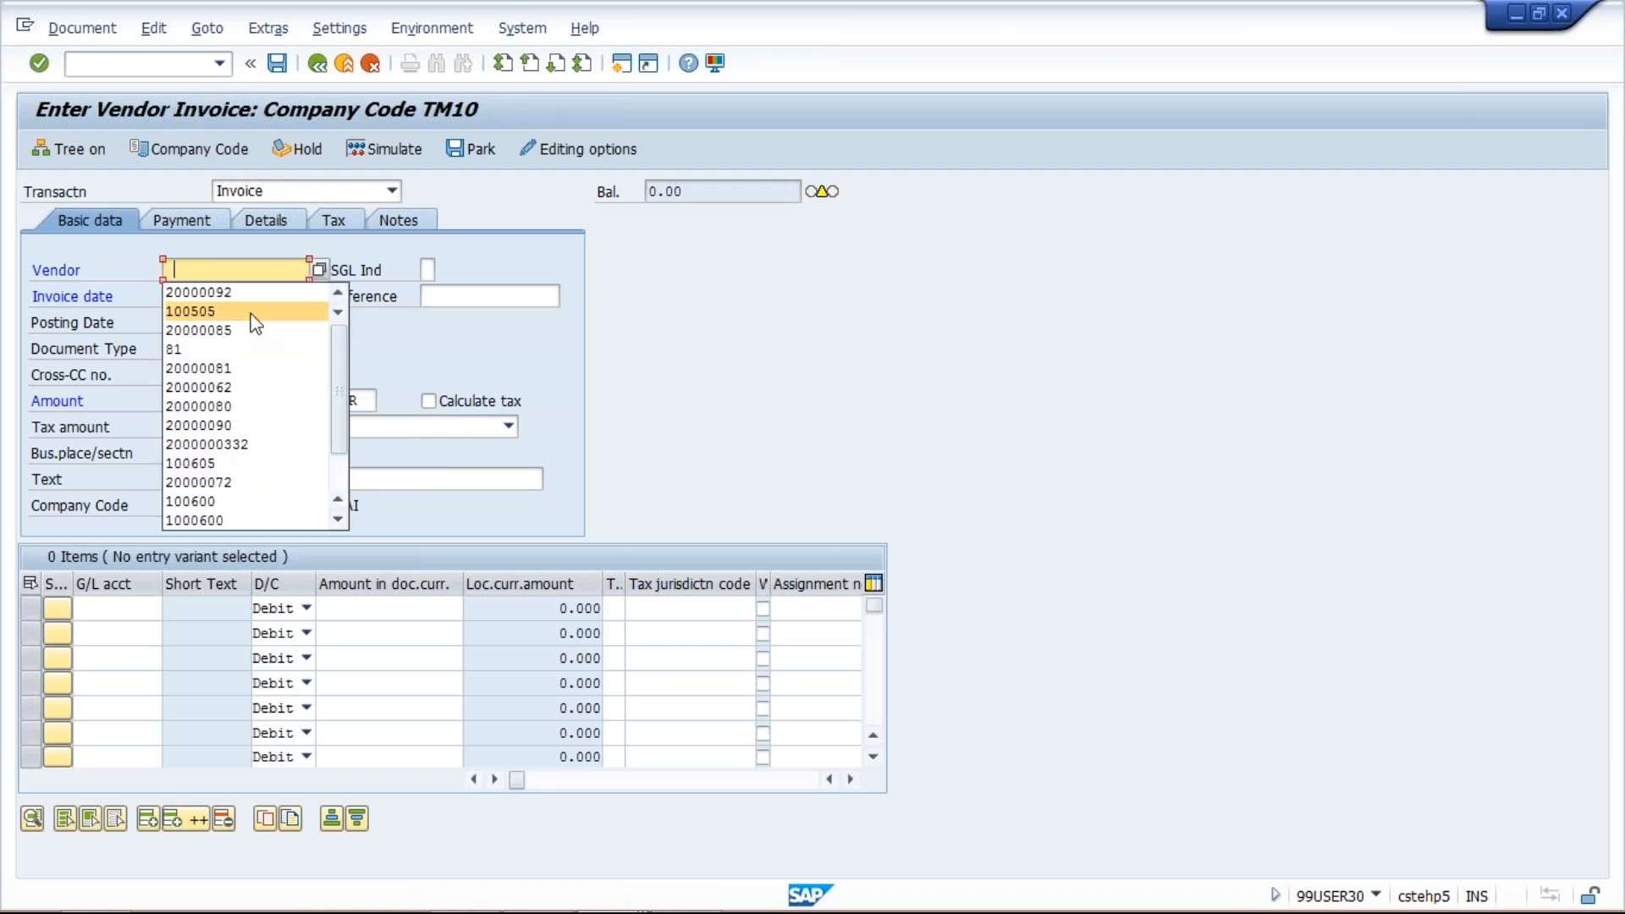
click(211, 294)
click(211, 298)
key(space)
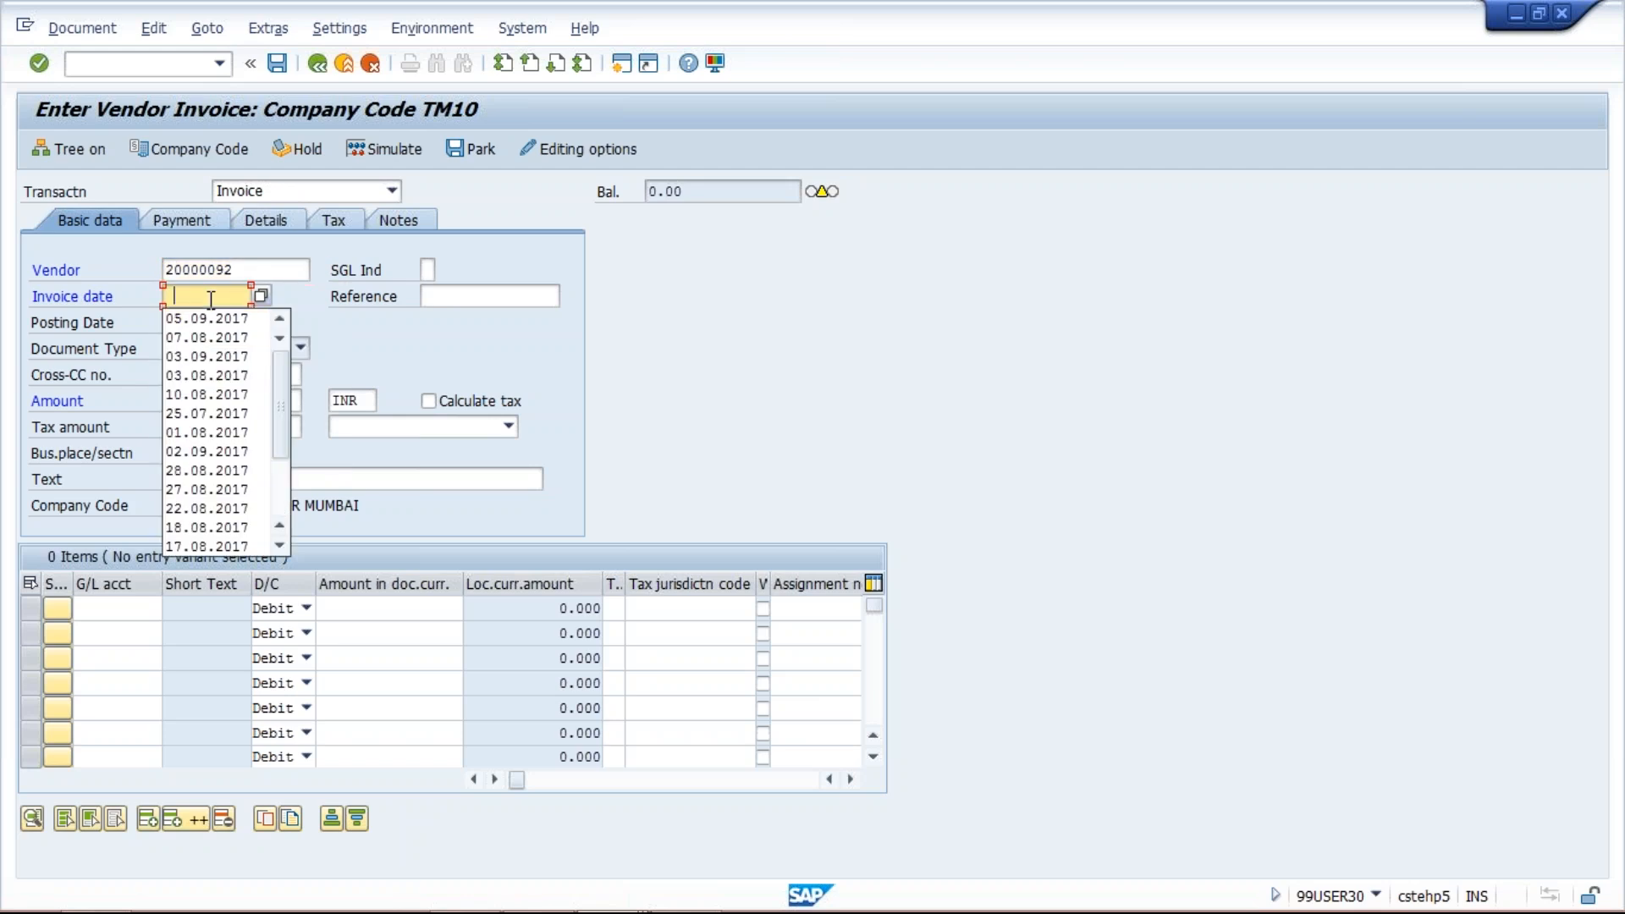
key(Return)
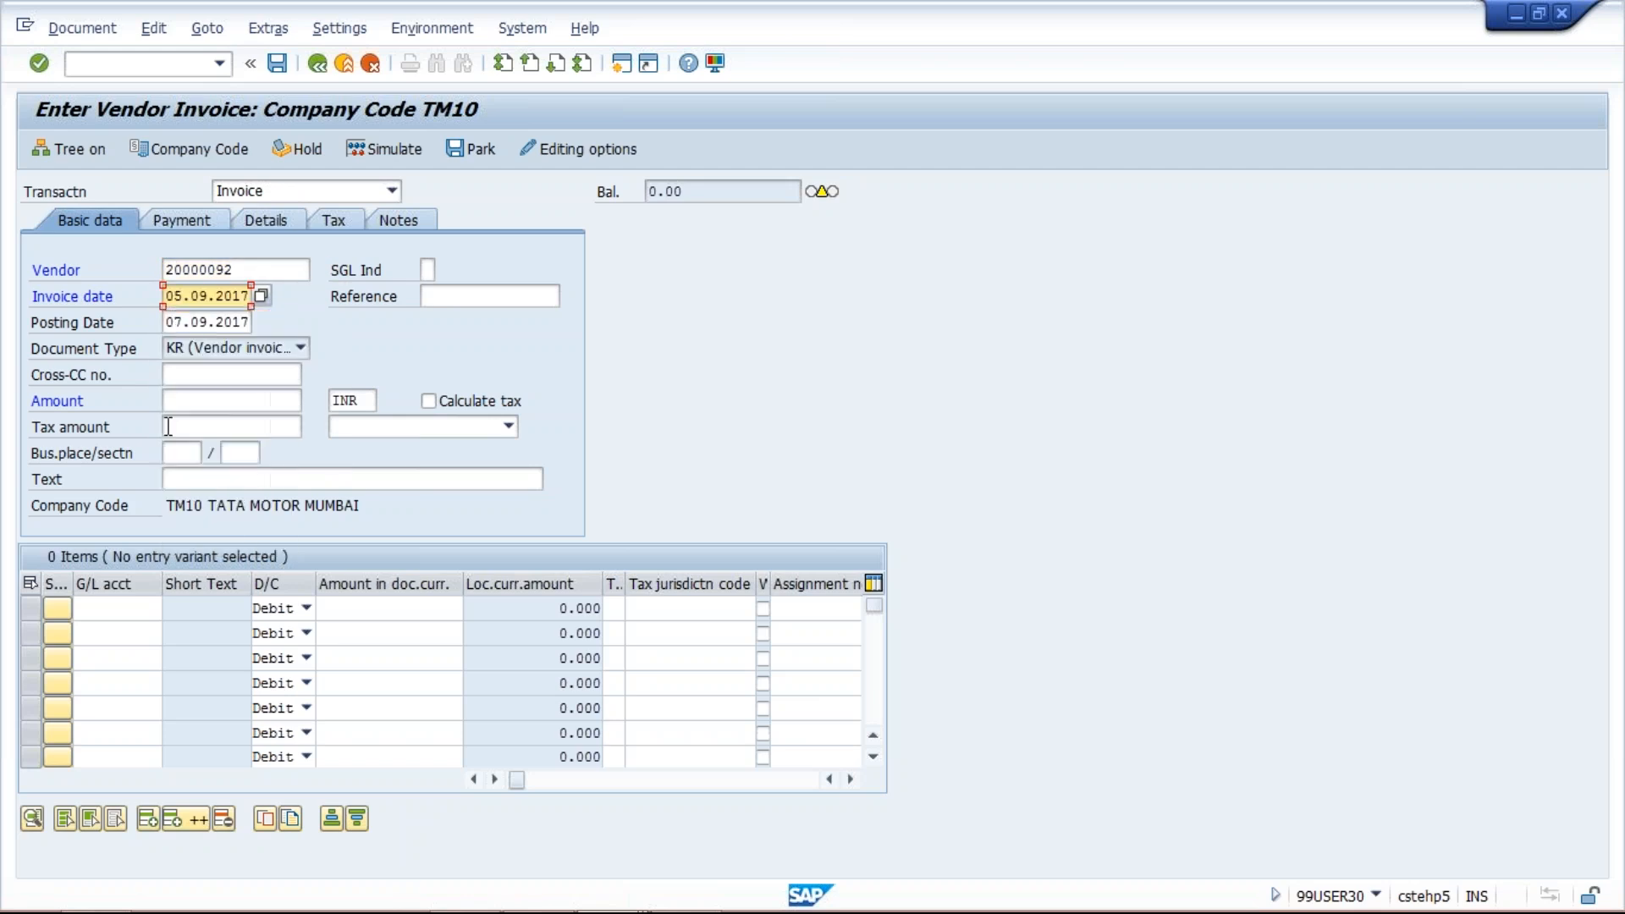
click(182, 399)
text(5000)
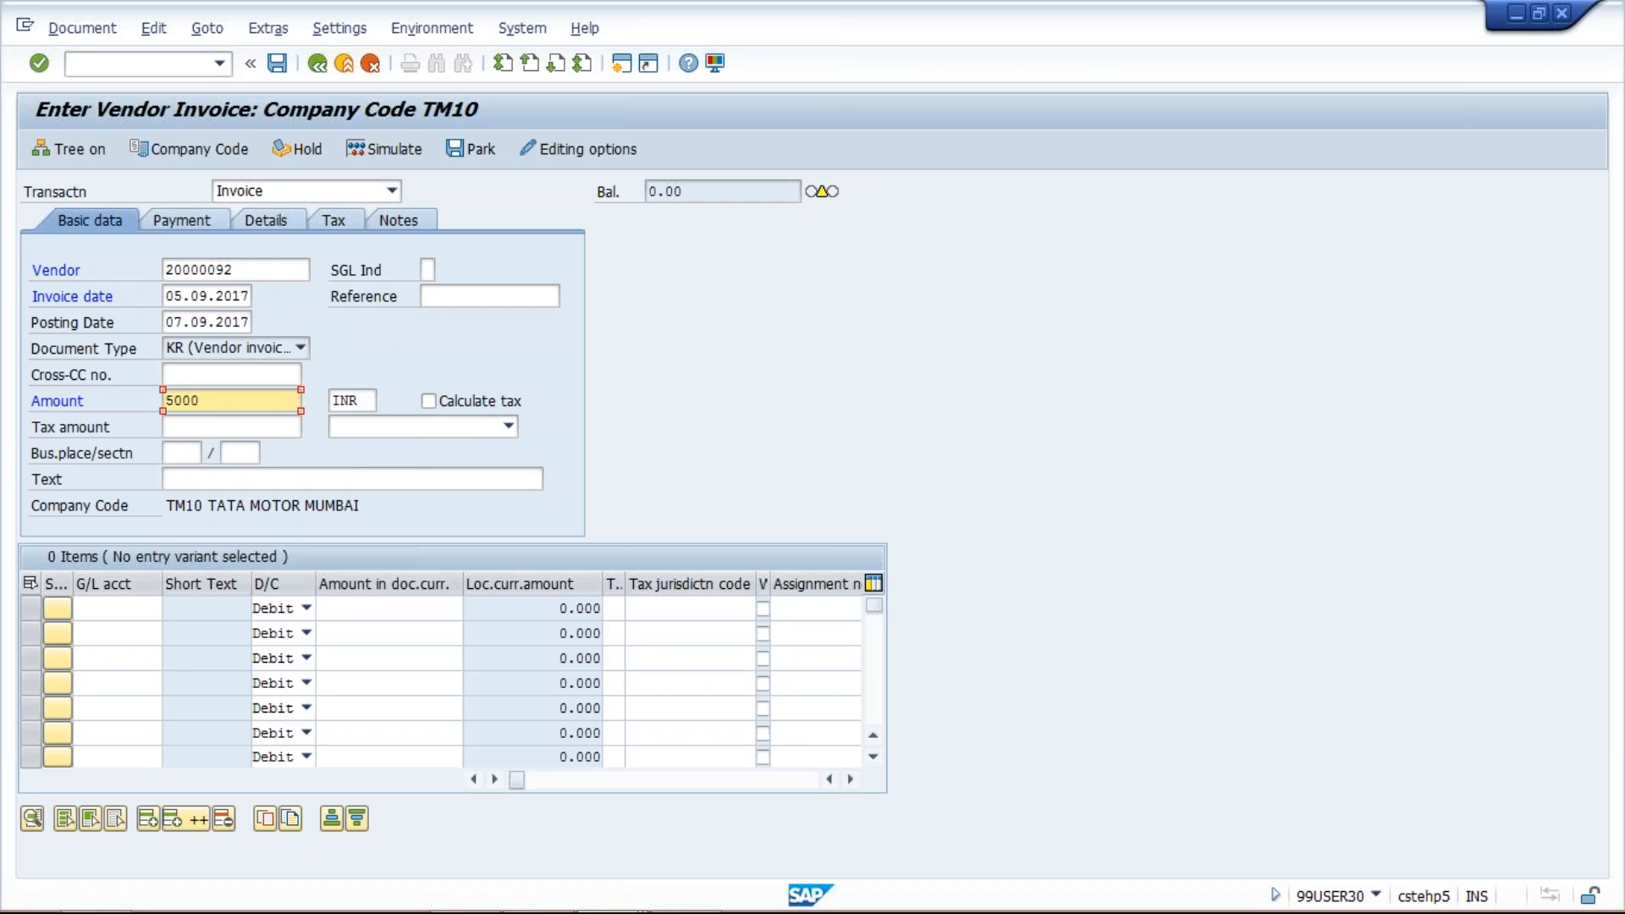
Add a debit line for G/L account 4000 with amount 5000 and validate the invoice entries.
click(105, 610)
click(119, 608)
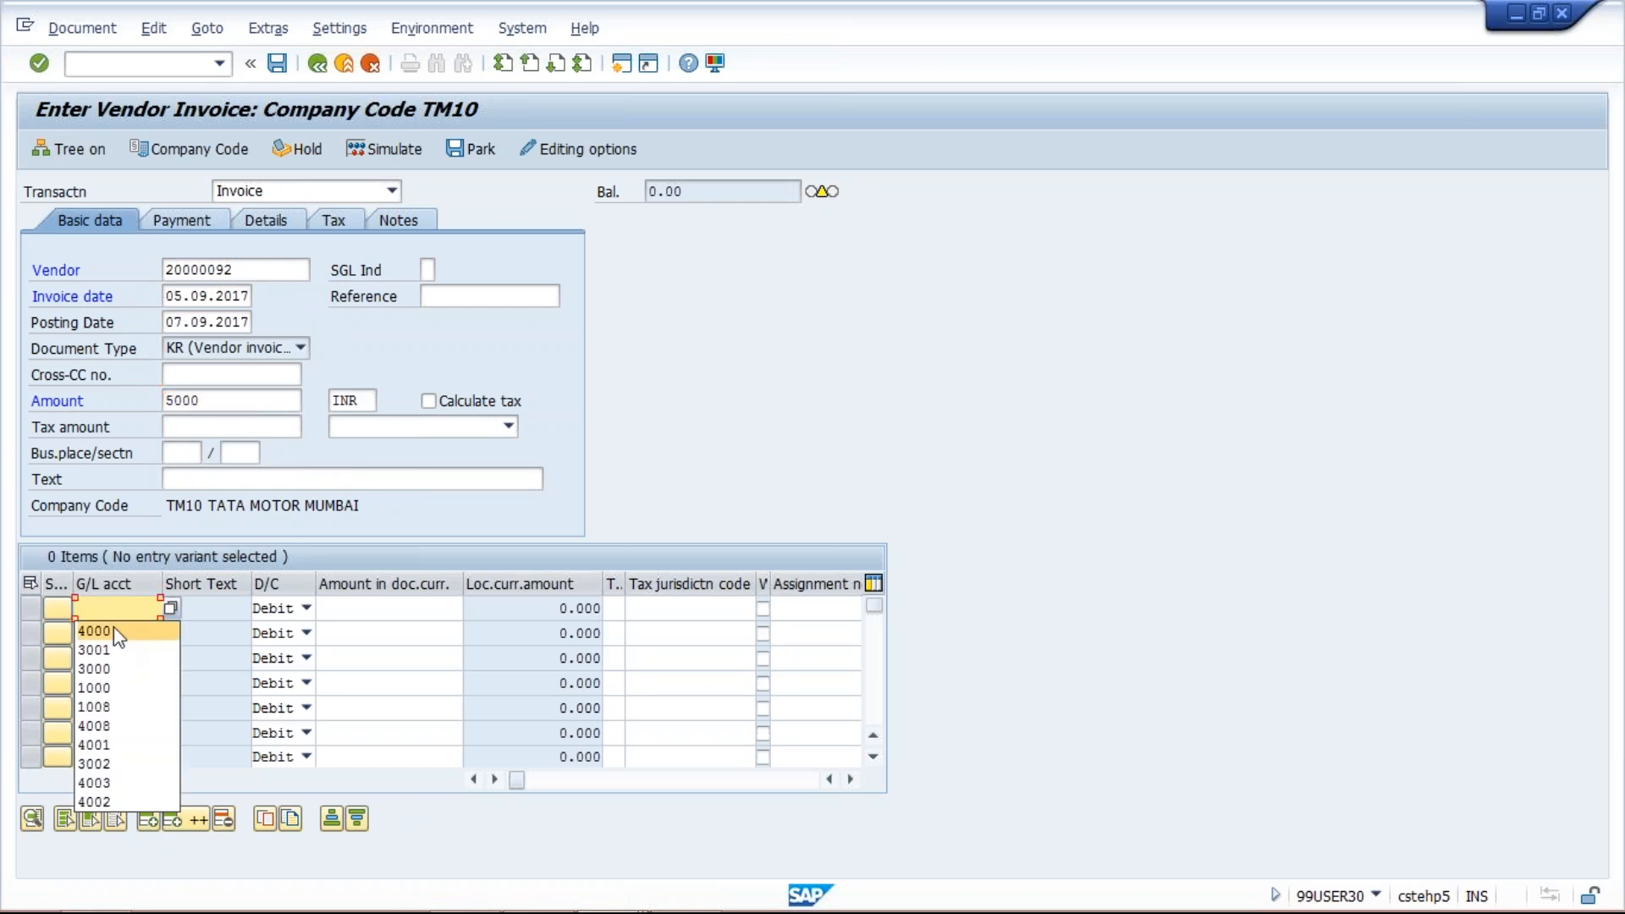
click(113, 631)
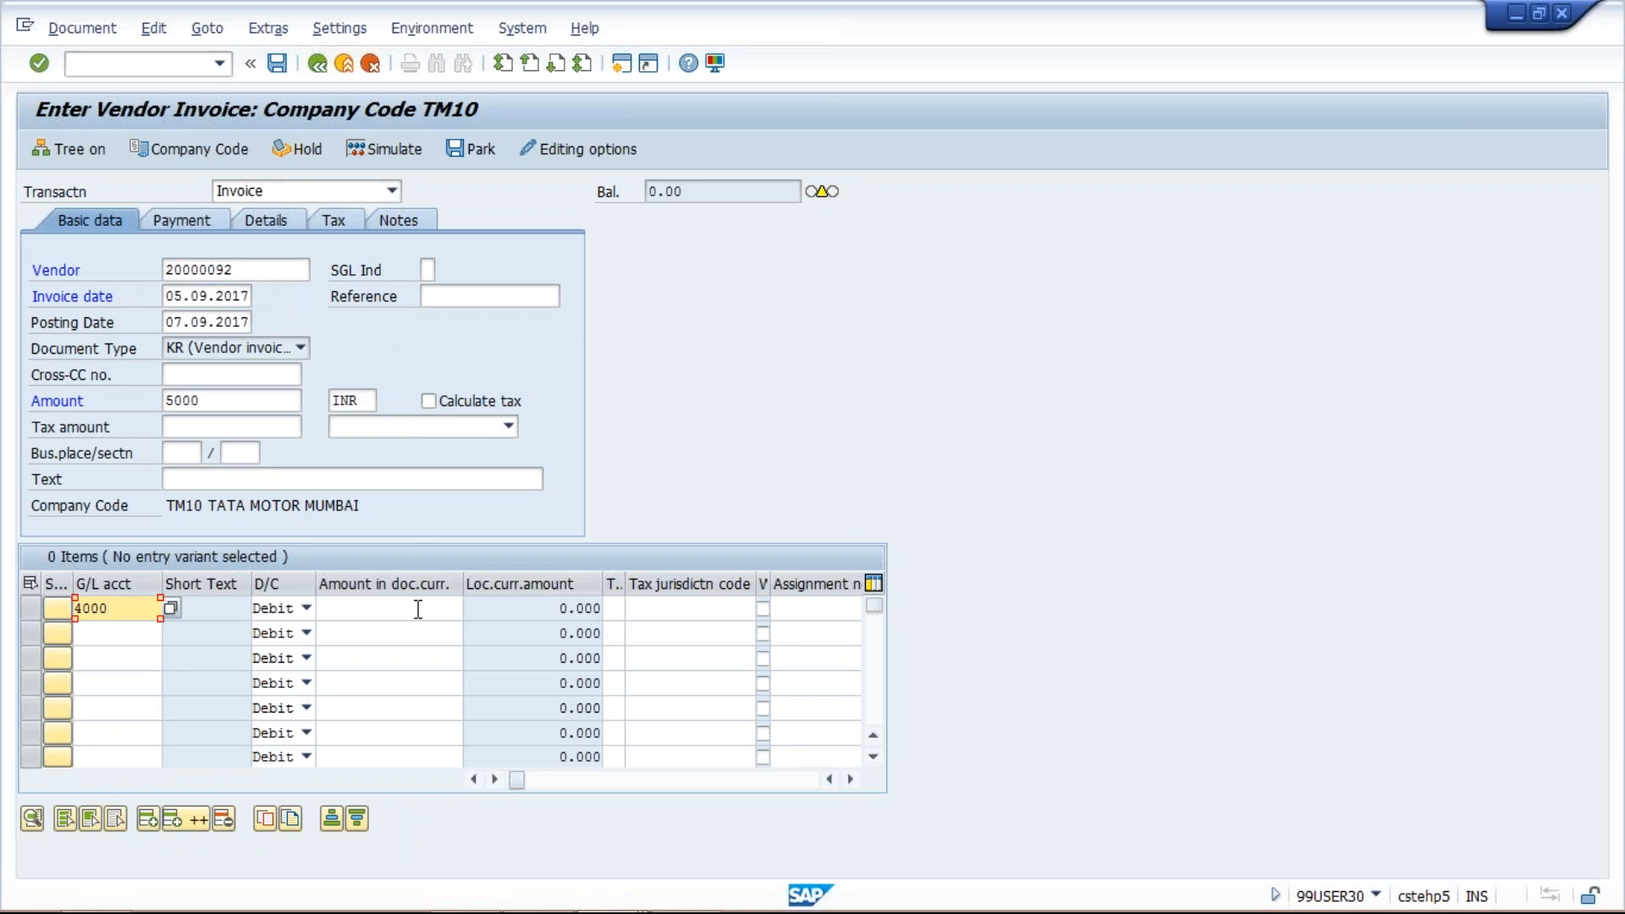
click(418, 609)
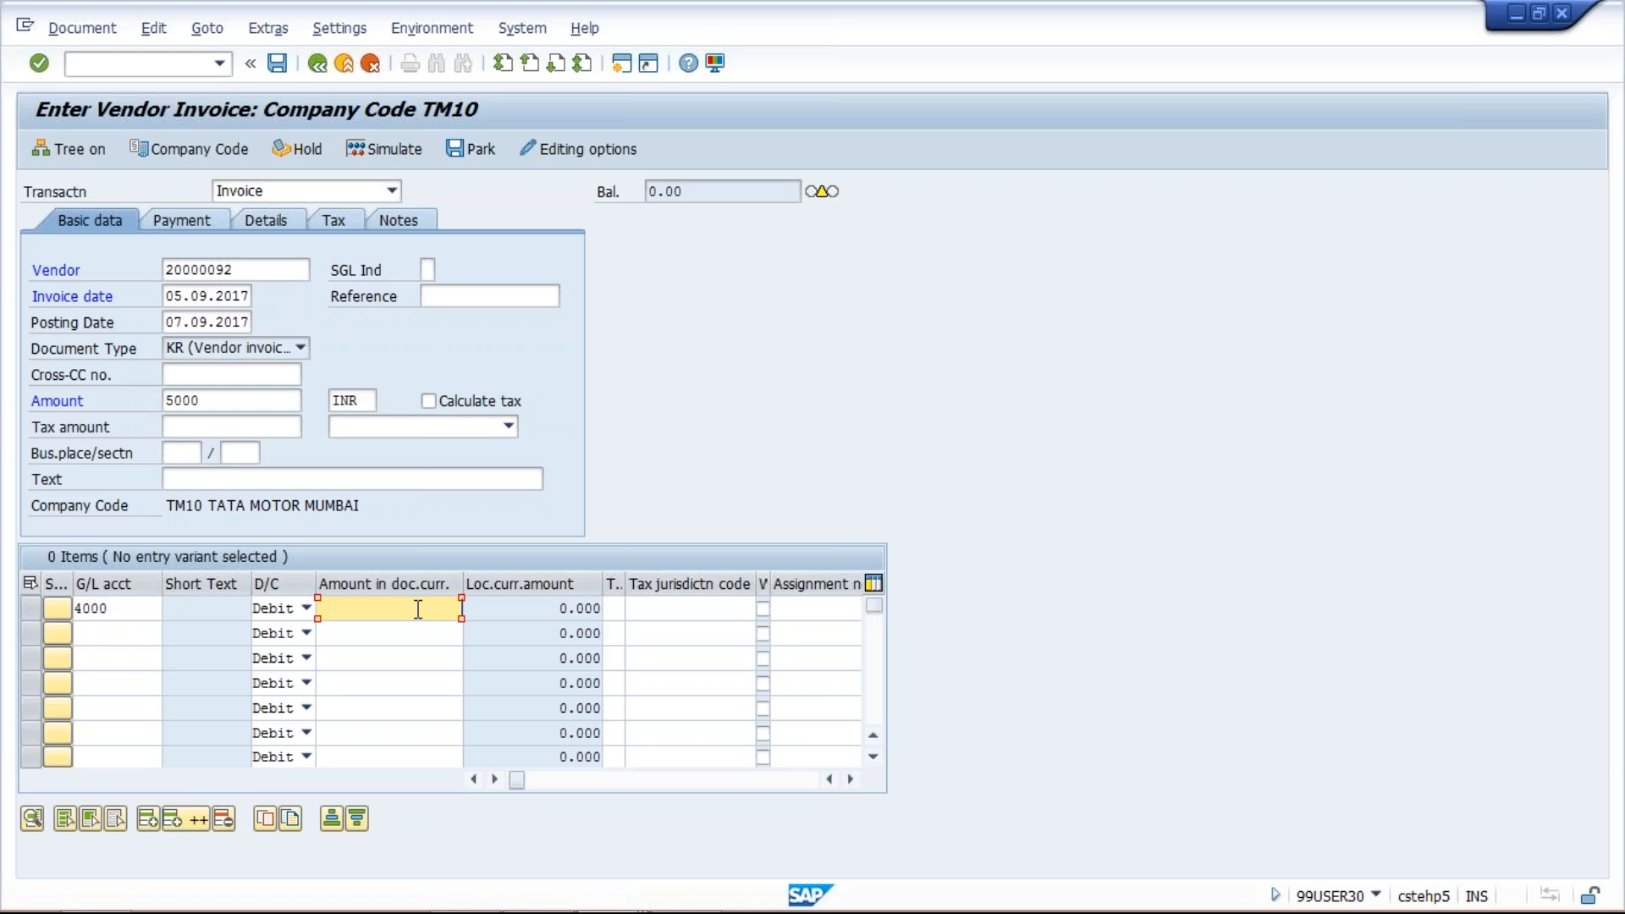
text(5000)
key(Return)
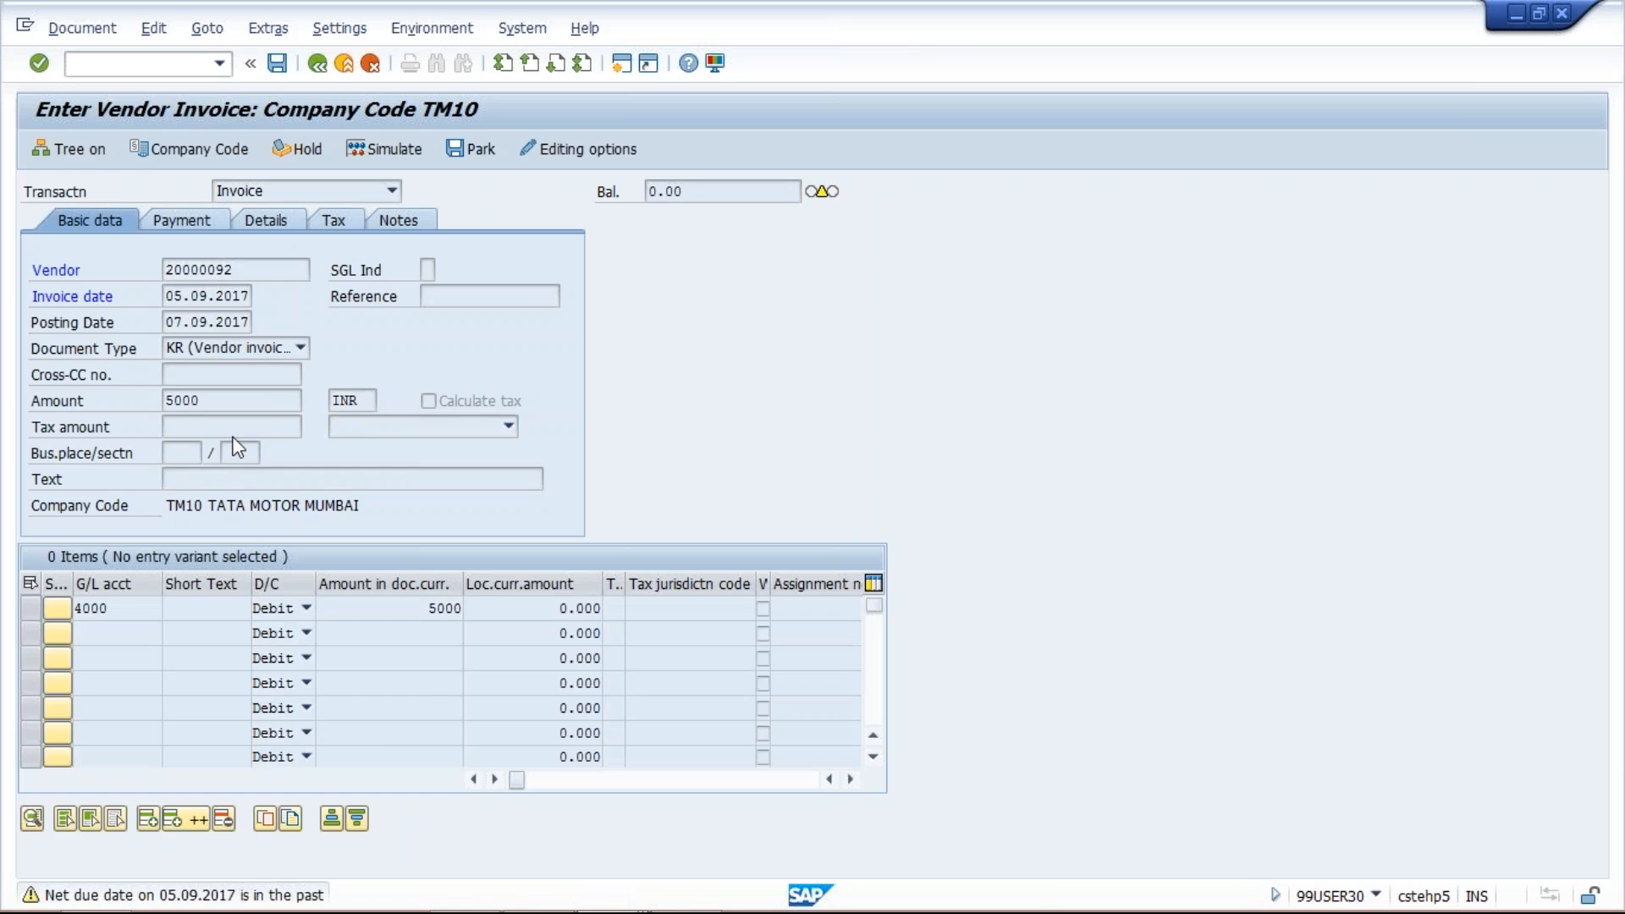
key(Return)
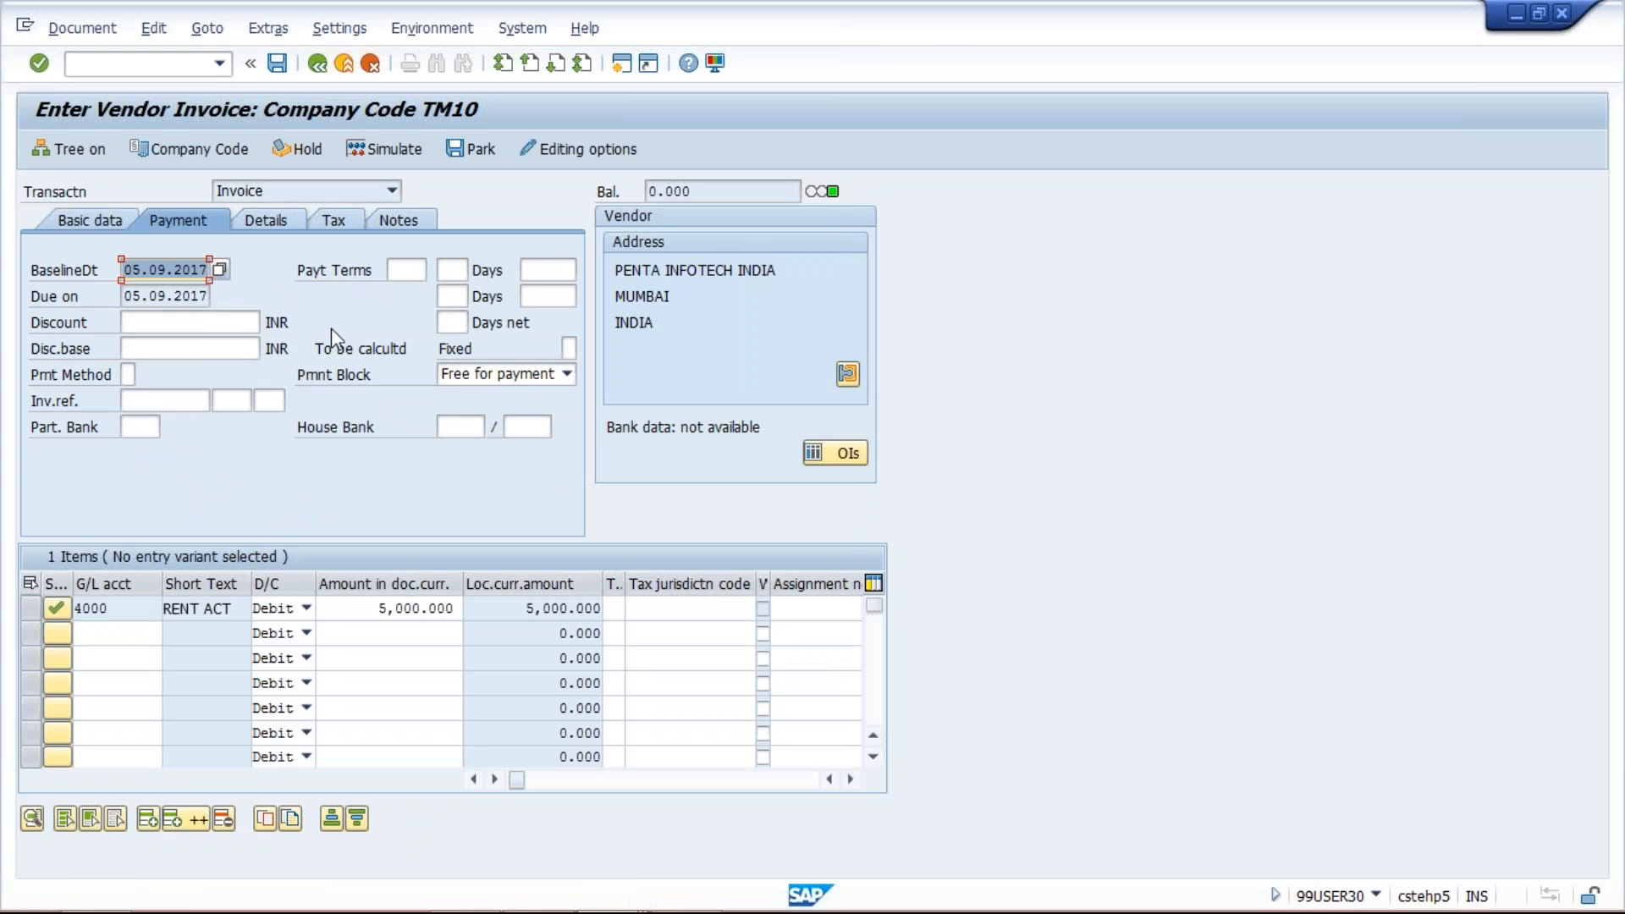
Set the invoice's assignment to 10004, simulate the document and post it.
click(271, 215)
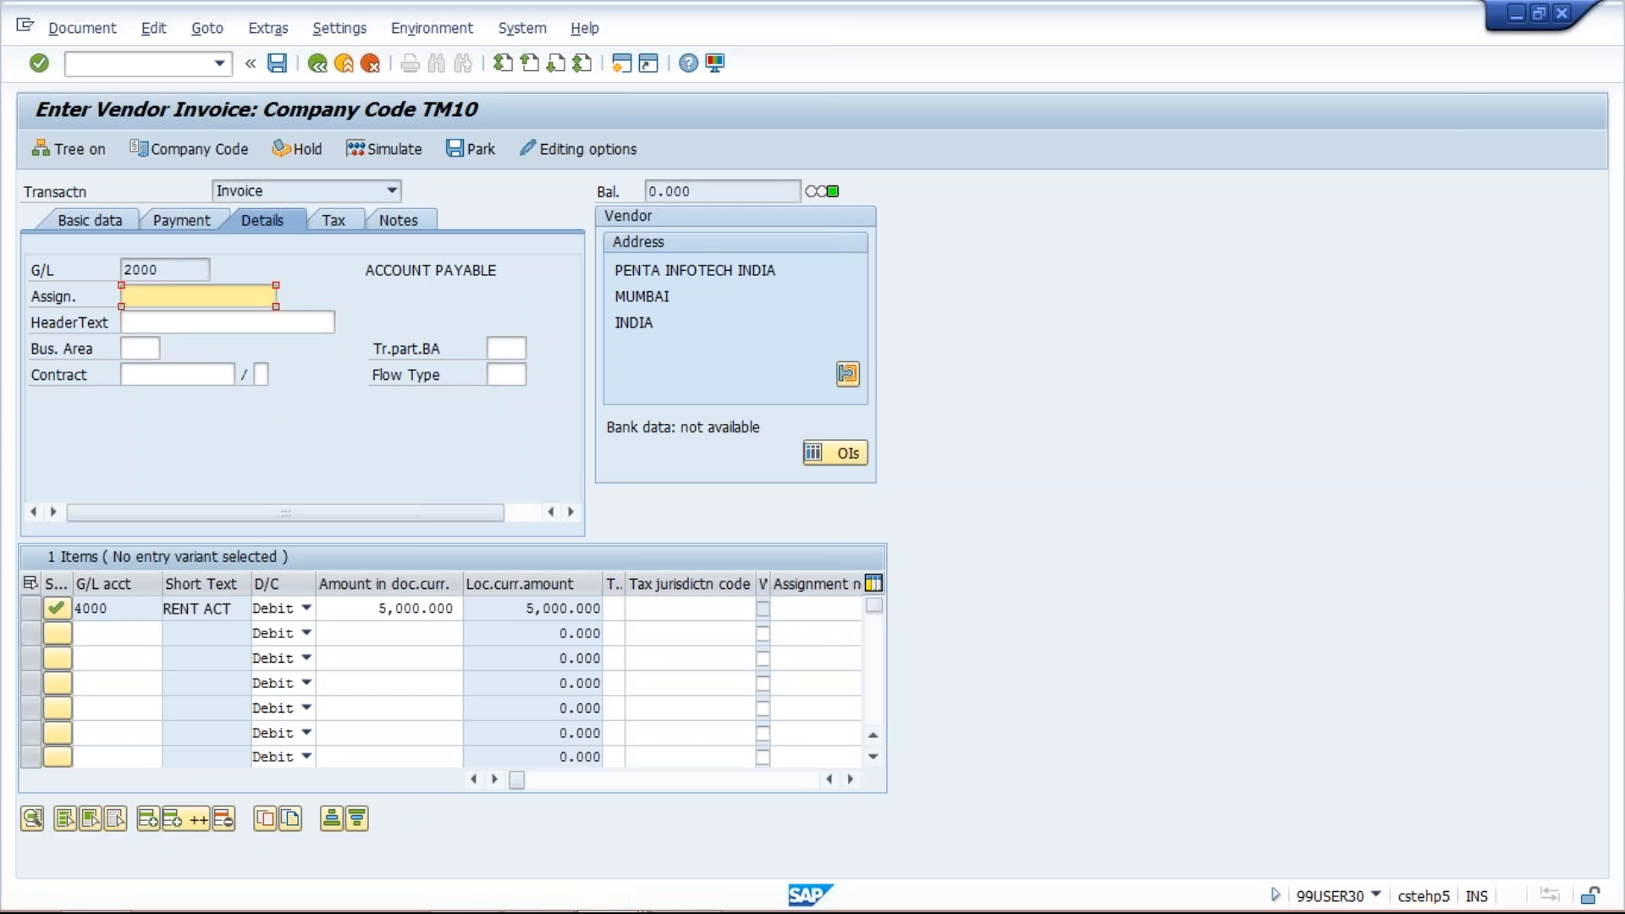
text(10004)
click(384, 149)
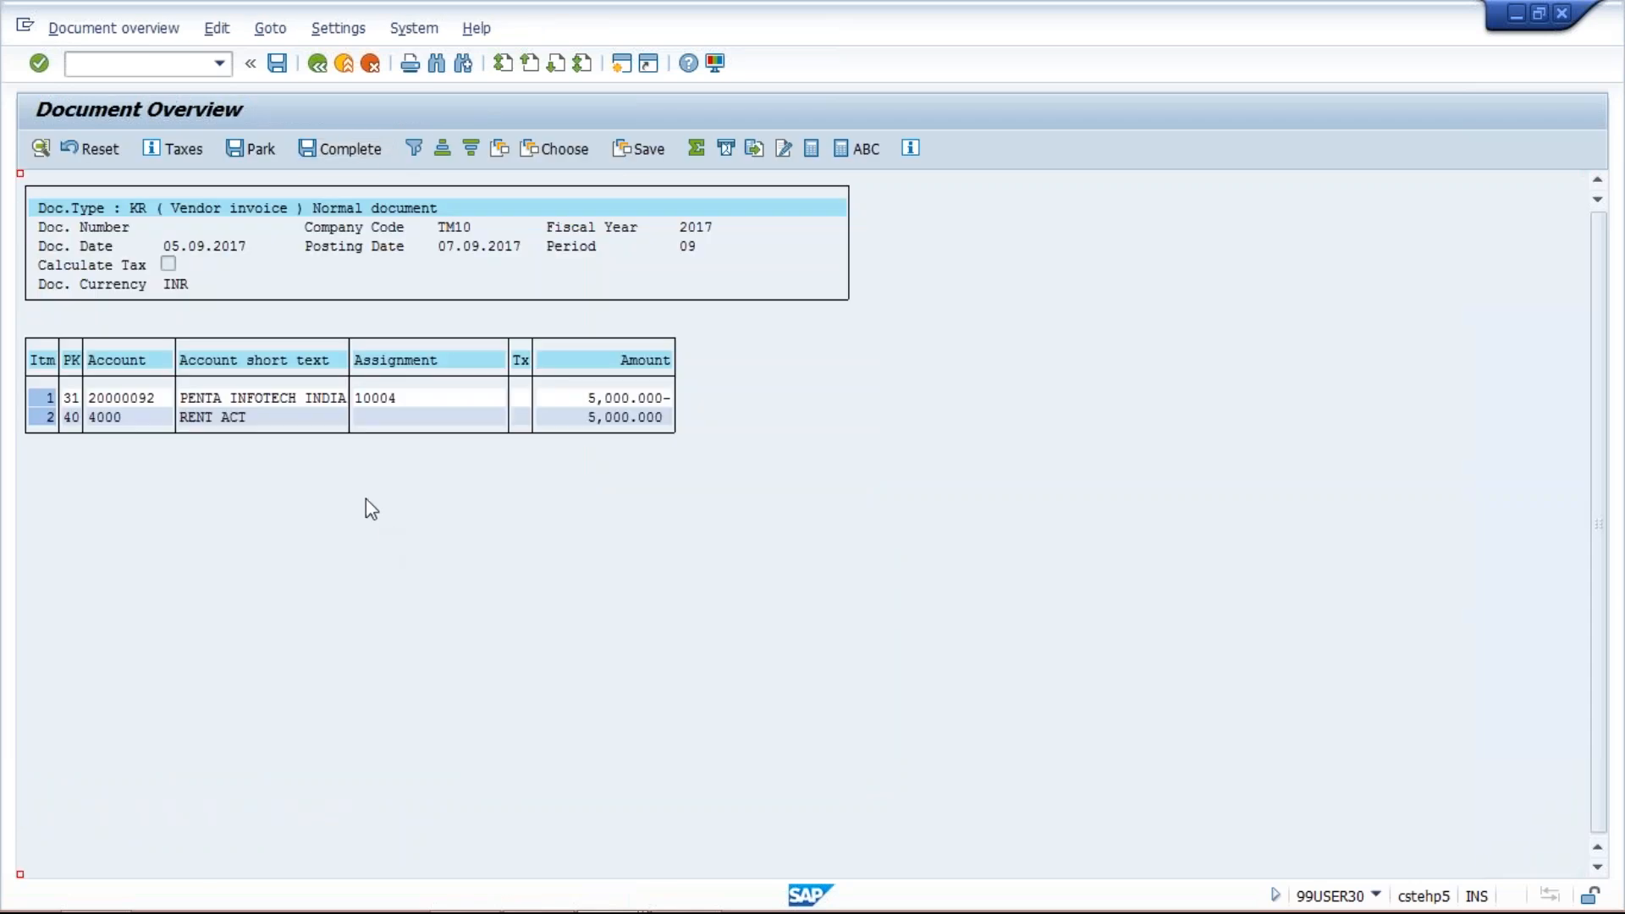
click(279, 66)
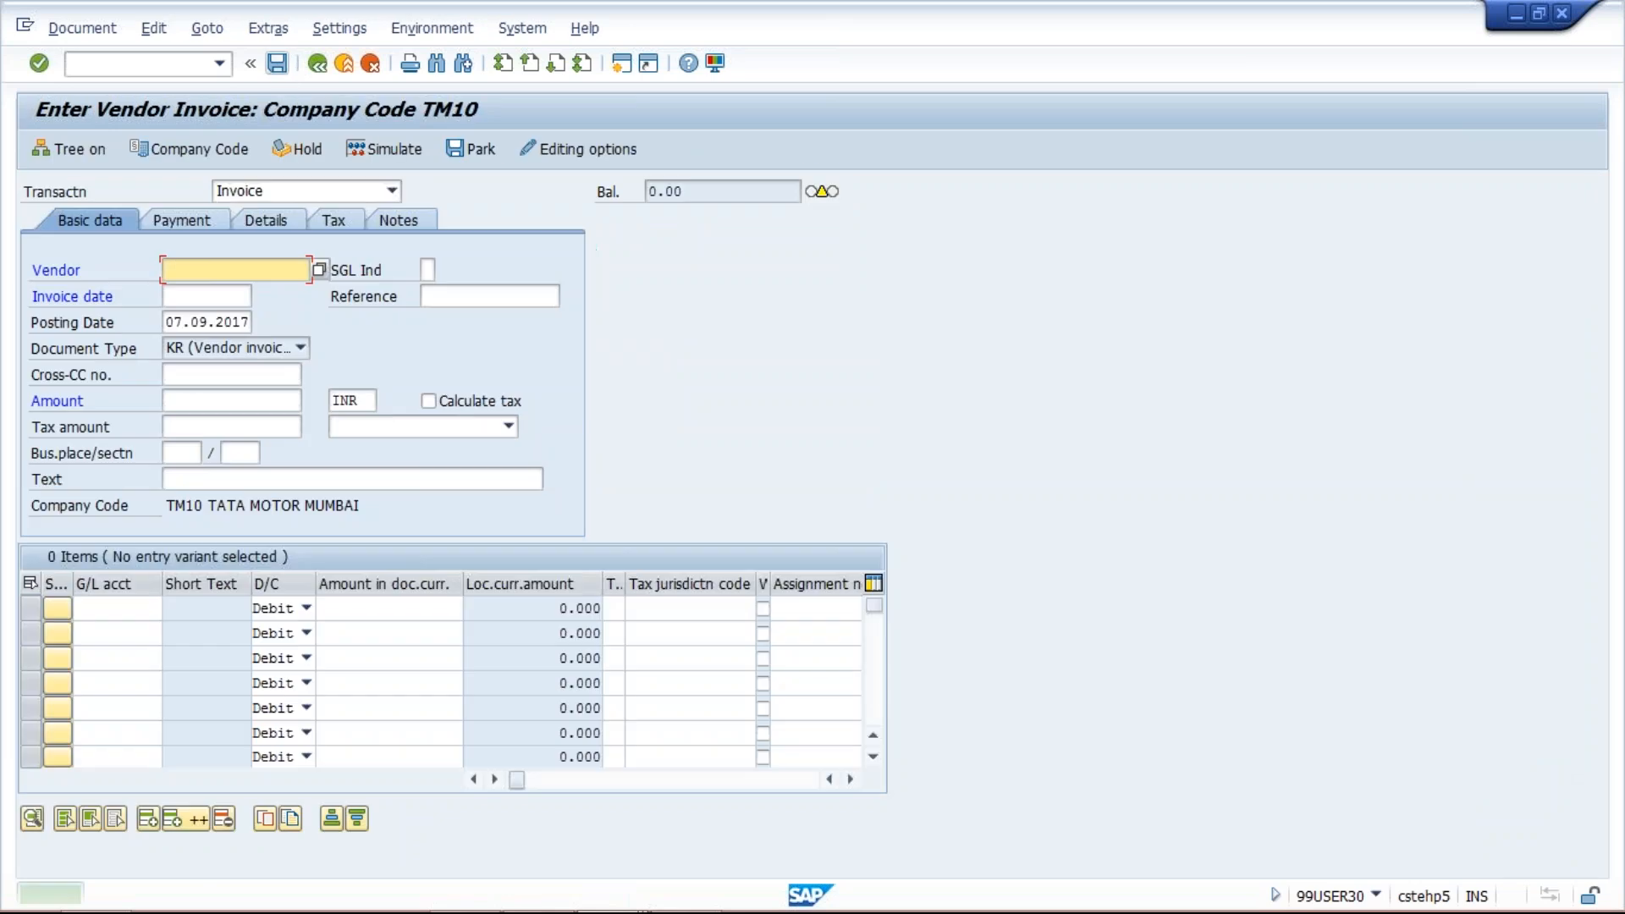
Switch to the Vendor Line Item Display session, refresh the list and check the new invoice's assignment and amount.
mouse_move(621, 892)
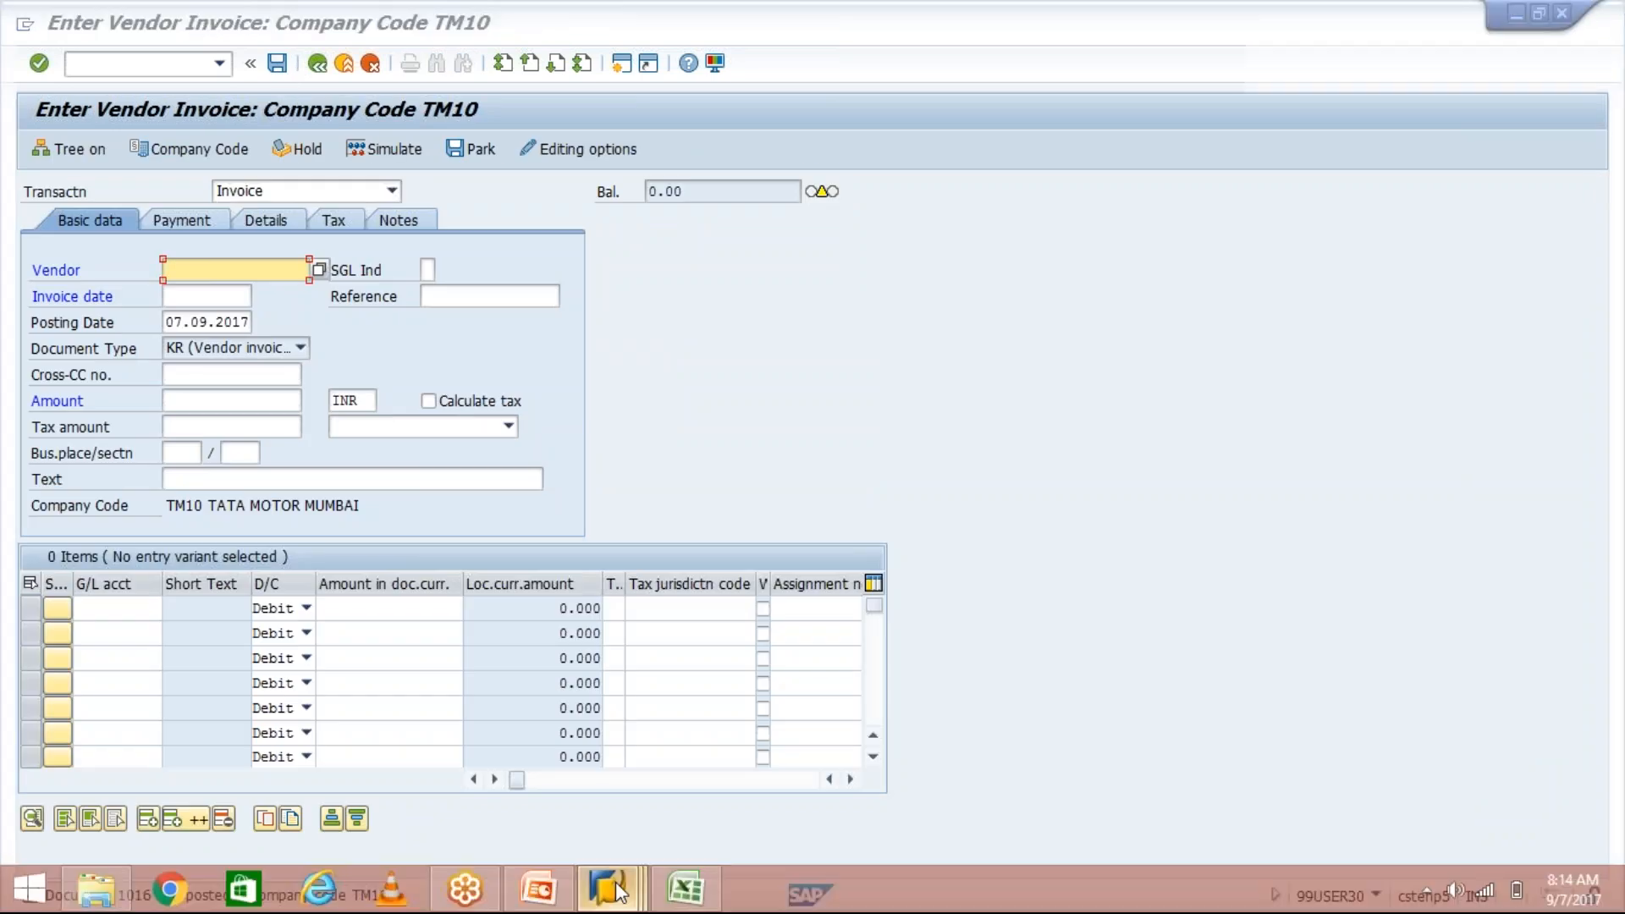
click(863, 745)
click(59, 28)
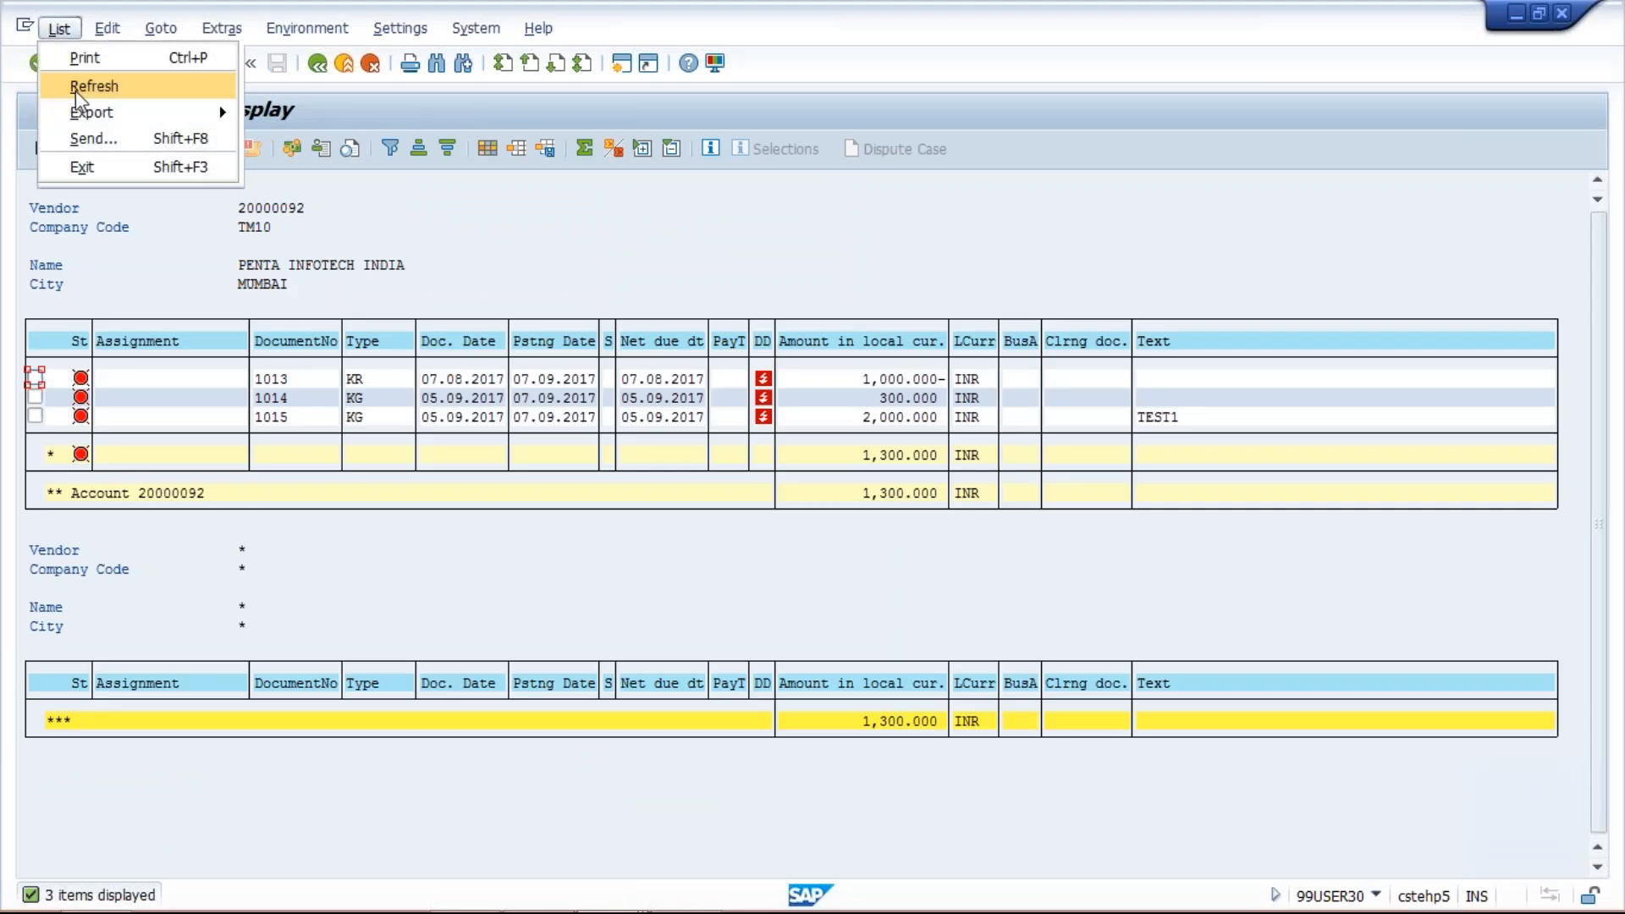
click(75, 86)
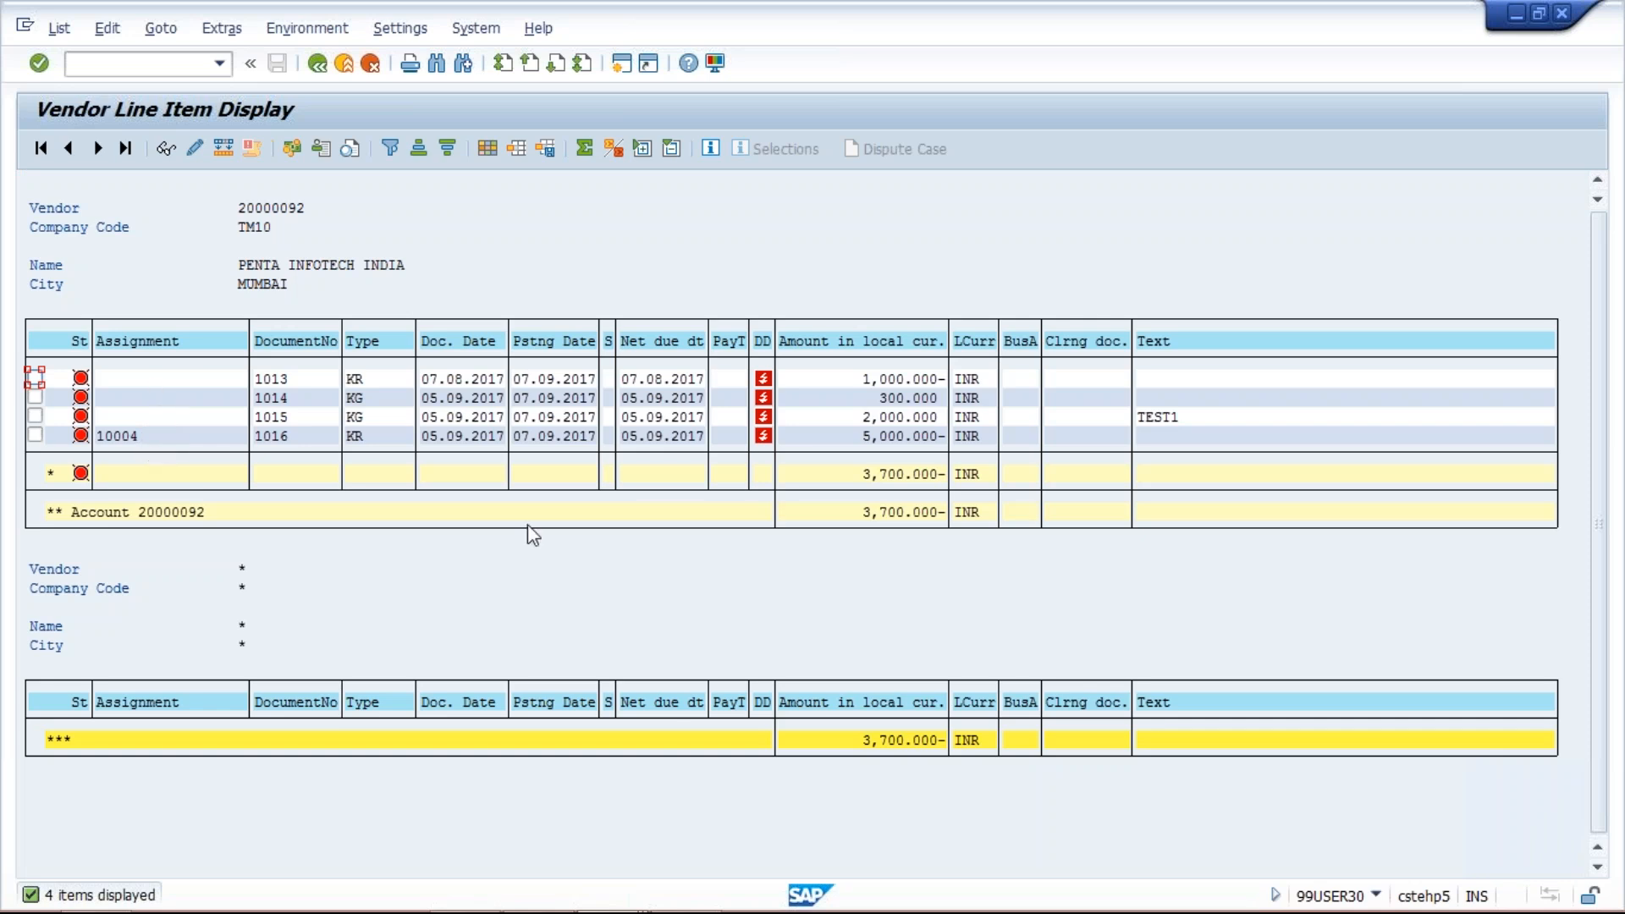
click(203, 437)
click(848, 436)
Open the 2,000 INR credit memo with text TEST1 for changing, set its assignment to 10004 and save.
double_click(171, 414)
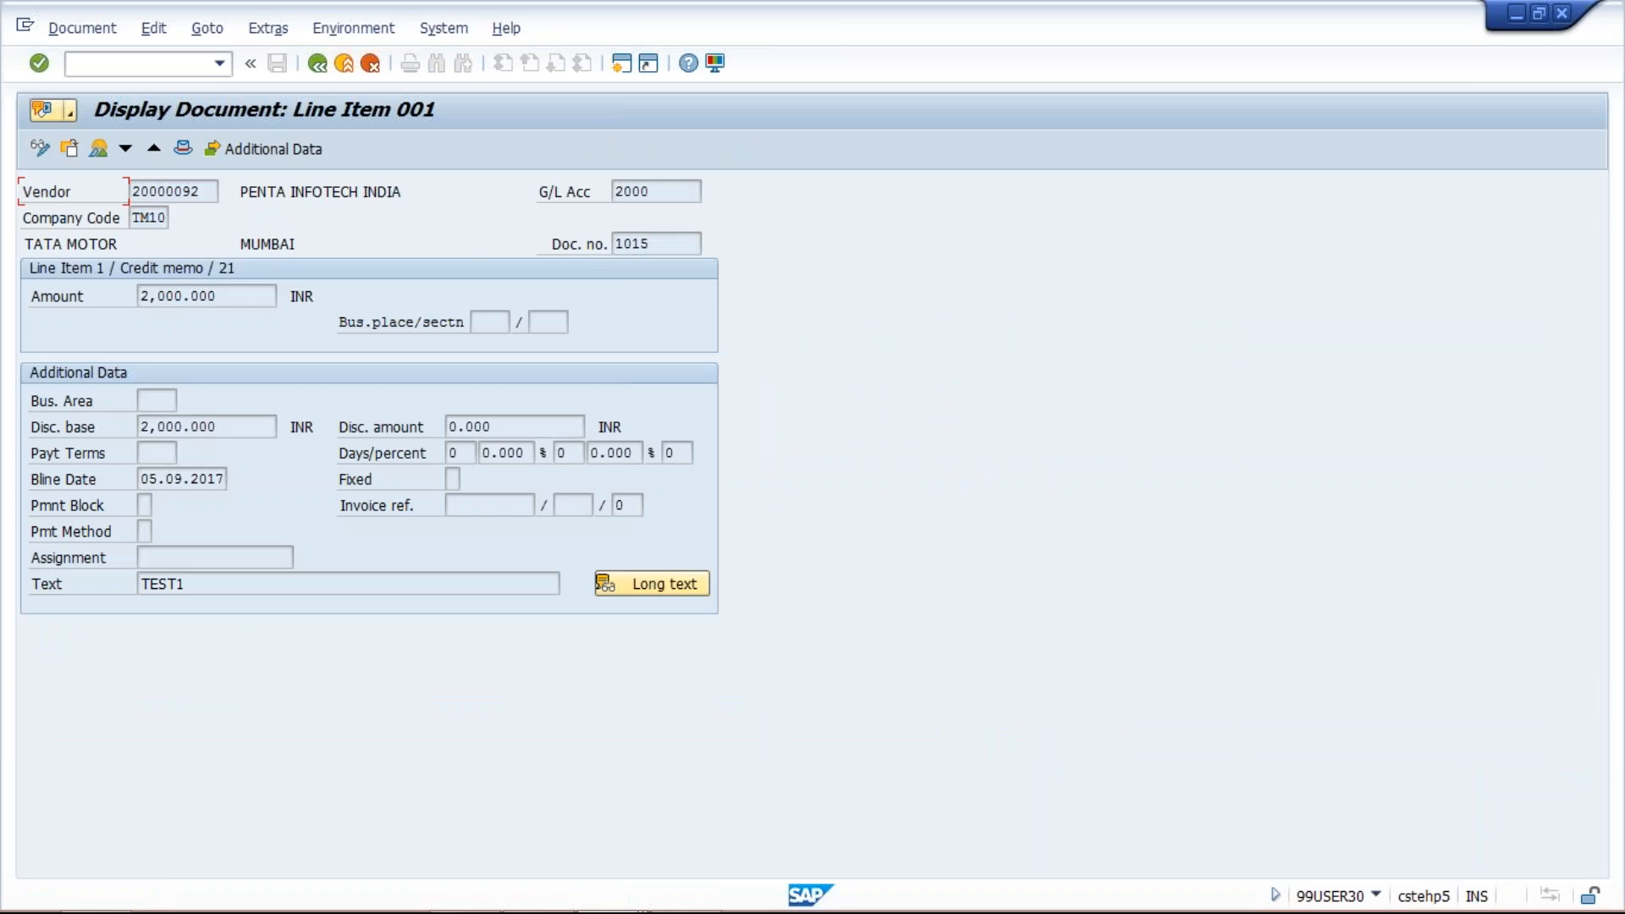
click(187, 558)
click(39, 155)
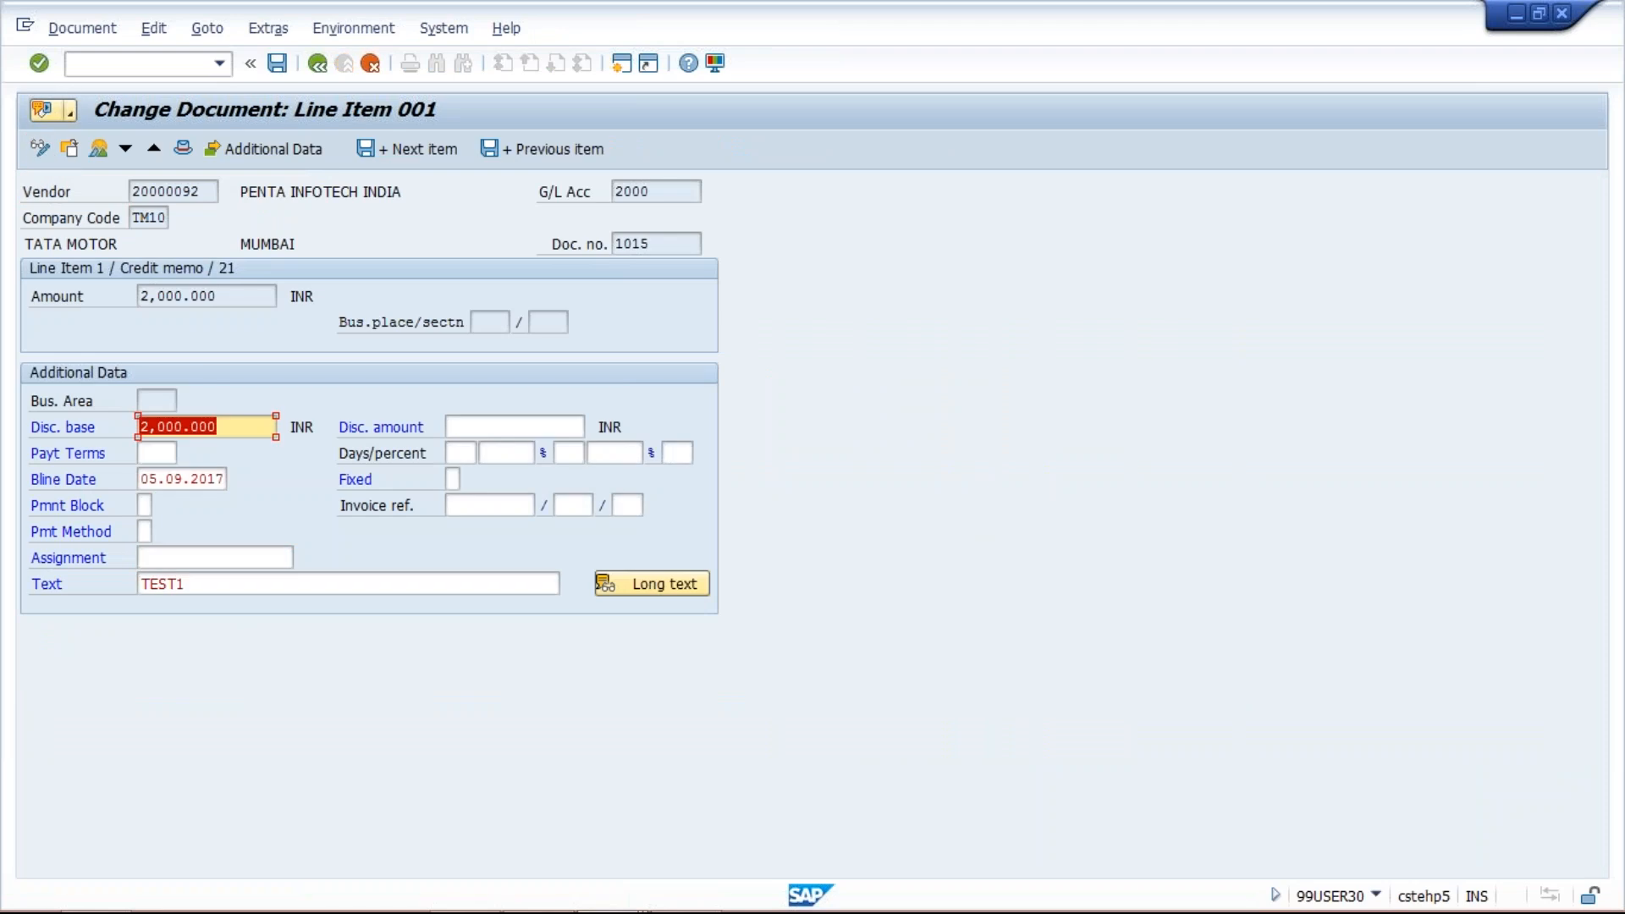
click(203, 557)
text(1000)
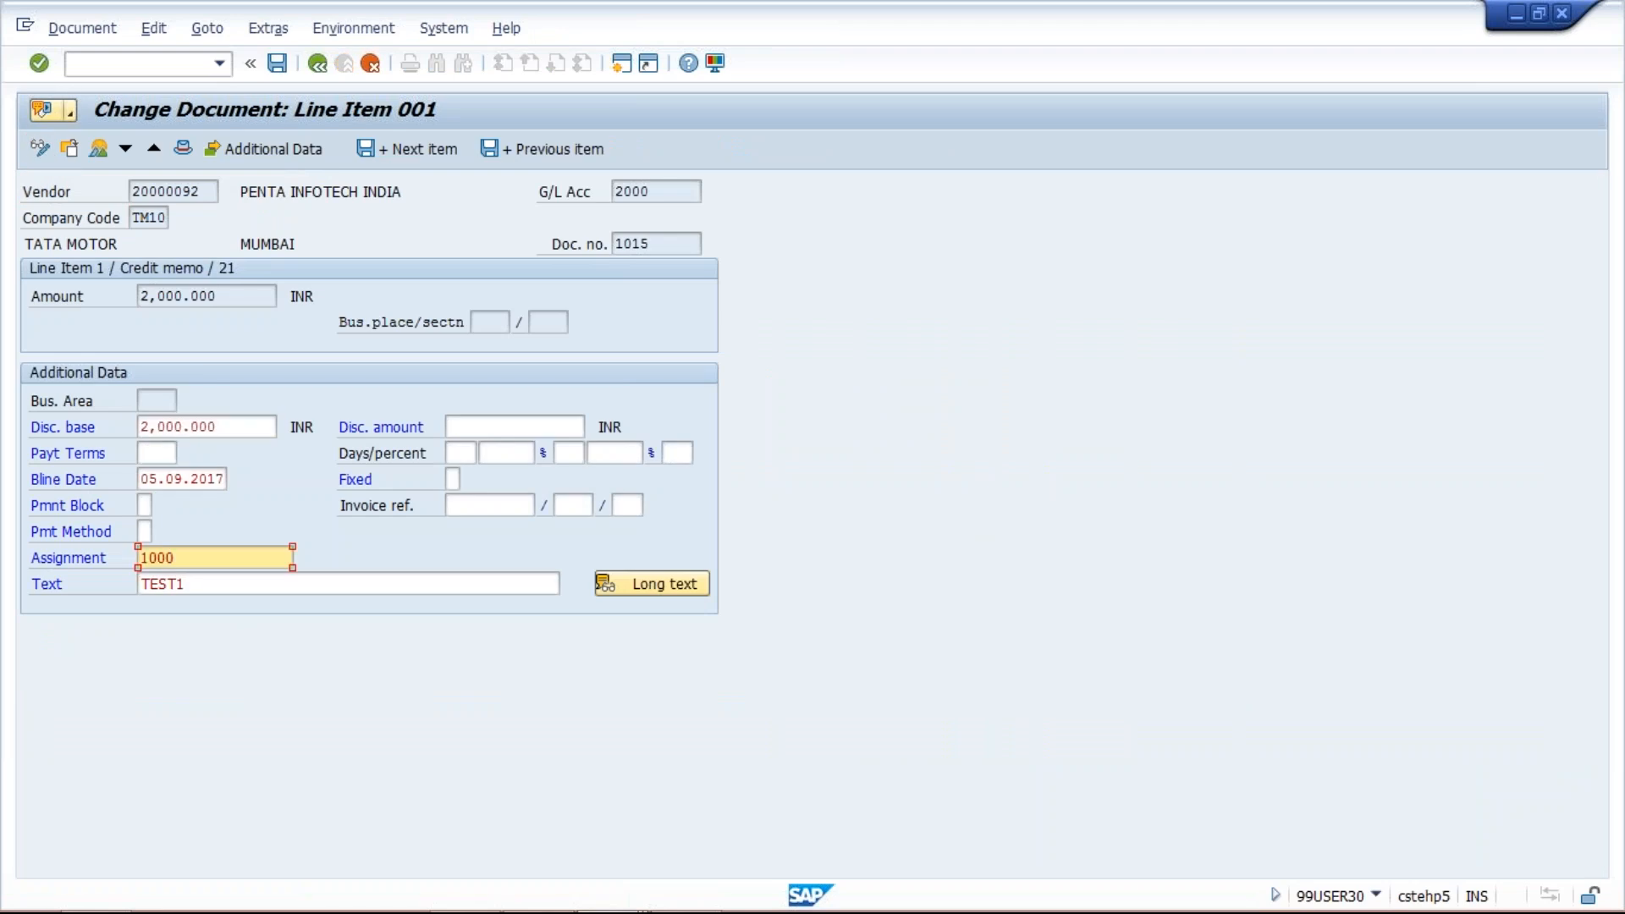
text(4)
click(277, 63)
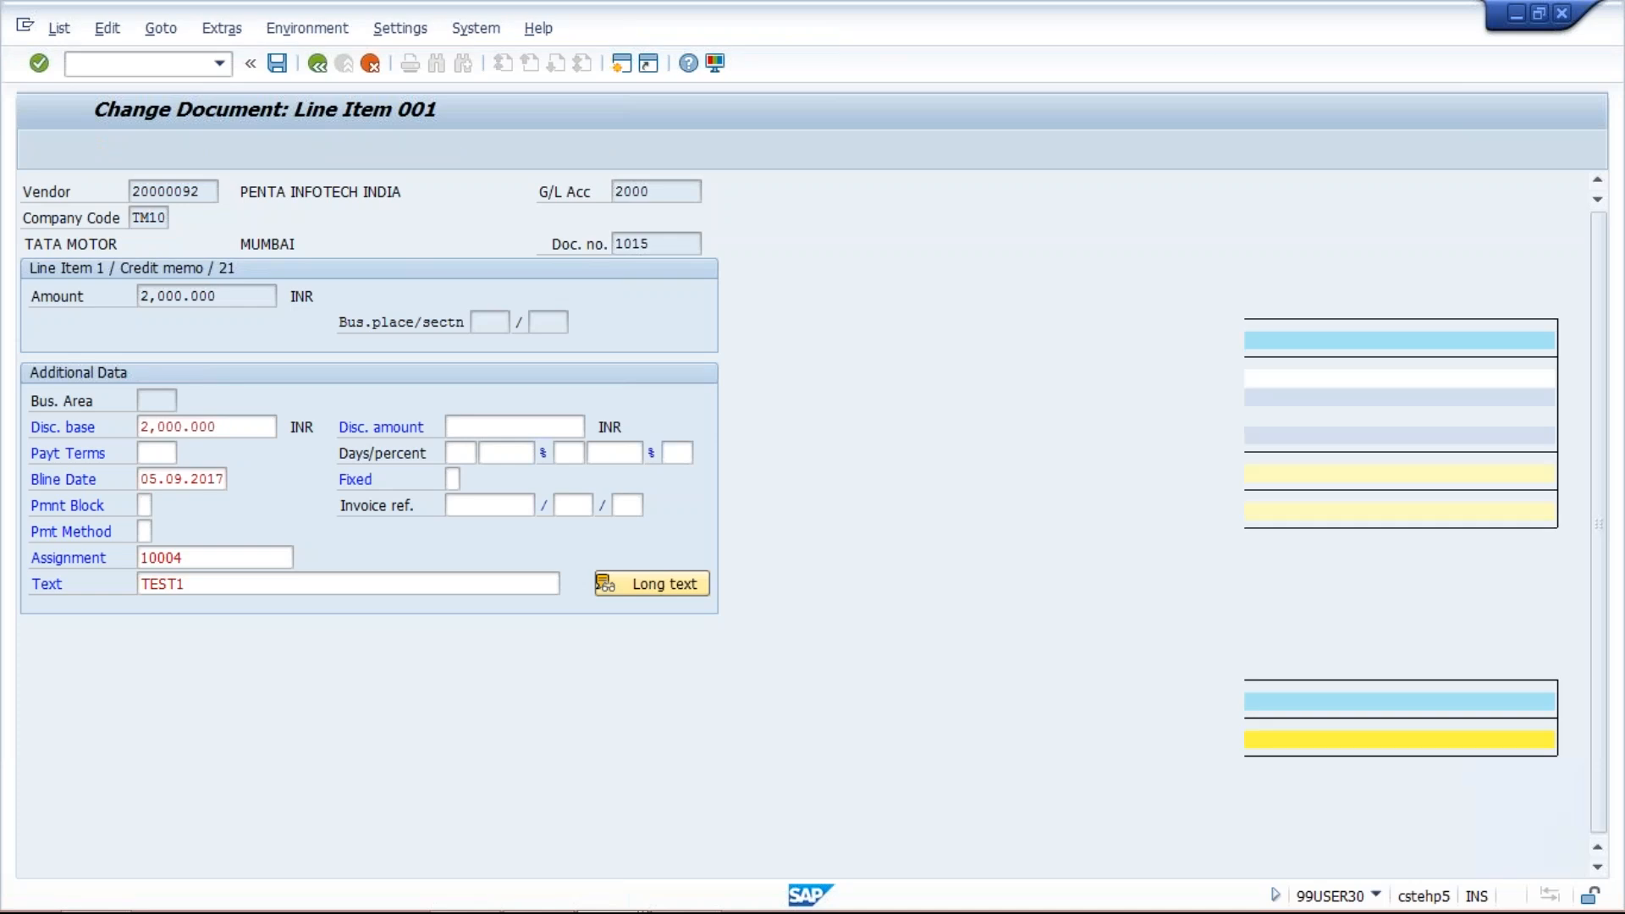
Refresh the vendor line item list and check the amounts of the two items assigned to 10004.
click(61, 28)
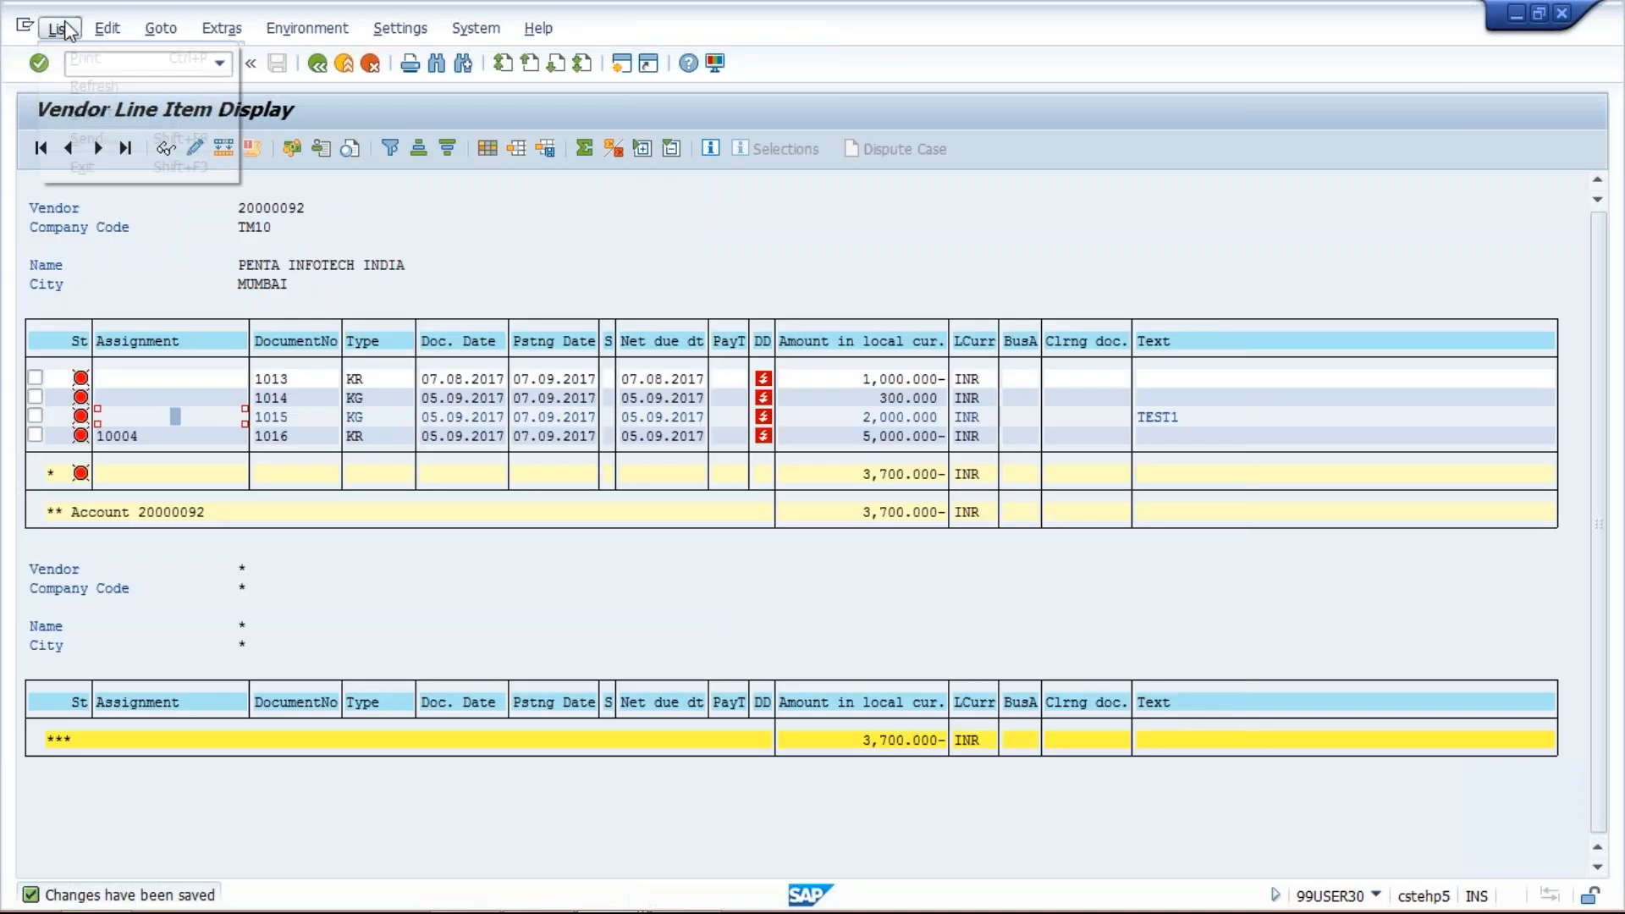
click(82, 87)
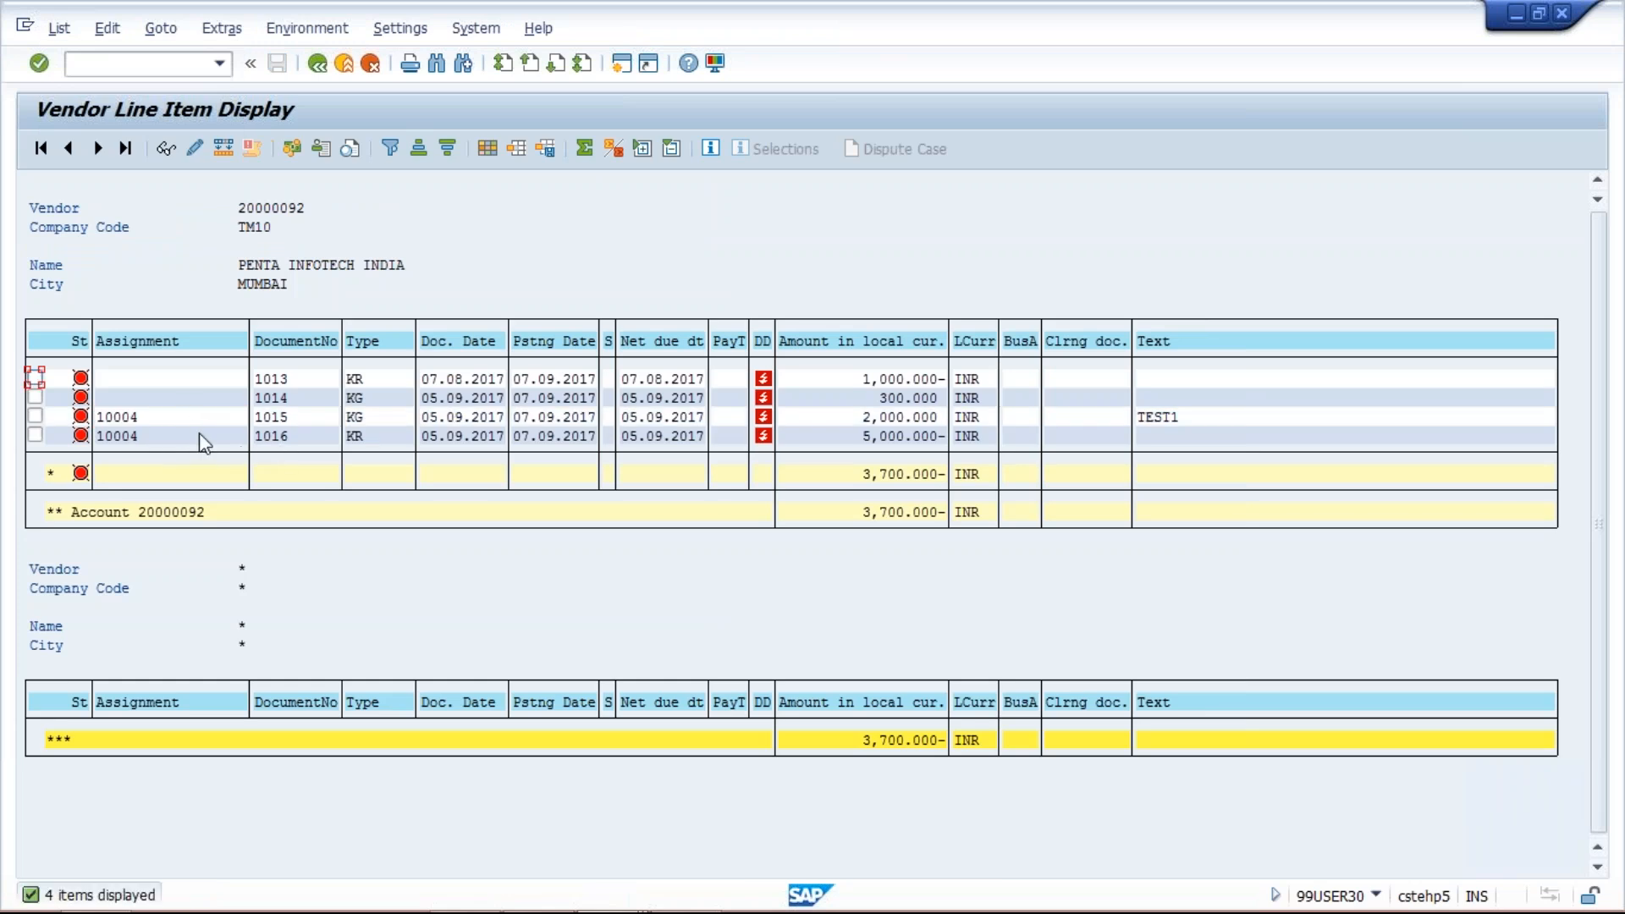
click(860, 435)
click(840, 417)
Open the 300 INR credit memo for changing, set its assignment to 10002 and save.
key(F3)
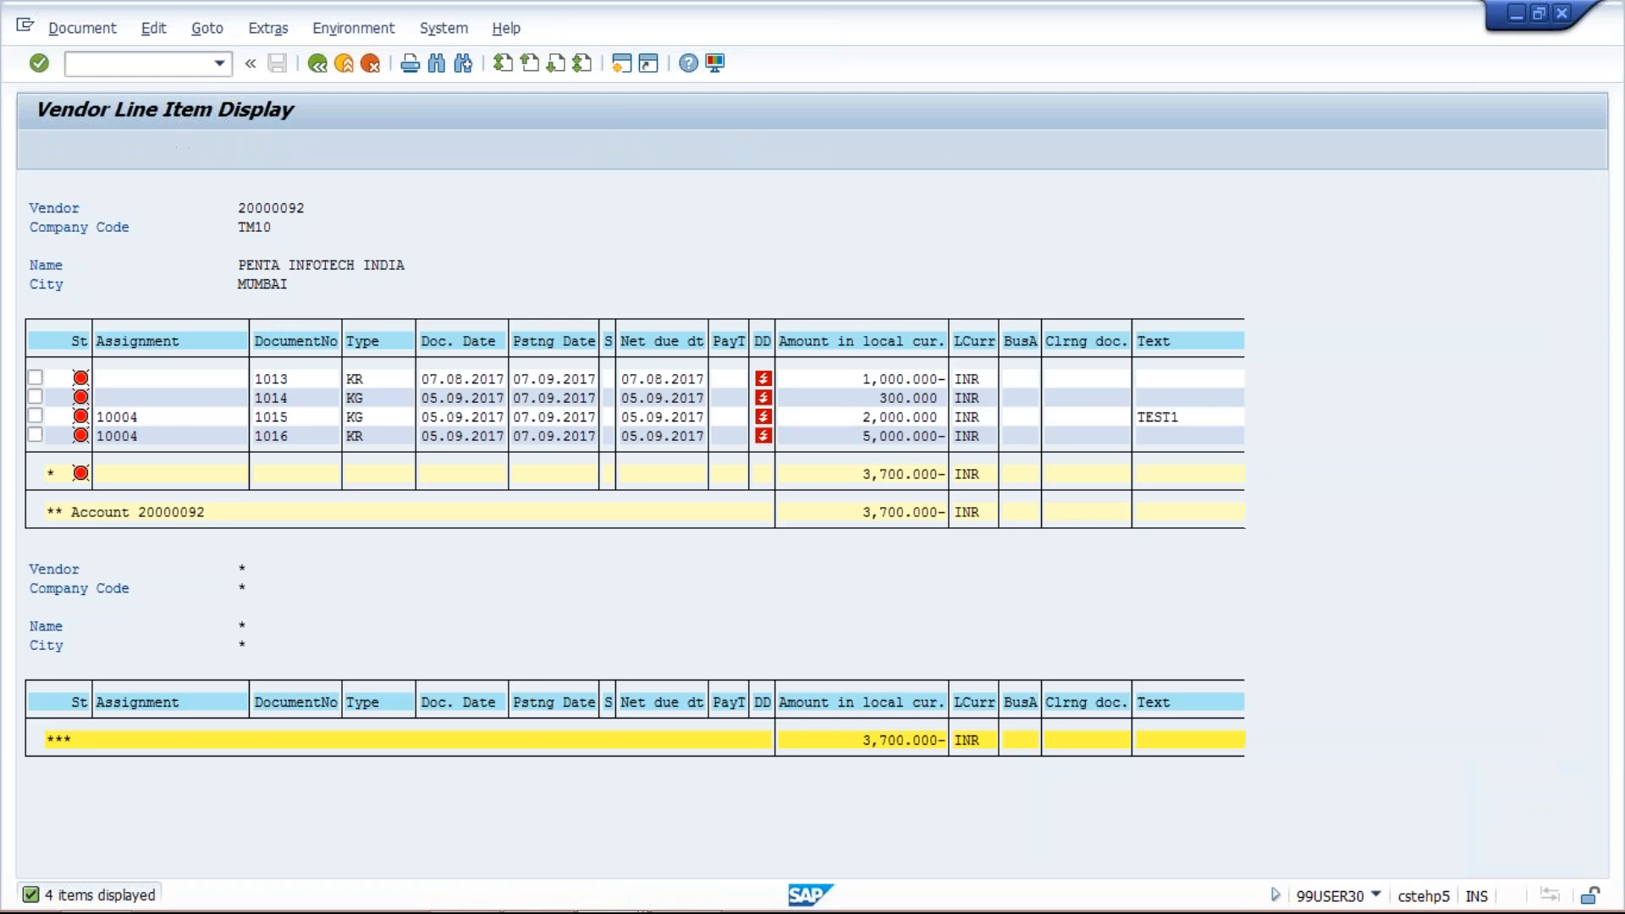
click(39, 149)
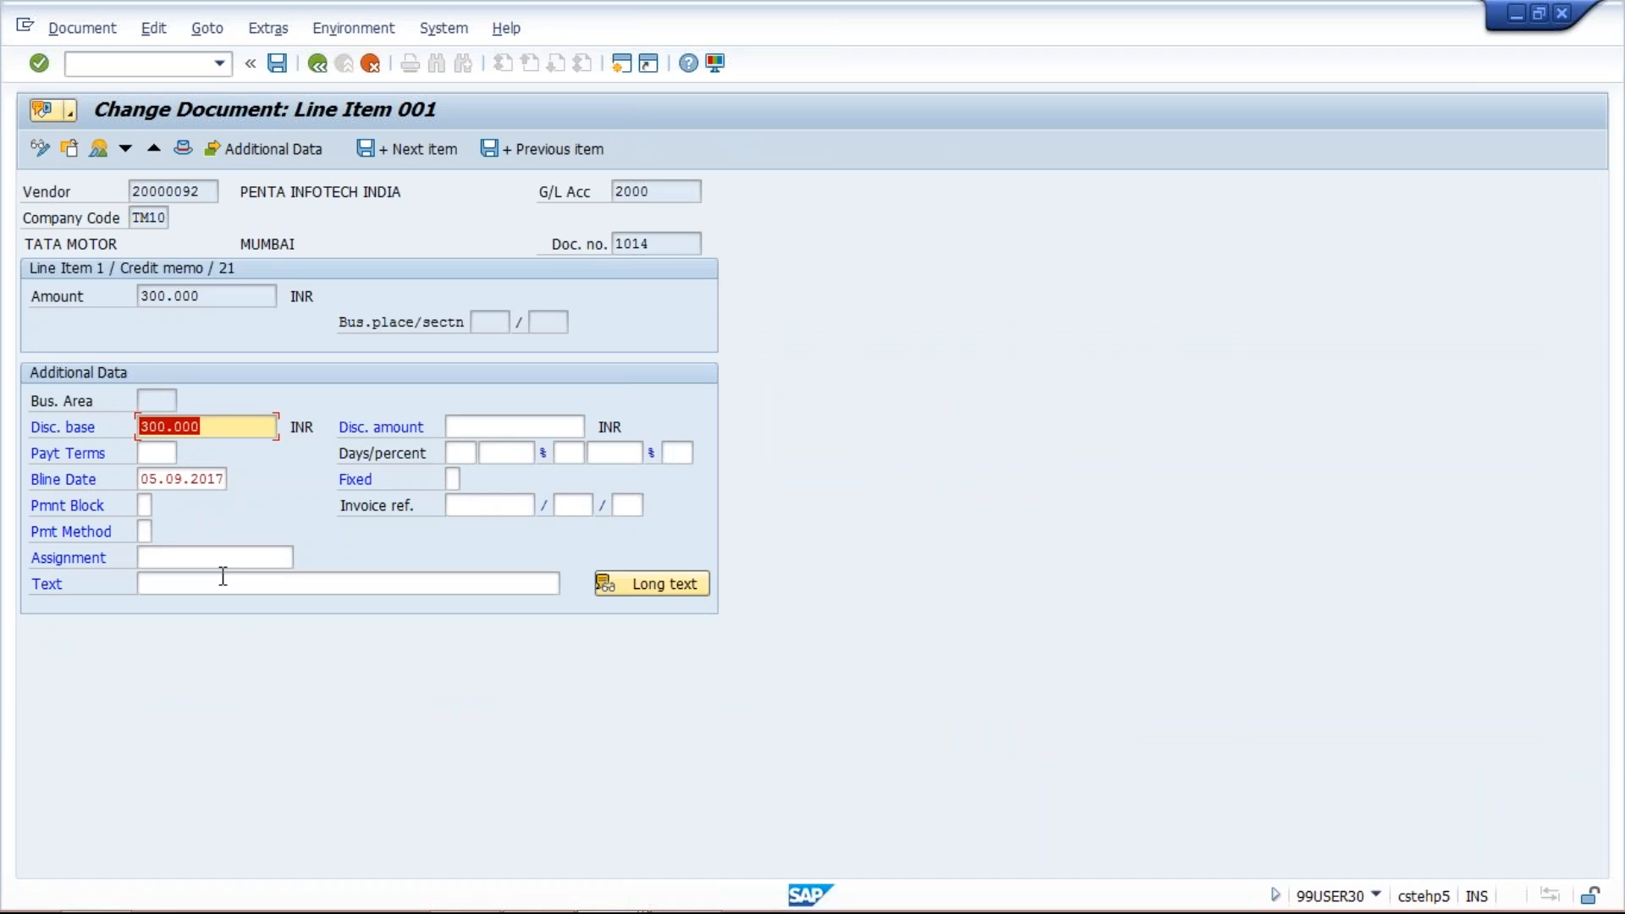
click(202, 559)
text(1000)
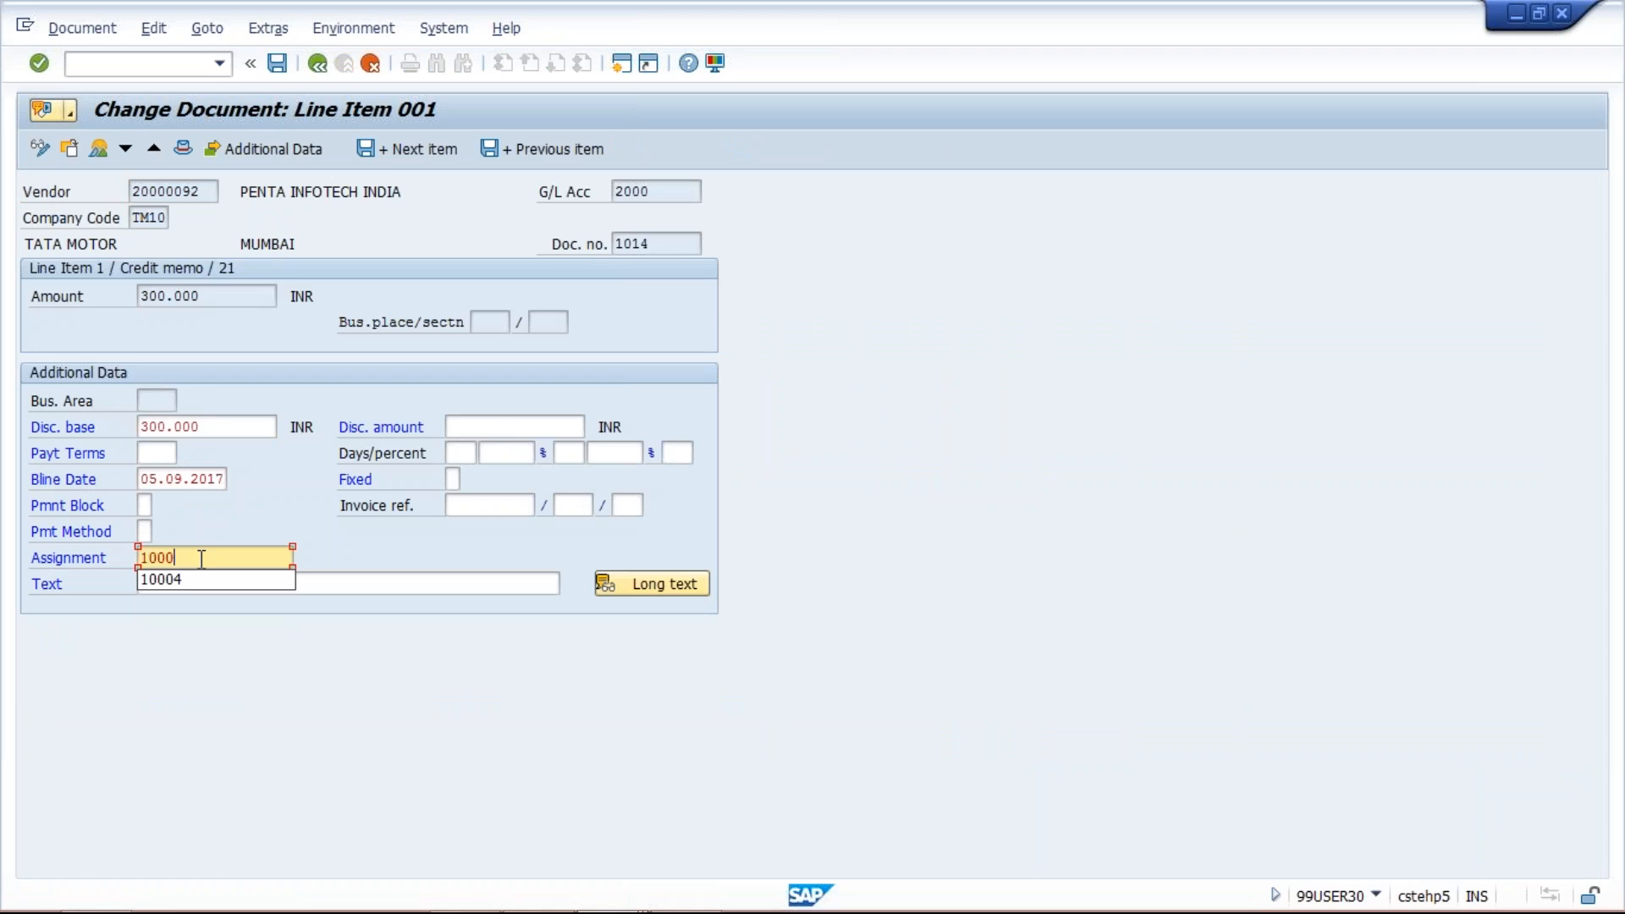
text(2)
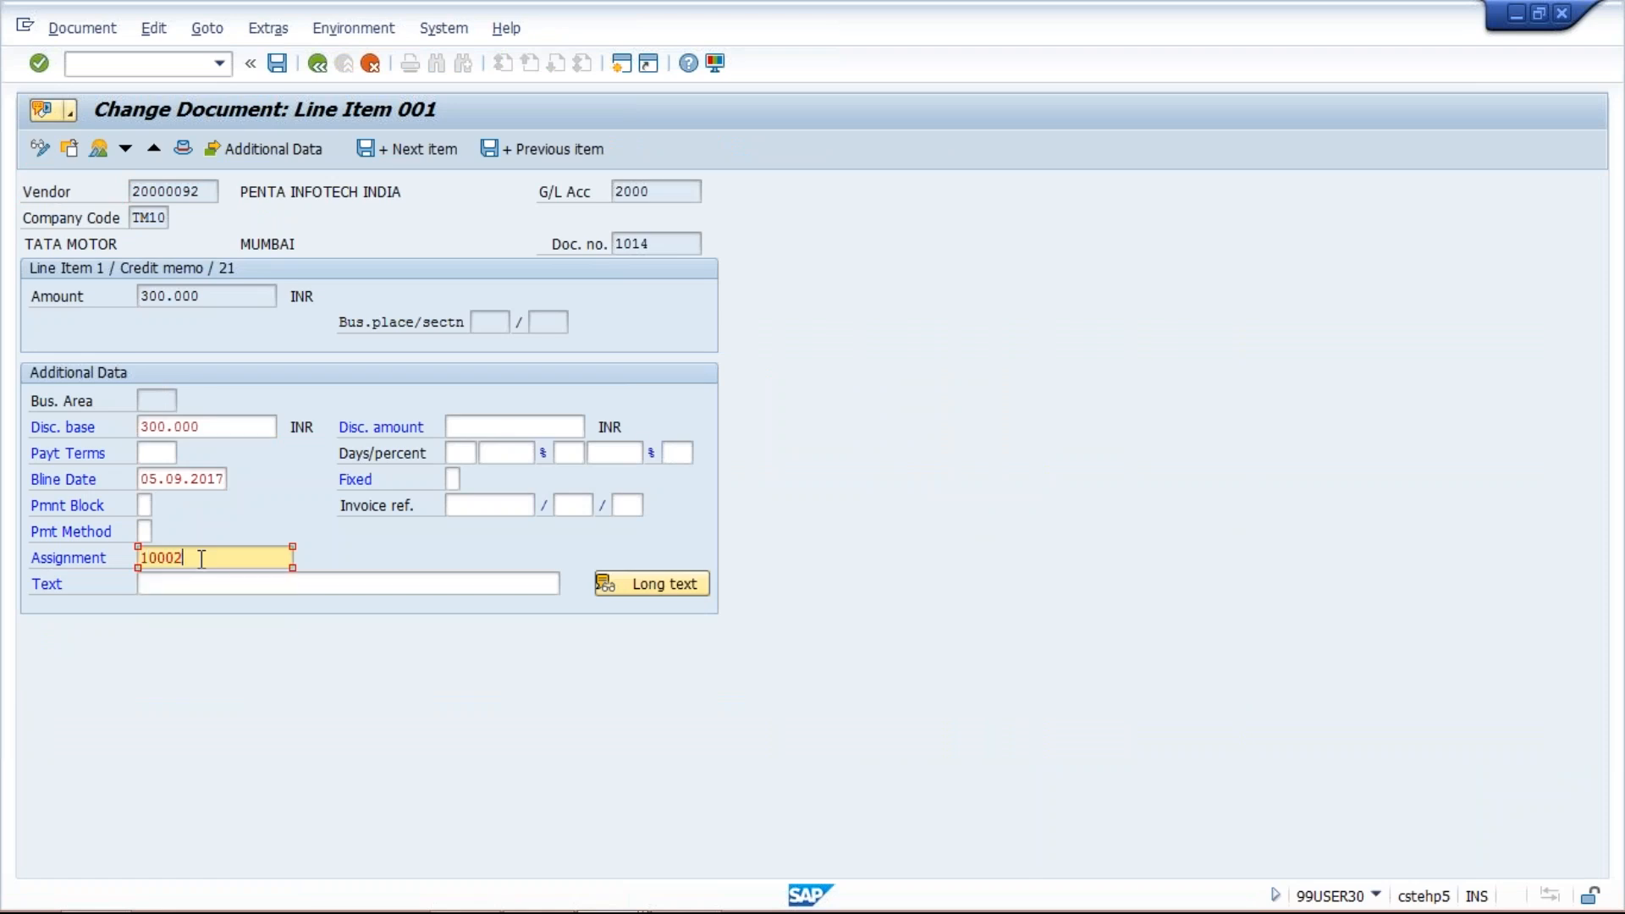
click(277, 64)
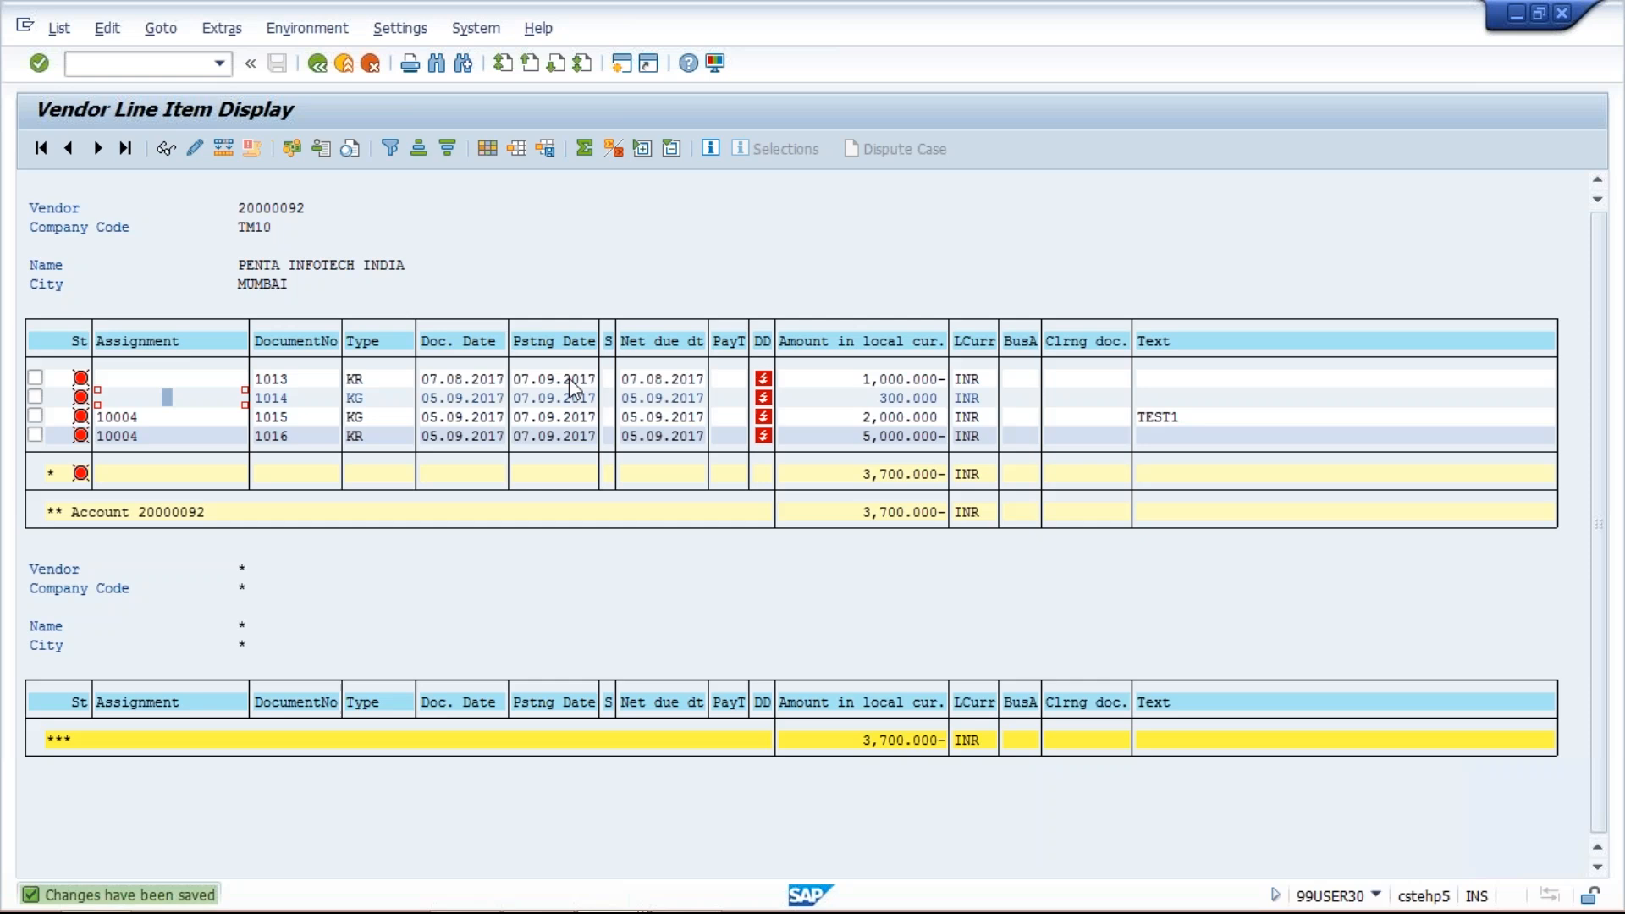
Open the 1,000 INR invoice for changing, set its assignment to 10002 and save.
double_click(572, 387)
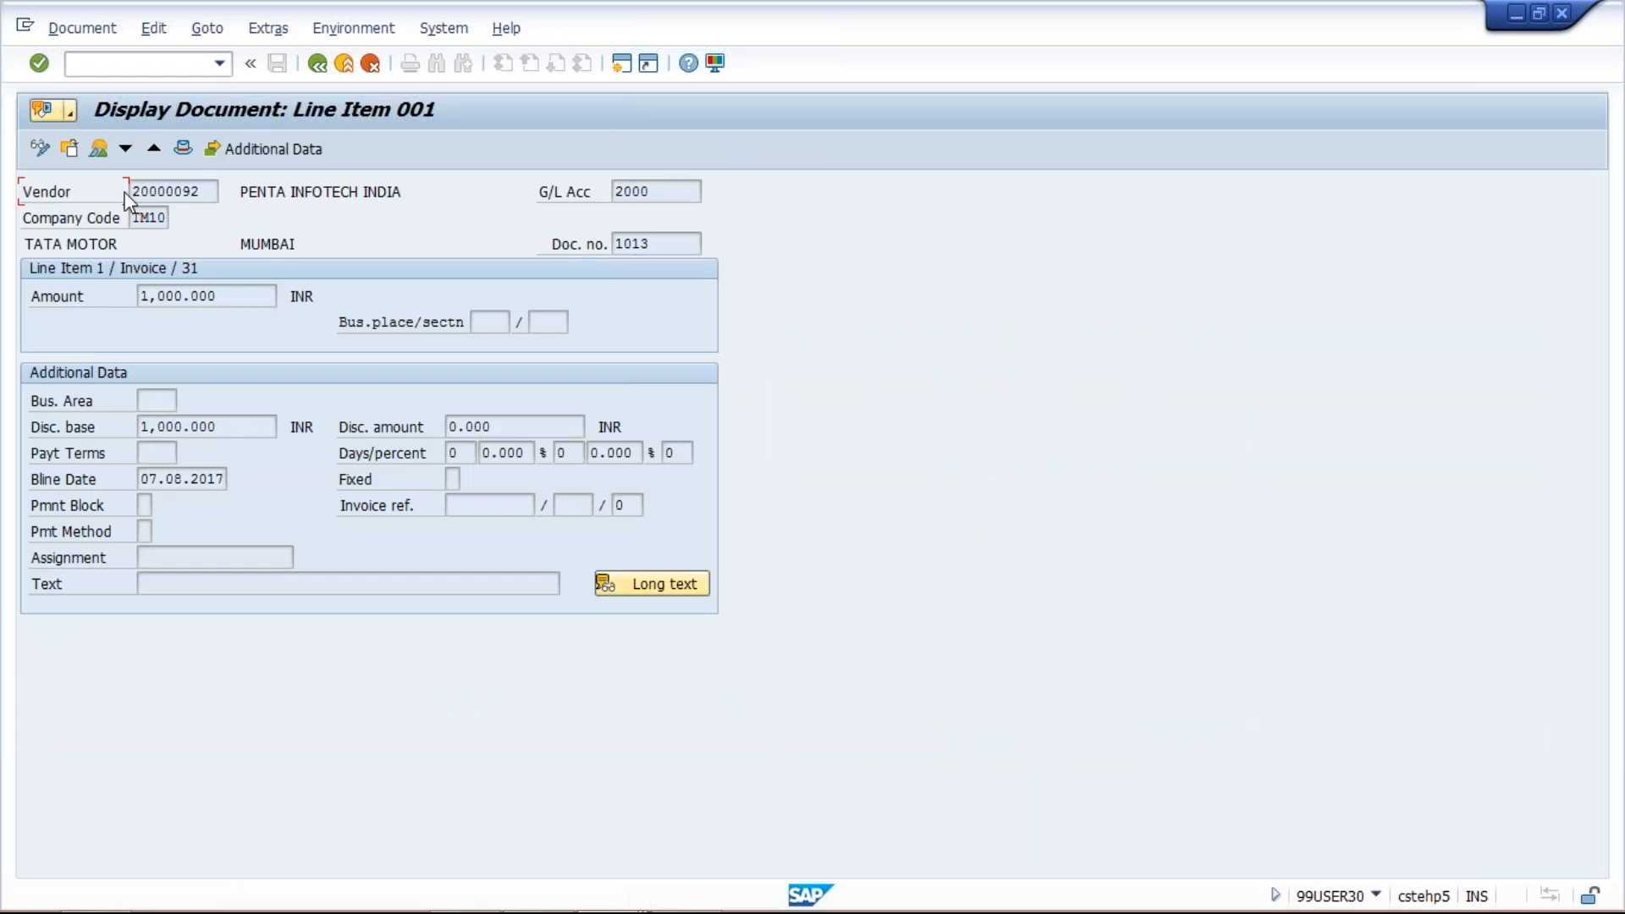
click(38, 146)
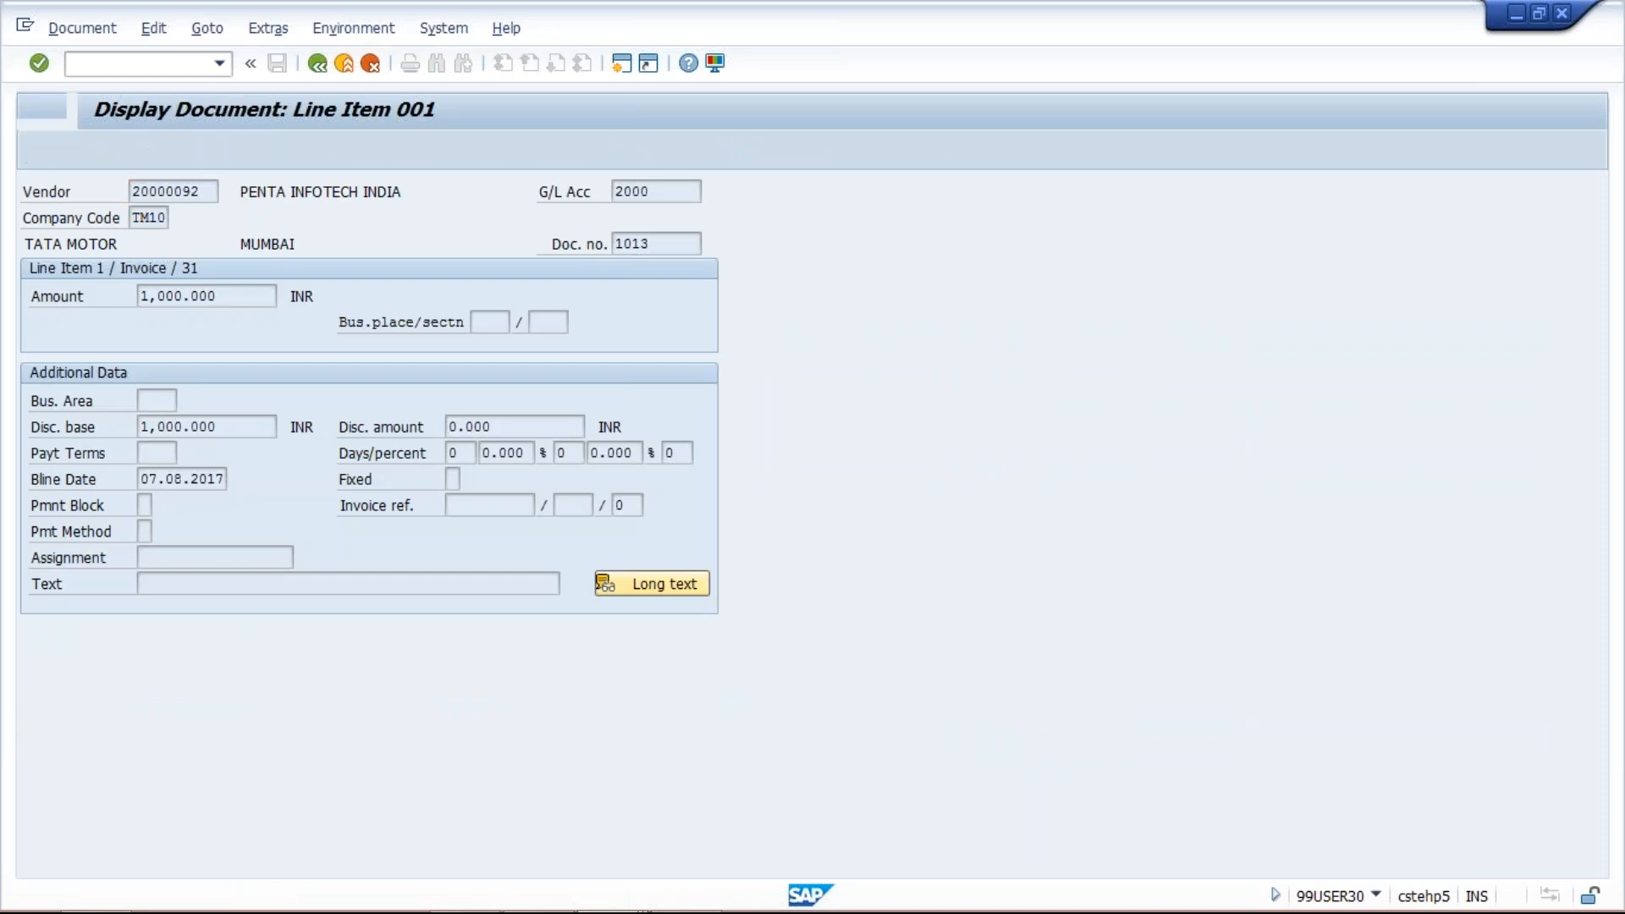
click(182, 558)
click(180, 585)
click(277, 62)
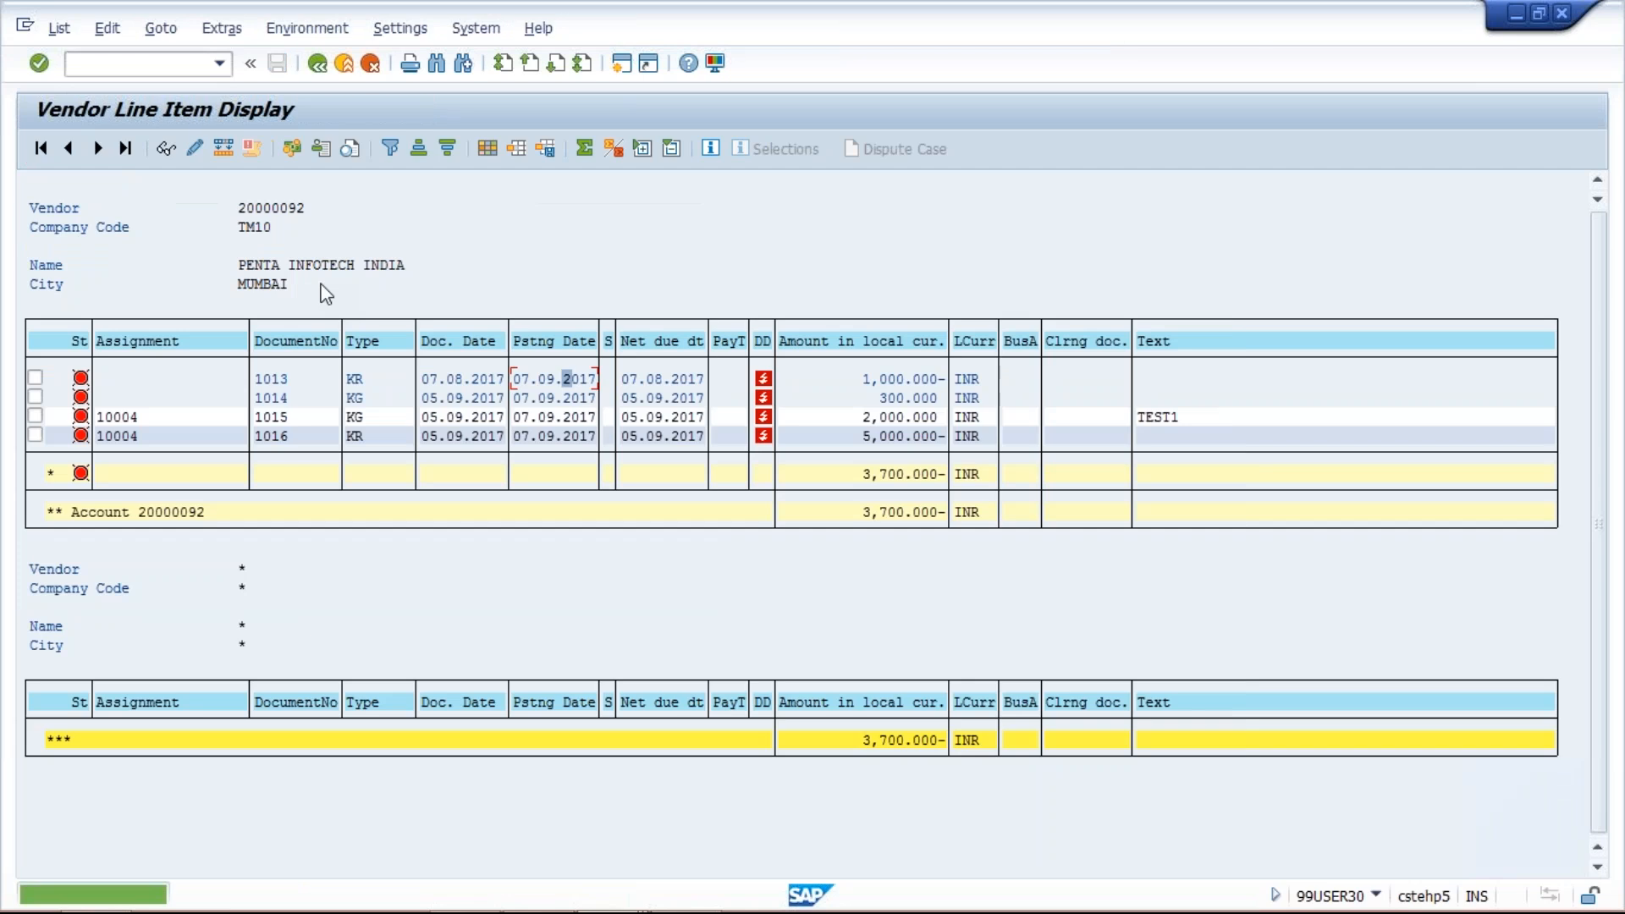
Refresh the vendor line item list, mark the two 10004 items and compare invoice and credit memo amounts under each assignment.
click(57, 31)
click(77, 87)
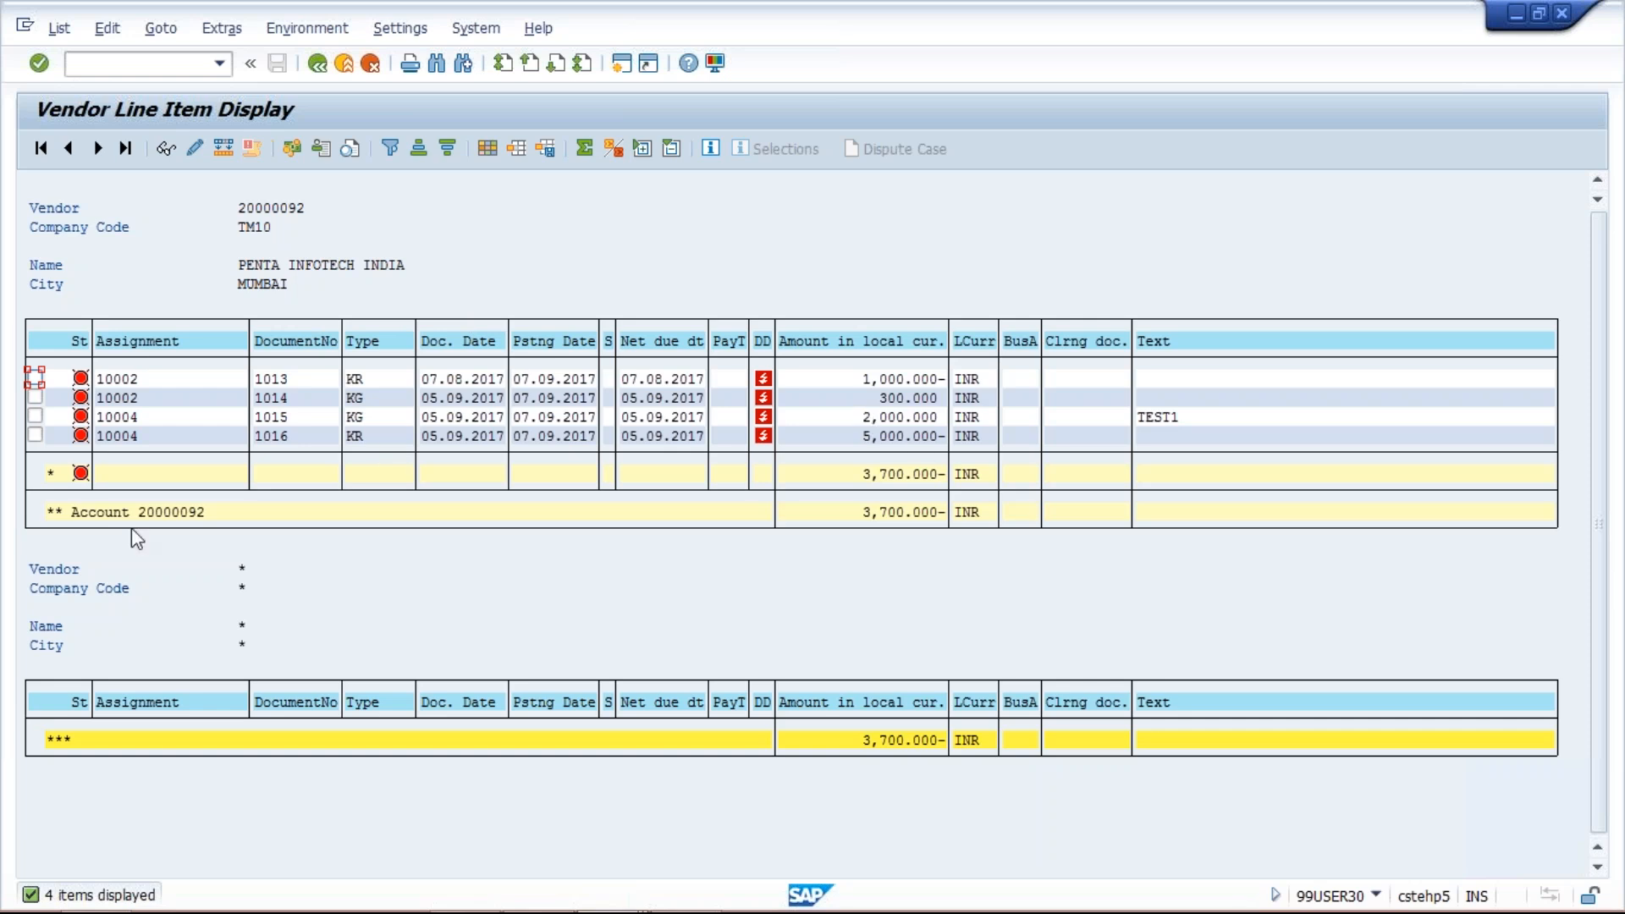
click(35, 417)
click(35, 436)
click(841, 434)
click(838, 415)
click(861, 396)
click(848, 377)
View the 1,000 INR invoice, return to the list, unmark the 10004 items and review the 10002 pair.
double_click(848, 378)
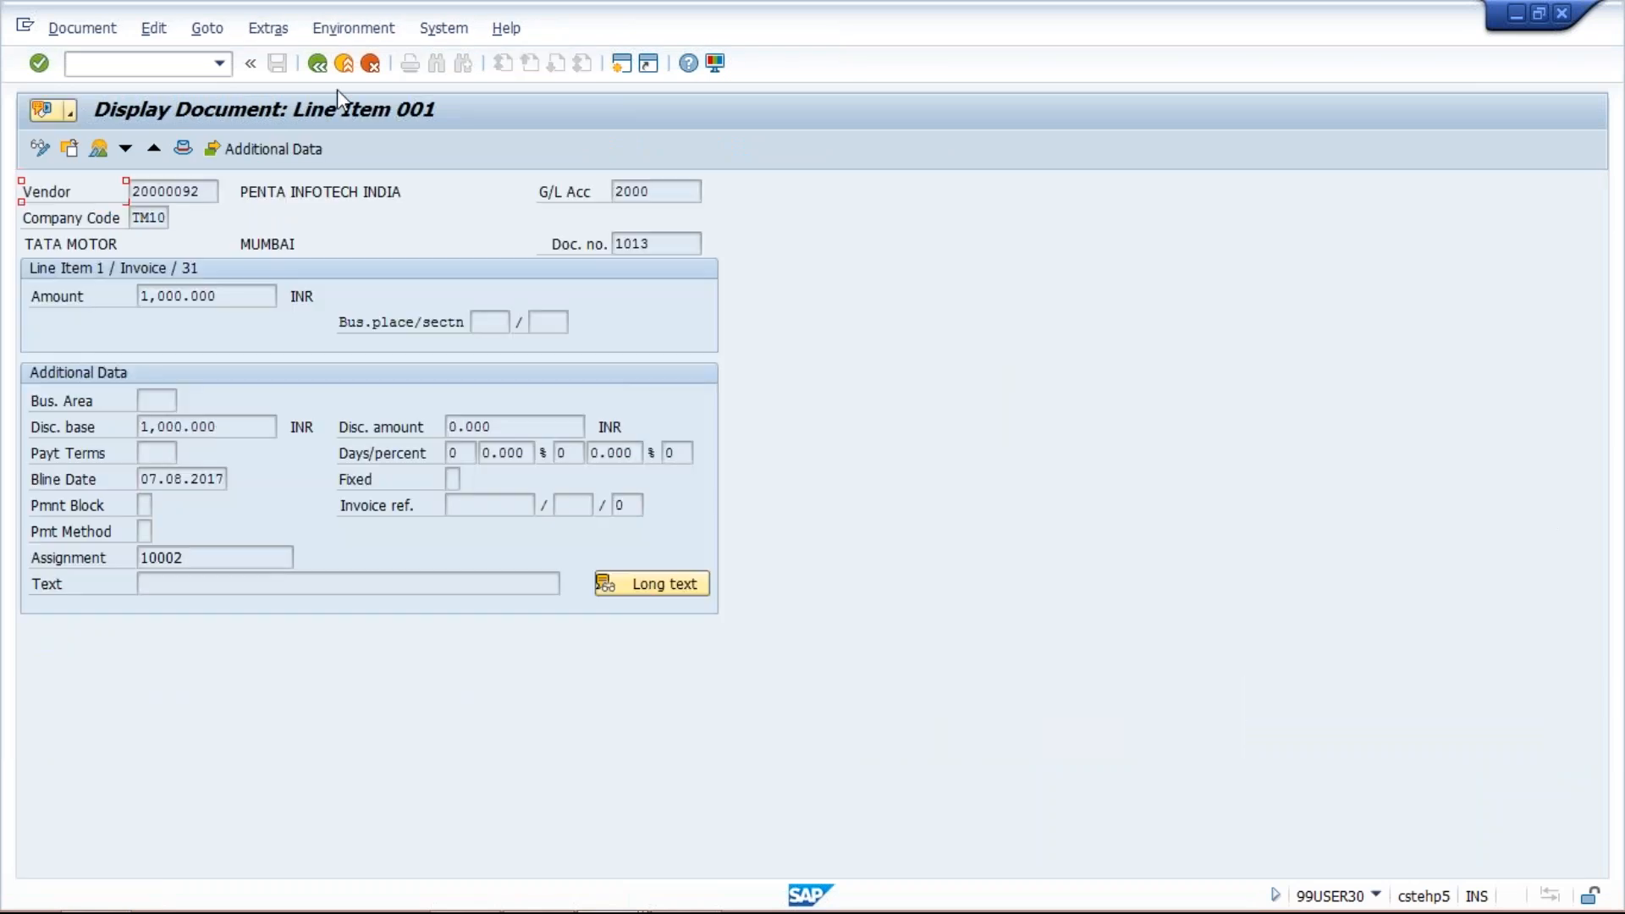
click(318, 64)
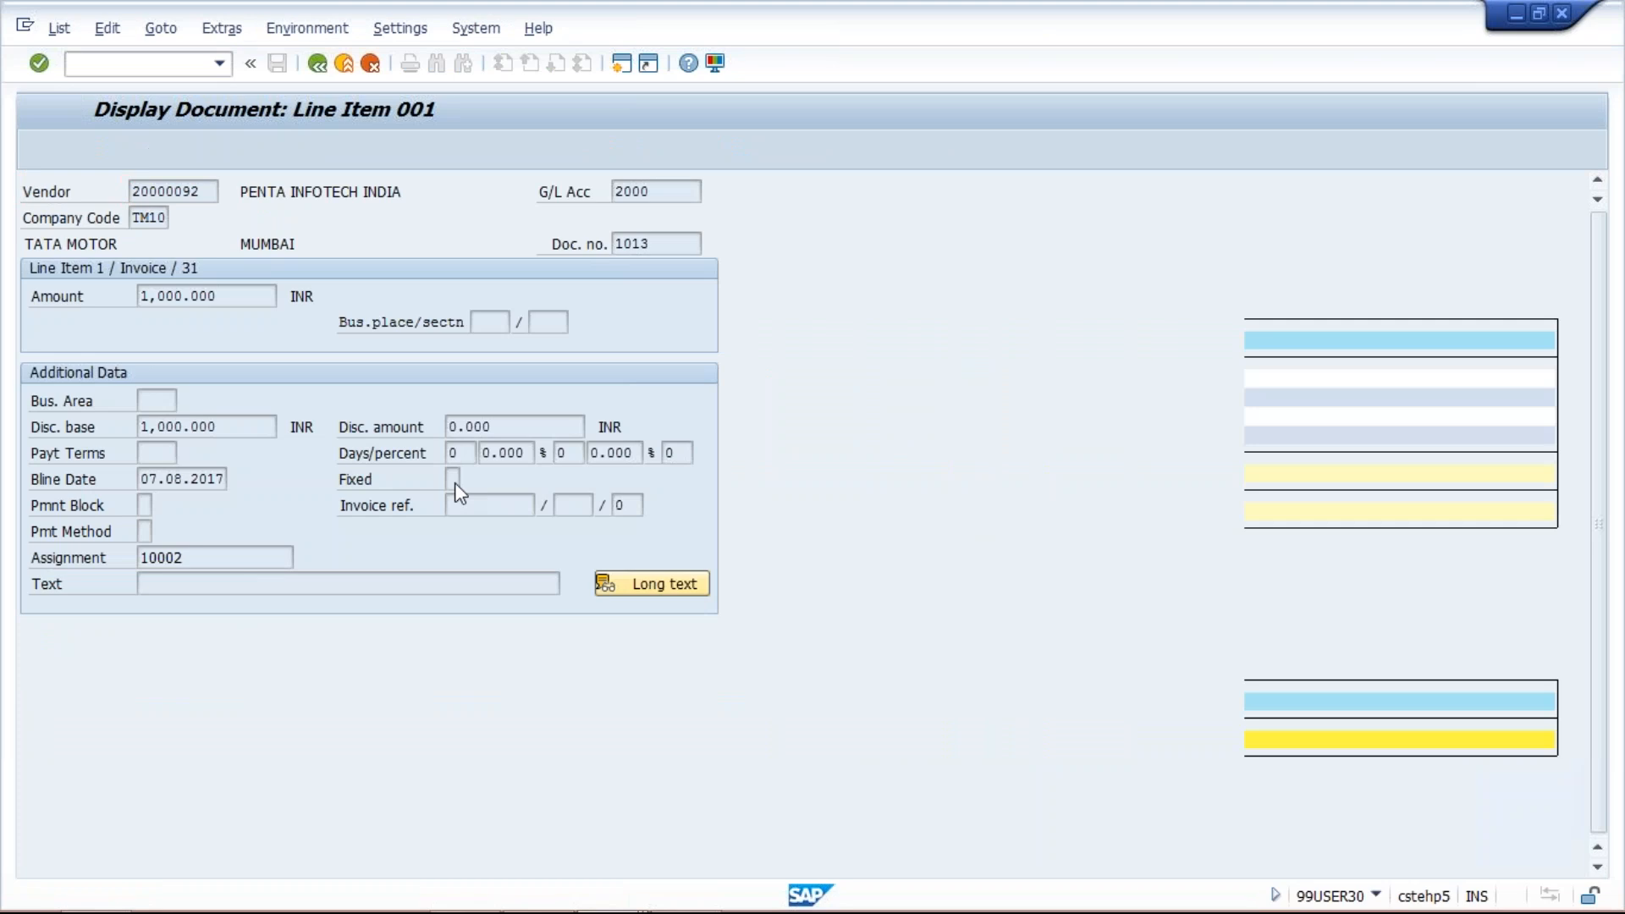
click(35, 416)
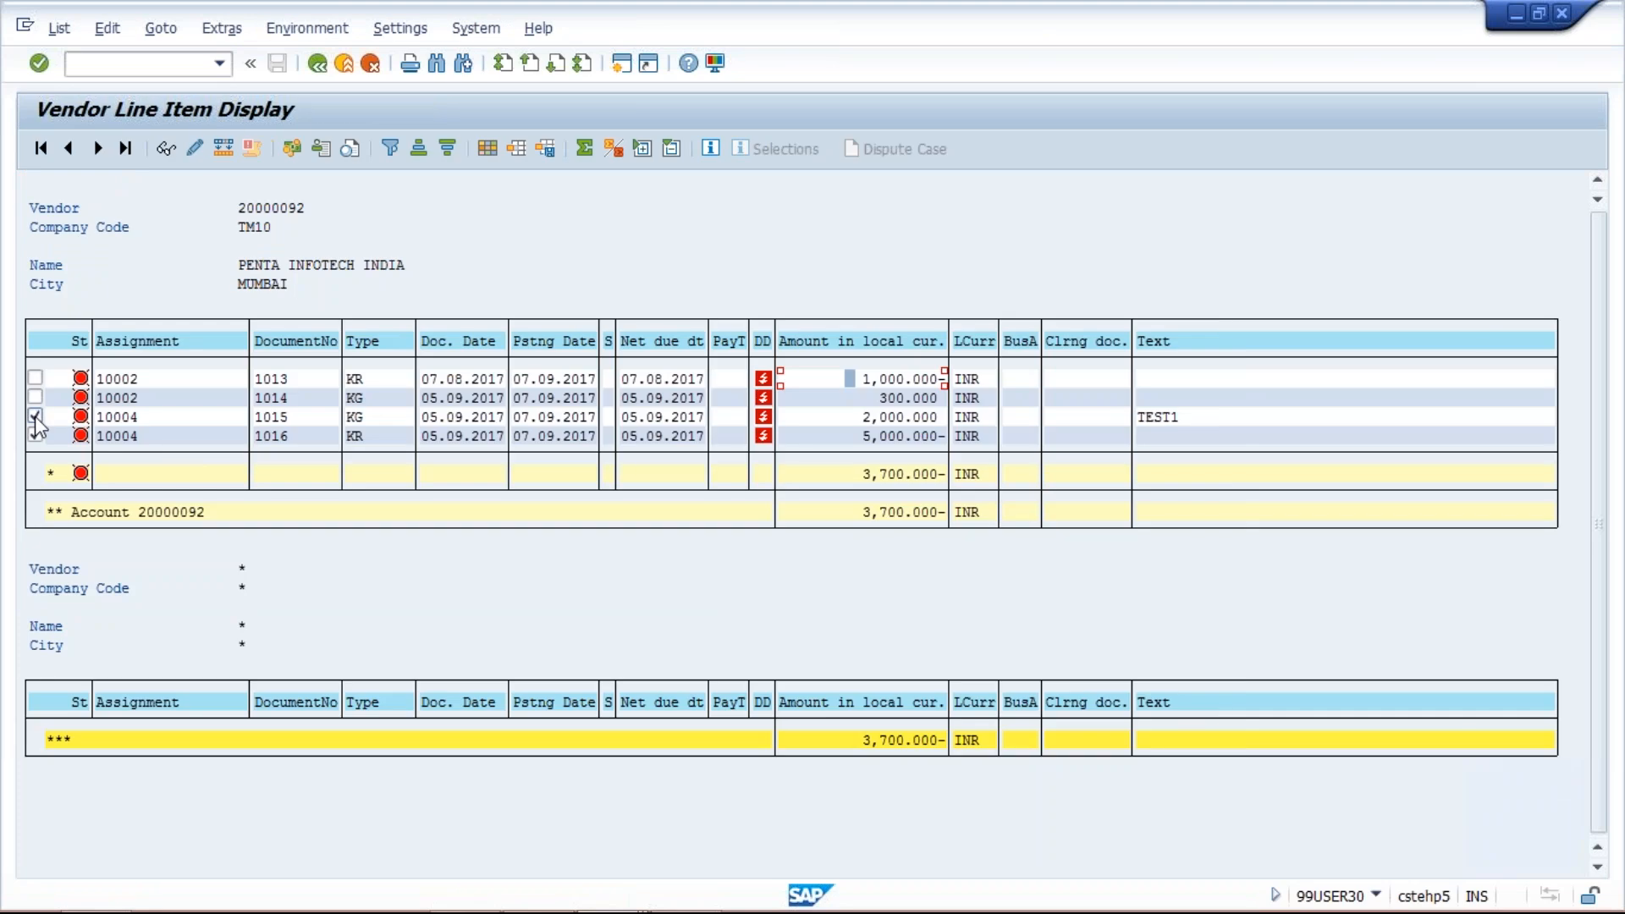
click(35, 420)
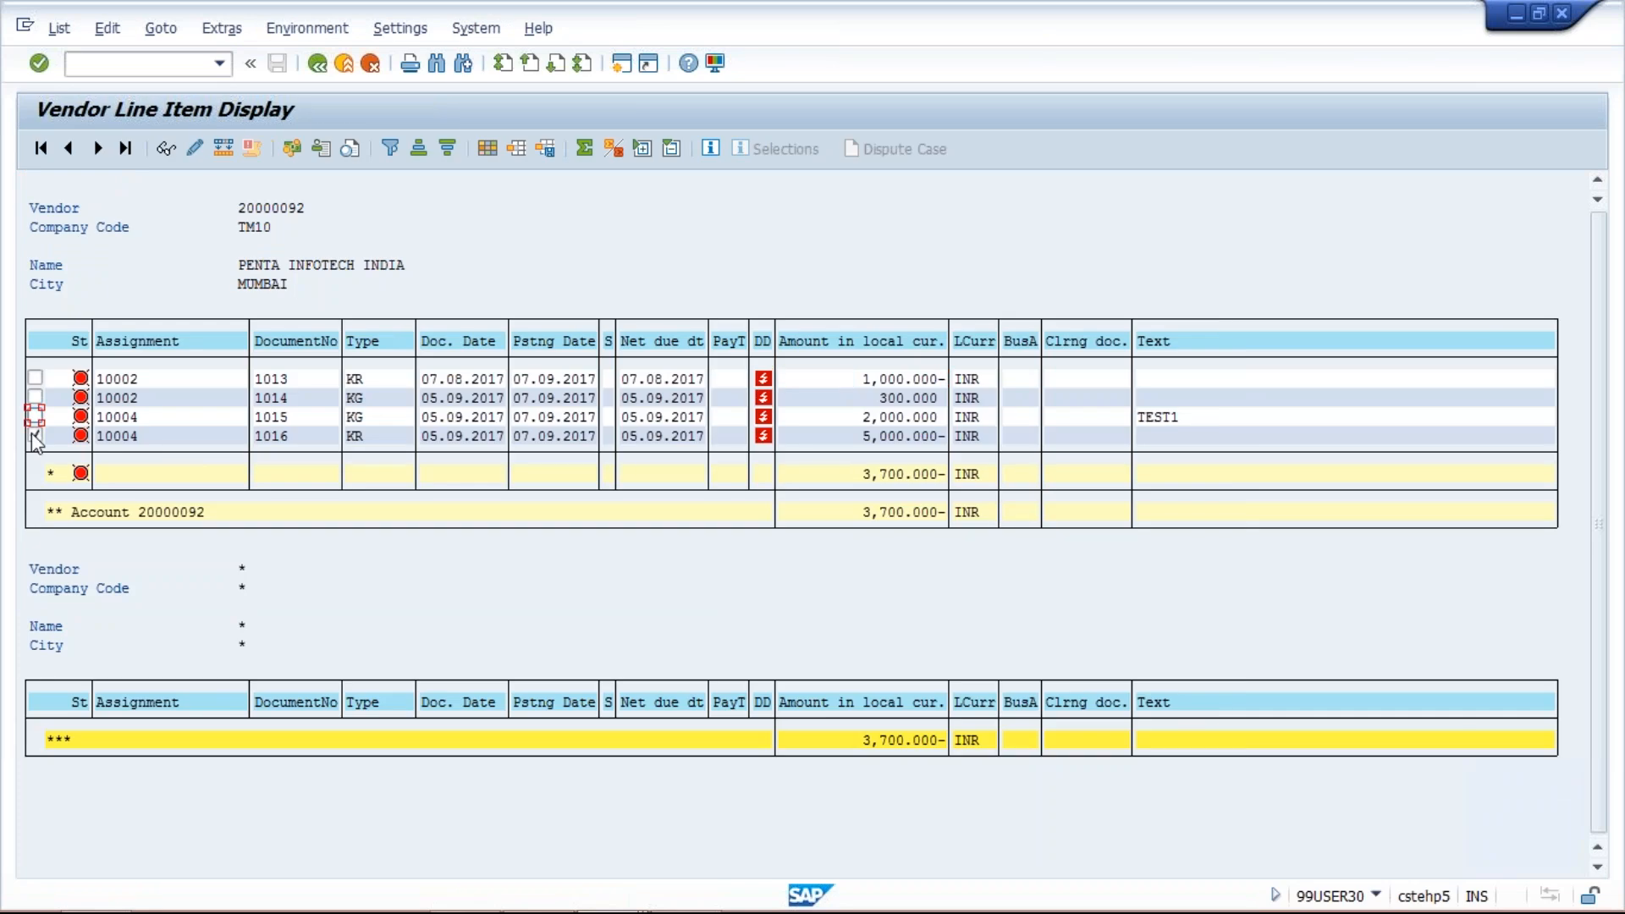
click(180, 383)
click(185, 398)
click(858, 404)
Switch to the Enter Vendor Invoice session and start transaction F-53 for outgoing payments.
click(611, 904)
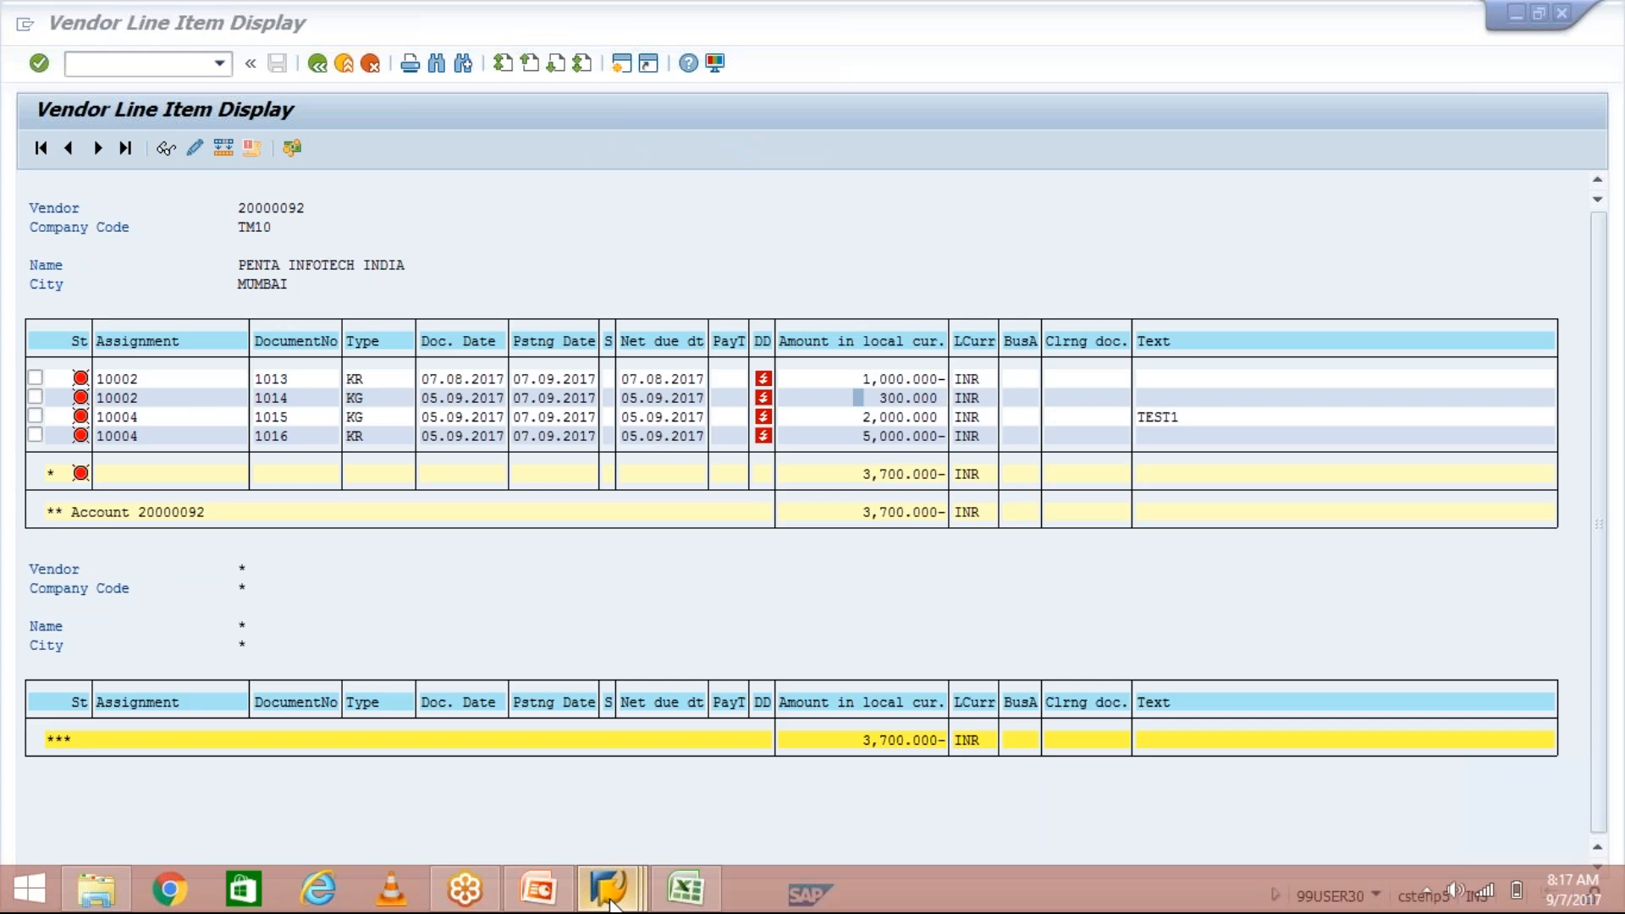
click(677, 699)
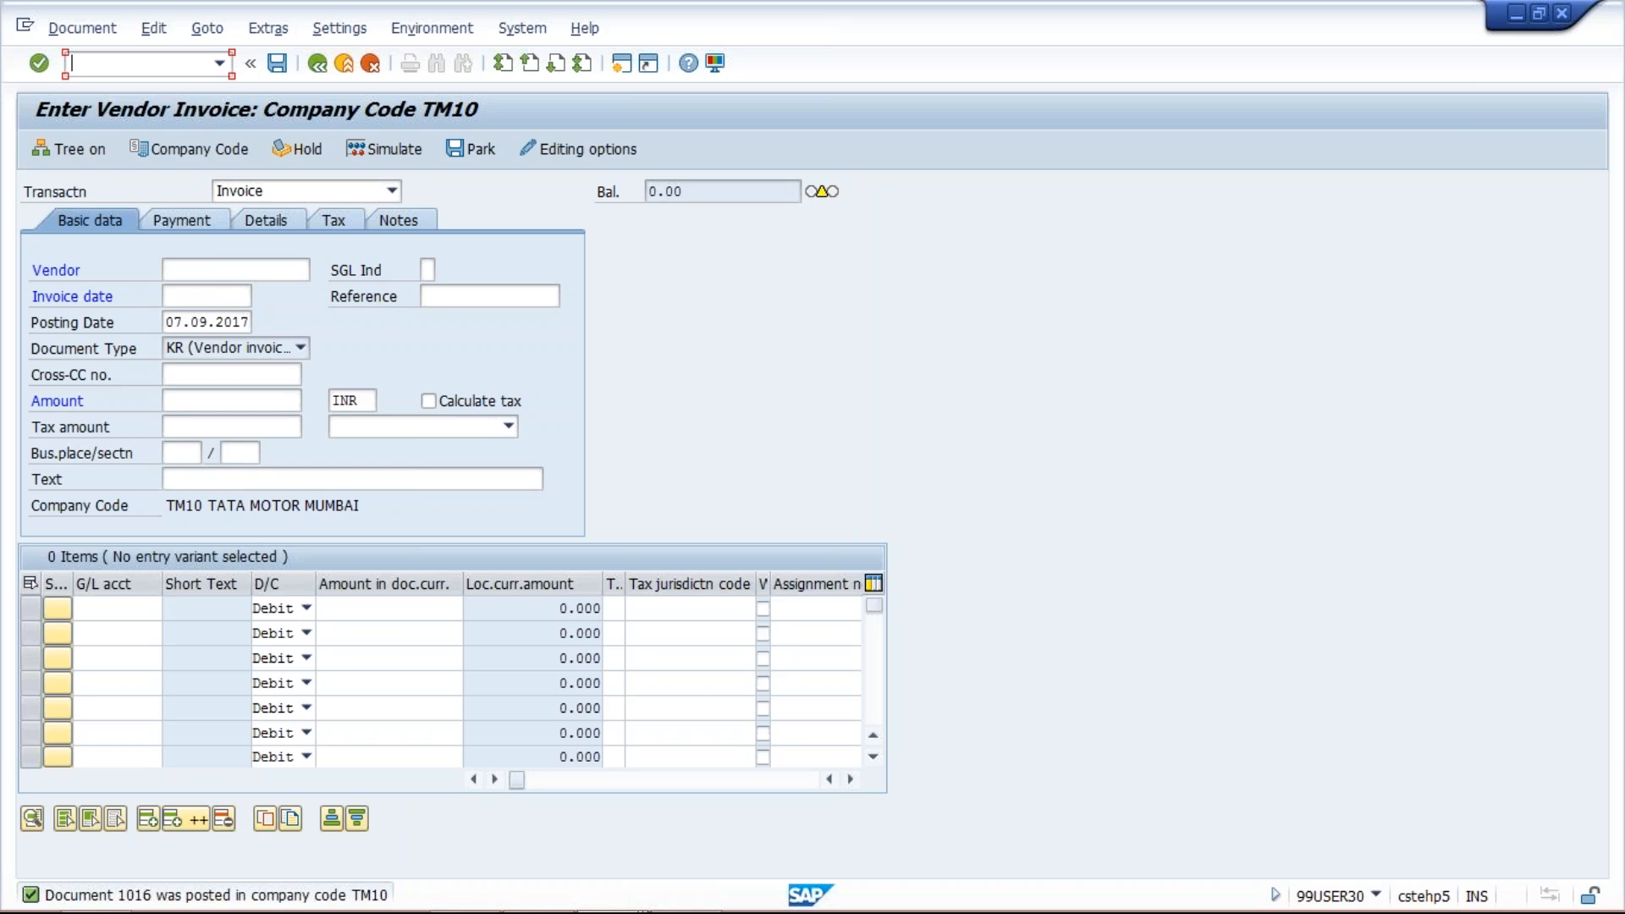
text(/NF-53)
key(Return)
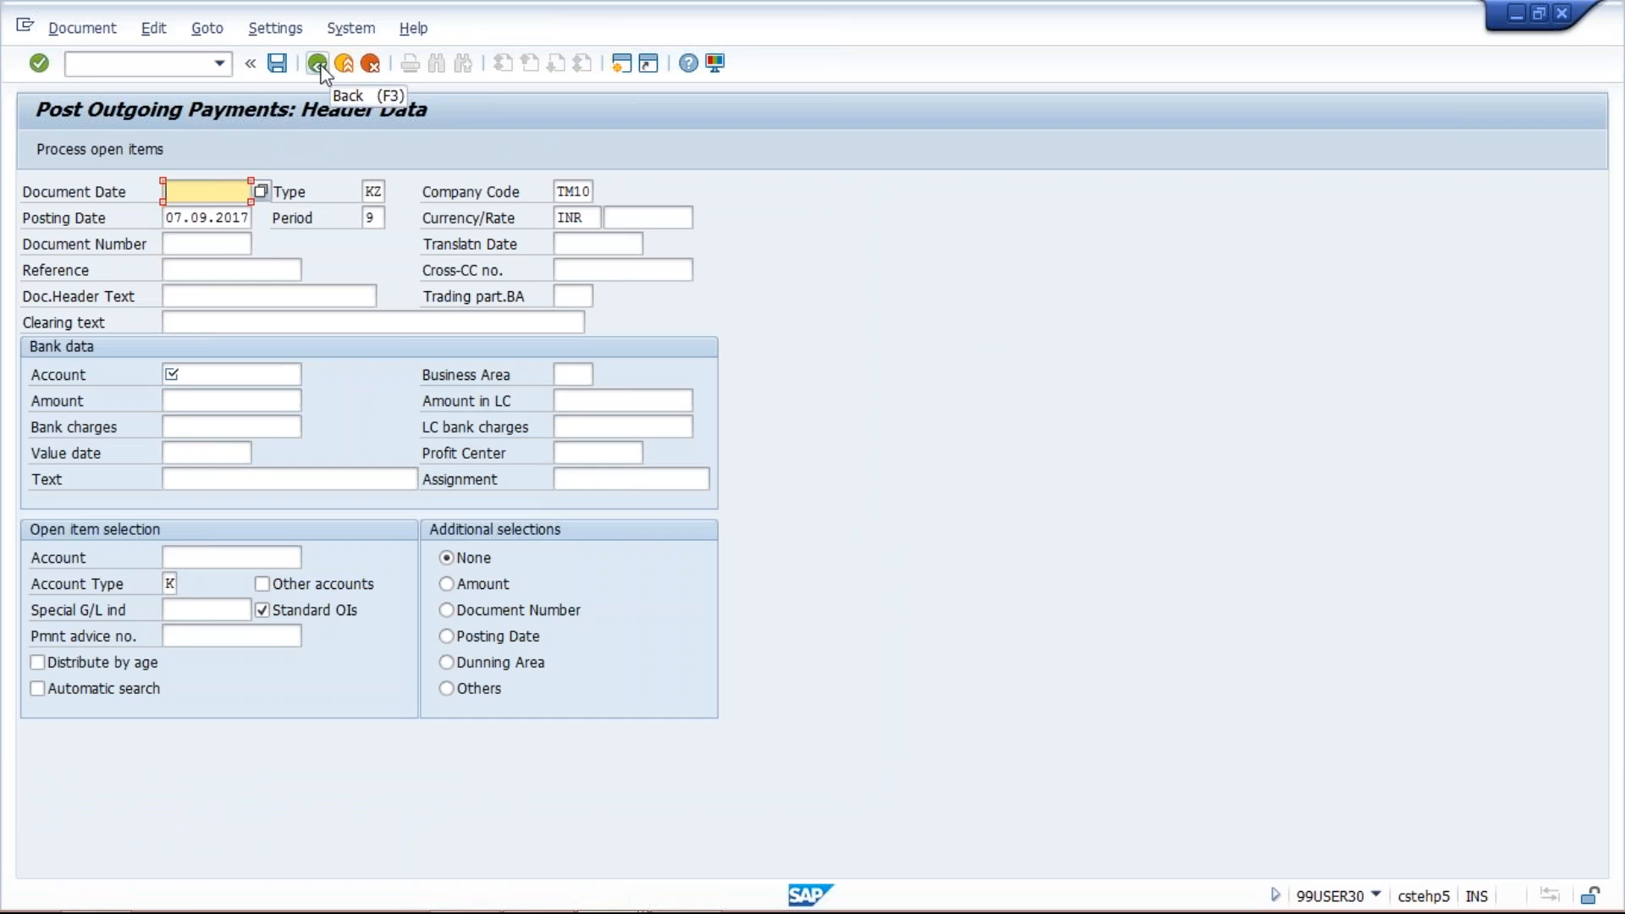
Return to vendor invoice entry with transaction FB60 and change the transaction type to Credit memo.
click(219, 67)
click(181, 107)
key(Return)
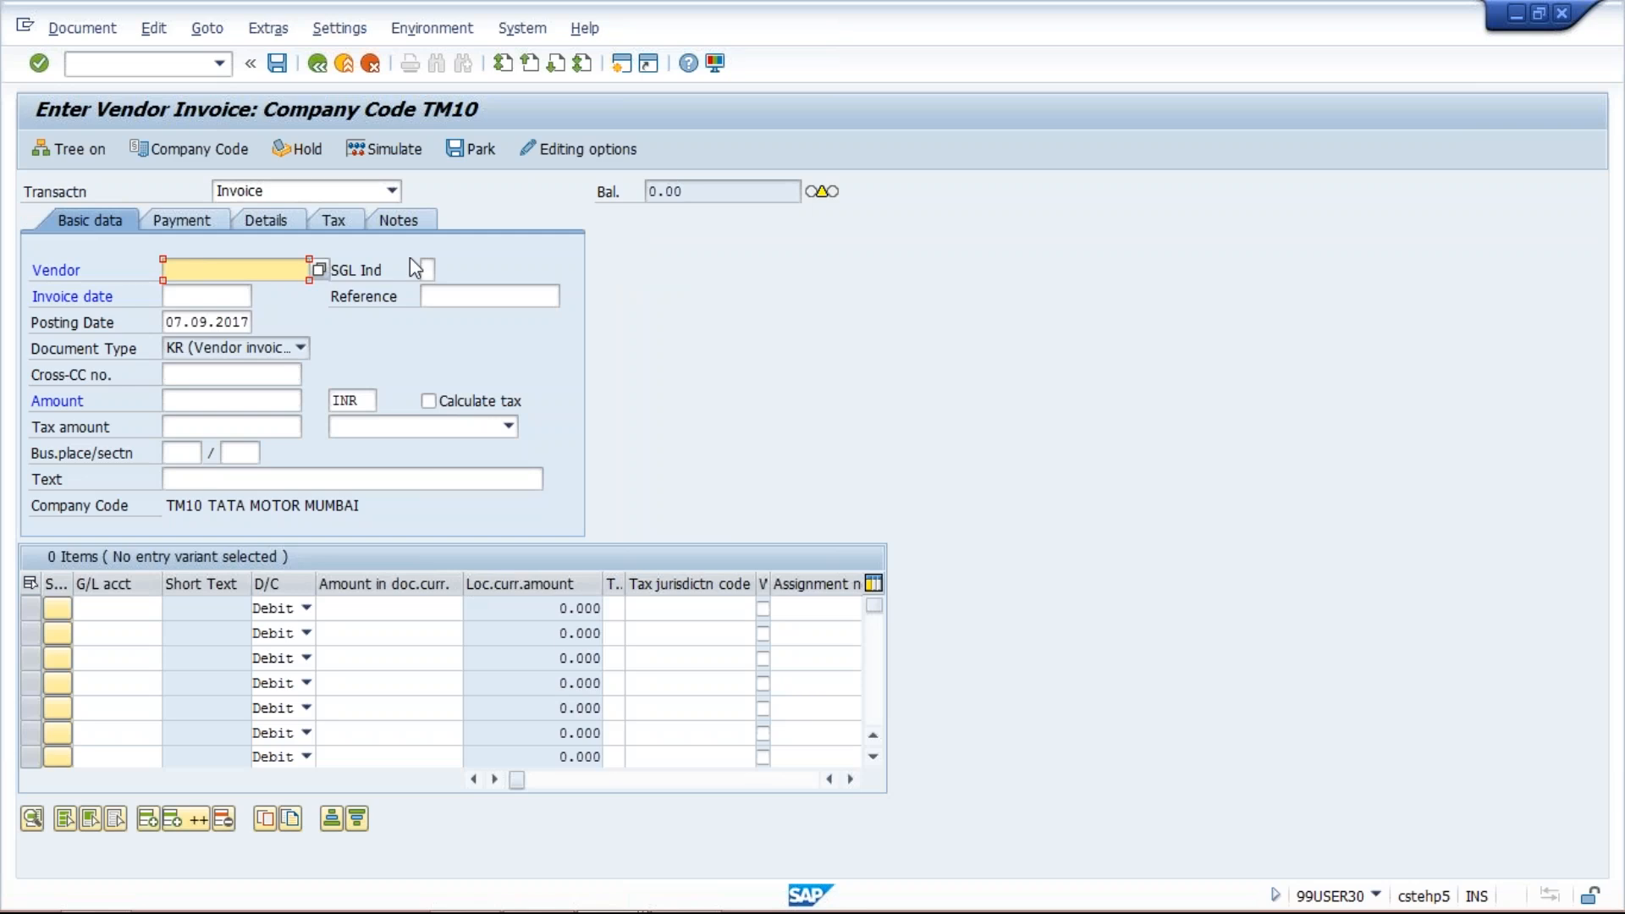
click(394, 189)
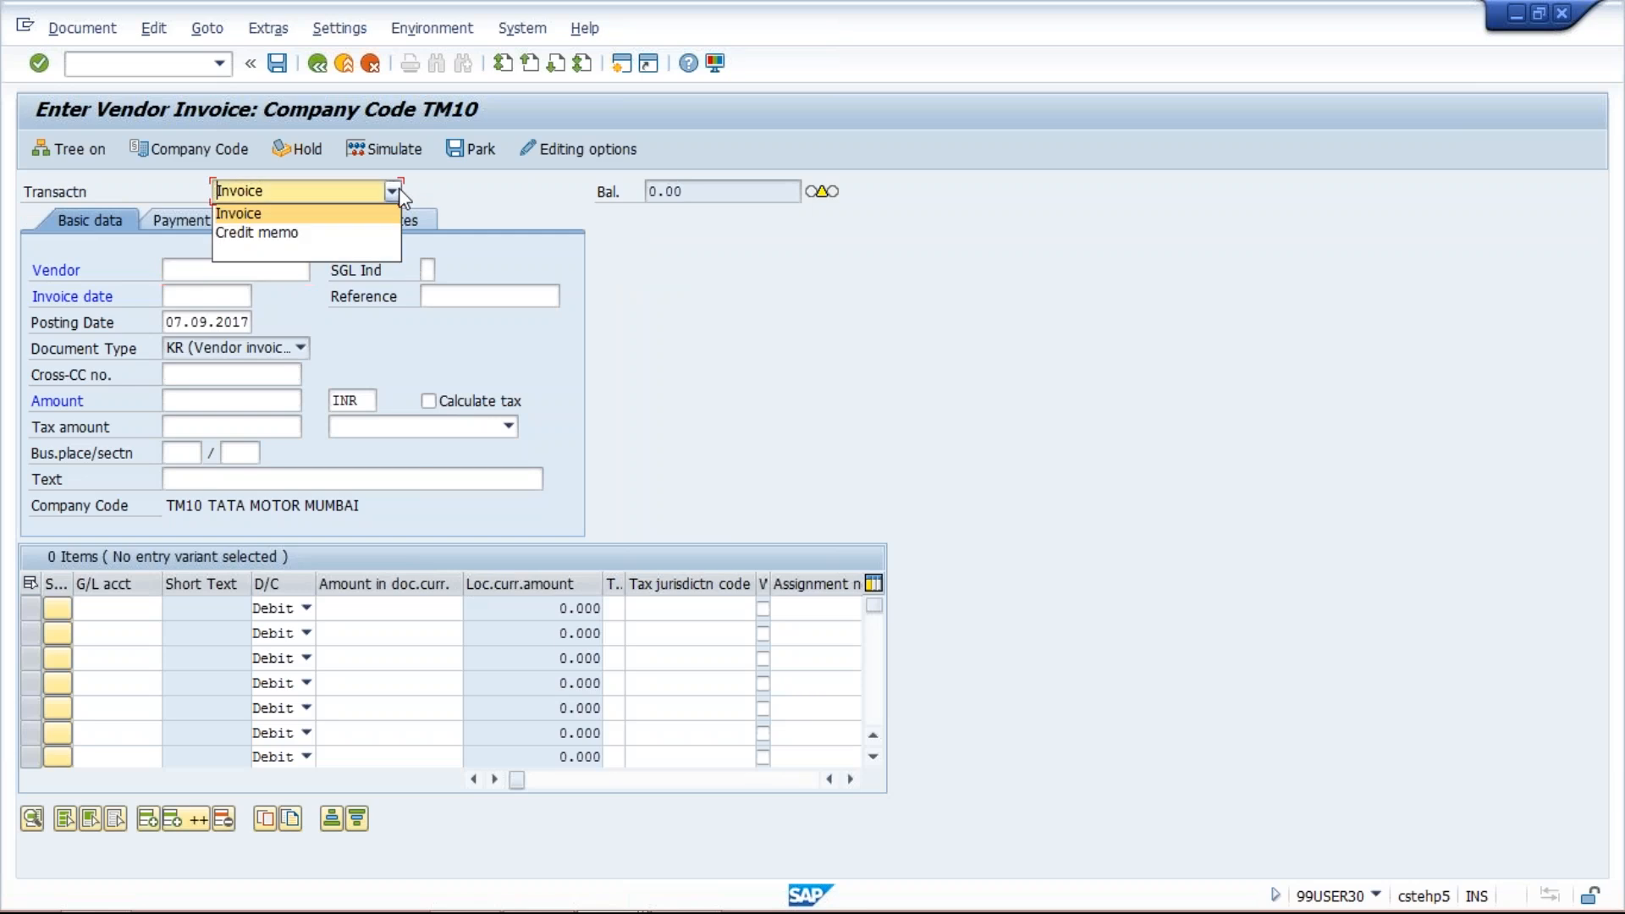
click(337, 232)
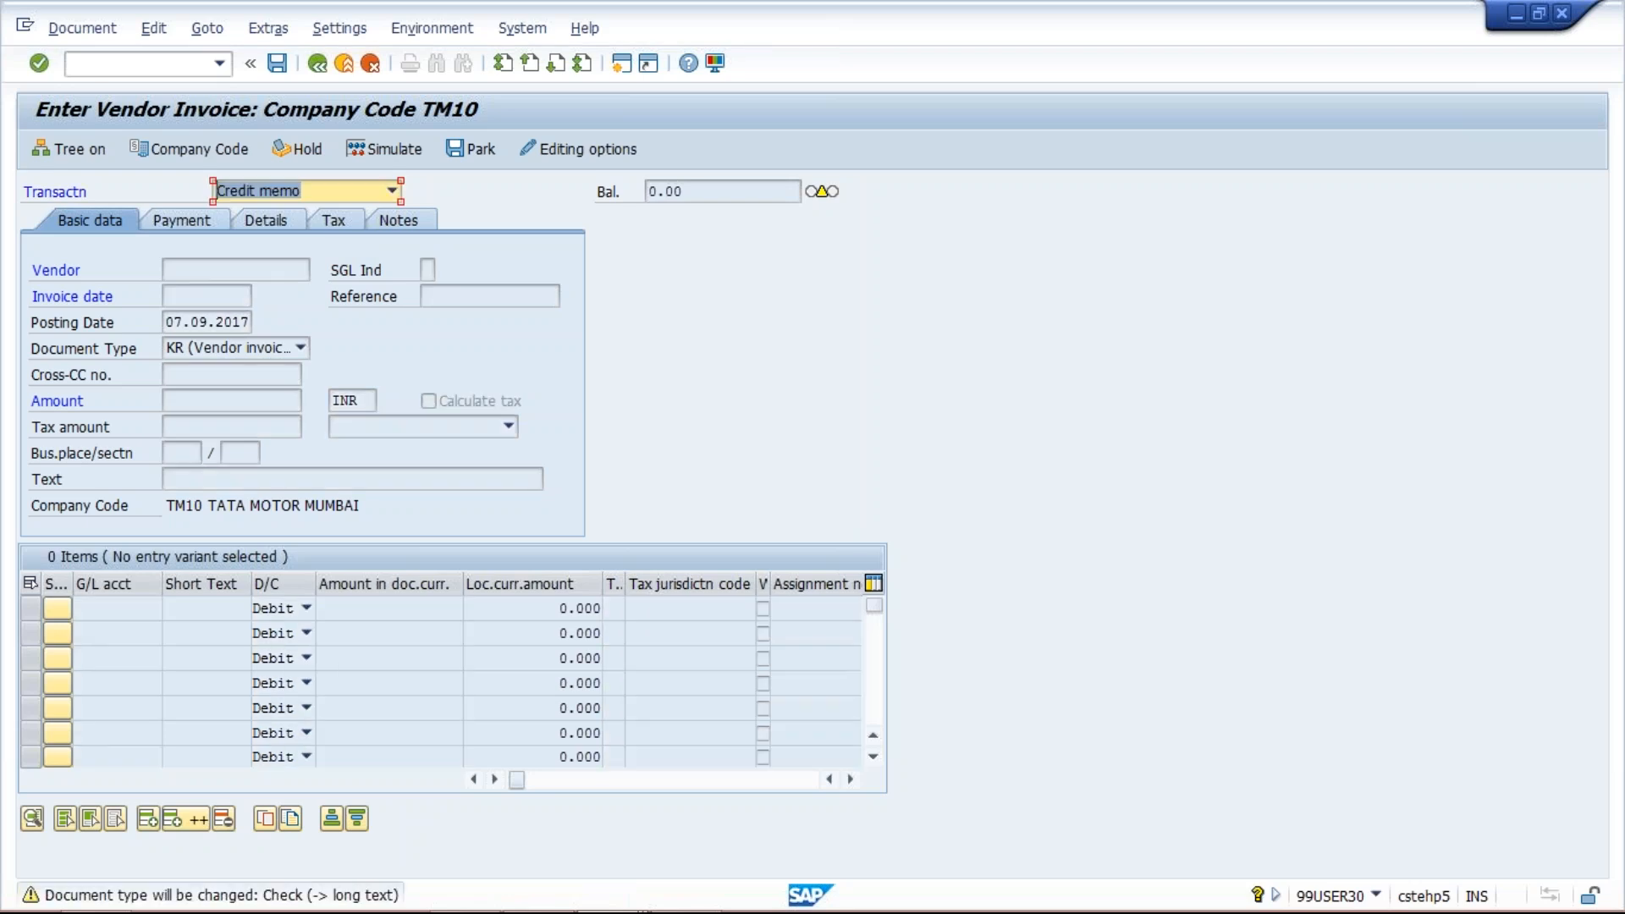
key(Return)
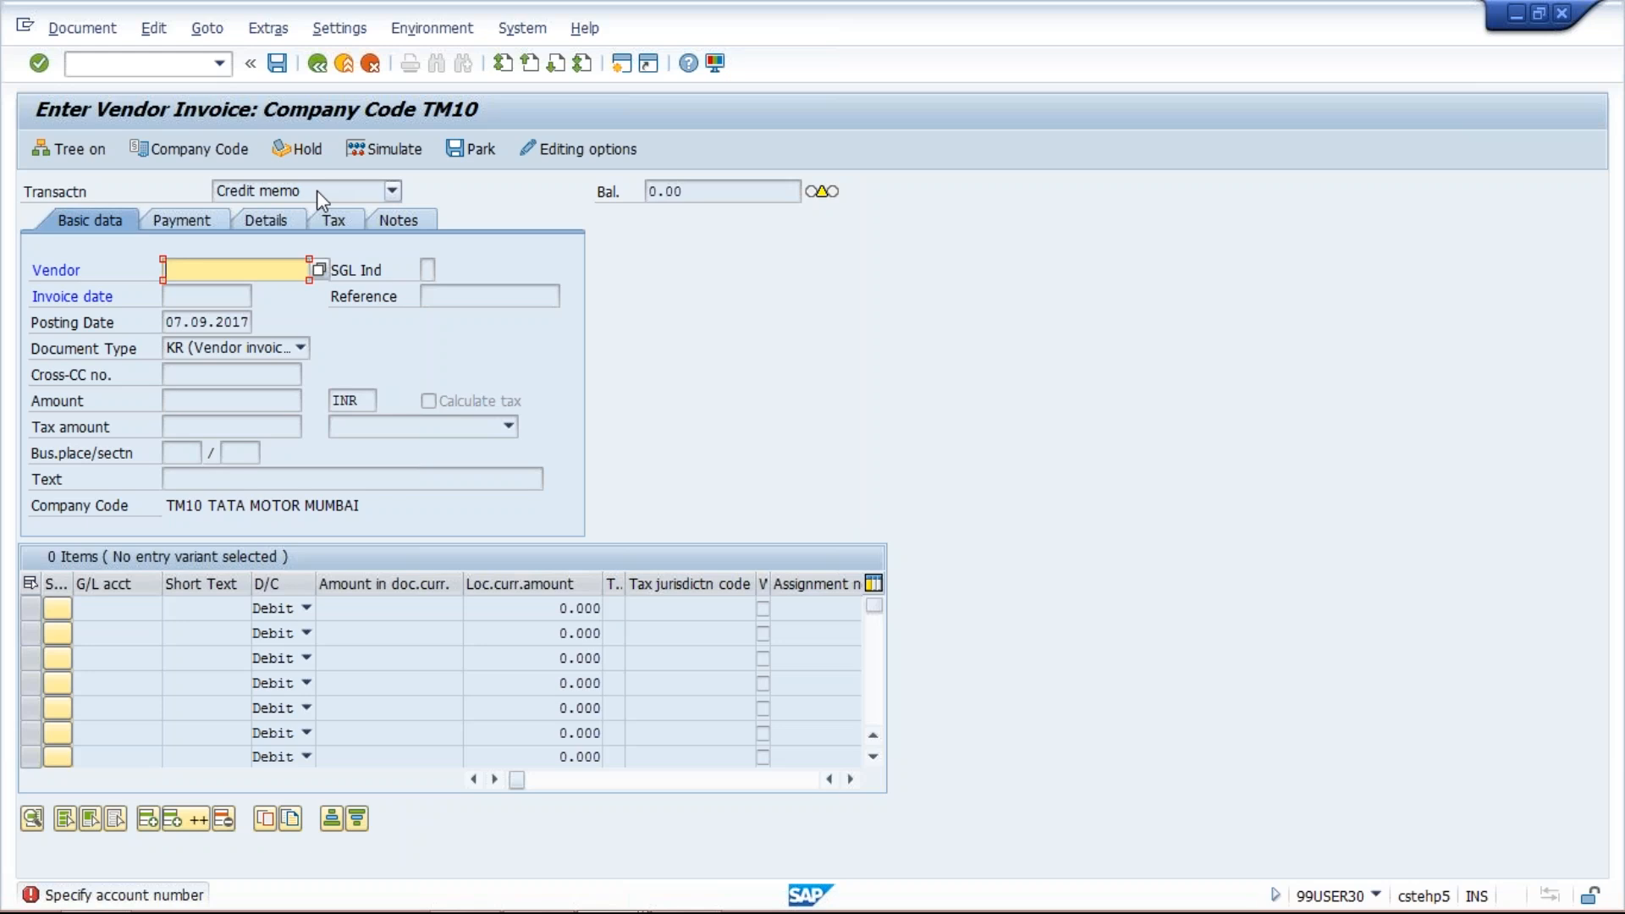
Keep the Credit memo type, enter the vendor's account number and validate the entry.
click(339, 193)
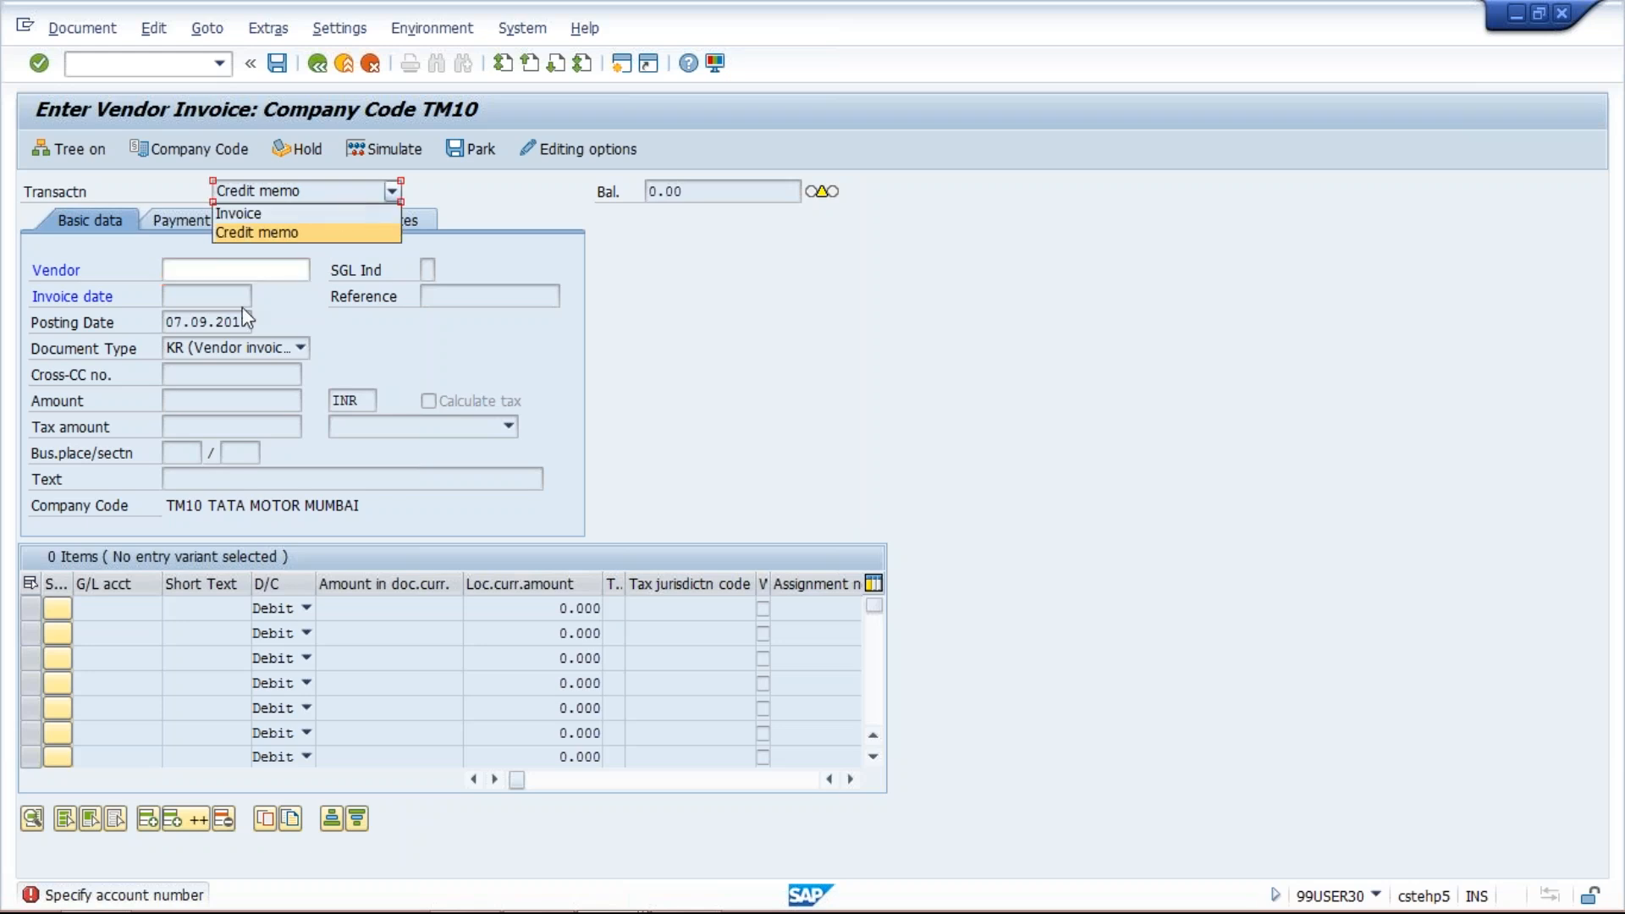
click(232, 267)
click(232, 268)
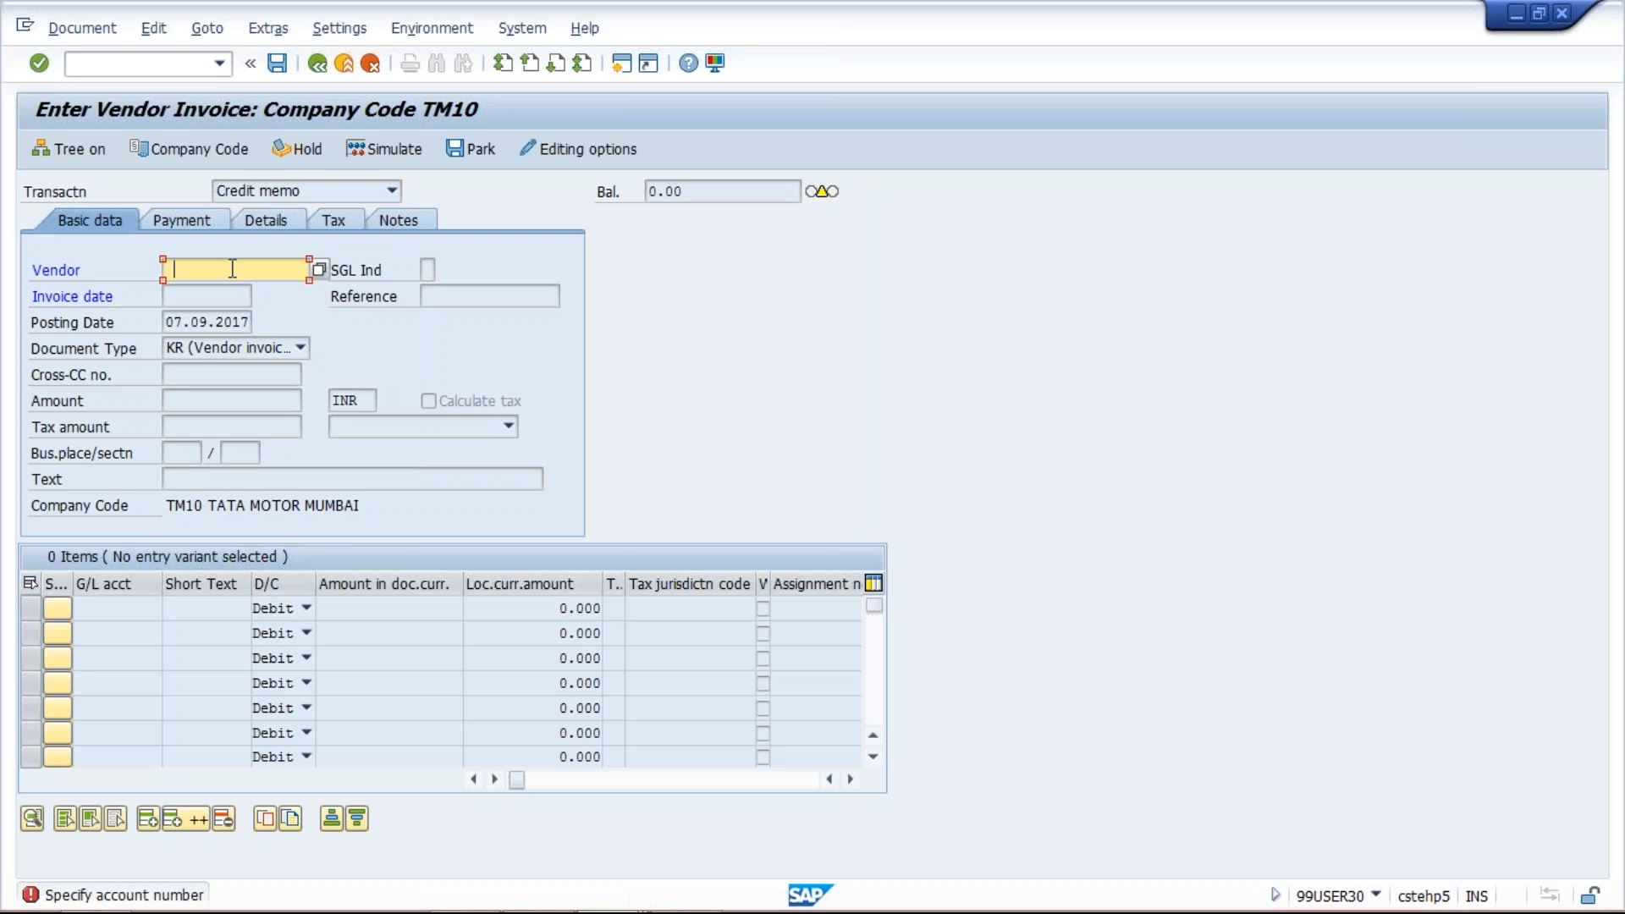
key(BackSpace)
key(Return)
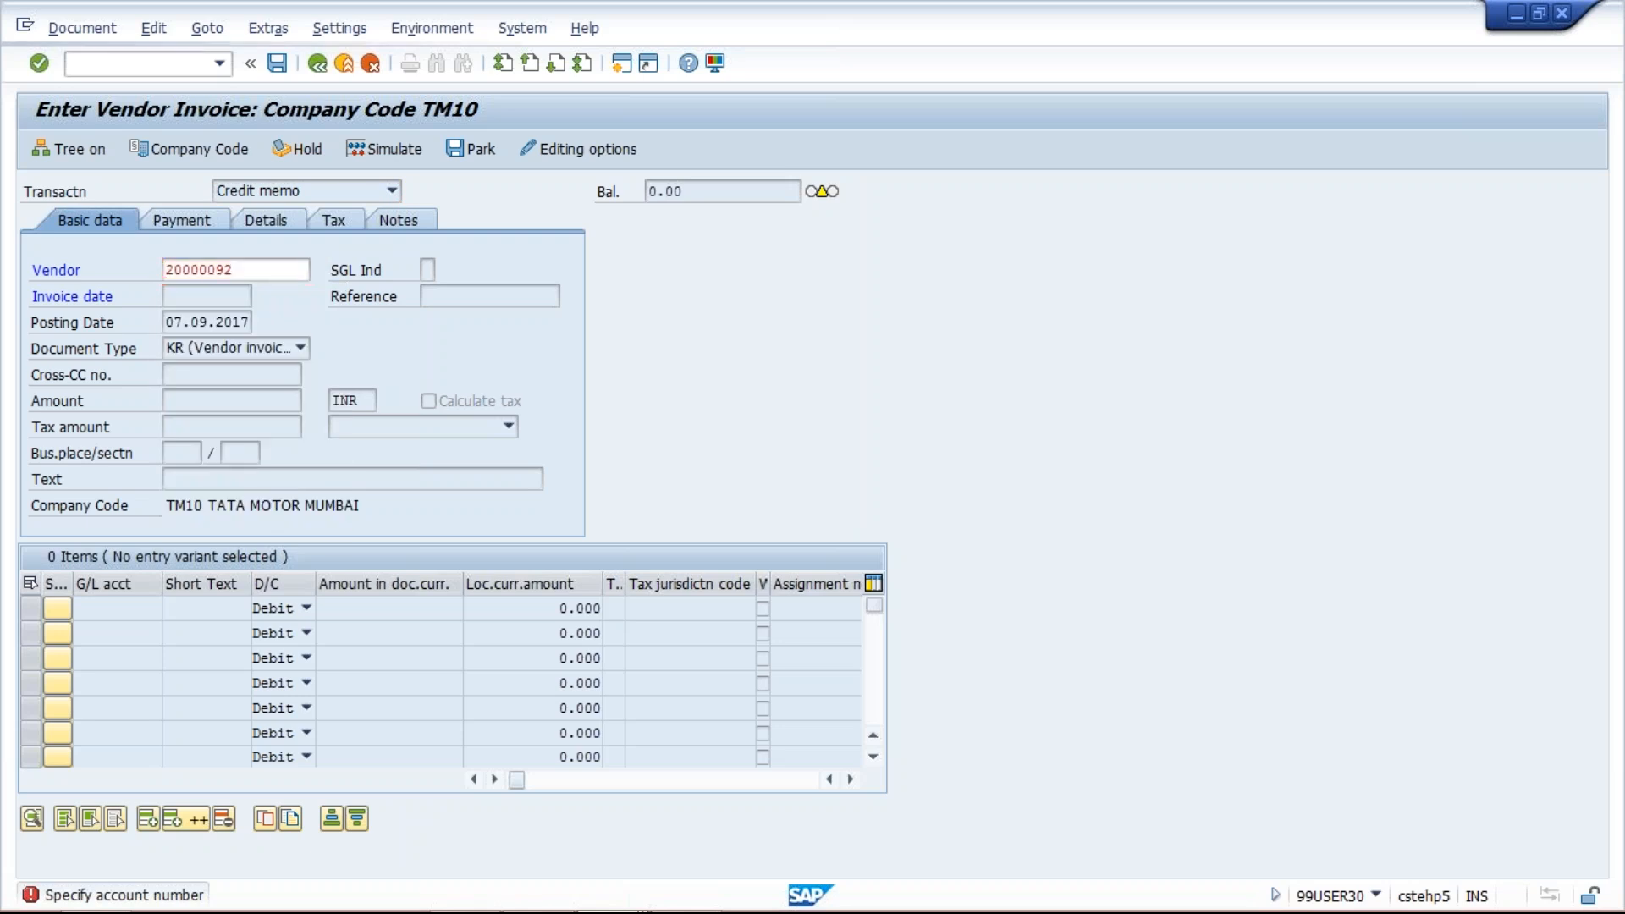
key(Return)
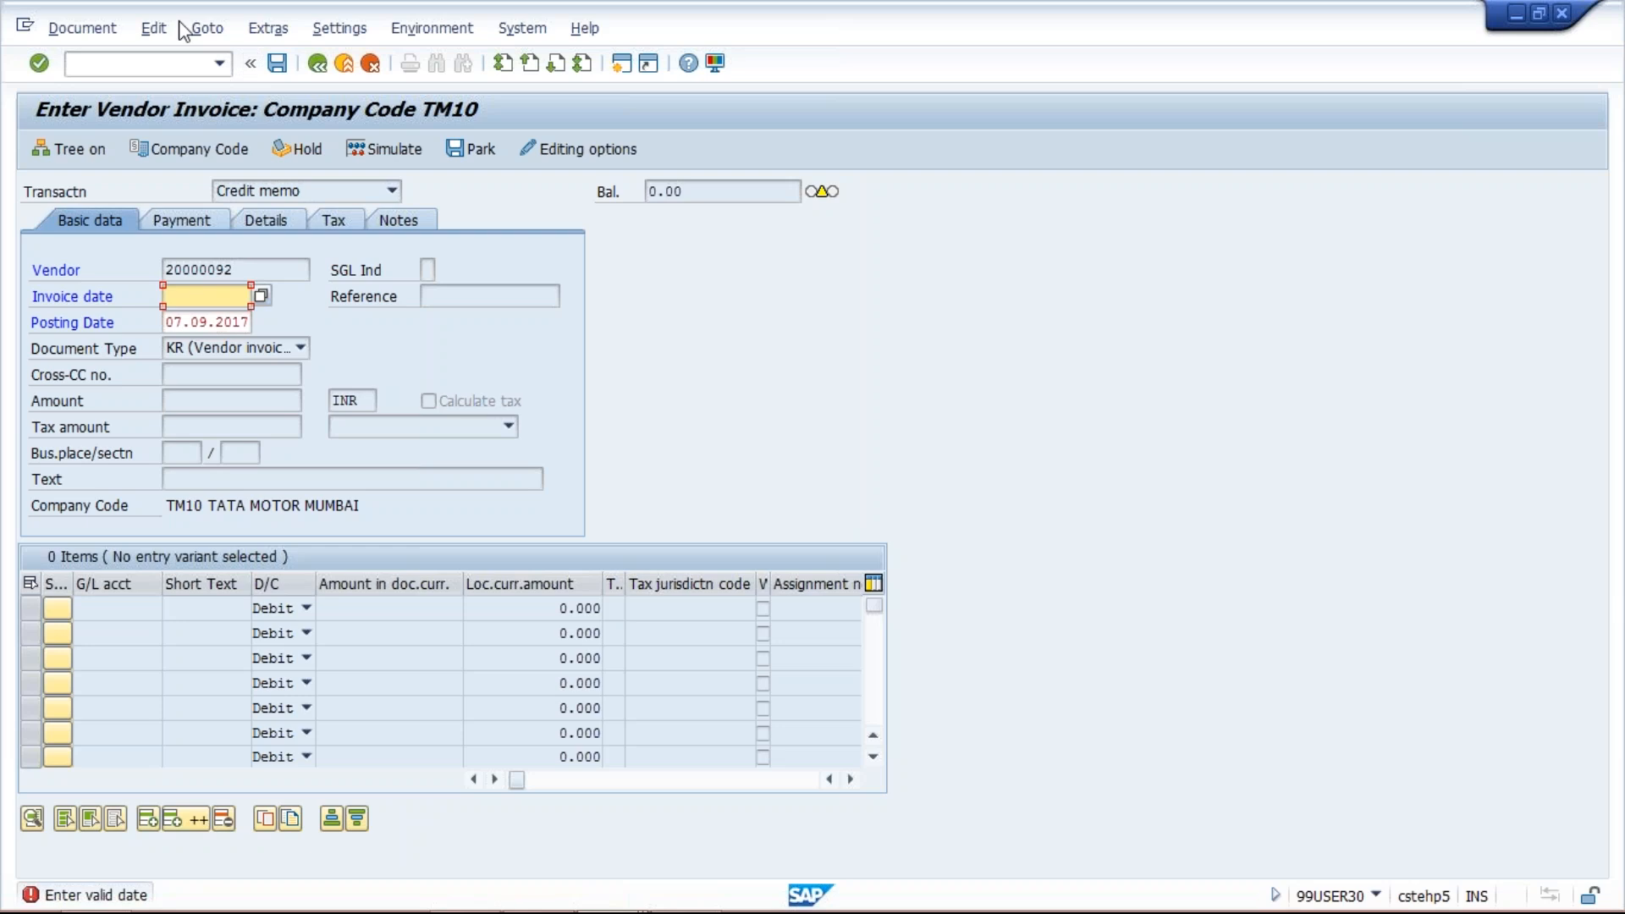
Start transaction F-53 and set the outgoing payment's document date to 07.09.2017.
click(219, 64)
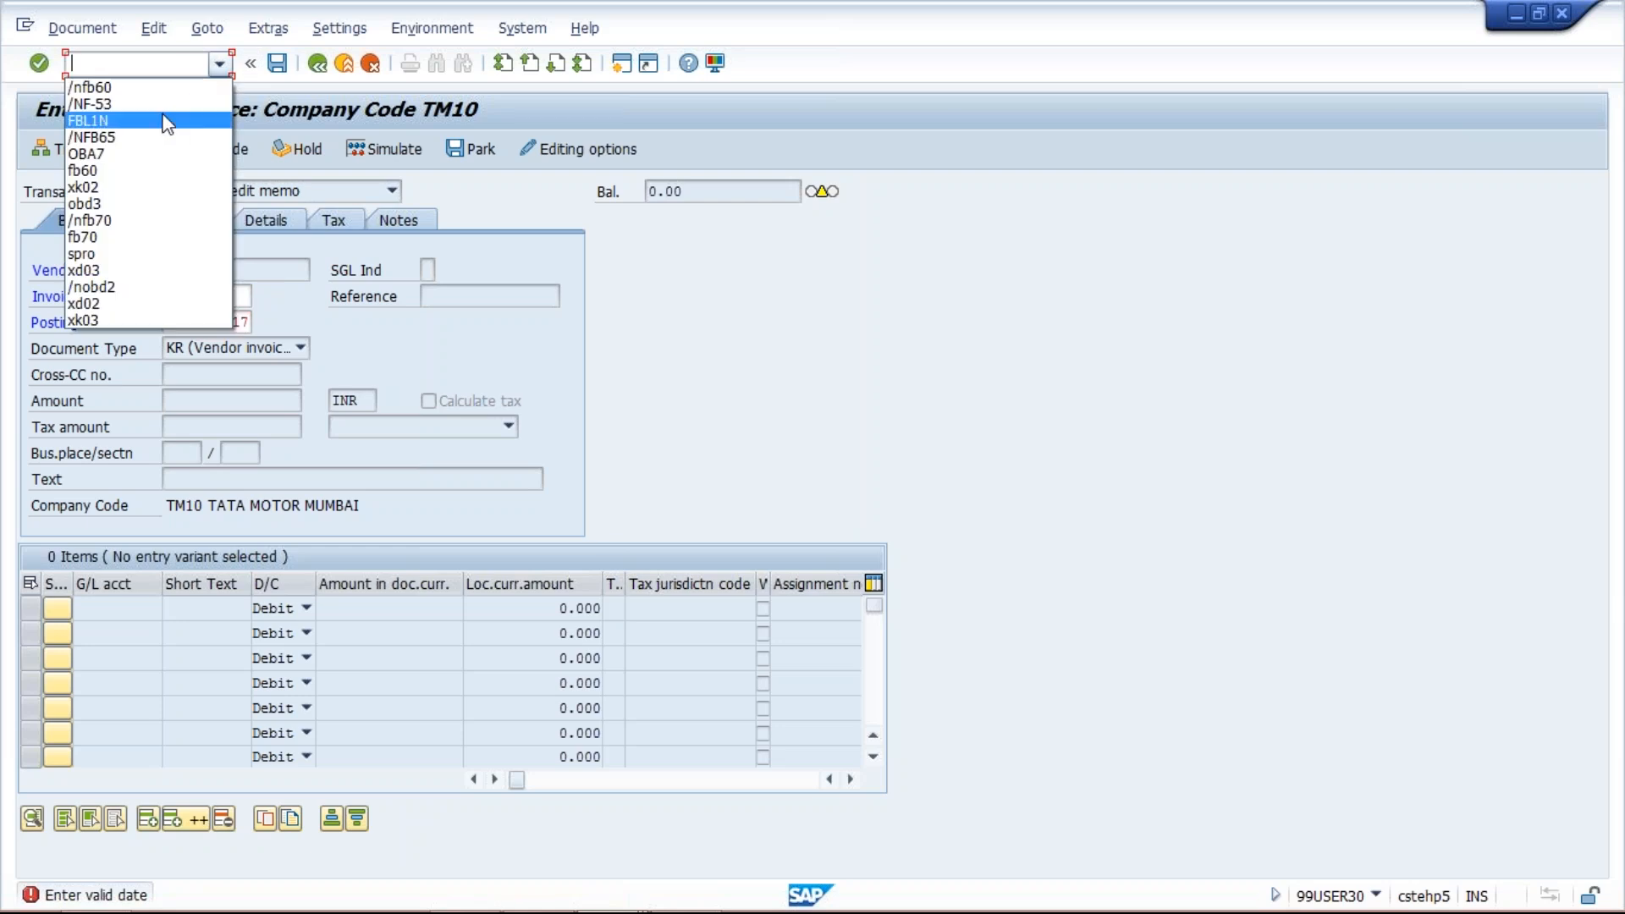
click(165, 107)
key(Return)
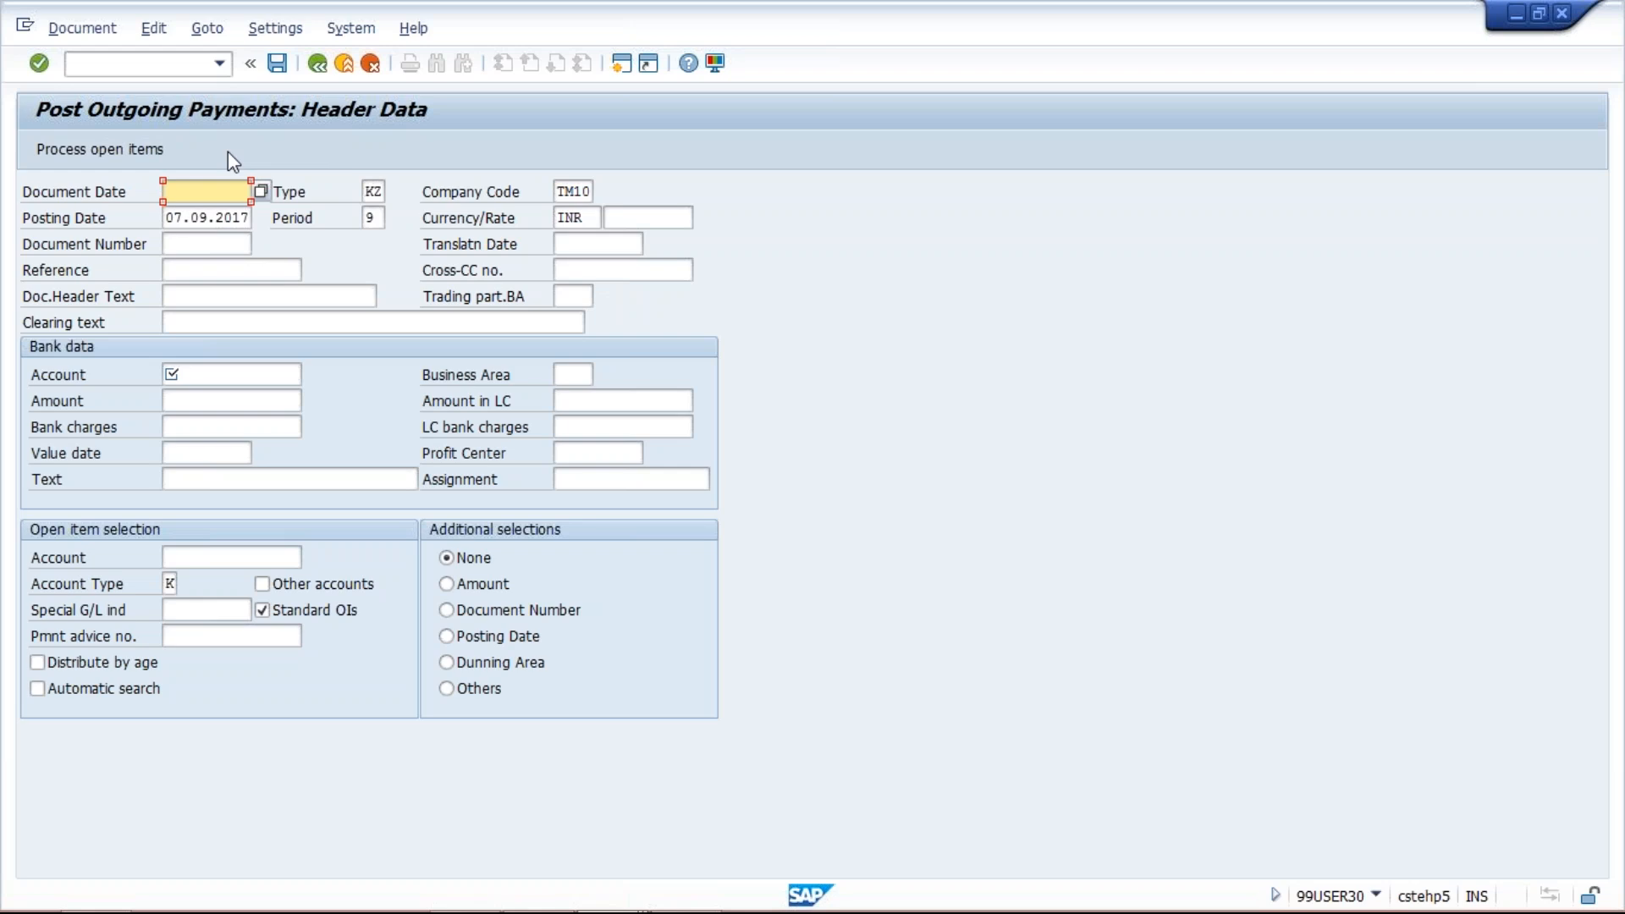
text(07.09.2017)
click(201, 292)
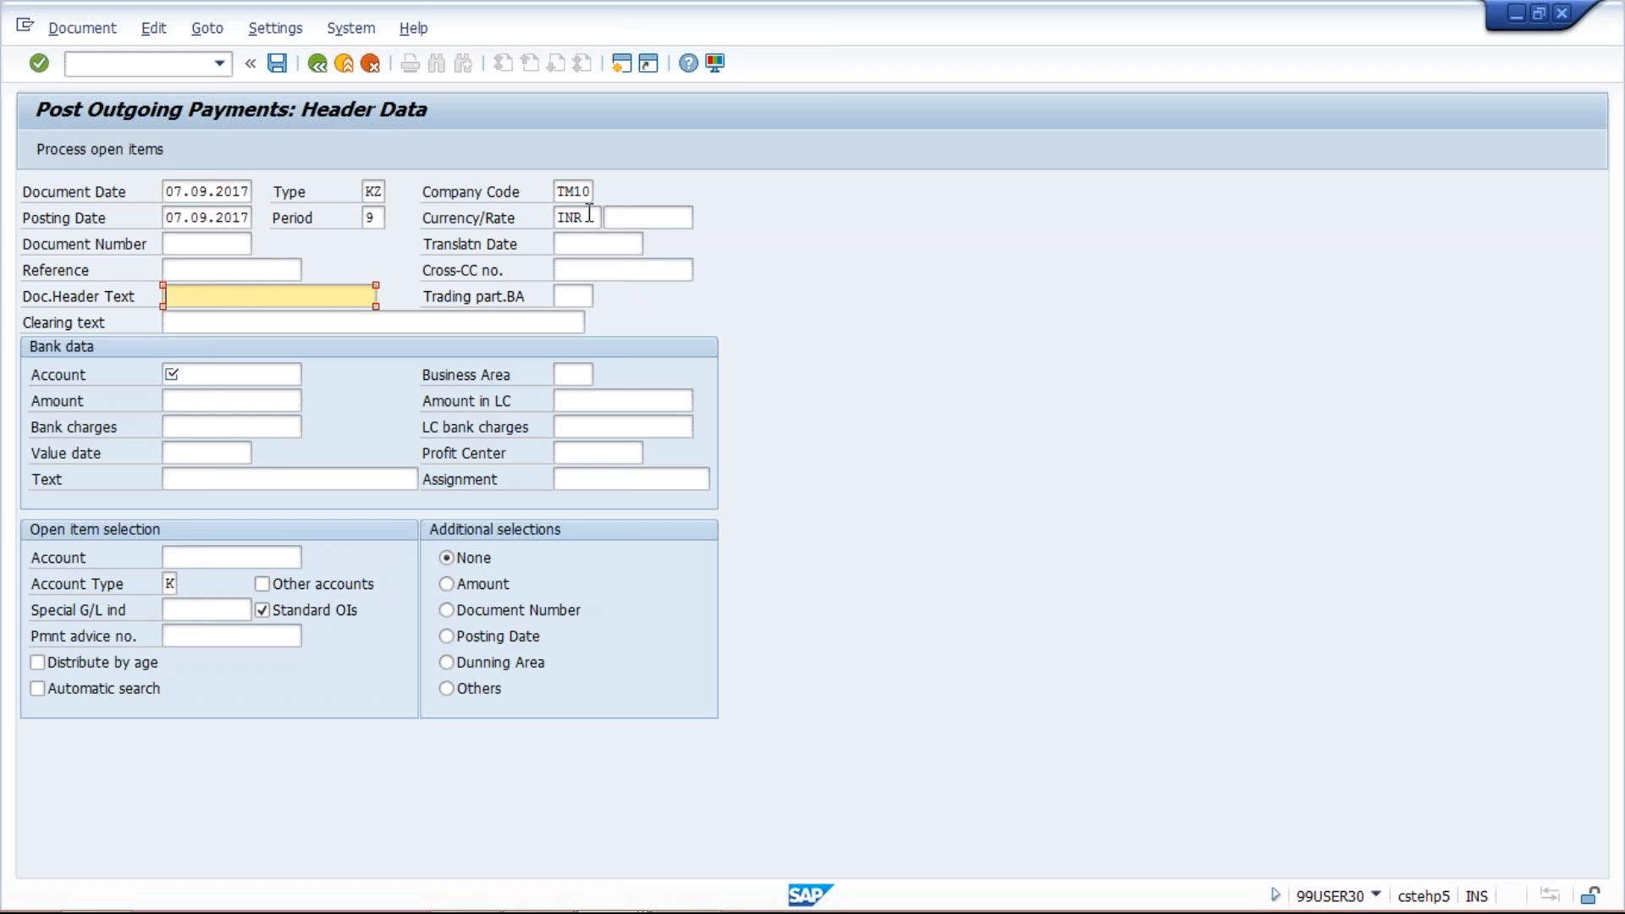
Look up the G/L accounts and choose HDFC BANK ACCOUNT (1000) as the payment's bank account.
click(239, 371)
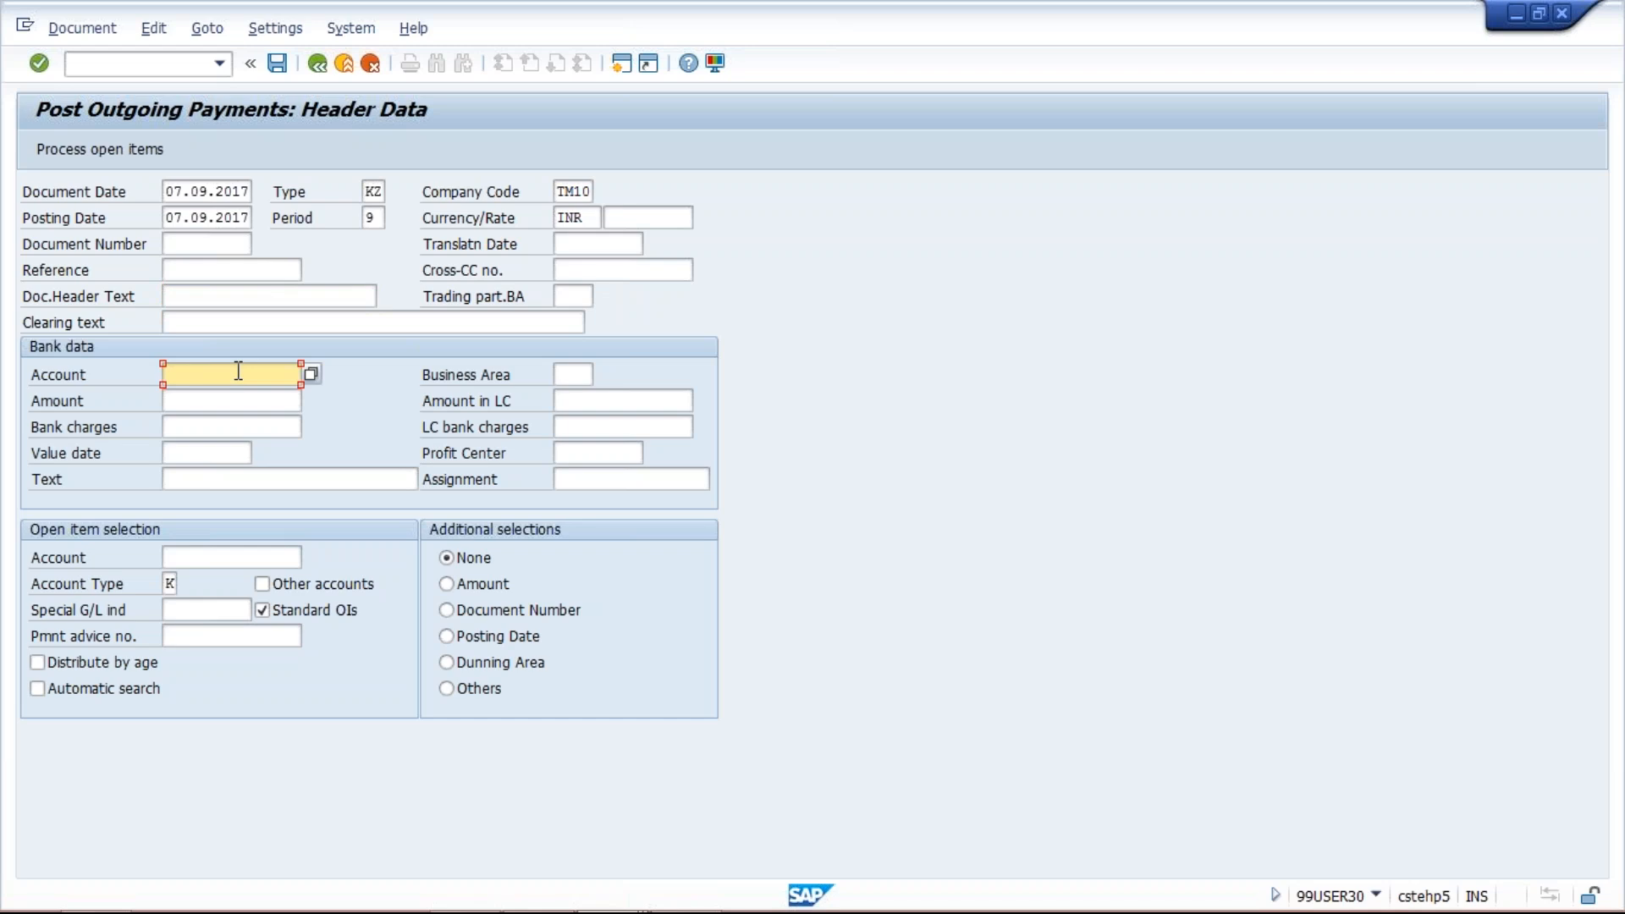
click(311, 374)
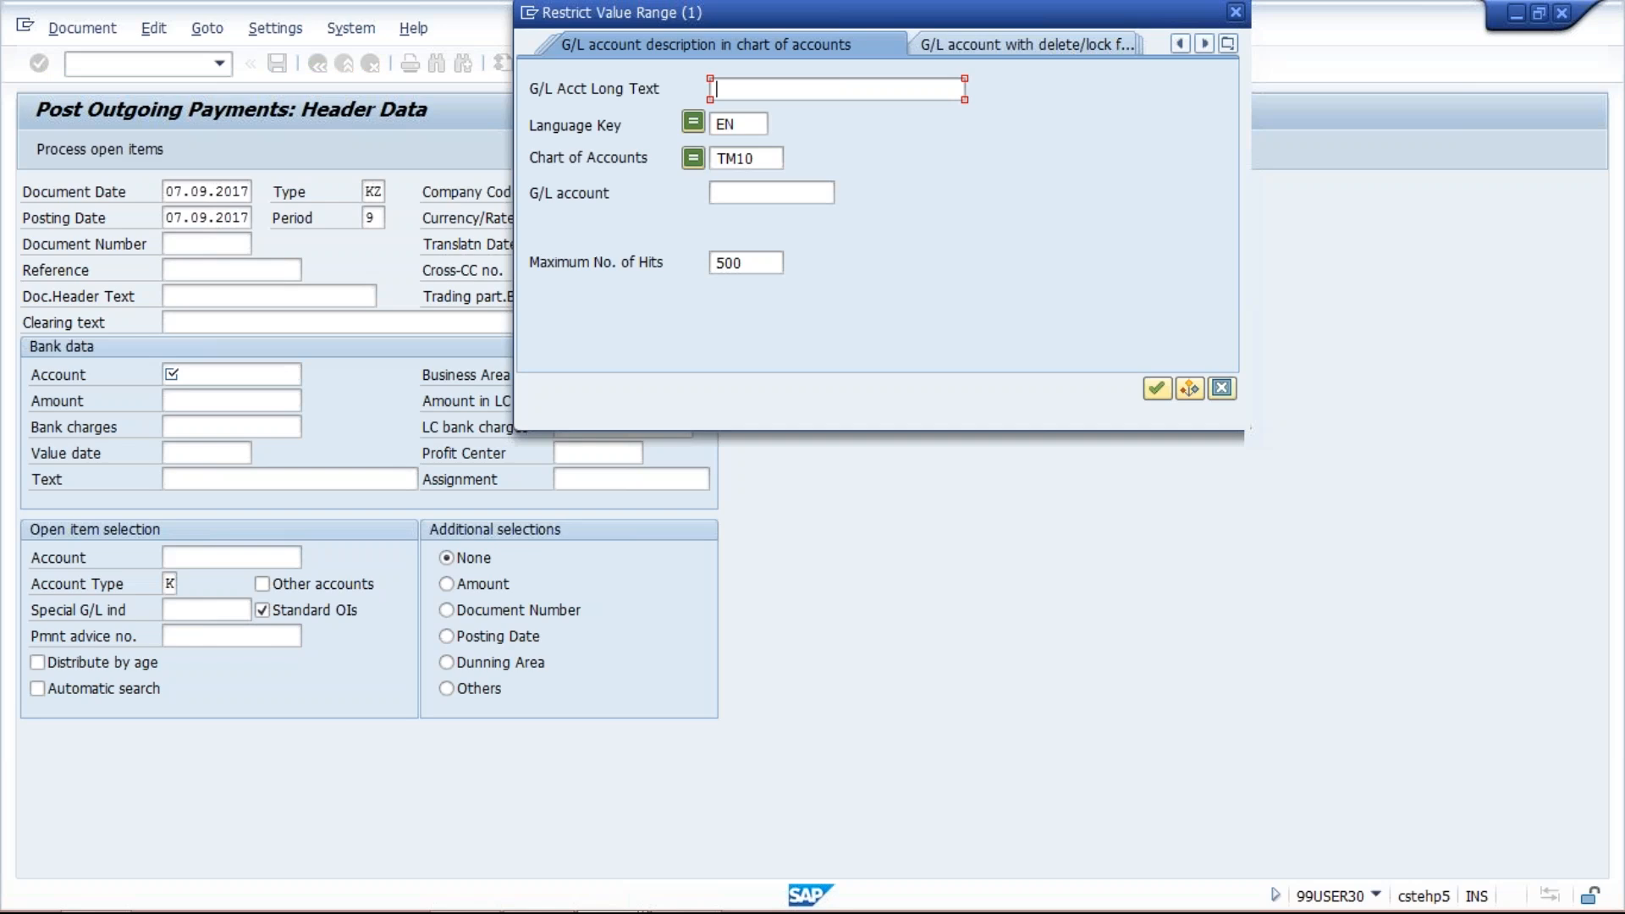
key(Return)
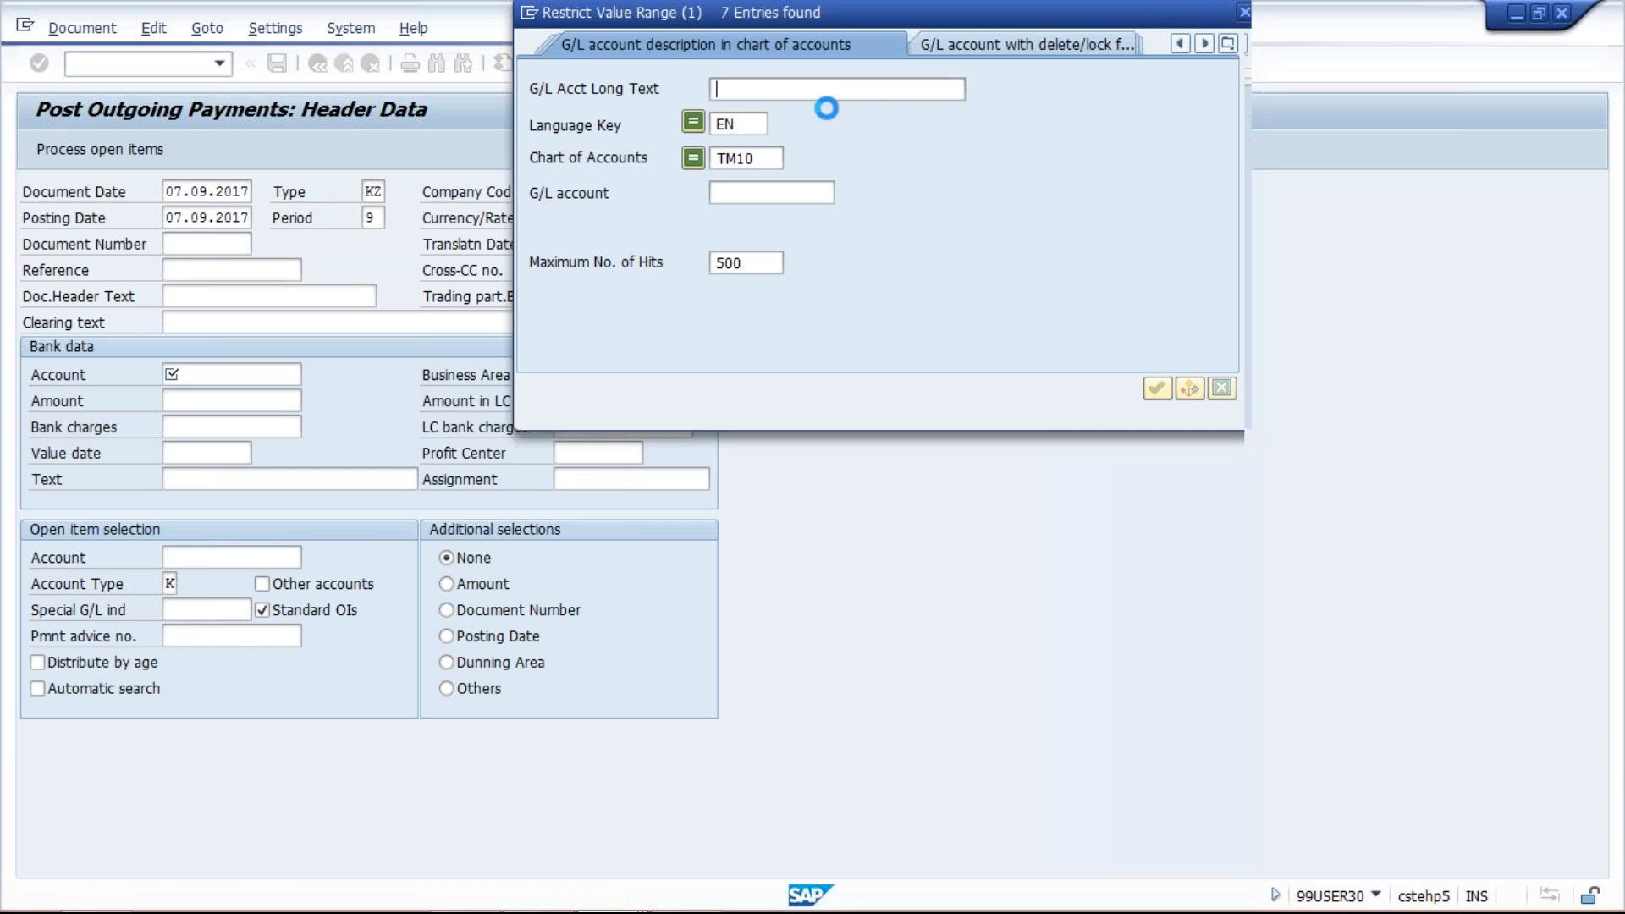
key(Down)
key(Down)
key(Down)
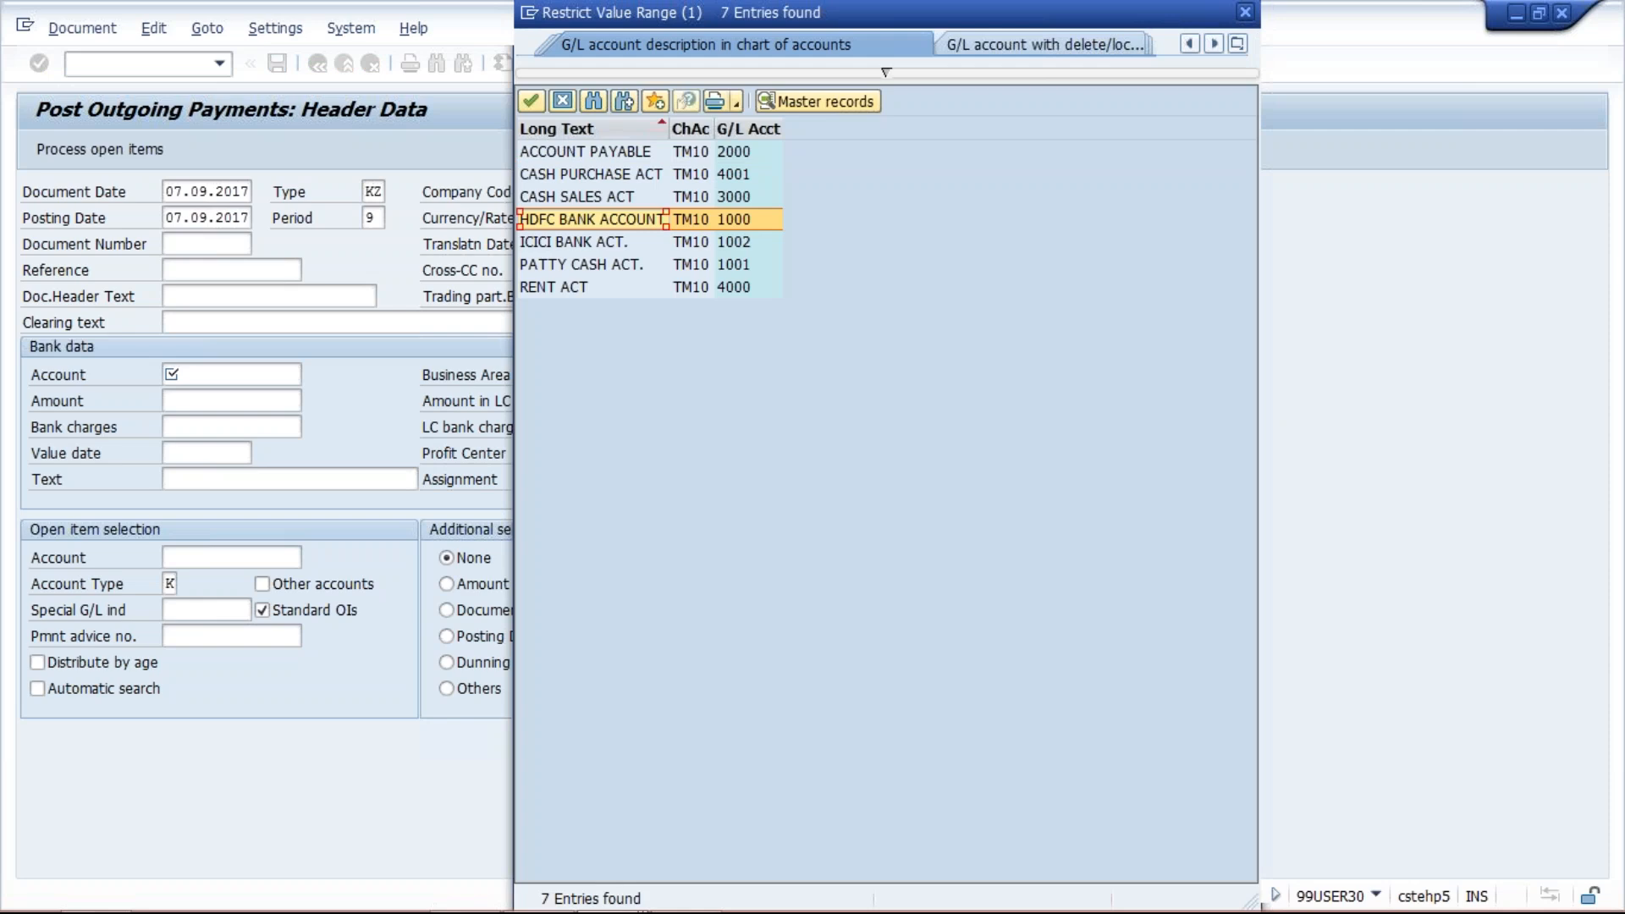
click(627, 241)
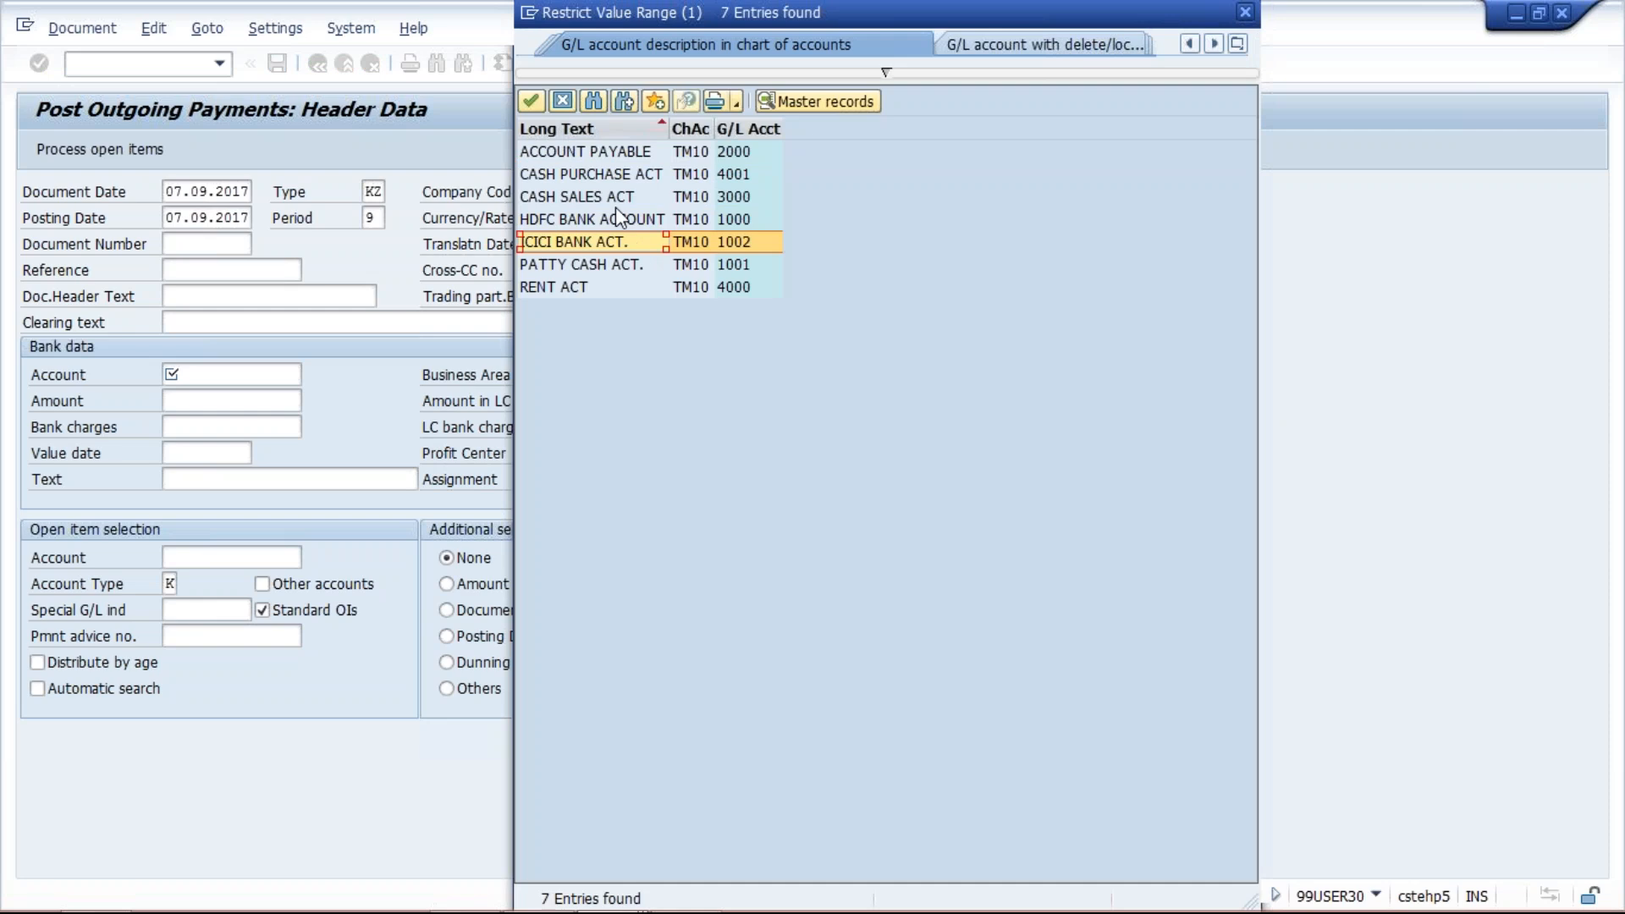
double_click(622, 220)
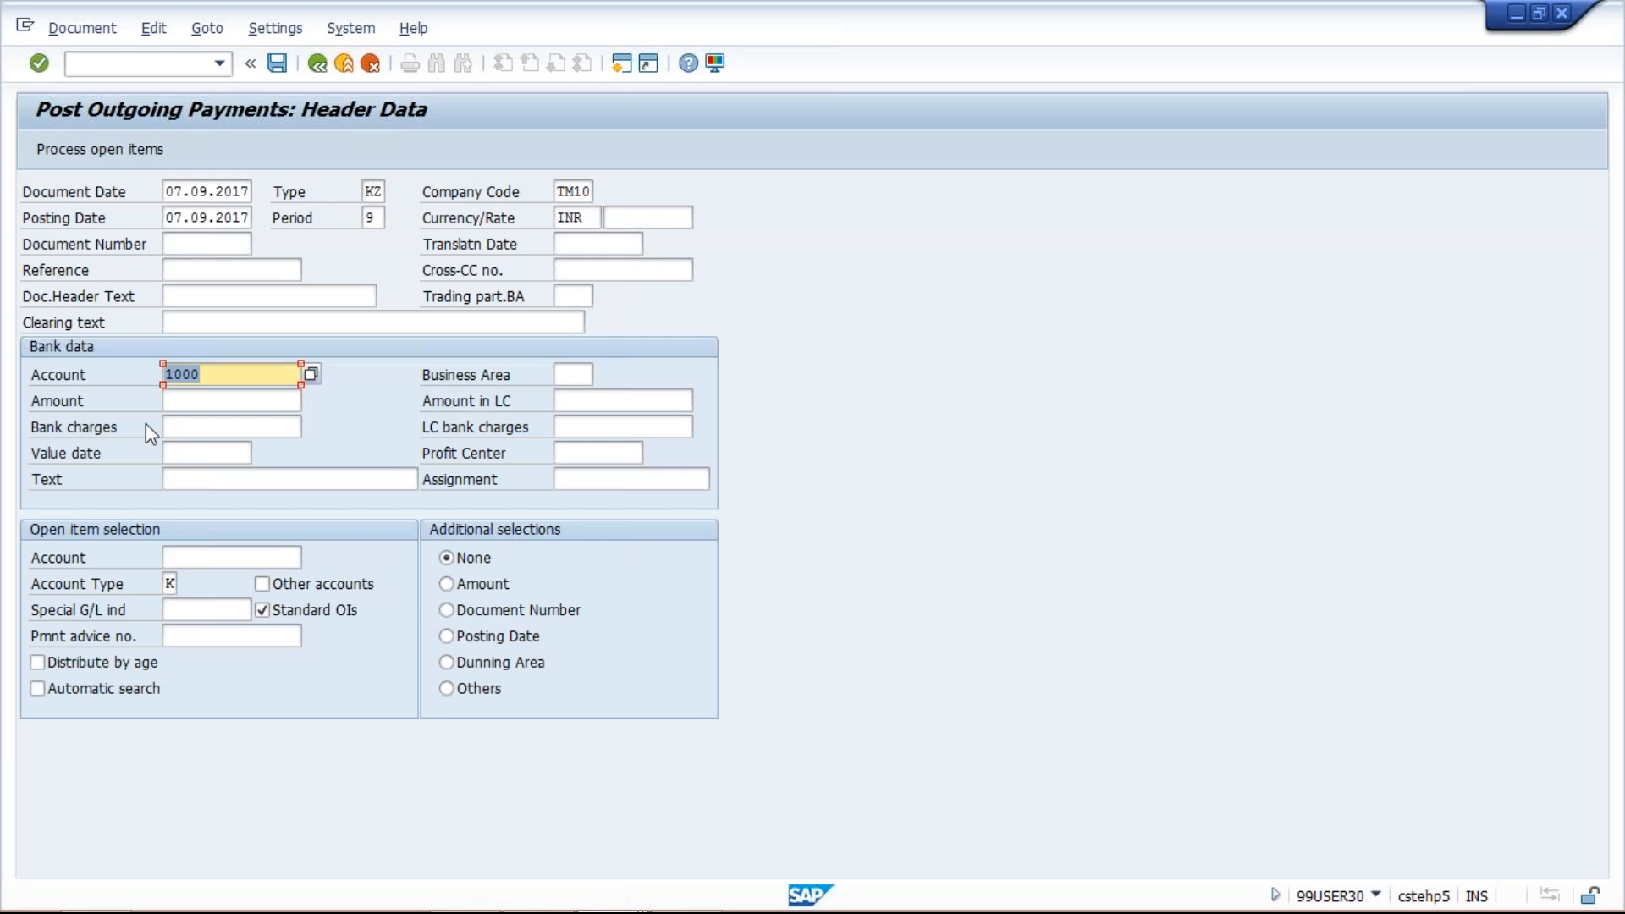
Set the outgoing payment amount to 700 in the bank data for account 1000.
click(210, 400)
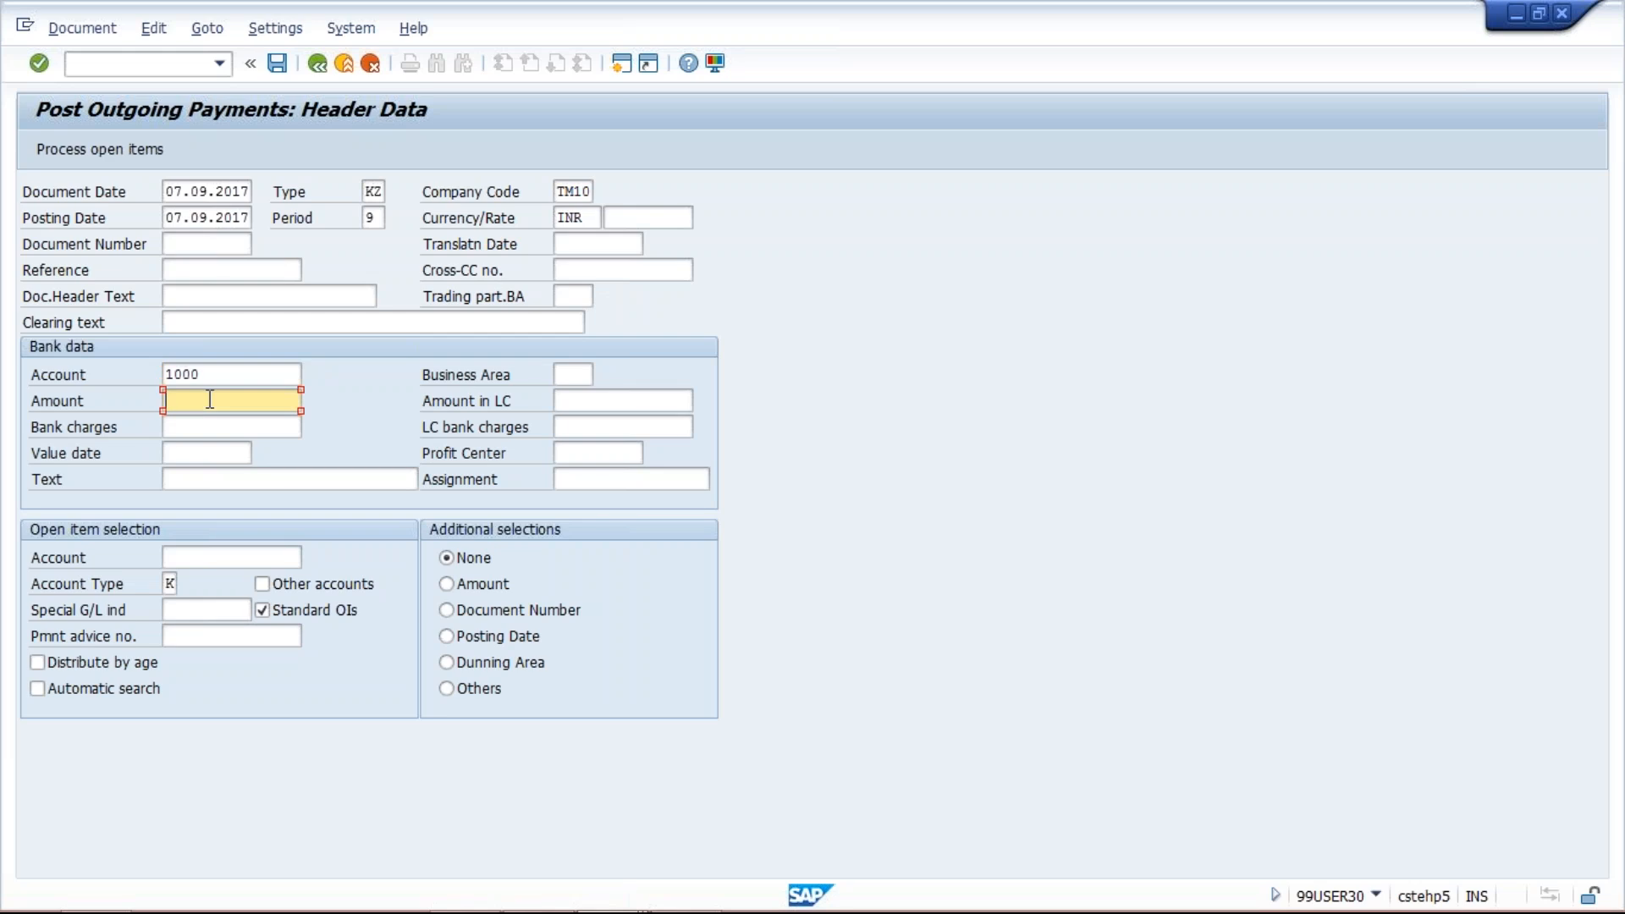
text(700)
click(252, 375)
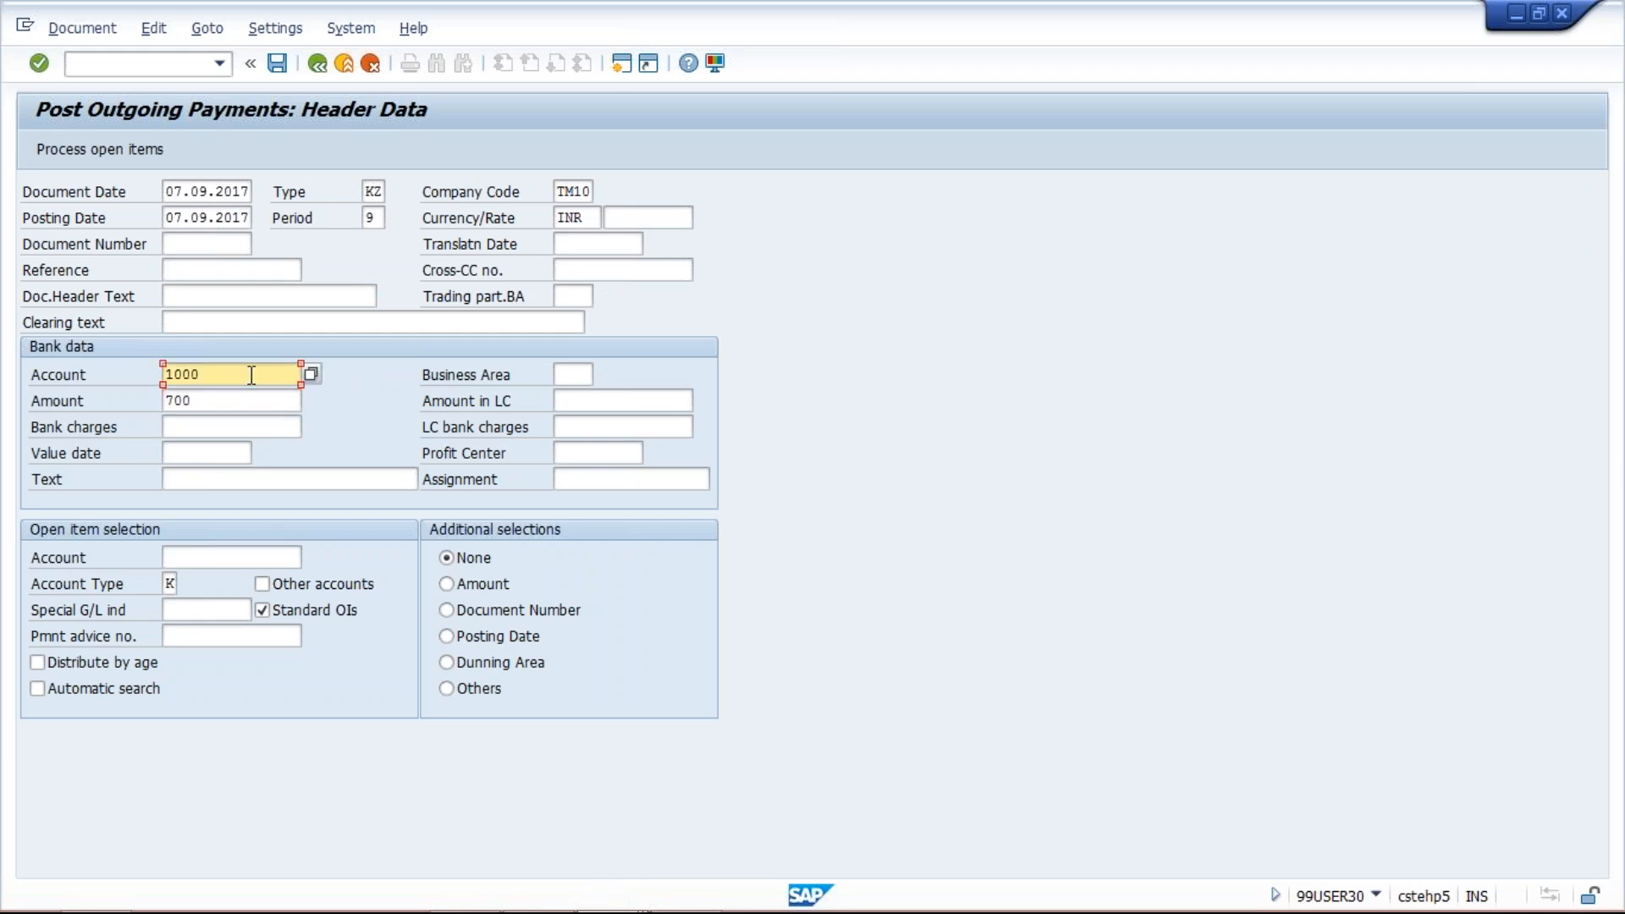
click(234, 397)
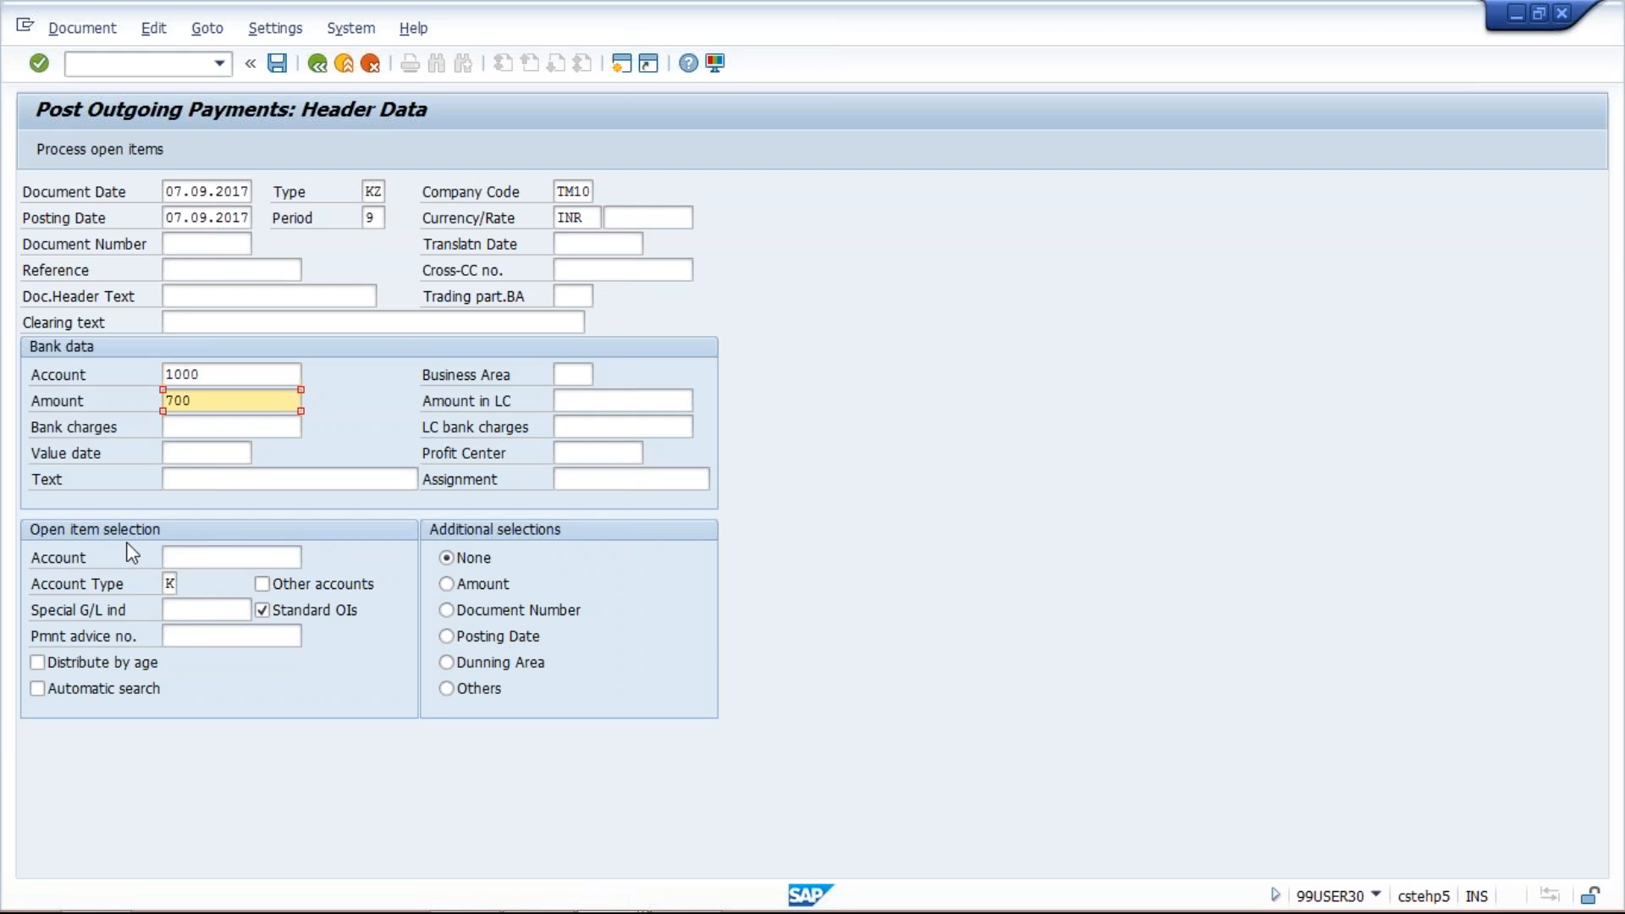
Look up vendor PENTA INFOTECH INDIA in company code TM10 for the open item selection and process its open items.
click(209, 557)
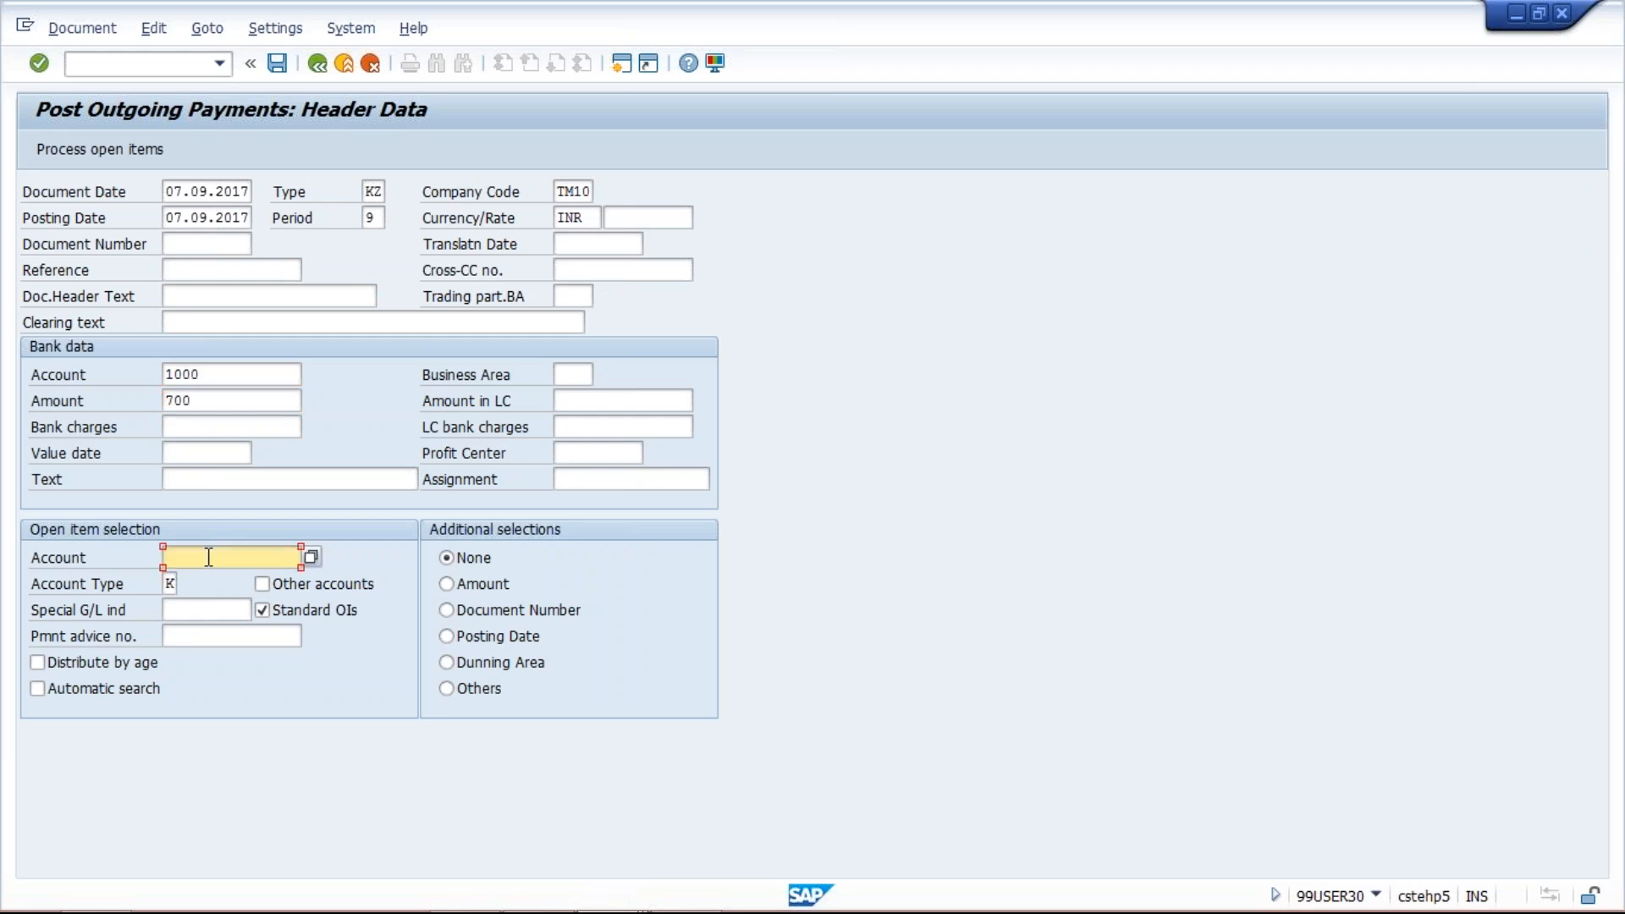
click(311, 557)
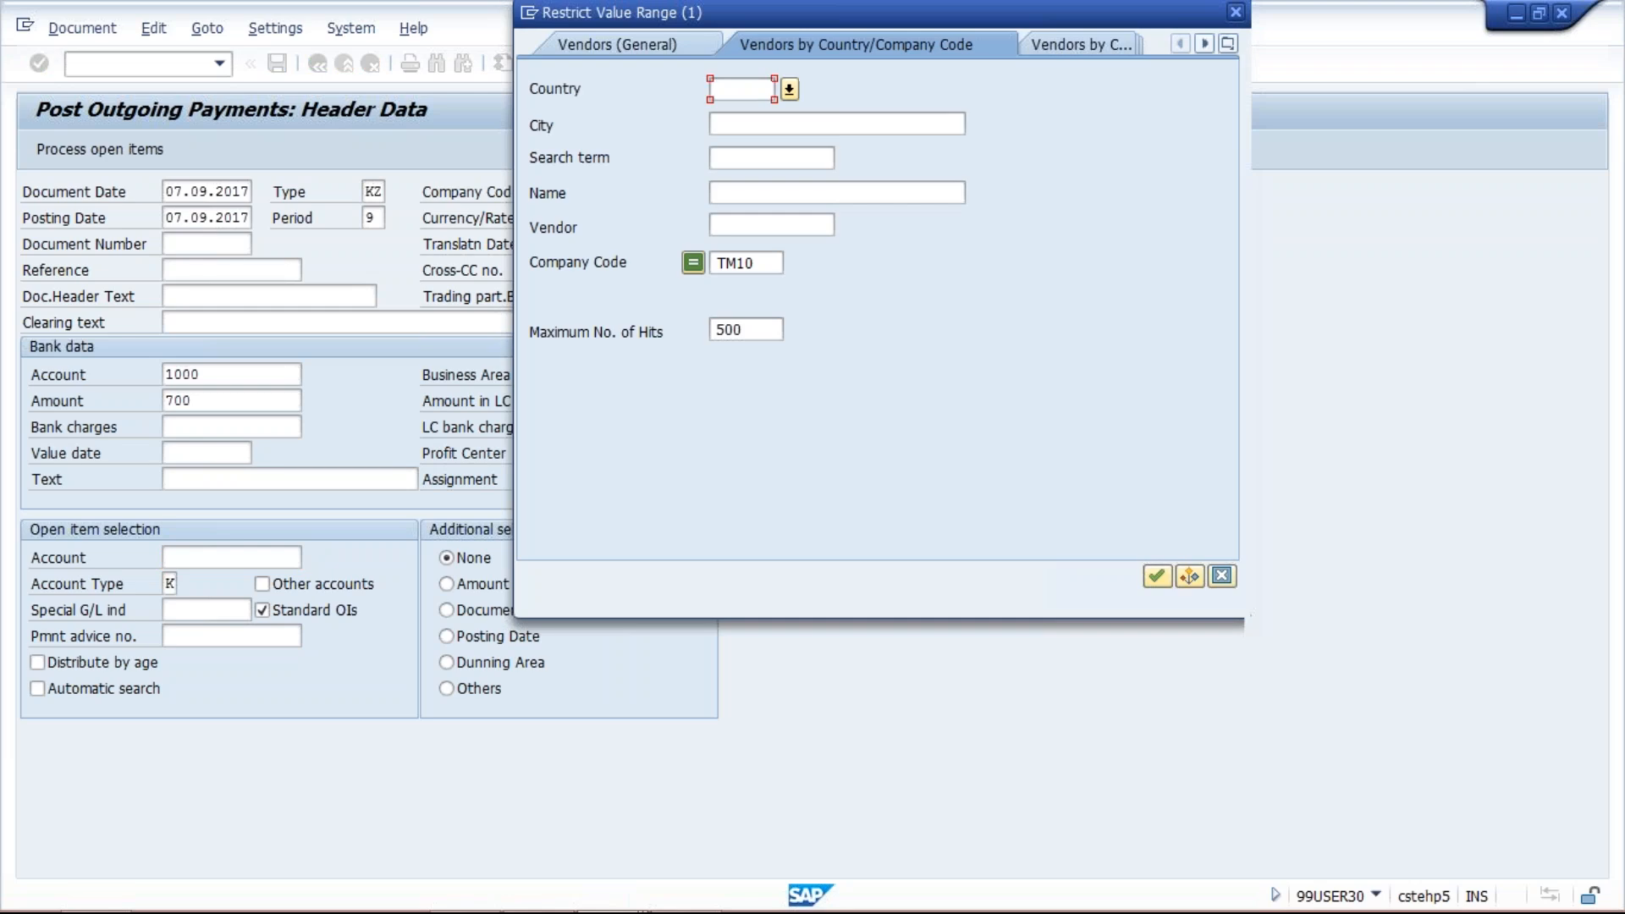
key(Return)
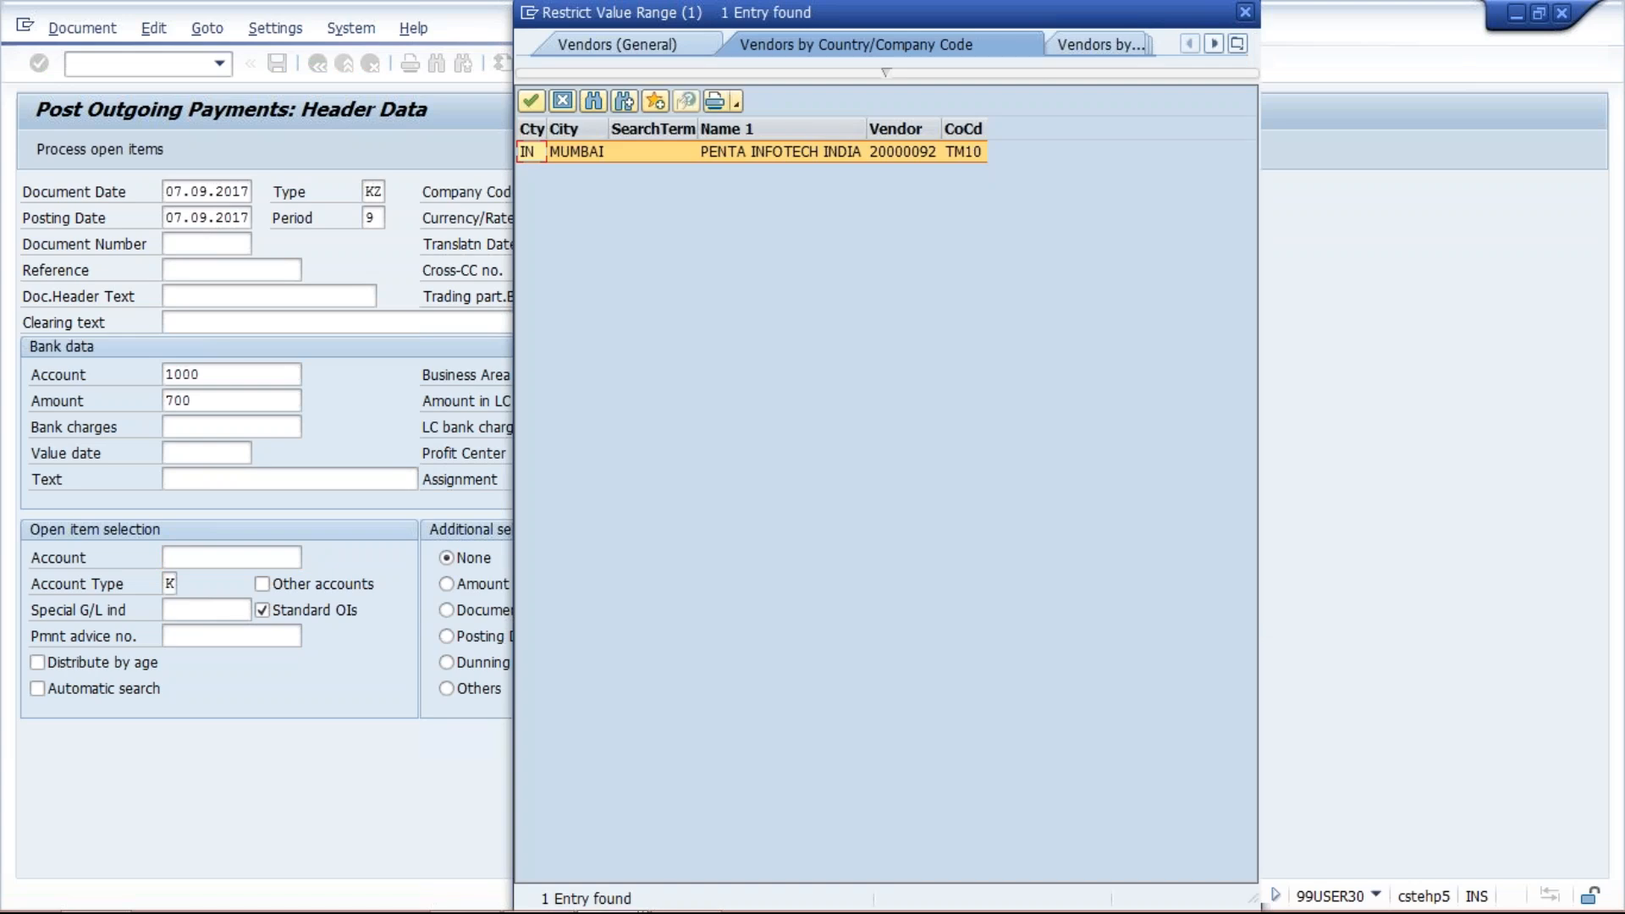
key(Return)
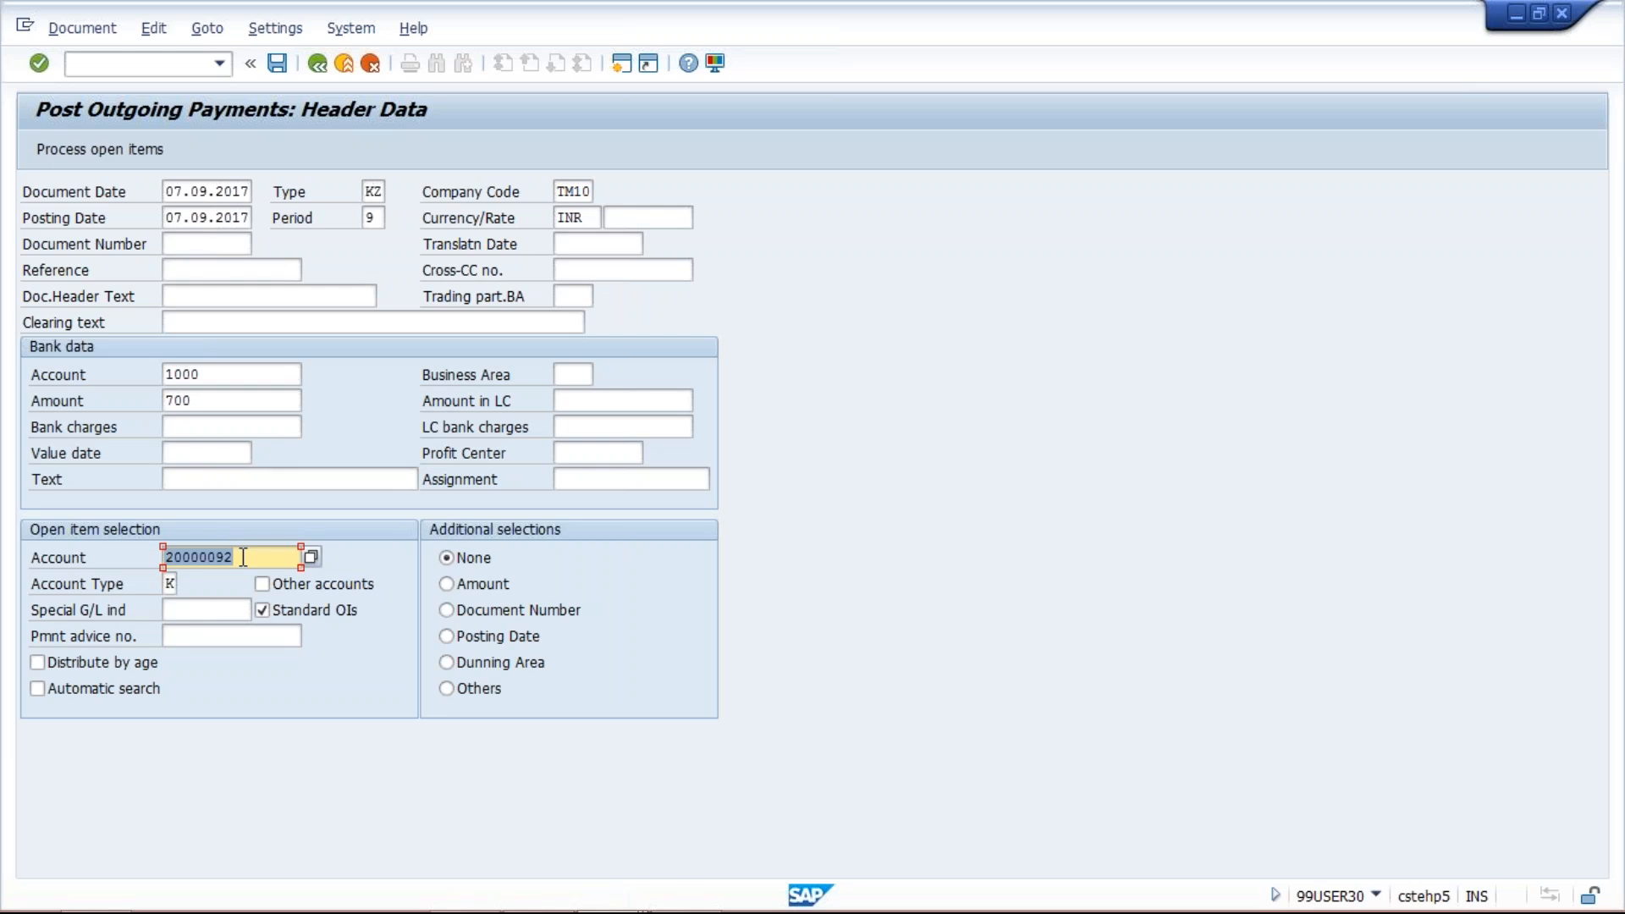
click(62, 152)
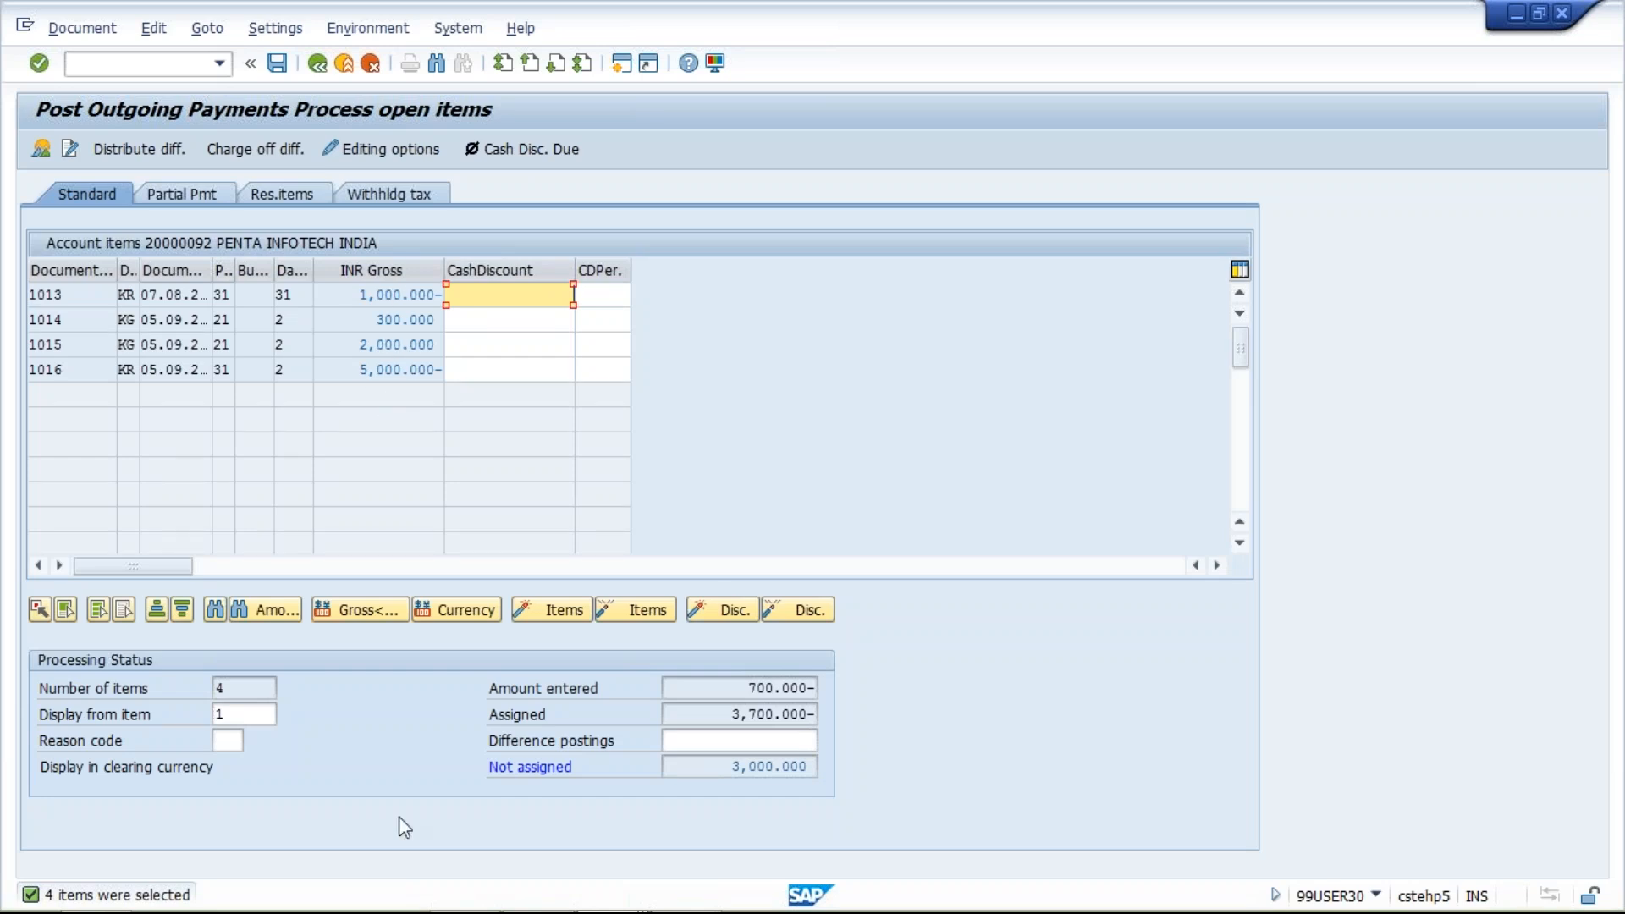
Switch to the Vendor Line Item Display, mark documents 1013 and 1014 with assignment 10002, and return to the payment.
mouse_move(462, 909)
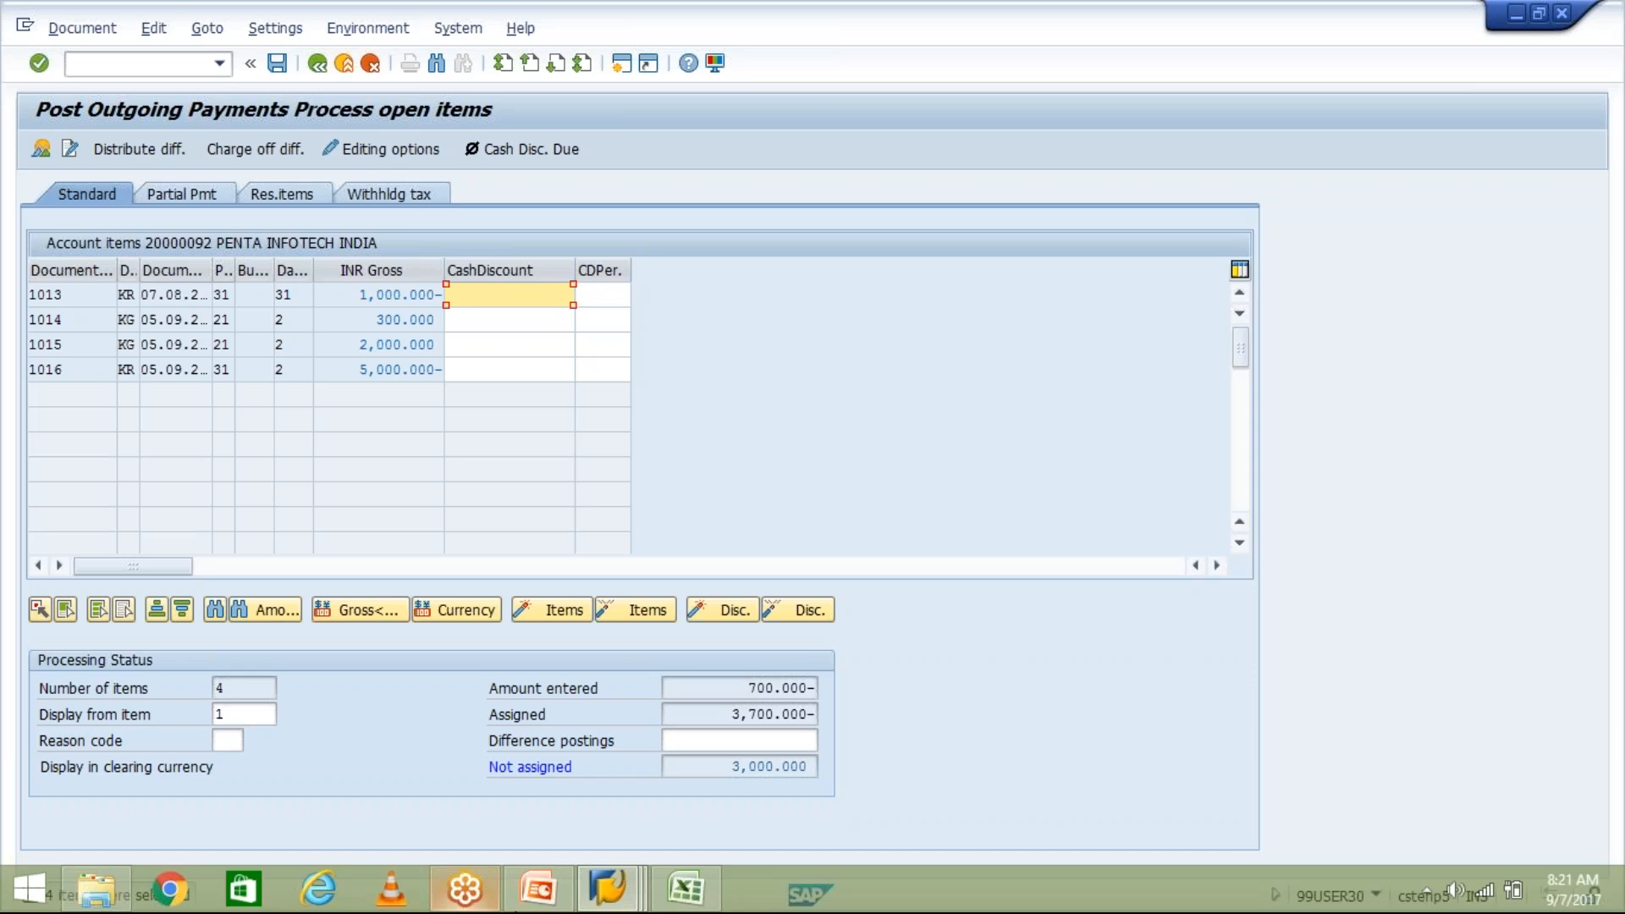
click(620, 908)
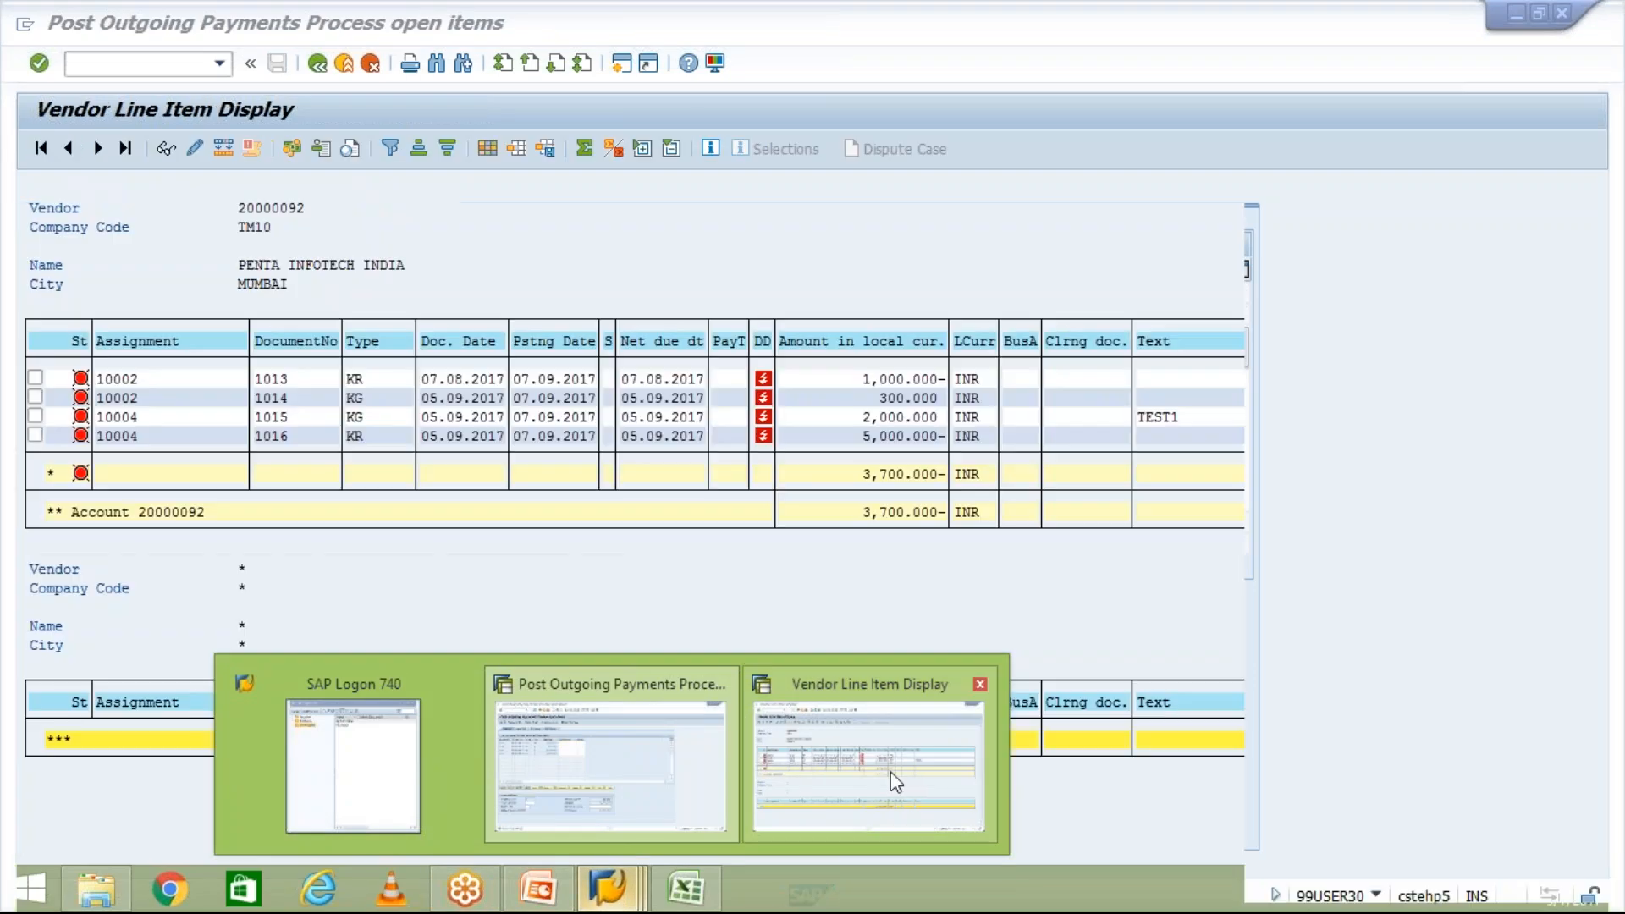
click(890, 772)
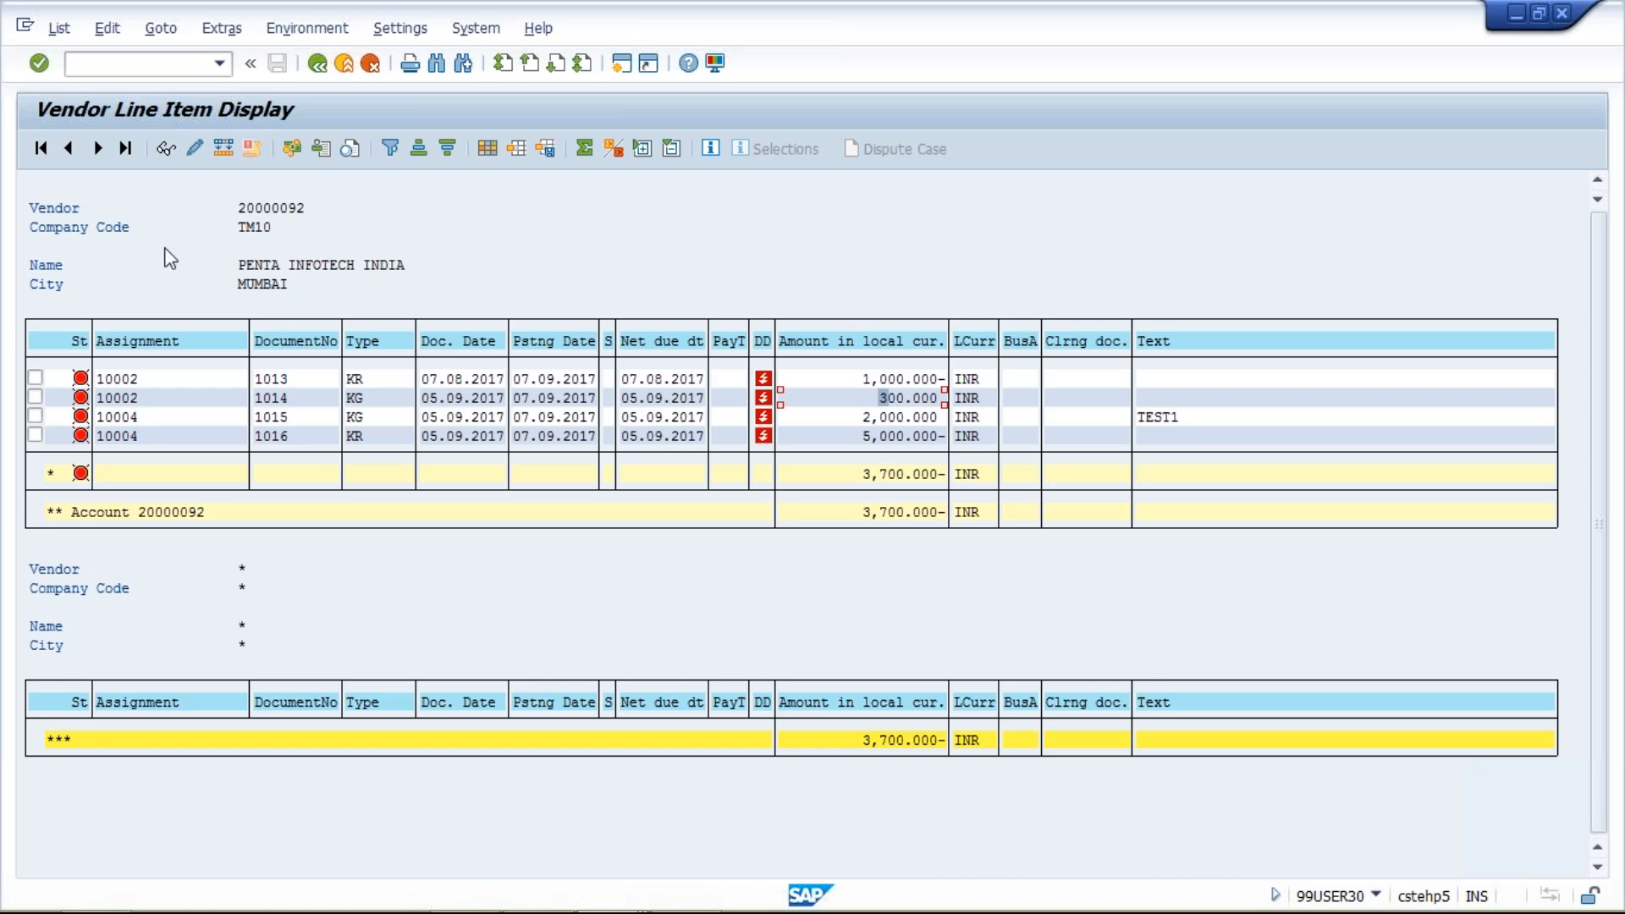
click(34, 378)
click(34, 397)
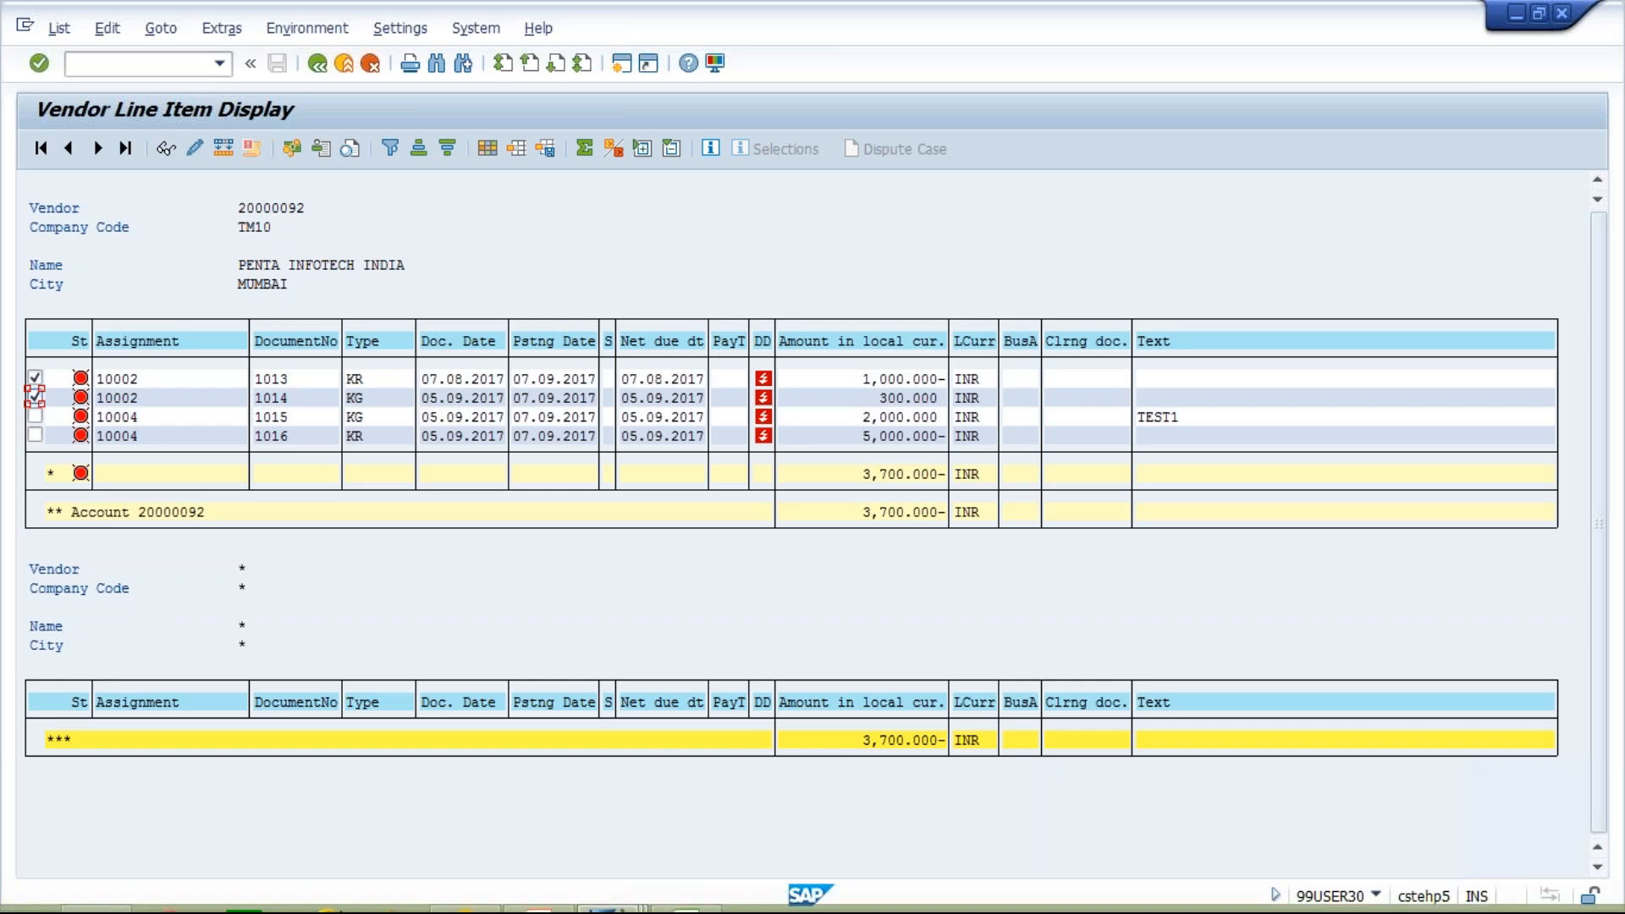
mouse_move(552, 902)
click(617, 894)
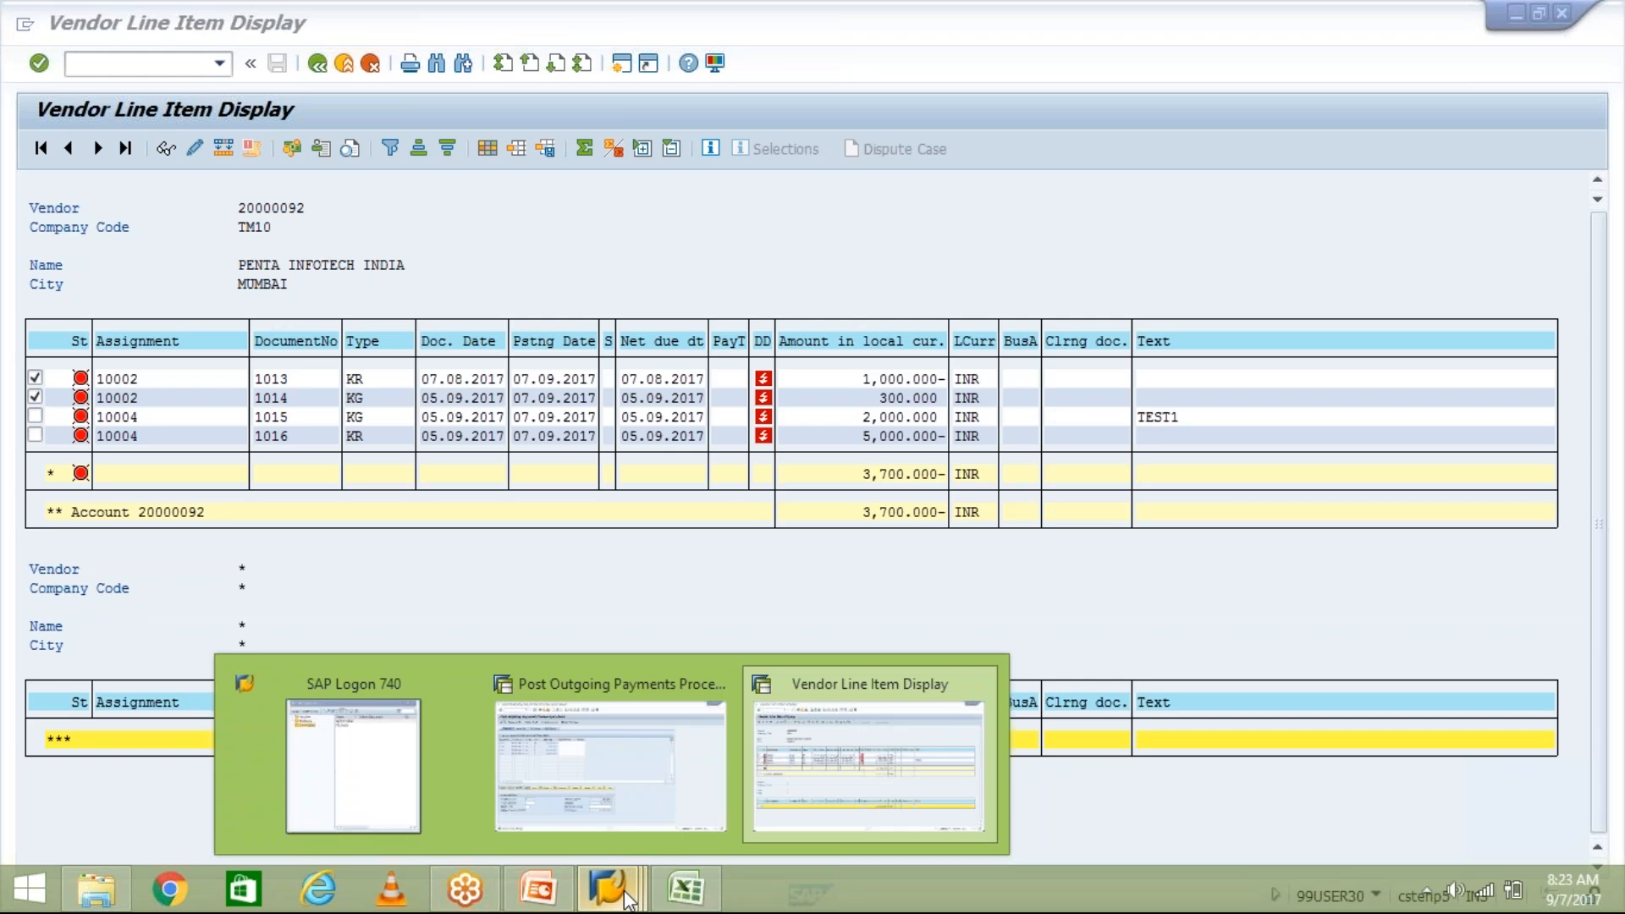
click(688, 737)
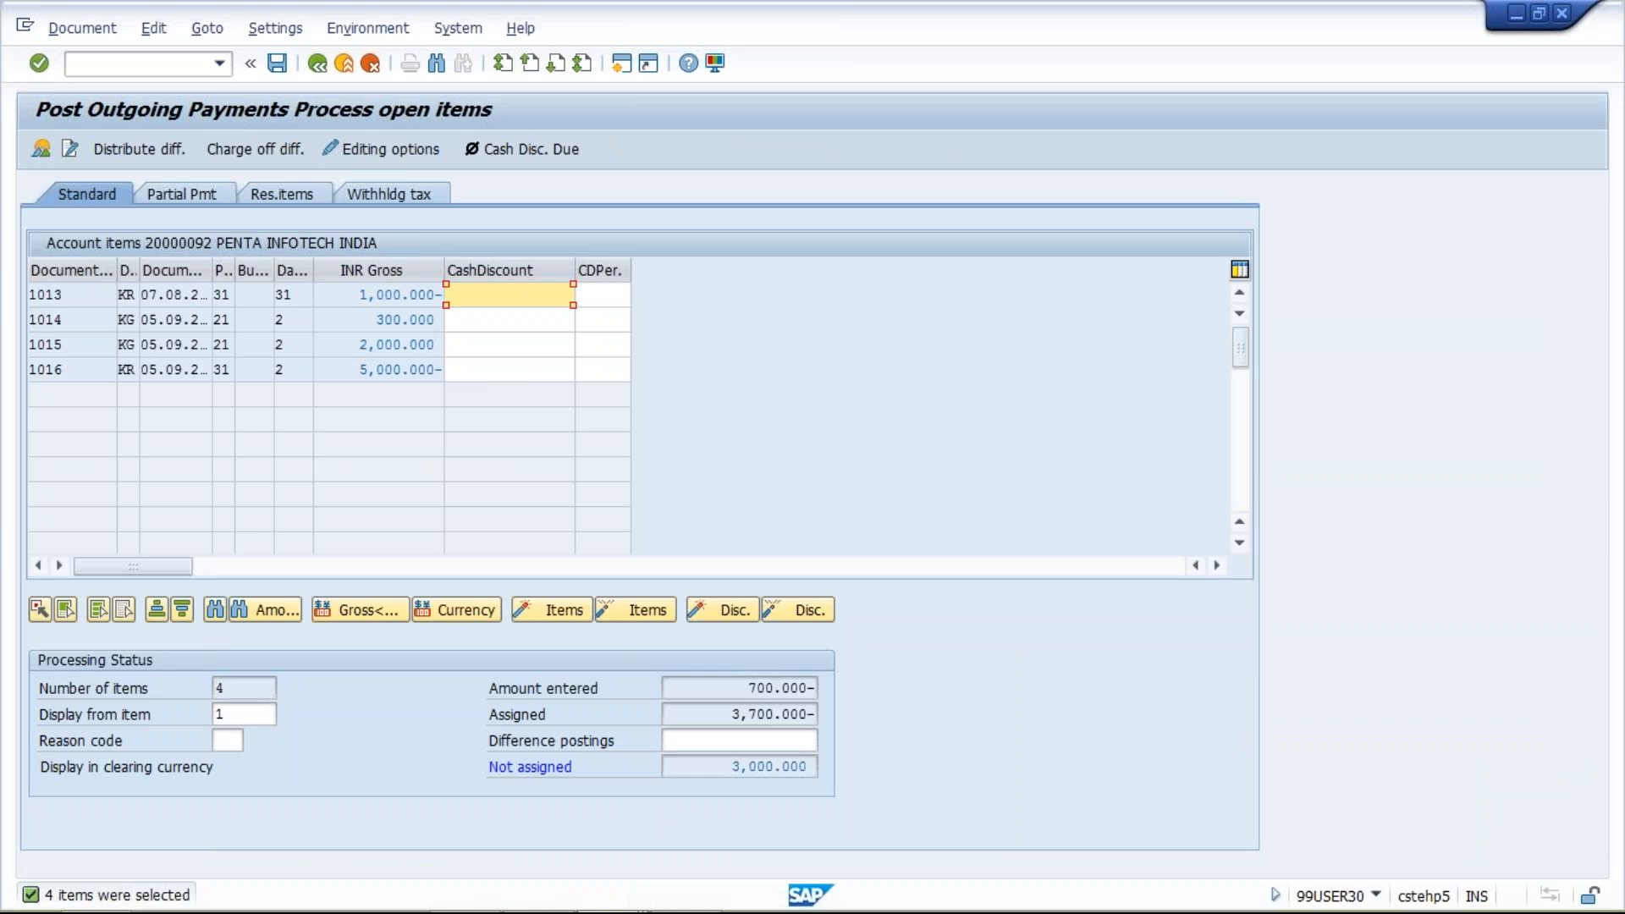
Compare the amount entered with the assigned amount and examine the gross amounts of the four open items.
click(727, 691)
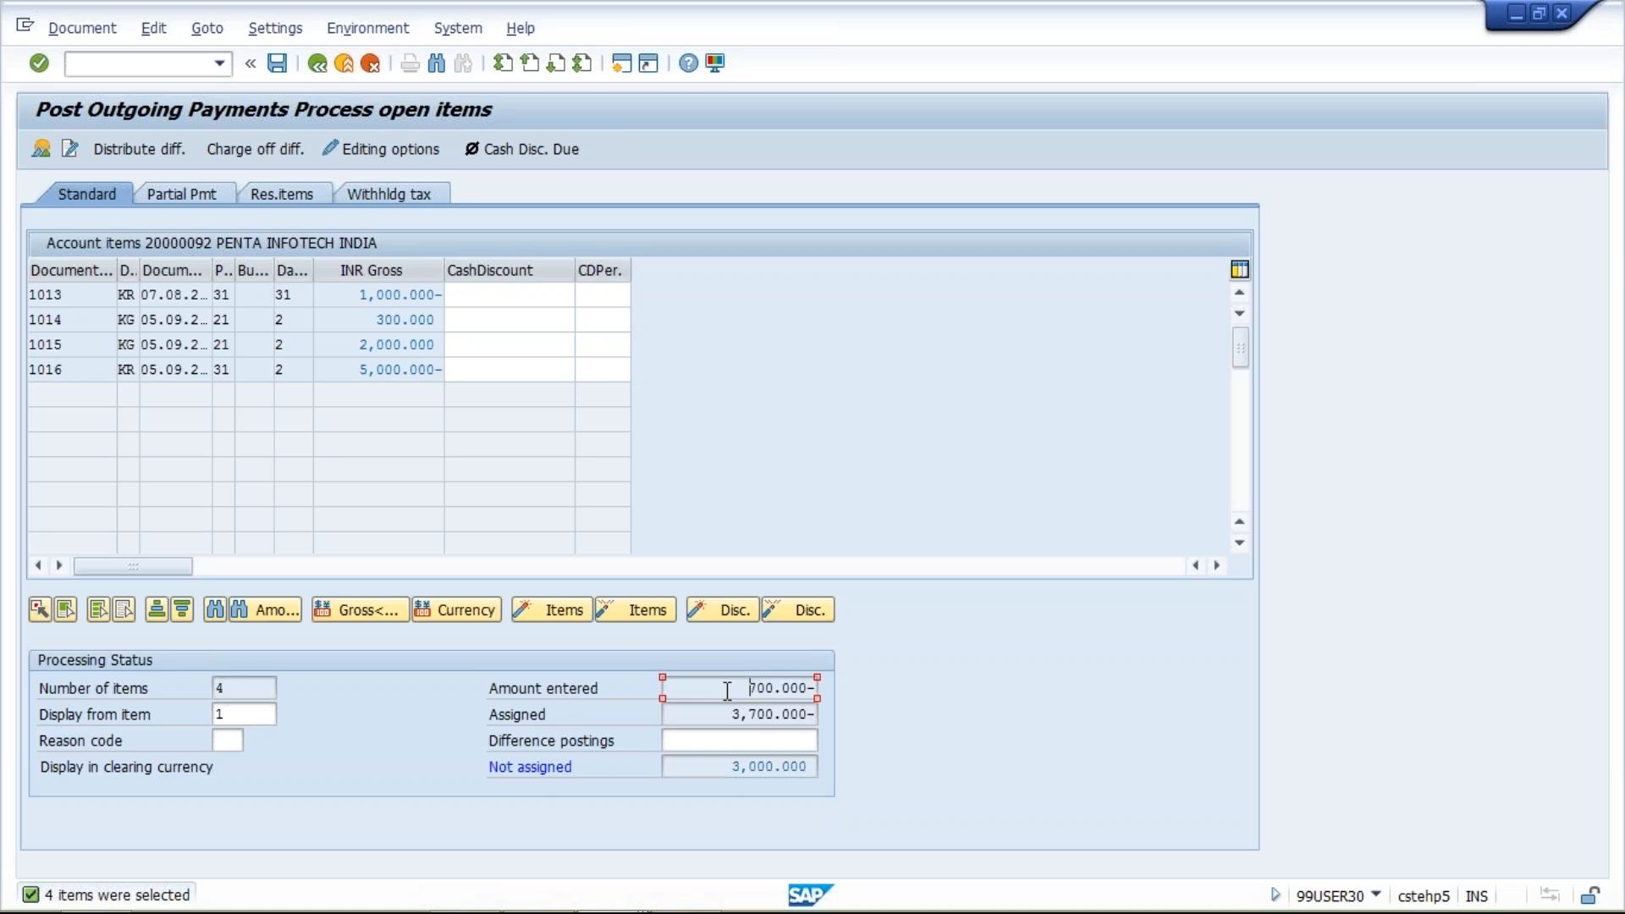
click(725, 716)
click(748, 685)
click(352, 294)
click(350, 312)
click(359, 295)
click(351, 317)
click(353, 368)
click(350, 342)
click(348, 367)
Deactivate open items 1015 and 1016 and reactivate both.
double_click(345, 339)
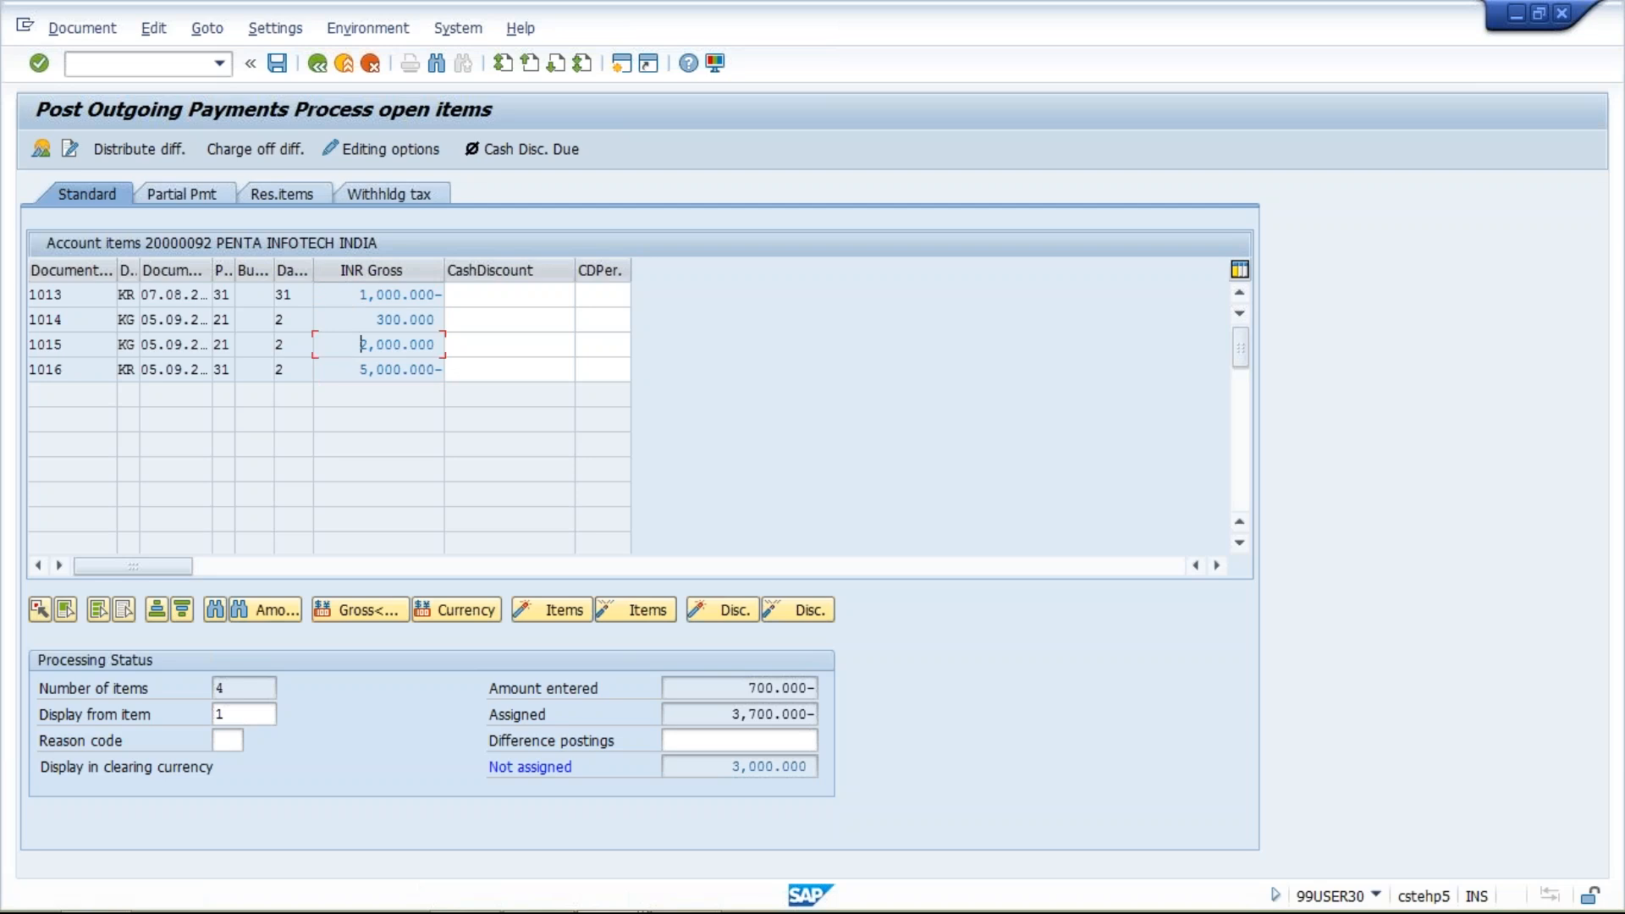
double_click(345, 366)
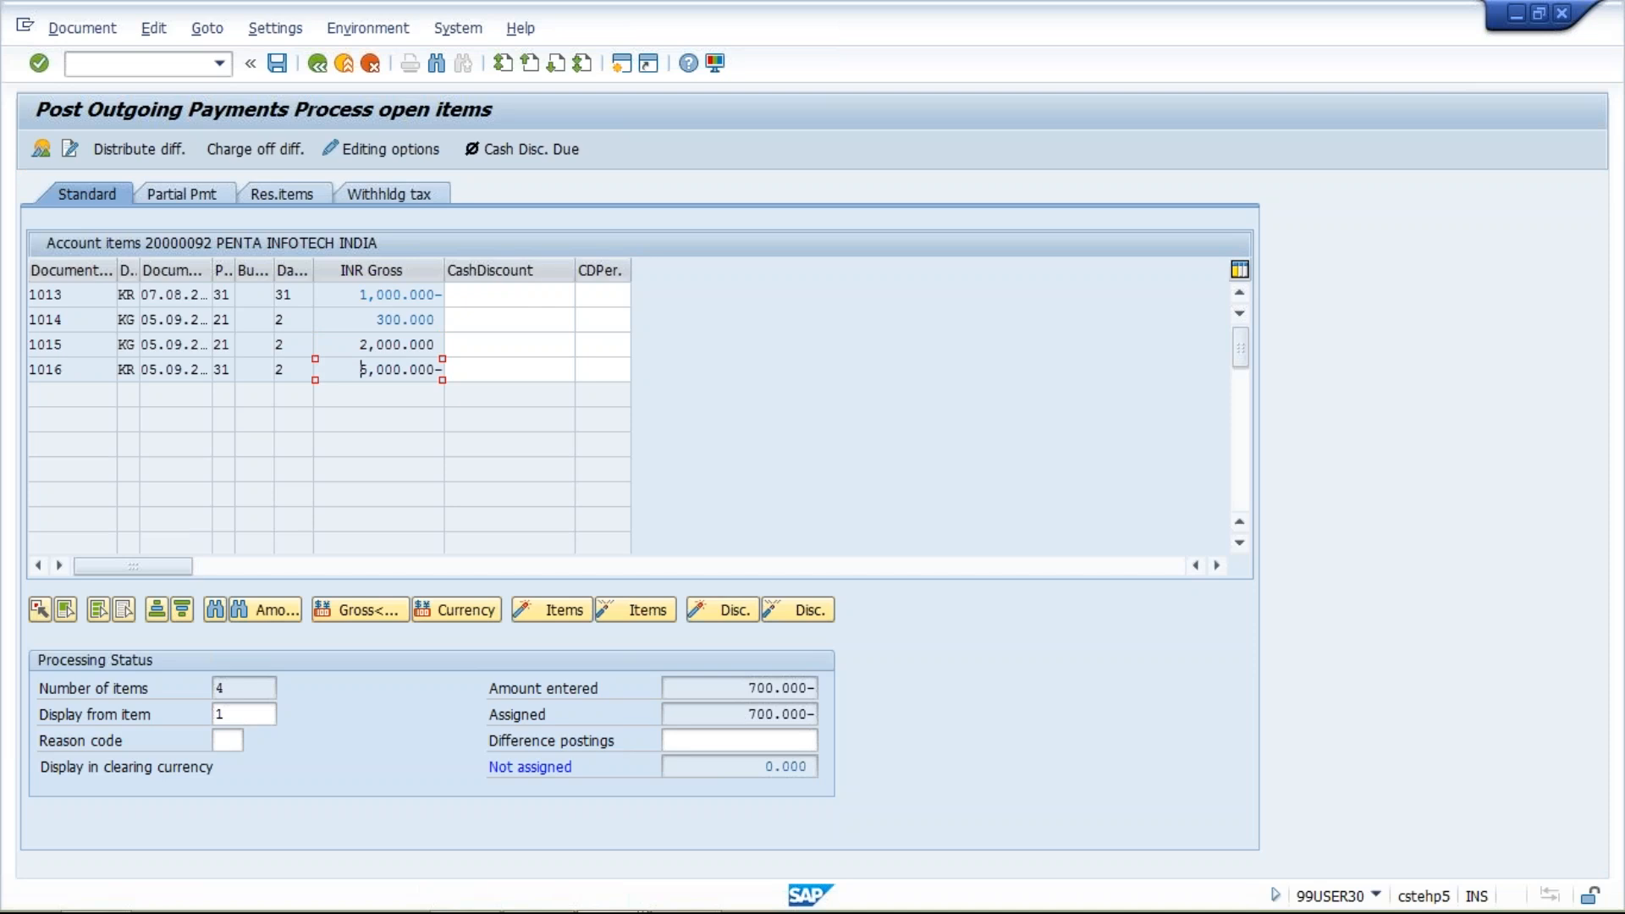
double_click(341, 342)
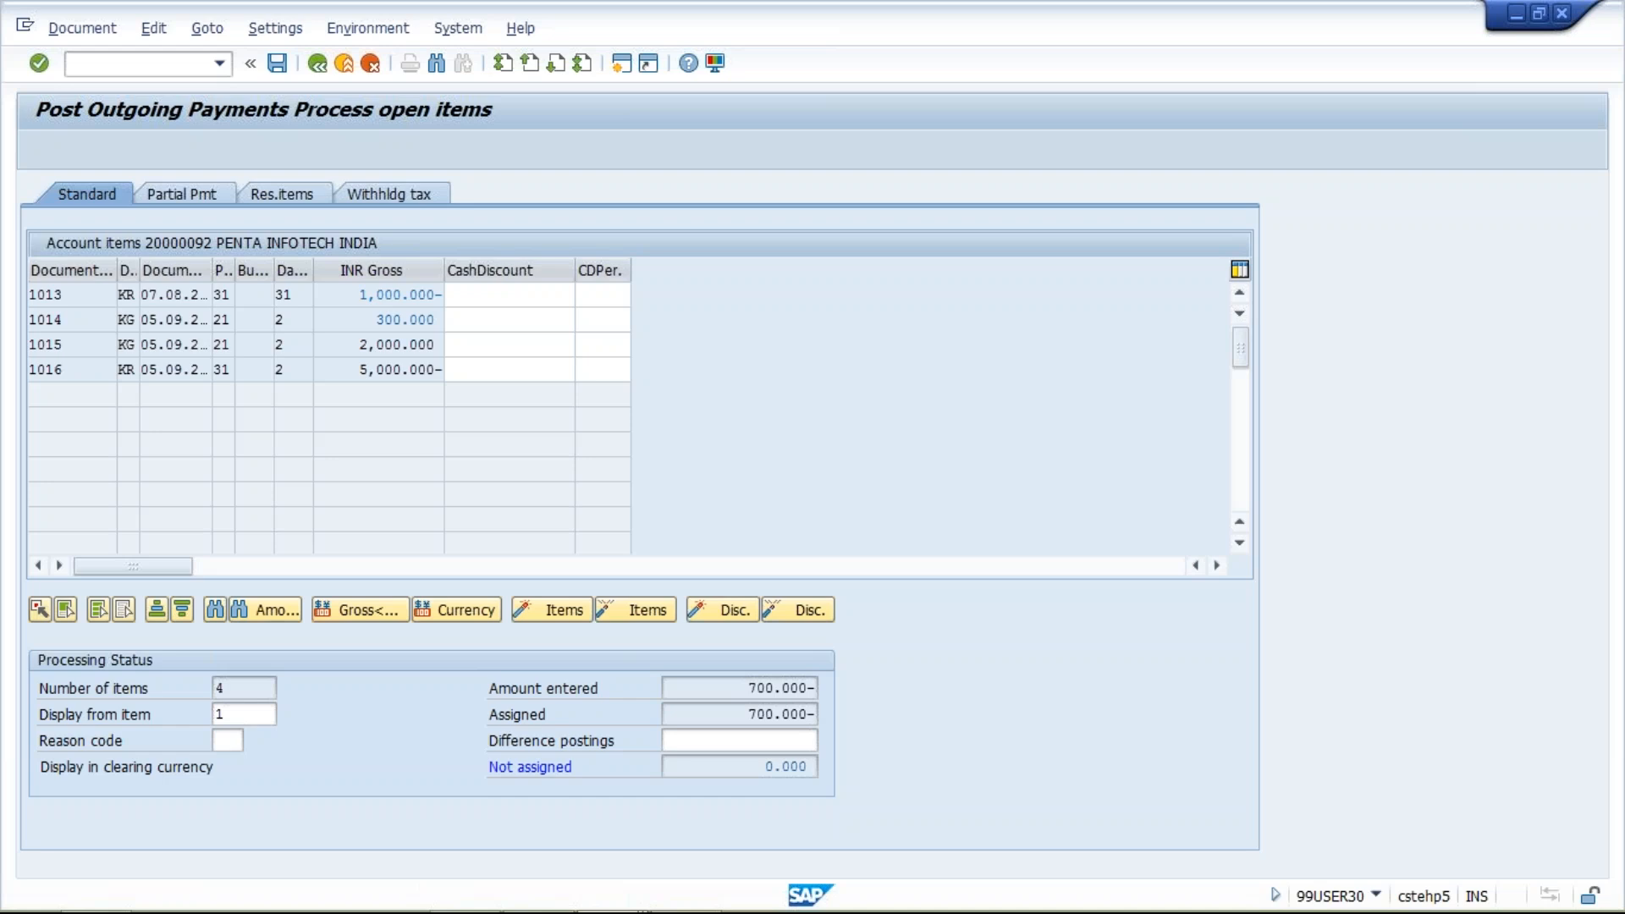
double_click(353, 373)
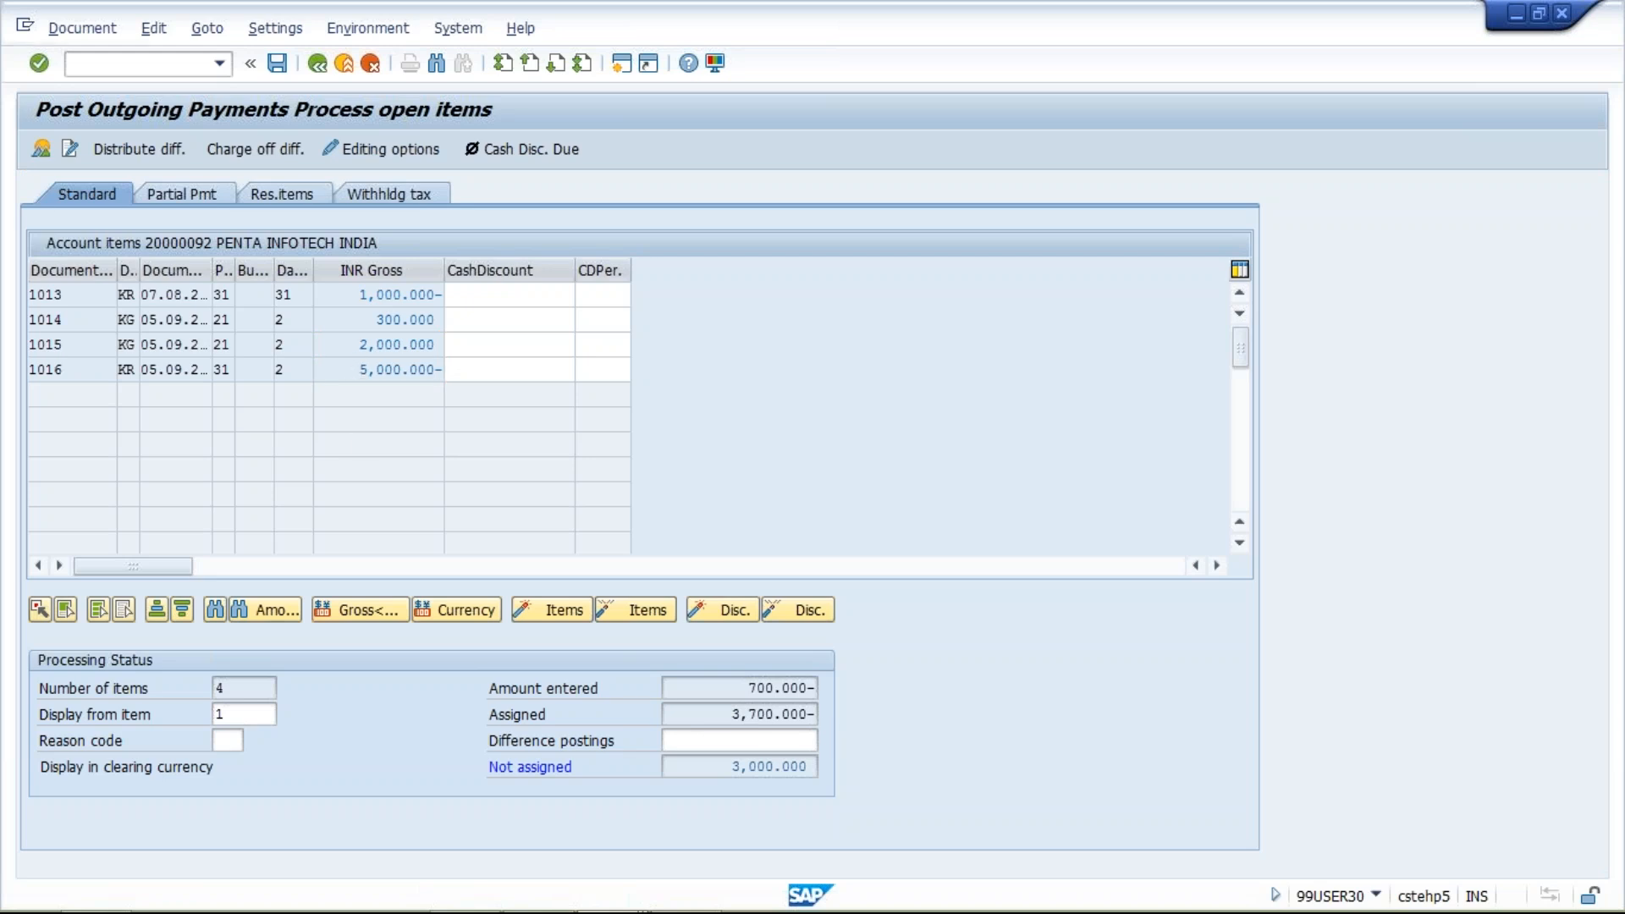
Deactivate open items 1015 and 1016 again and check the assigned amount against the amount entered.
double_click(349, 344)
click(346, 293)
click(351, 319)
drag(733, 713, 889, 726)
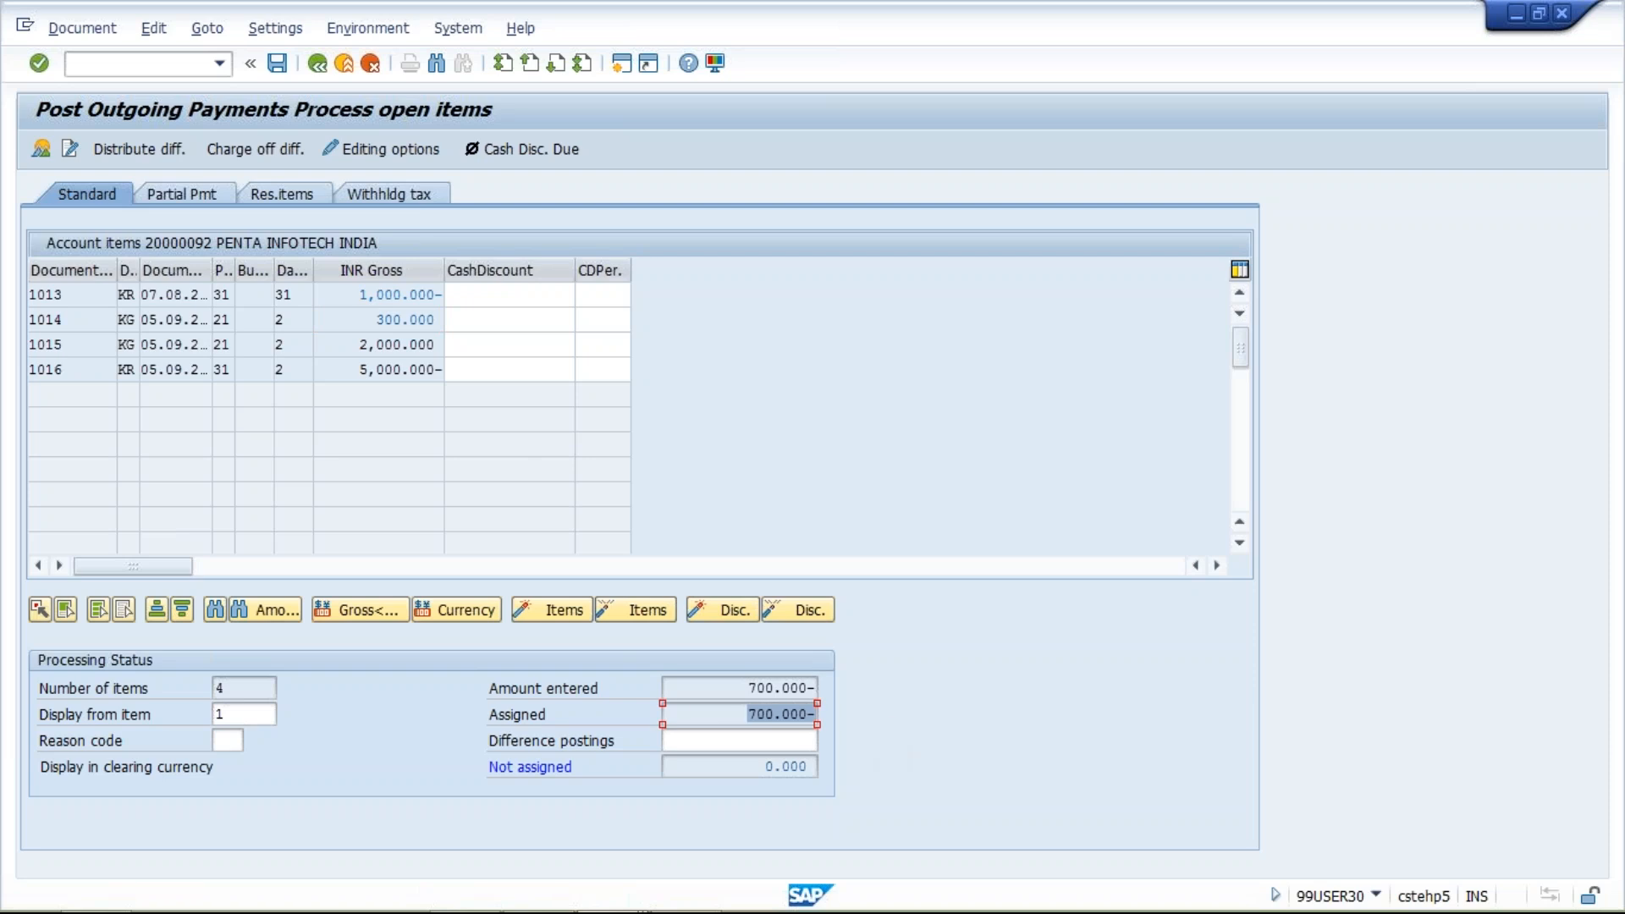
drag(714, 689, 876, 698)
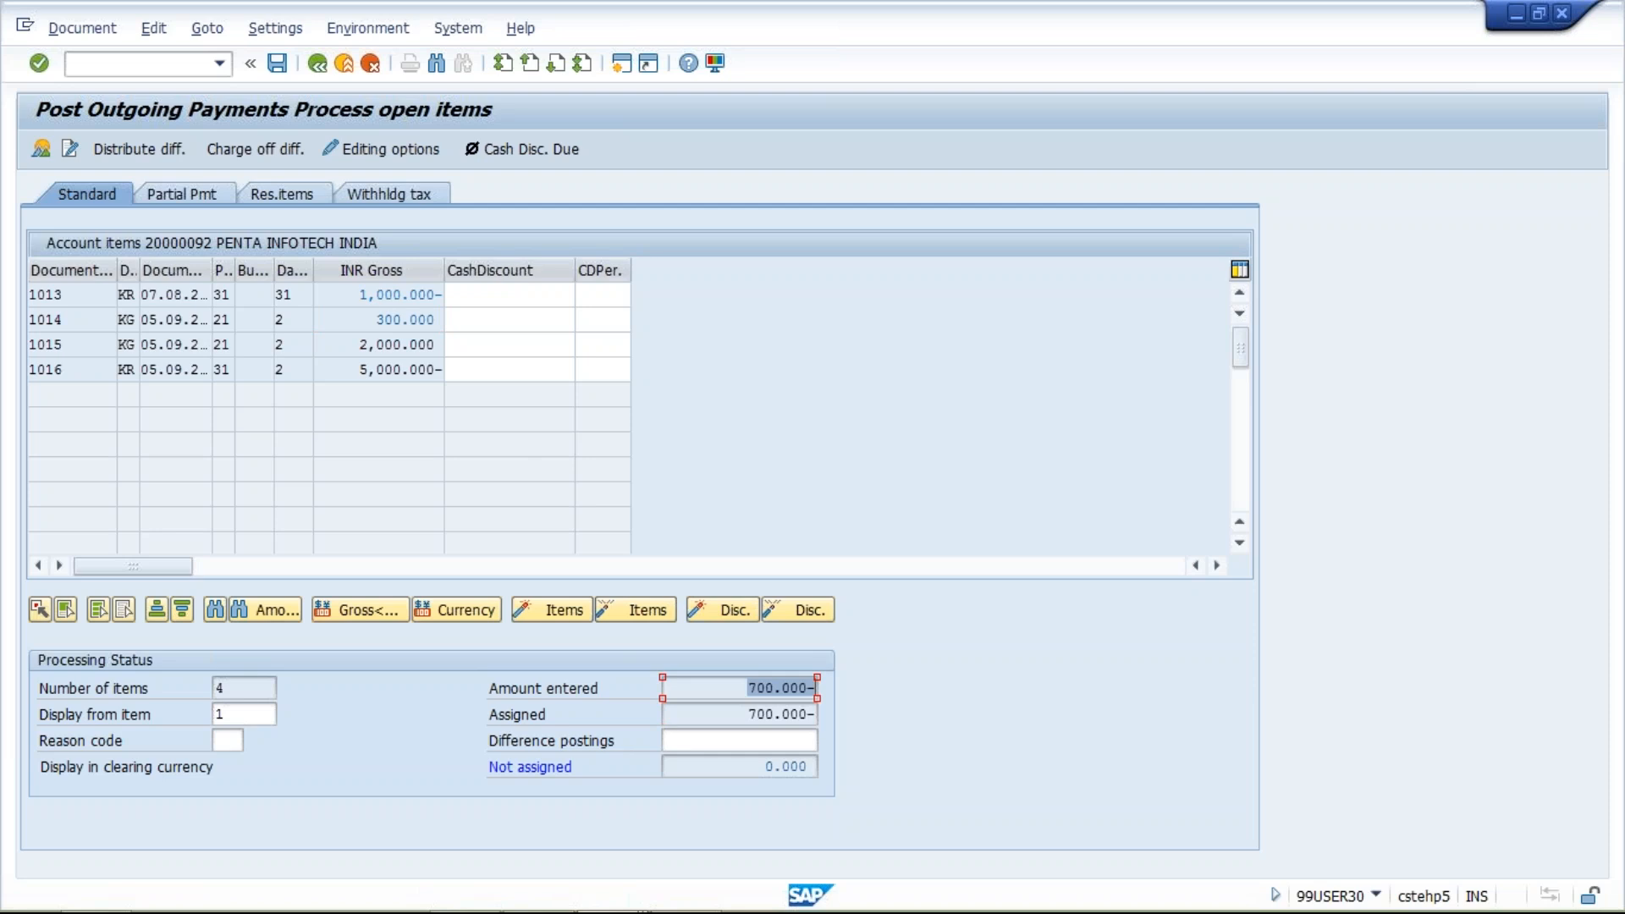
Simulate the outgoing payment, review the bank and vendor line amounts, and post the document.
click(92, 28)
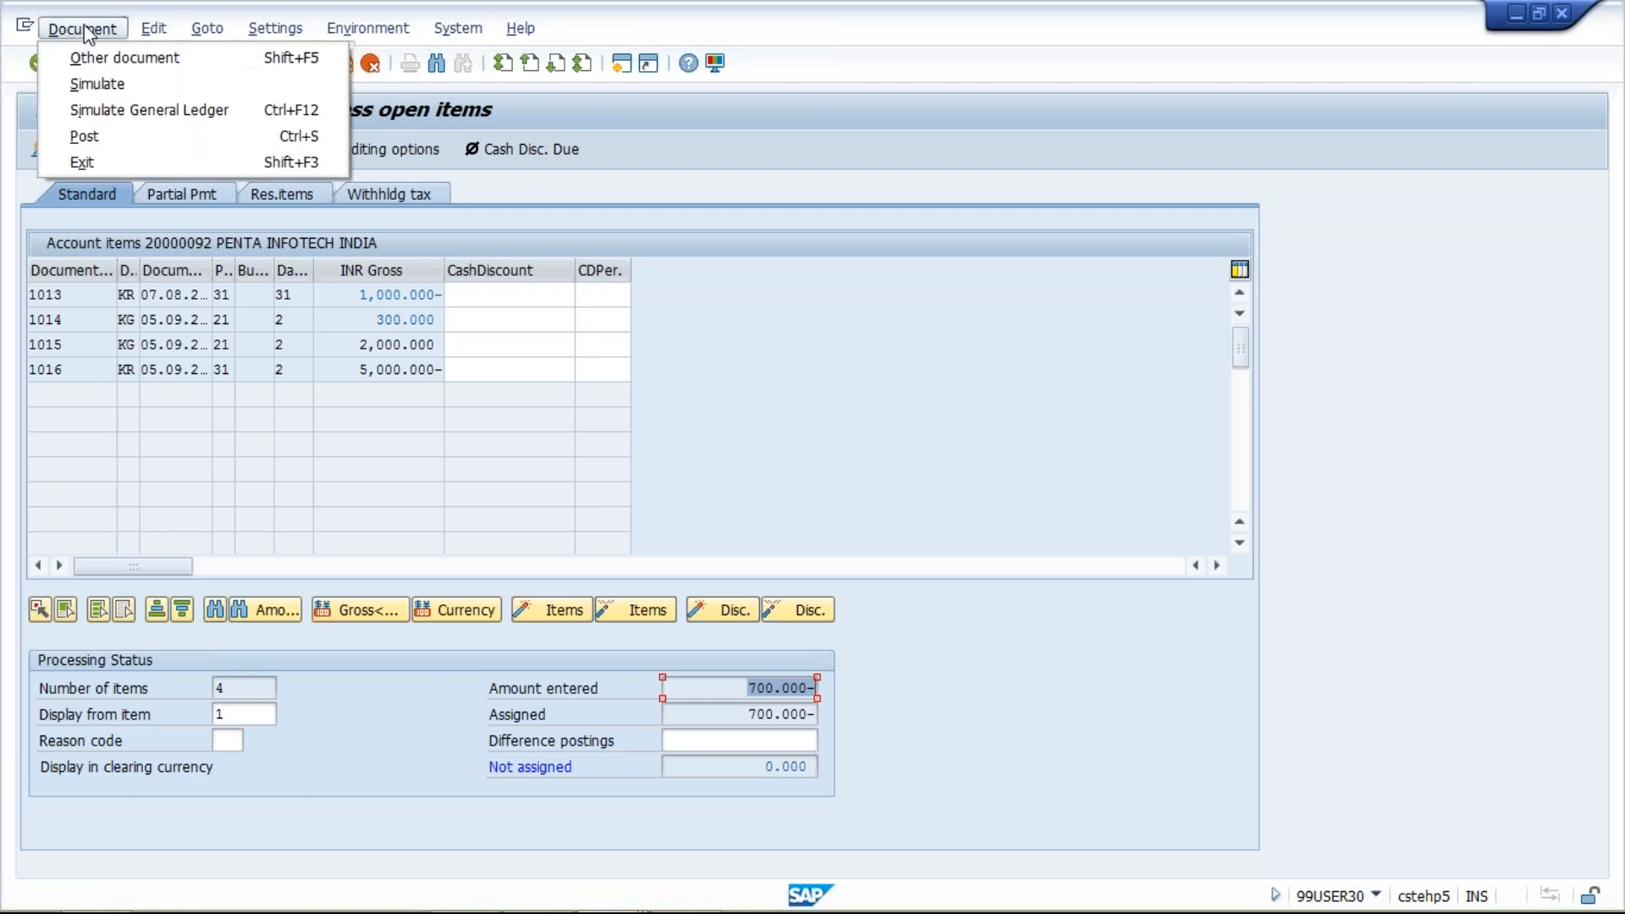
click(102, 84)
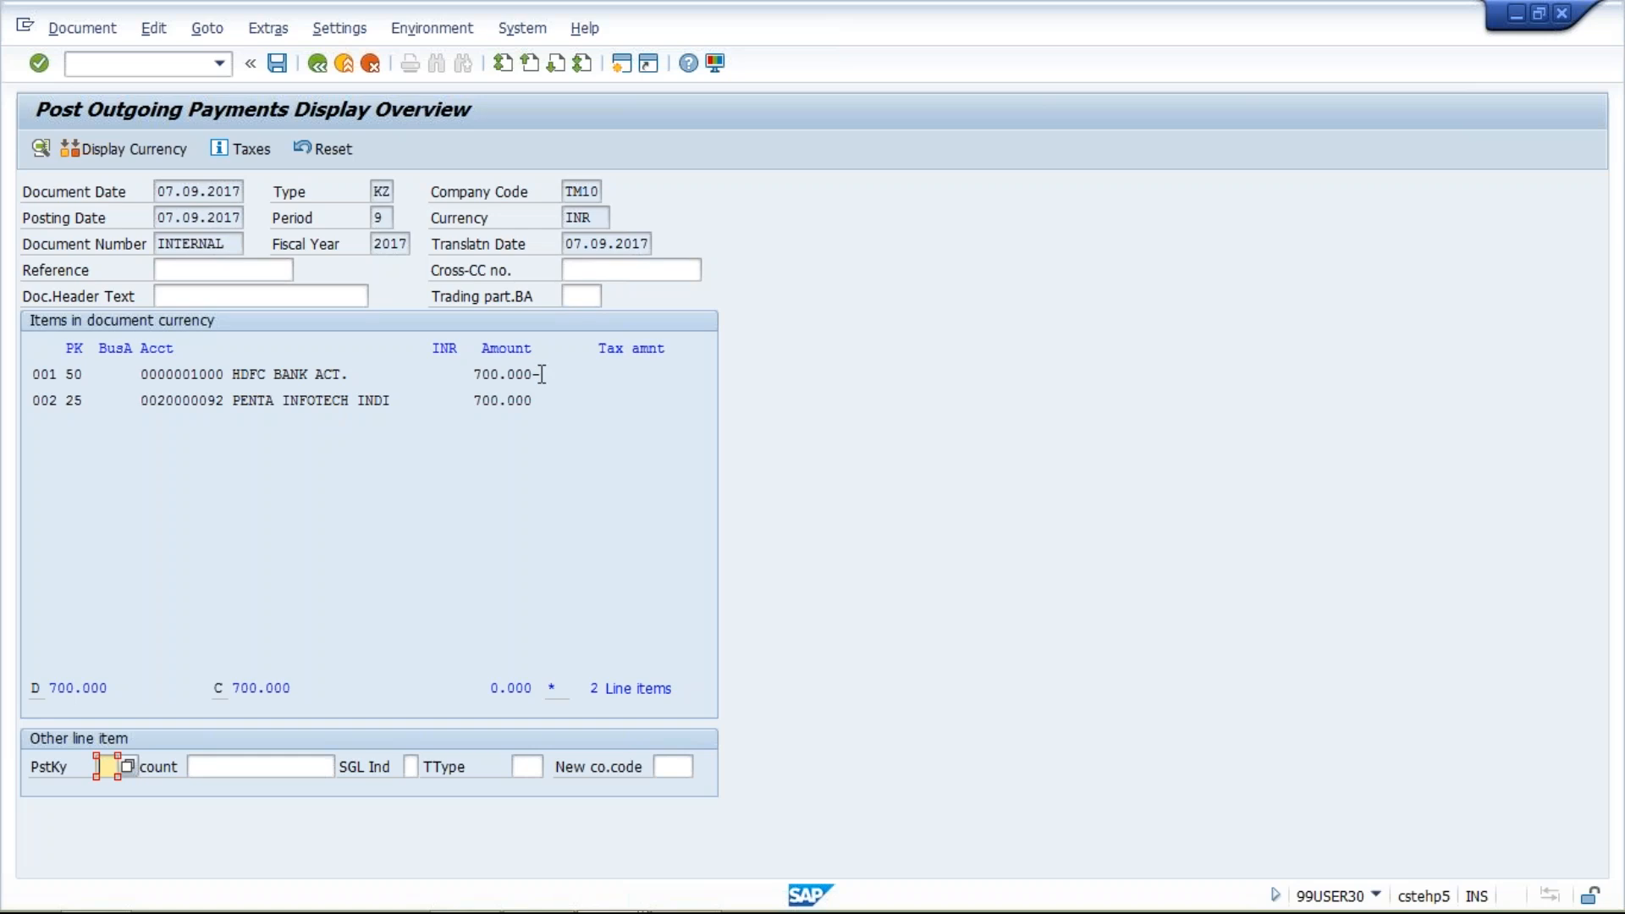
drag(542, 374, 439, 374)
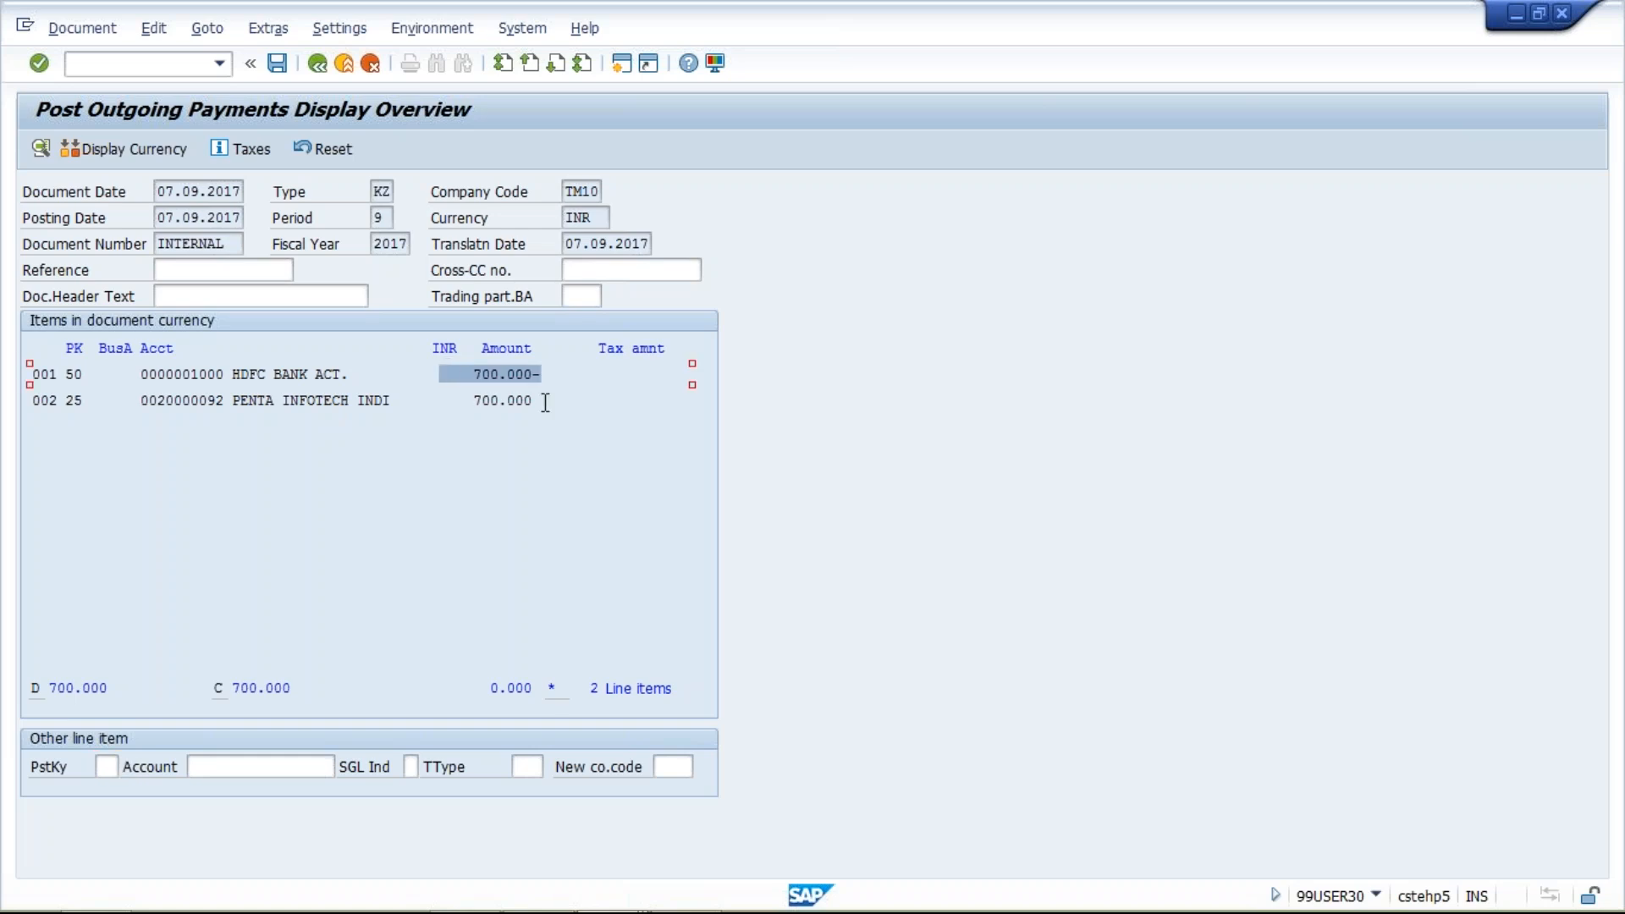
drag(544, 400, 454, 408)
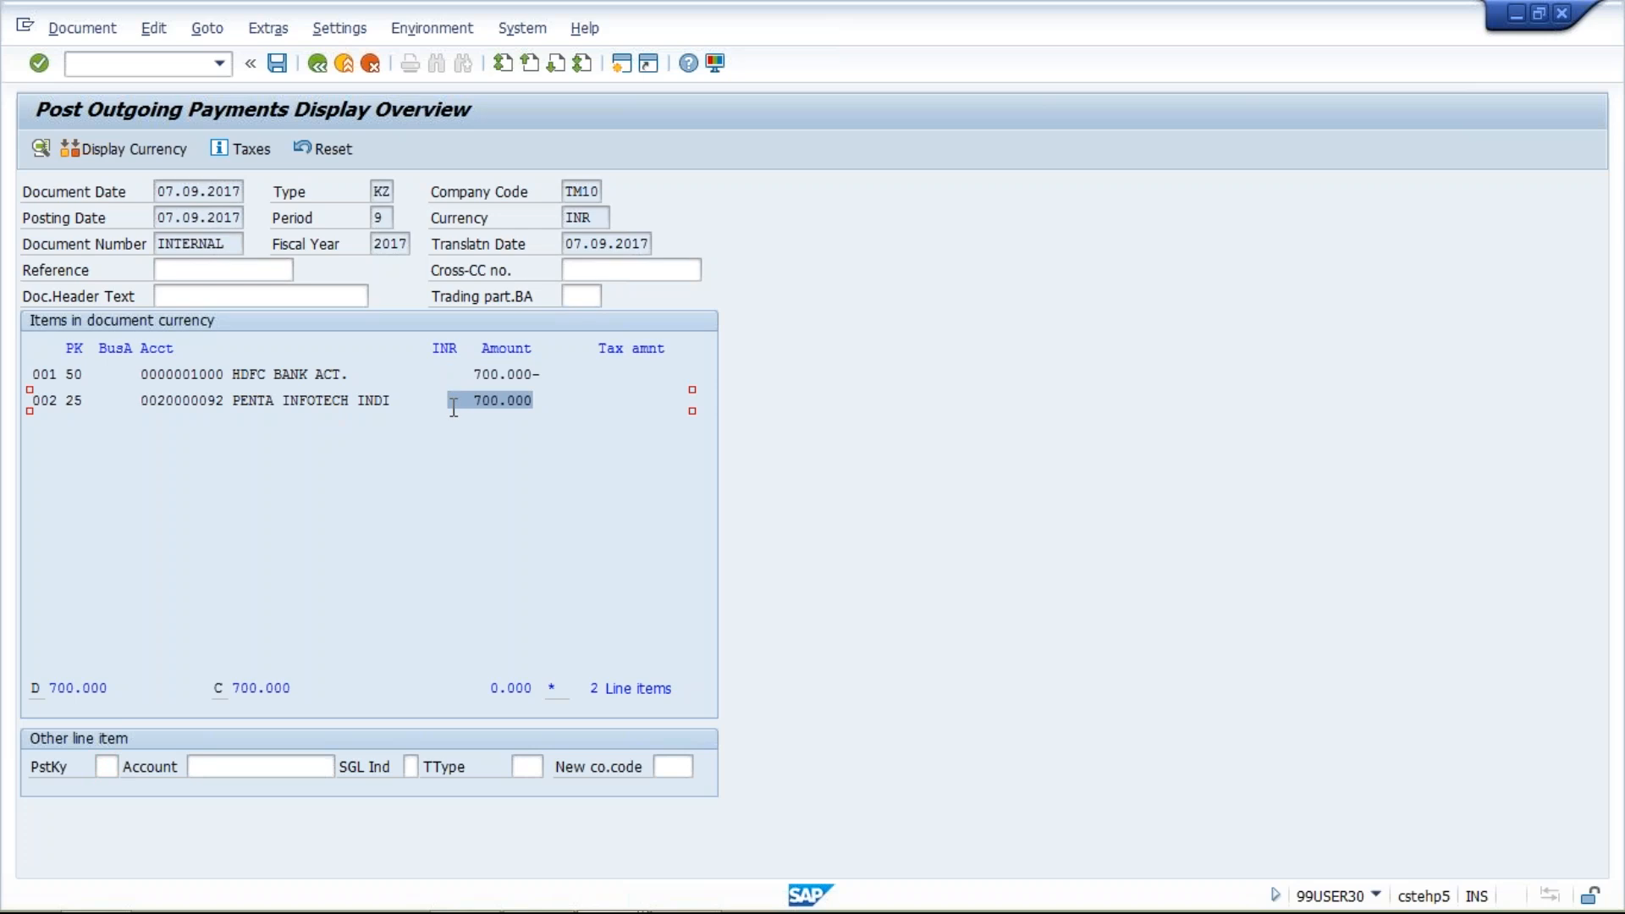
click(278, 63)
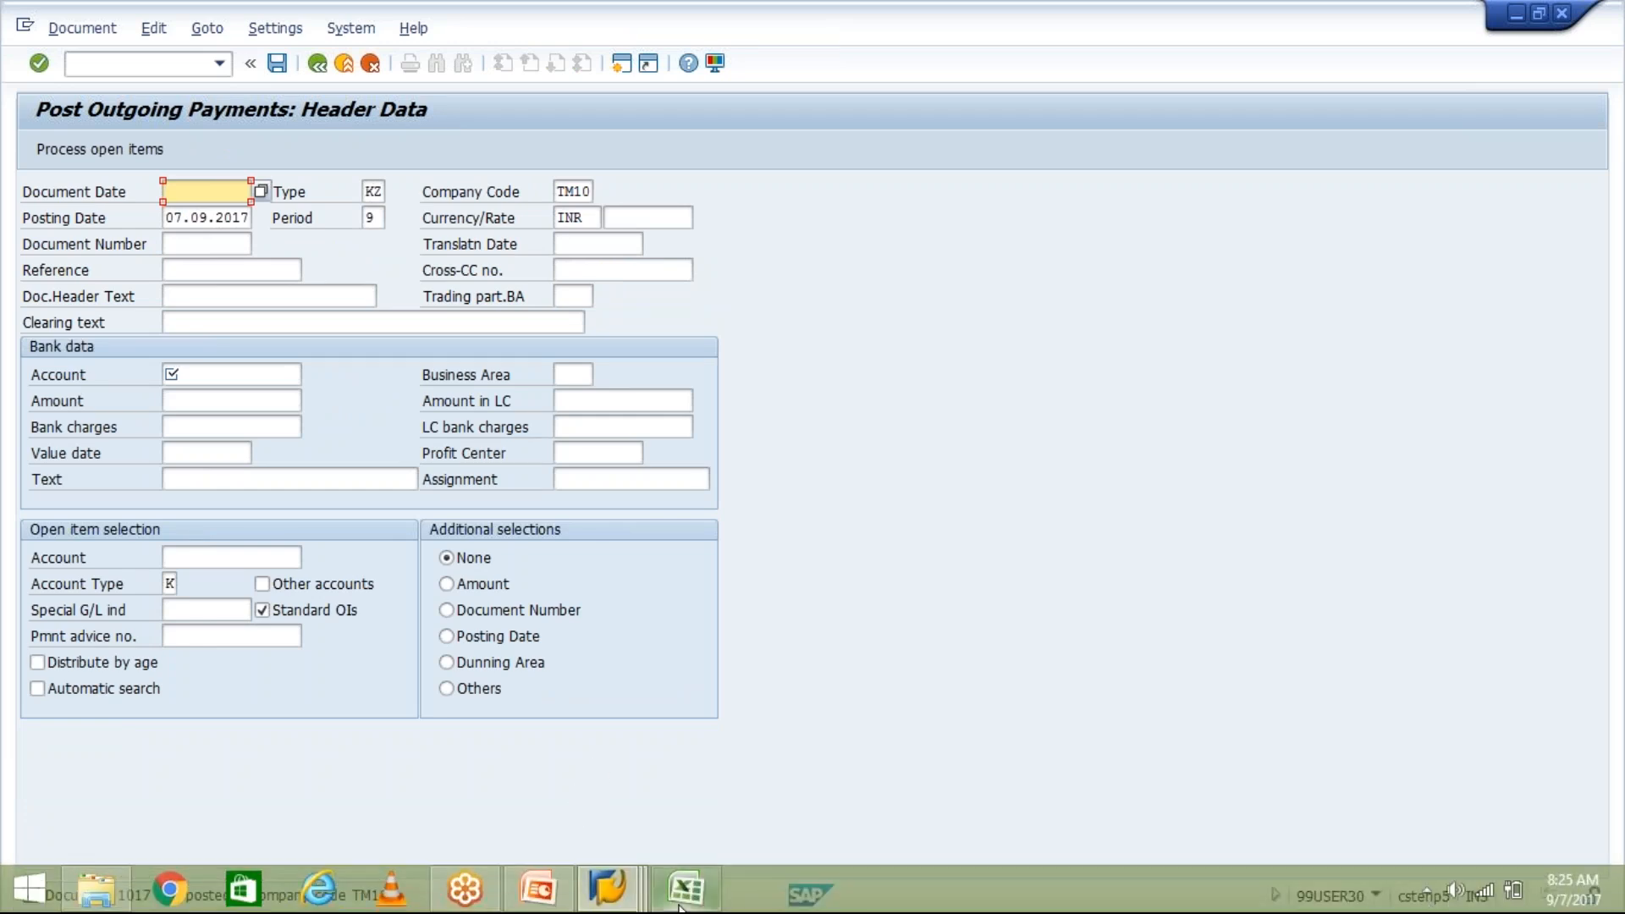
Switch to the Vendor Line Item Display and refresh the vendor's open items list.
click(641, 897)
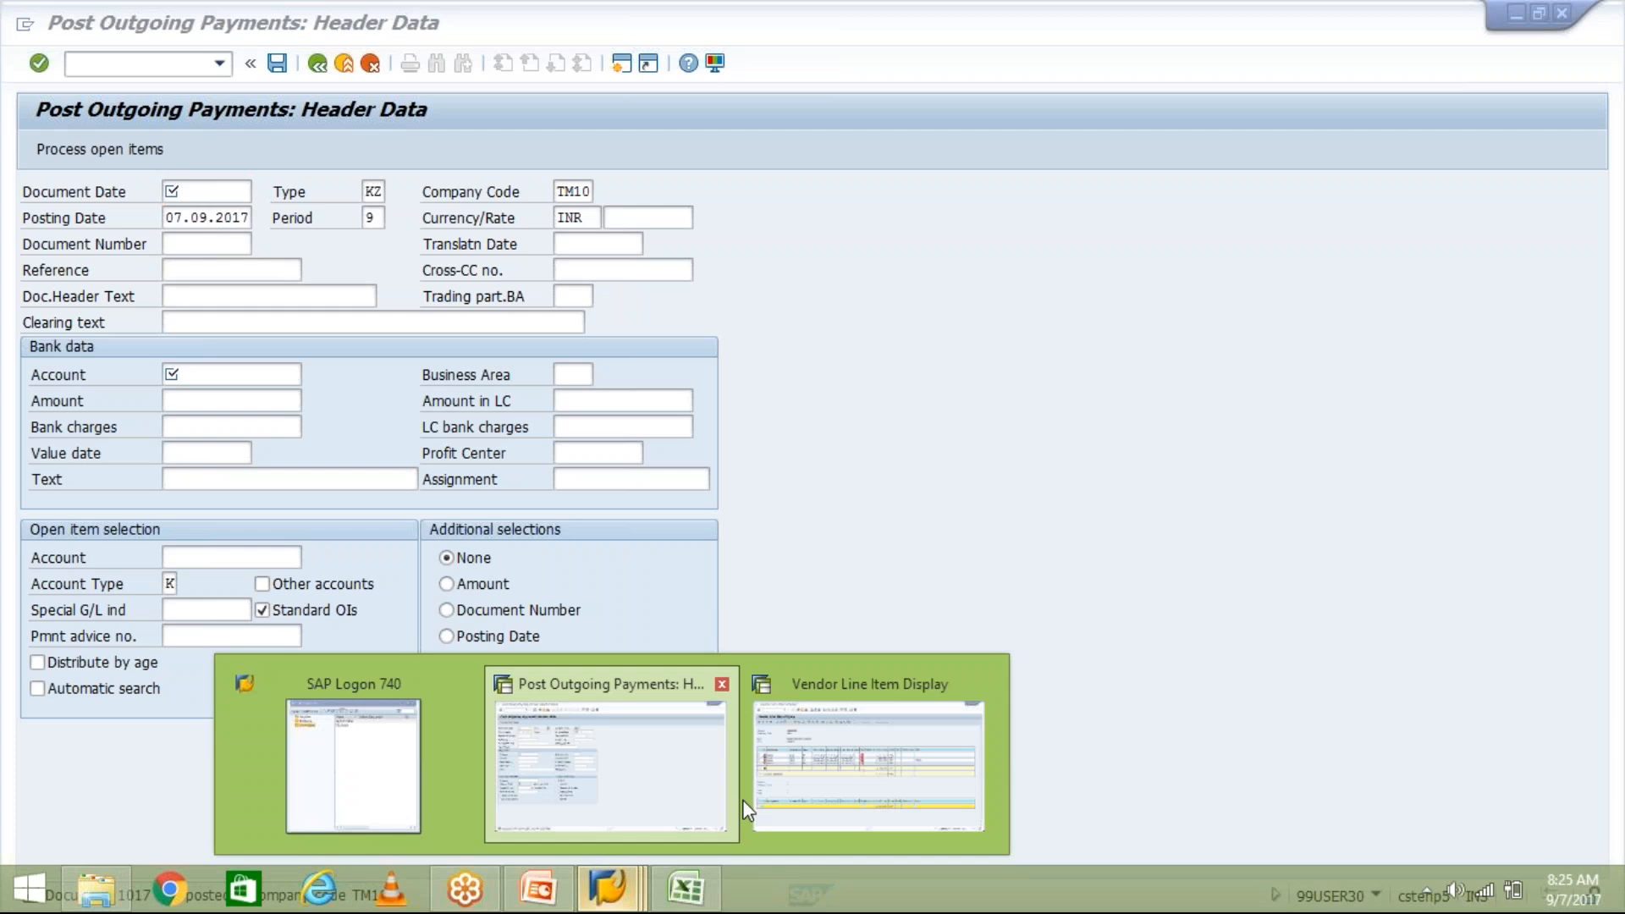
click(865, 782)
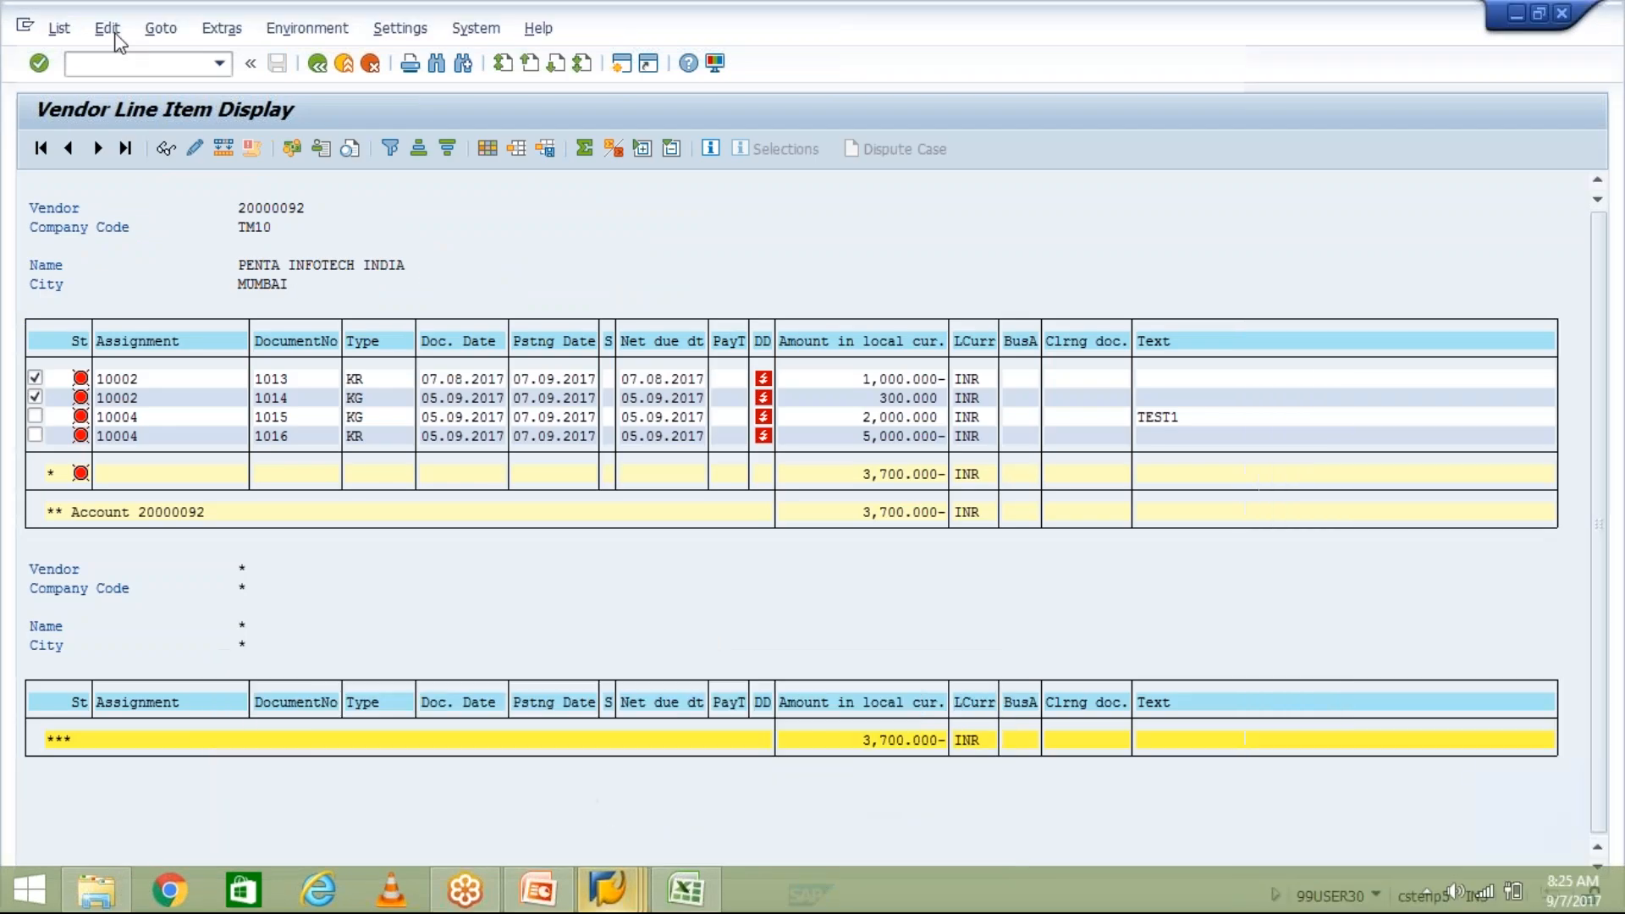
click(59, 29)
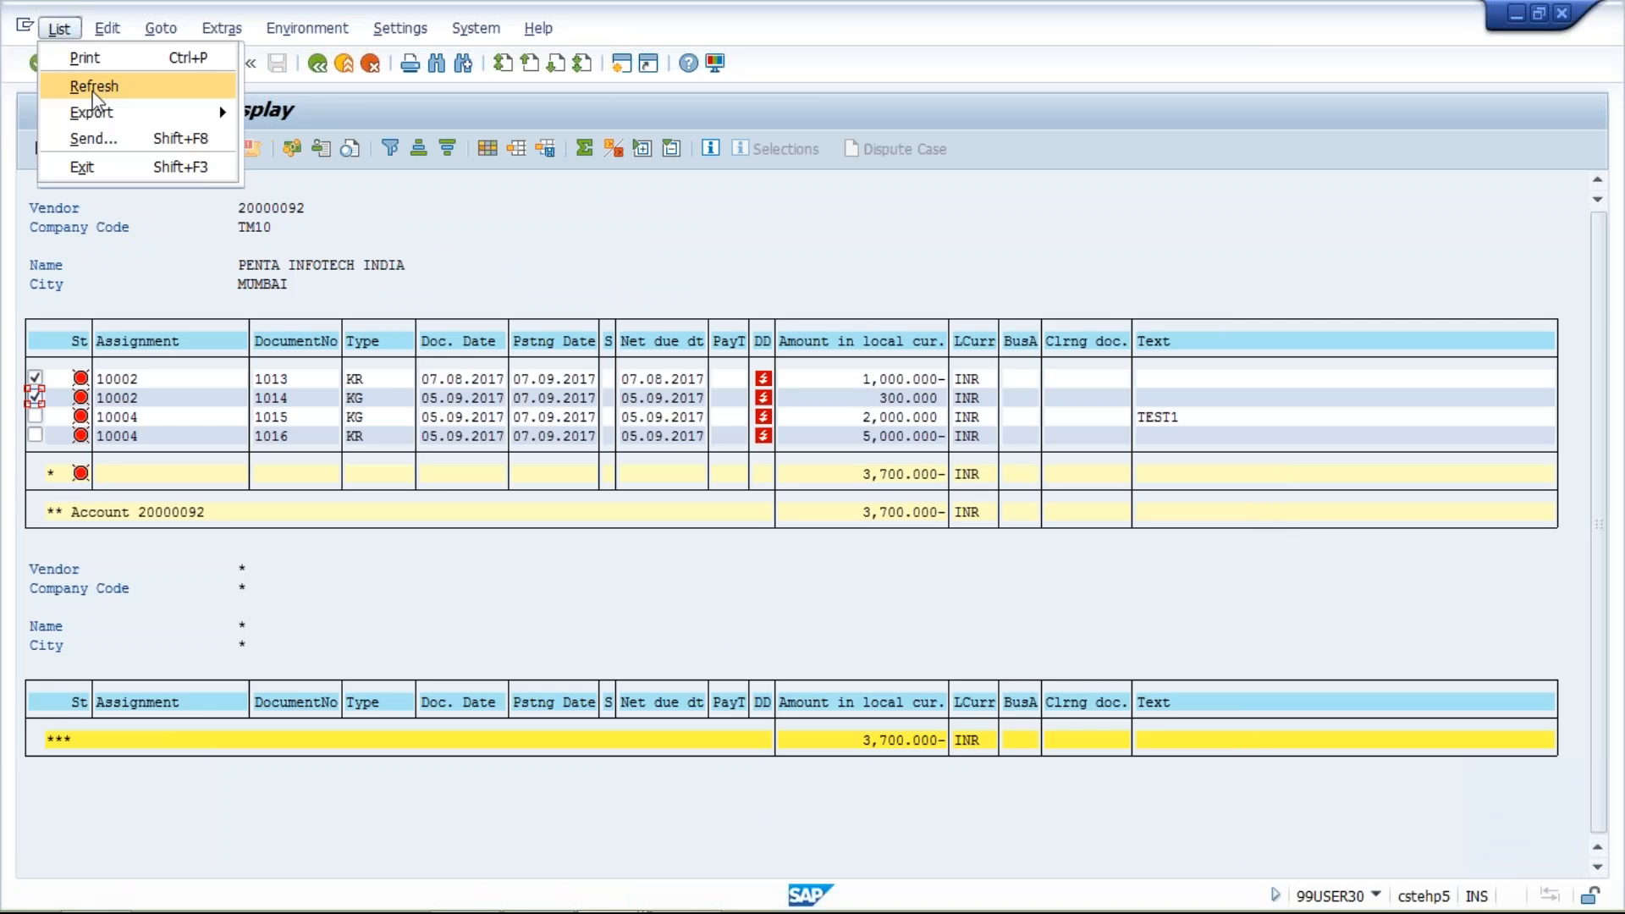
click(665, 246)
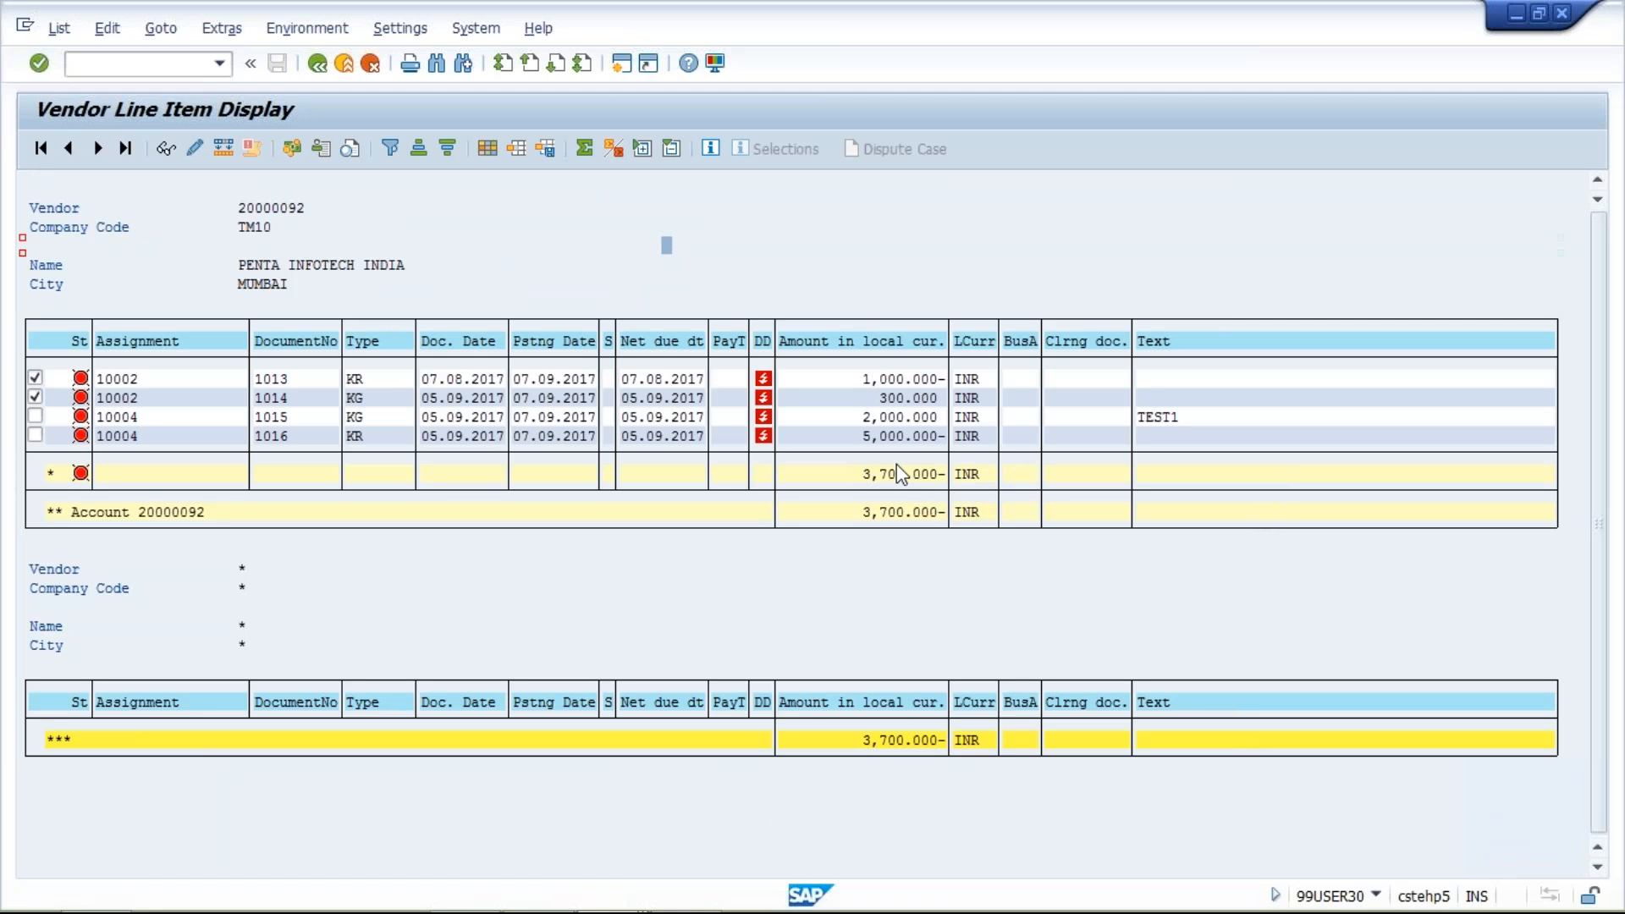
click(58, 30)
click(85, 80)
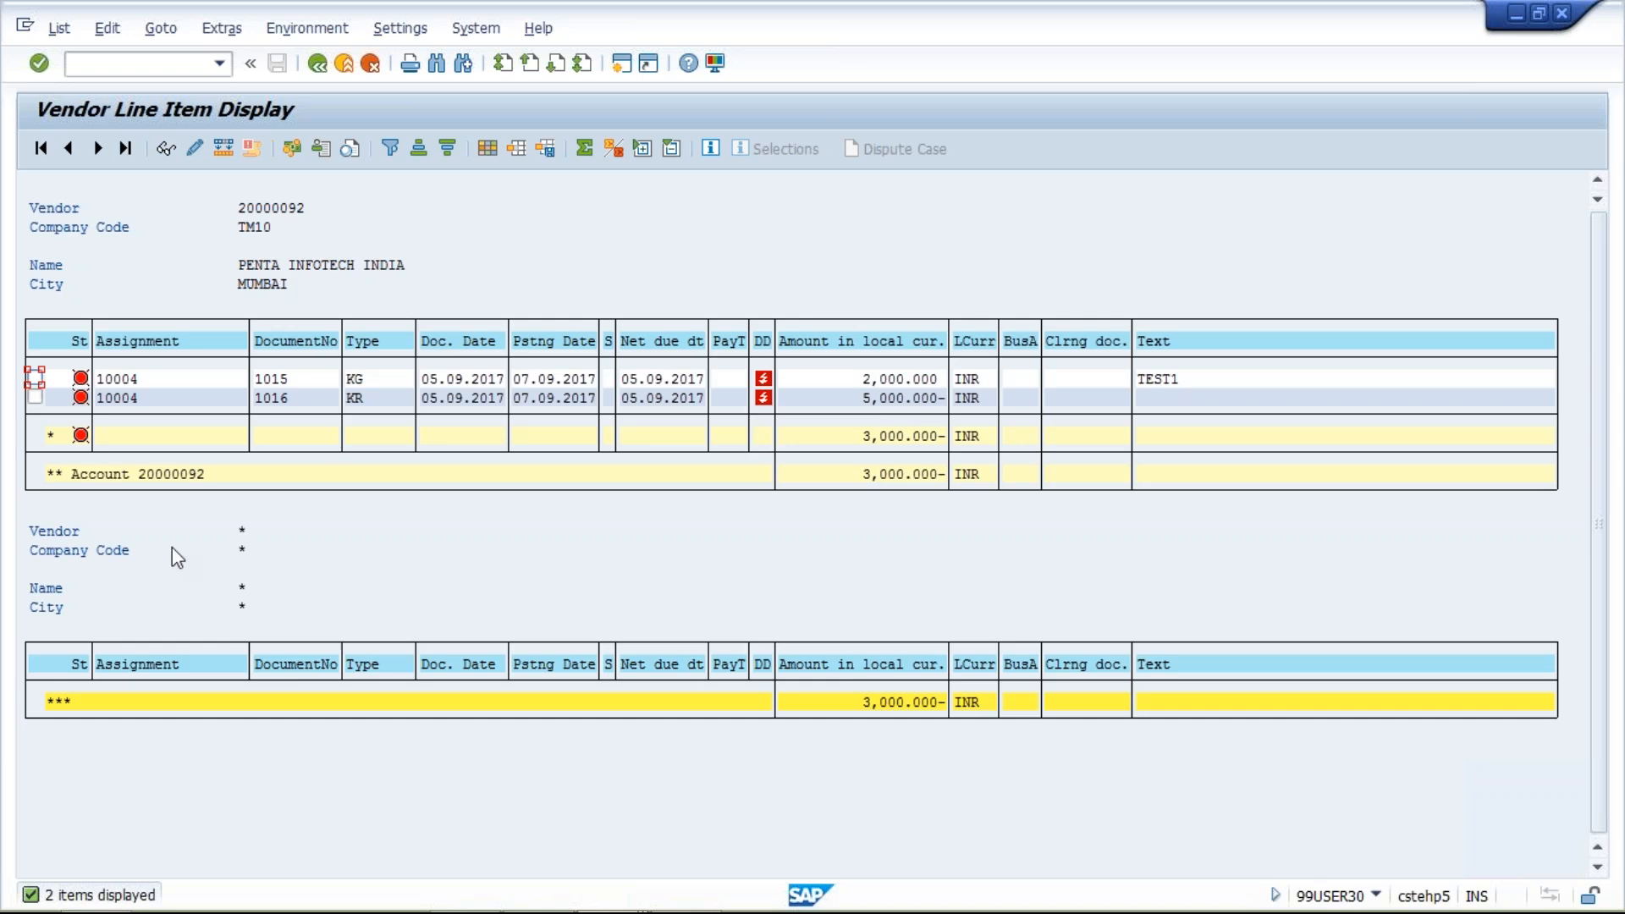
Display the vendor's cleared items in company code TM10 and return to the selection screen.
click(318, 65)
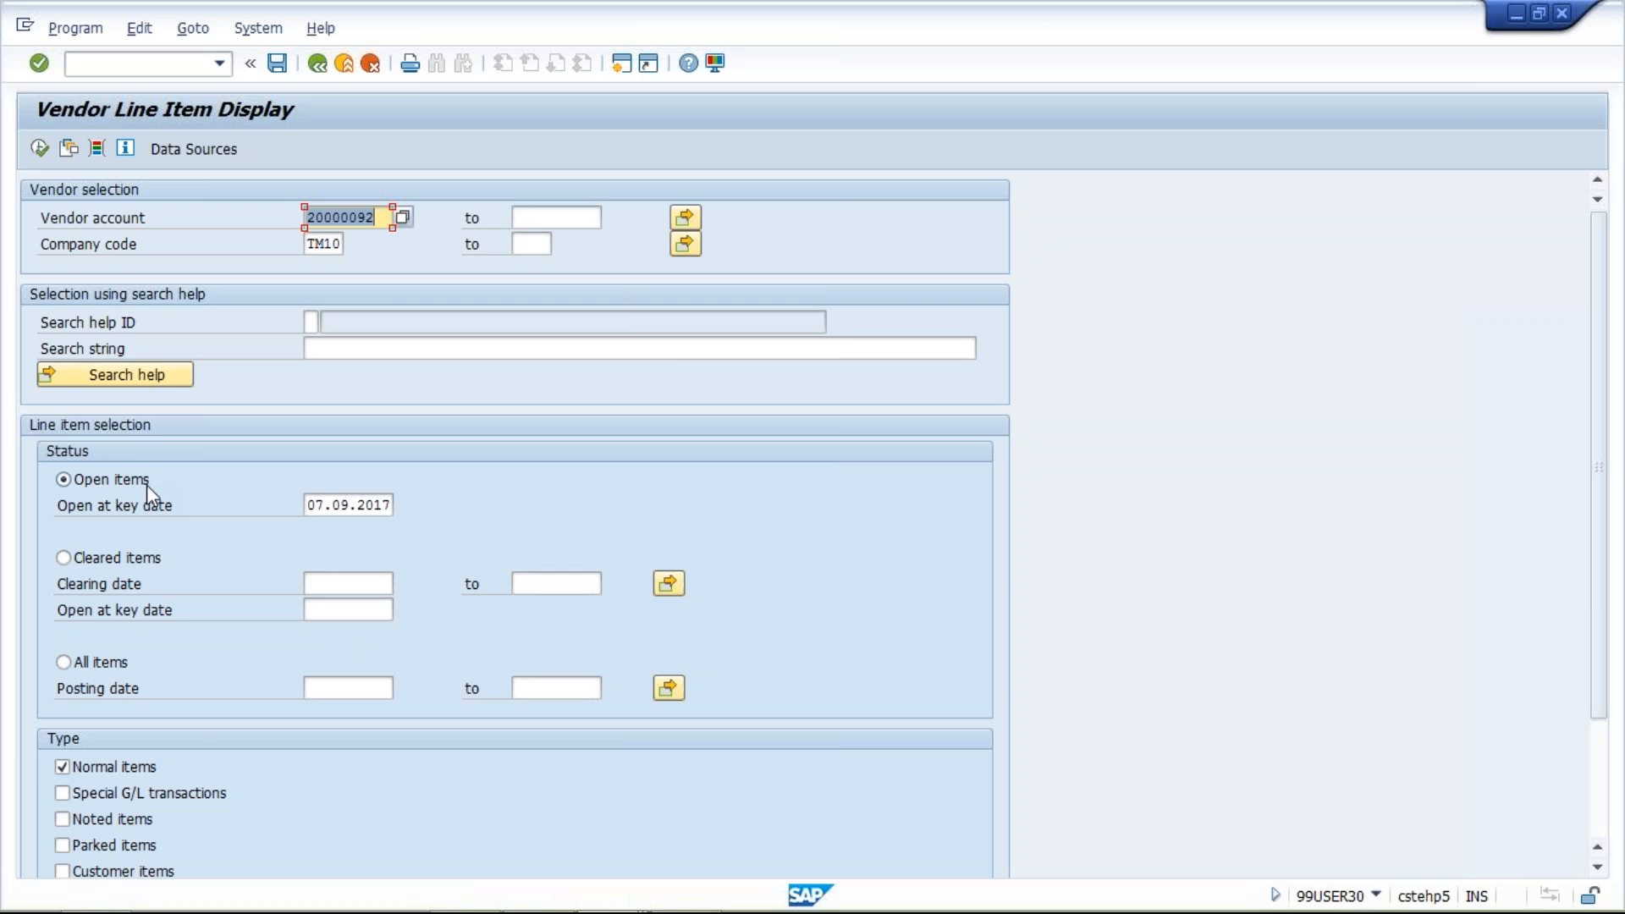
click(63, 558)
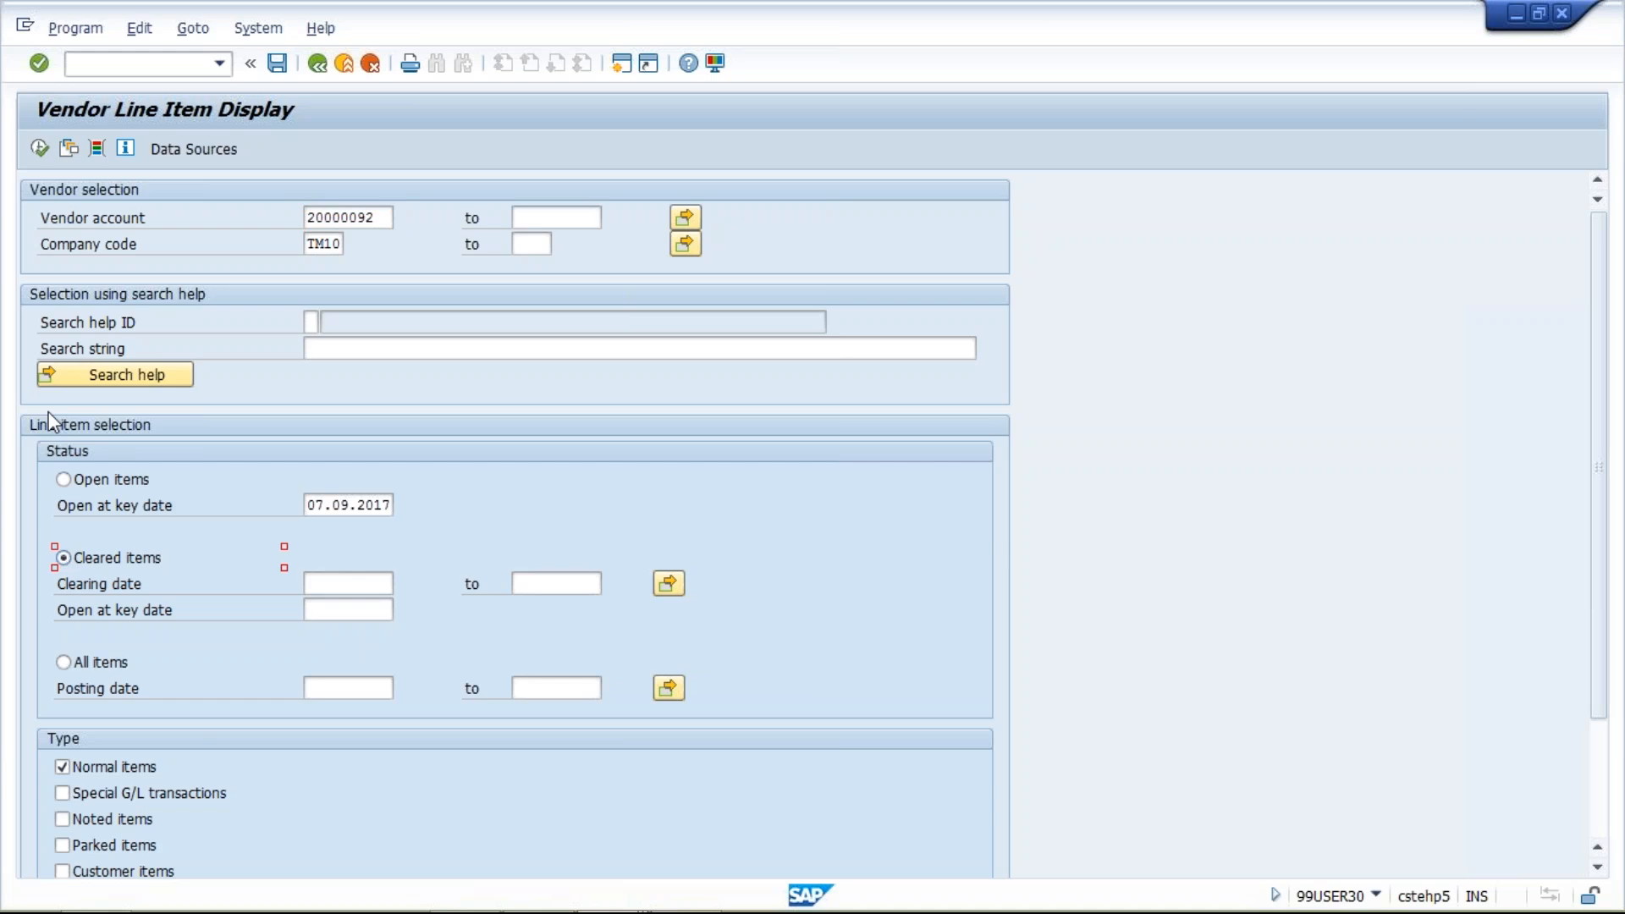
click(40, 149)
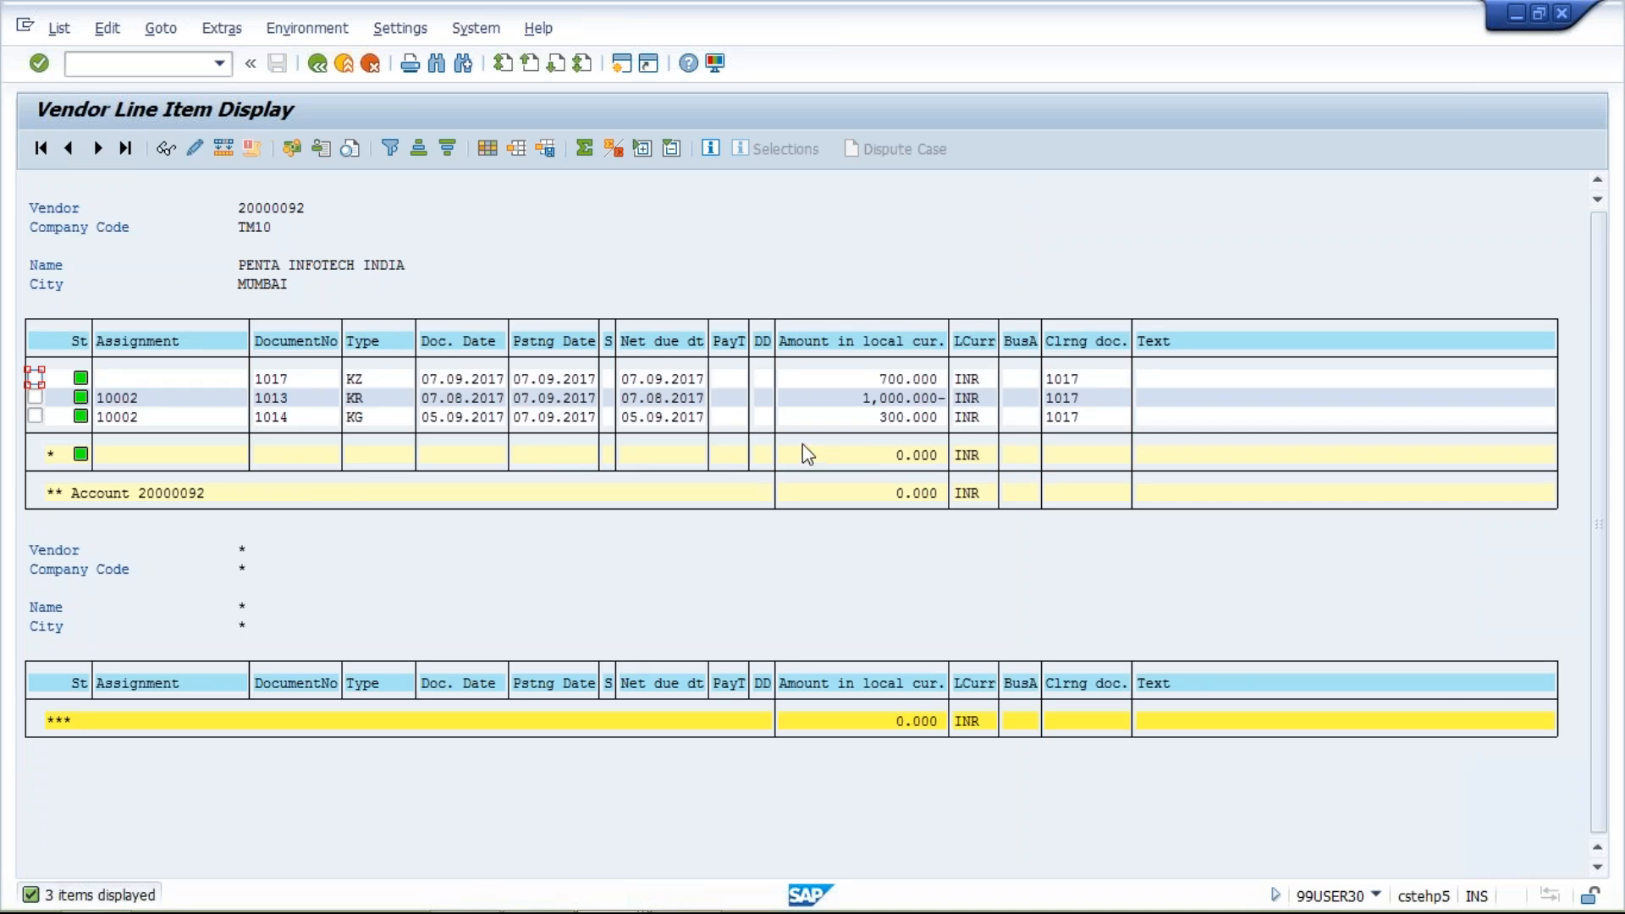
click(317, 63)
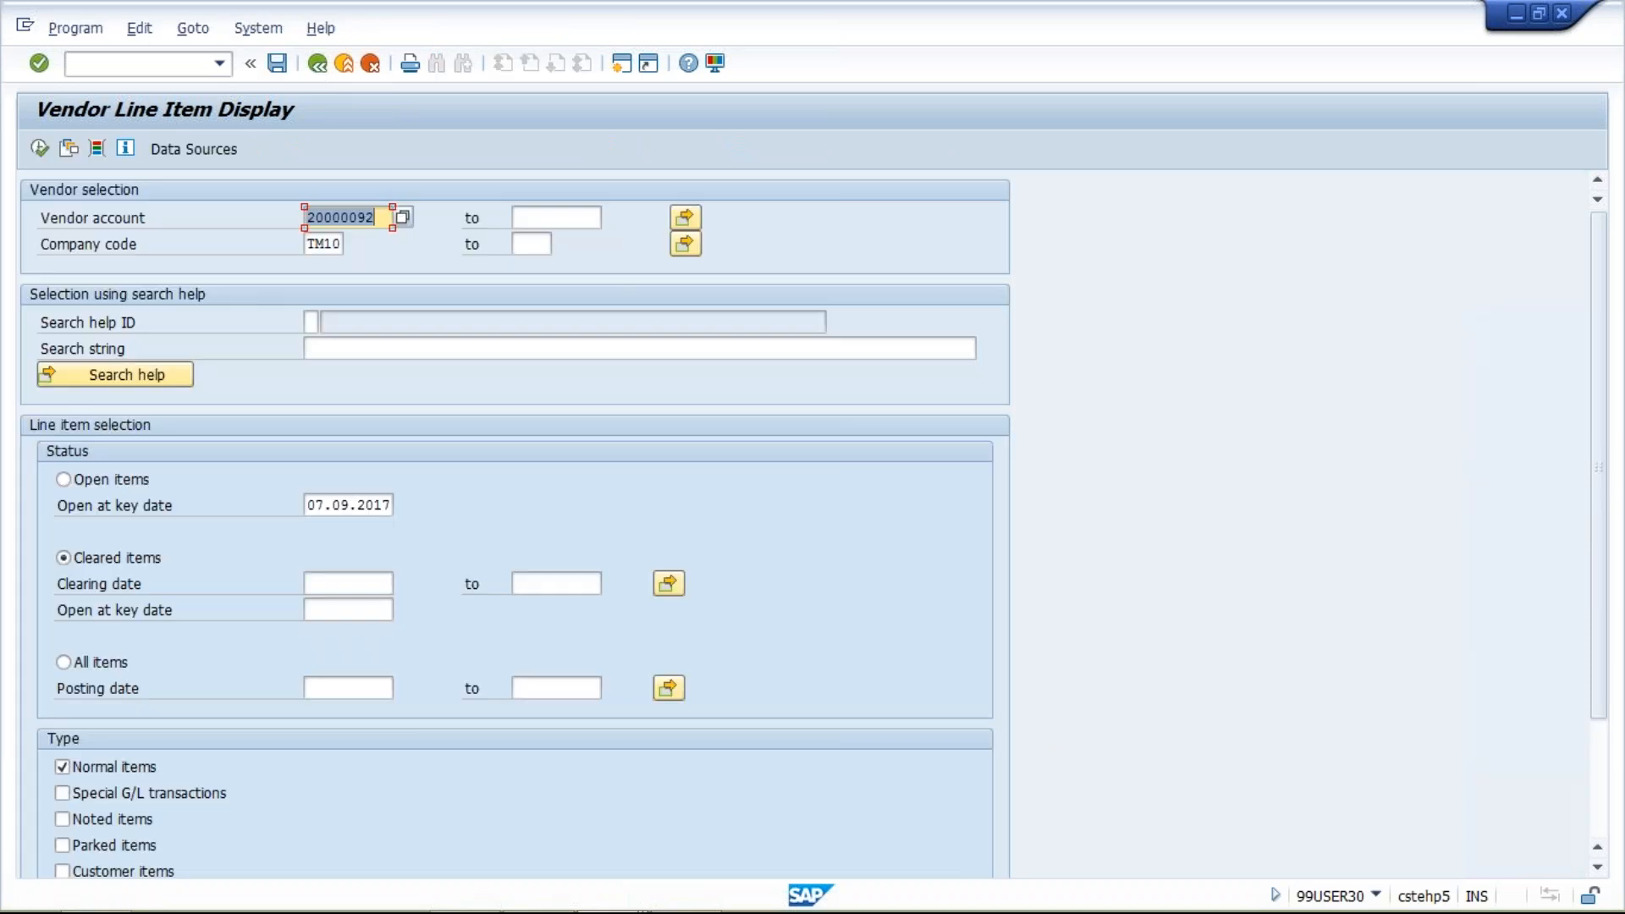
Display all items of the vendor in company code TM10 and examine the cleared invoice, credit memo and payment lines.
click(64, 661)
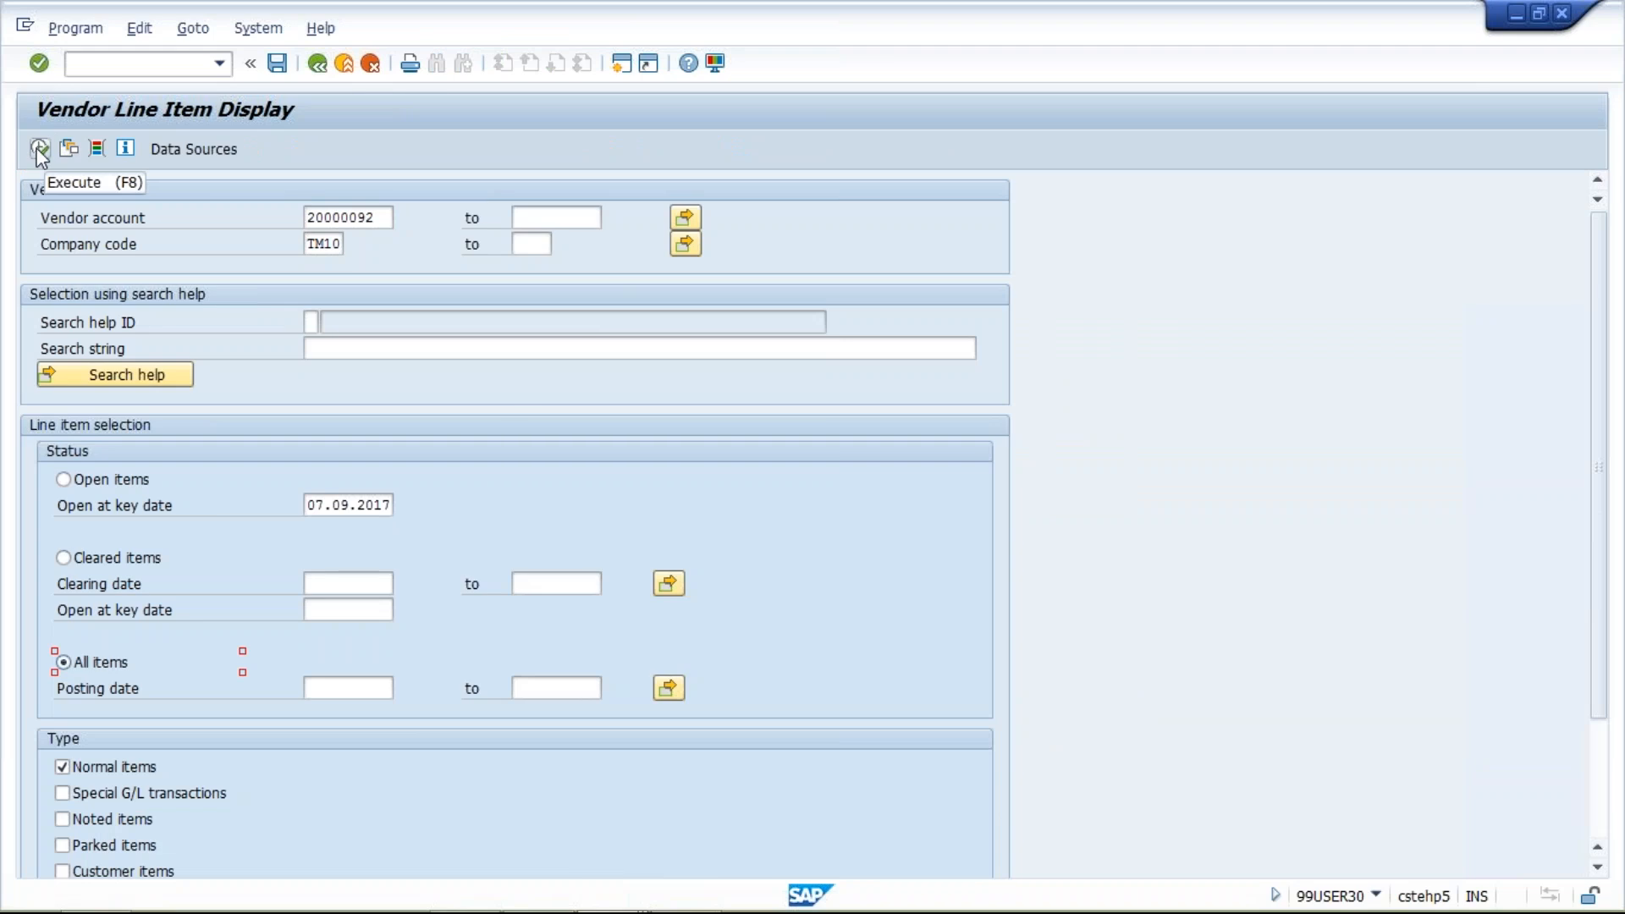
click(39, 150)
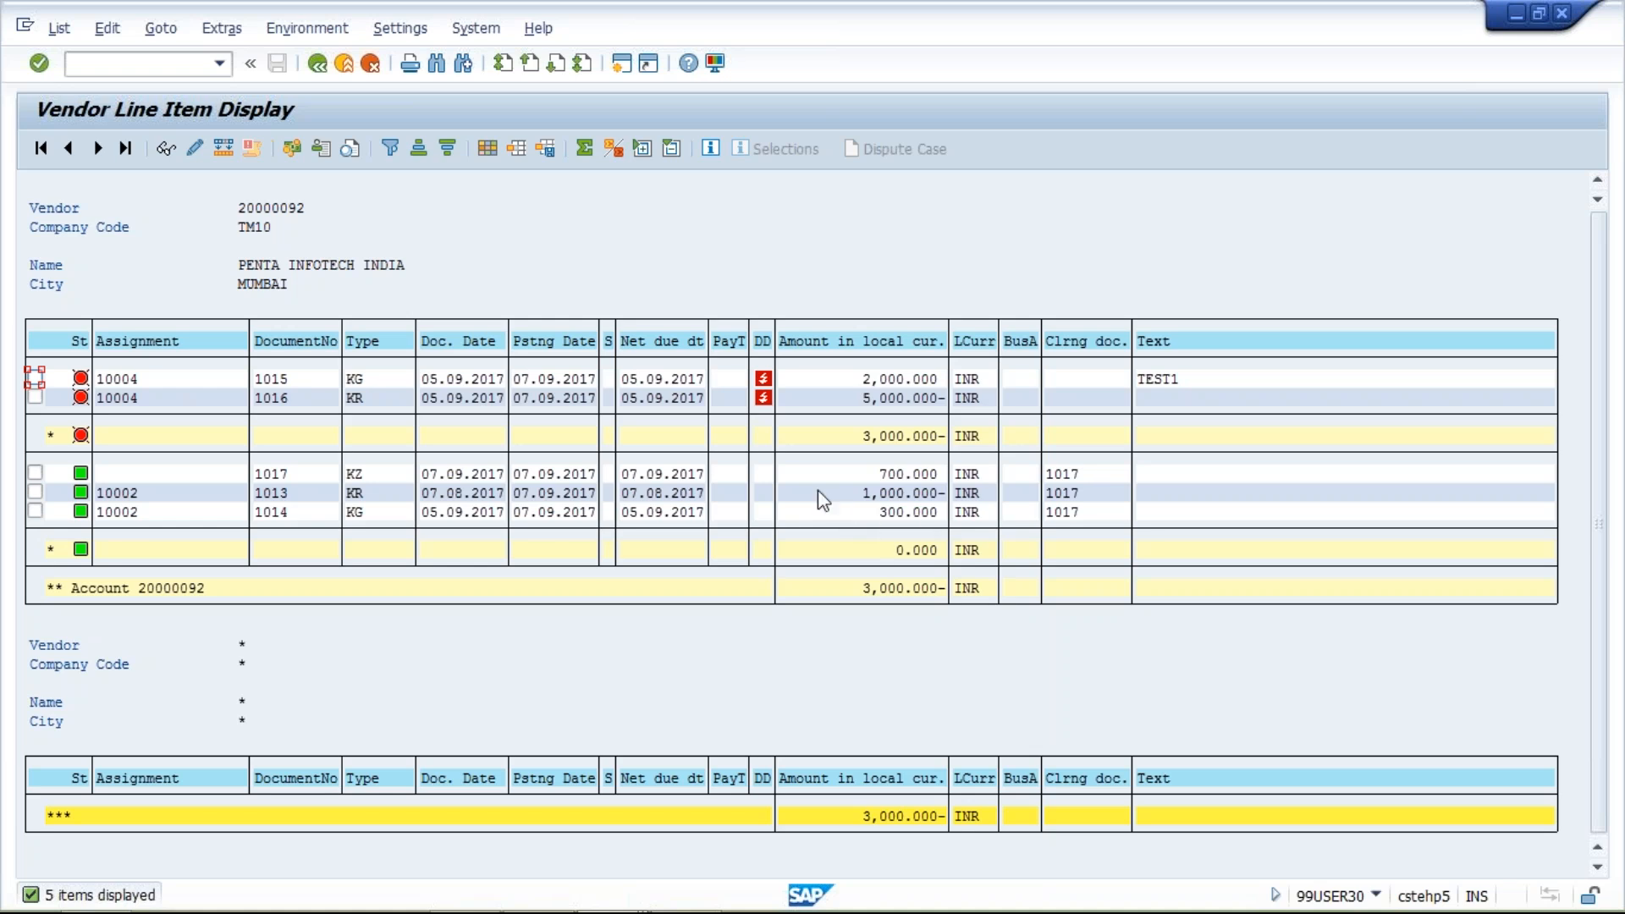
click(365, 495)
click(391, 518)
click(832, 518)
click(399, 476)
Select the cleared items 1013, 1014 and 1017 and compare their local currency amounts and document types.
click(35, 494)
click(36, 473)
click(841, 498)
click(846, 517)
click(851, 472)
click(377, 493)
click(378, 517)
click(372, 470)
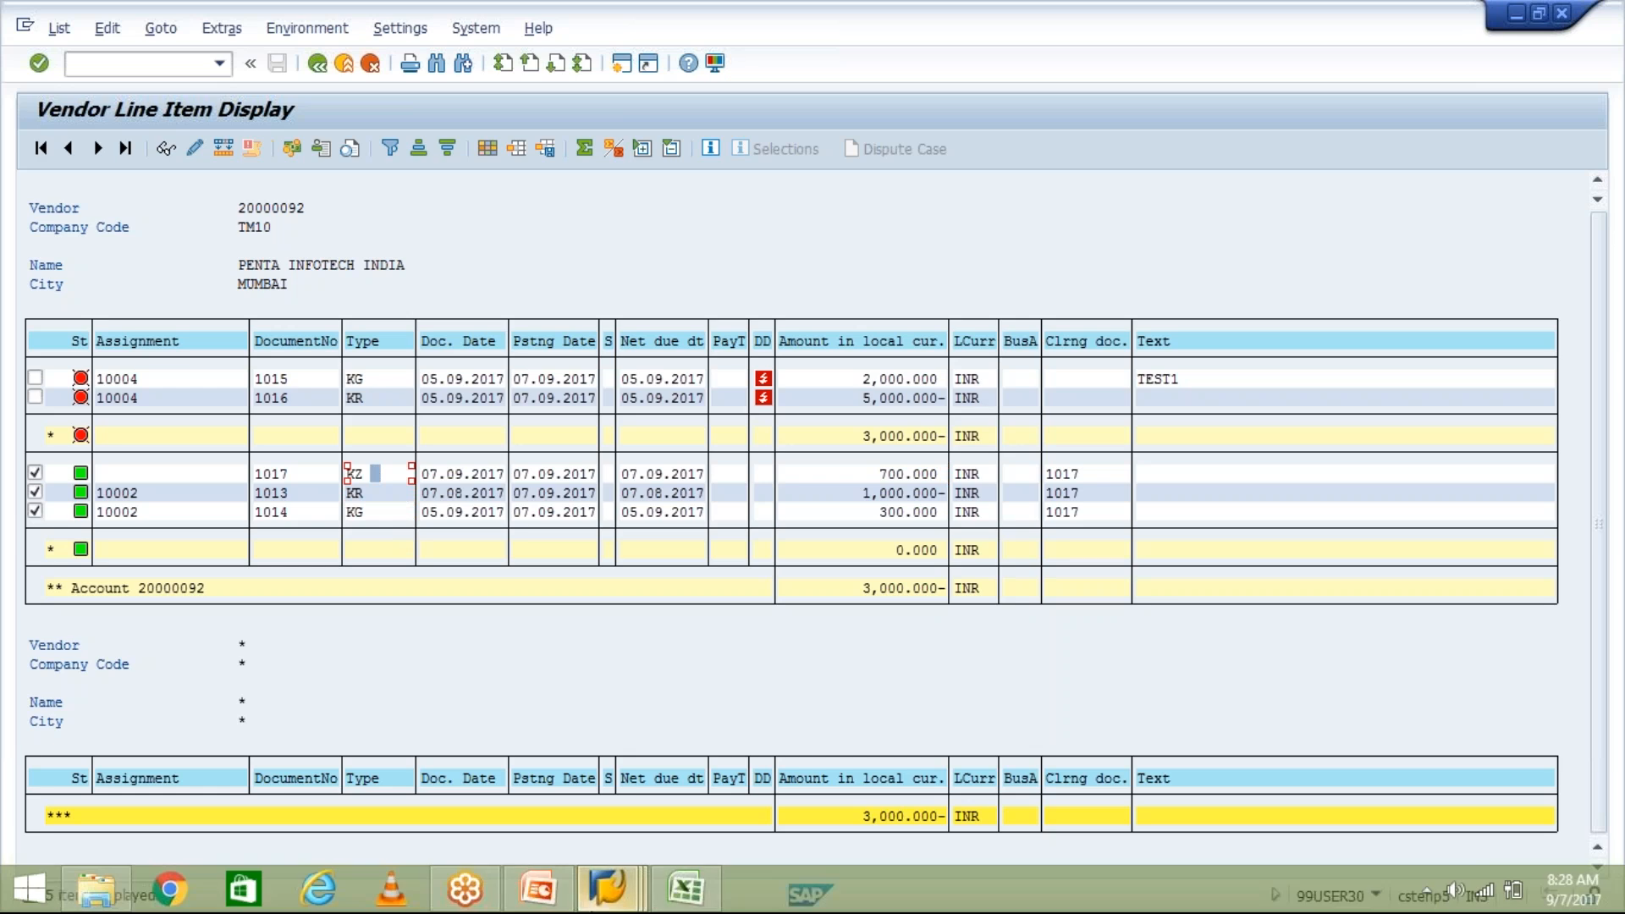
Switch to the Post Outgoing Payments session, open transaction OBA7 and position the document types list at KR.
click(607, 889)
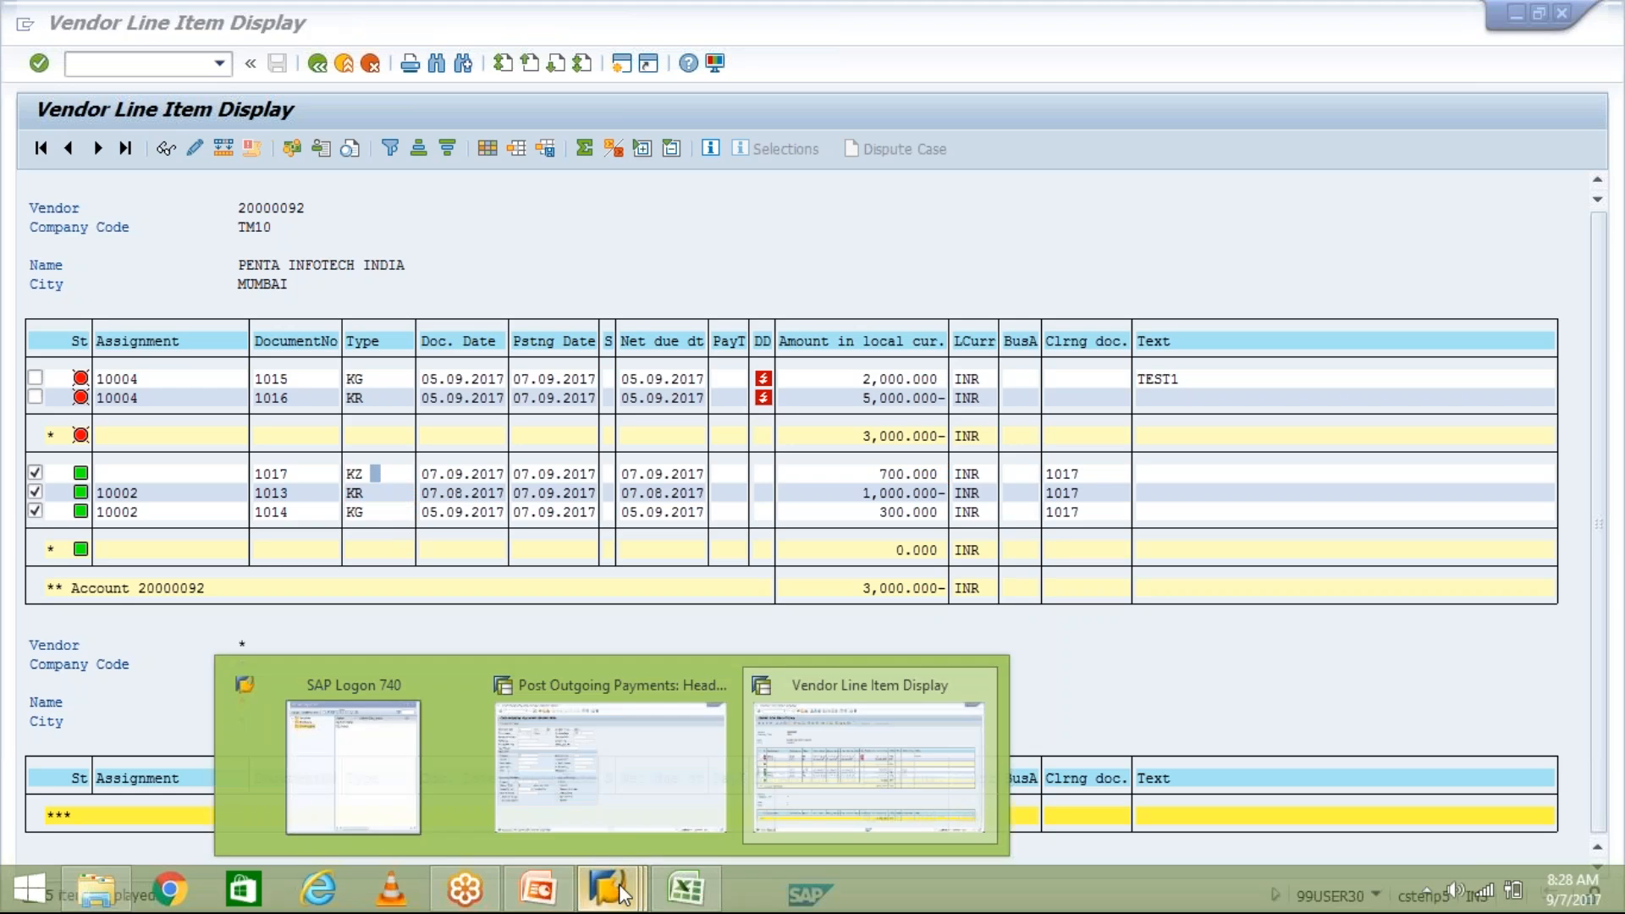
click(720, 791)
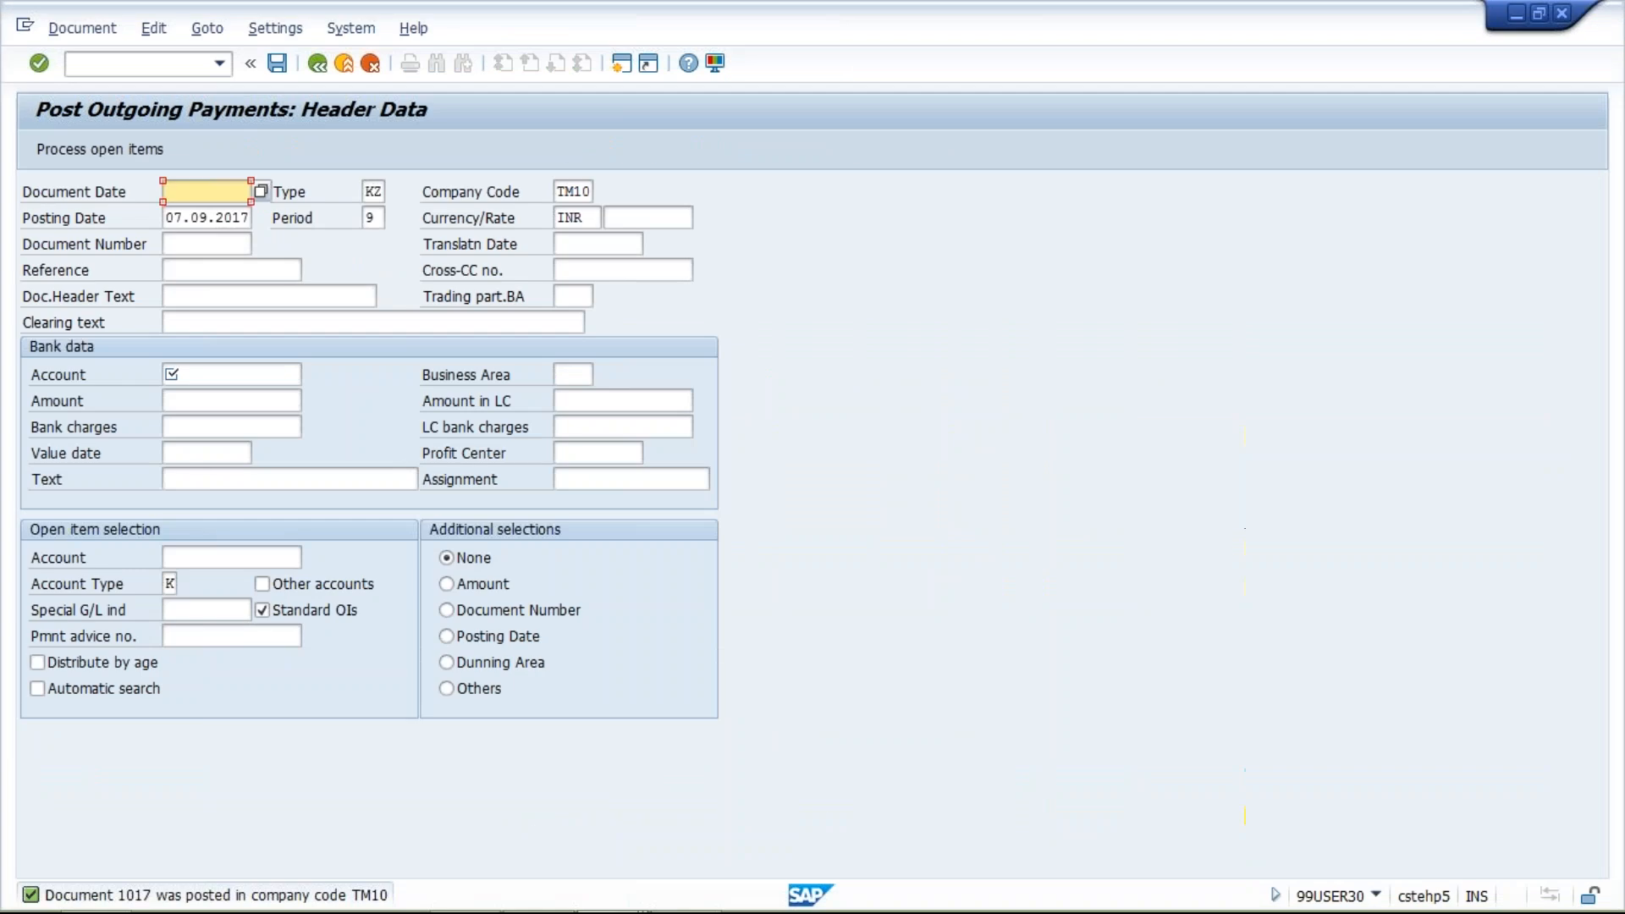
click(136, 64)
text(/NOB)
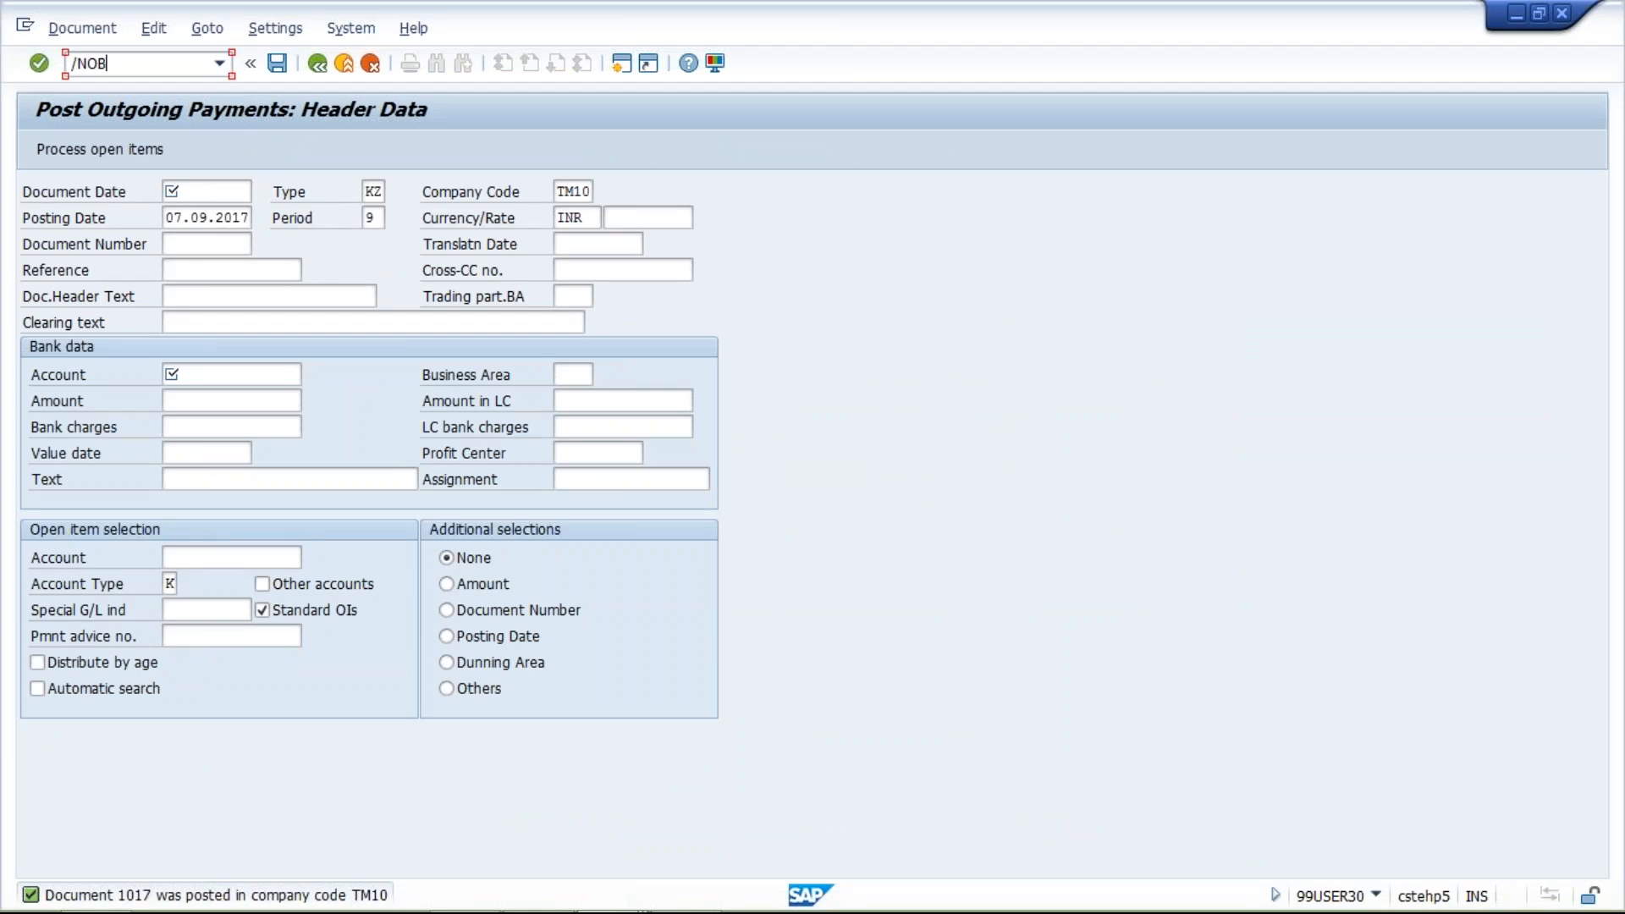
text(A7)
key(Return)
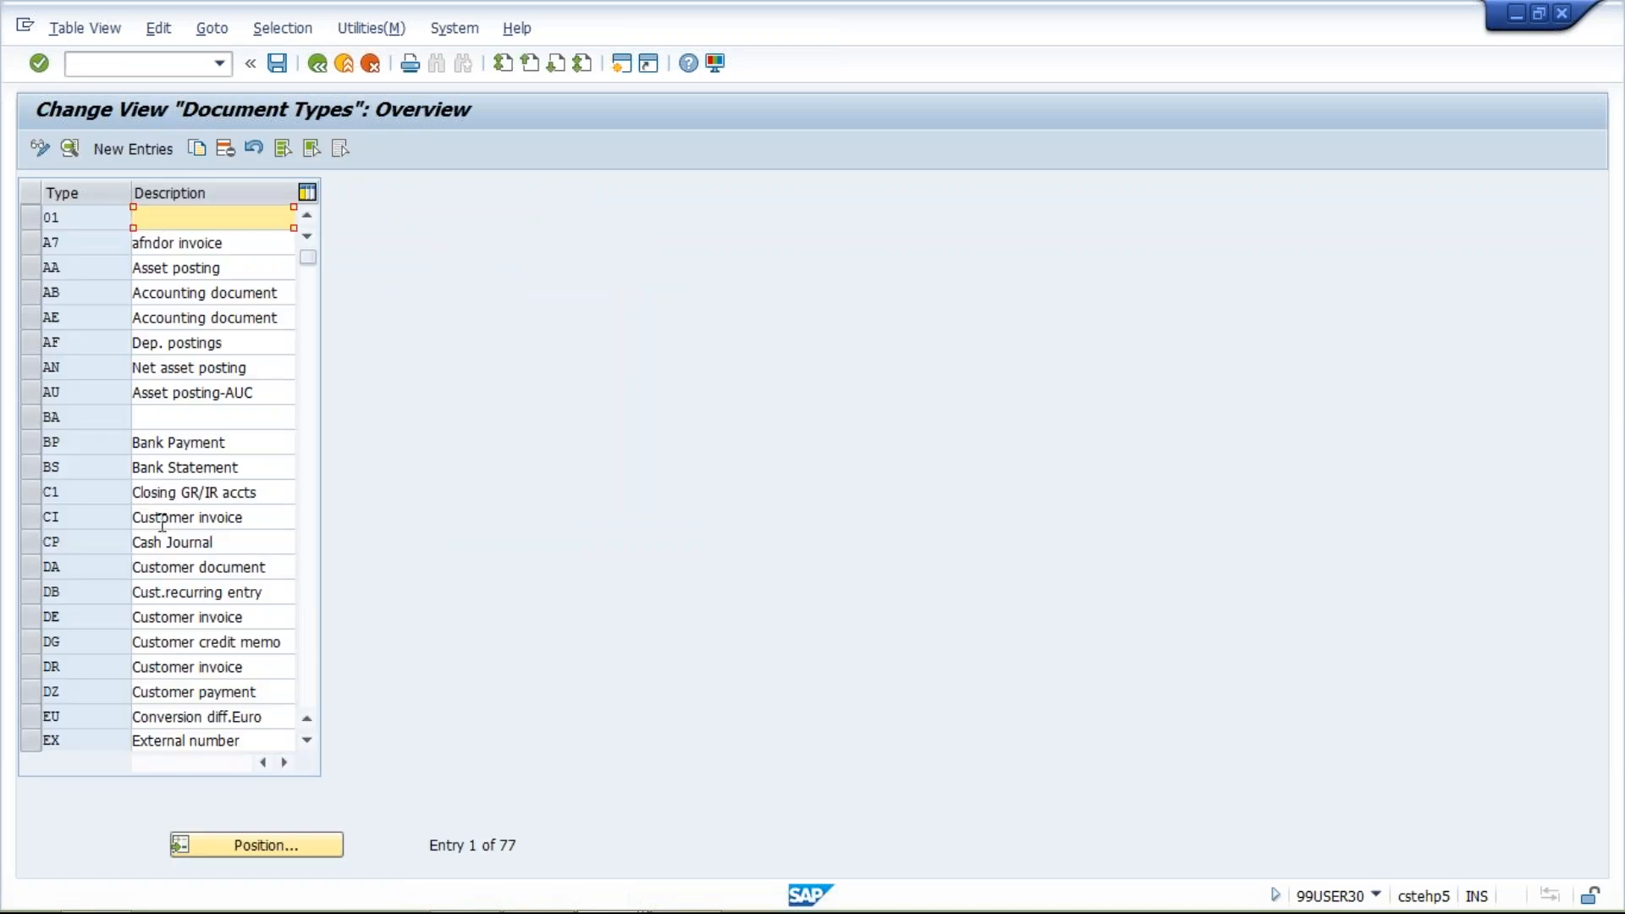
click(276, 846)
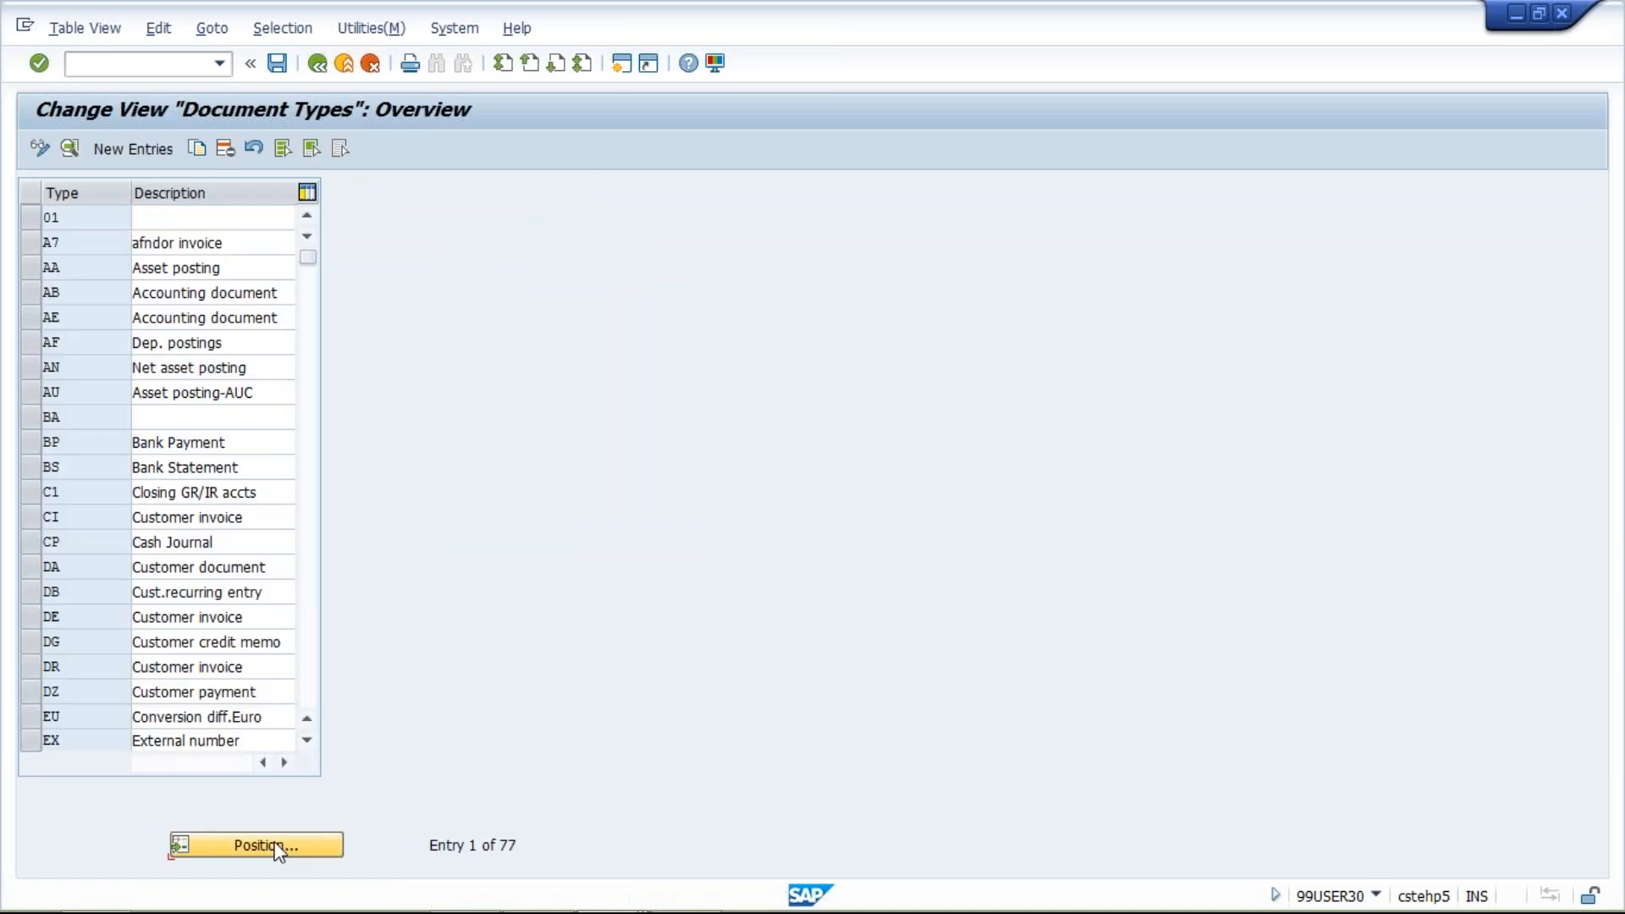
text(KR)
key(Return)
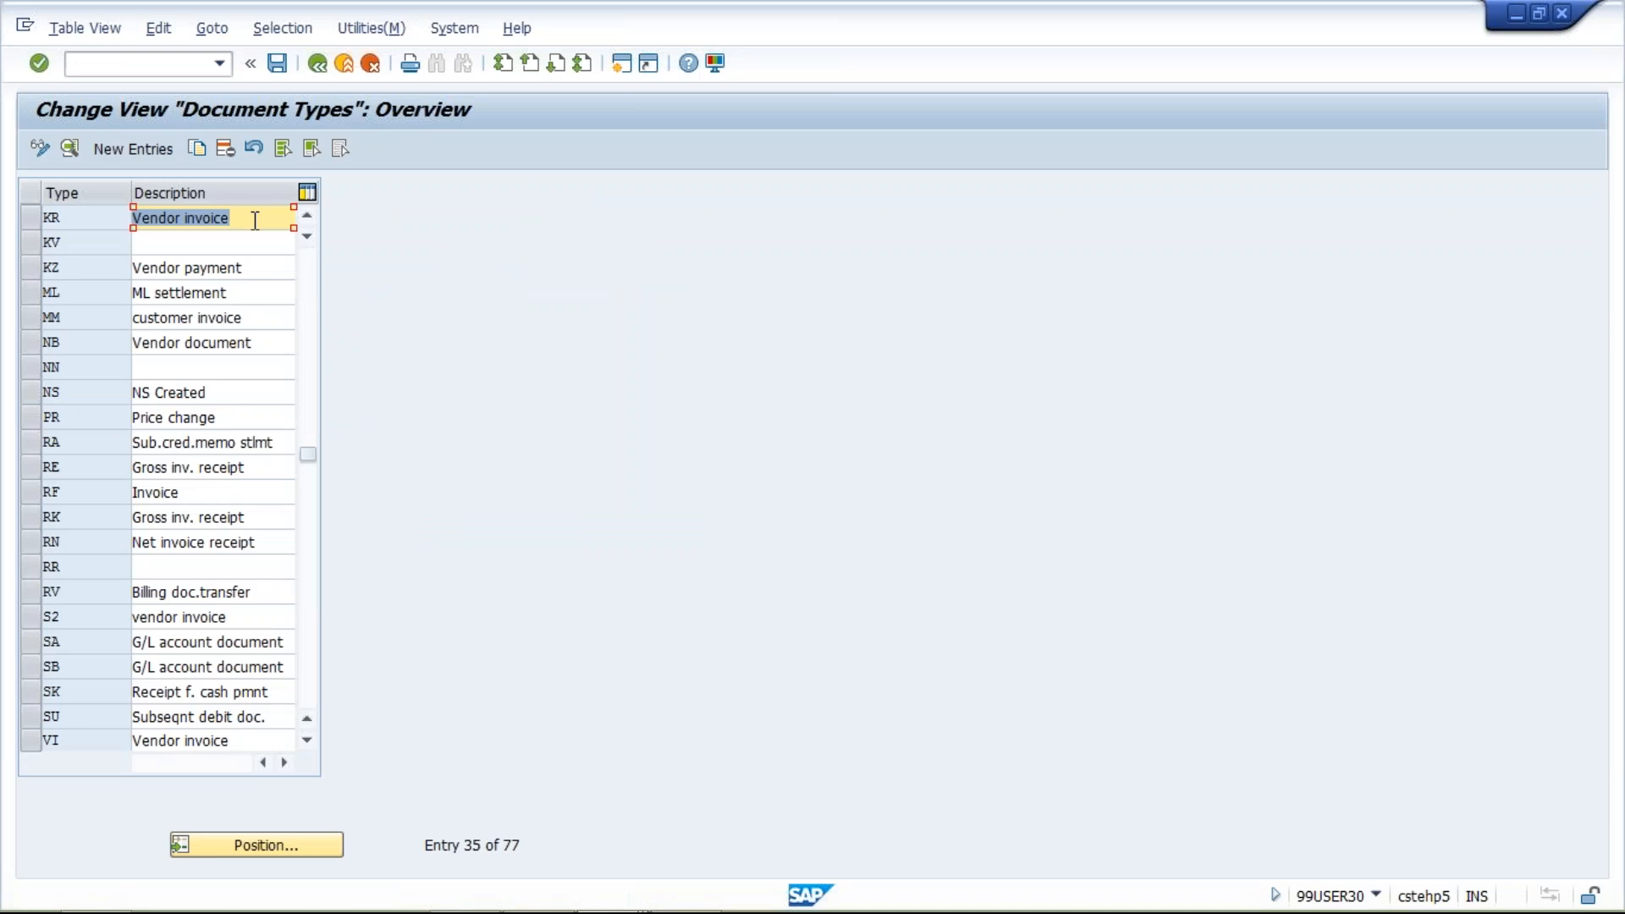
Locate and select document type KG, Vendor credit memo, in the document types list.
click(311, 214)
click(311, 213)
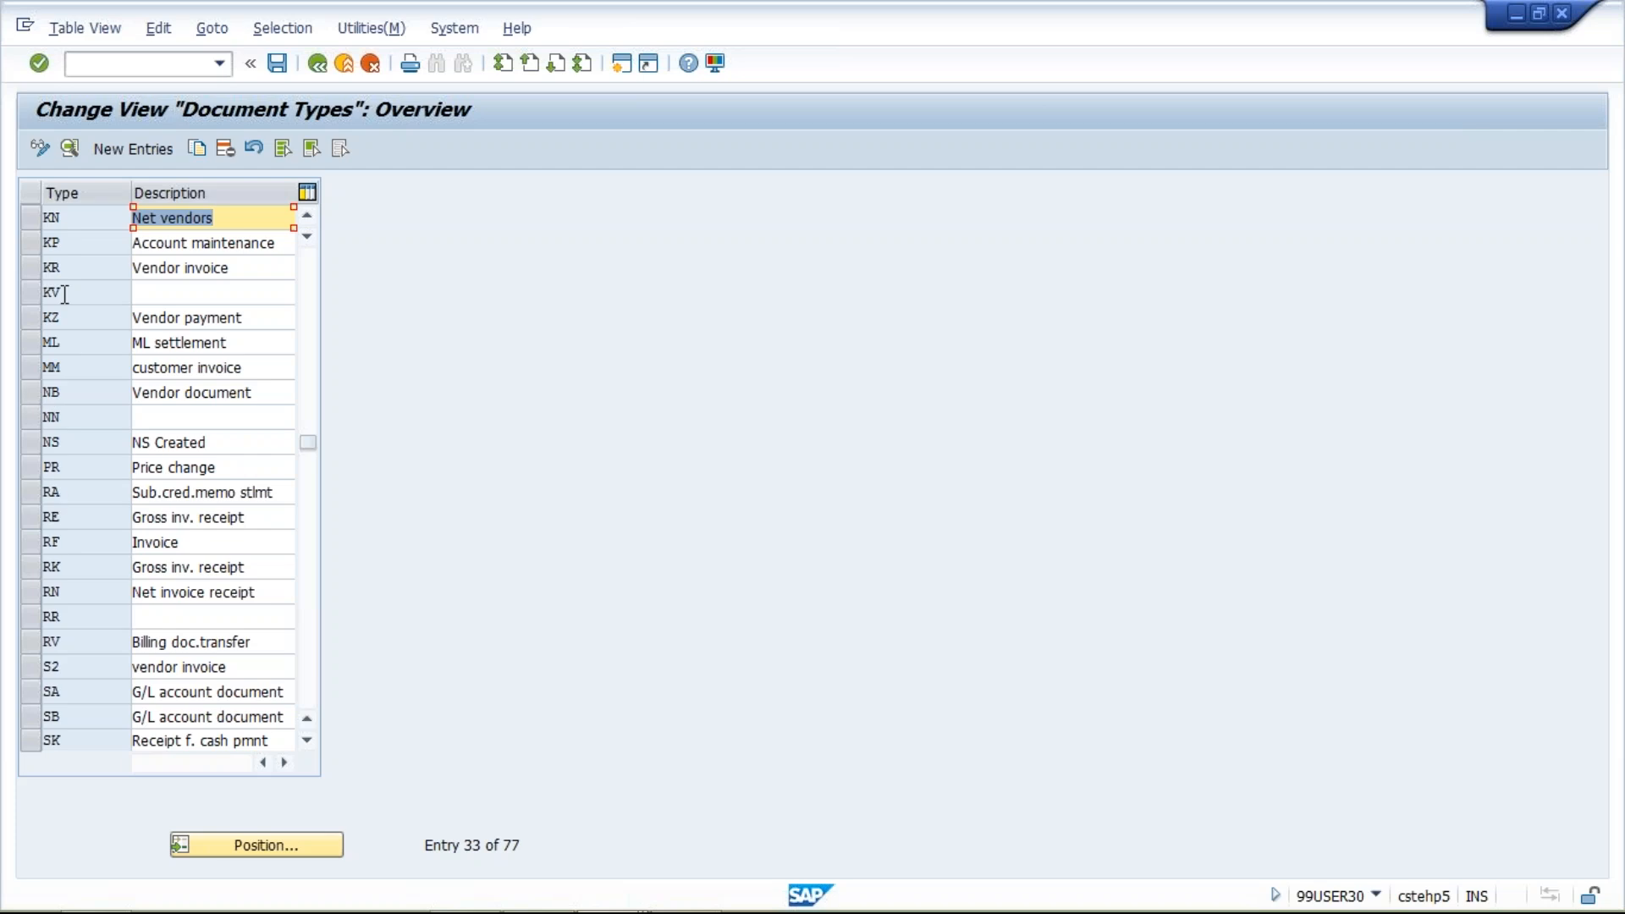
click(306, 261)
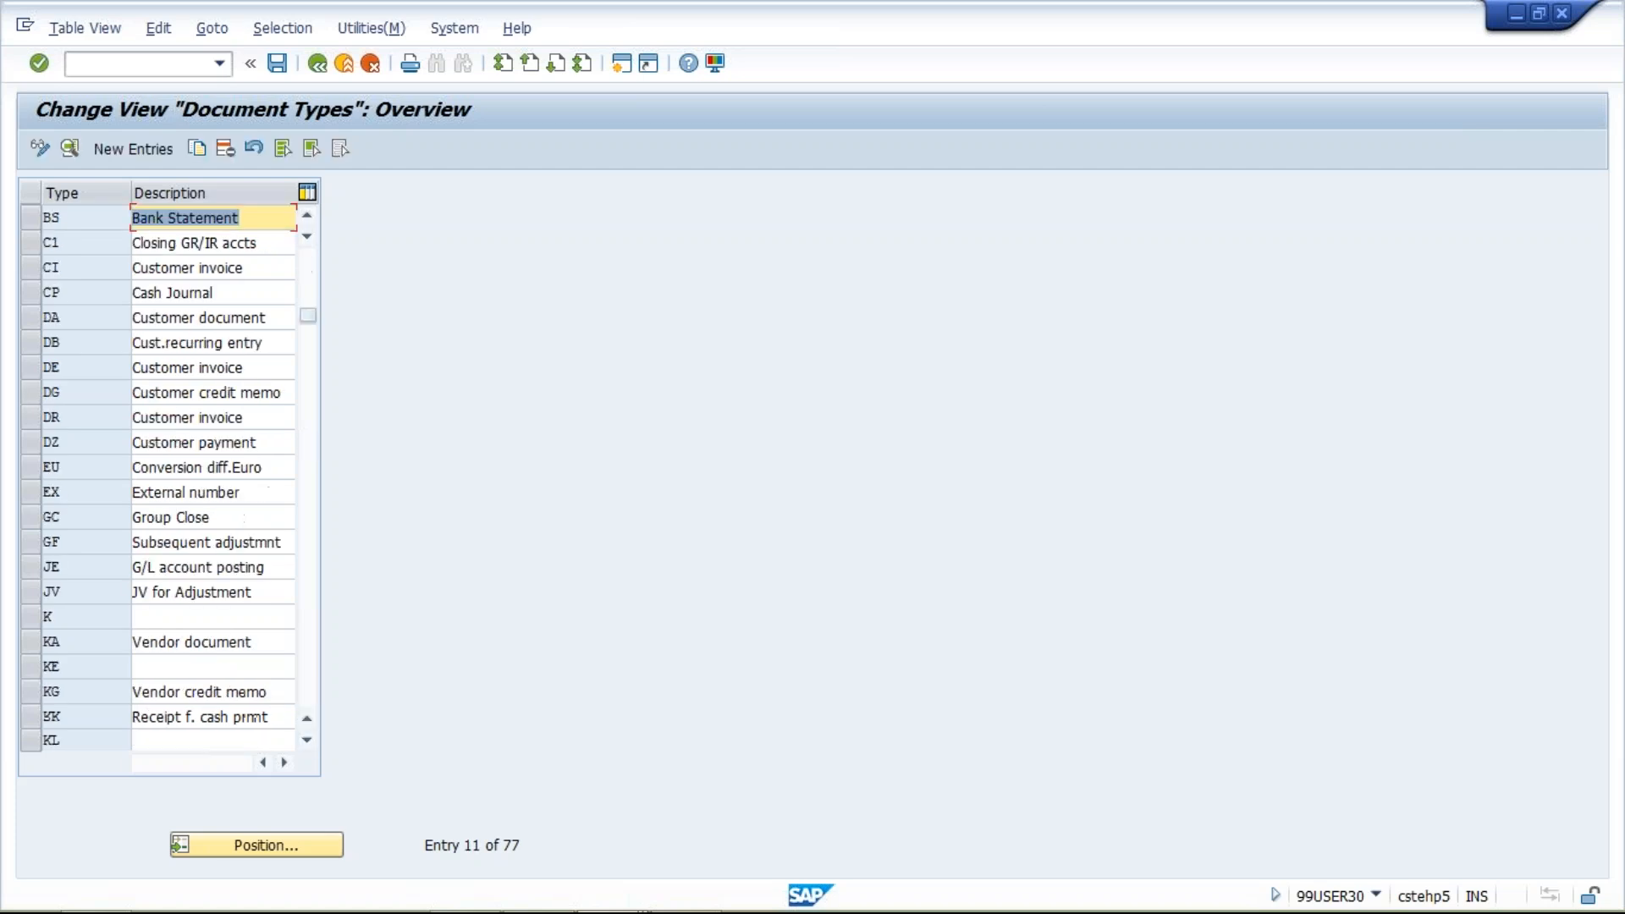
click(28, 692)
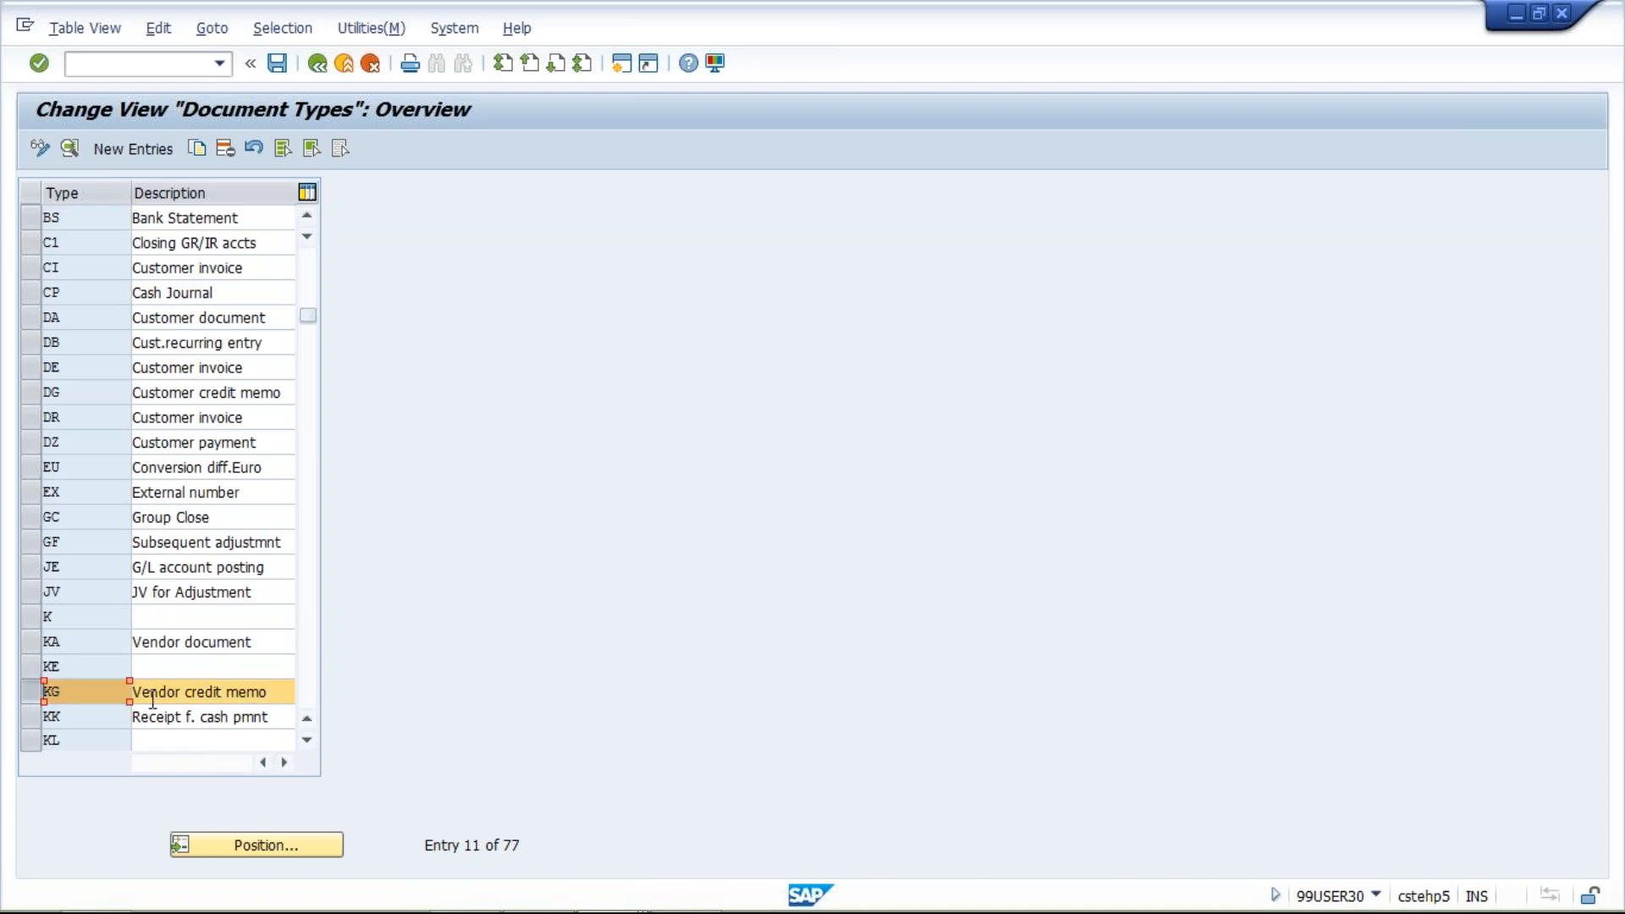
Locate and select document type KZ, Vendor payment, in the document types list.
click(307, 677)
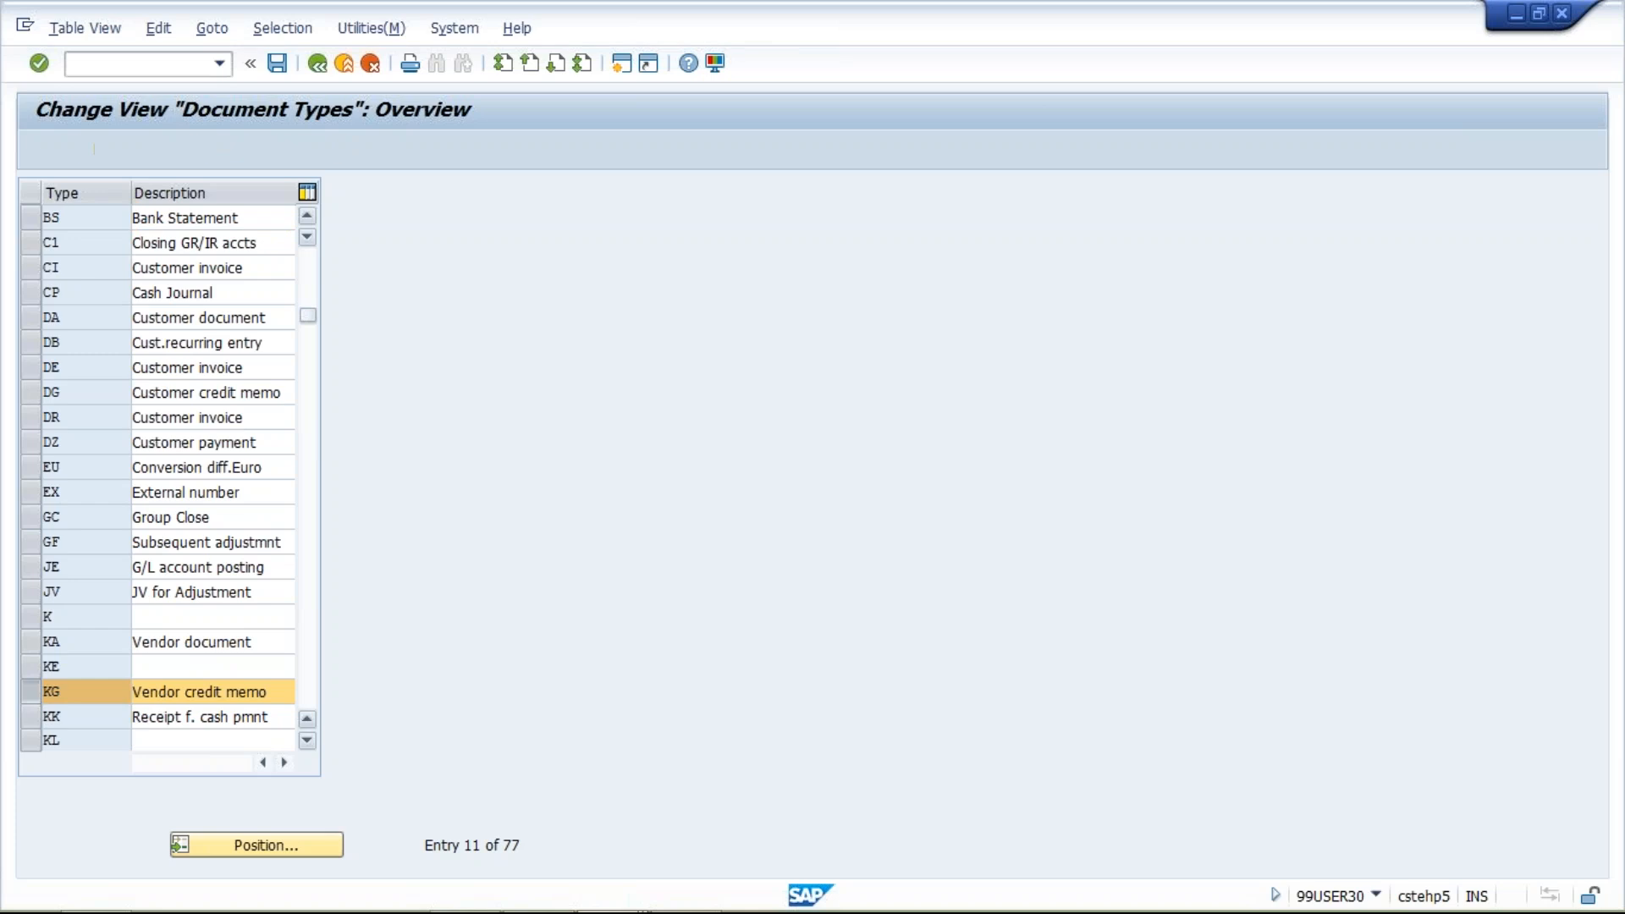
click(306, 677)
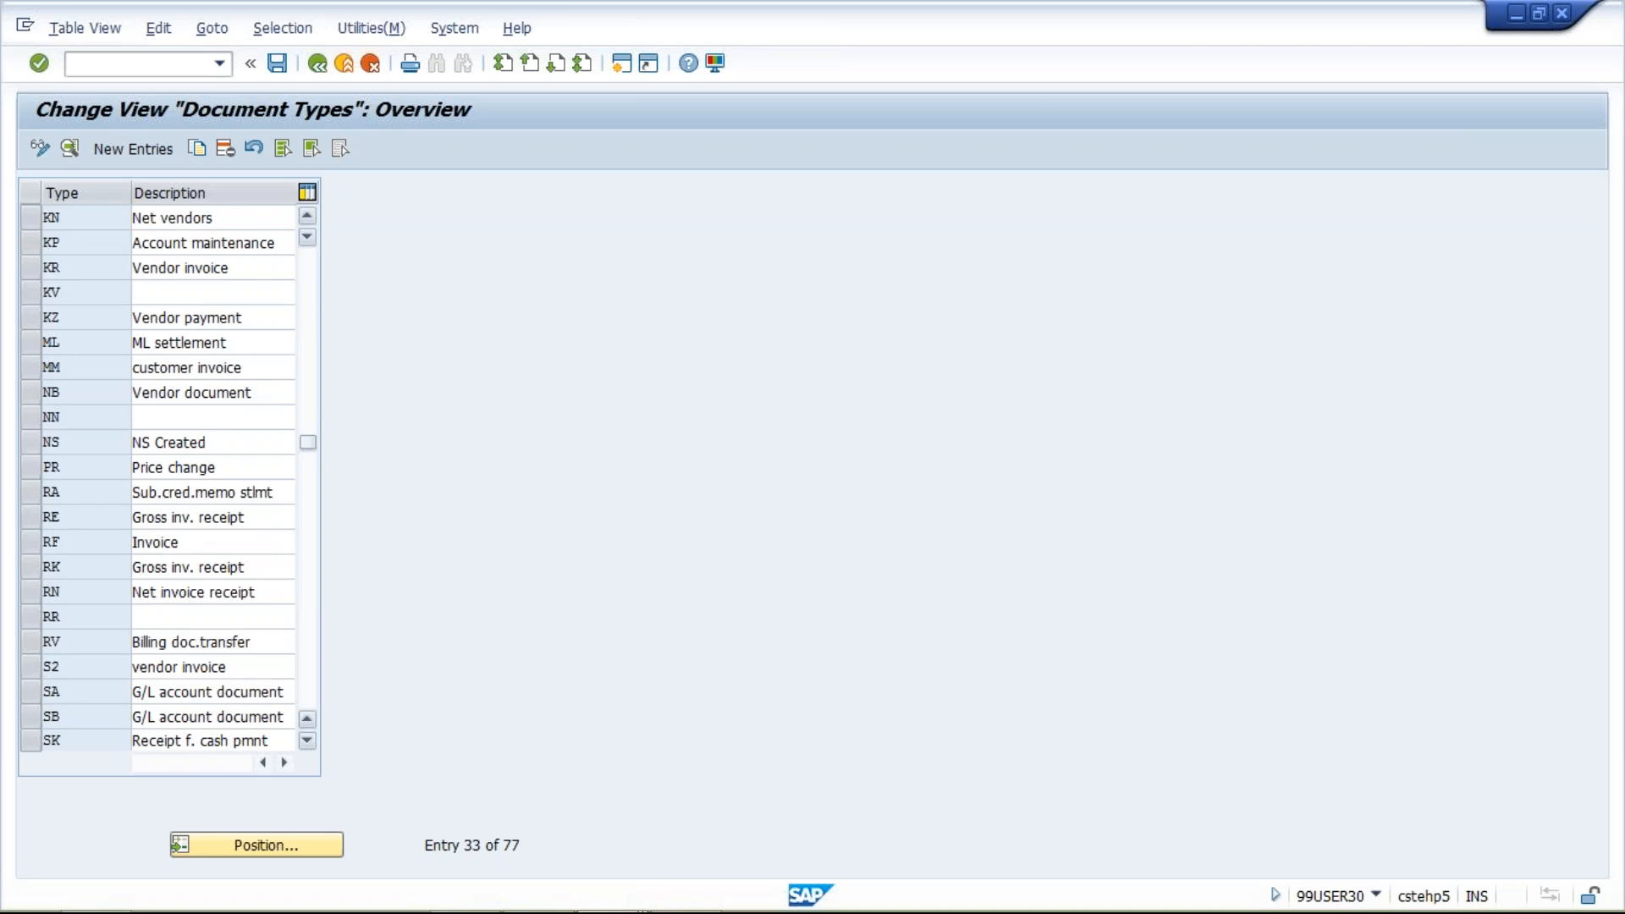
click(26, 316)
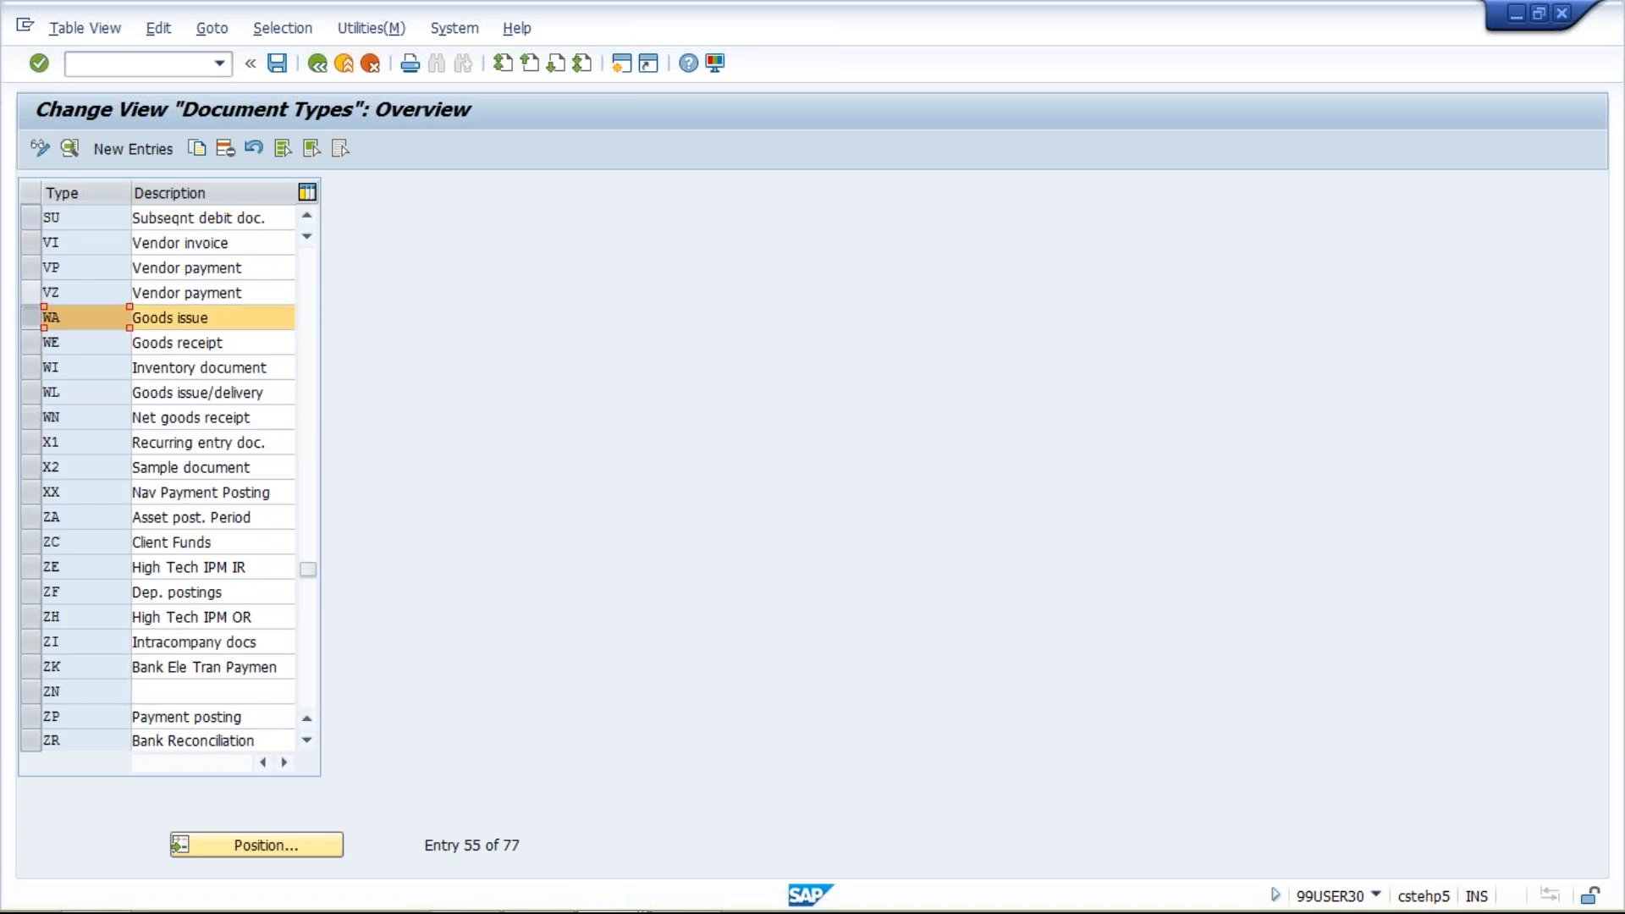
click(29, 316)
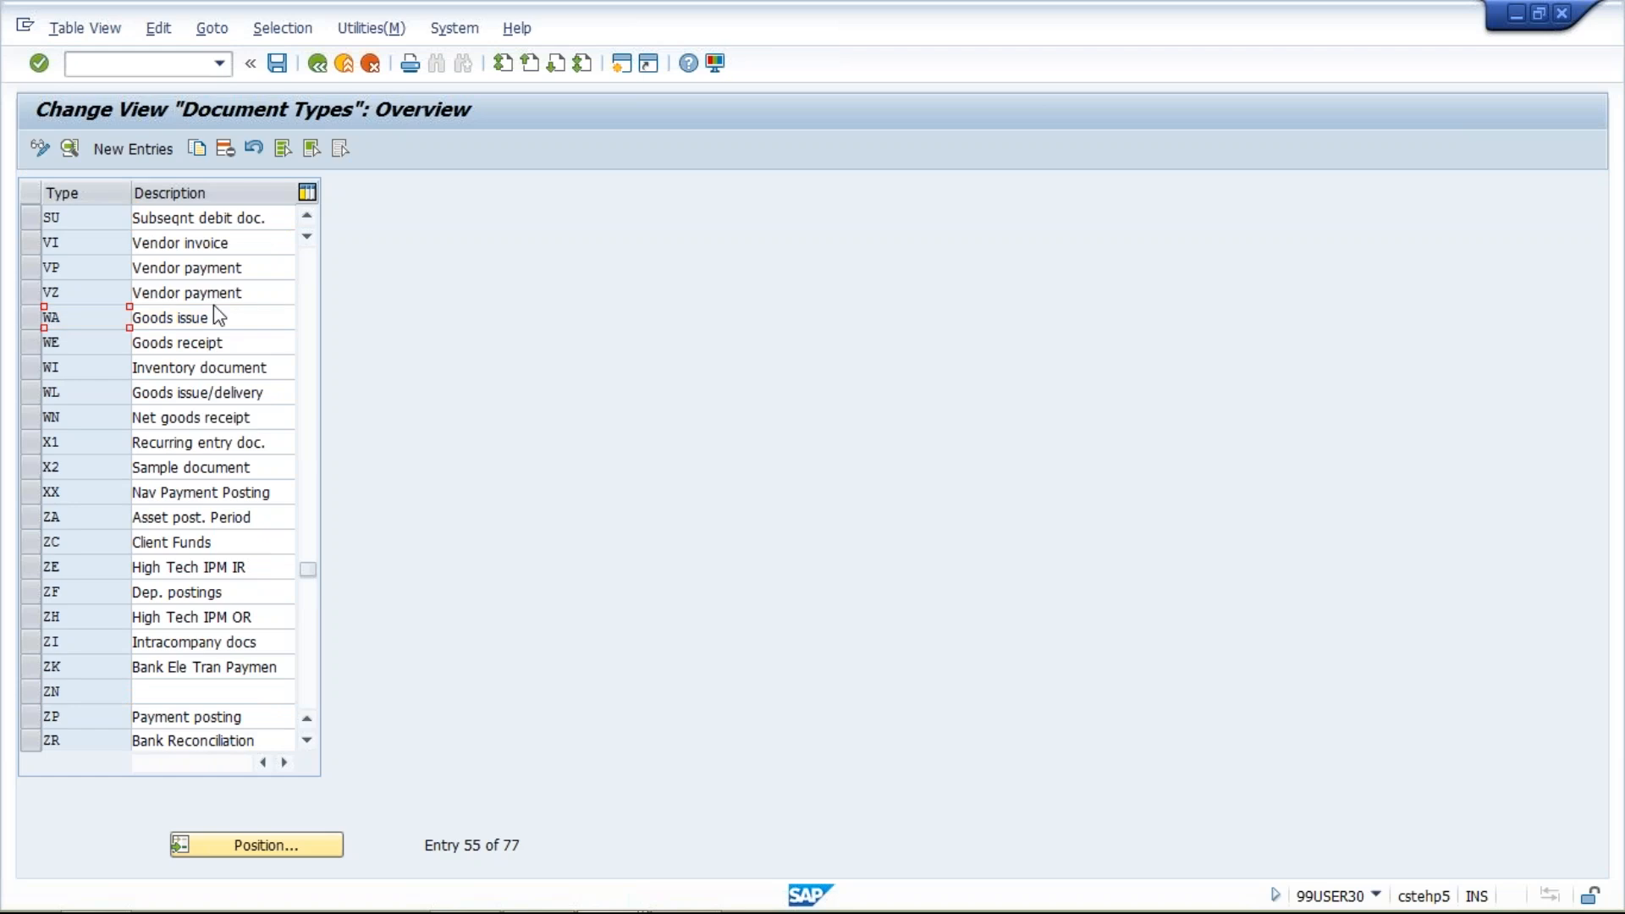
click(310, 334)
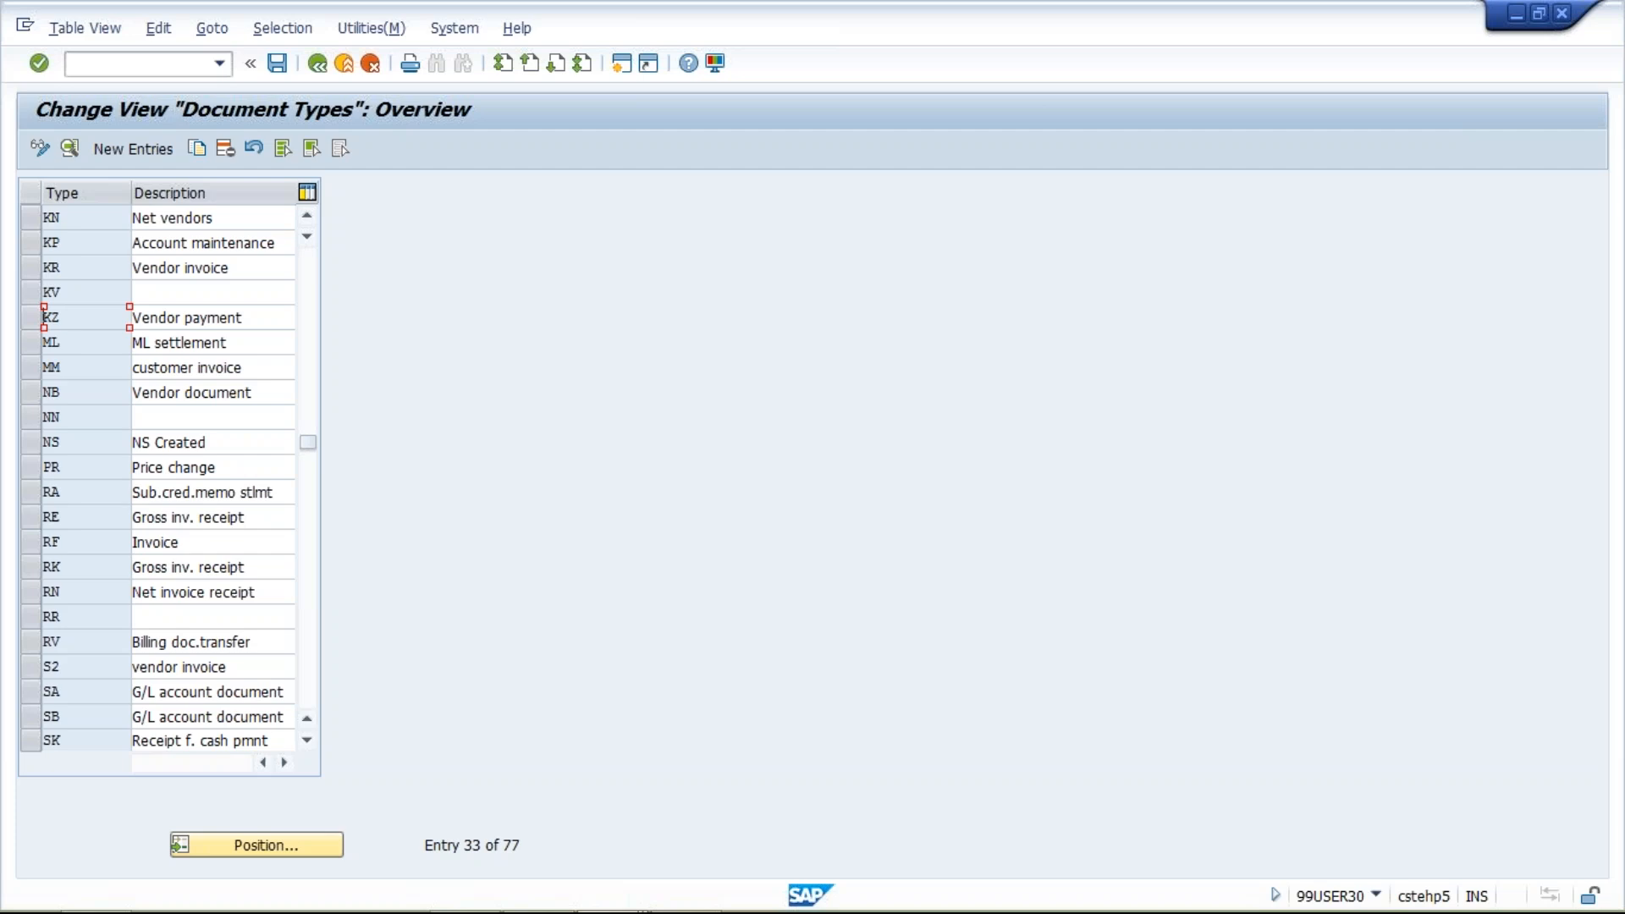
click(275, 317)
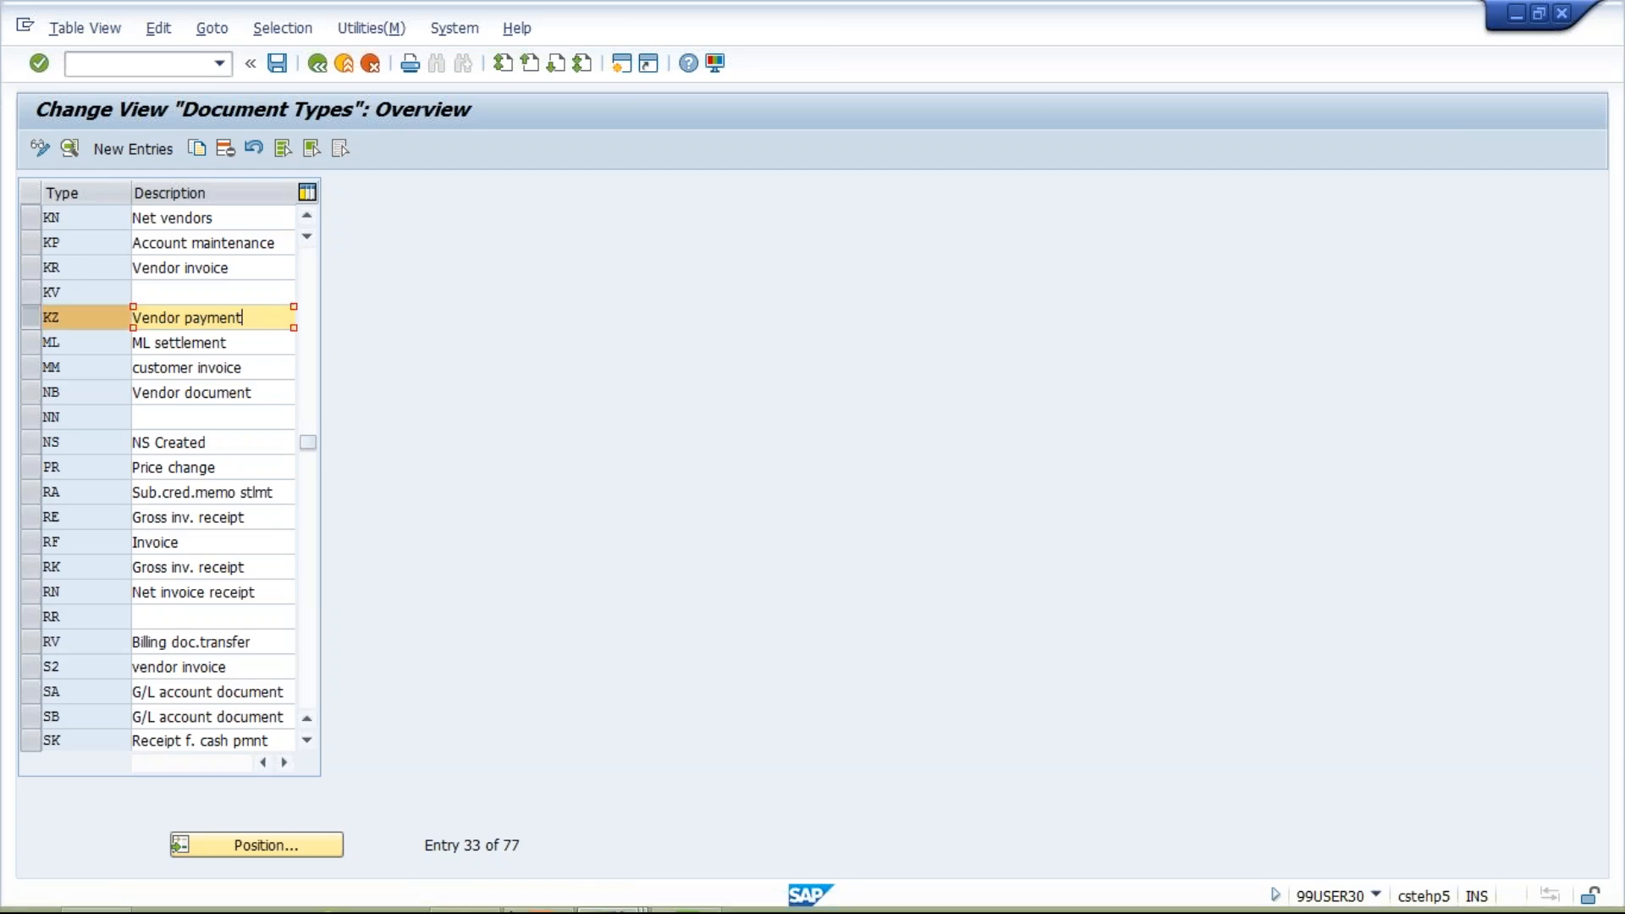
Return to the Vendor Line Item Display and check the types, amounts and document numbers of the cleared items.
mouse_move(623, 899)
click(623, 899)
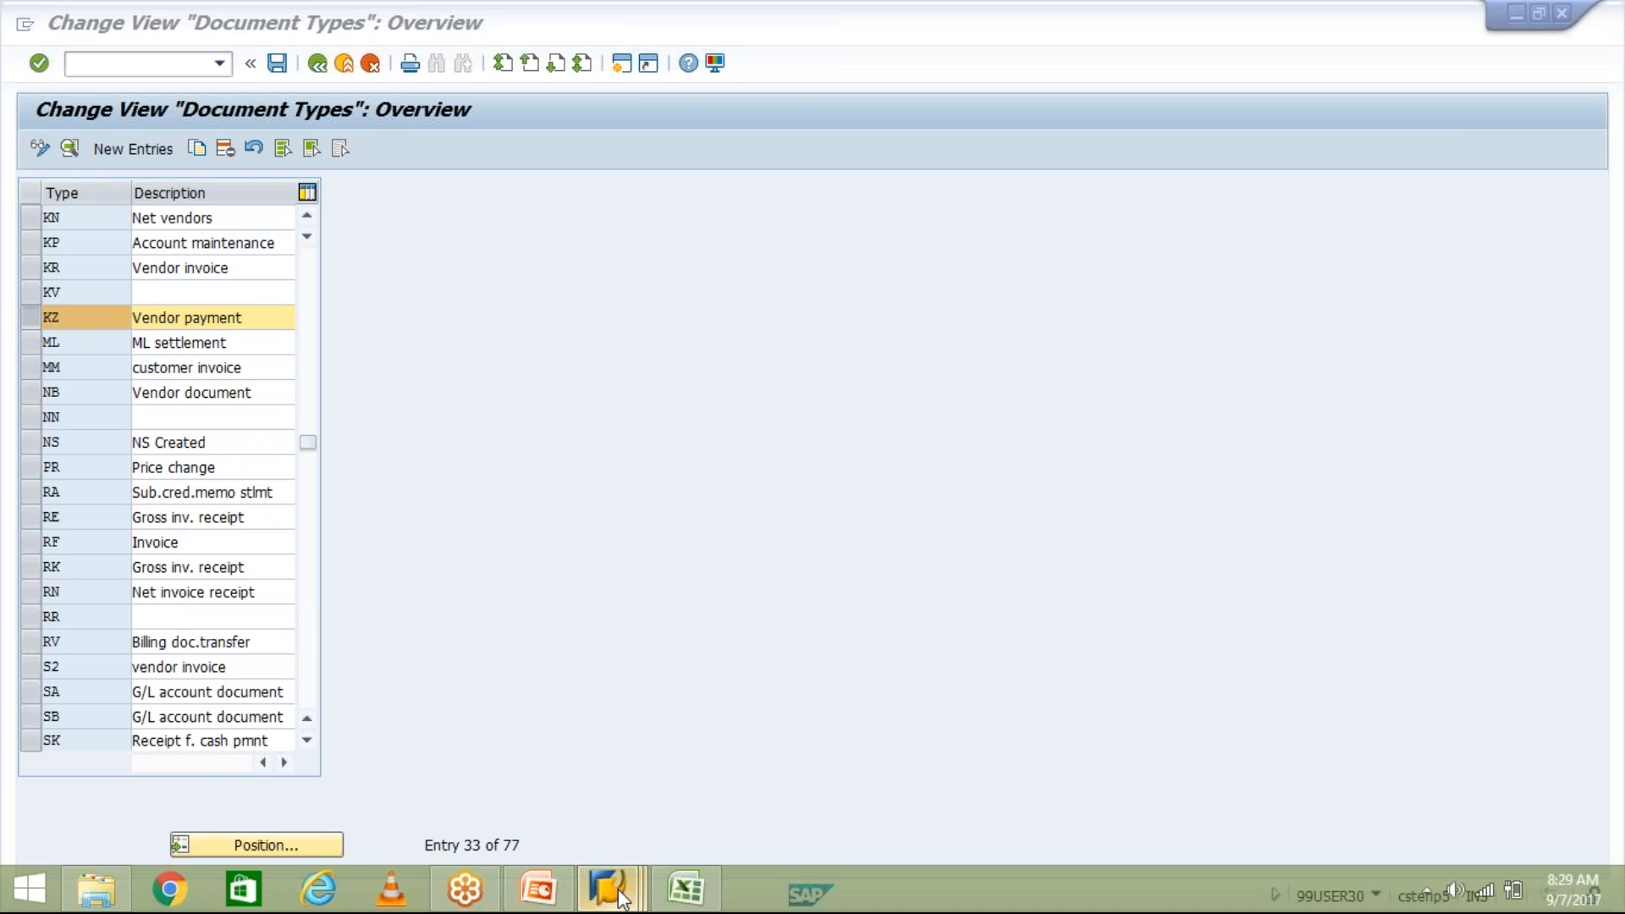
click(862, 823)
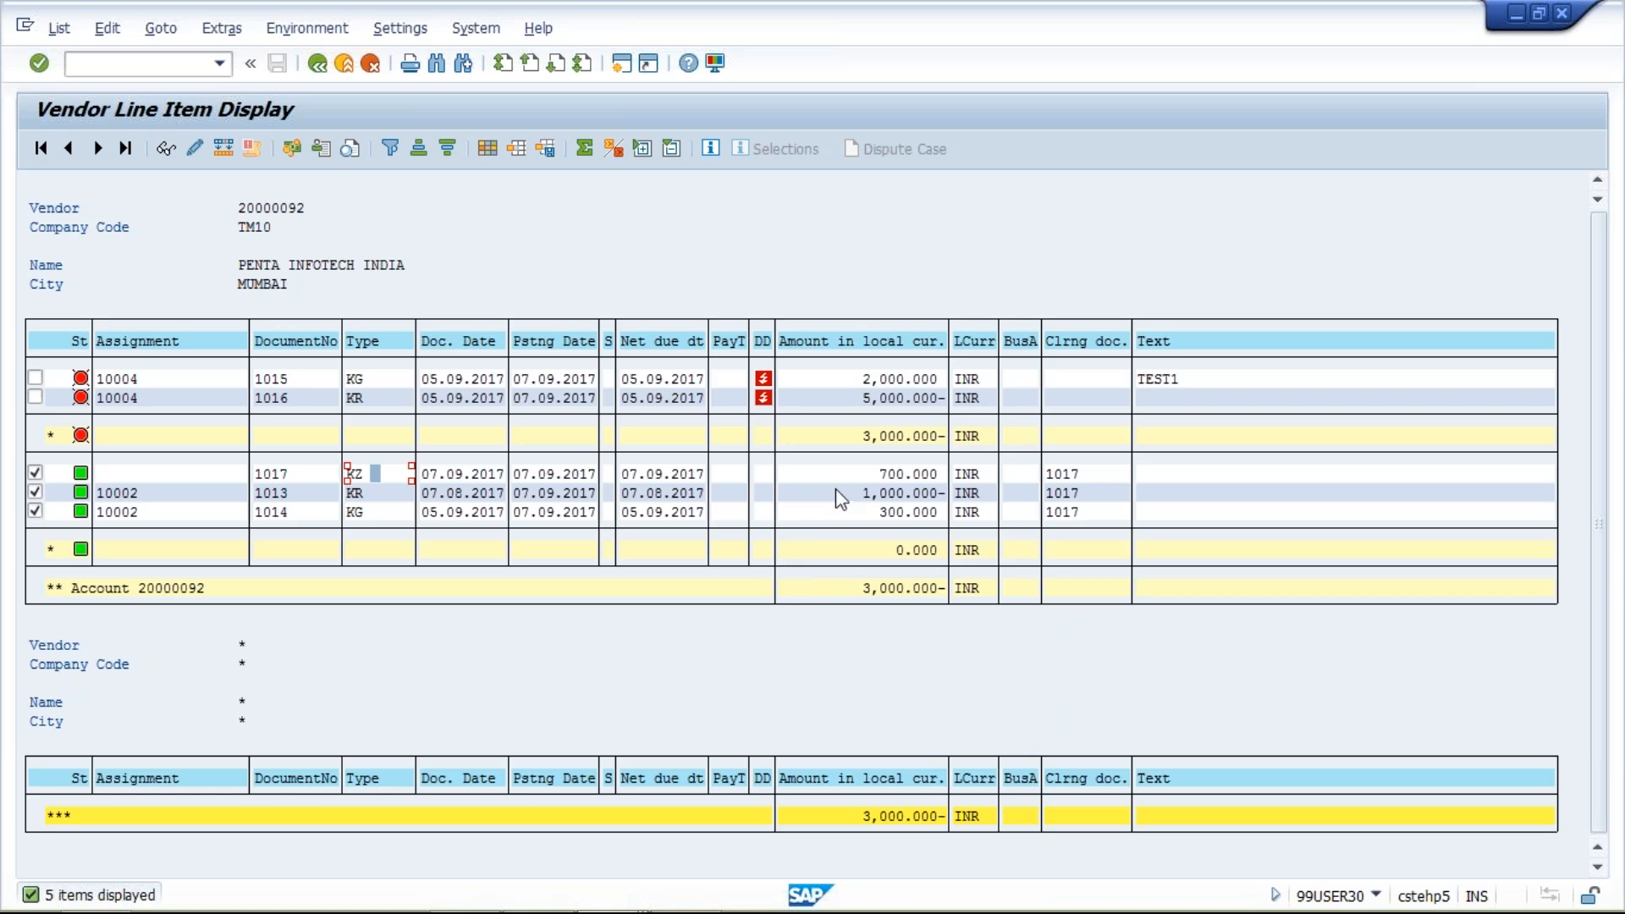
click(375, 494)
click(849, 498)
click(384, 473)
click(856, 473)
click(856, 513)
click(287, 474)
click(297, 516)
Switch back to the Document Types overview and open the details of document type KZ, Vendor payment.
mouse_move(628, 906)
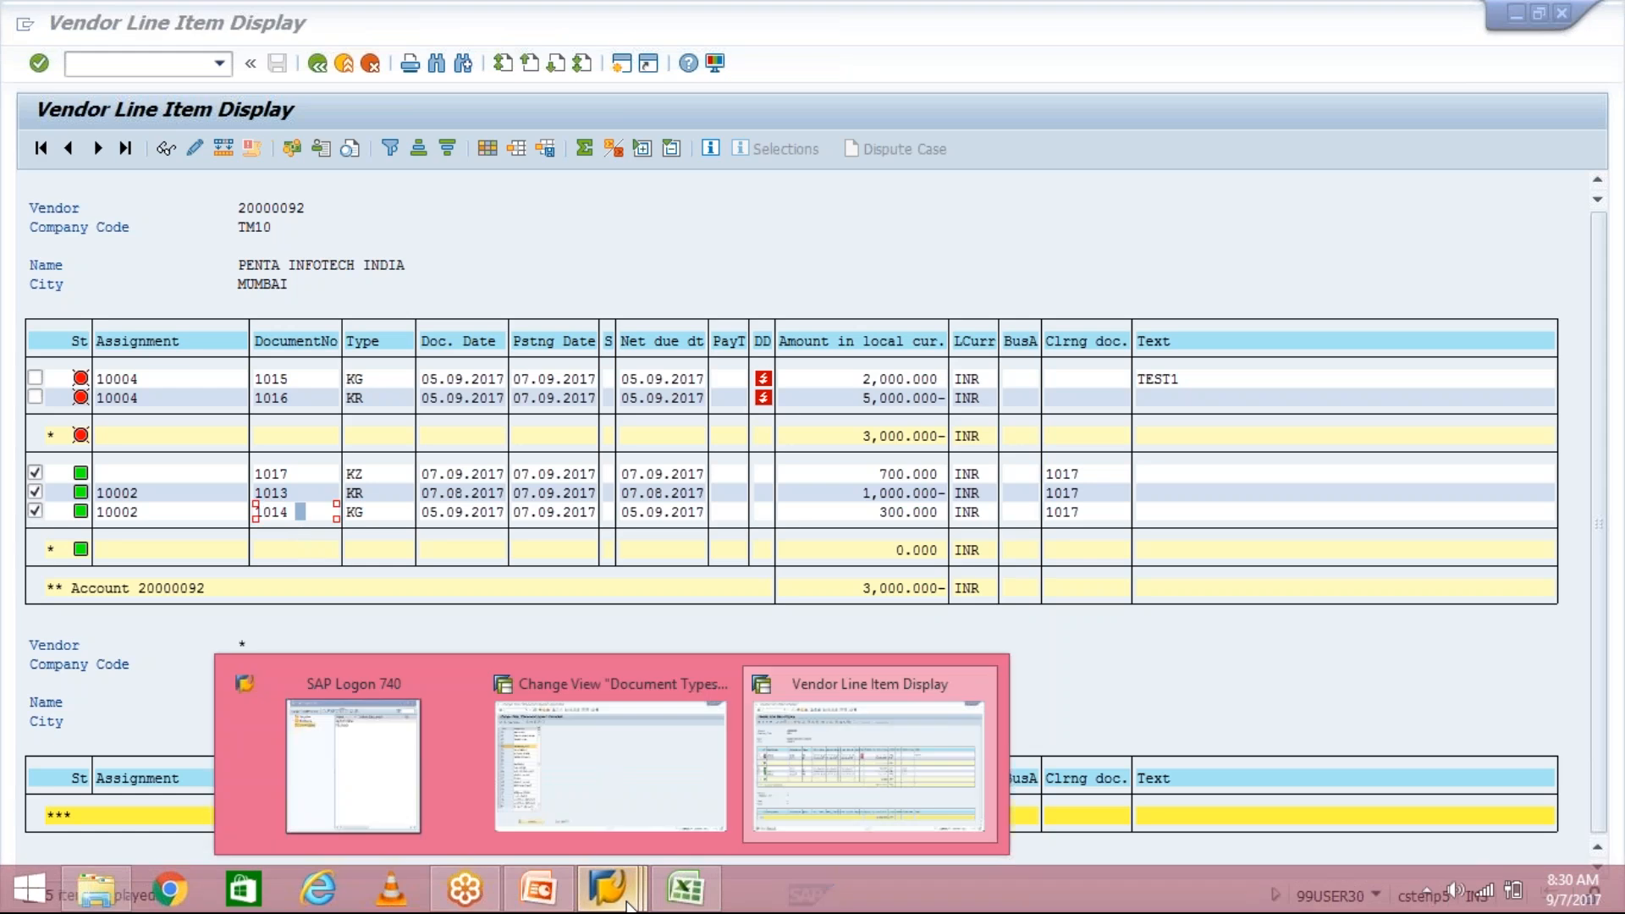
click(606, 784)
click(87, 318)
double_click(87, 319)
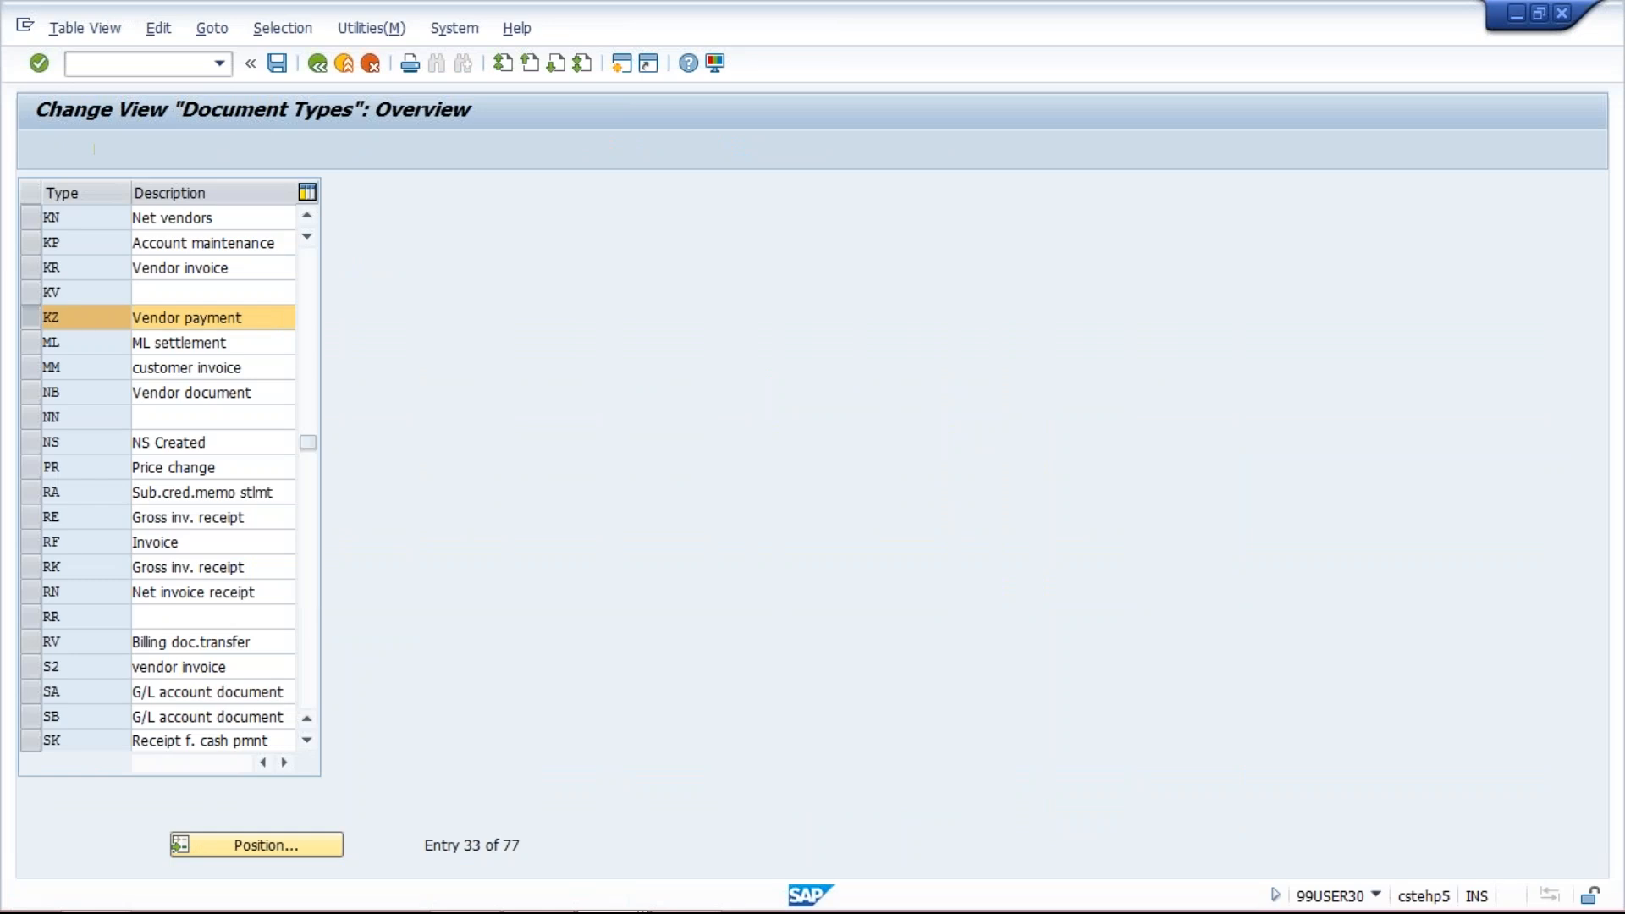